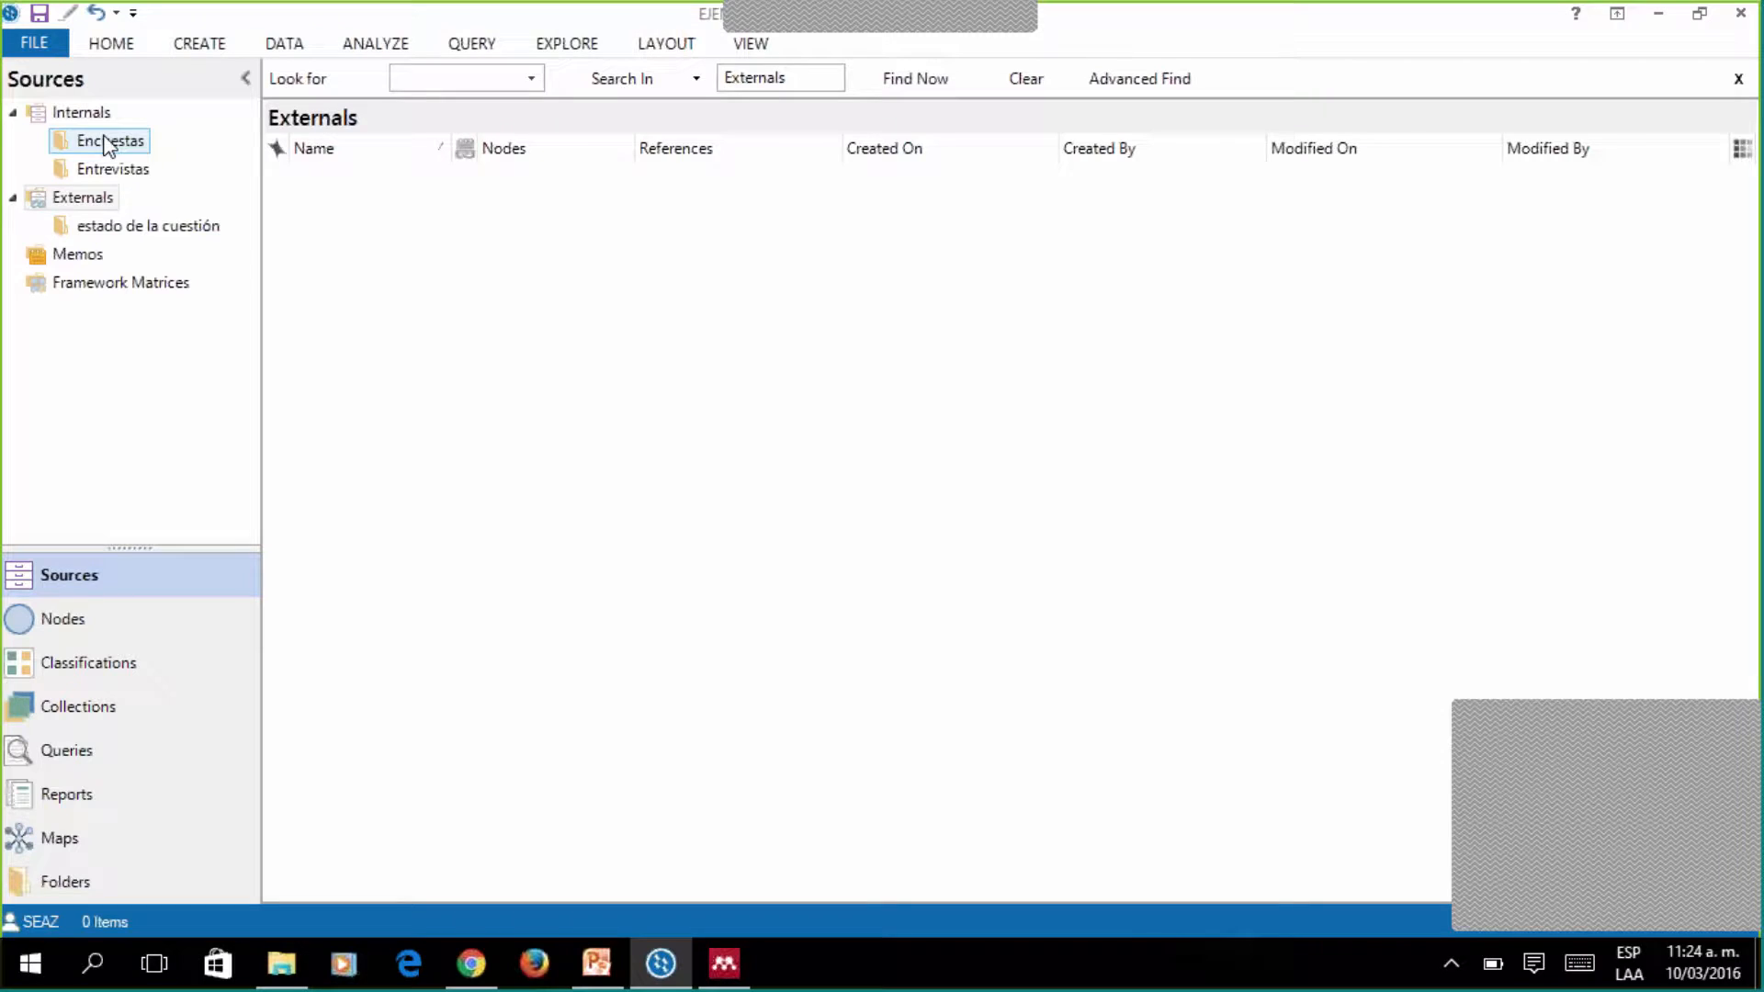
Display the Entrevistas sources, and close the EJEMPLO CLASIFICACIONES project with its changes saved.
left_click(112, 169)
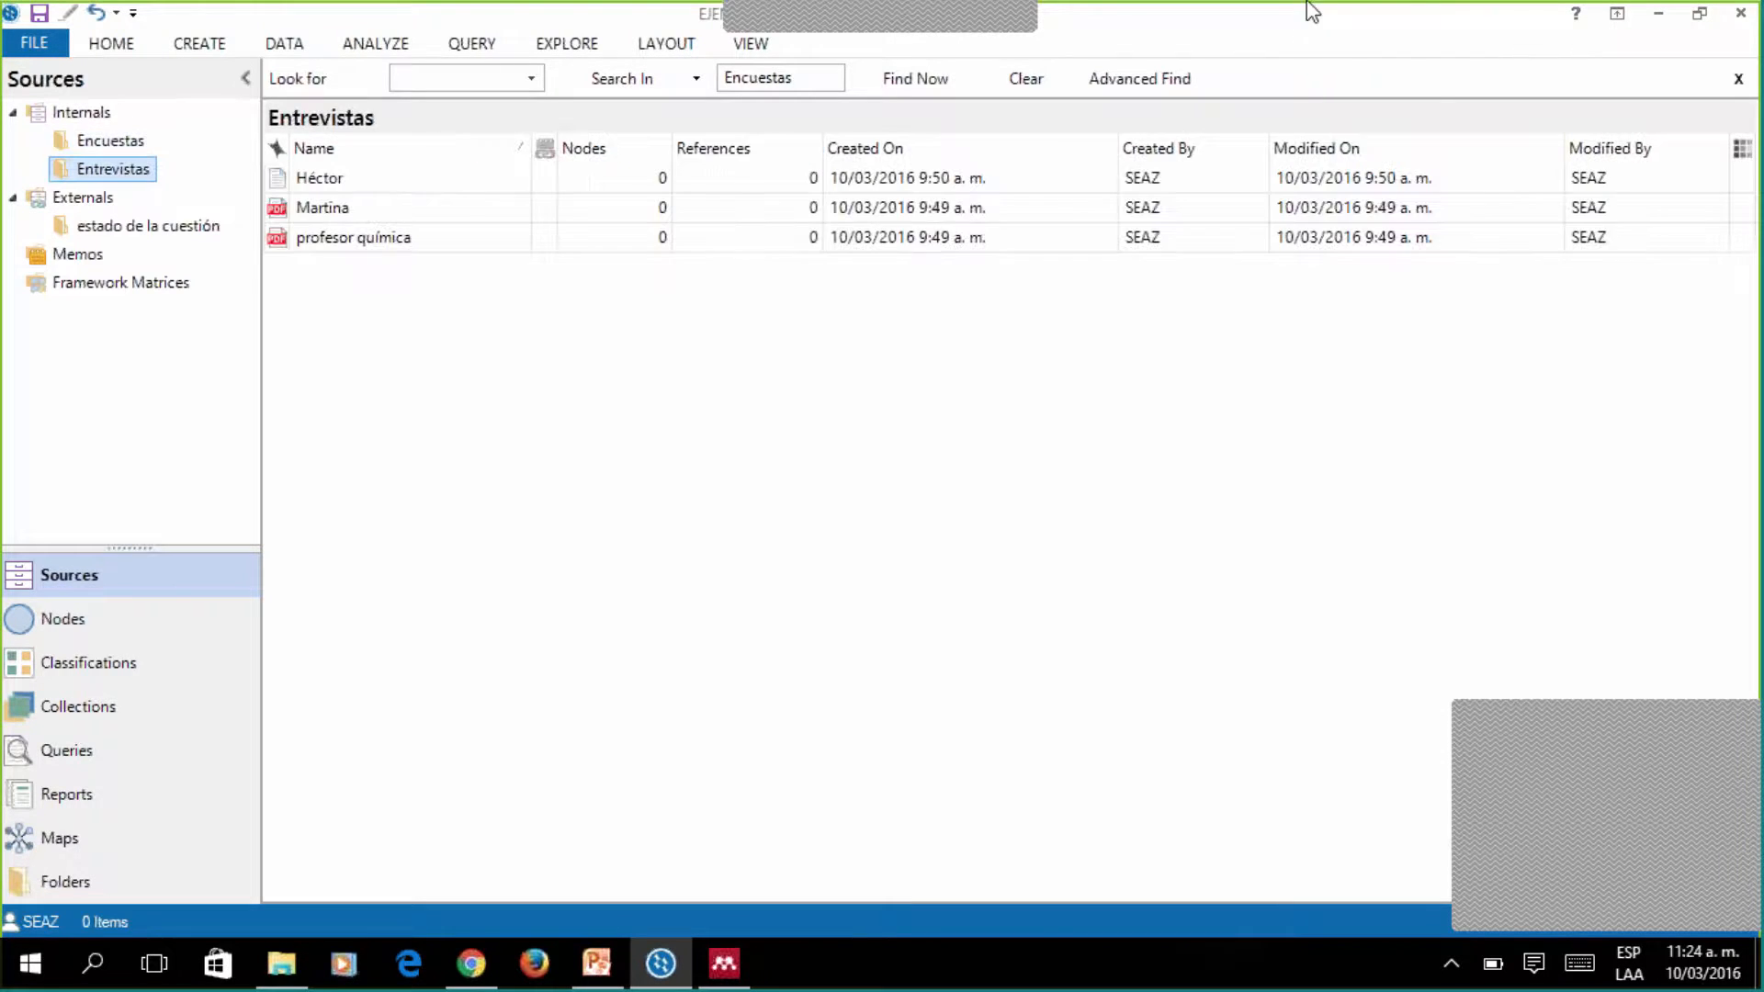
left_click(1743, 16)
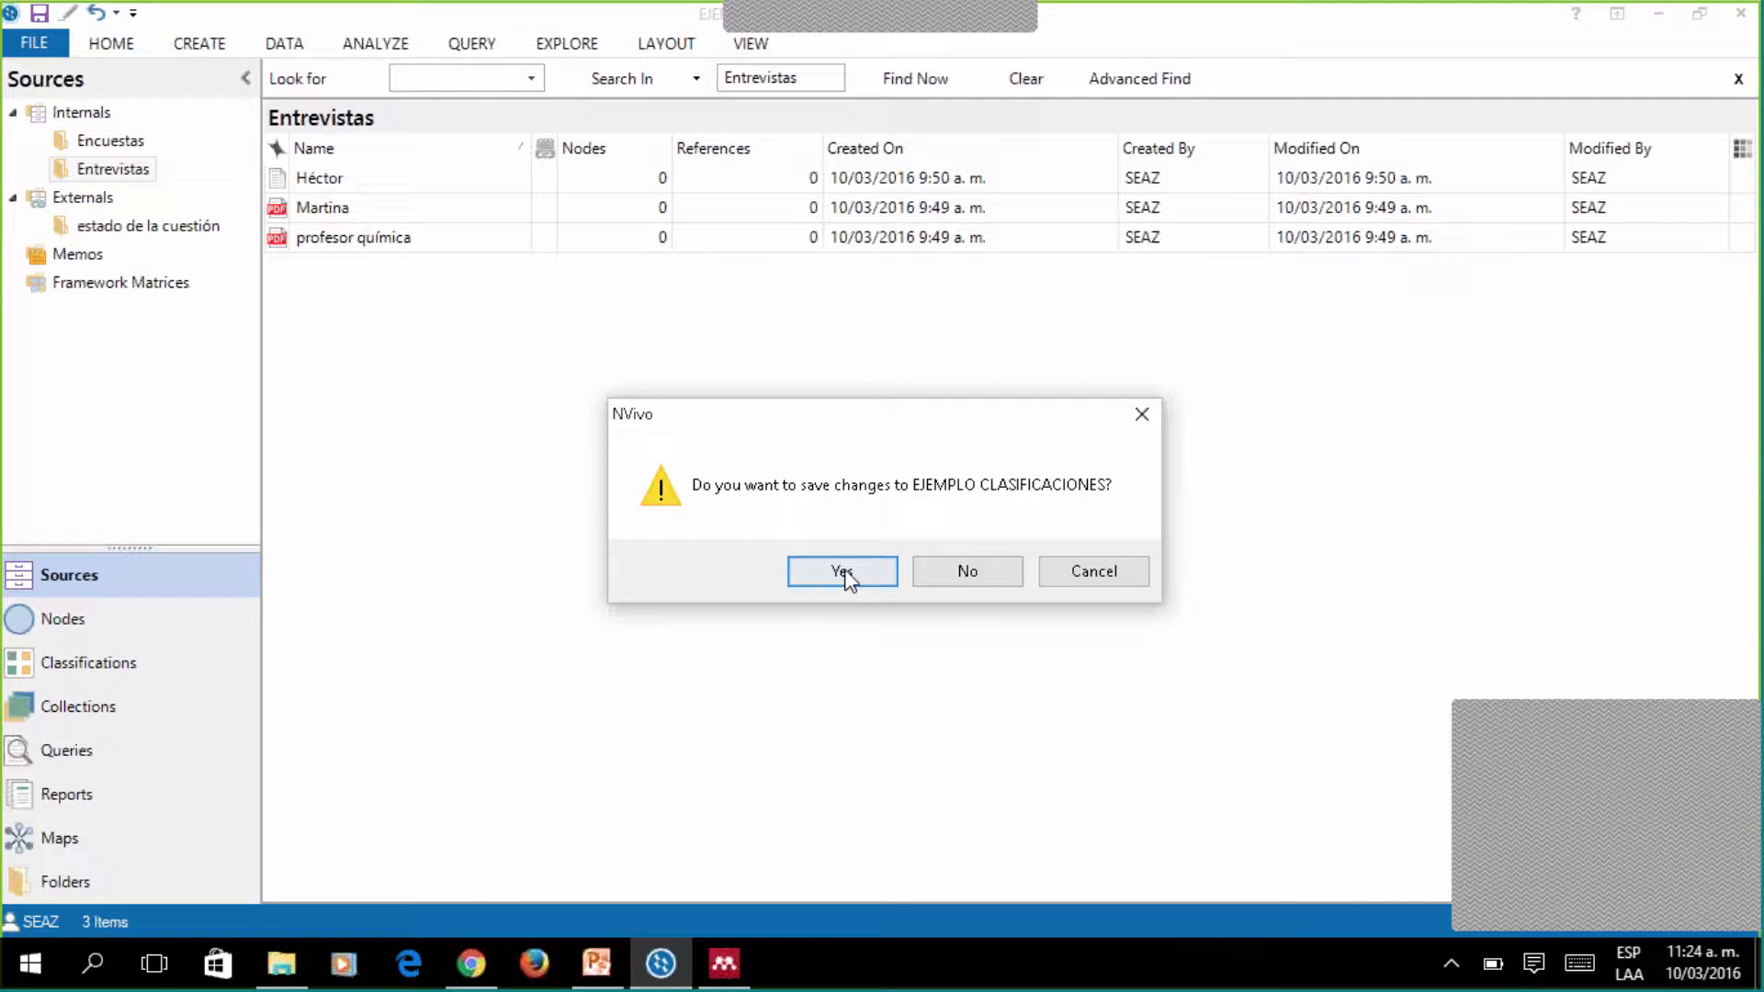
left_click(842, 575)
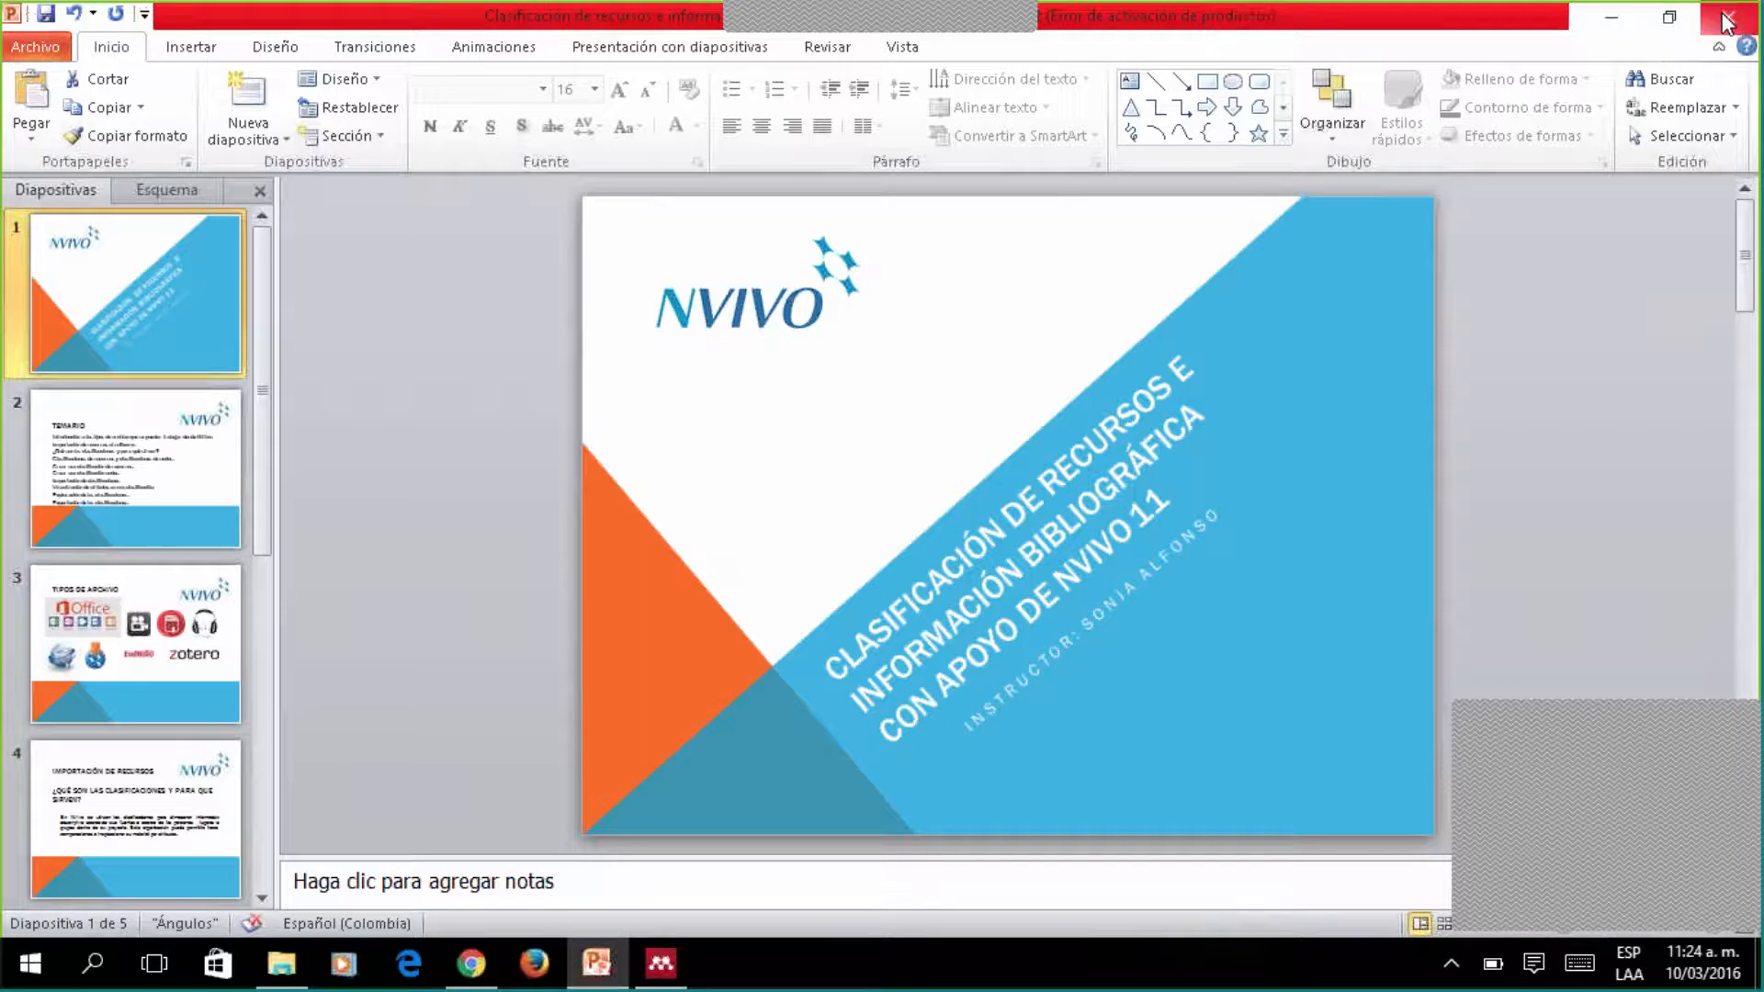
Minimize the presentation and browser windows, and relaunch NVivo from the desktop.
left_click(1609, 17)
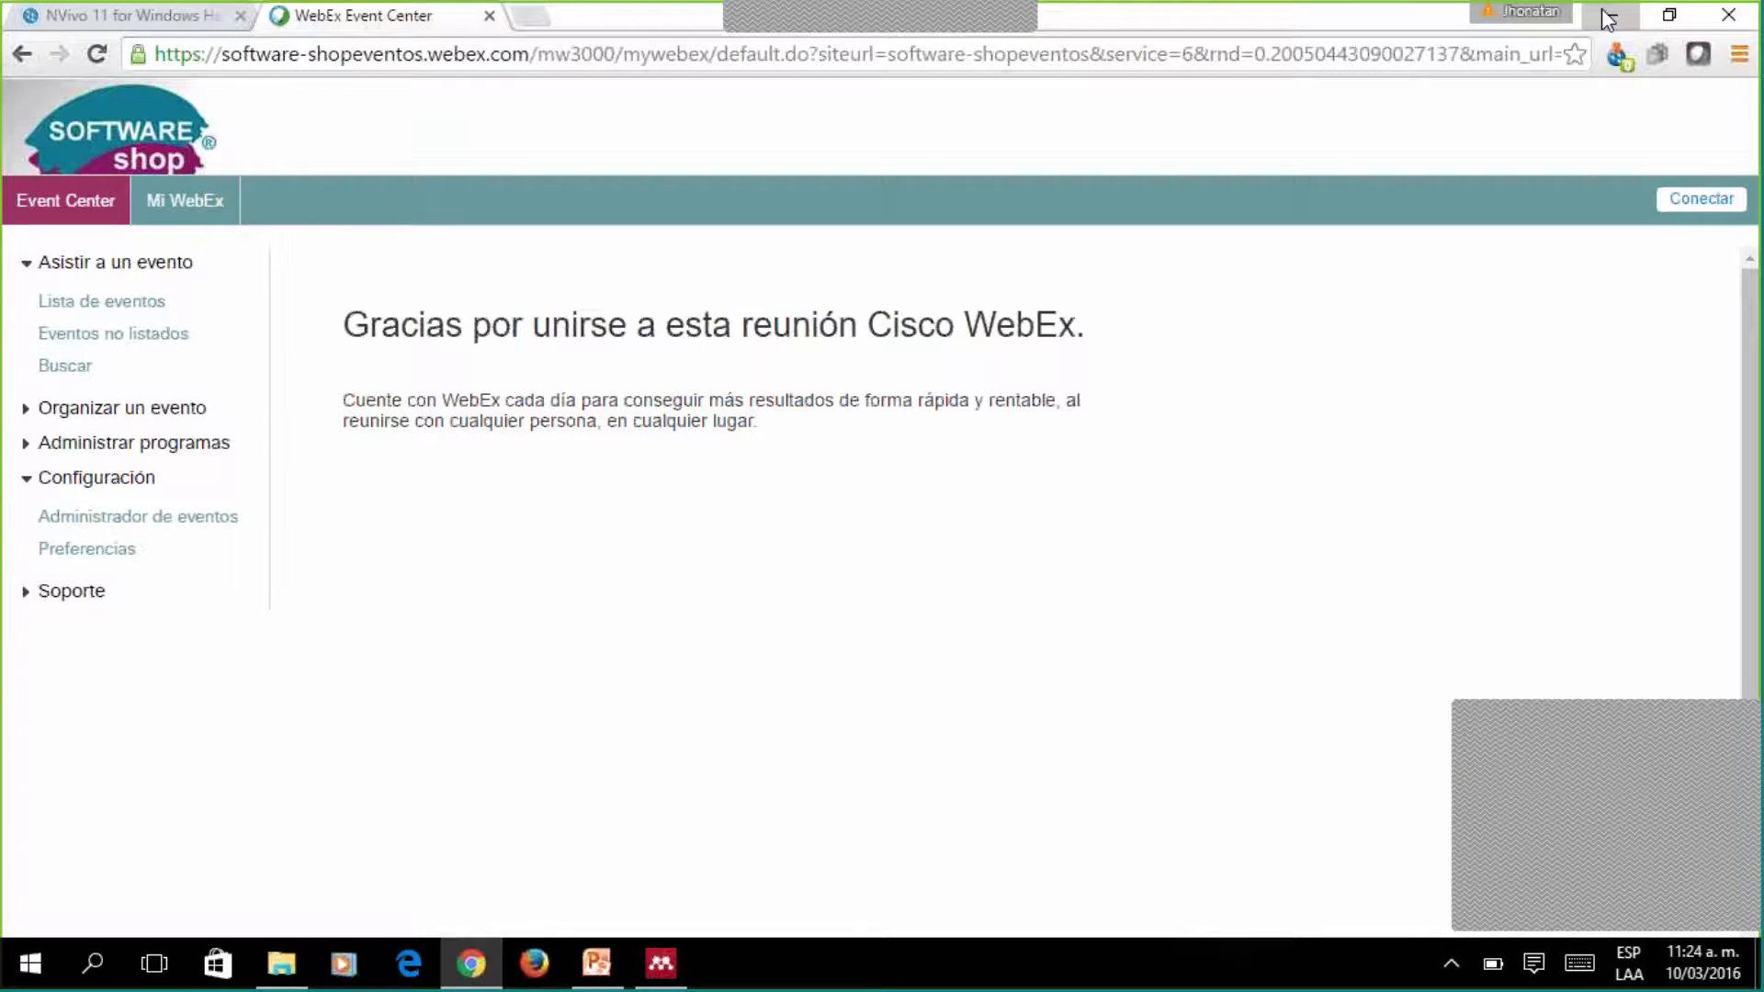
left_click(1610, 17)
double_click(47, 712)
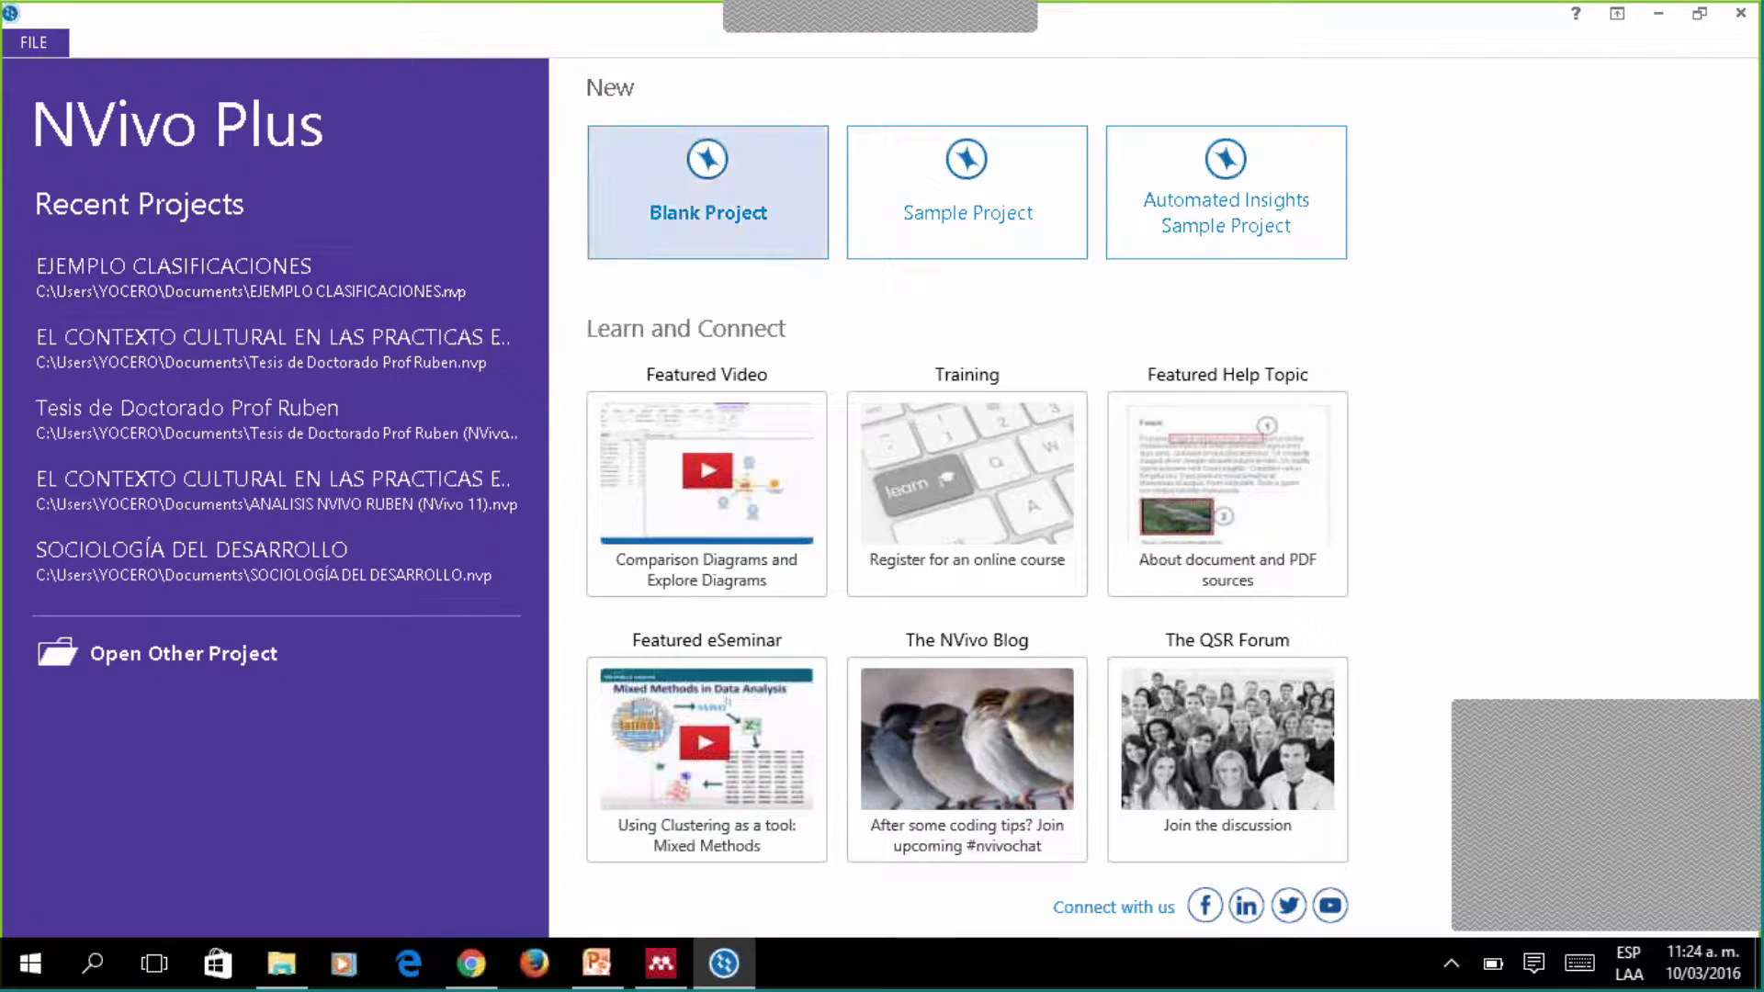
Create a blank project titled "Educación Rural" with the description "Problematica, y los objetivos del proyecto.".
left_click(733, 168)
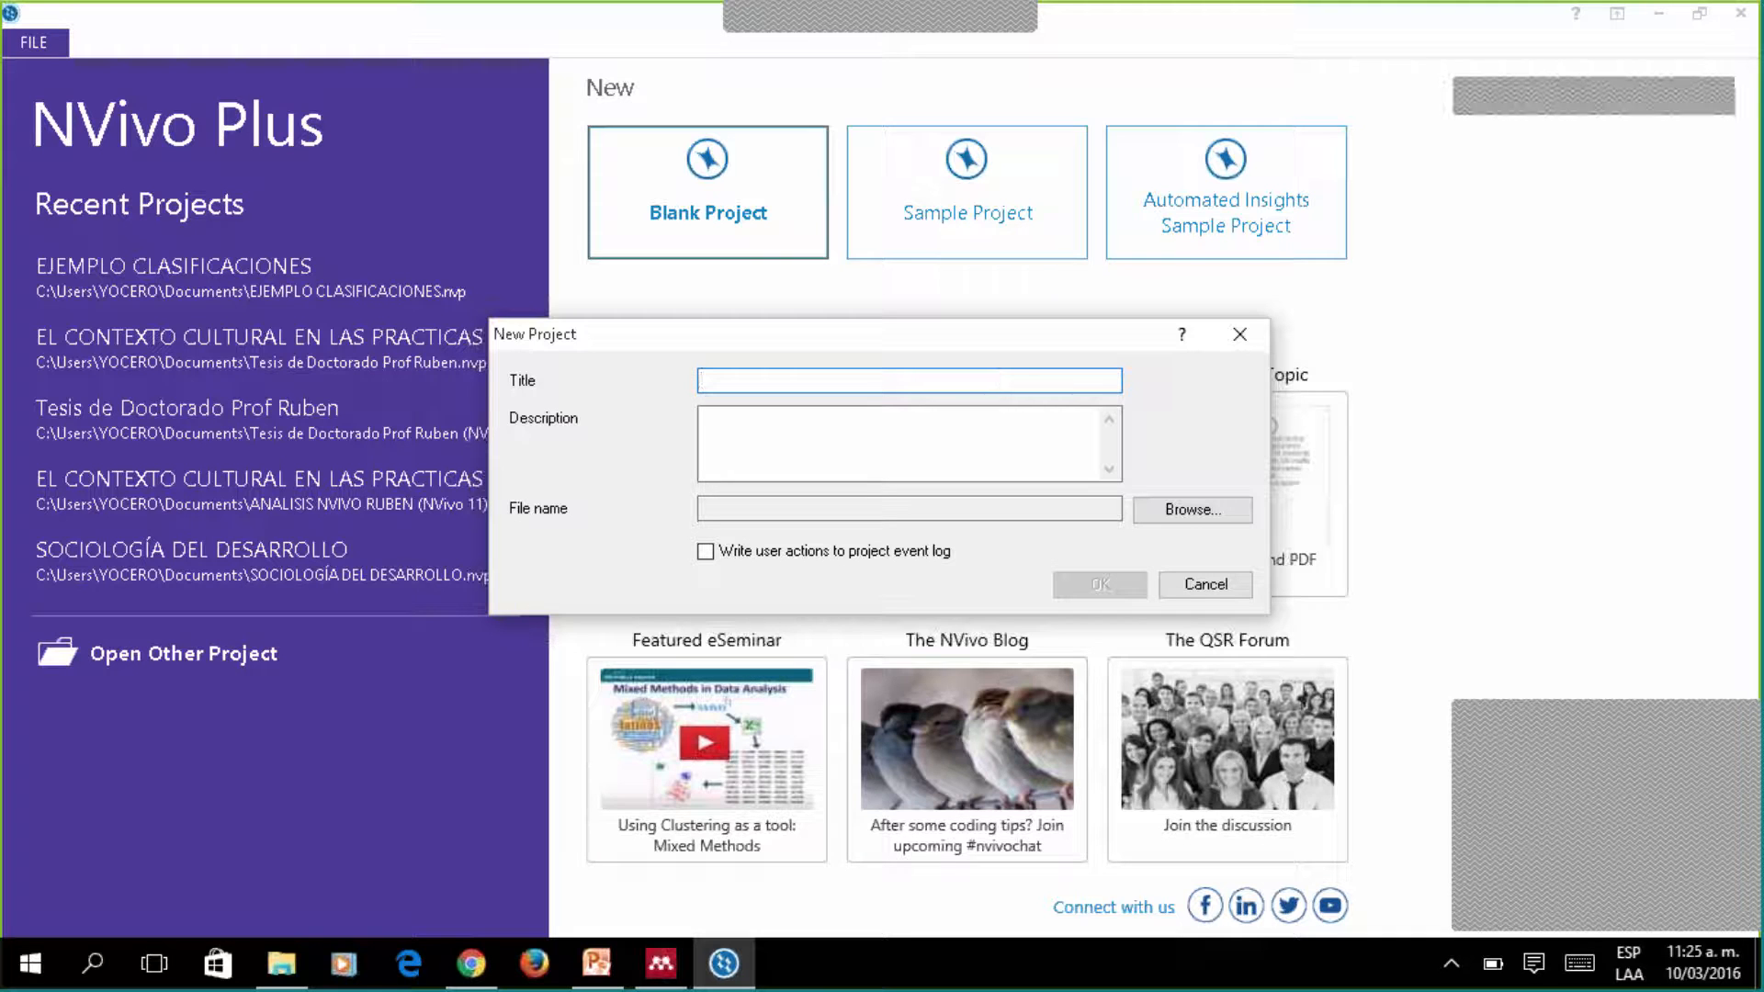
type("Ed")
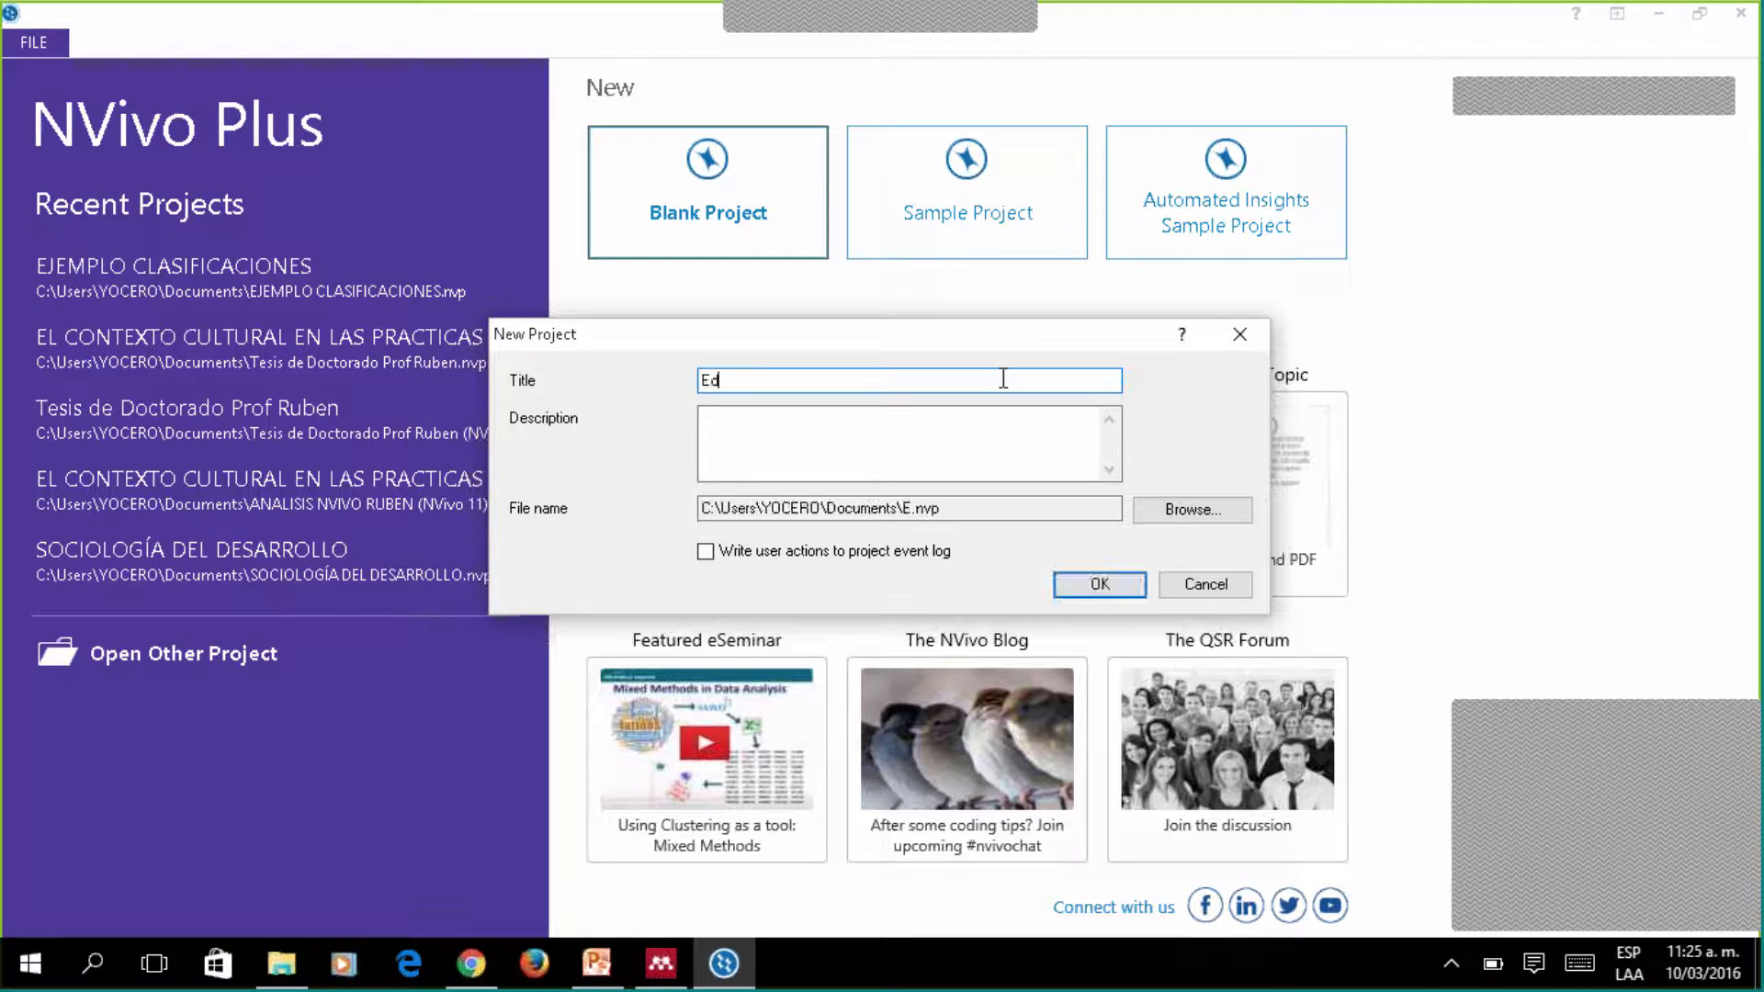
type("ucación Rural")
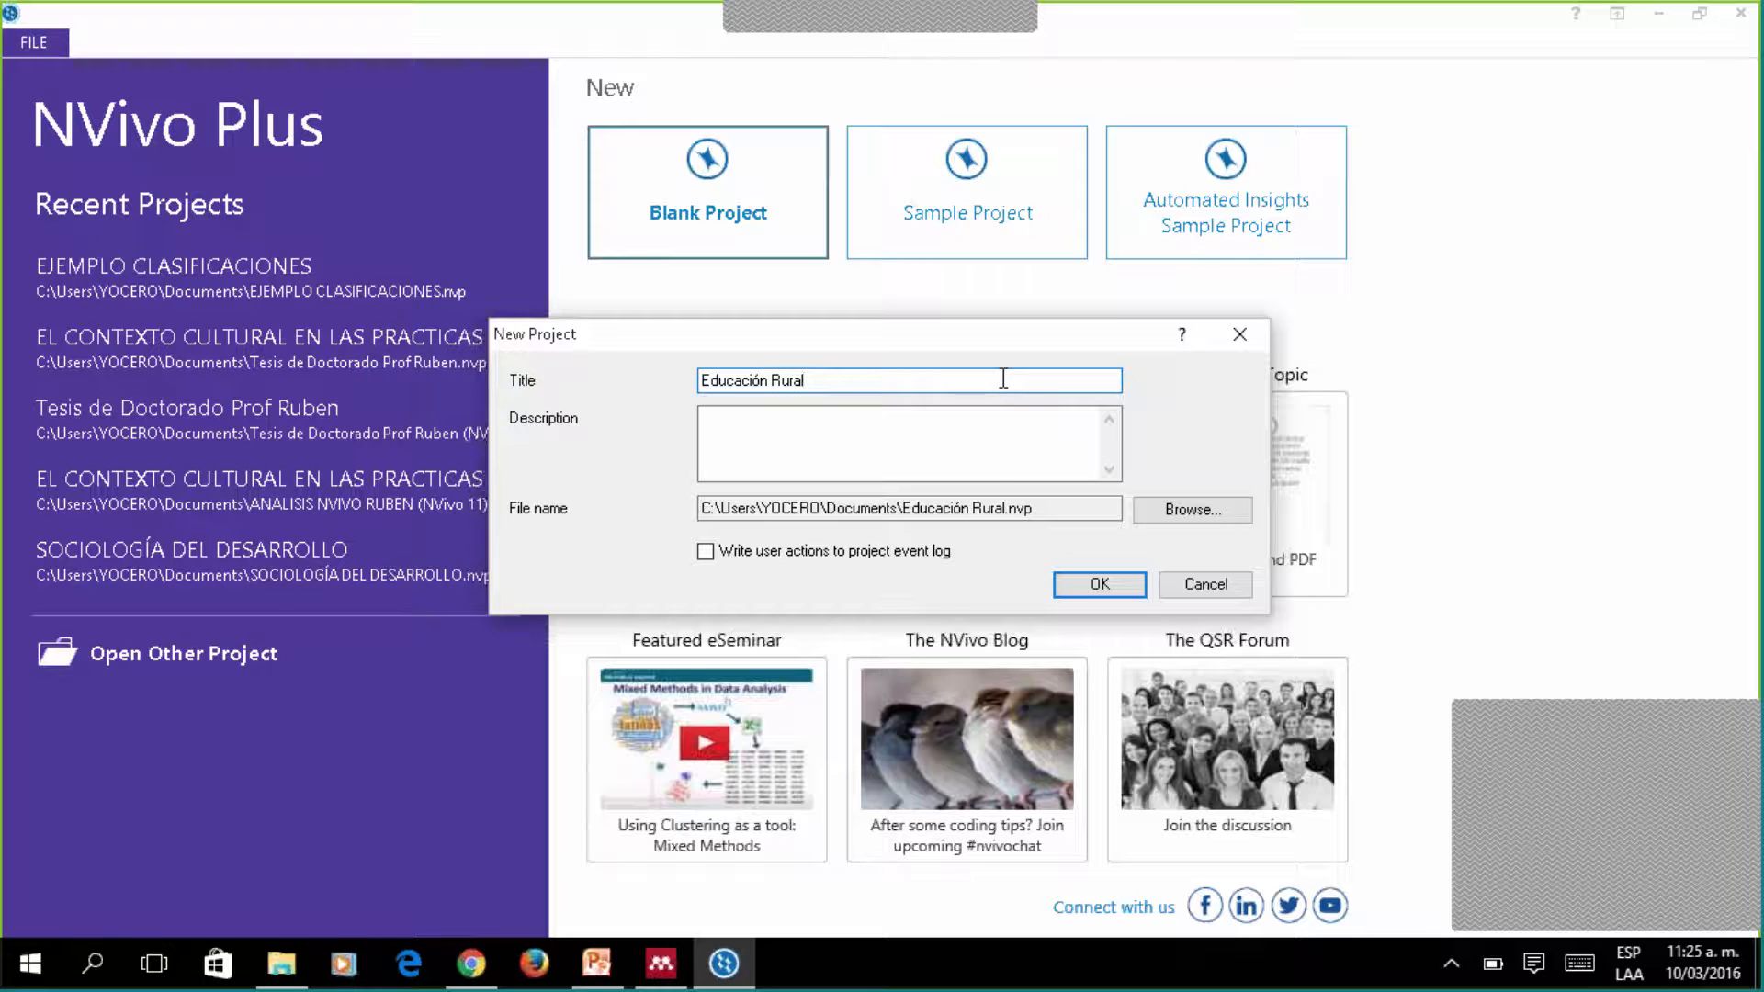
left_click(1003, 436)
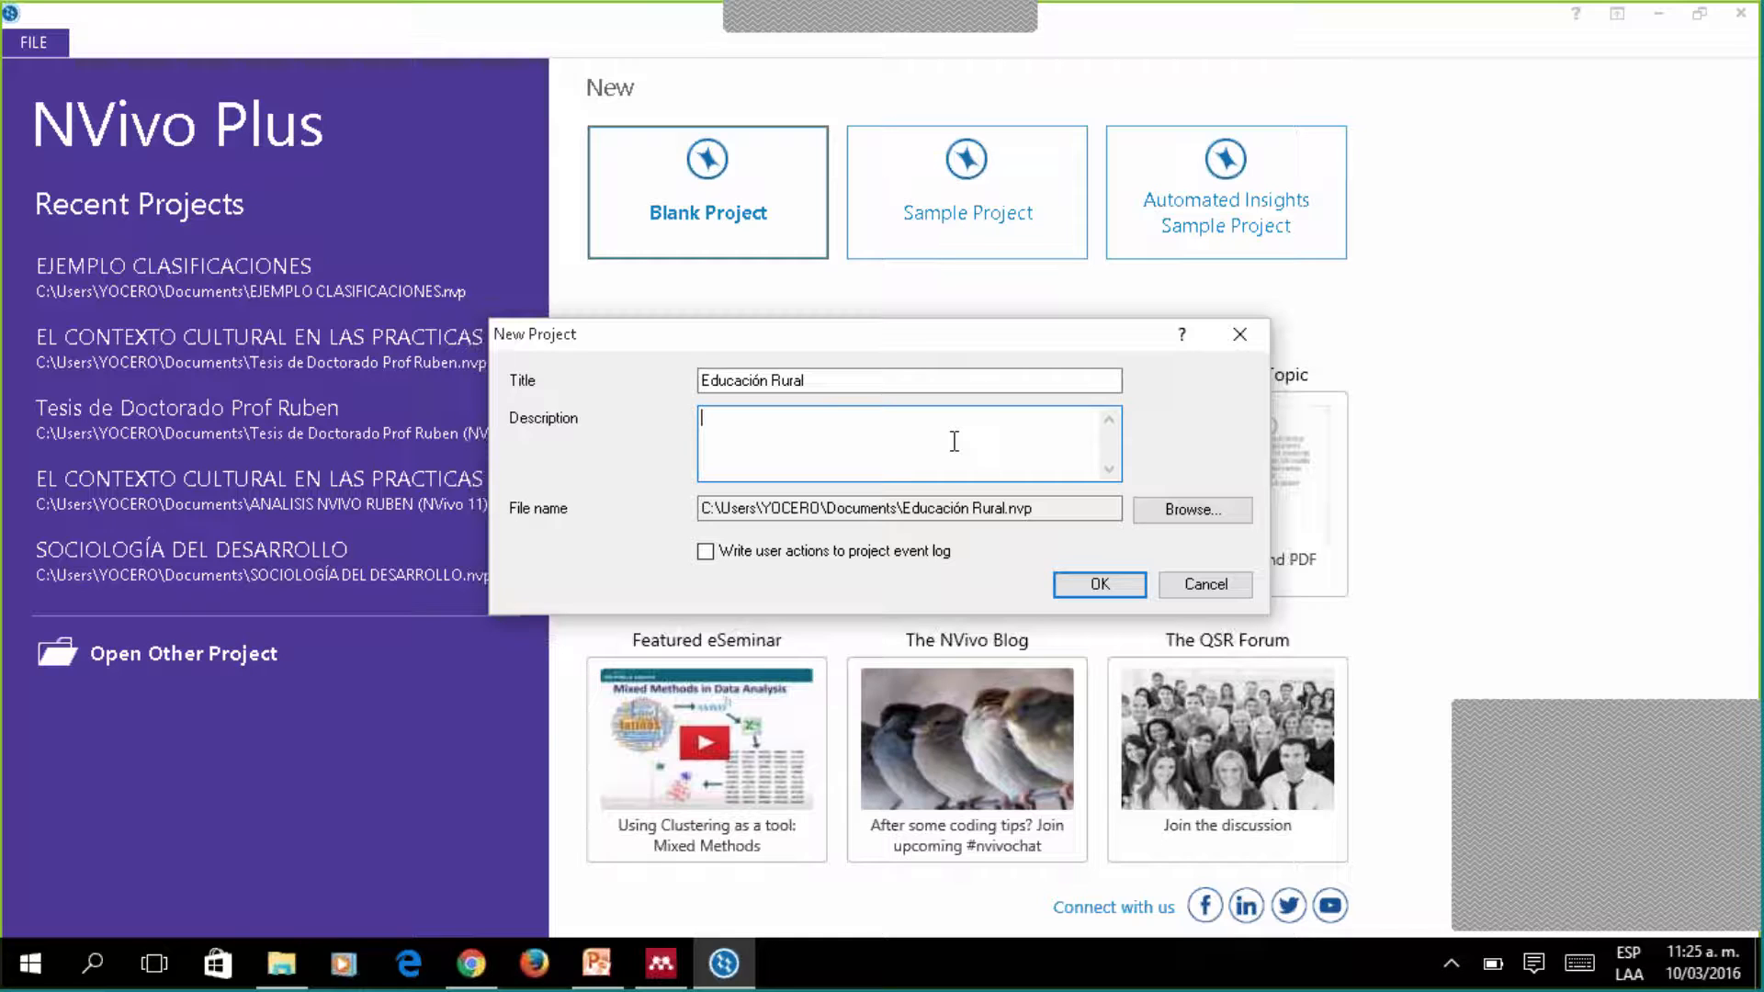
type("O")
key("BackSpace")
type("Problematica, y los obje")
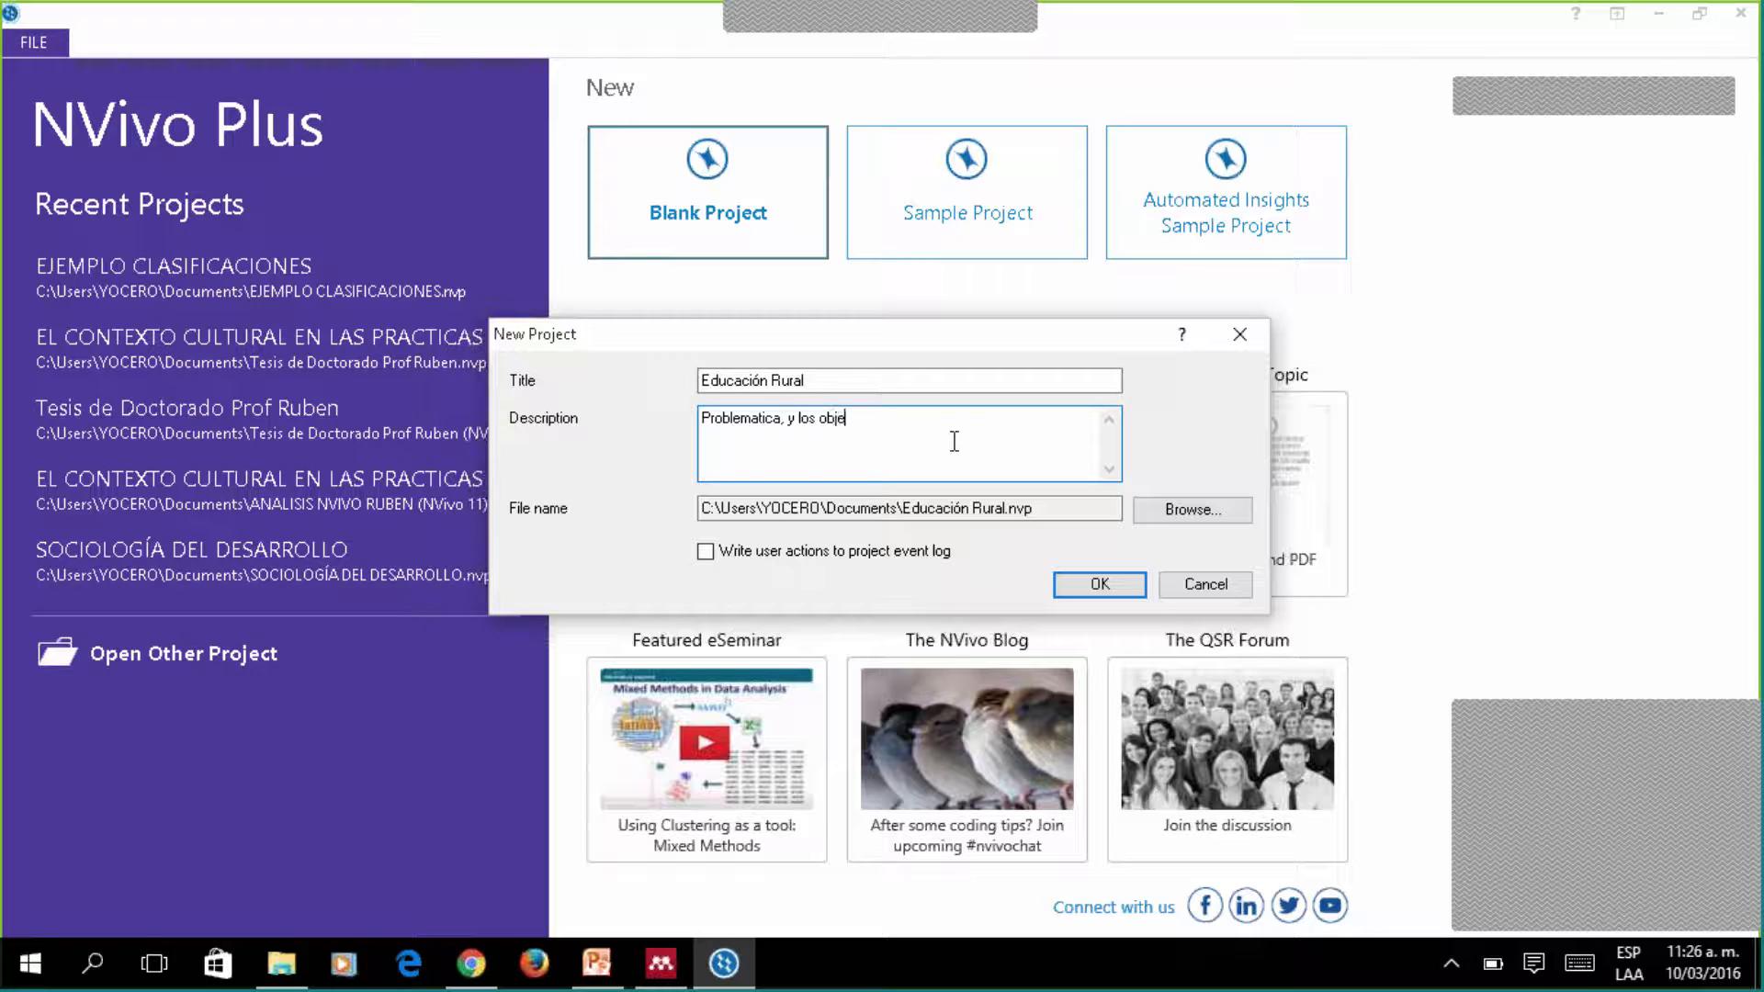
type("tivos del proyecto.")
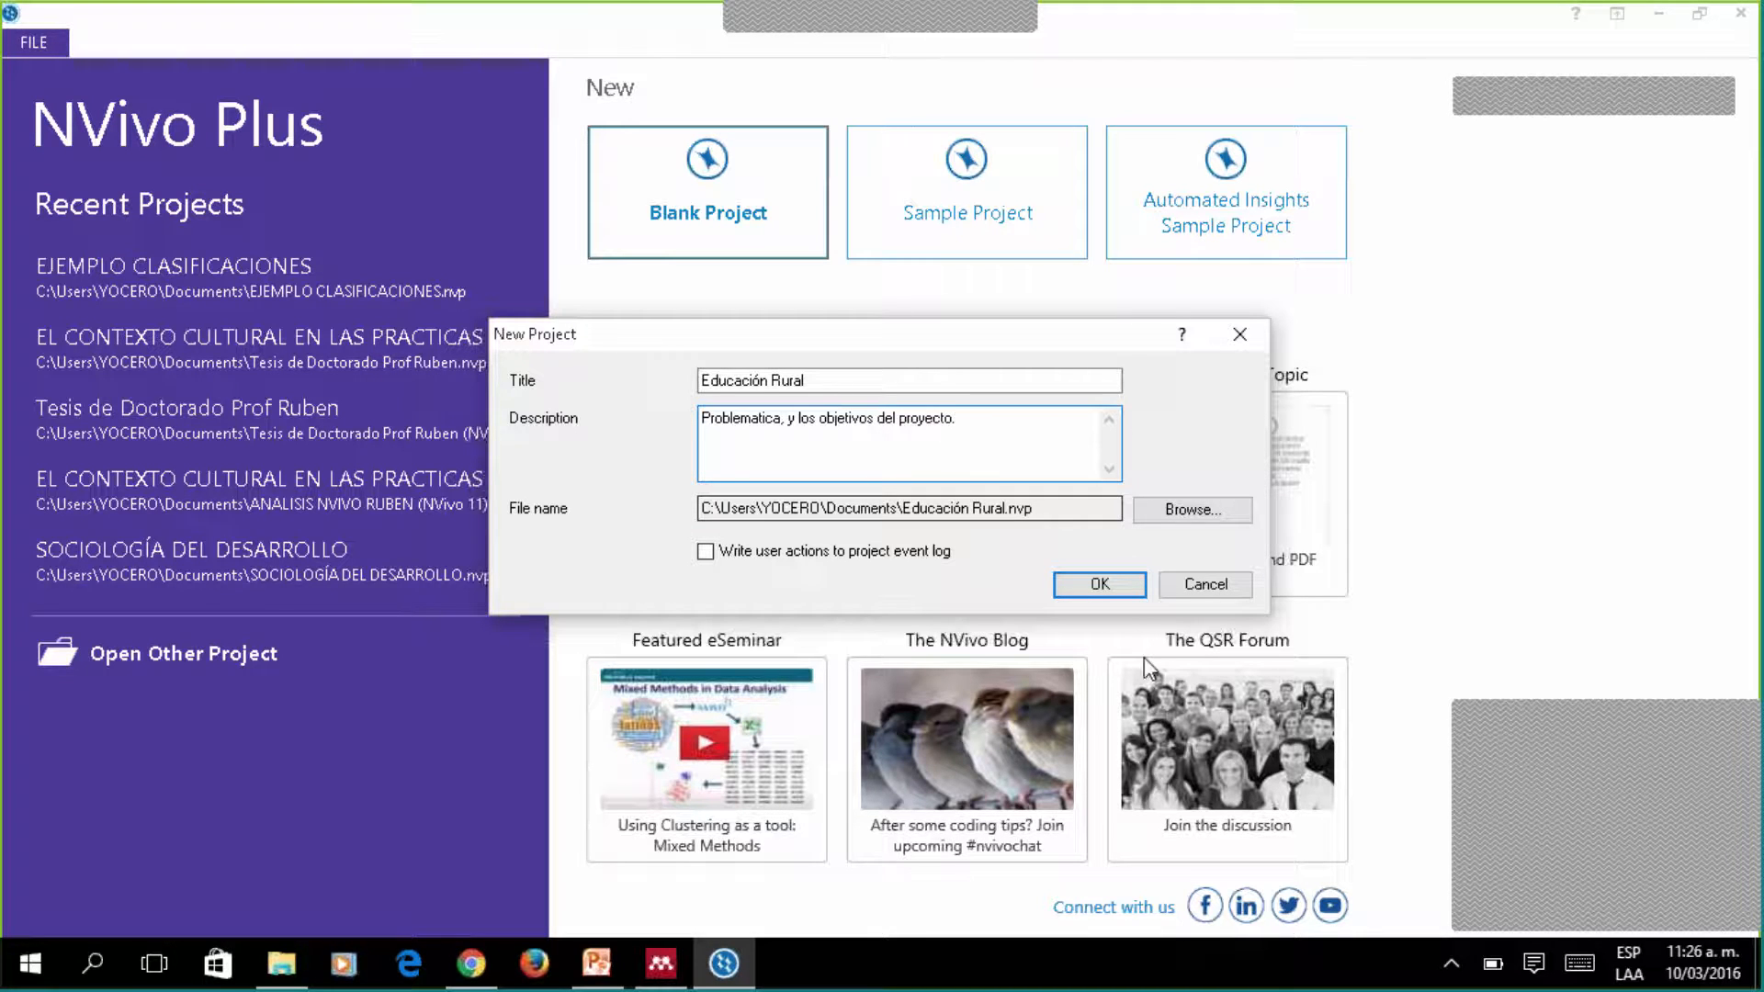
left_click(1100, 584)
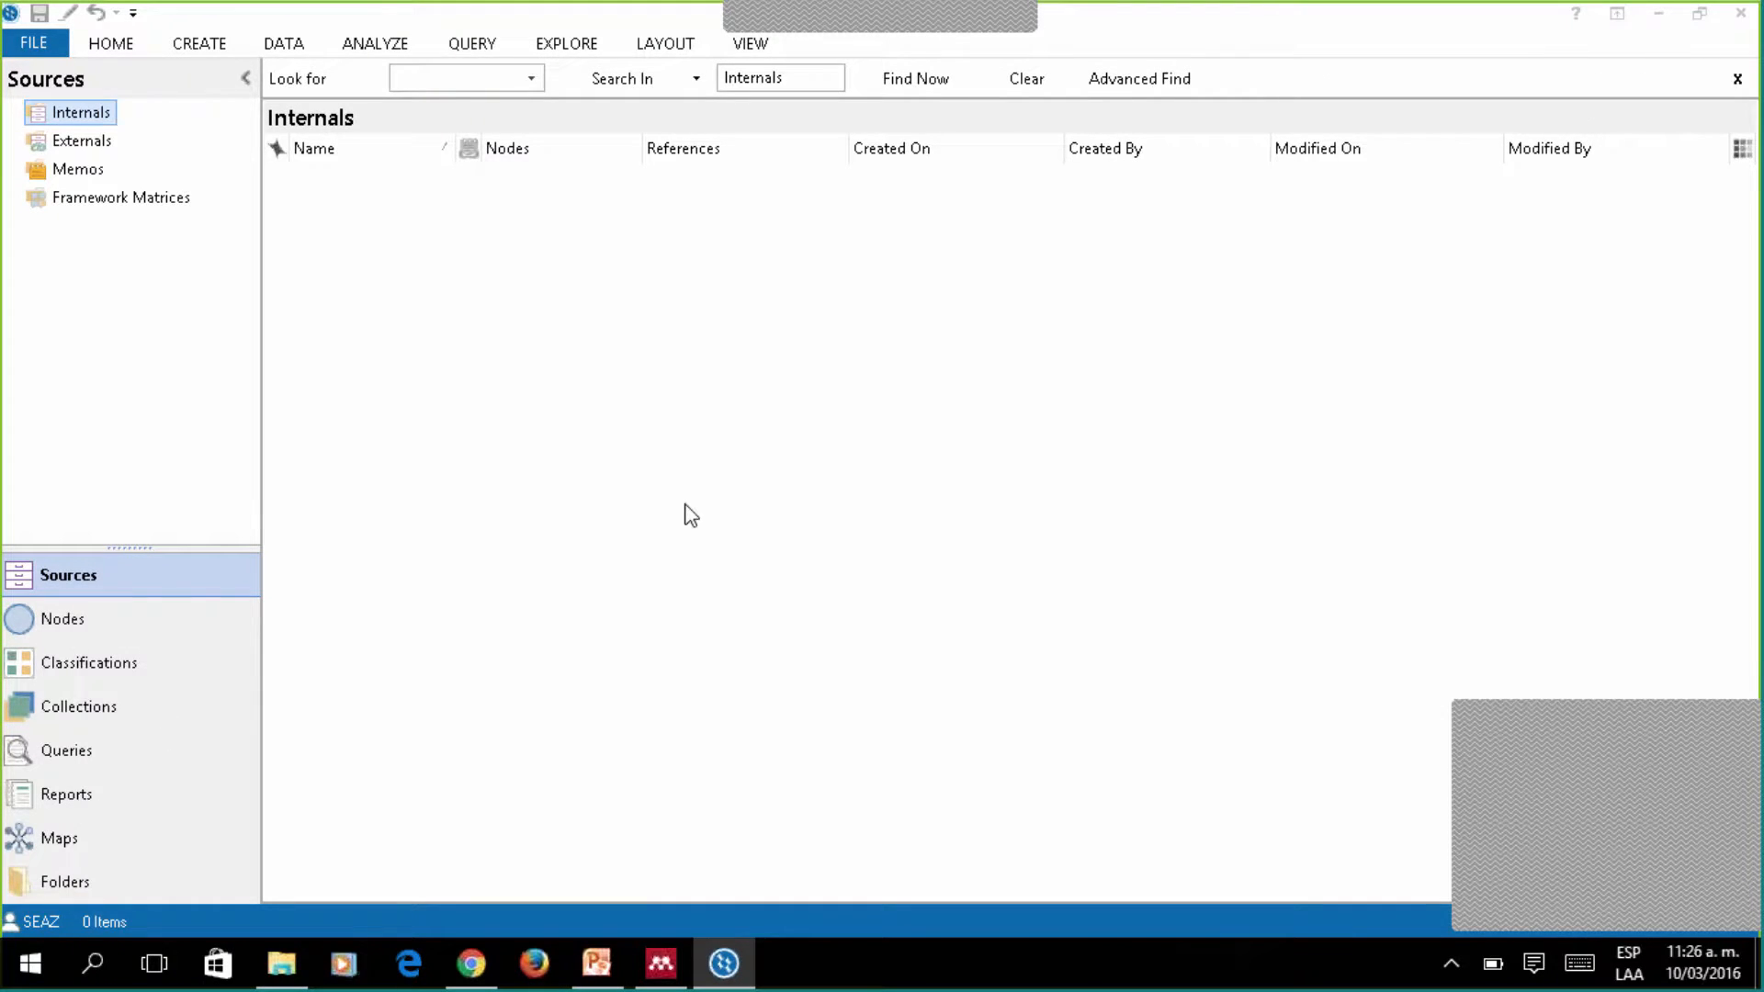
left_click(304, 46)
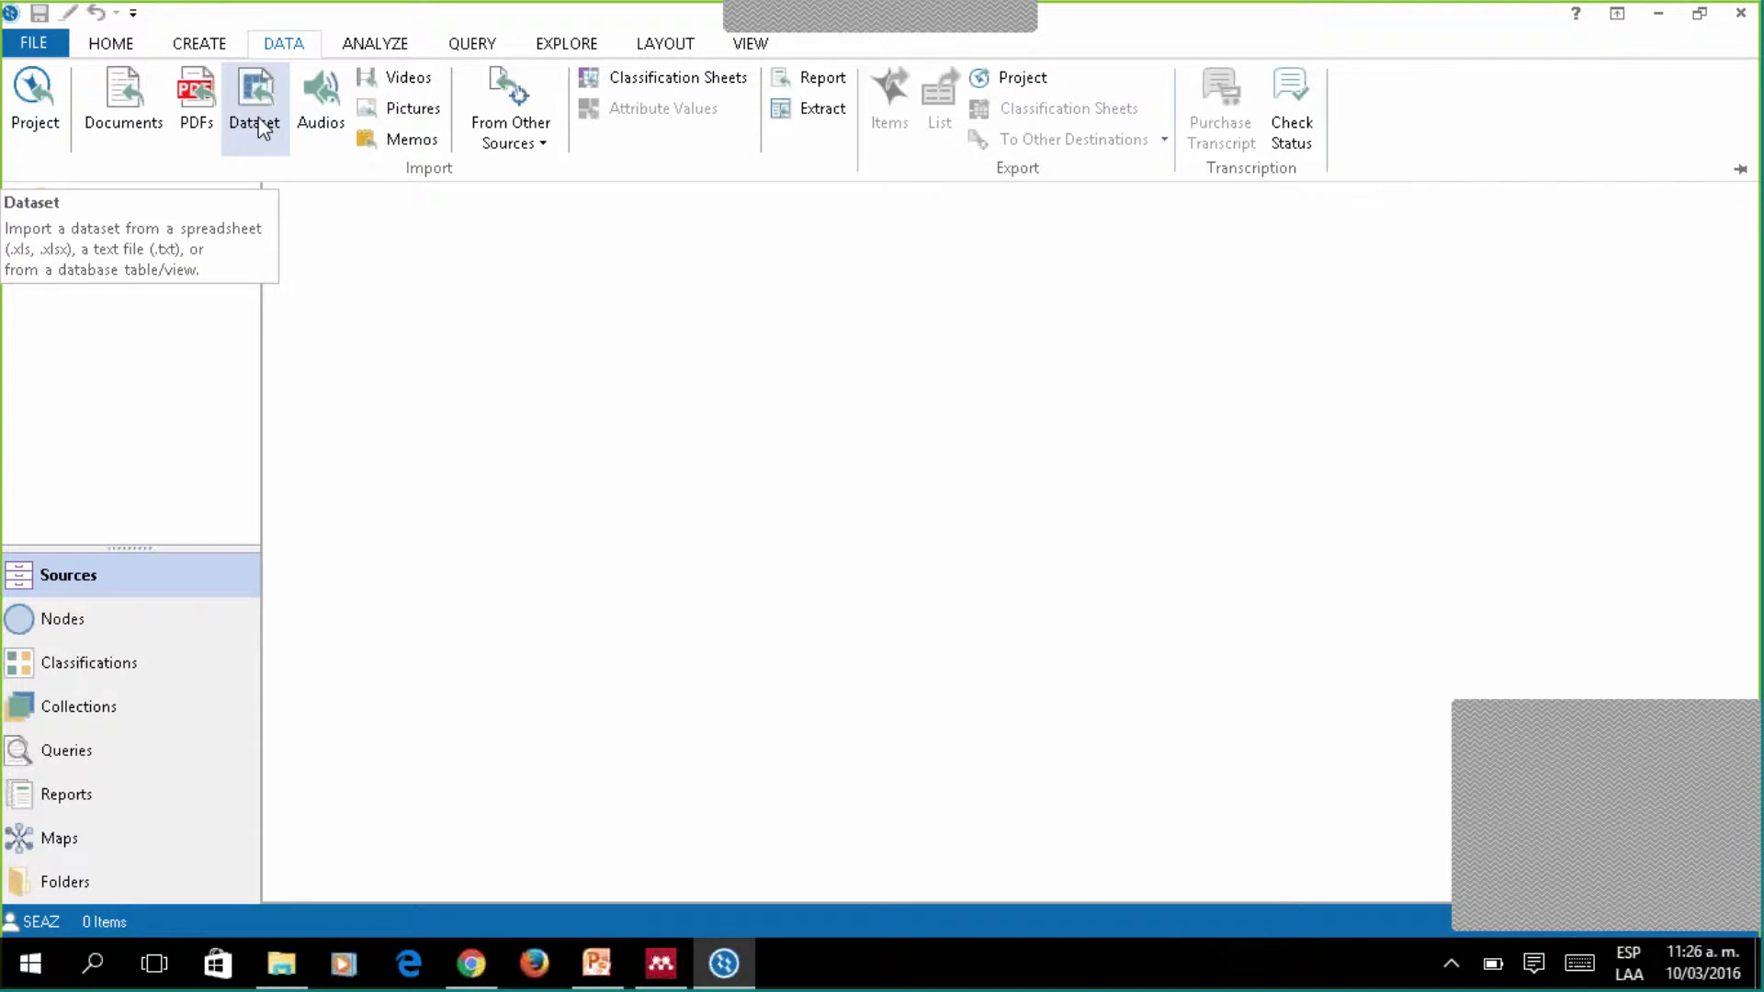
left_click(529, 147)
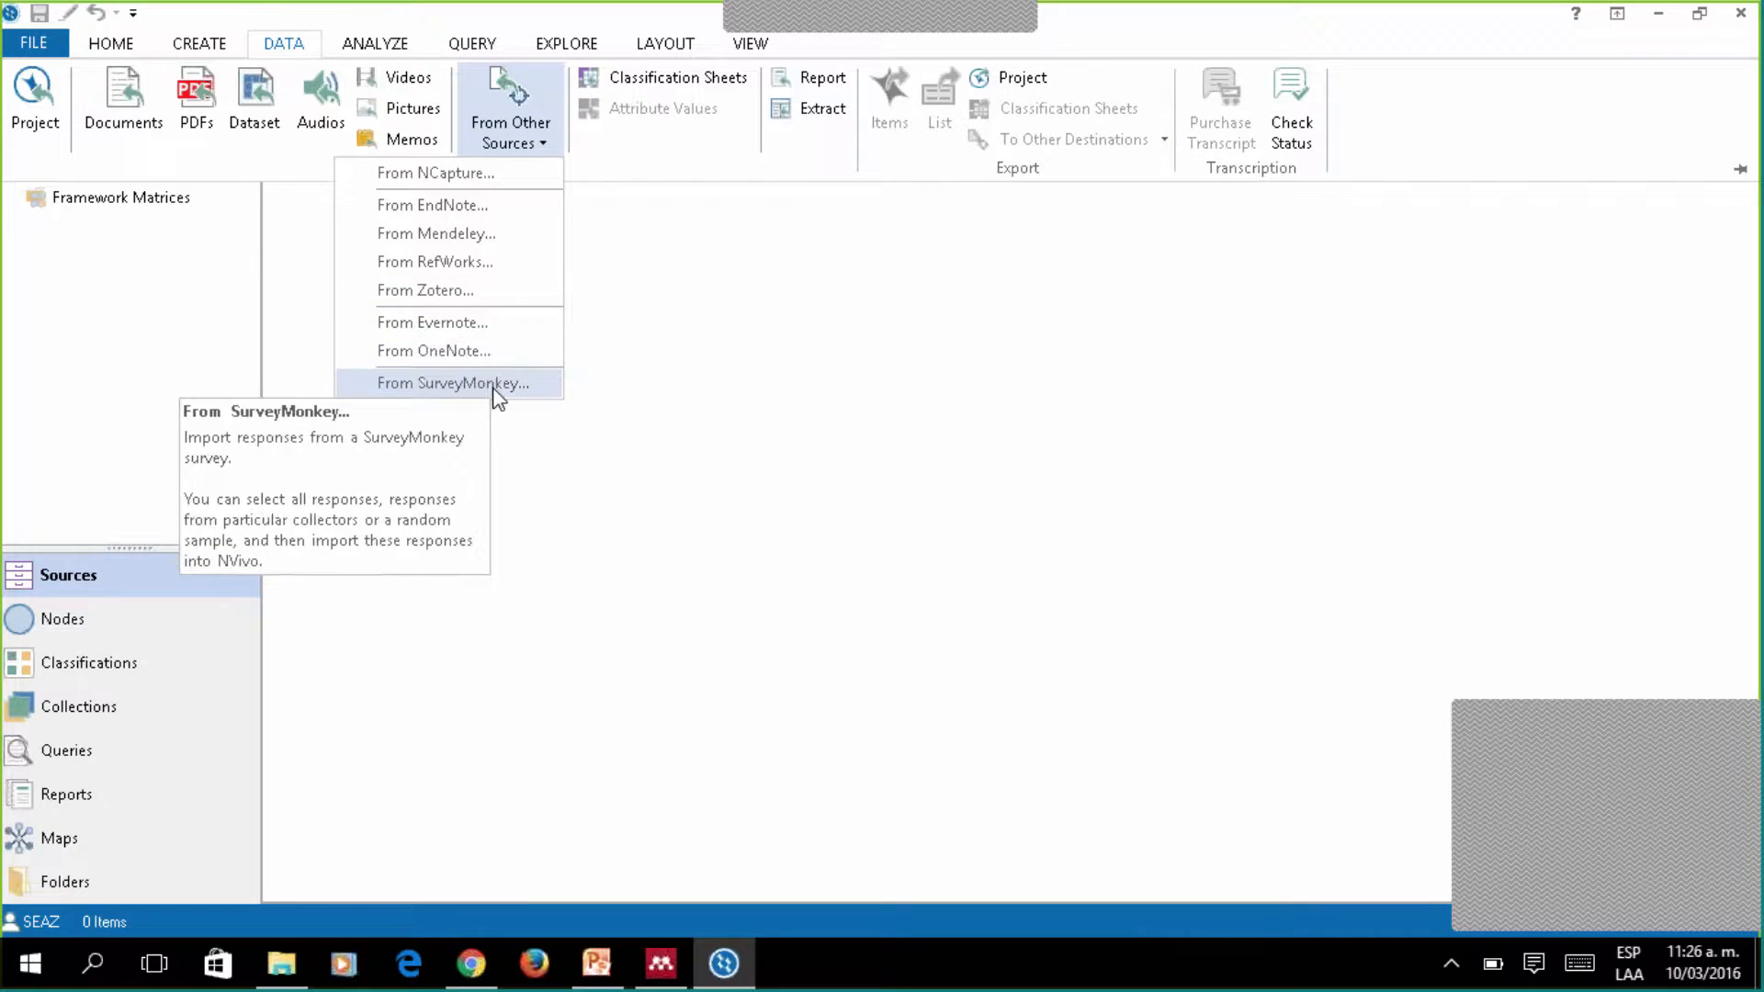
left_click(288, 351)
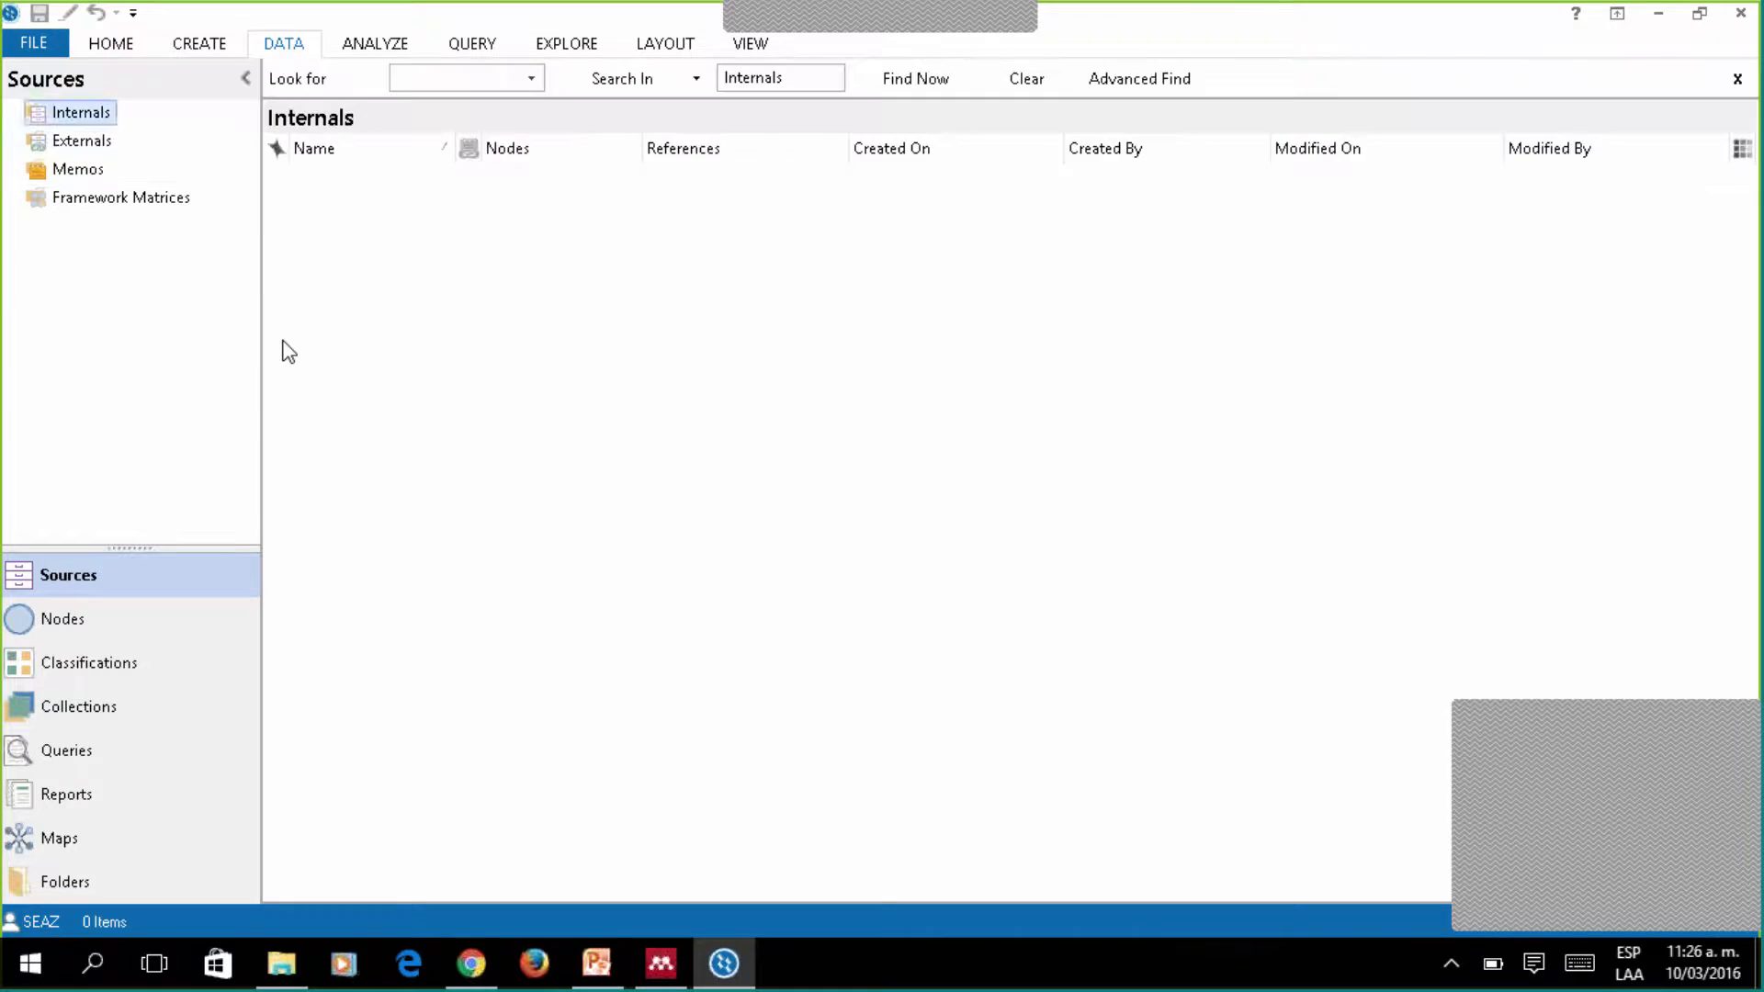
Start a PDF import into Internals and browse to the EJEMPLO CLASIFIC folder on the Desktop.
left_click(283, 46)
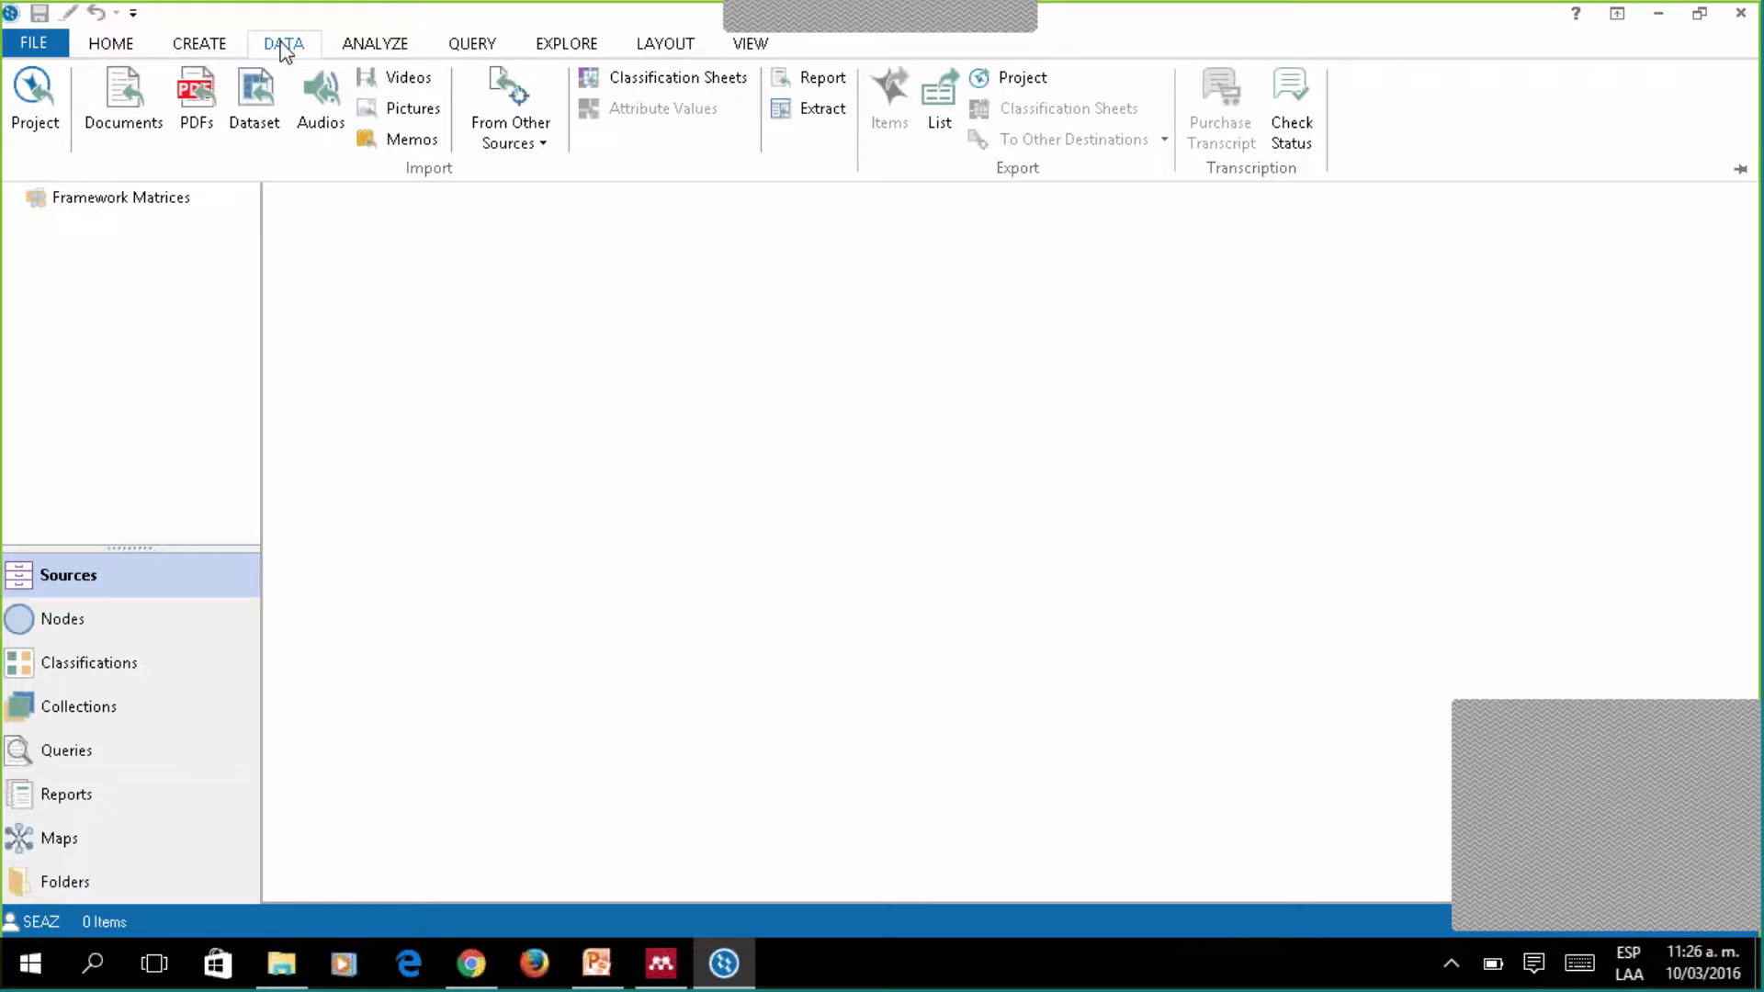
left_click(193, 103)
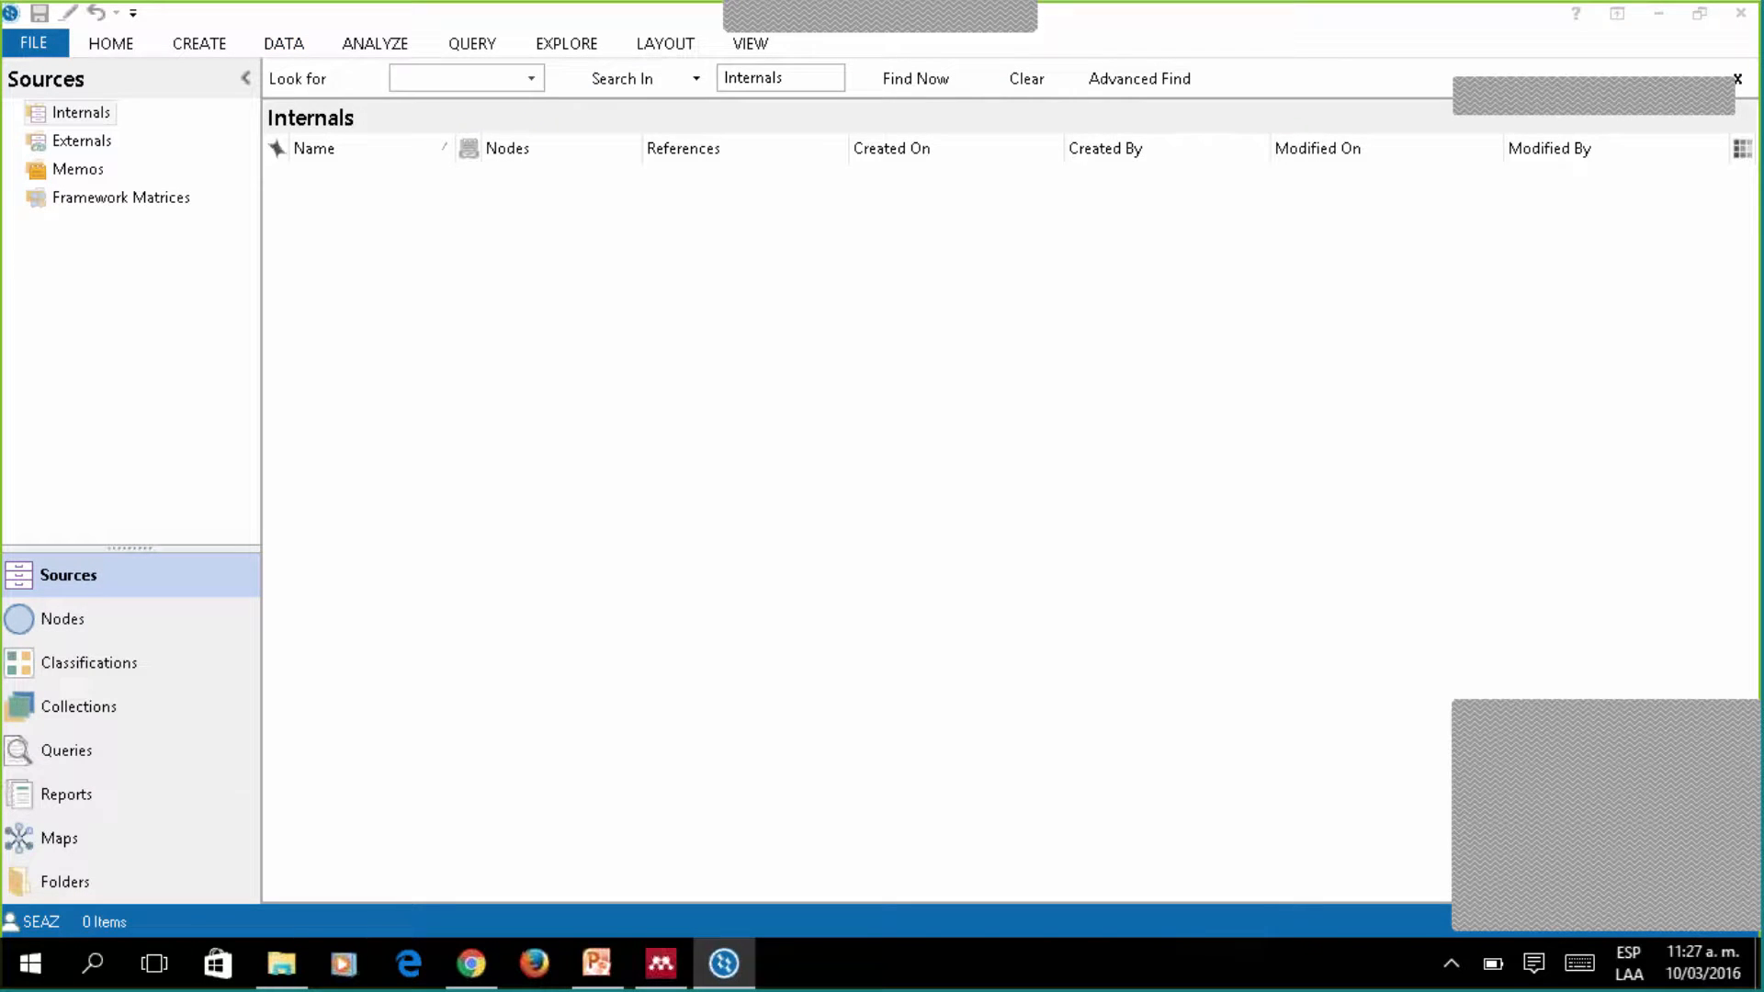
left_click(682, 451)
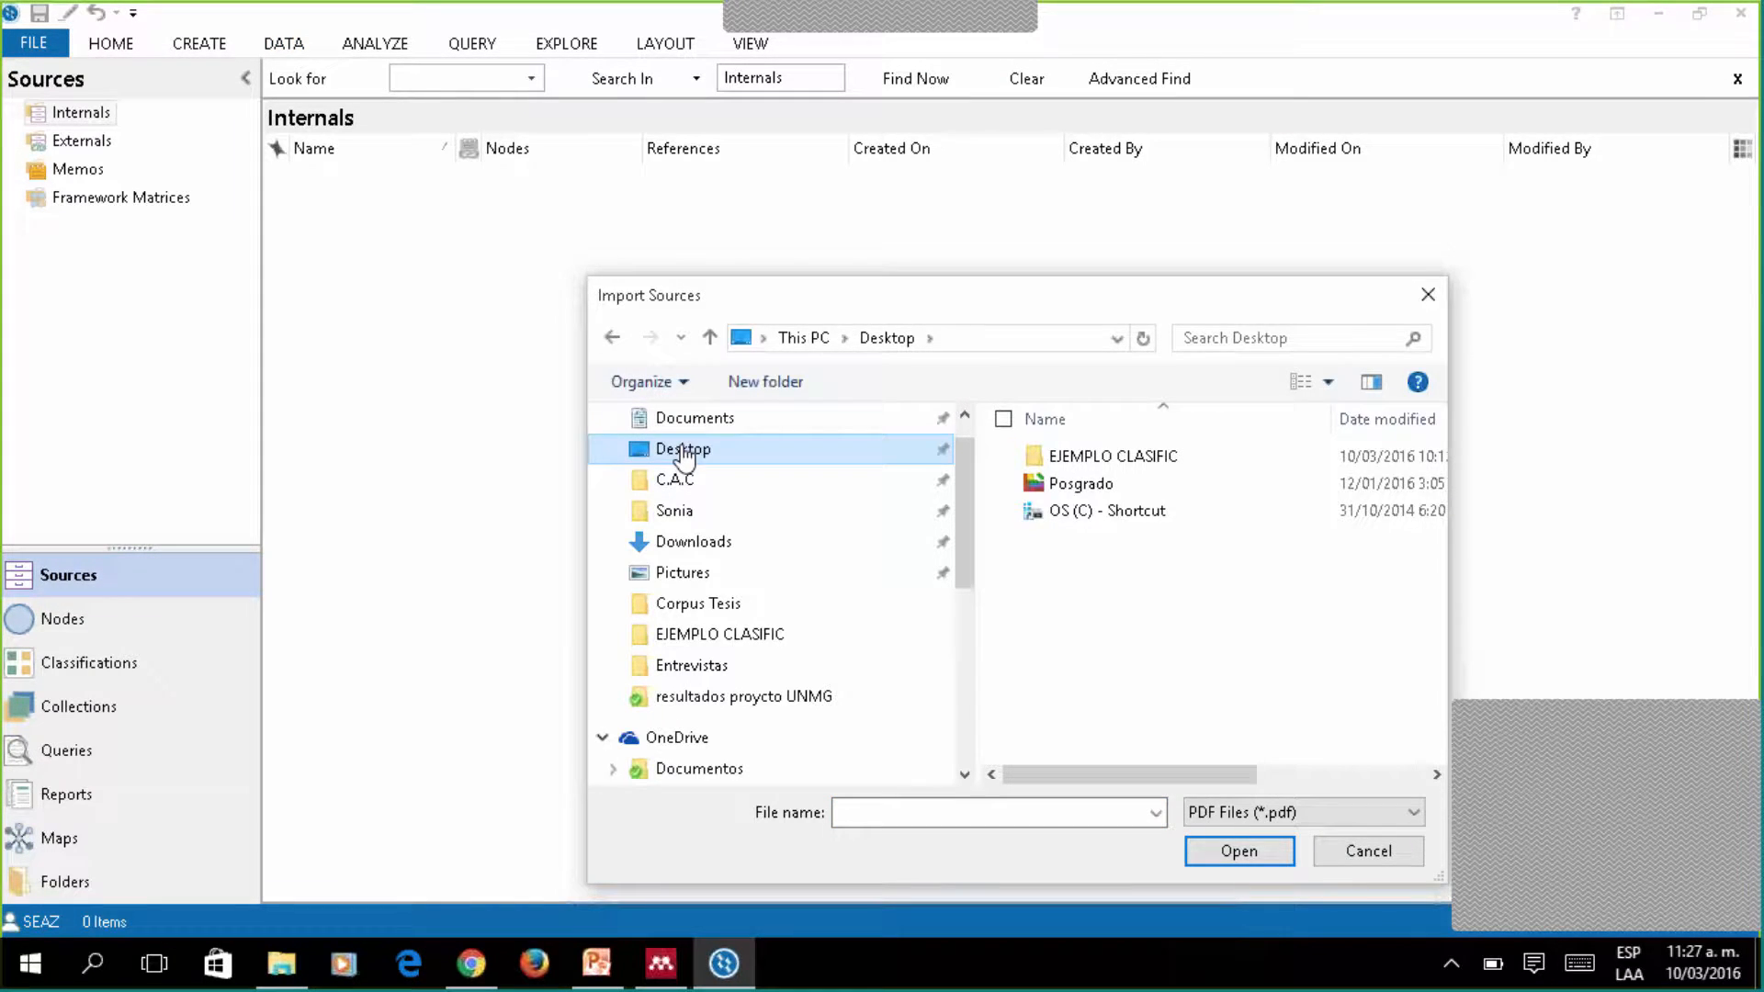
left_click(1129, 464)
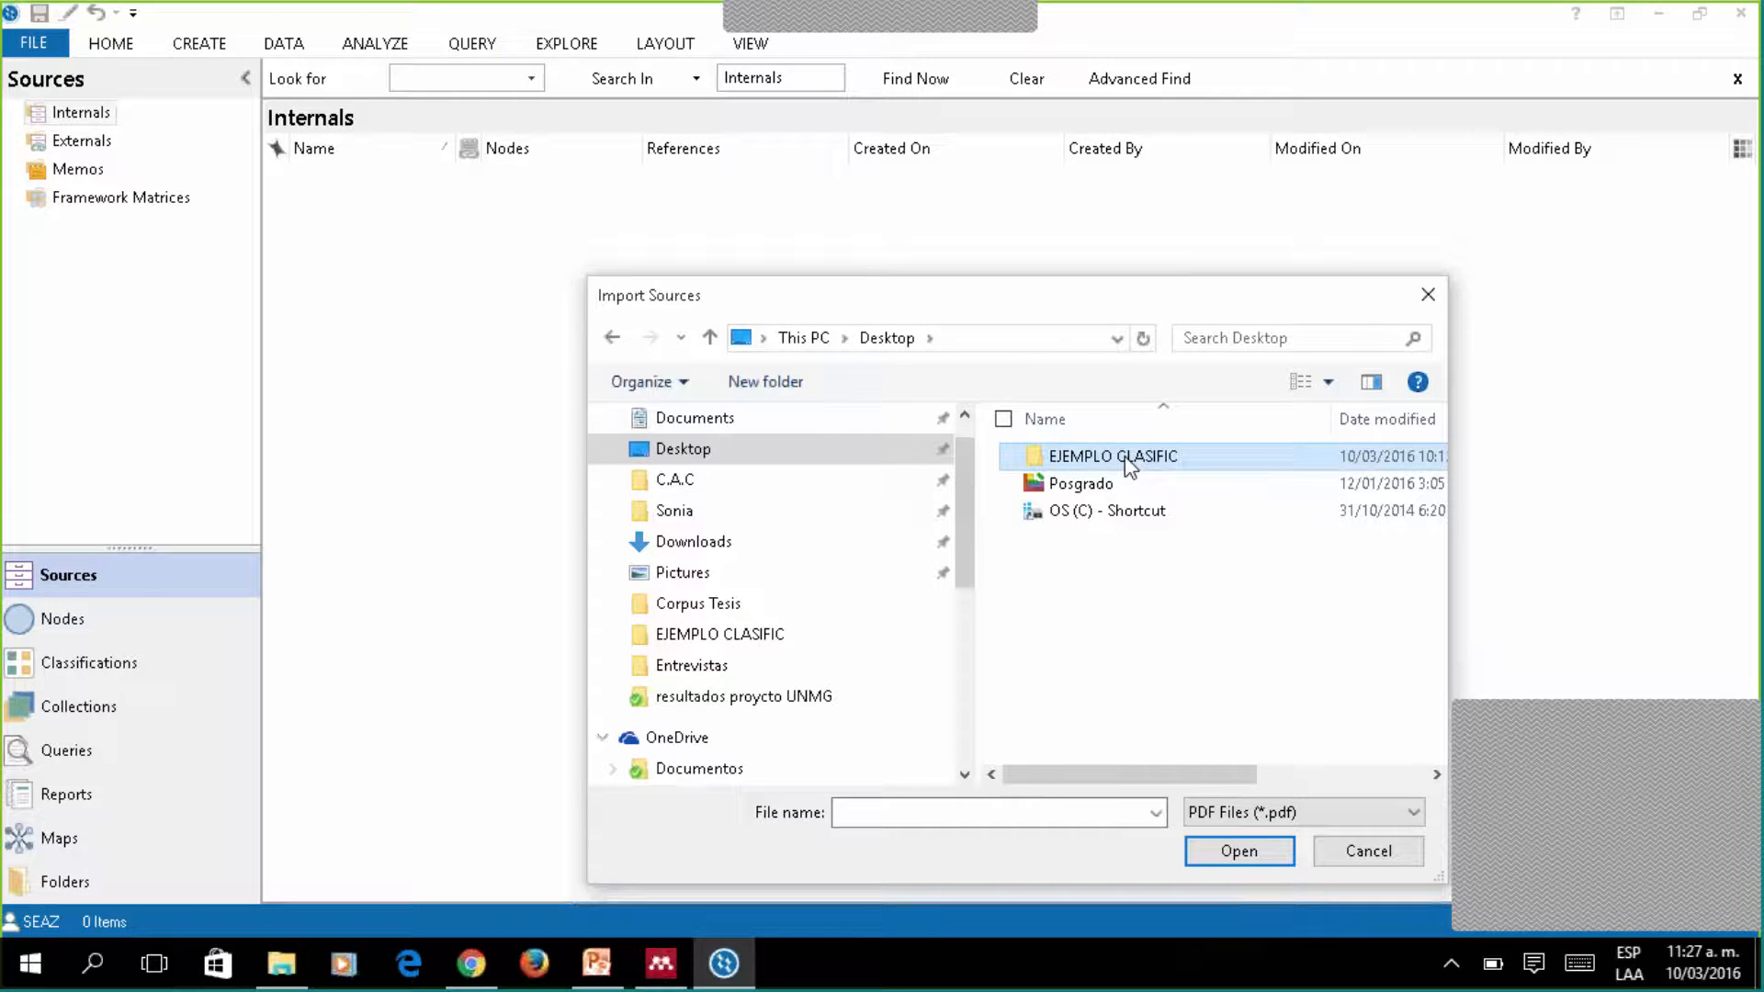
double_click(1144, 471)
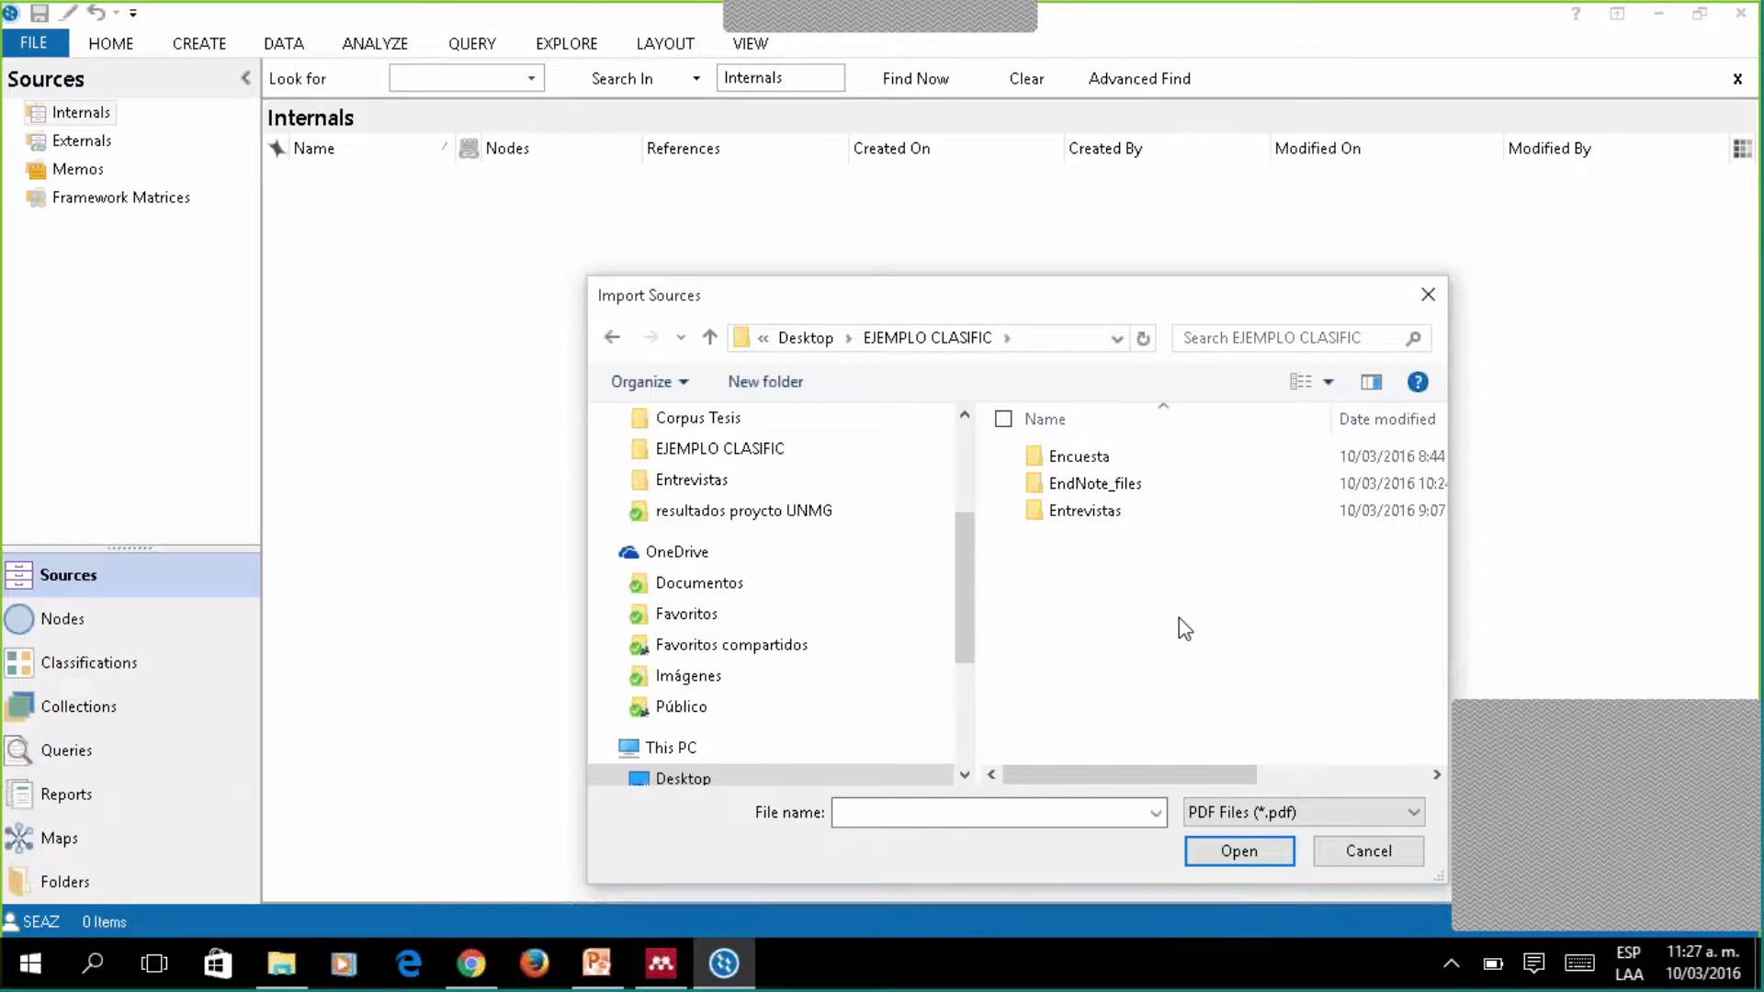
double_click(1075, 460)
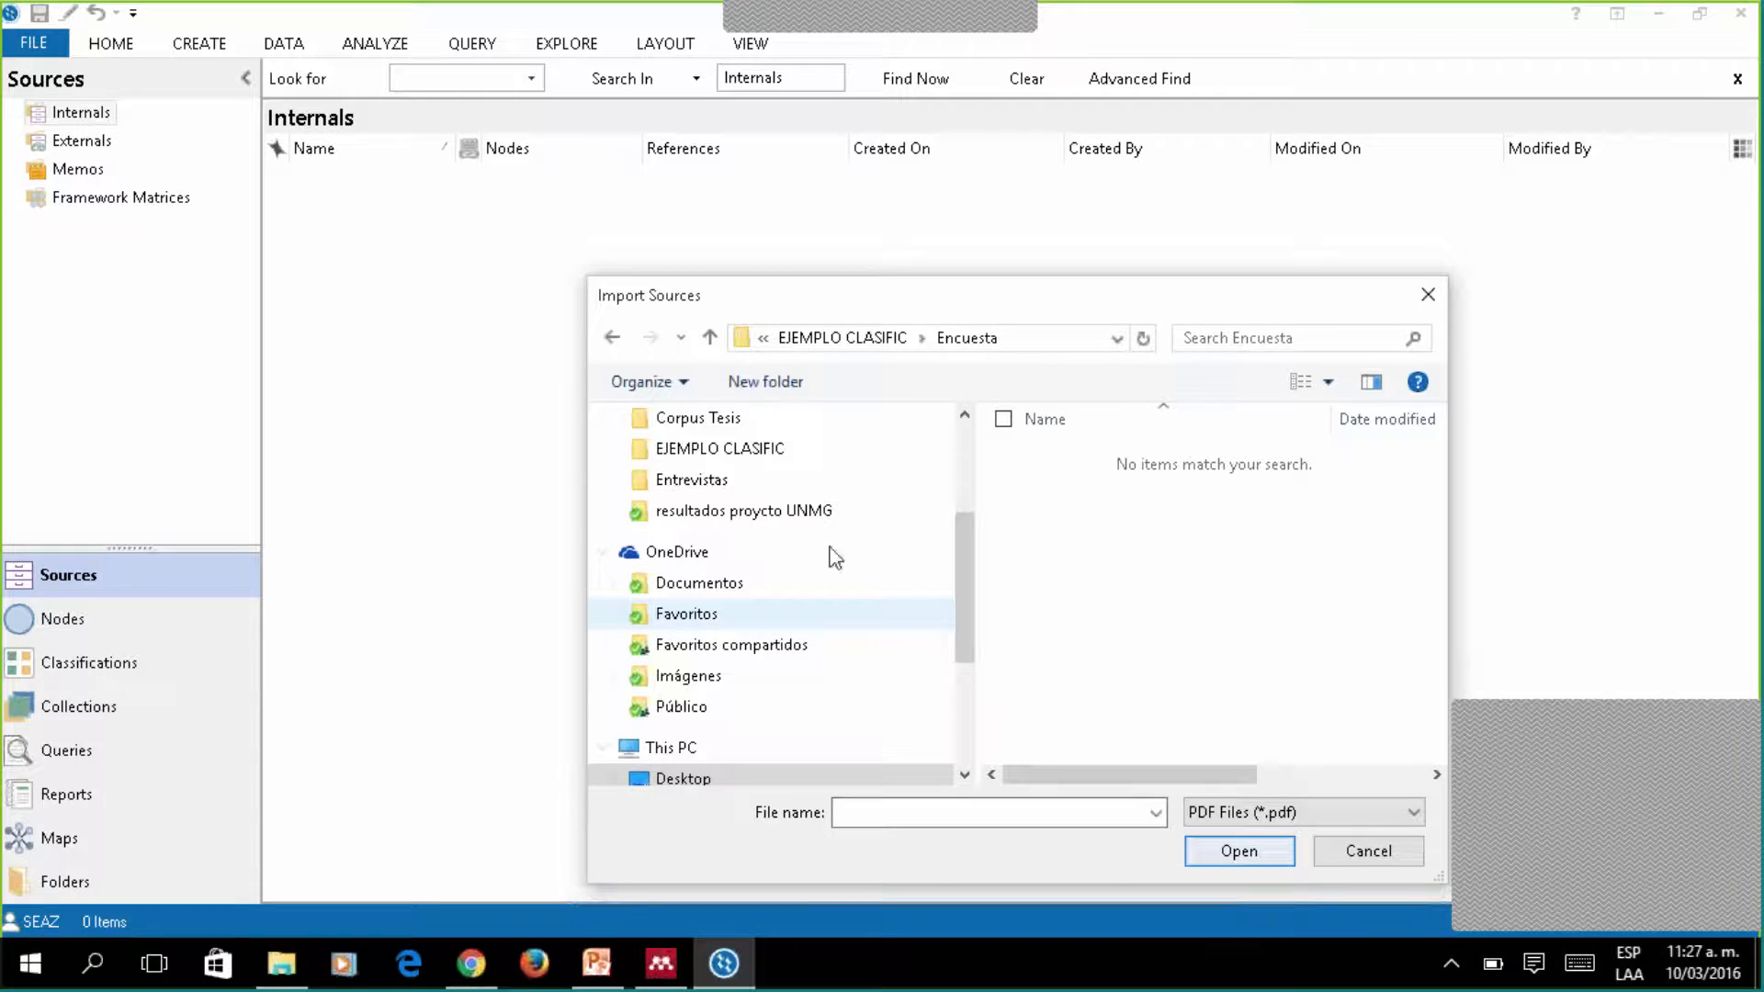
left_click_drag(967, 587, 962, 478)
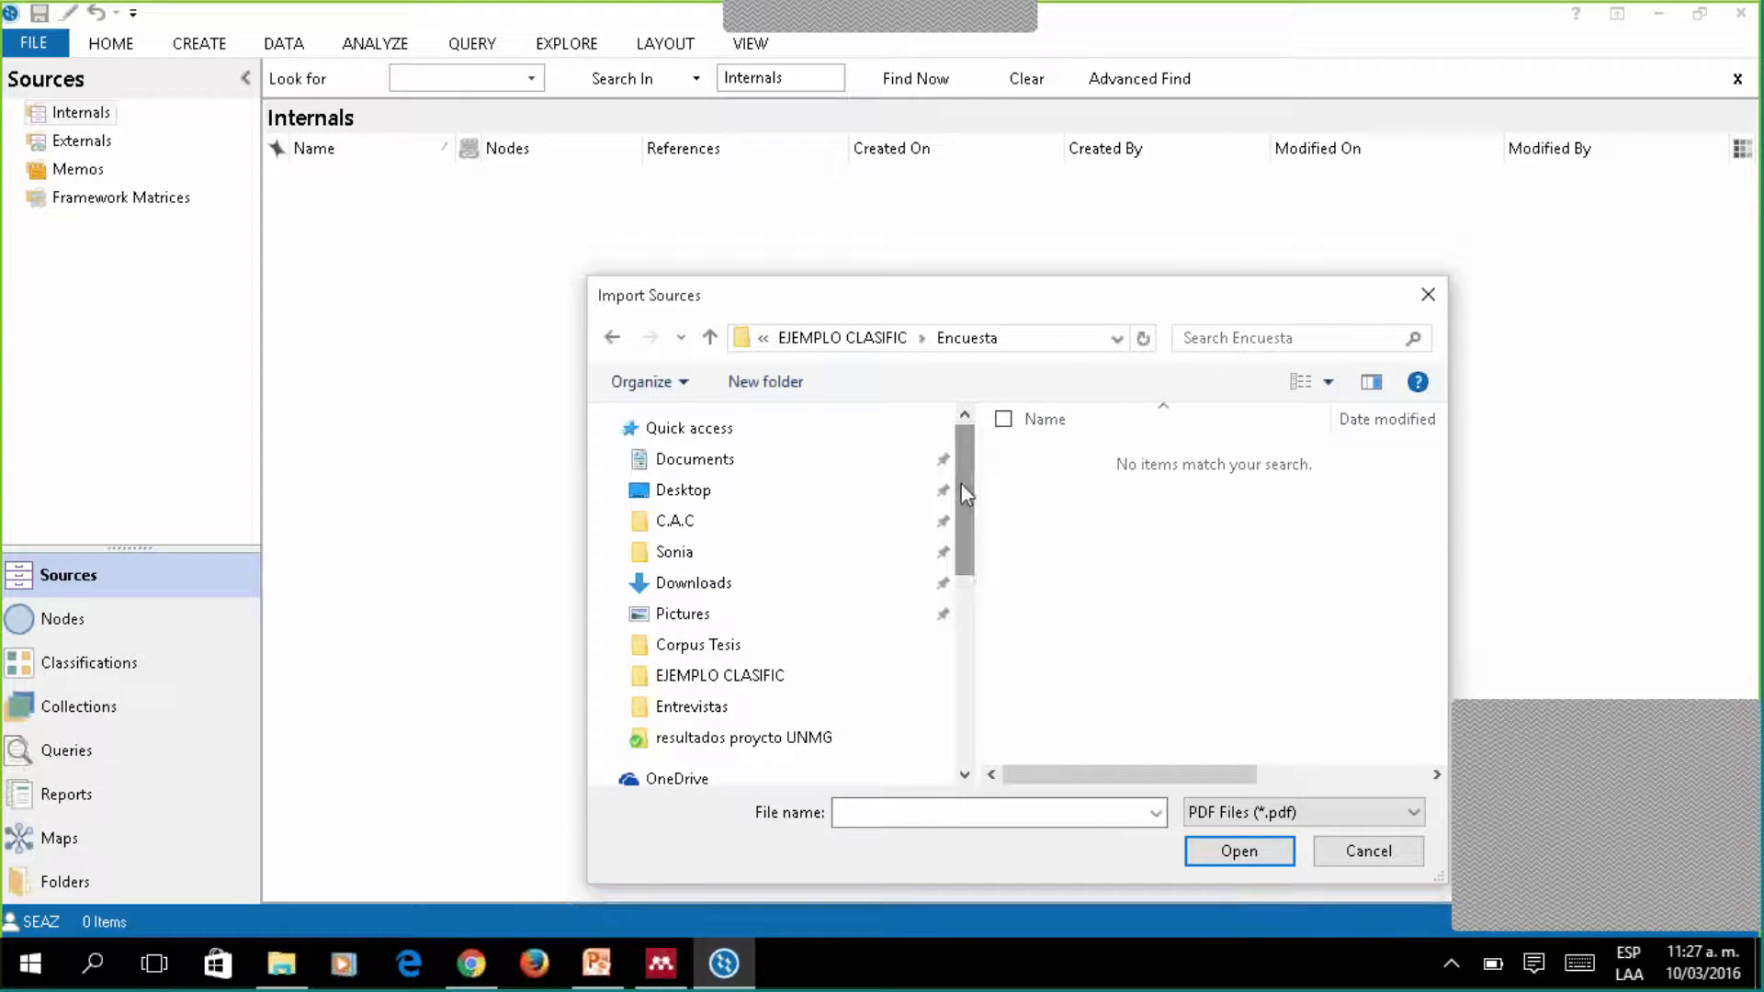
left_click(704, 339)
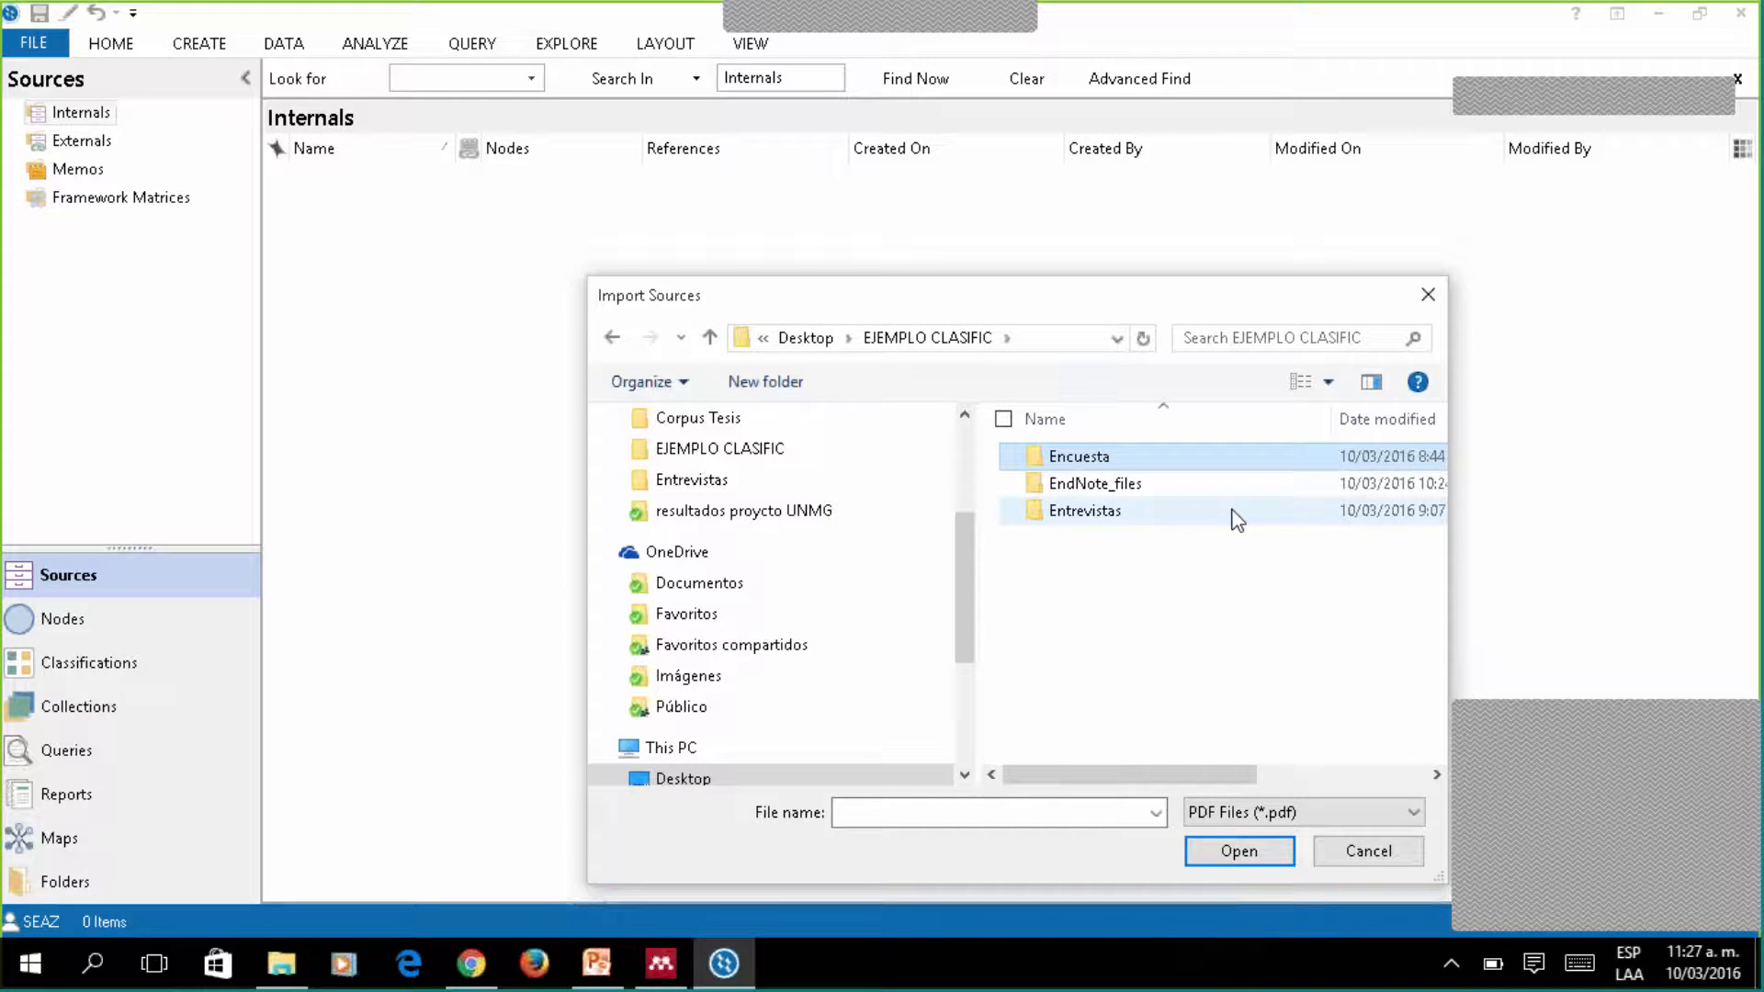
Import both interview PDFs from the Entrevistas folder into the project's Internals.
double_click(1137, 512)
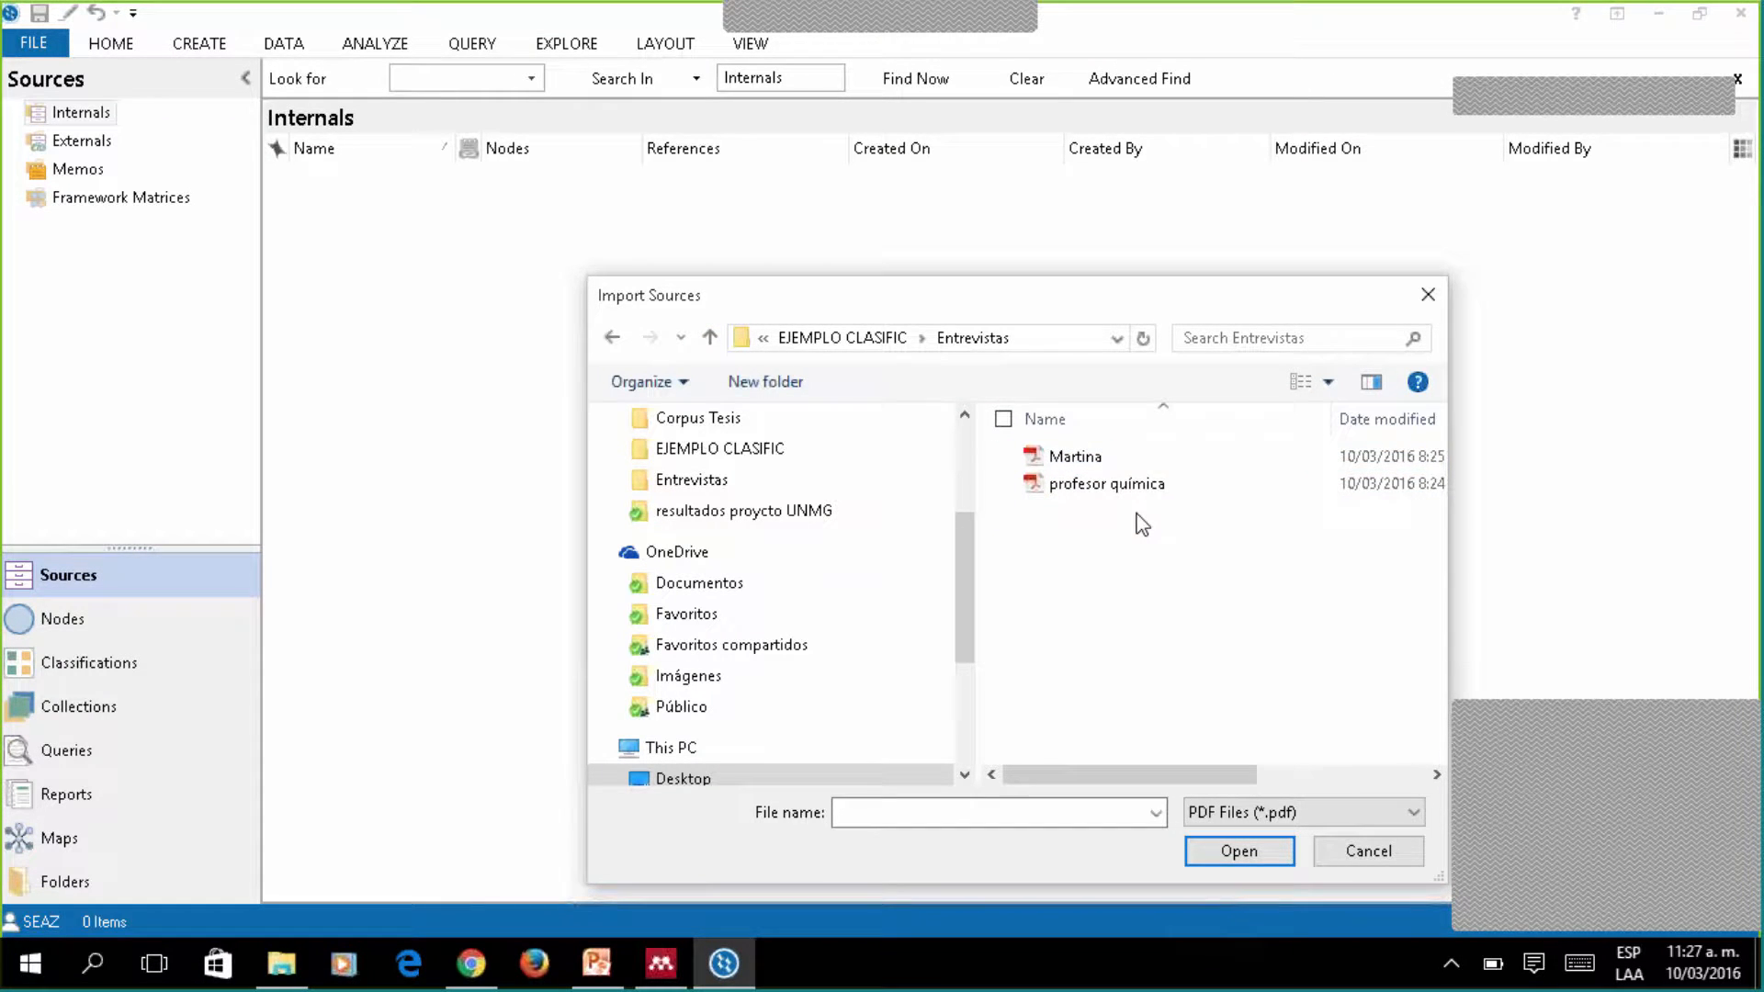
left_click(1096, 484)
left_click(1075, 457, "ctrl")
left_click(1239, 851)
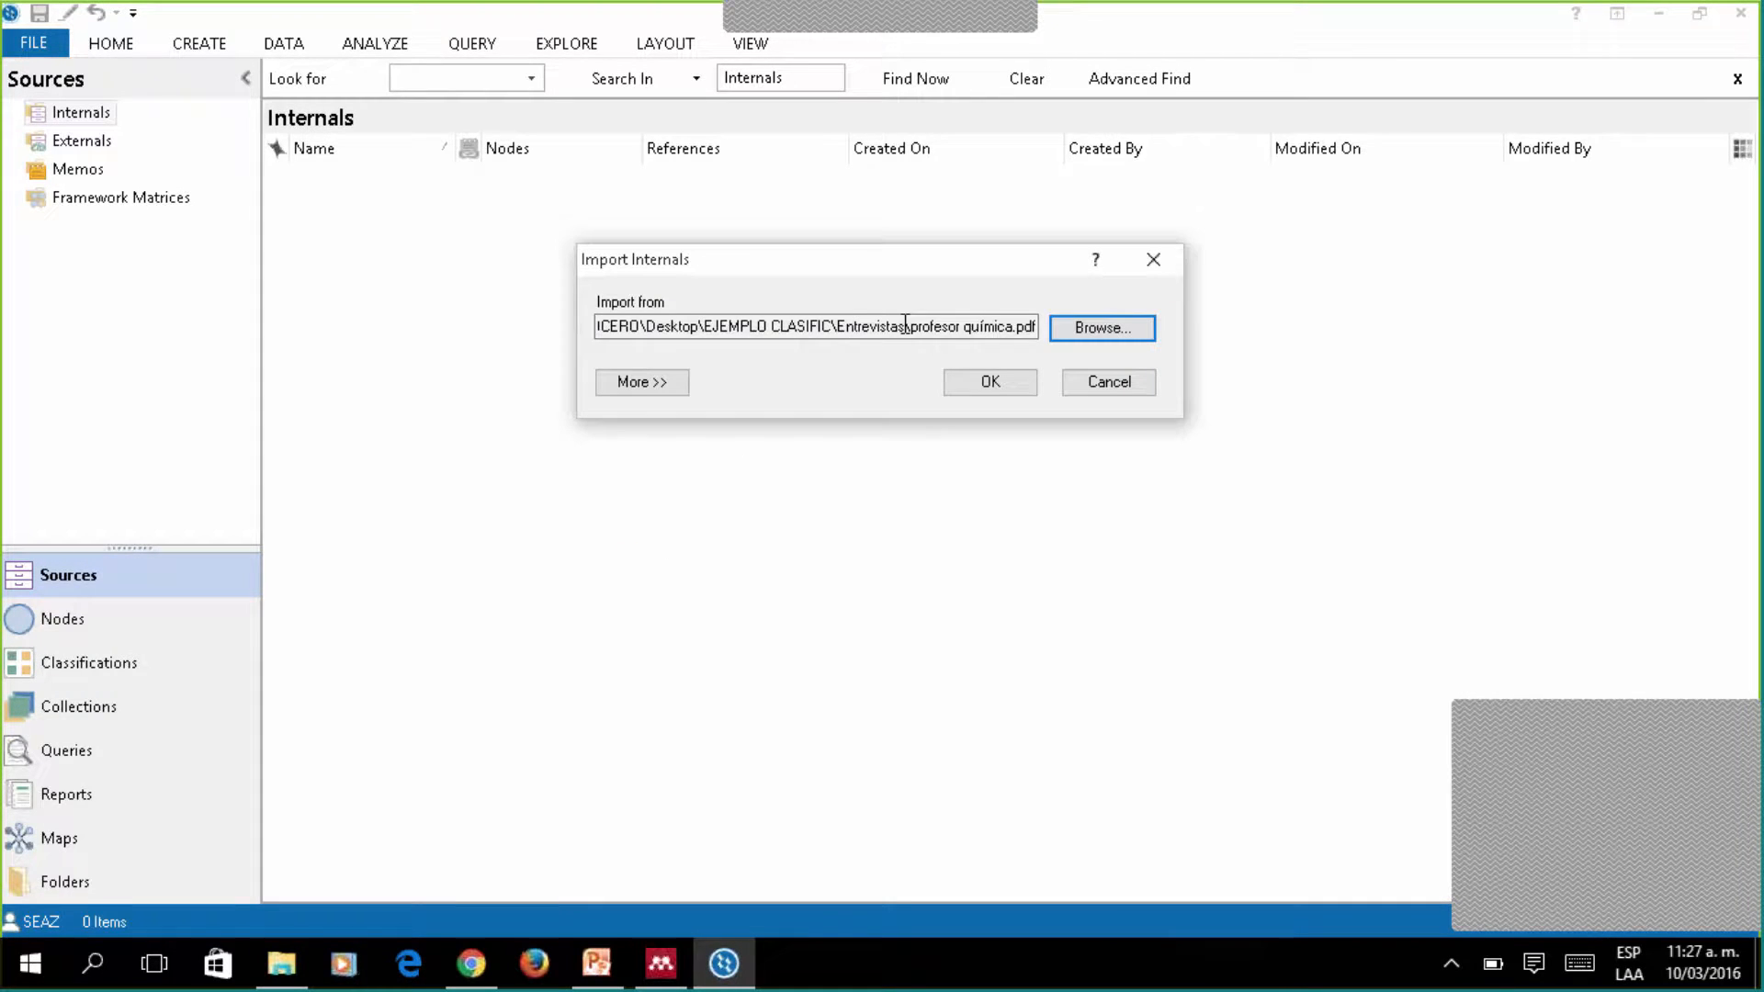
left_click(990, 386)
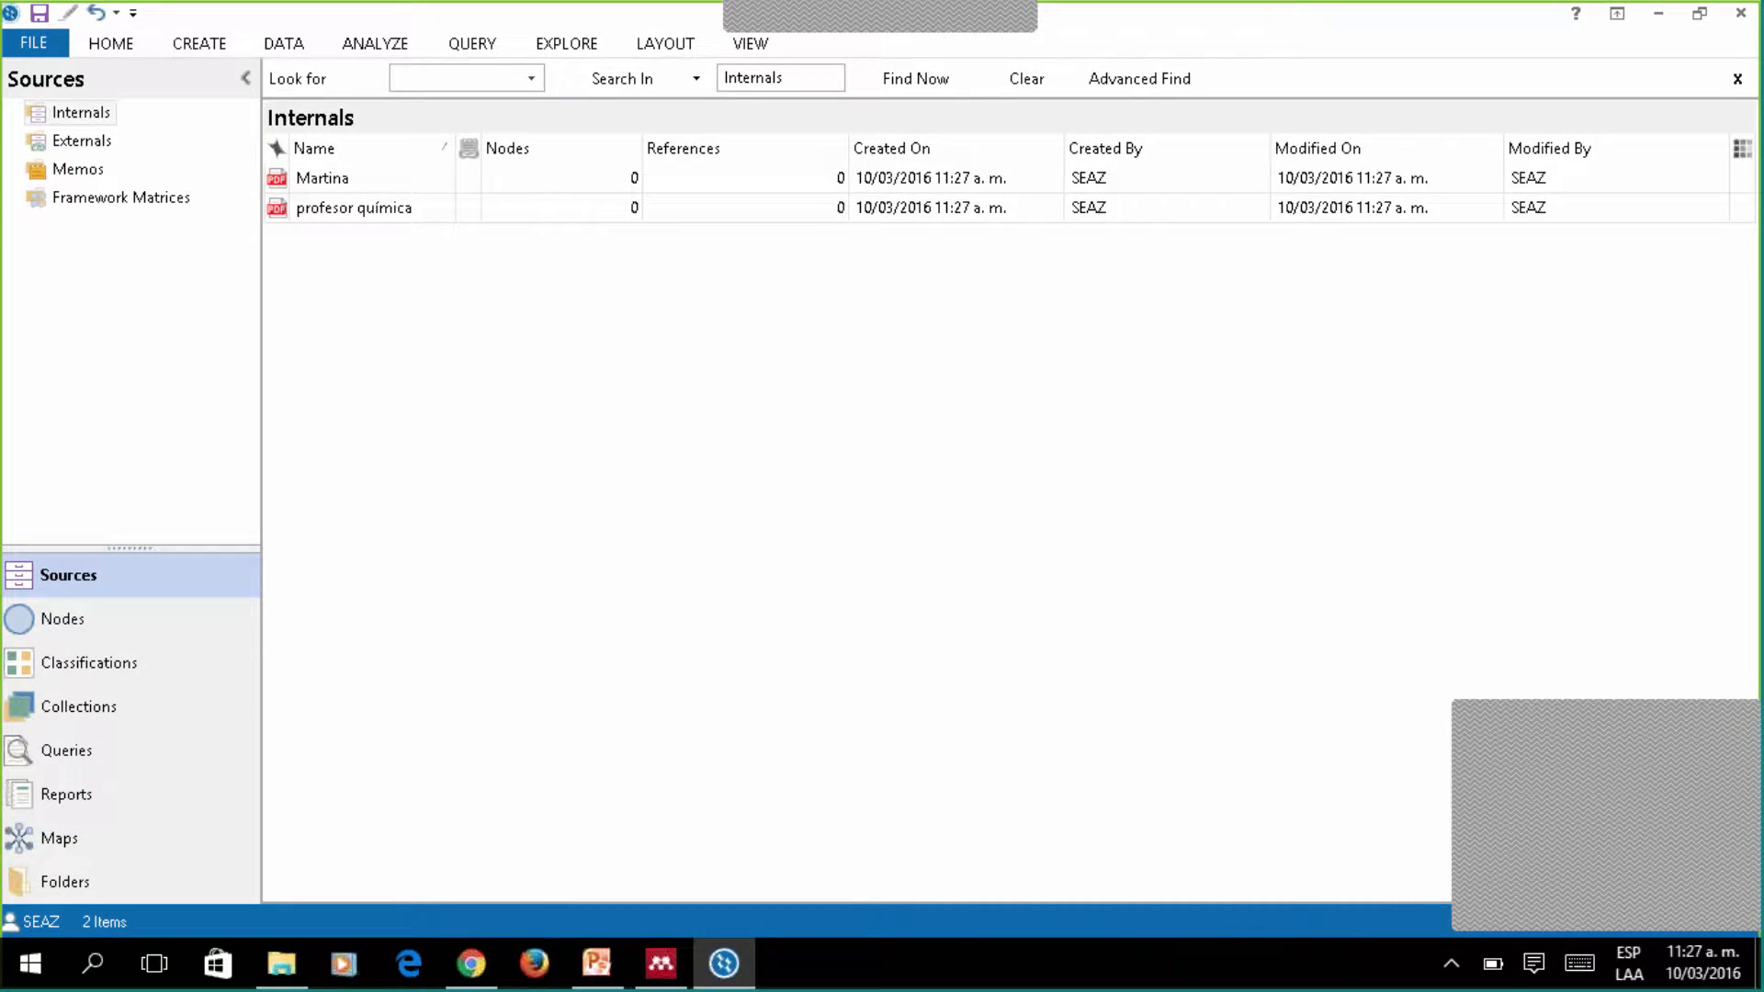
Import the Word interview document from the Entrevistas folder into Internals, accepting its default document properties.
left_click(296, 46)
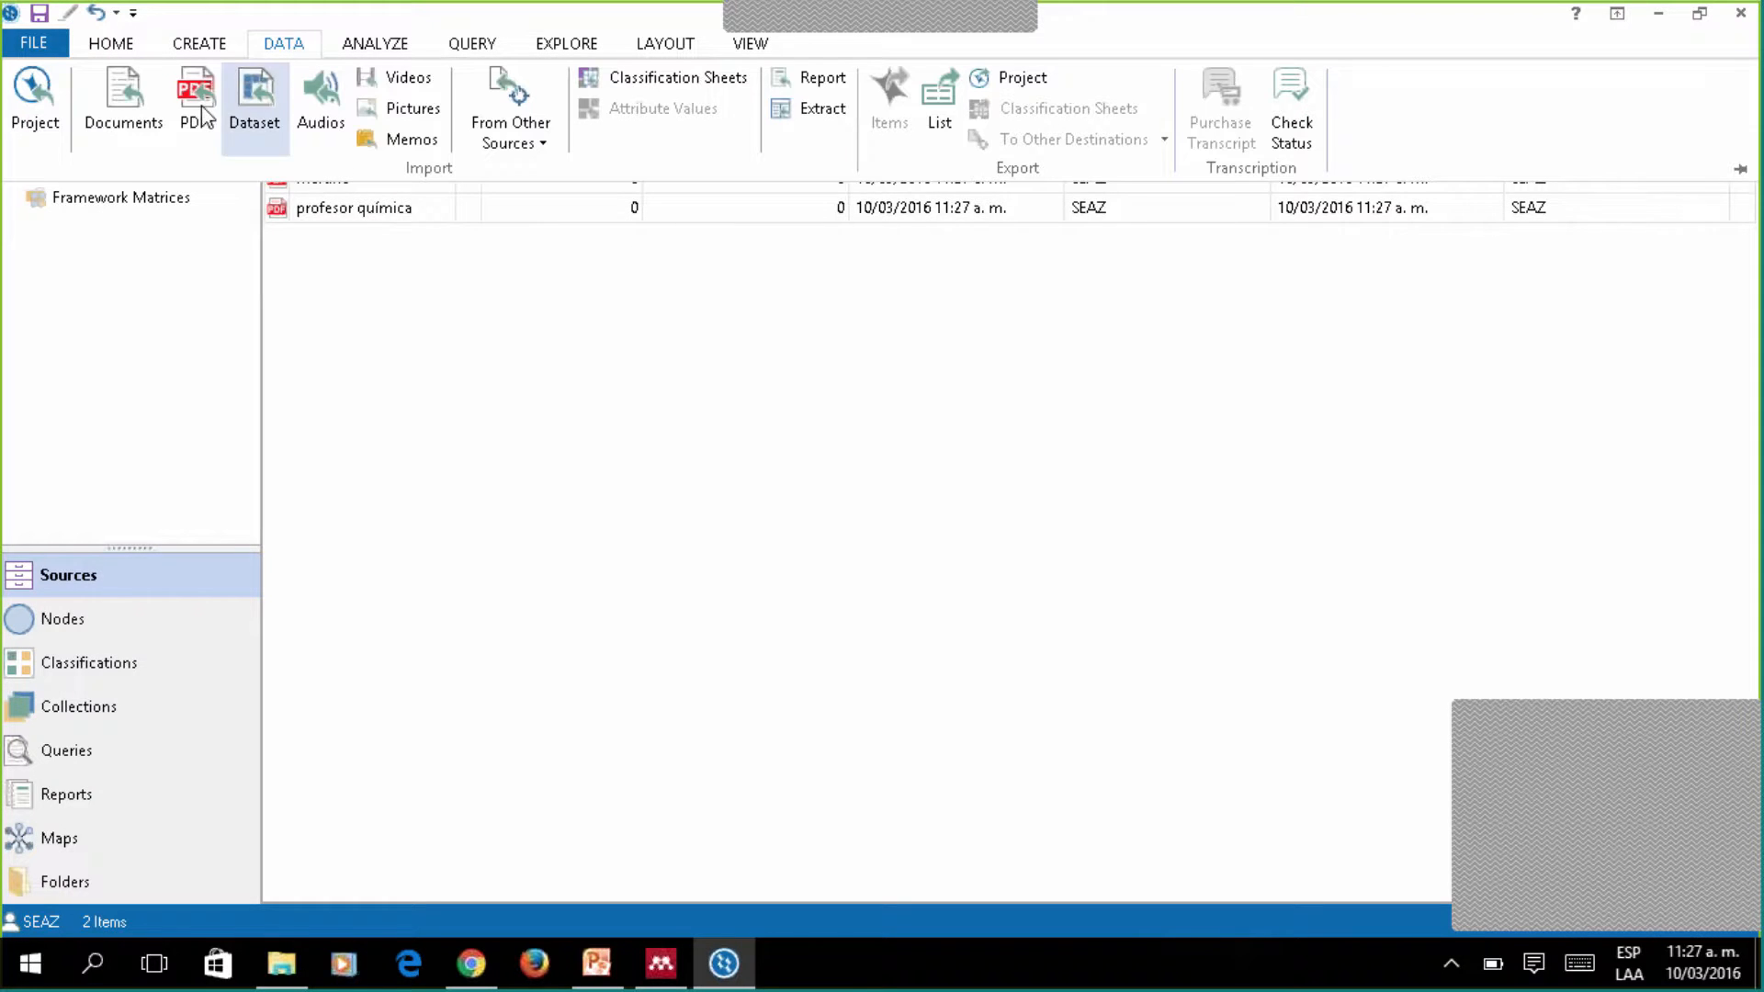
left_click(131, 107)
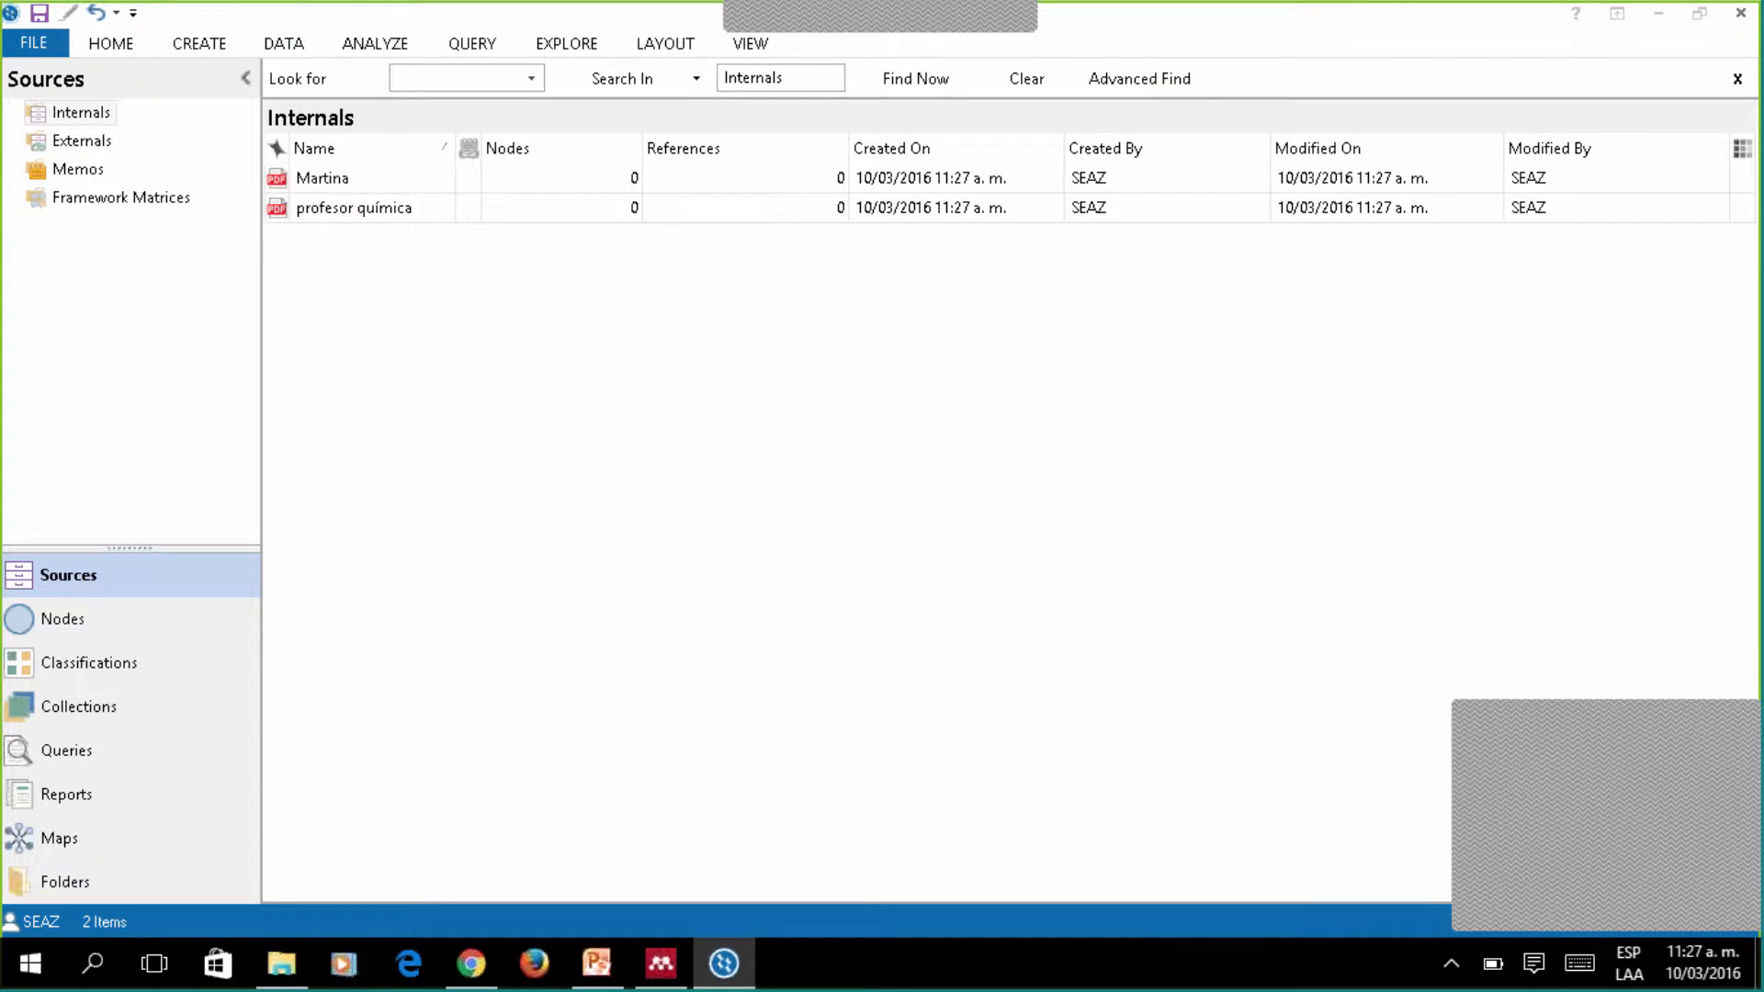
left_click(1084, 457)
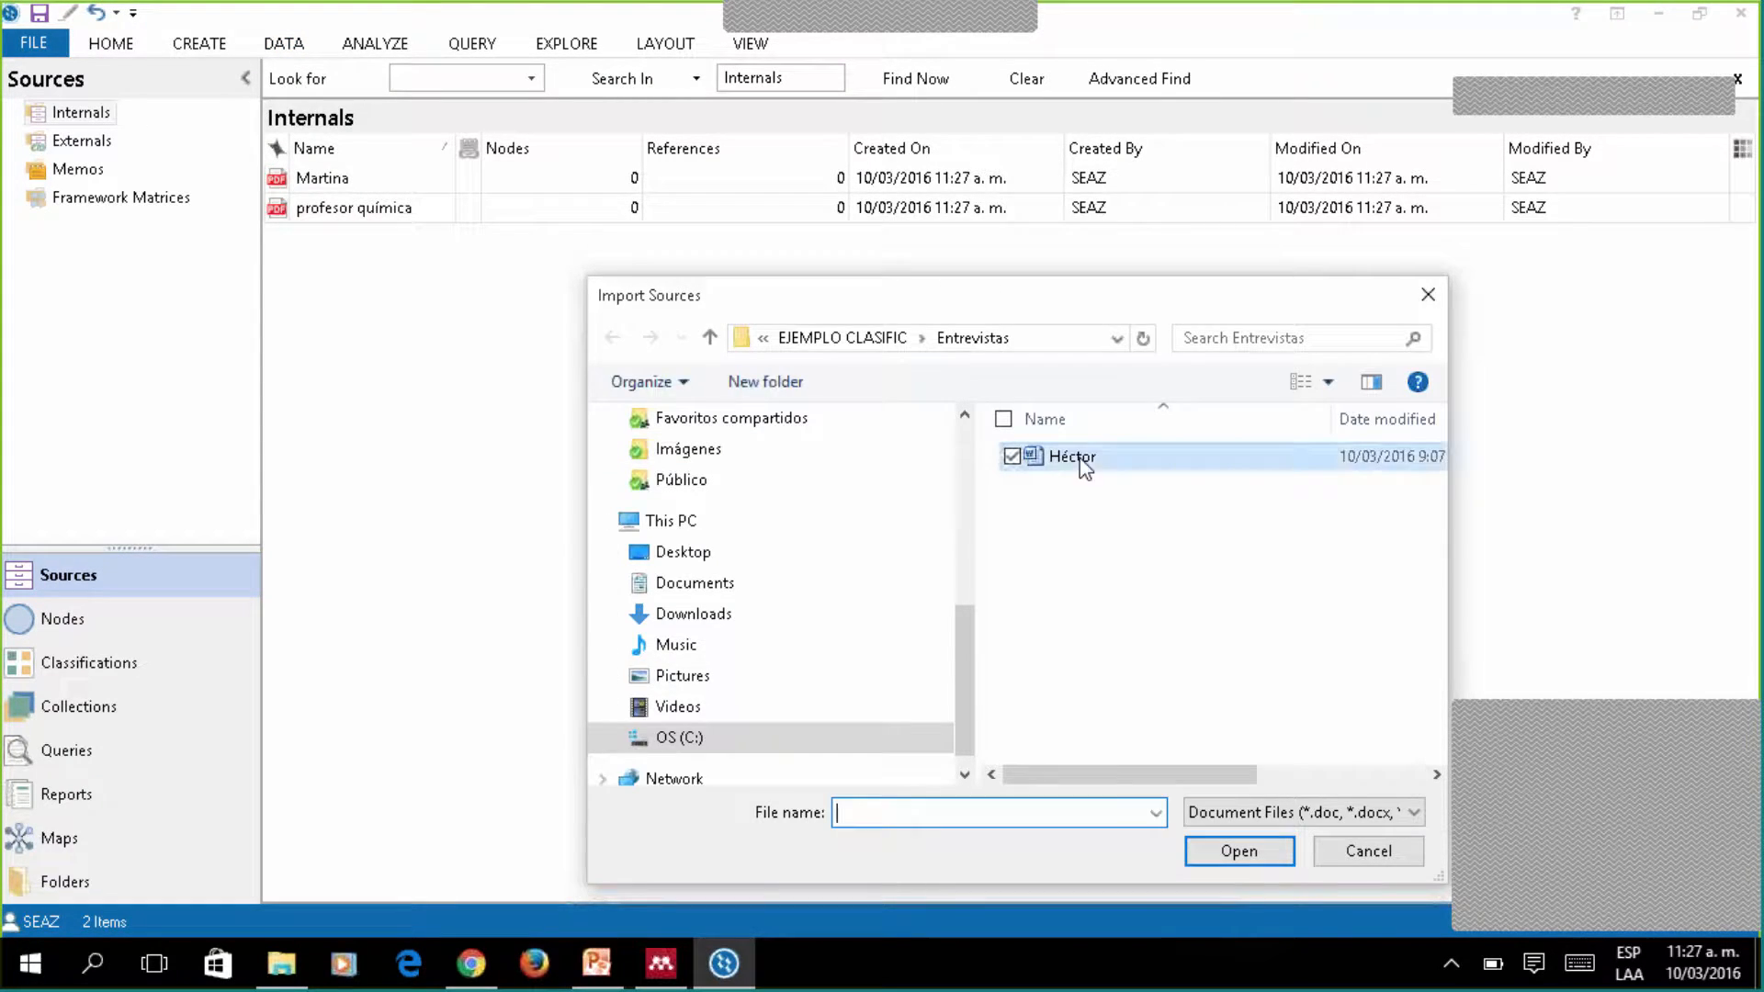
left_click(1240, 857)
left_click(1017, 381)
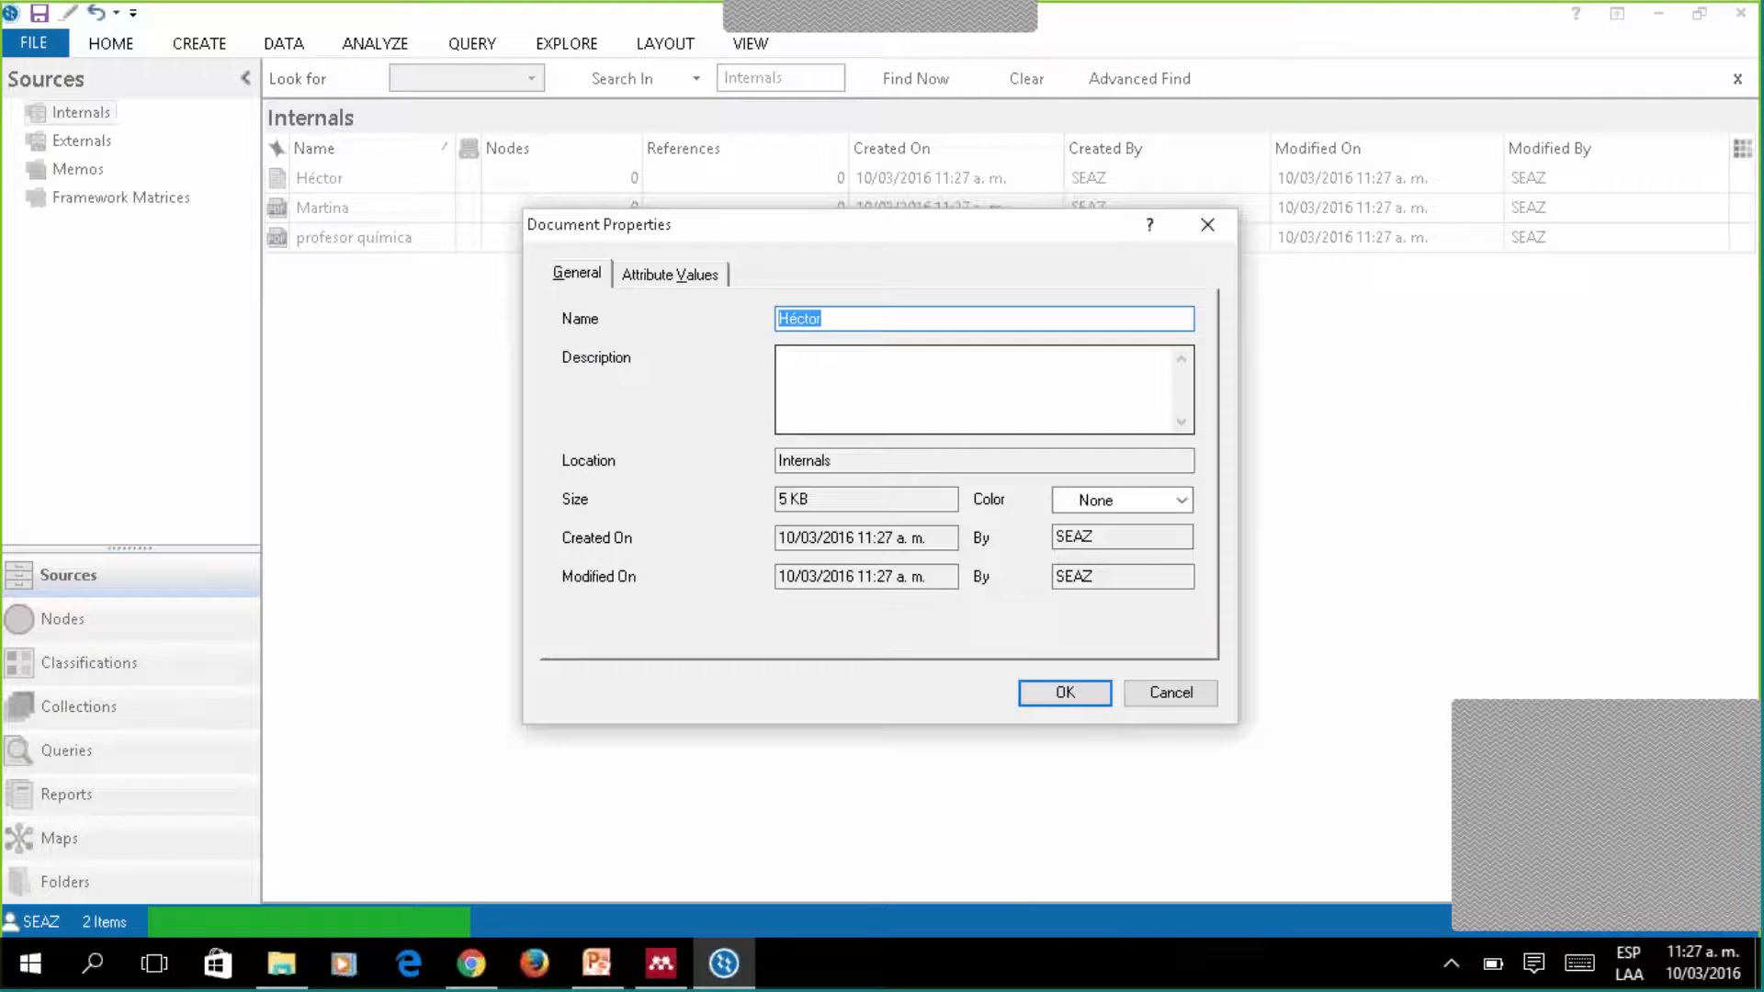
left_click(1067, 700)
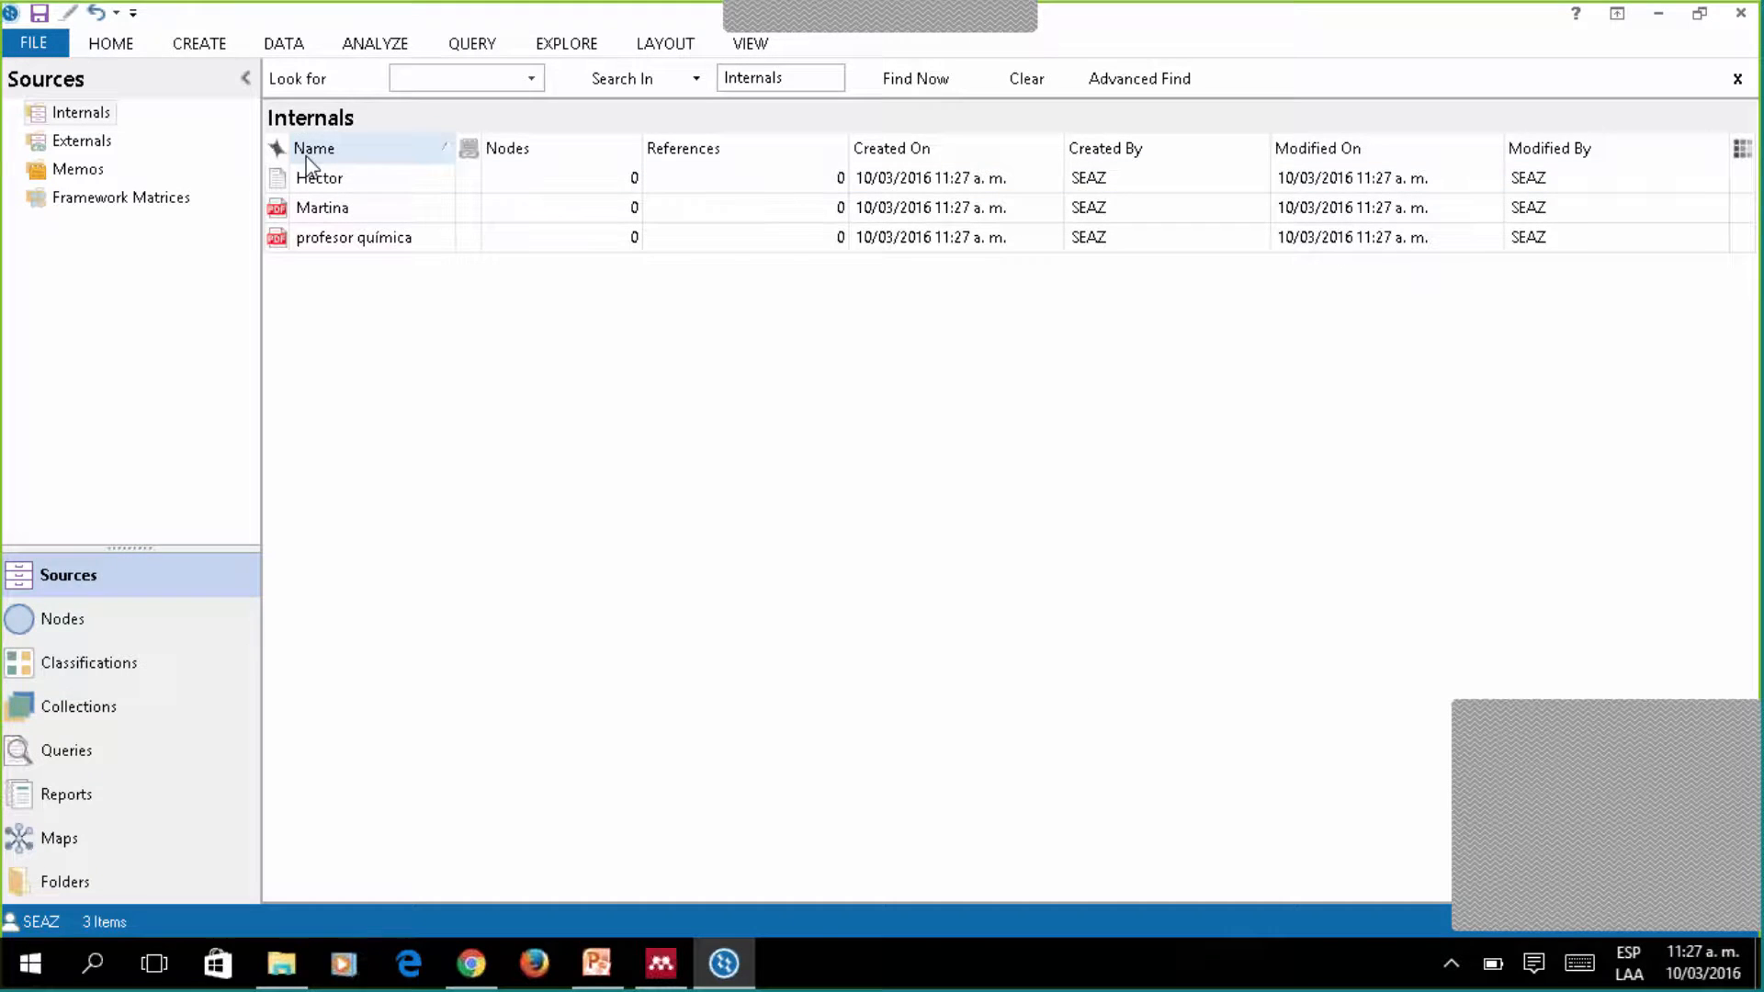
Start a dataset import and choose the Encuesta docentes spreadsheet from the Encuesta folder in EJEMPLO CLASIFIC.
left_click(287, 44)
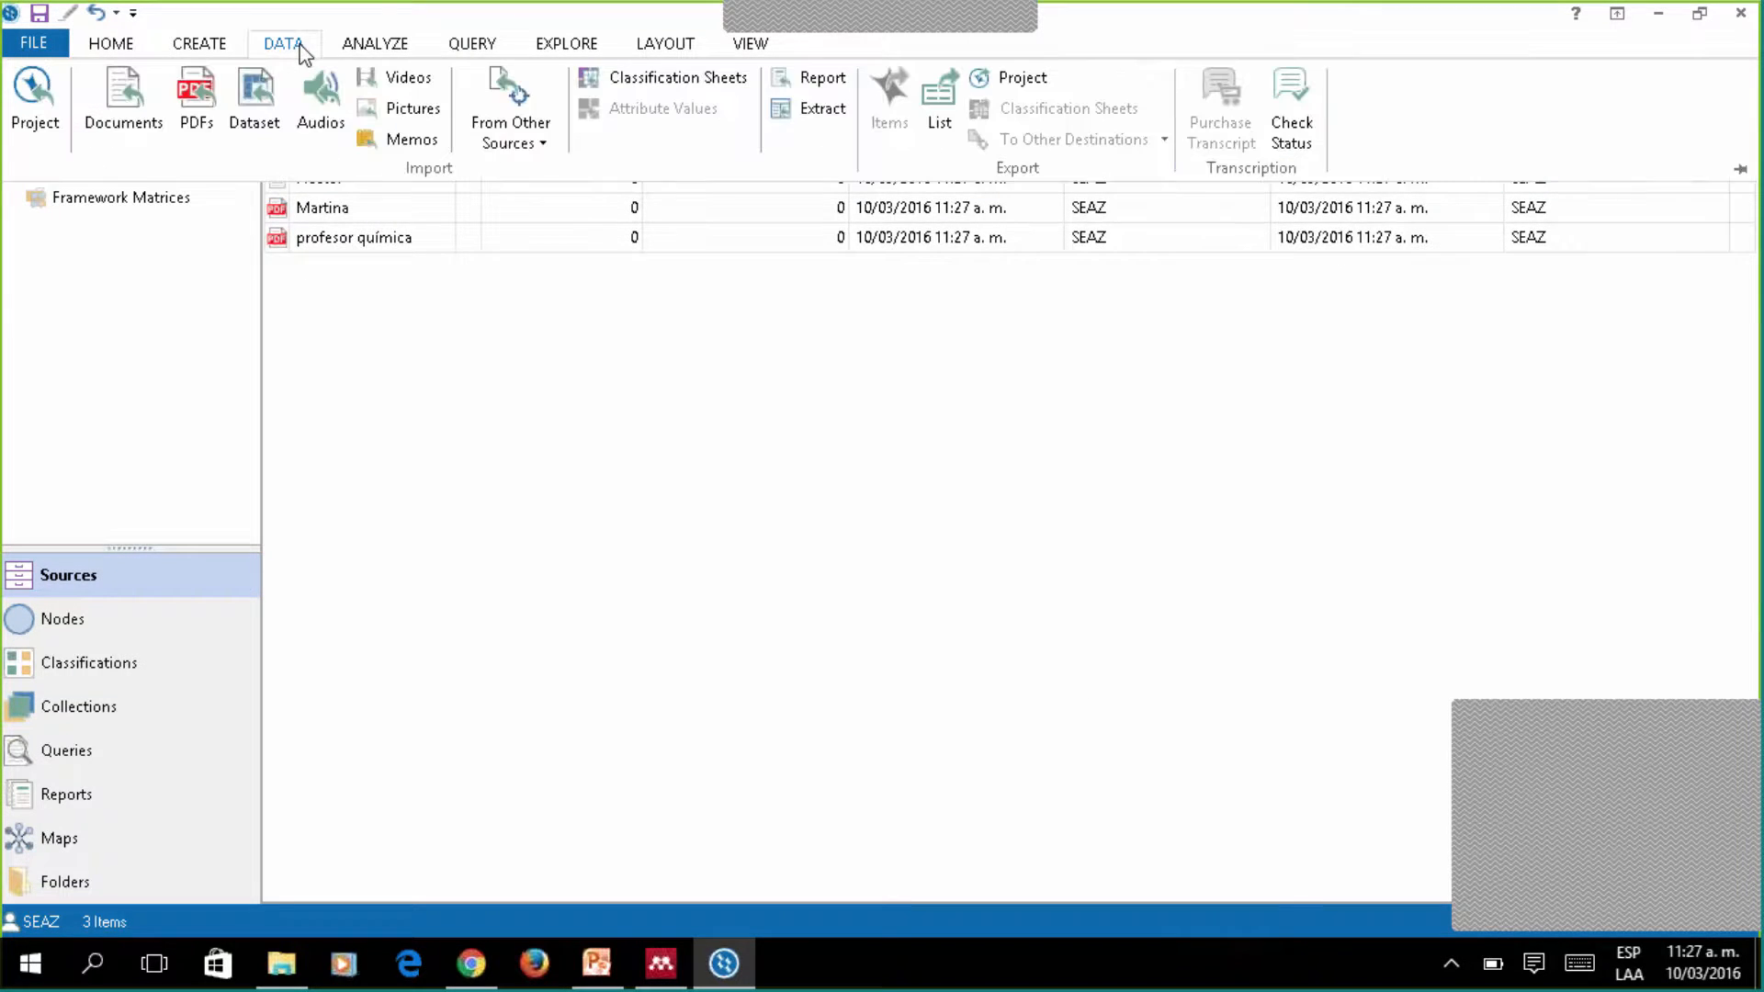
left_click(275, 117)
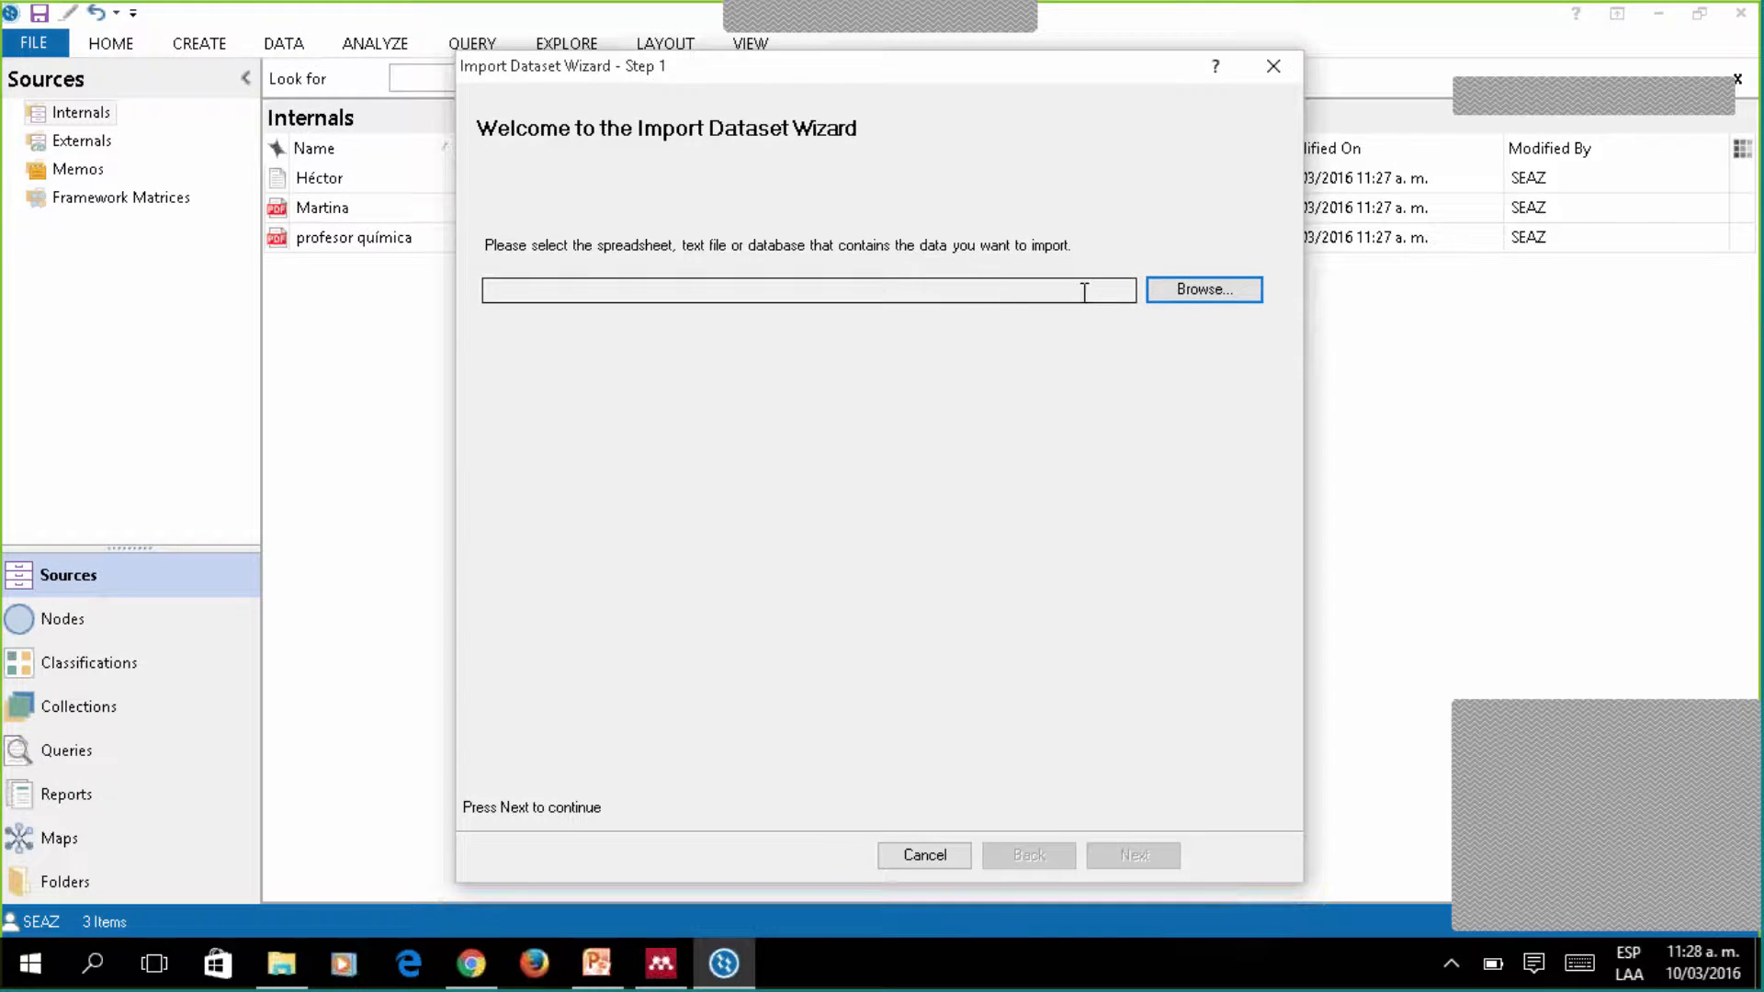
left_click(1203, 289)
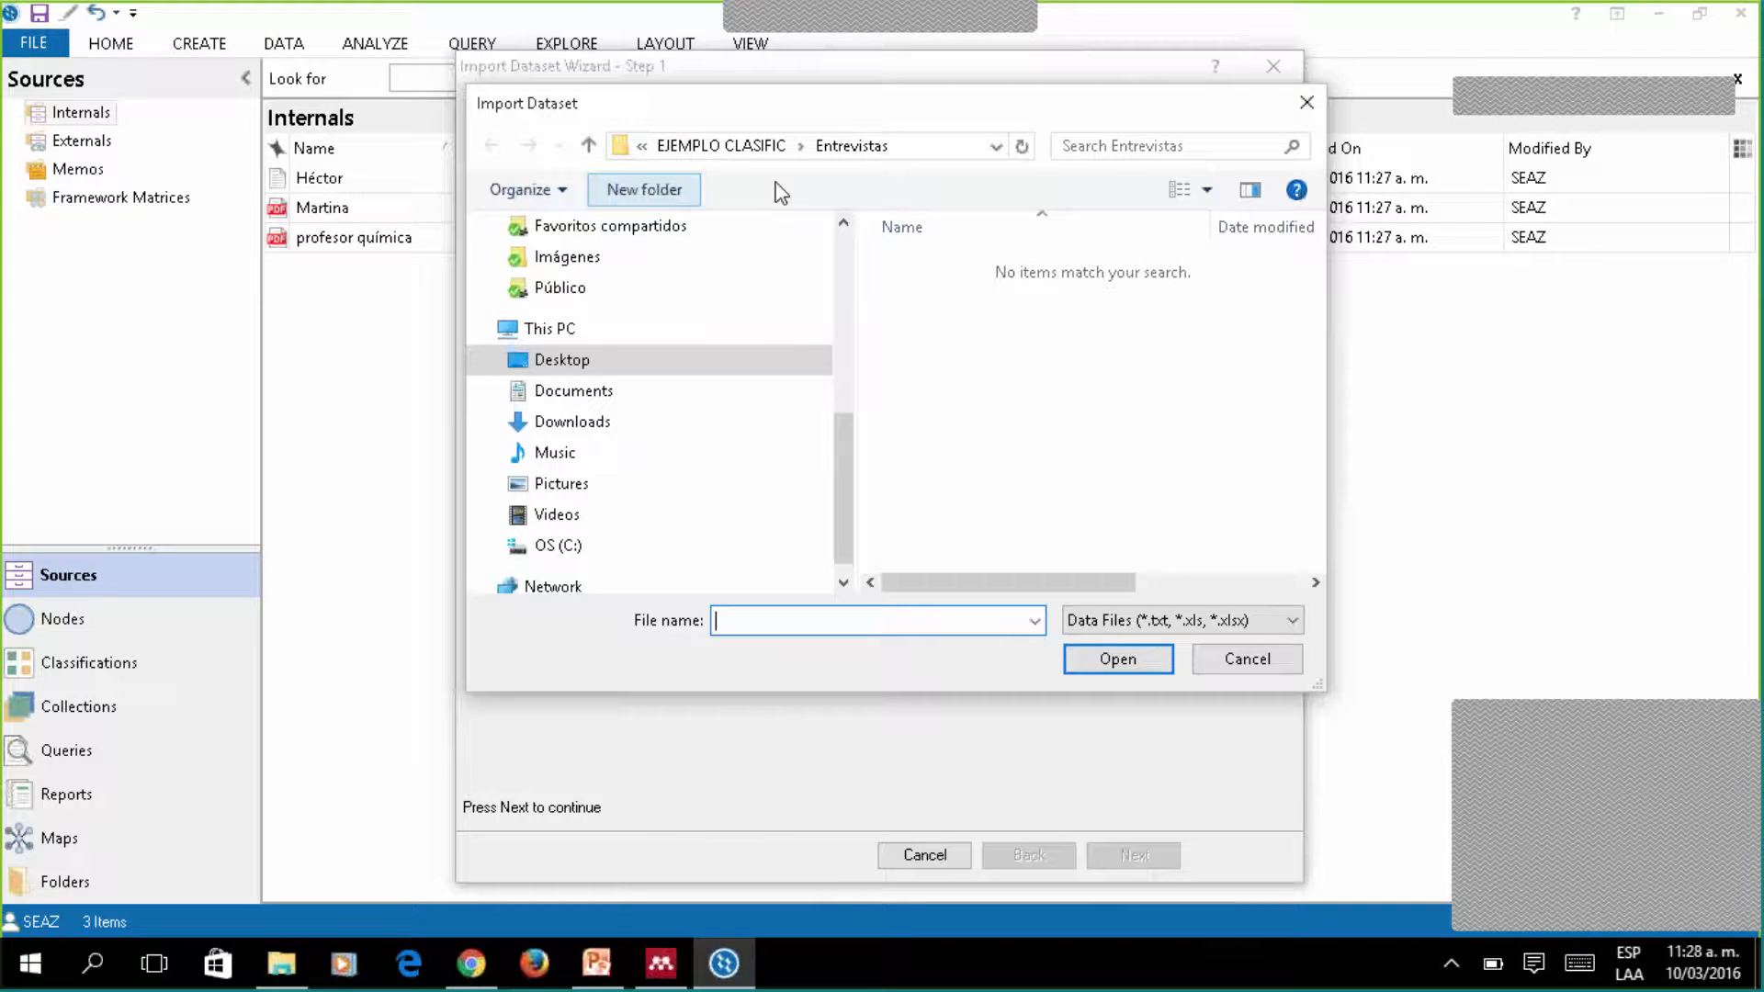
left_click(589, 145)
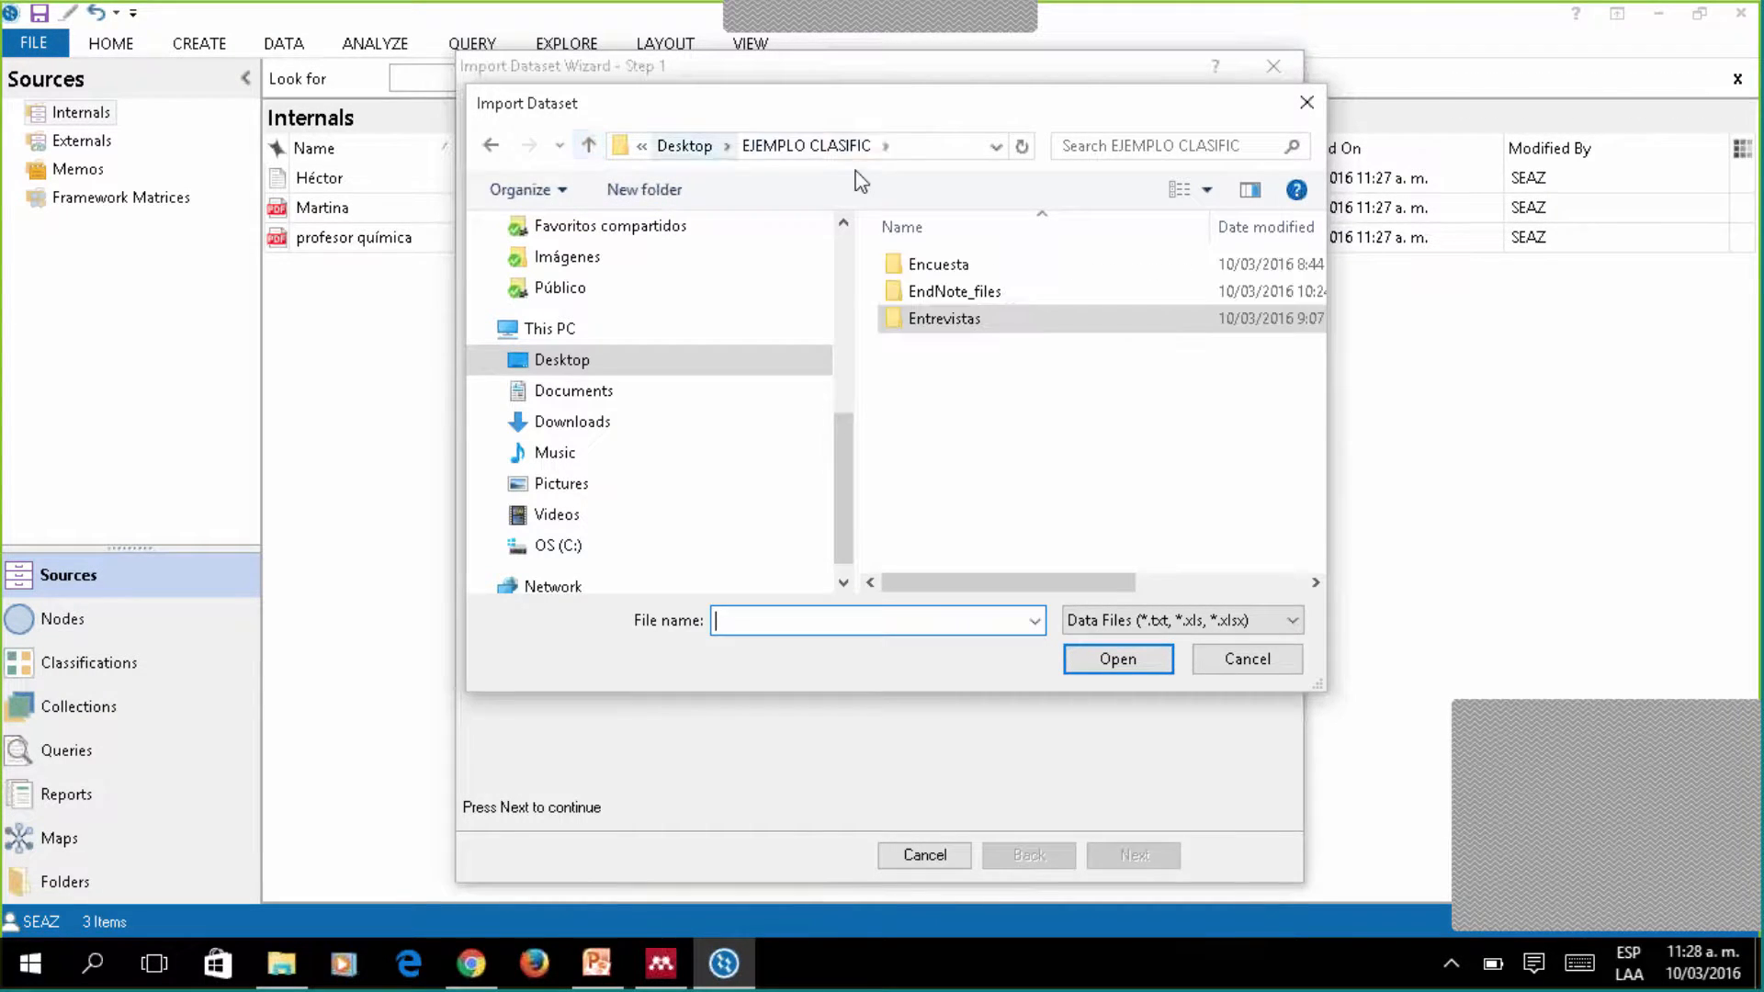
left_click(1132, 656)
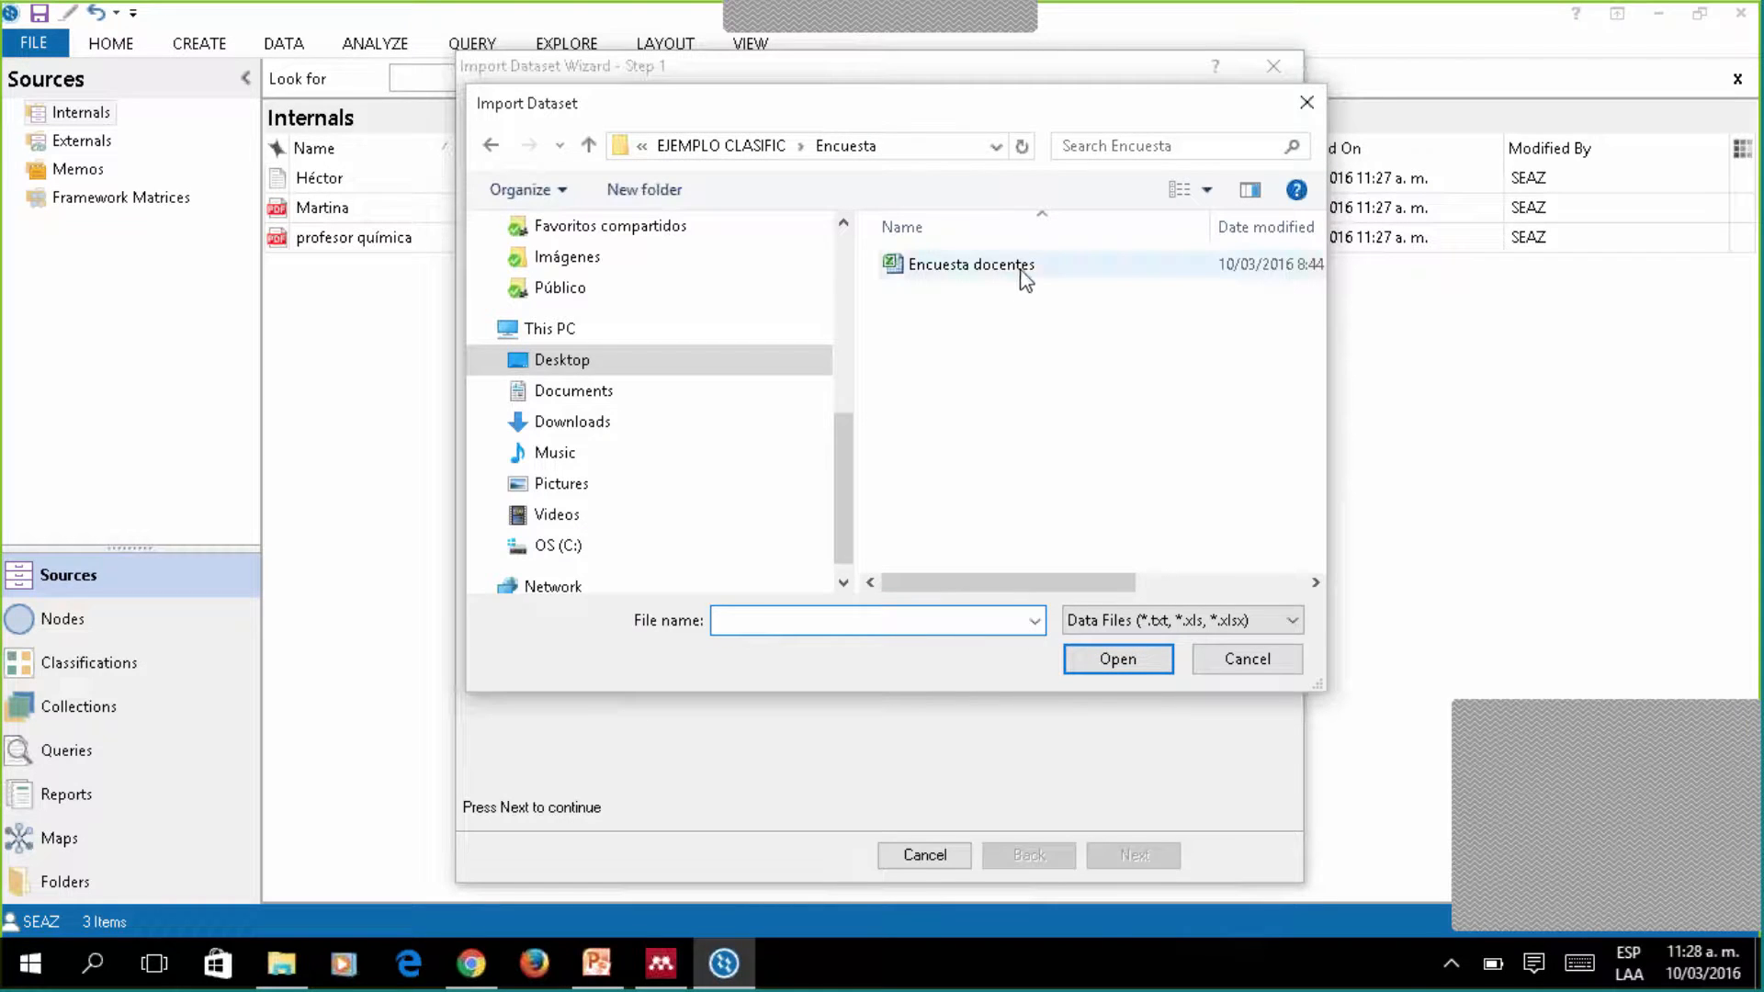
left_click(1027, 269)
left_click(1144, 660)
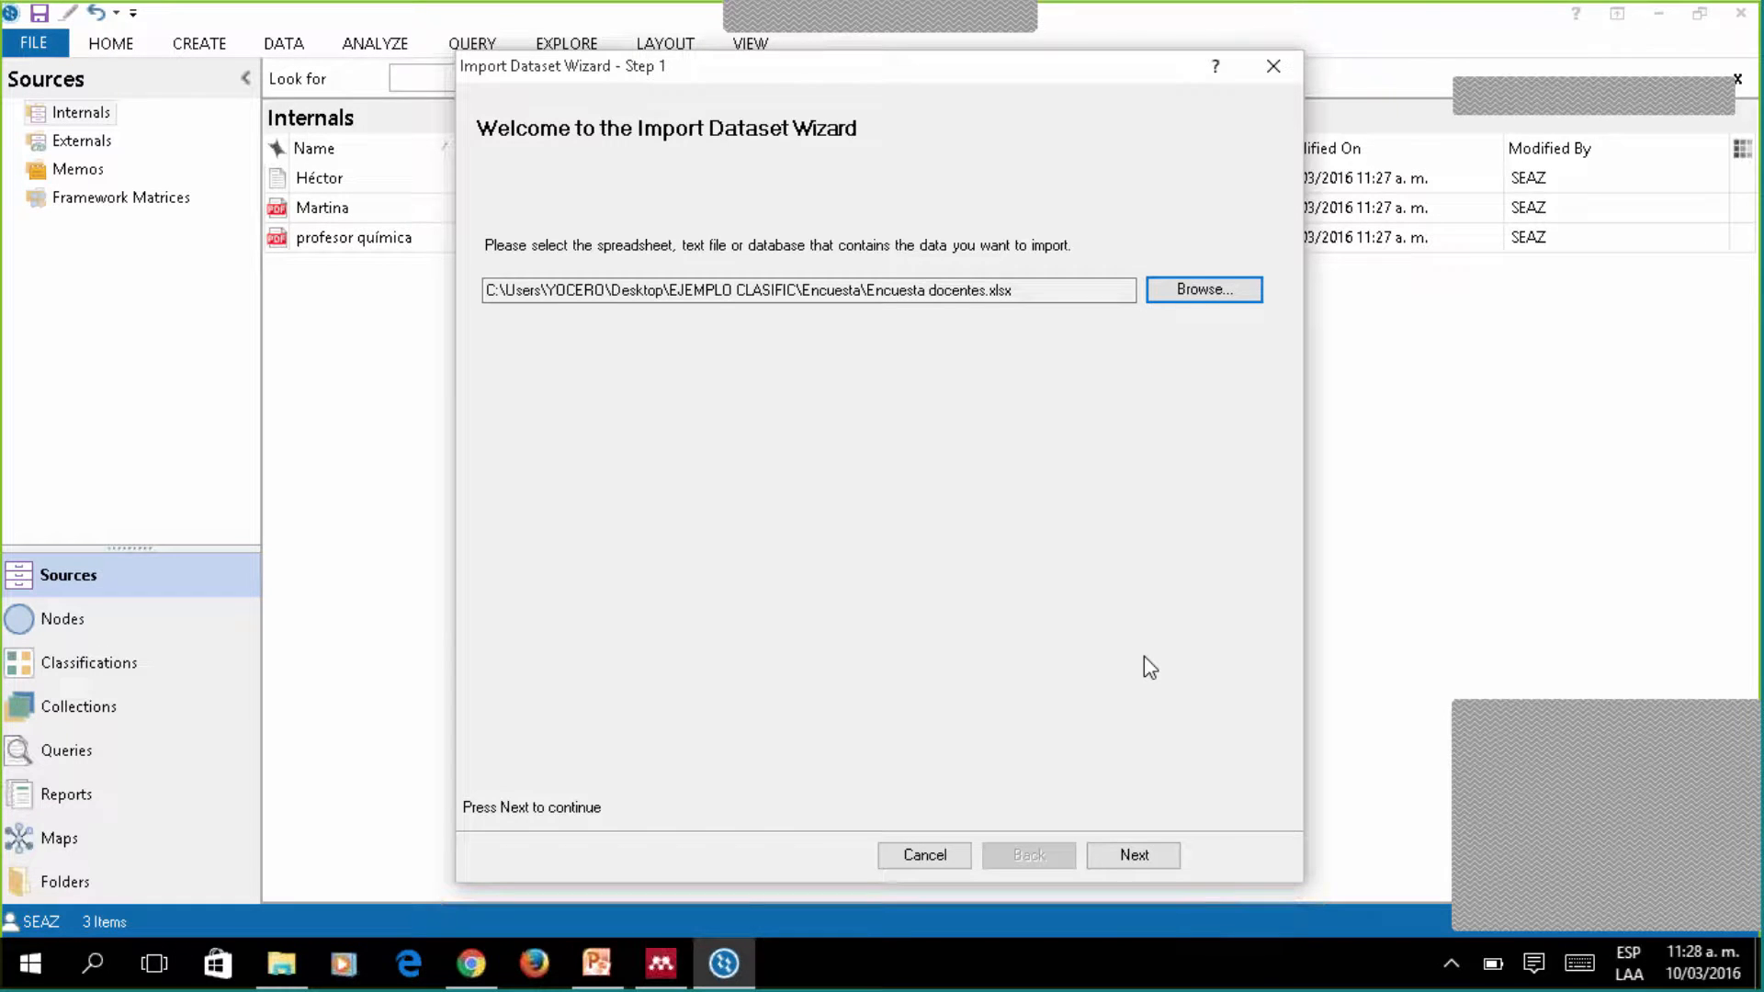
Accept worksheet Hoja1, the DMY date order with four-digit years, and the first row as field names for the import.
left_click(1160, 853)
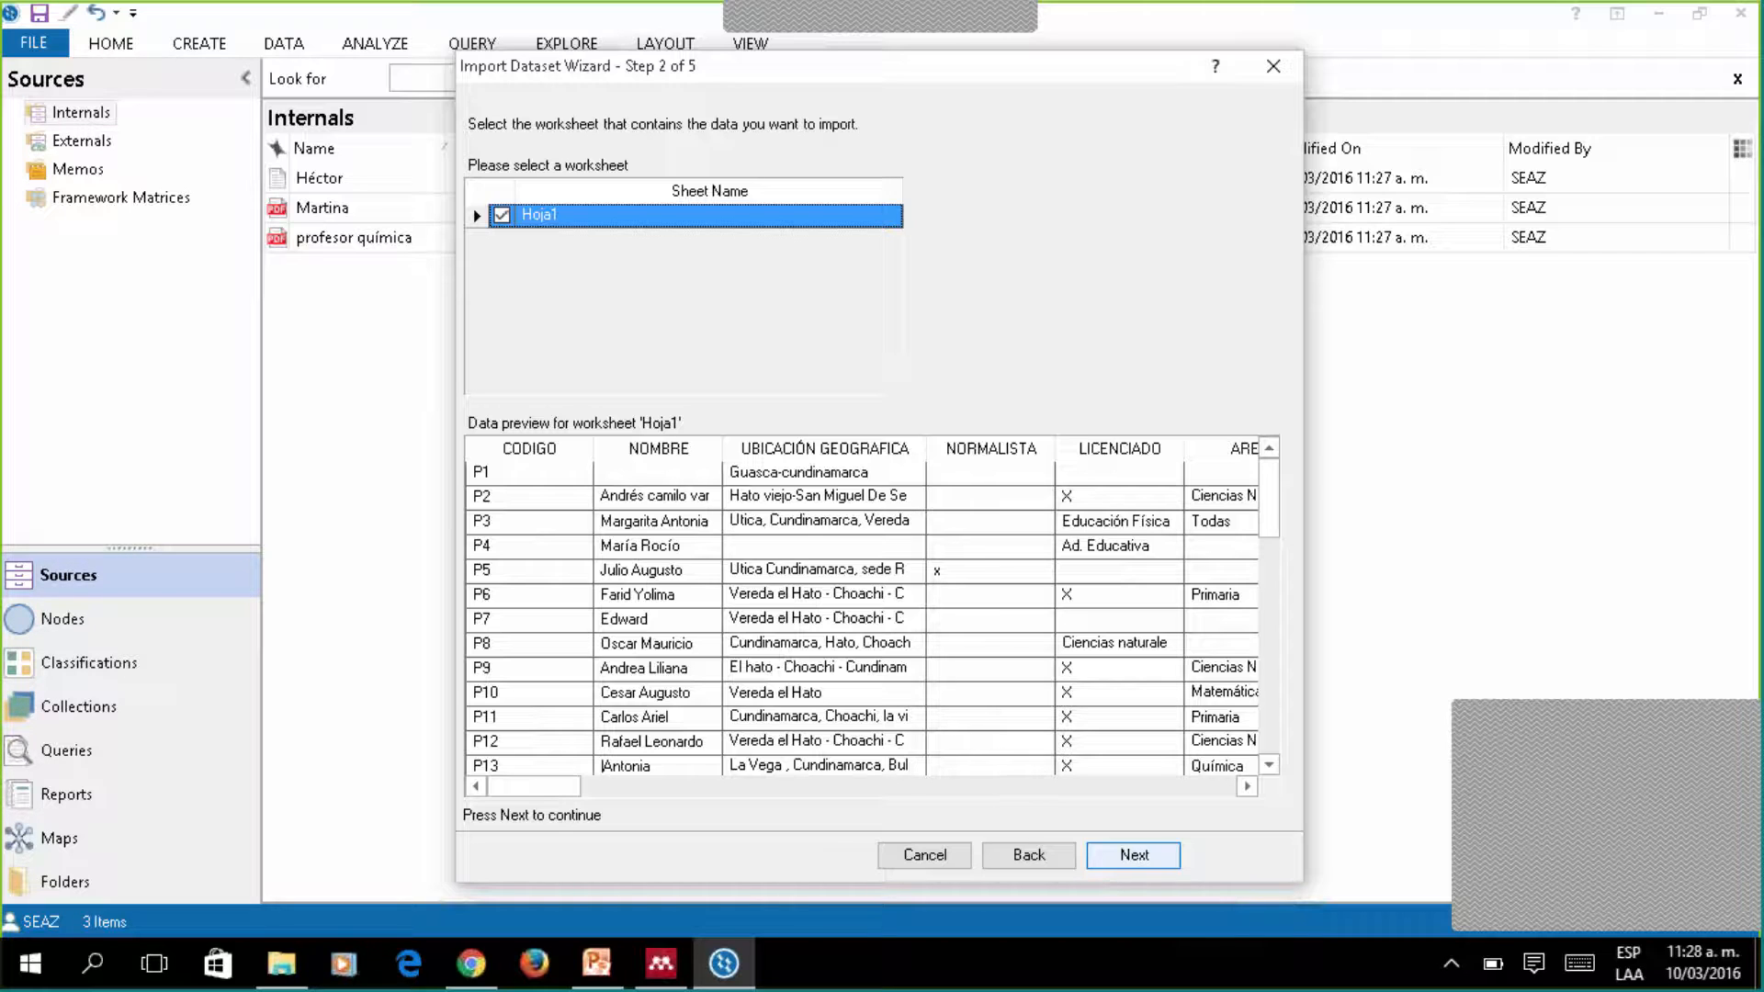
key("Return")
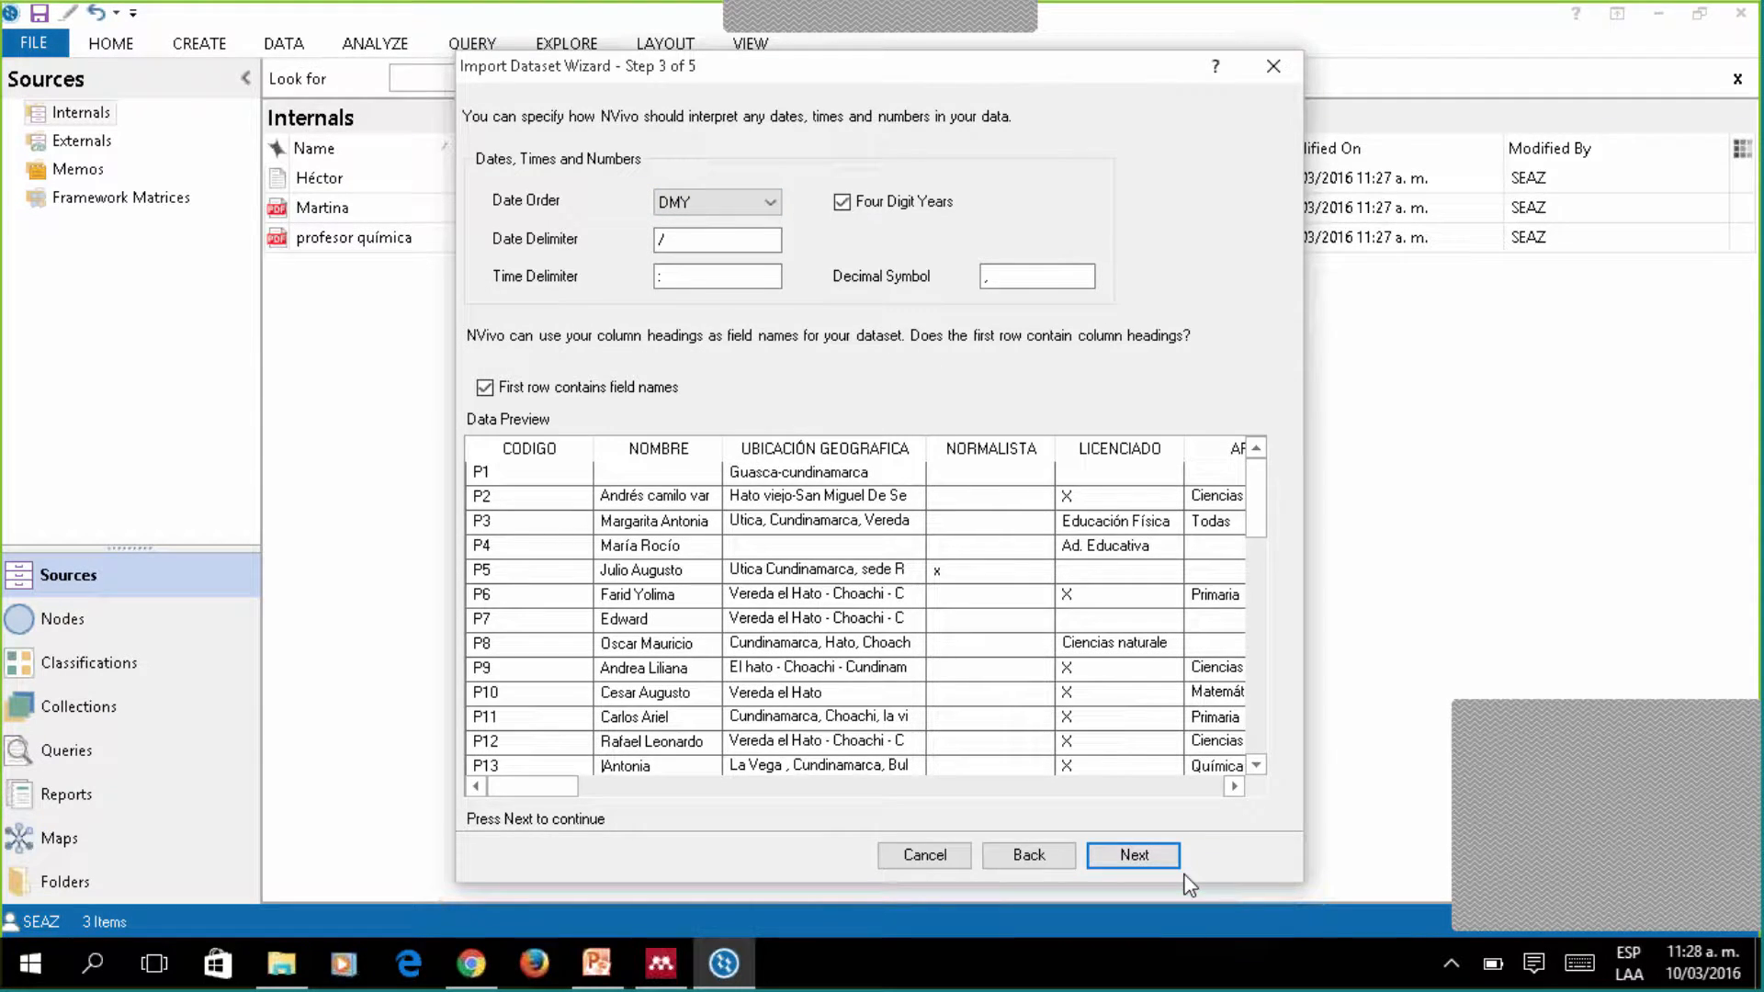
left_click(1134, 855)
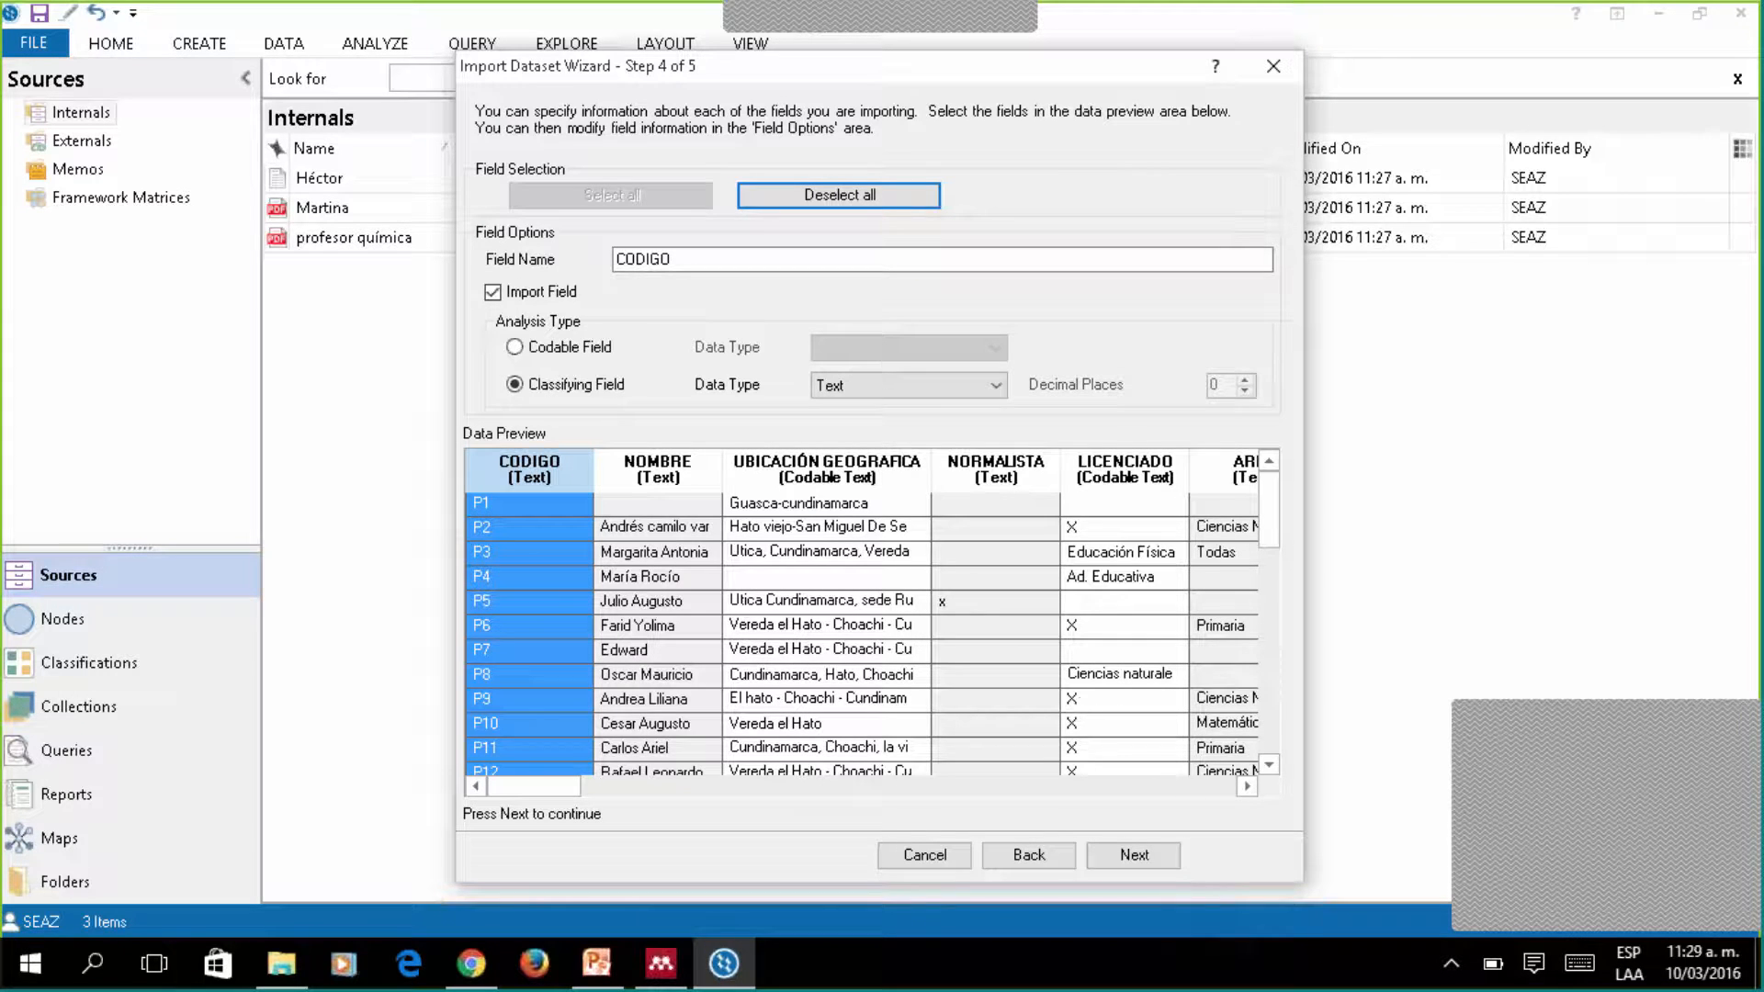
Look through the survey columns in the data preview to see which fields are codable and which are classifying.
left_click(1248, 786)
left_click(1247, 786)
left_click(1248, 786)
left_click(1248, 786)
left_click(1247, 787)
left_click(1248, 787)
left_click(1248, 786)
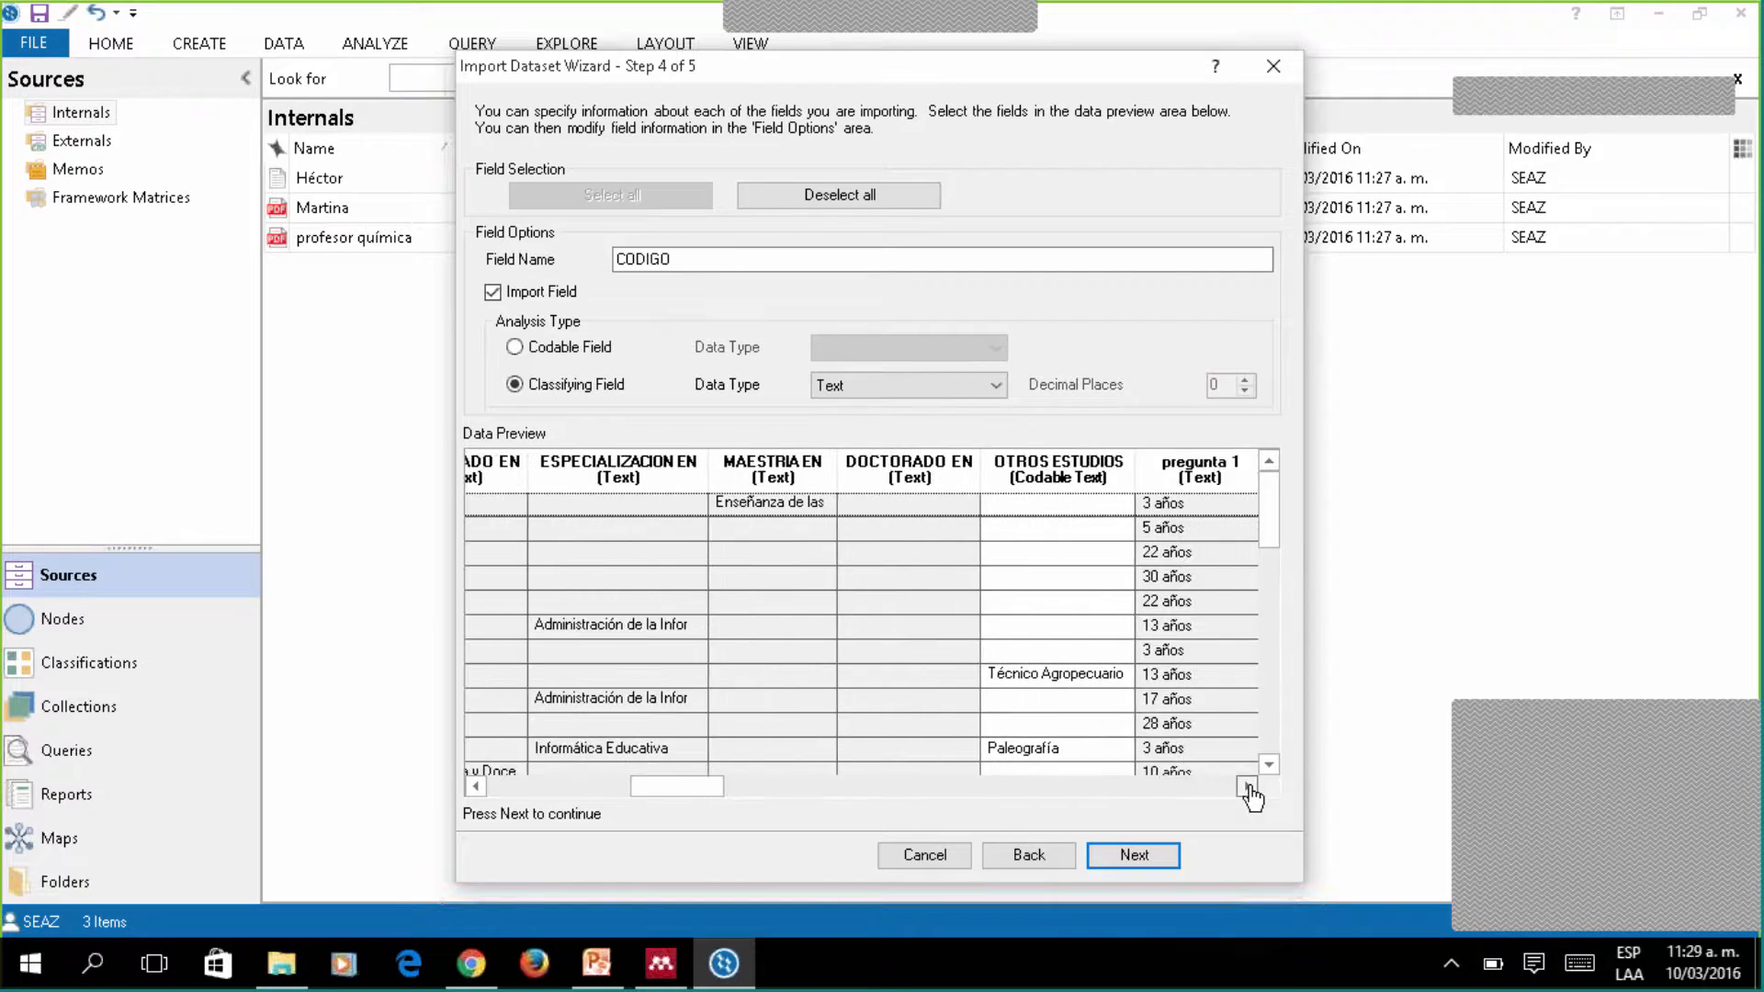
left_click(1248, 786)
left_click(1247, 787)
left_click(1247, 786)
left_click(1248, 787)
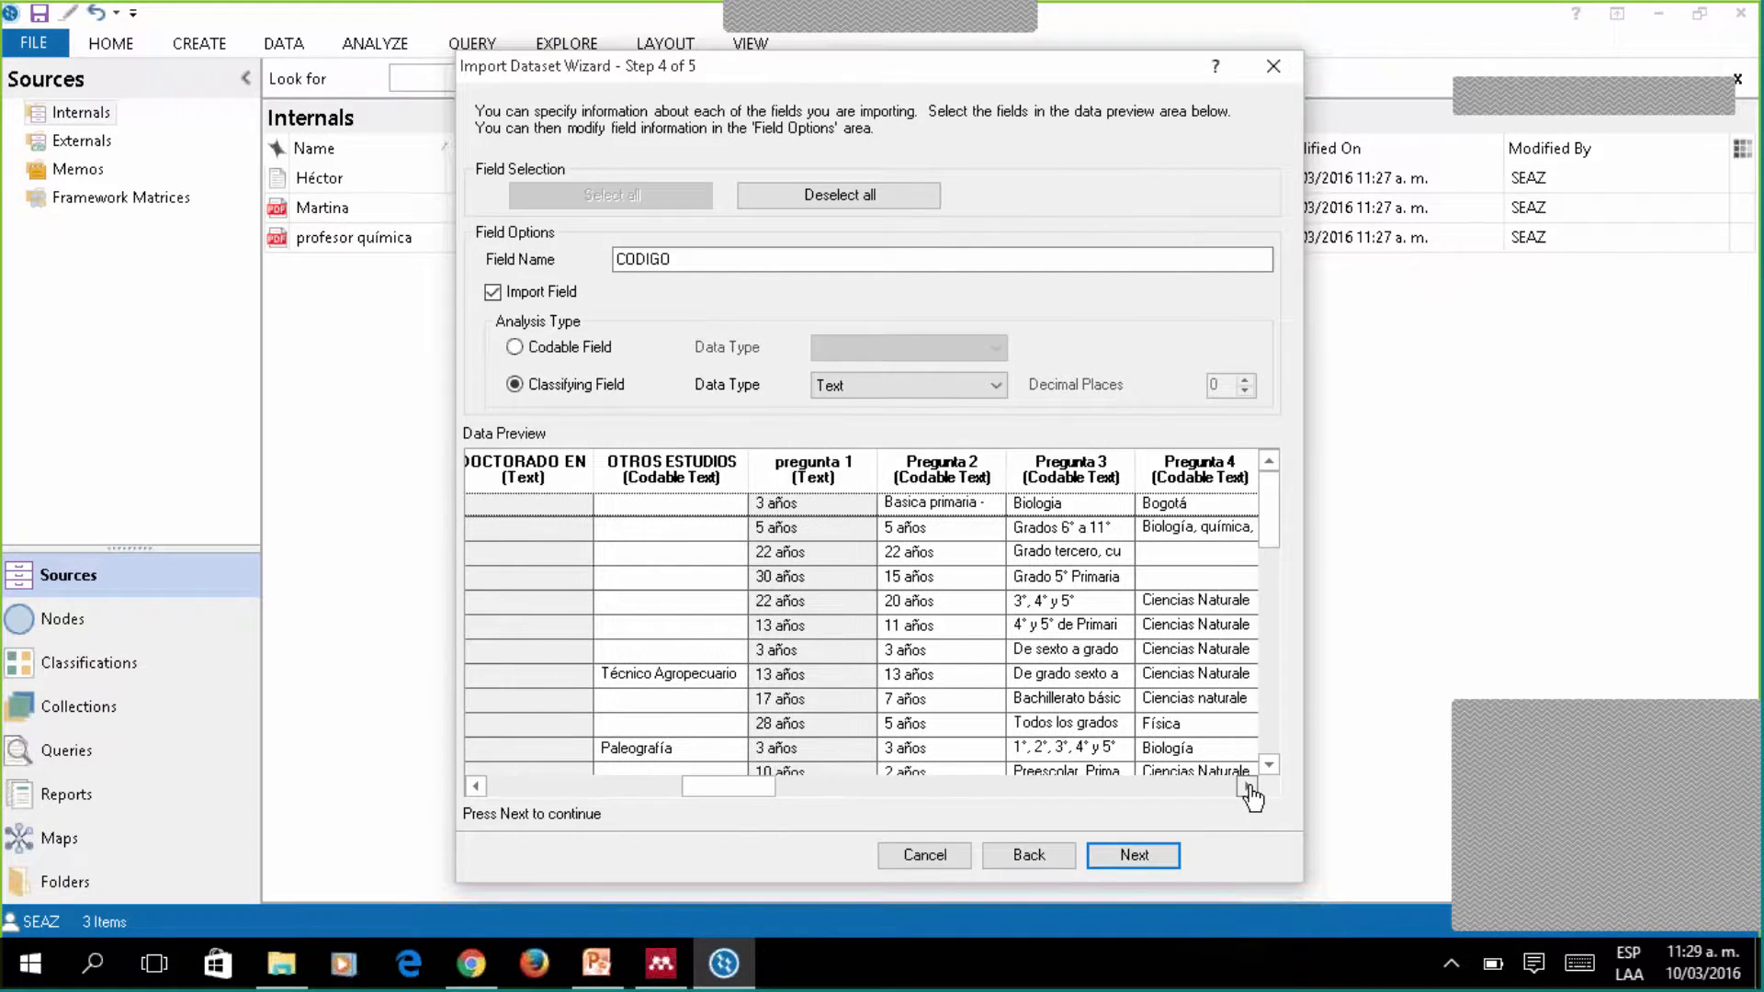
left_click(1247, 786)
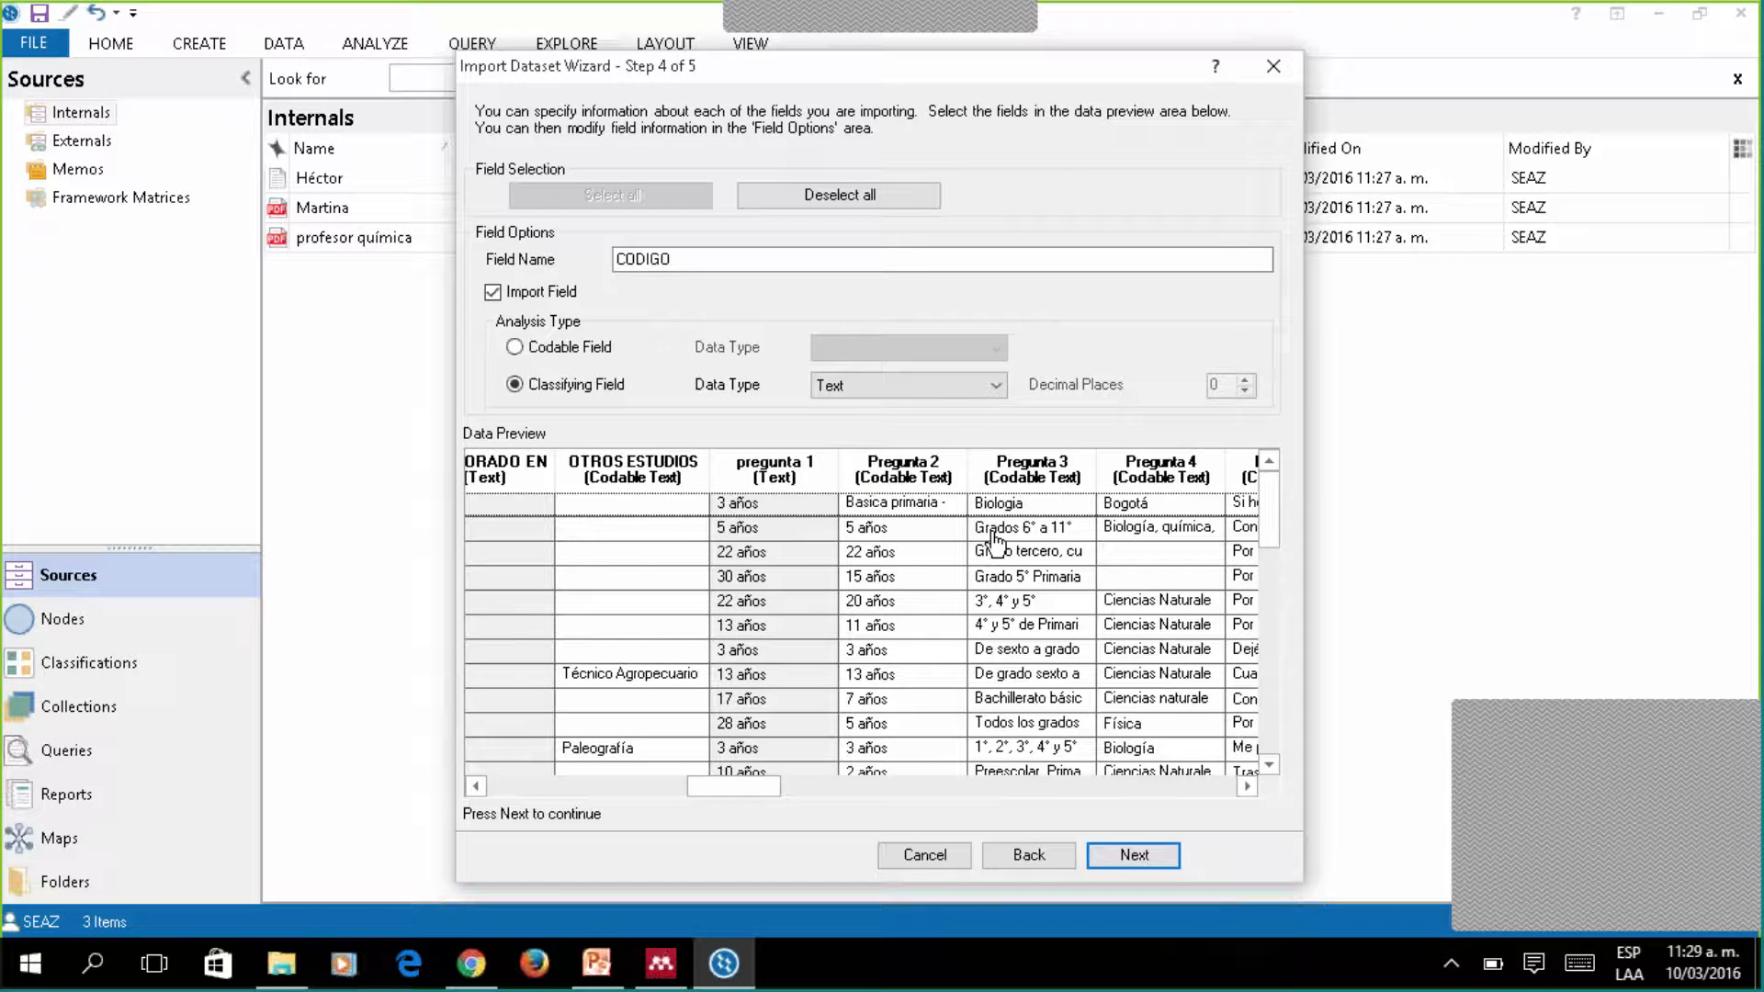
left_click(1246, 786)
left_click(1247, 785)
left_click(1246, 785)
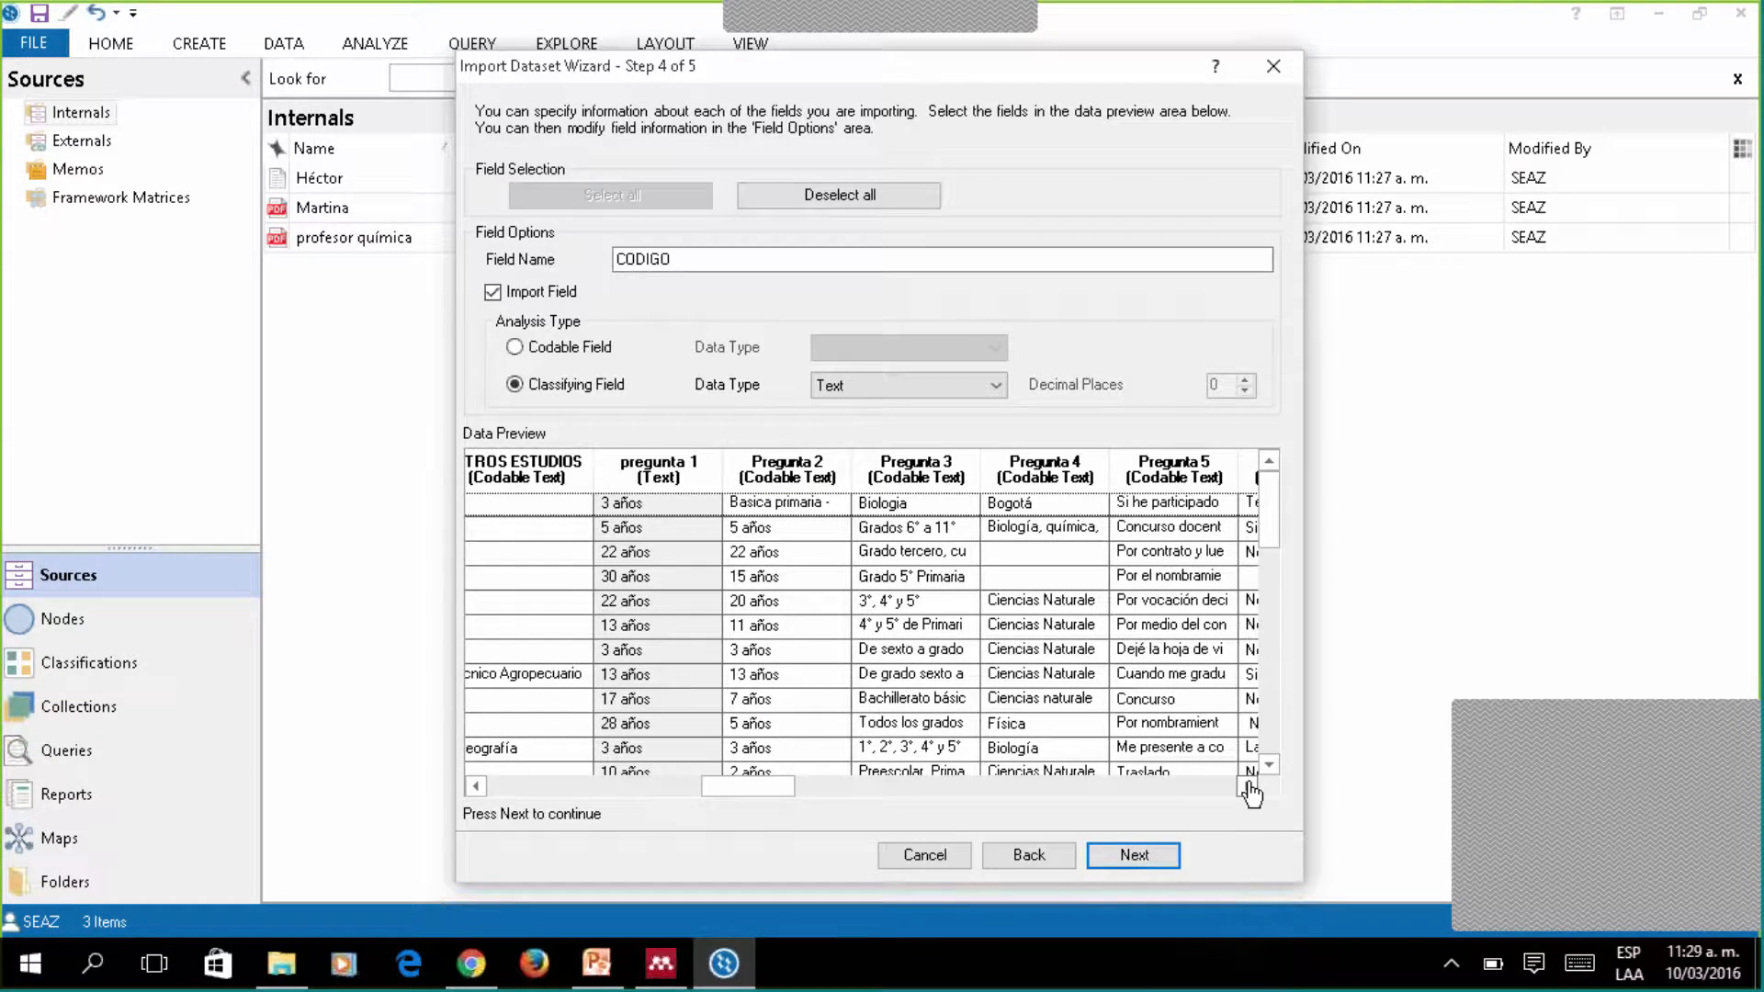
left_click(1246, 785)
left_click(766, 577)
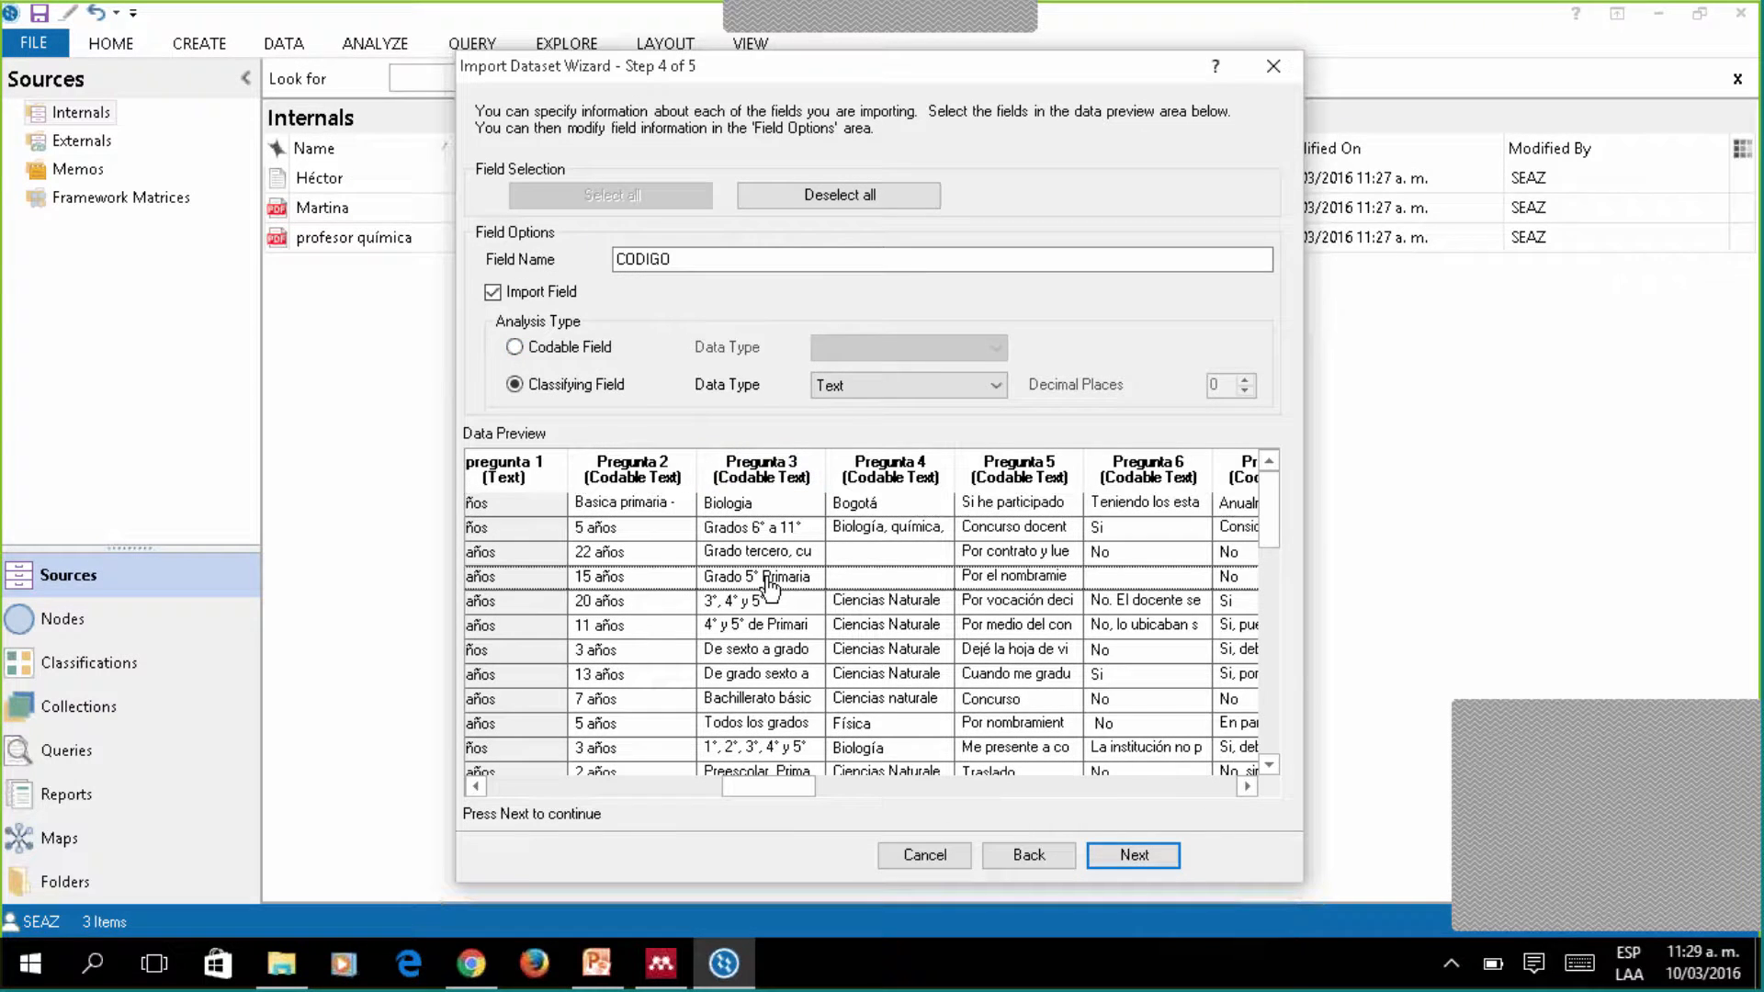
Check the analysis type assigned to the fields Pregunta 3, Pregunta 4, Pregunta 18 and ESPECIALIZACION EN.
left_click(747, 477)
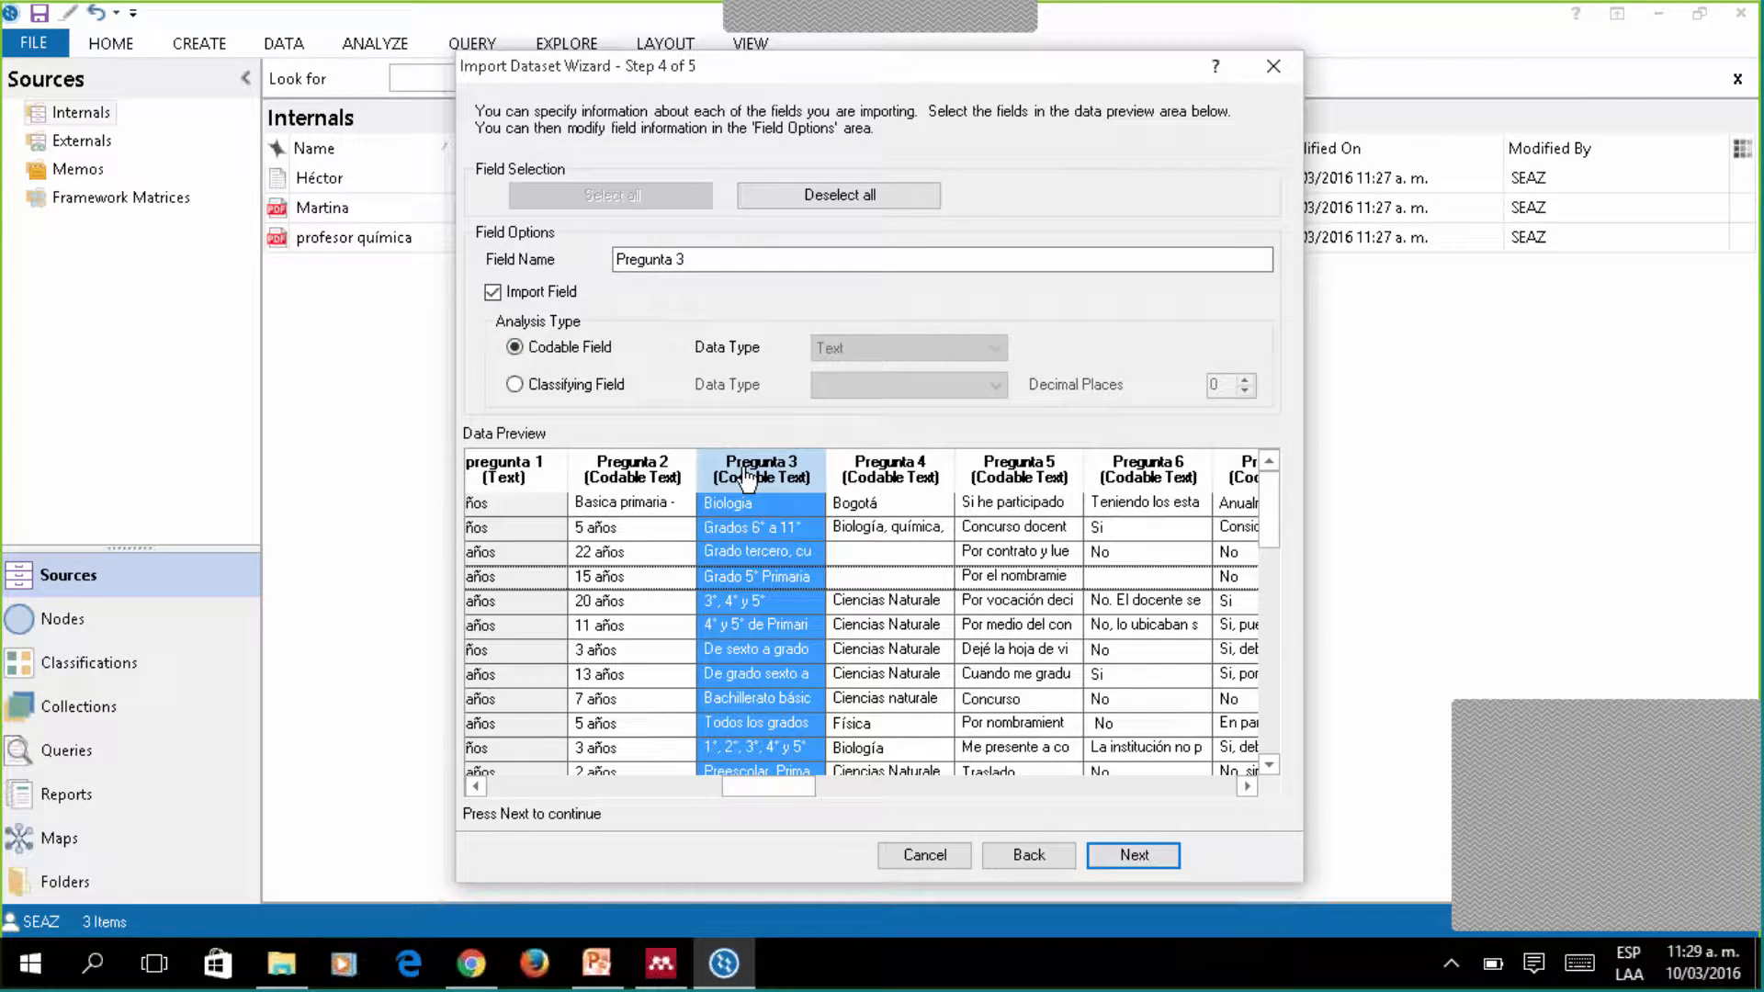
left_click(884, 477)
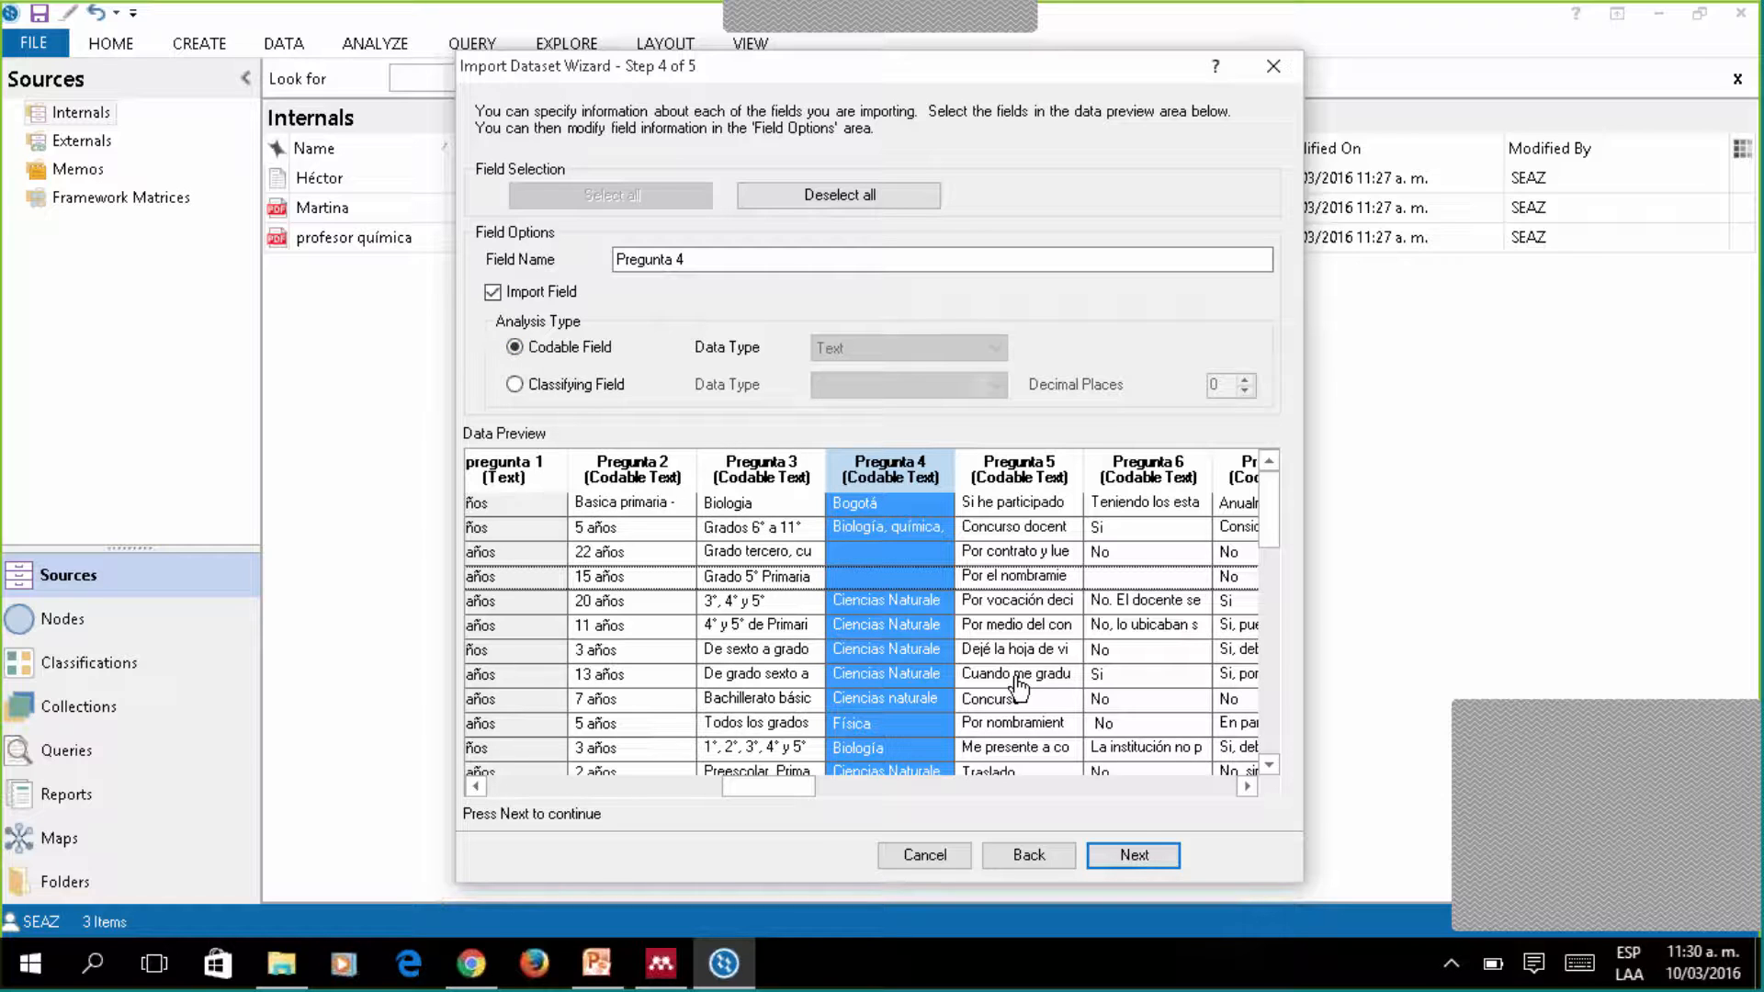
left_click_drag(804, 802, 1071, 802)
left_click(650, 459)
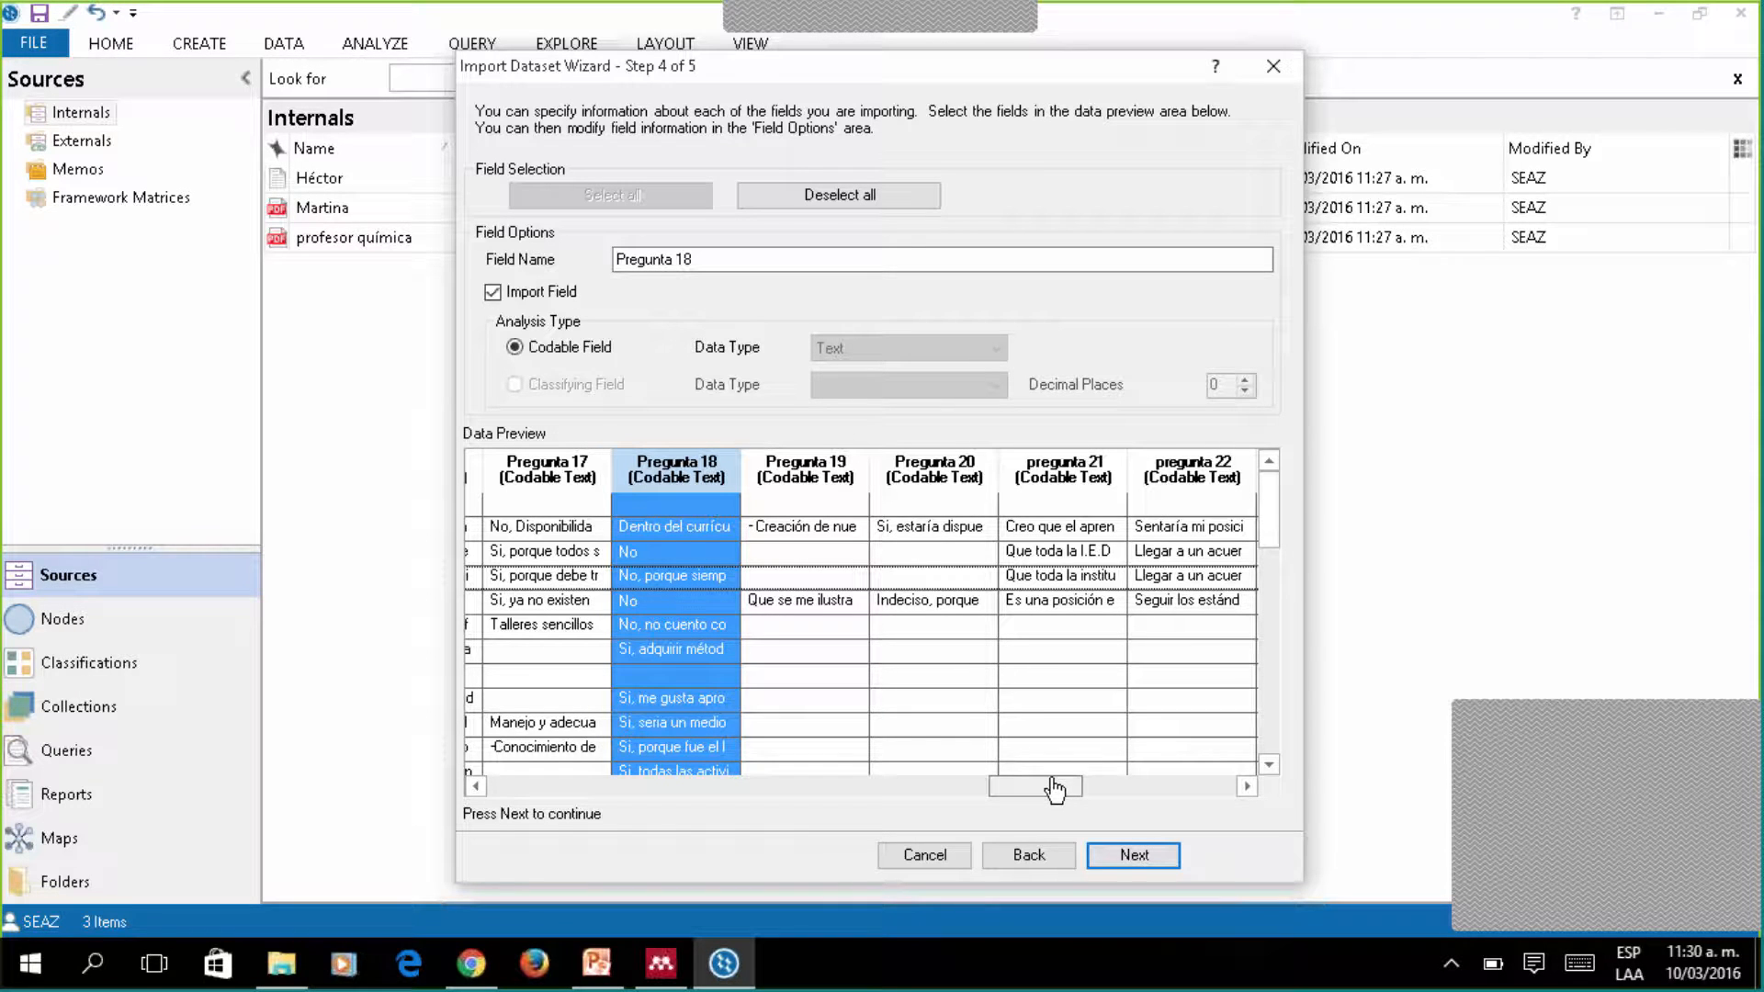
left_click_drag(1054, 789, 551, 792)
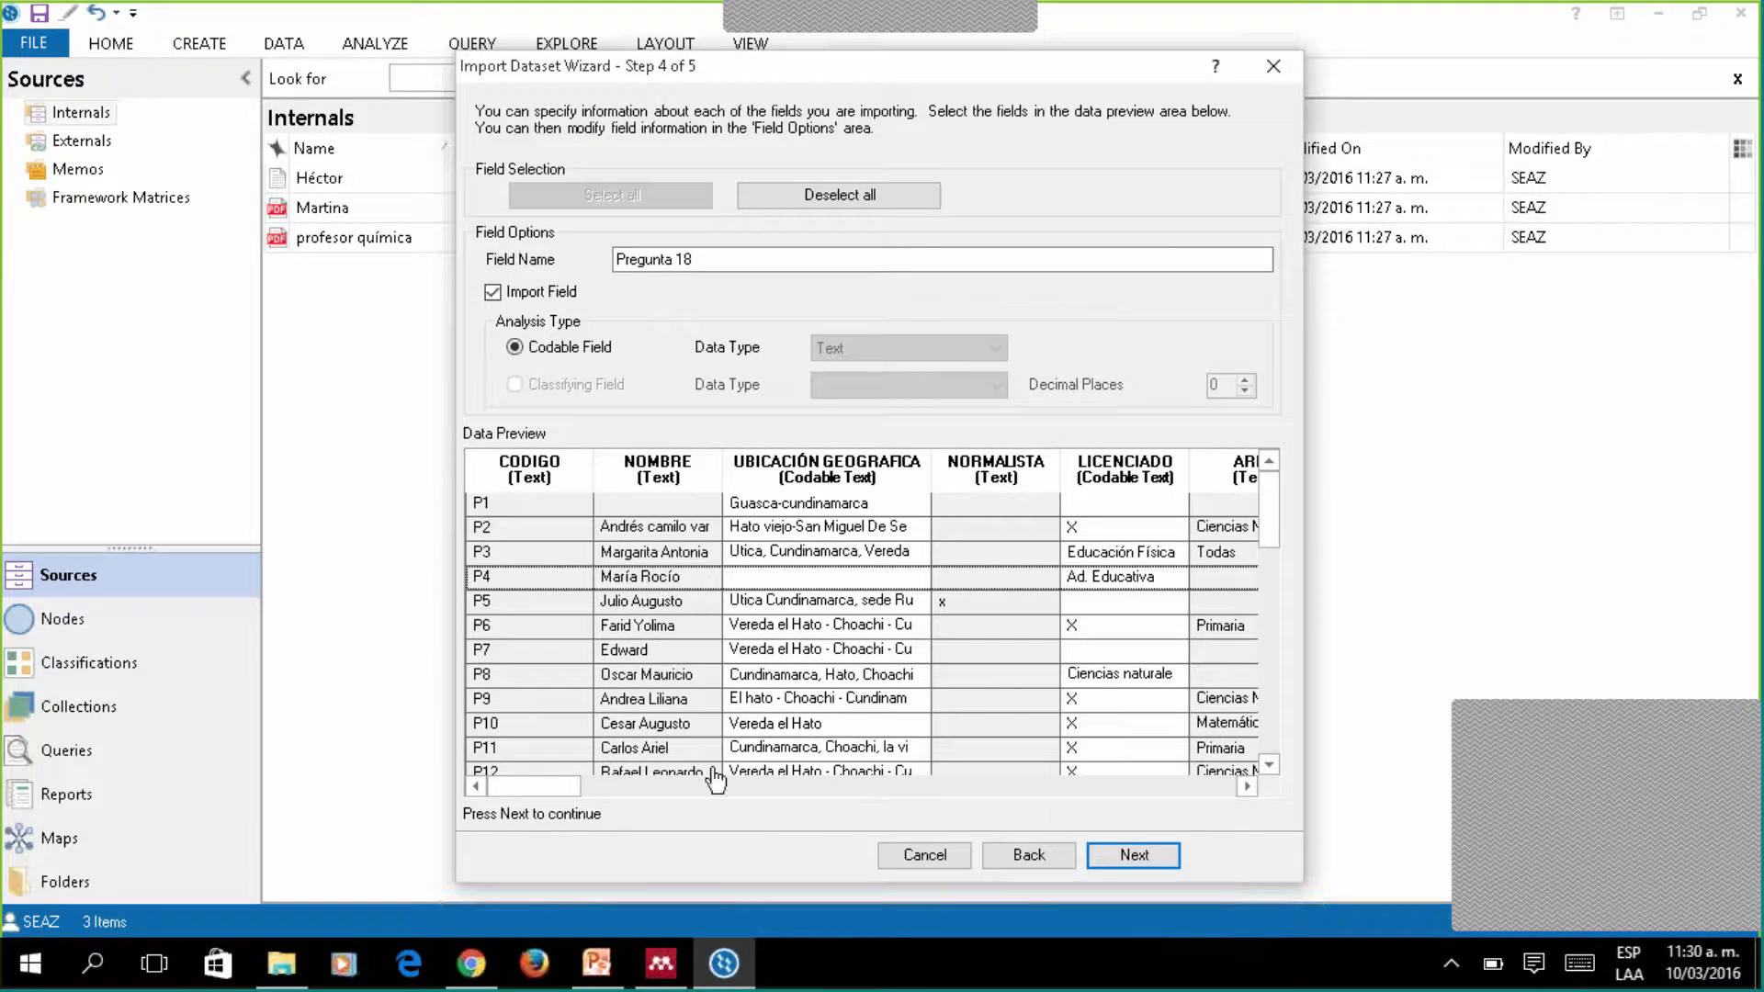
left_click_drag(543, 799, 667, 814)
left_click(717, 470)
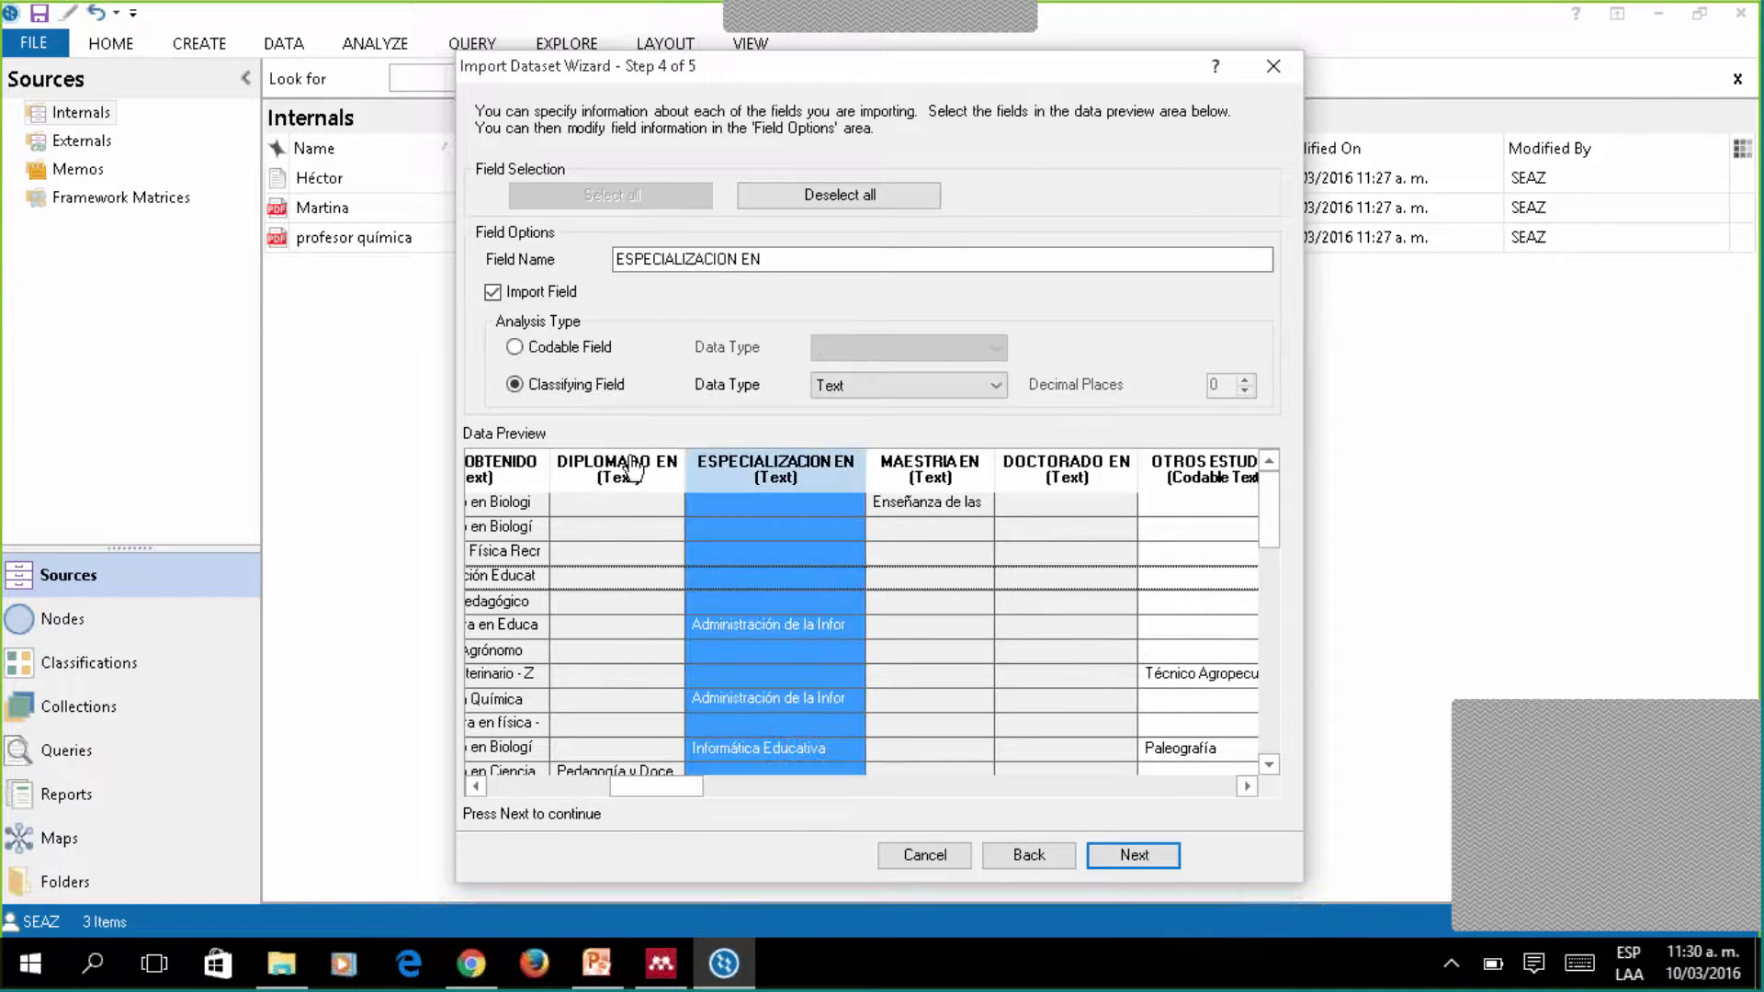
Accept the field options and import the dataset as "Encuesta" with the description "Encuesta realizada en el periodo de julio a septiembre de 2015".
left_click(1132, 855)
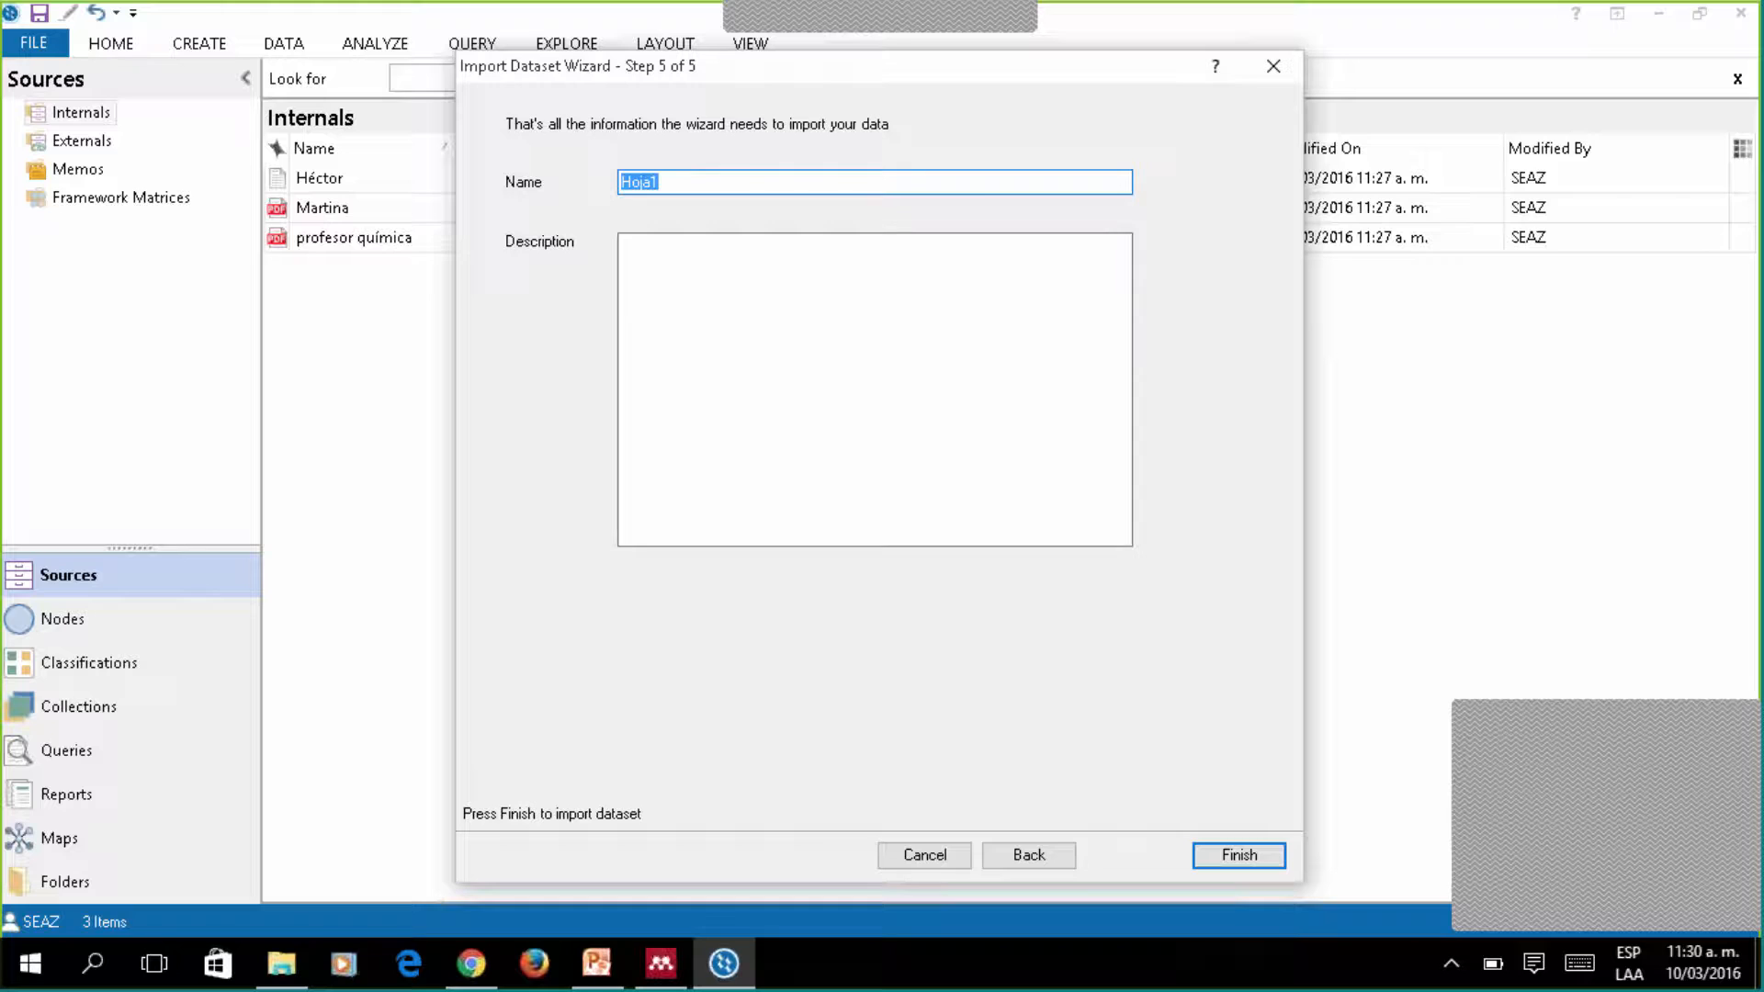
type("End")
type("uesta")
left_click(668, 269)
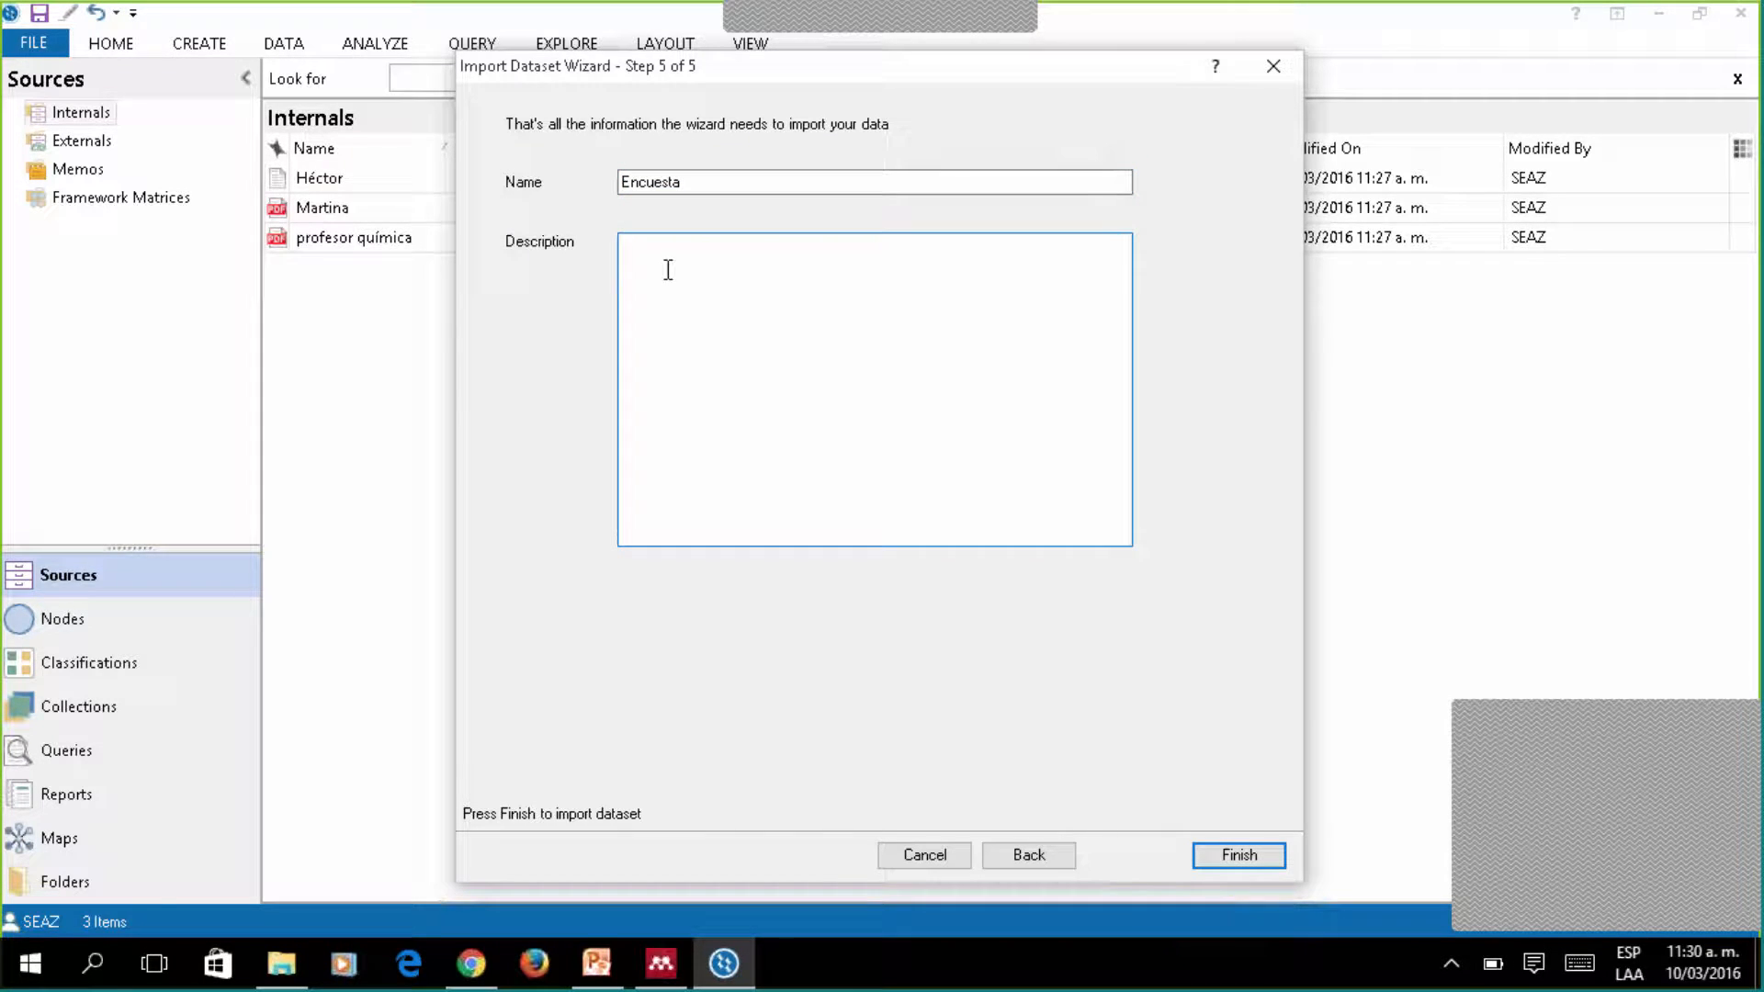
type("Encuesta realizada en")
type("el periodo d")
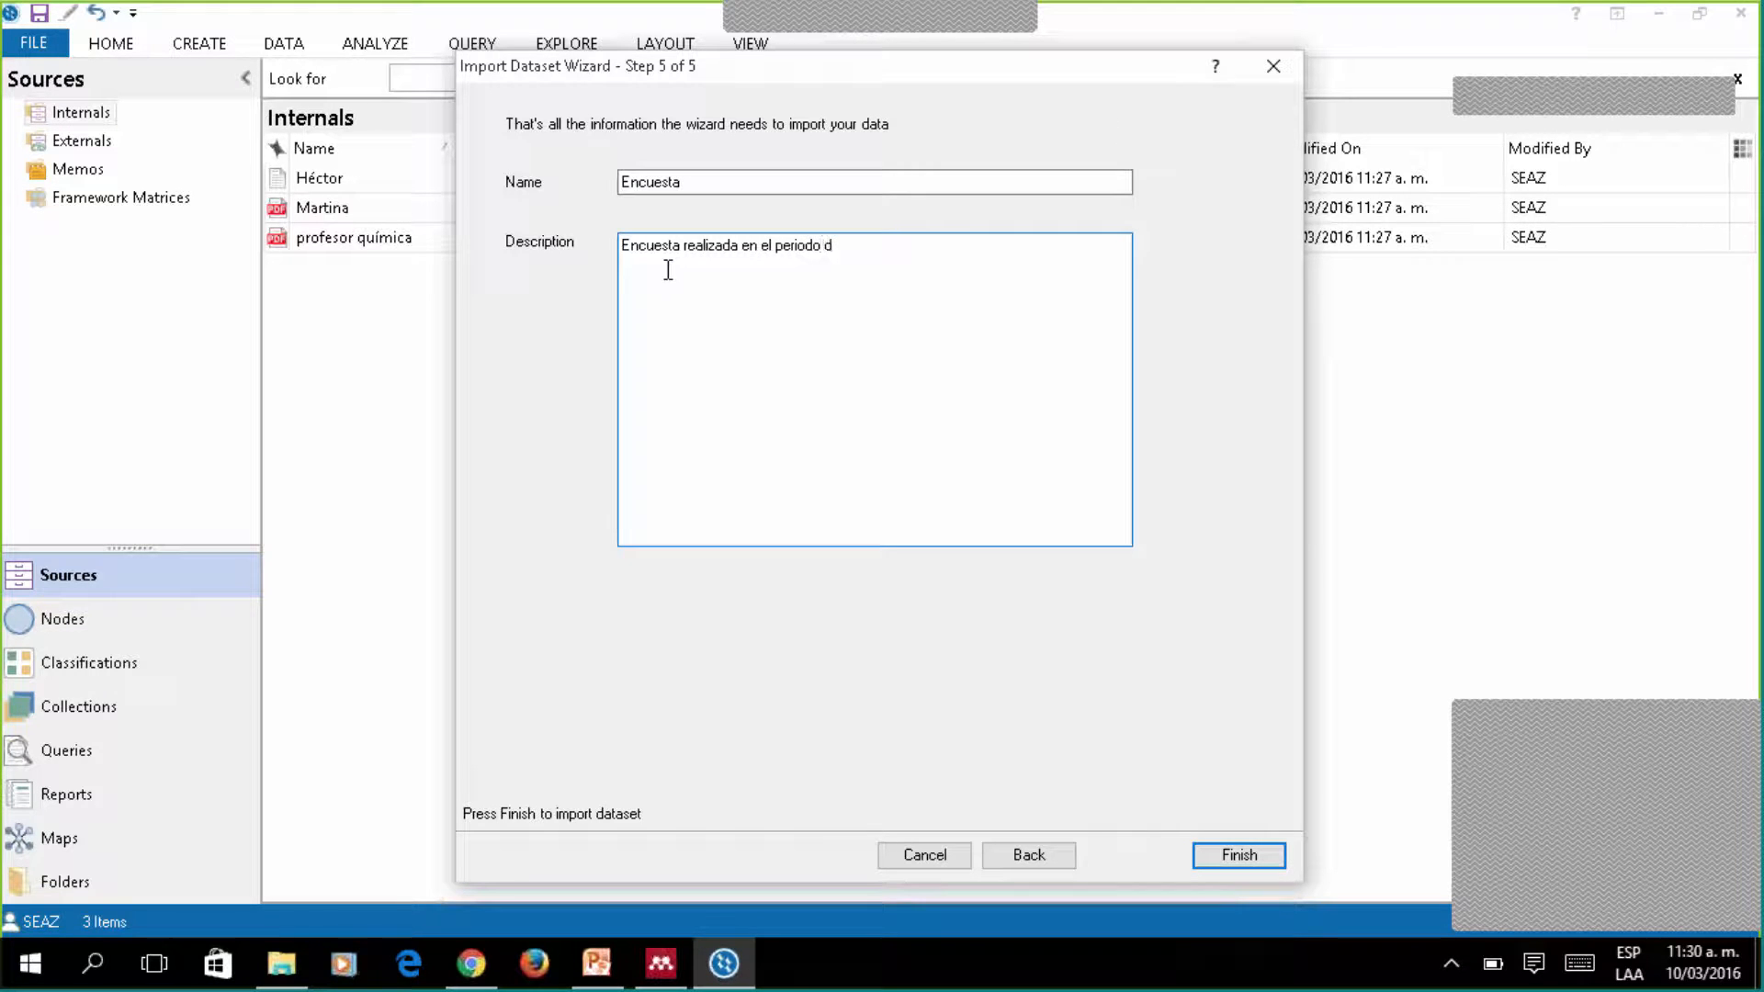
type("e julio a sep")
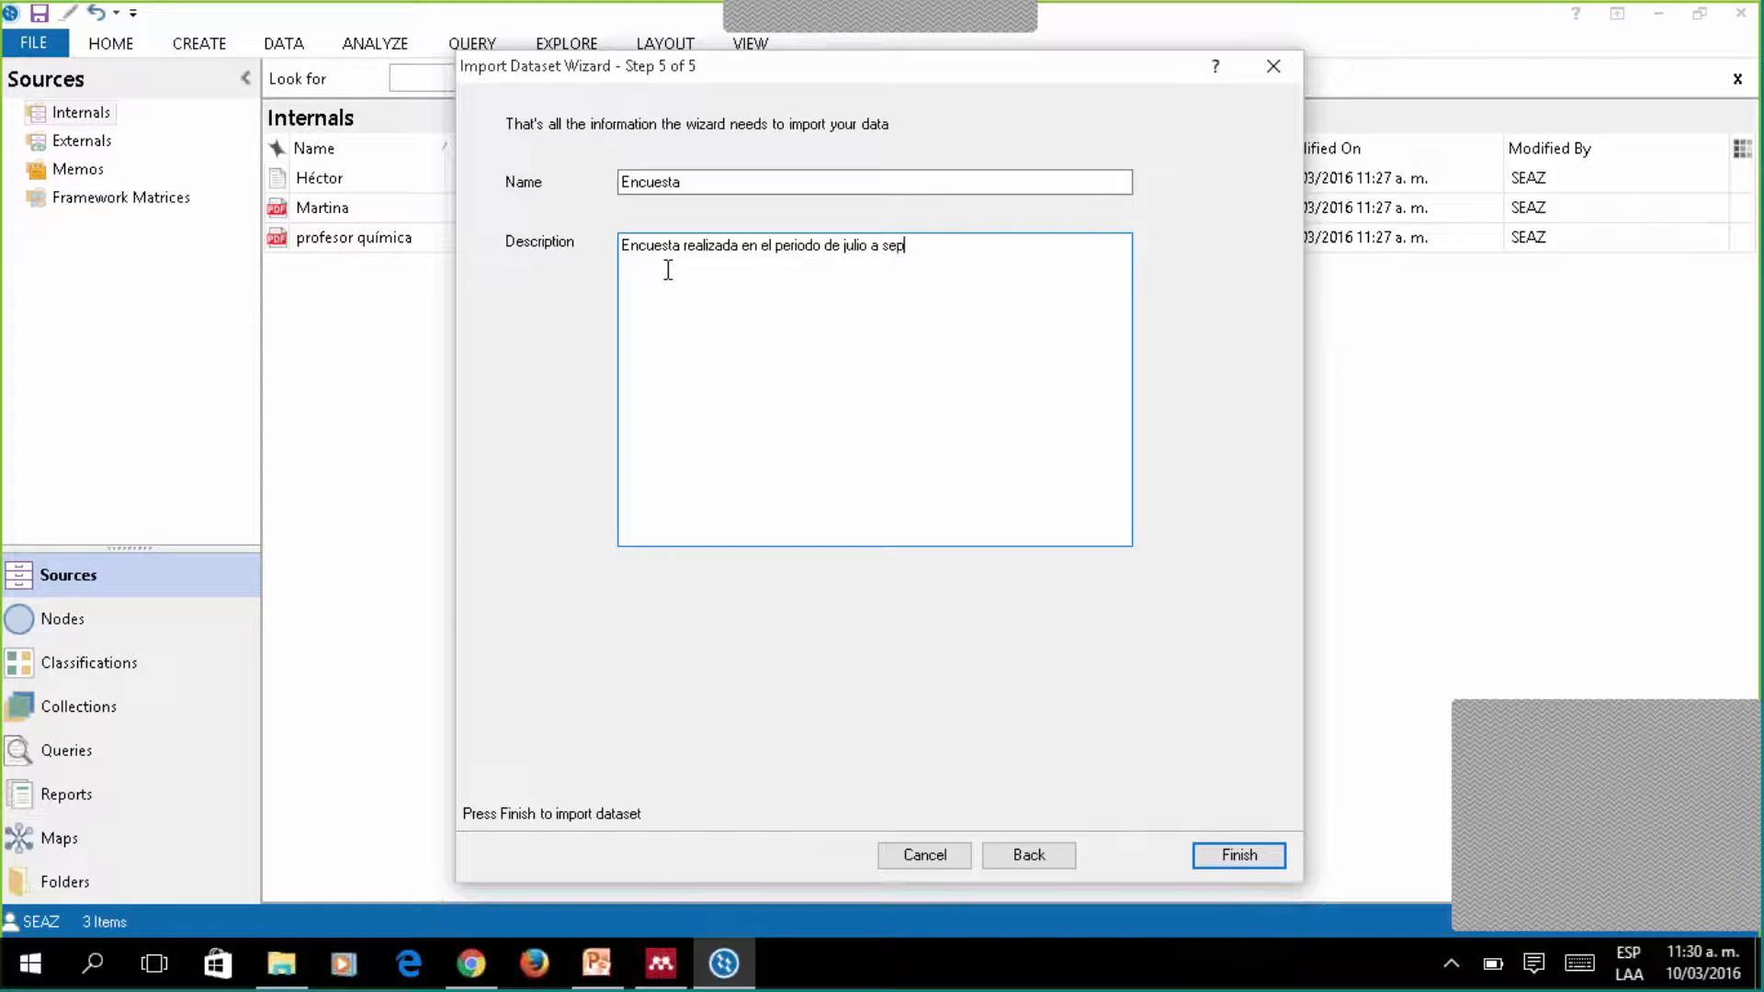
type("tiembre de 2015")
left_click(1240, 856)
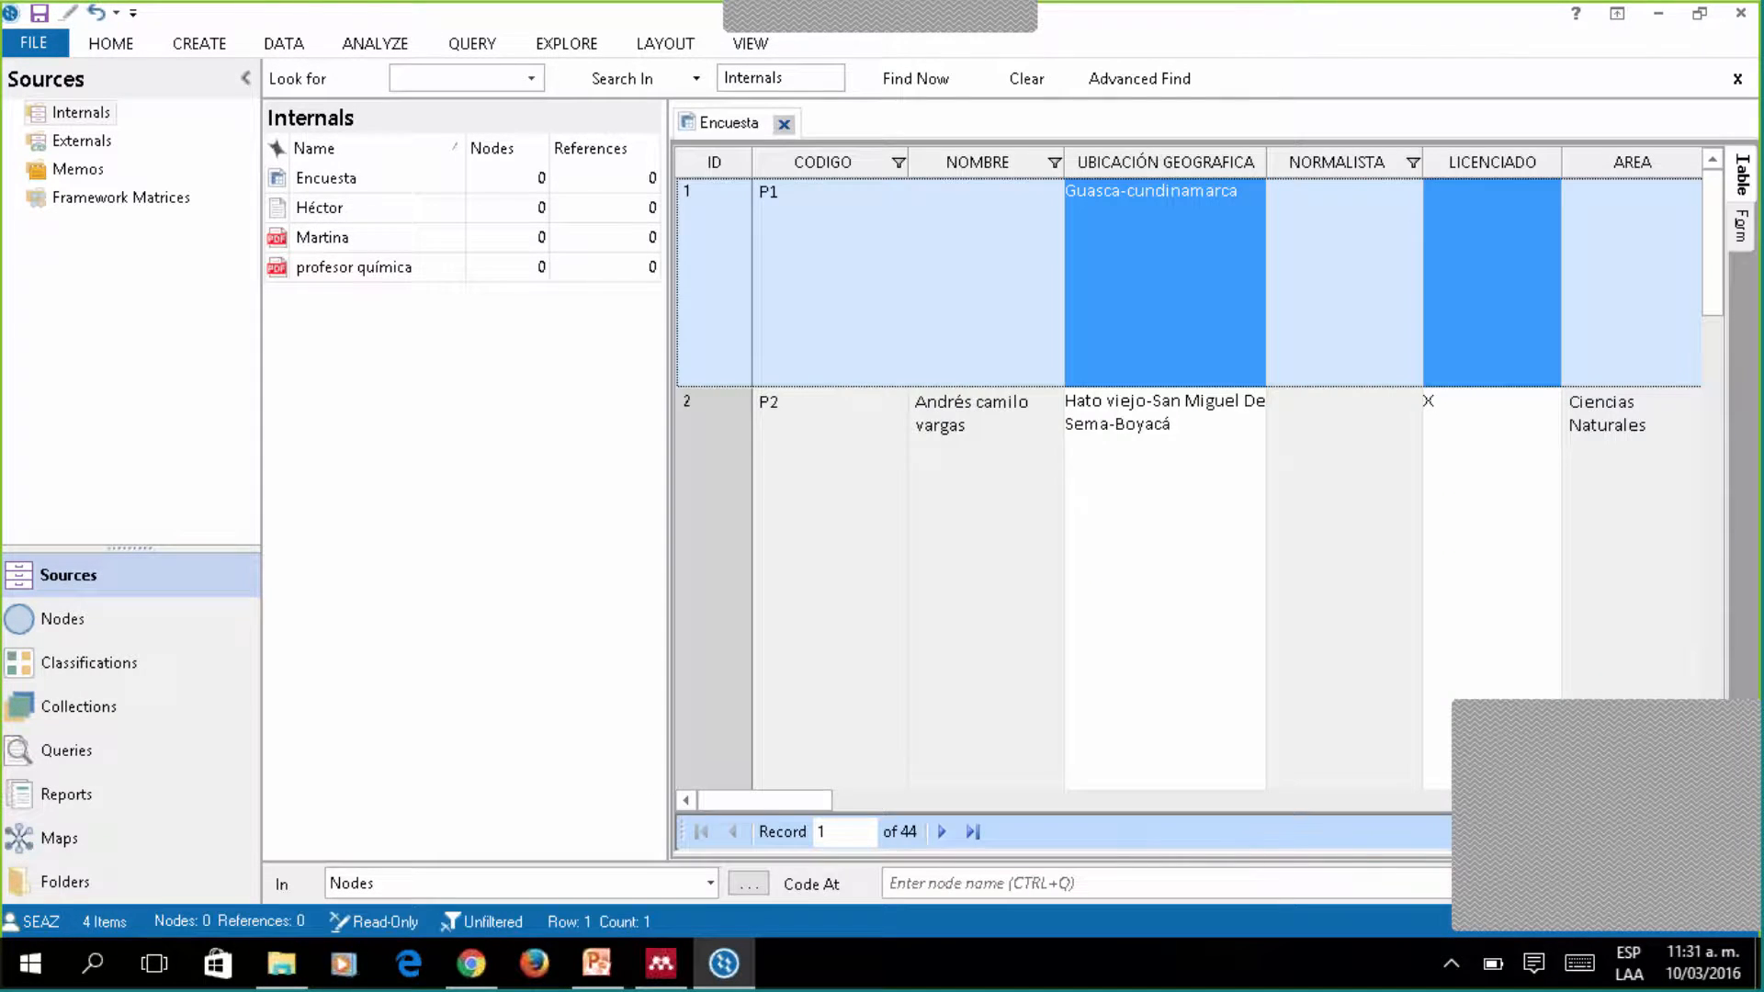
Look over the imported Encuesta dataset in table view, across its respondent rows and question columns.
left_click(1676, 704)
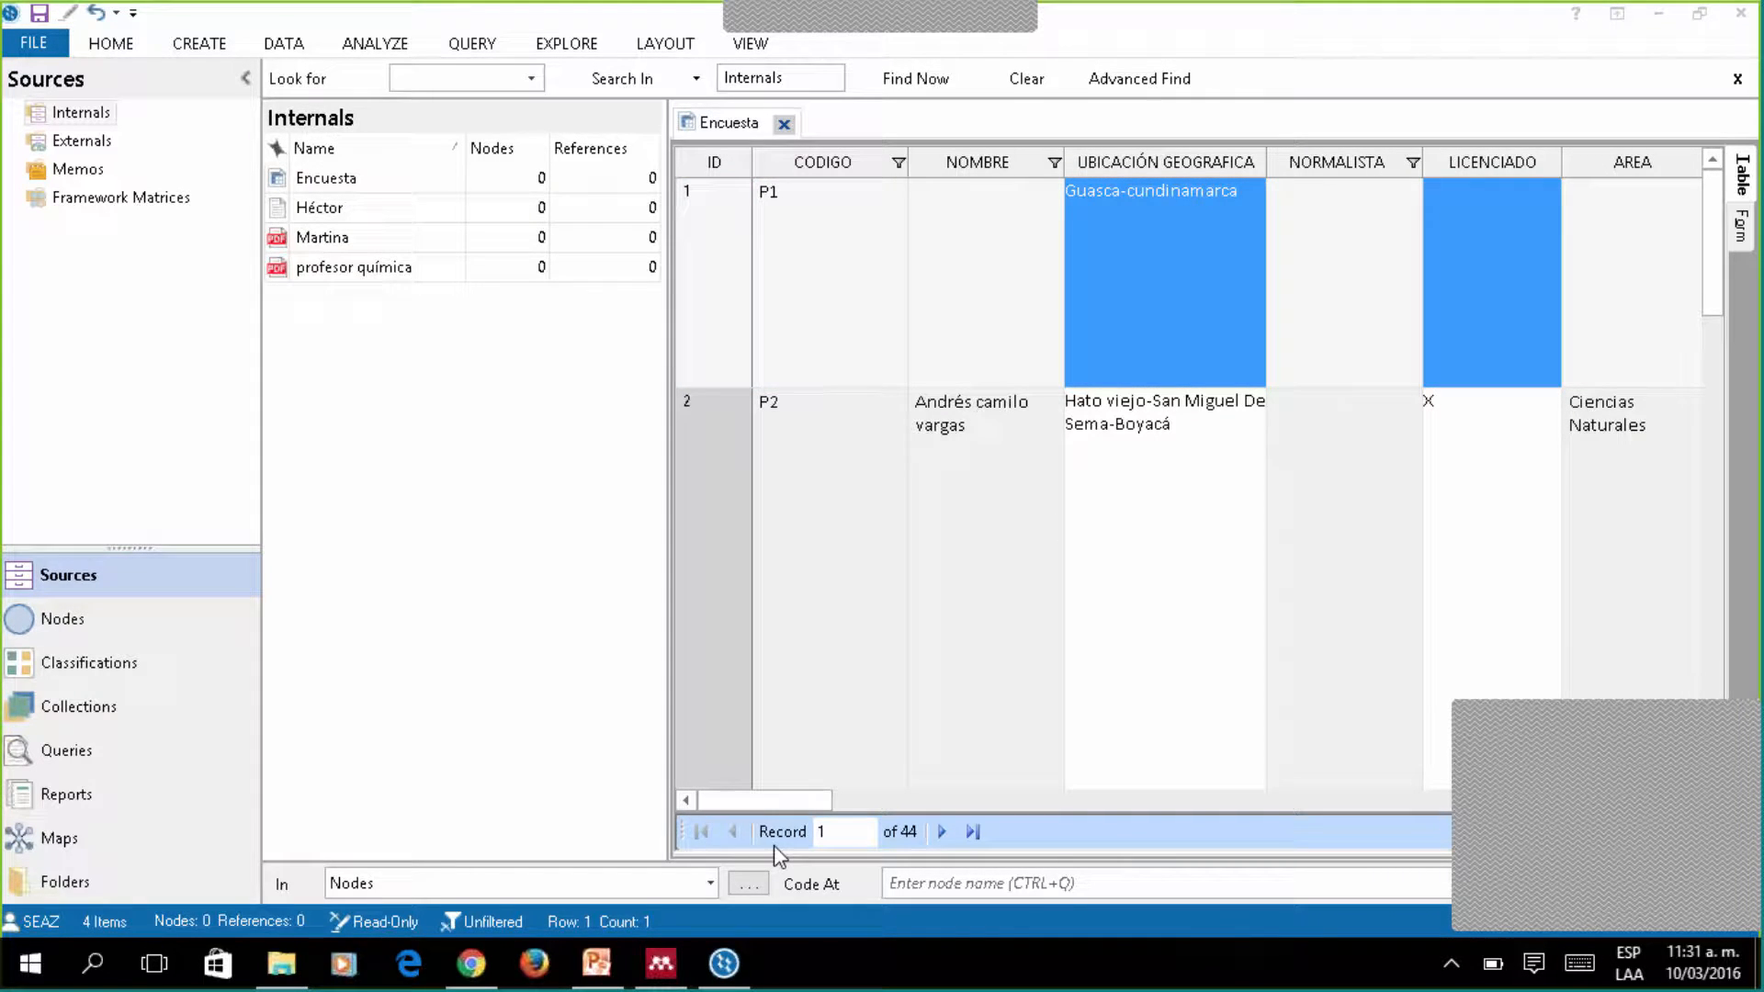
left_click_drag(773, 845, 78, 792)
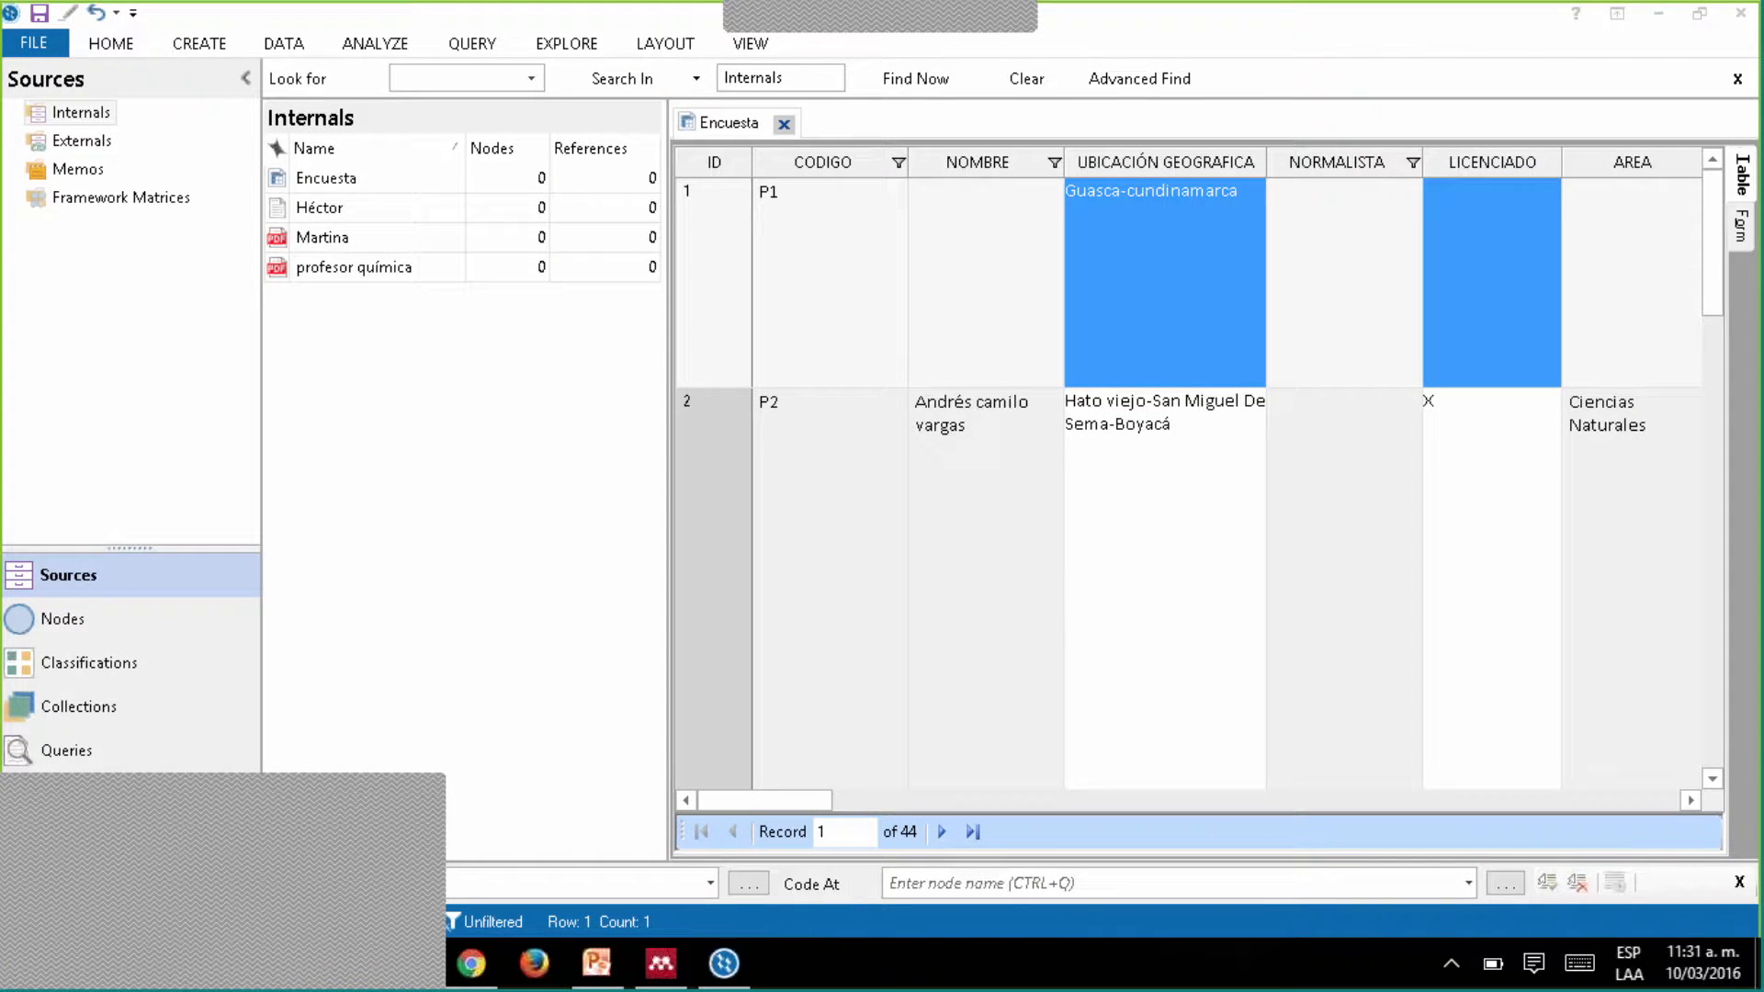
left_click_drag(1716, 306, 1710, 571)
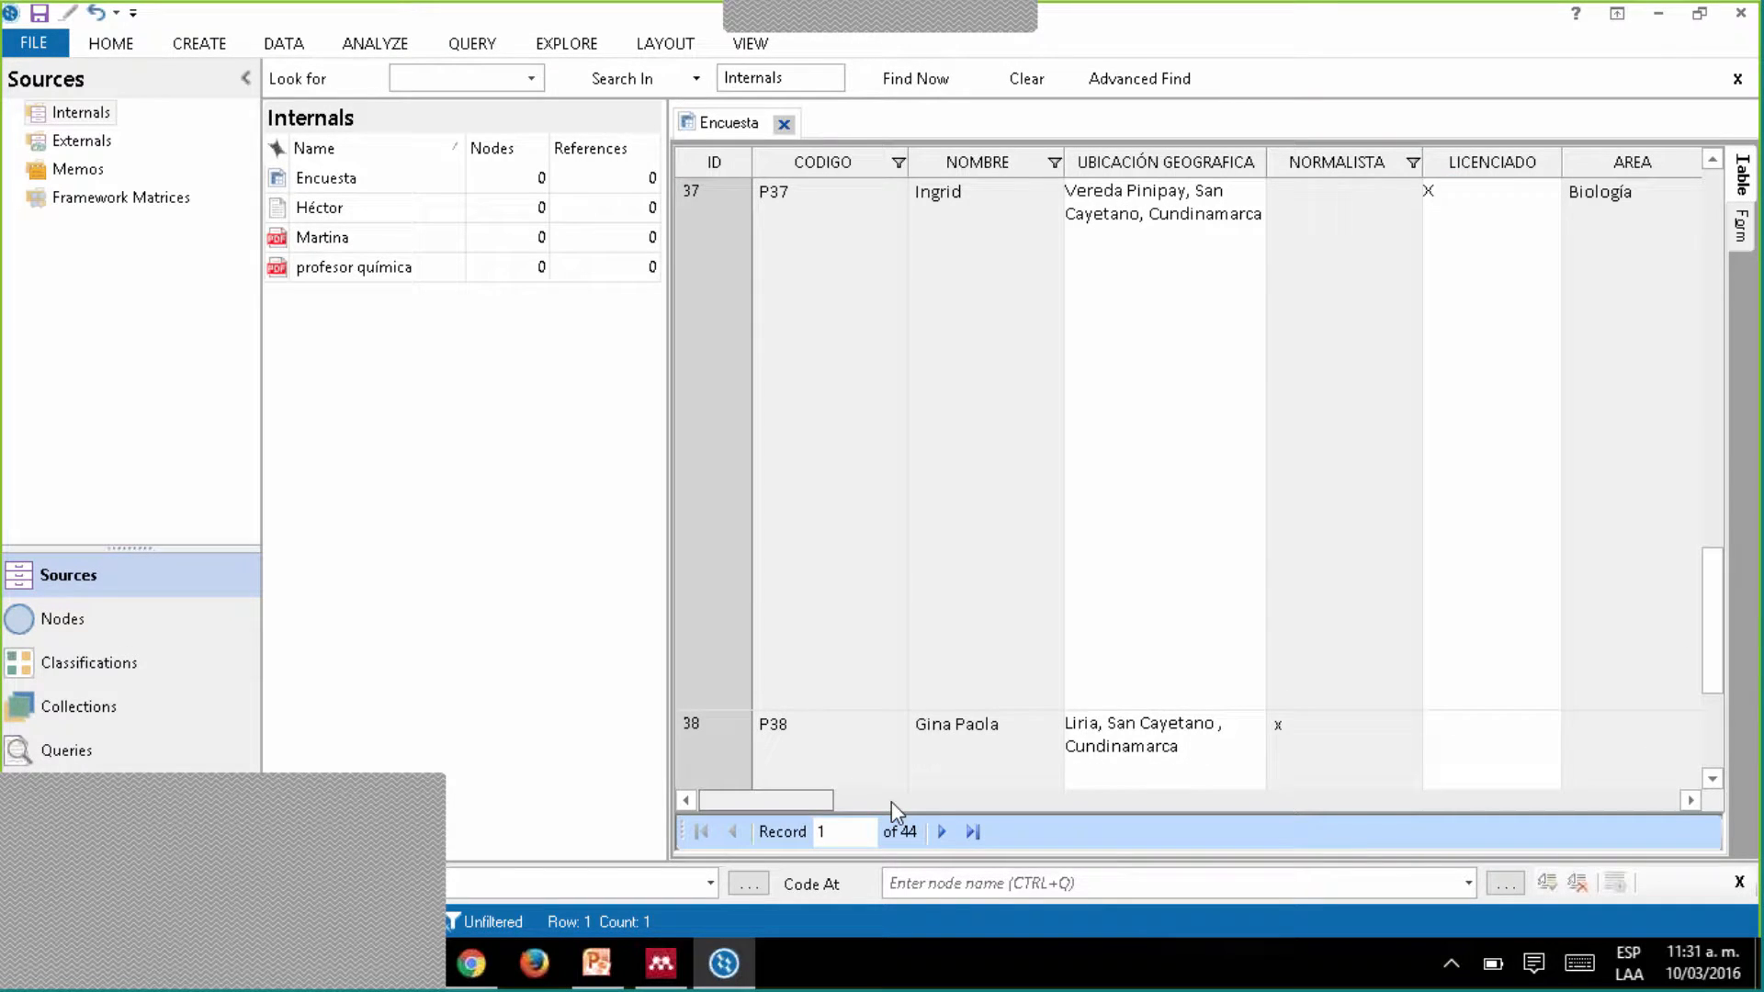
left_click_drag(891, 801, 1326, 825)
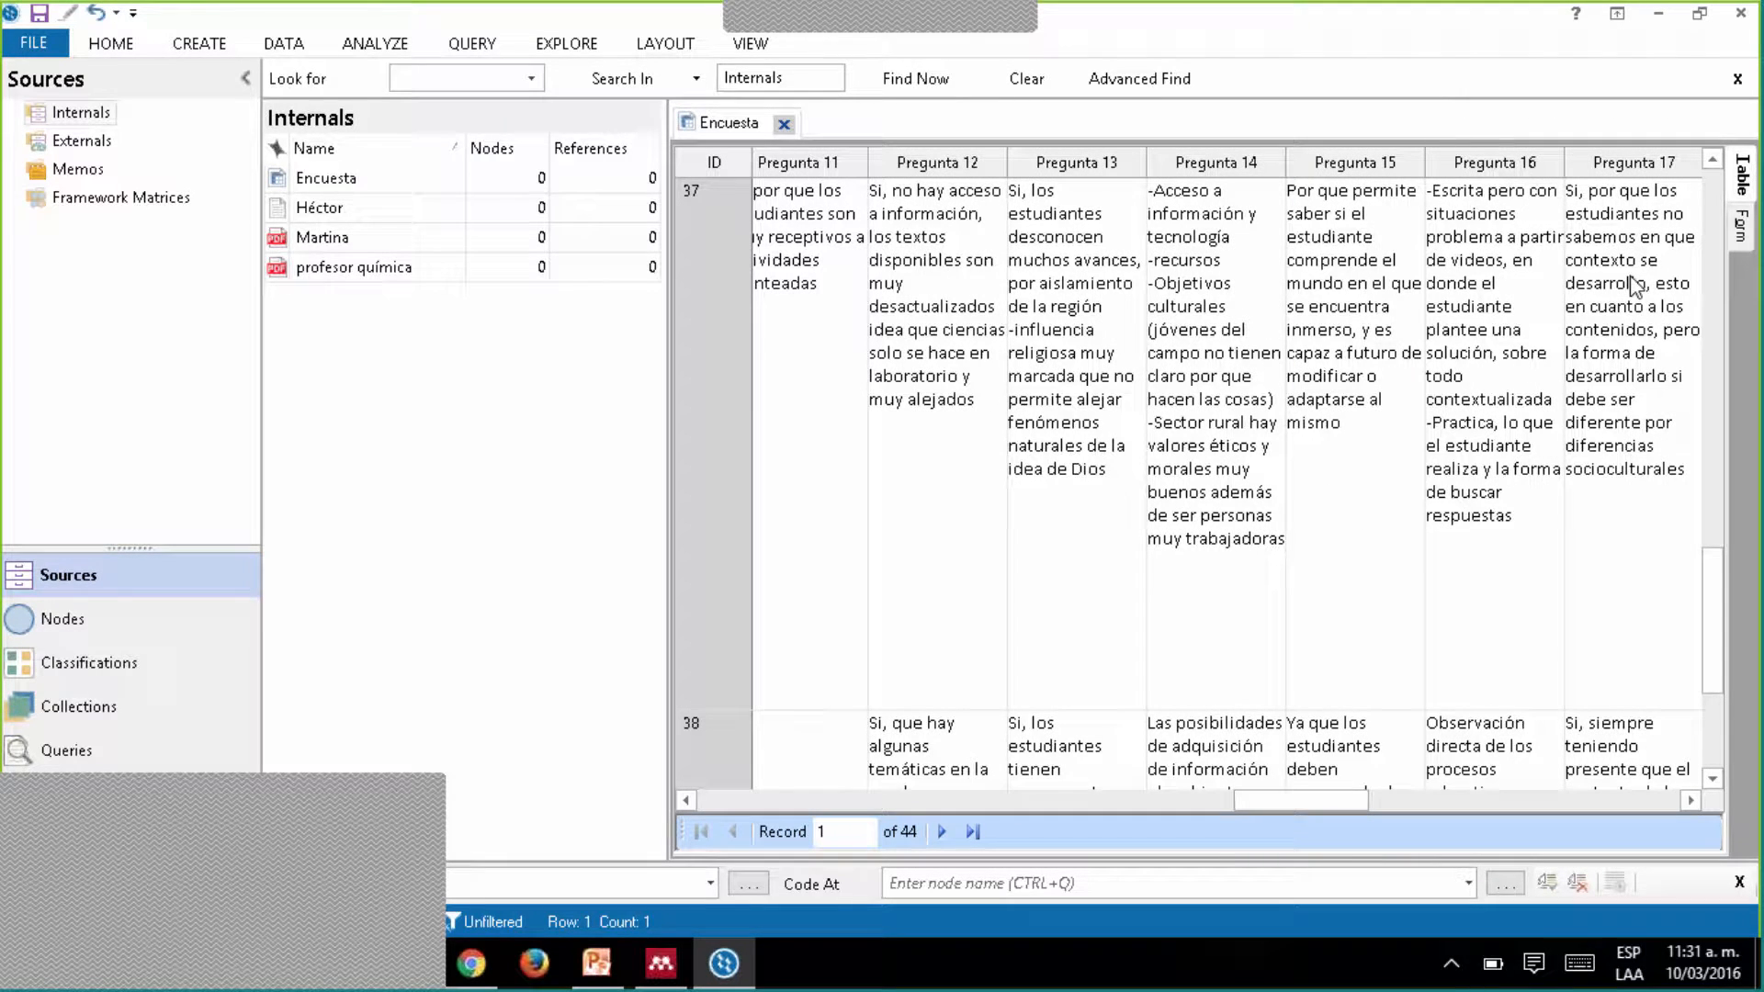
Examine individual respondents' answers in the Encuesta dataset's form view, moving from record to record, and close the dataset.
left_click(1745, 229)
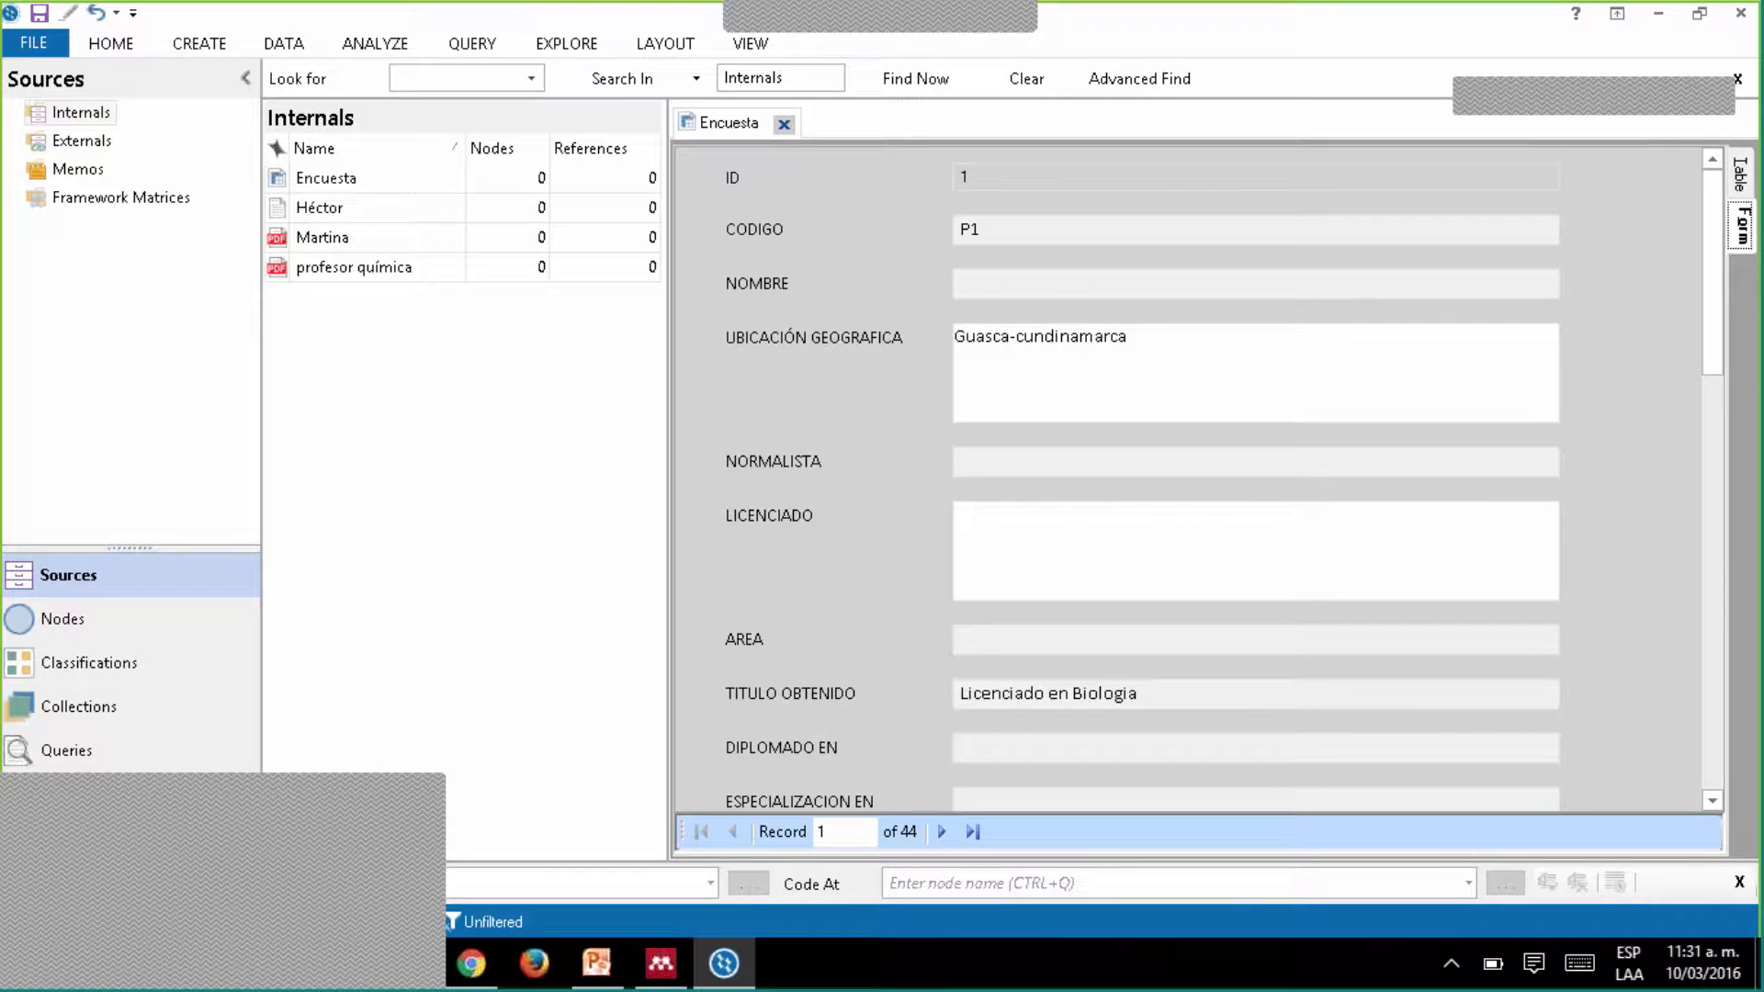
left_click_drag(1714, 223, 1716, 256)
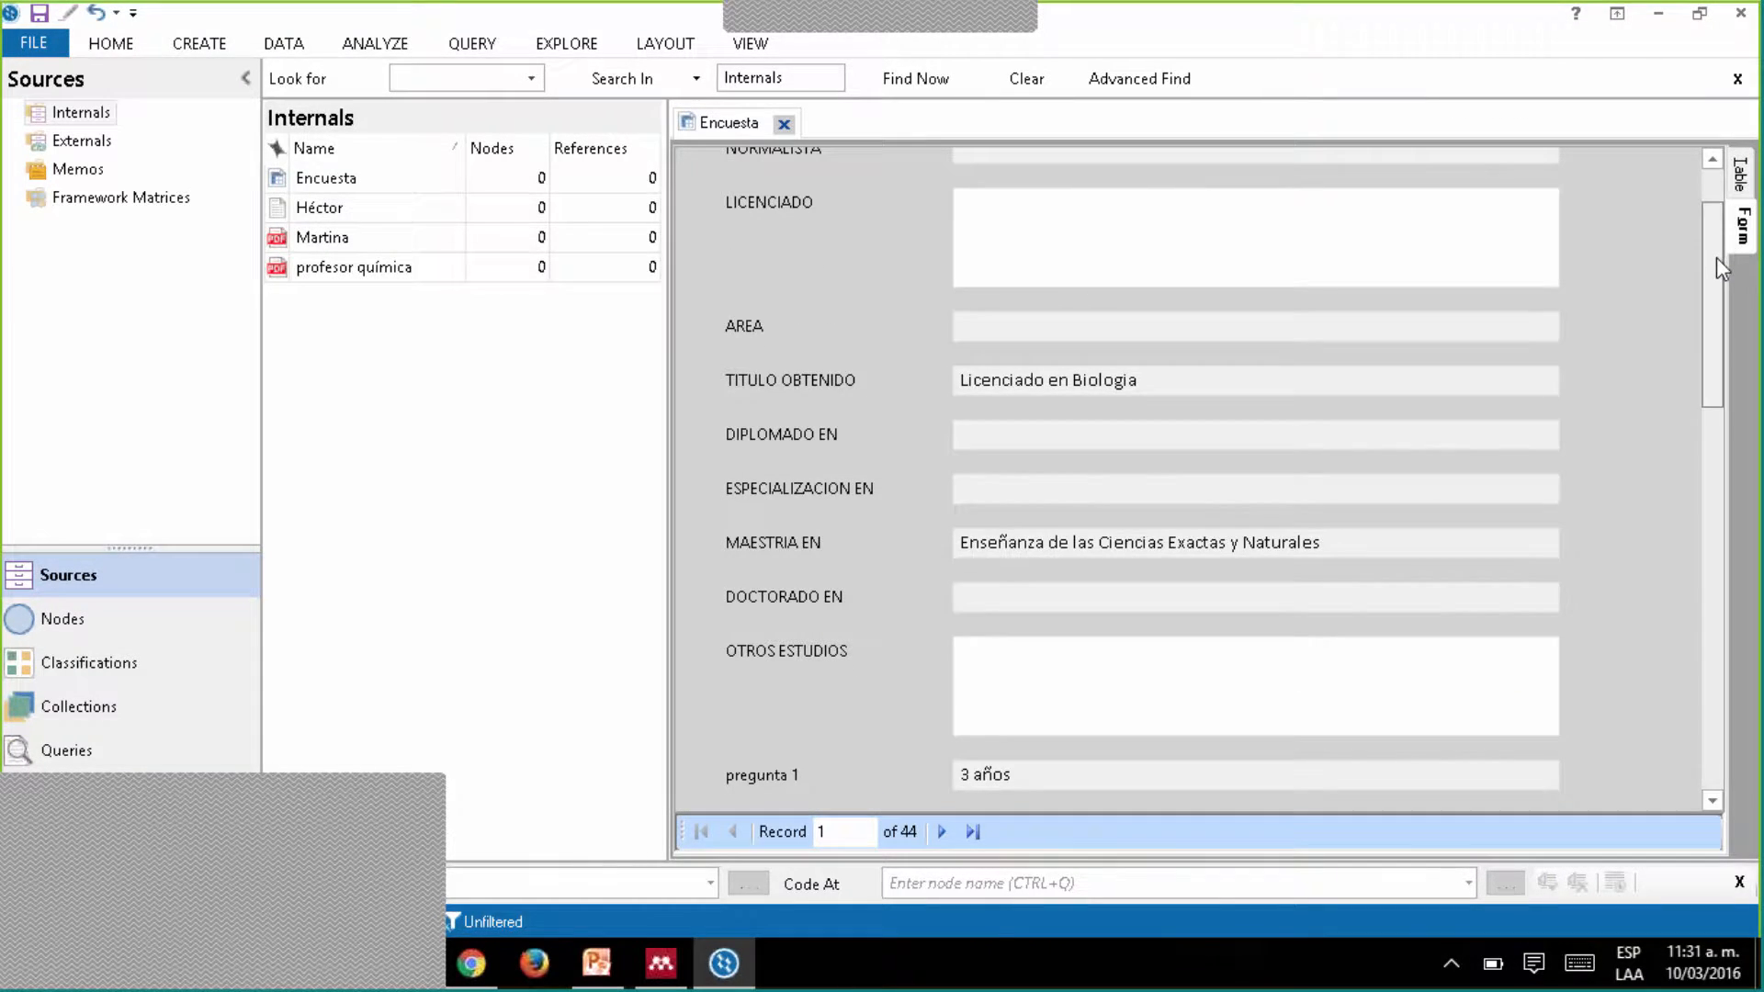
scroll(851, 620, "down", 5)
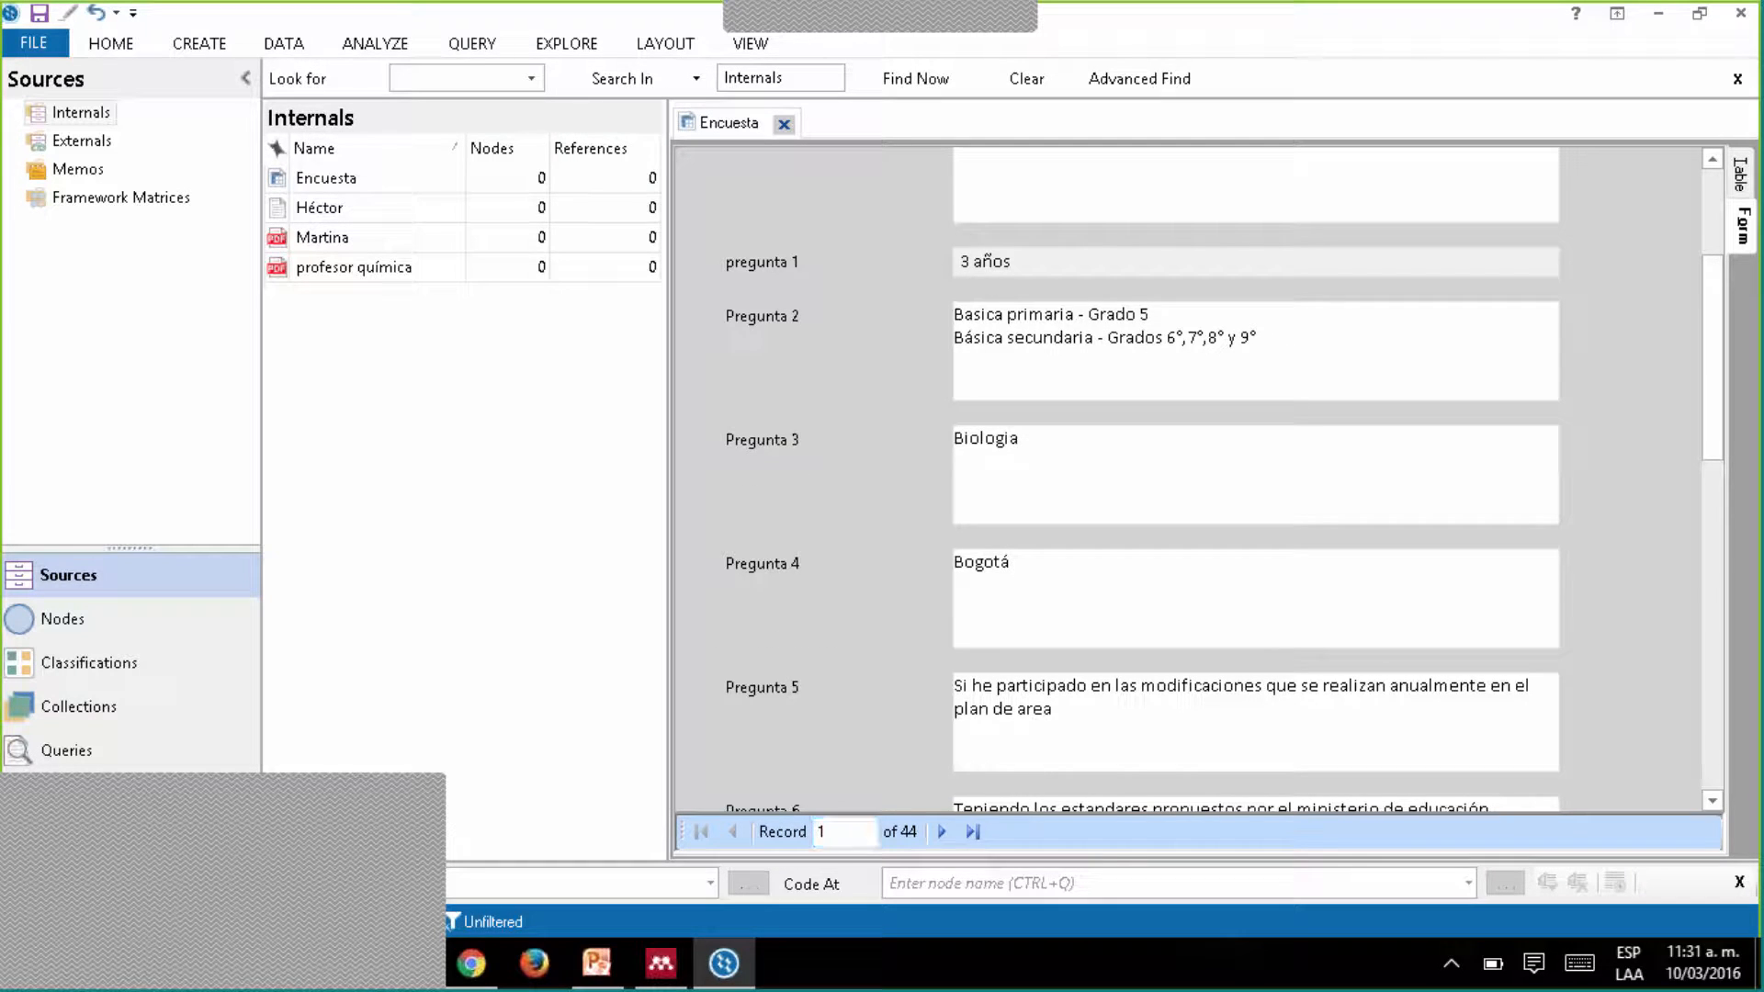
left_click(939, 833)
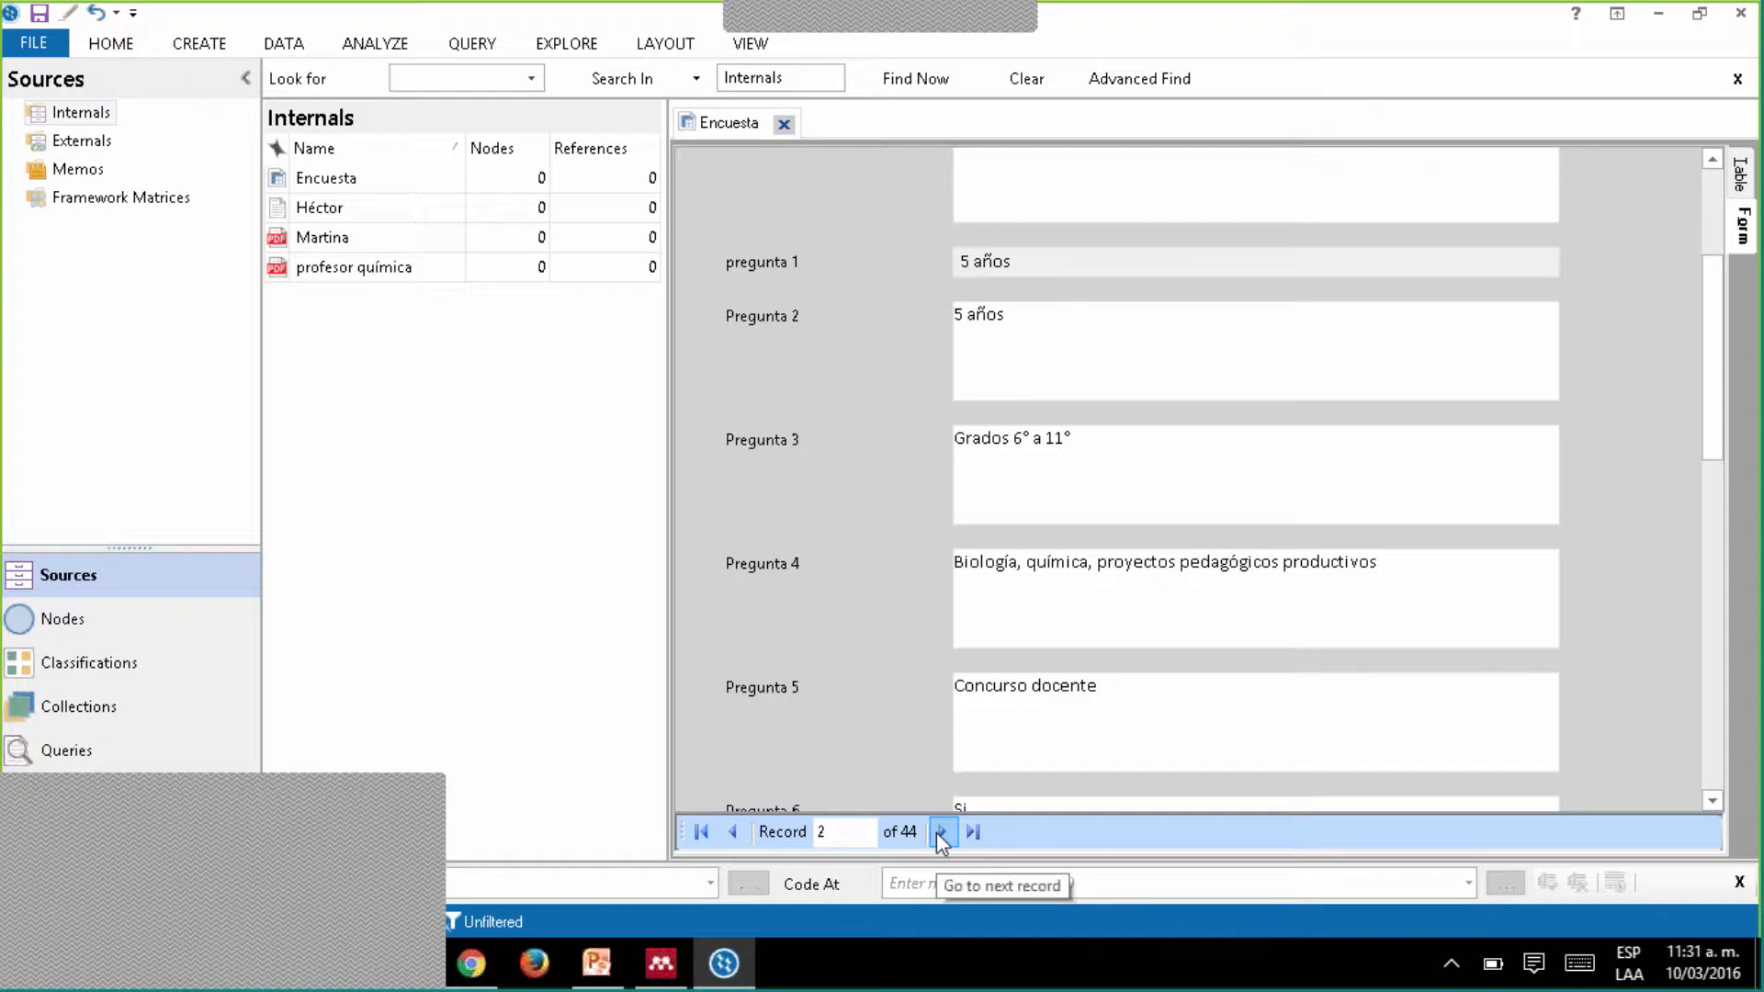
left_click(938, 832)
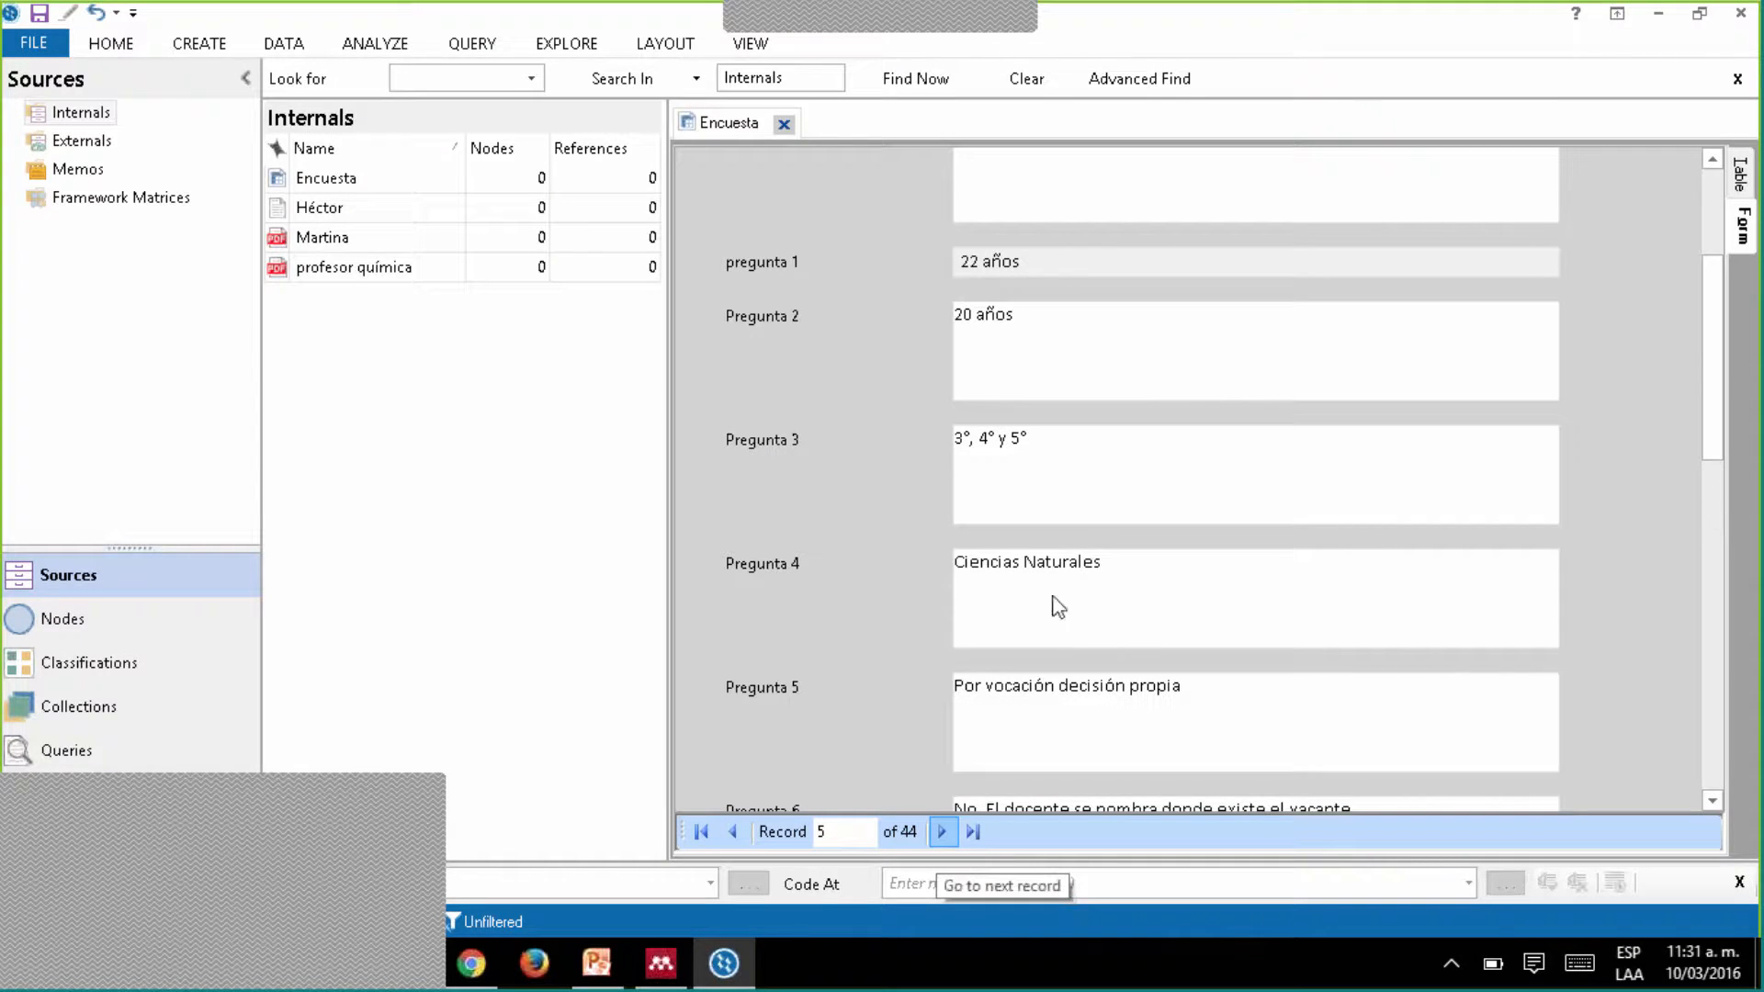
scroll(1097, 565, "down", 5)
left_click(1097, 565)
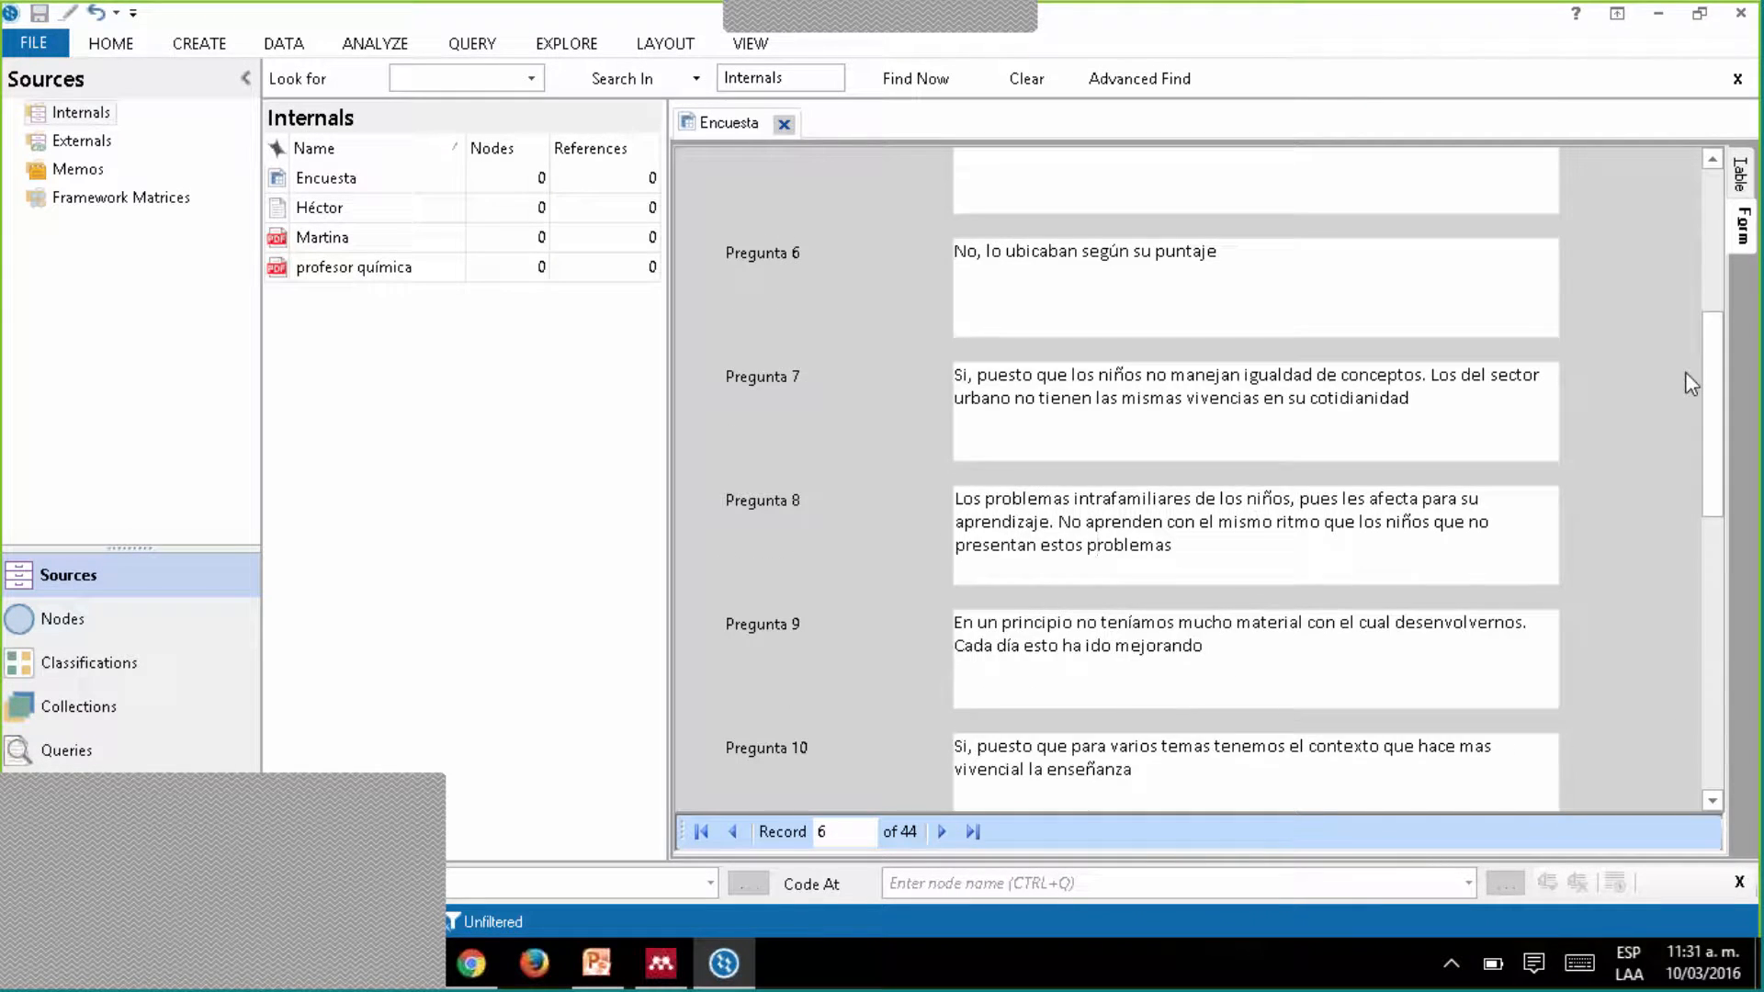
left_click(785, 125)
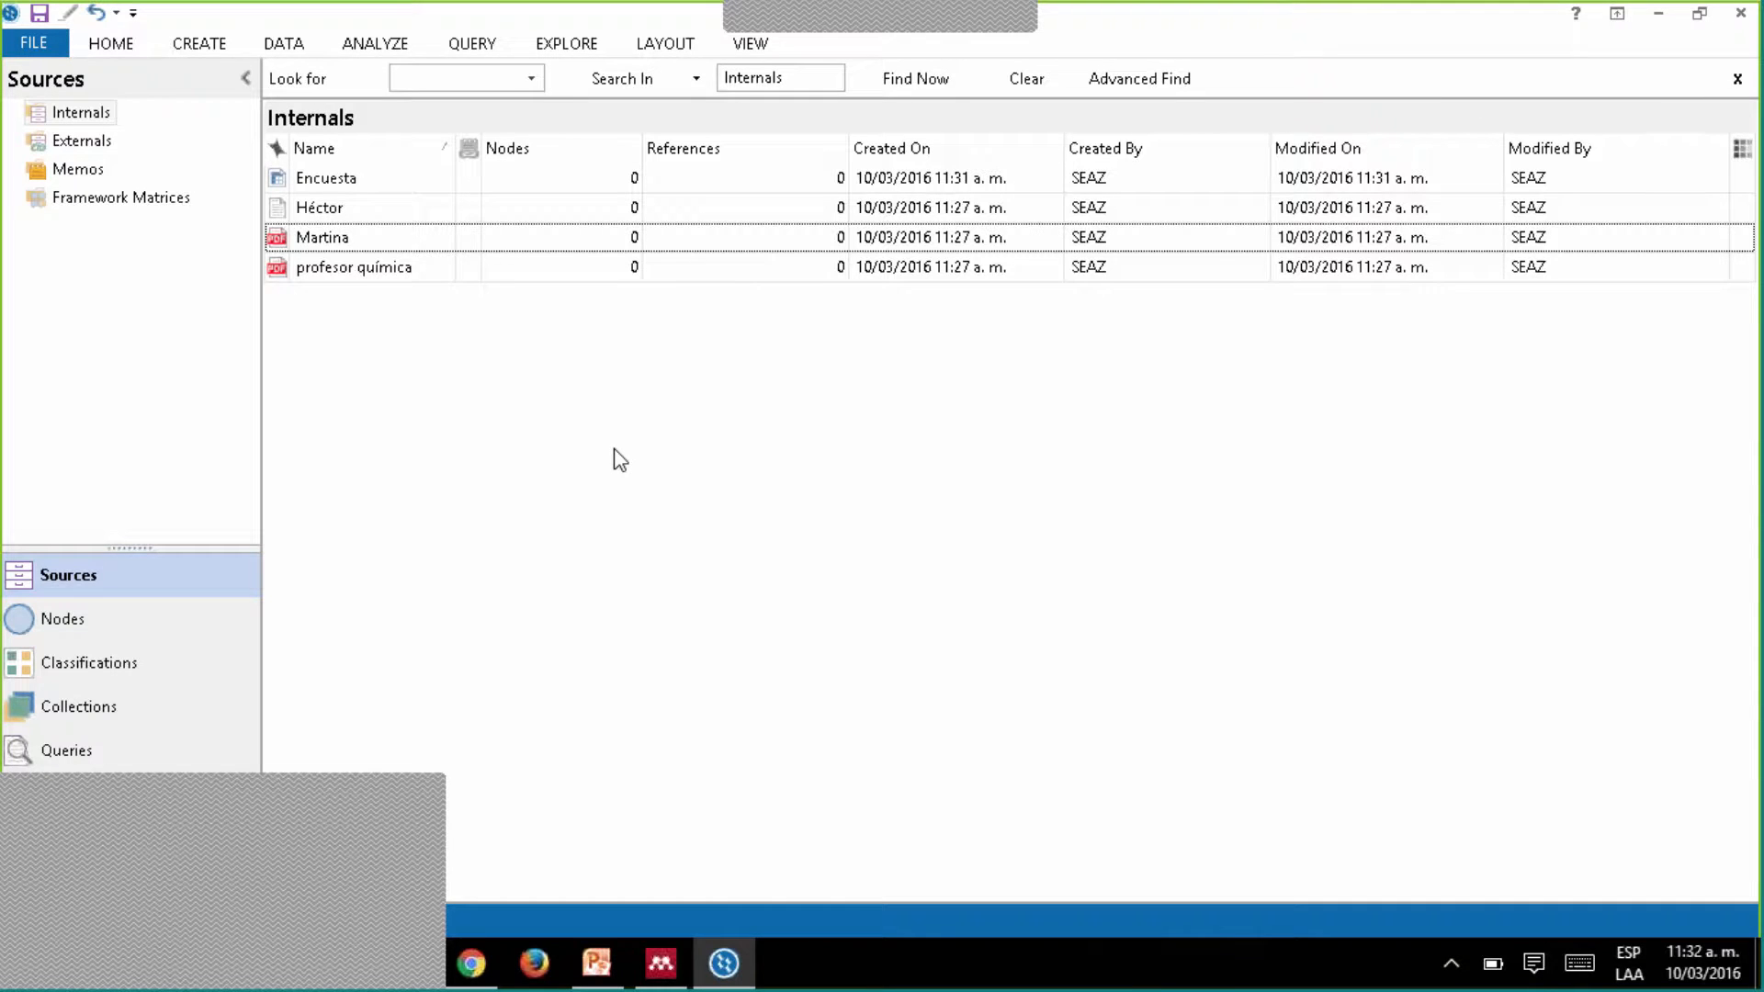
Create an Entrevistas folder under Internals and move the three interview sources into it.
left_click(272, 792)
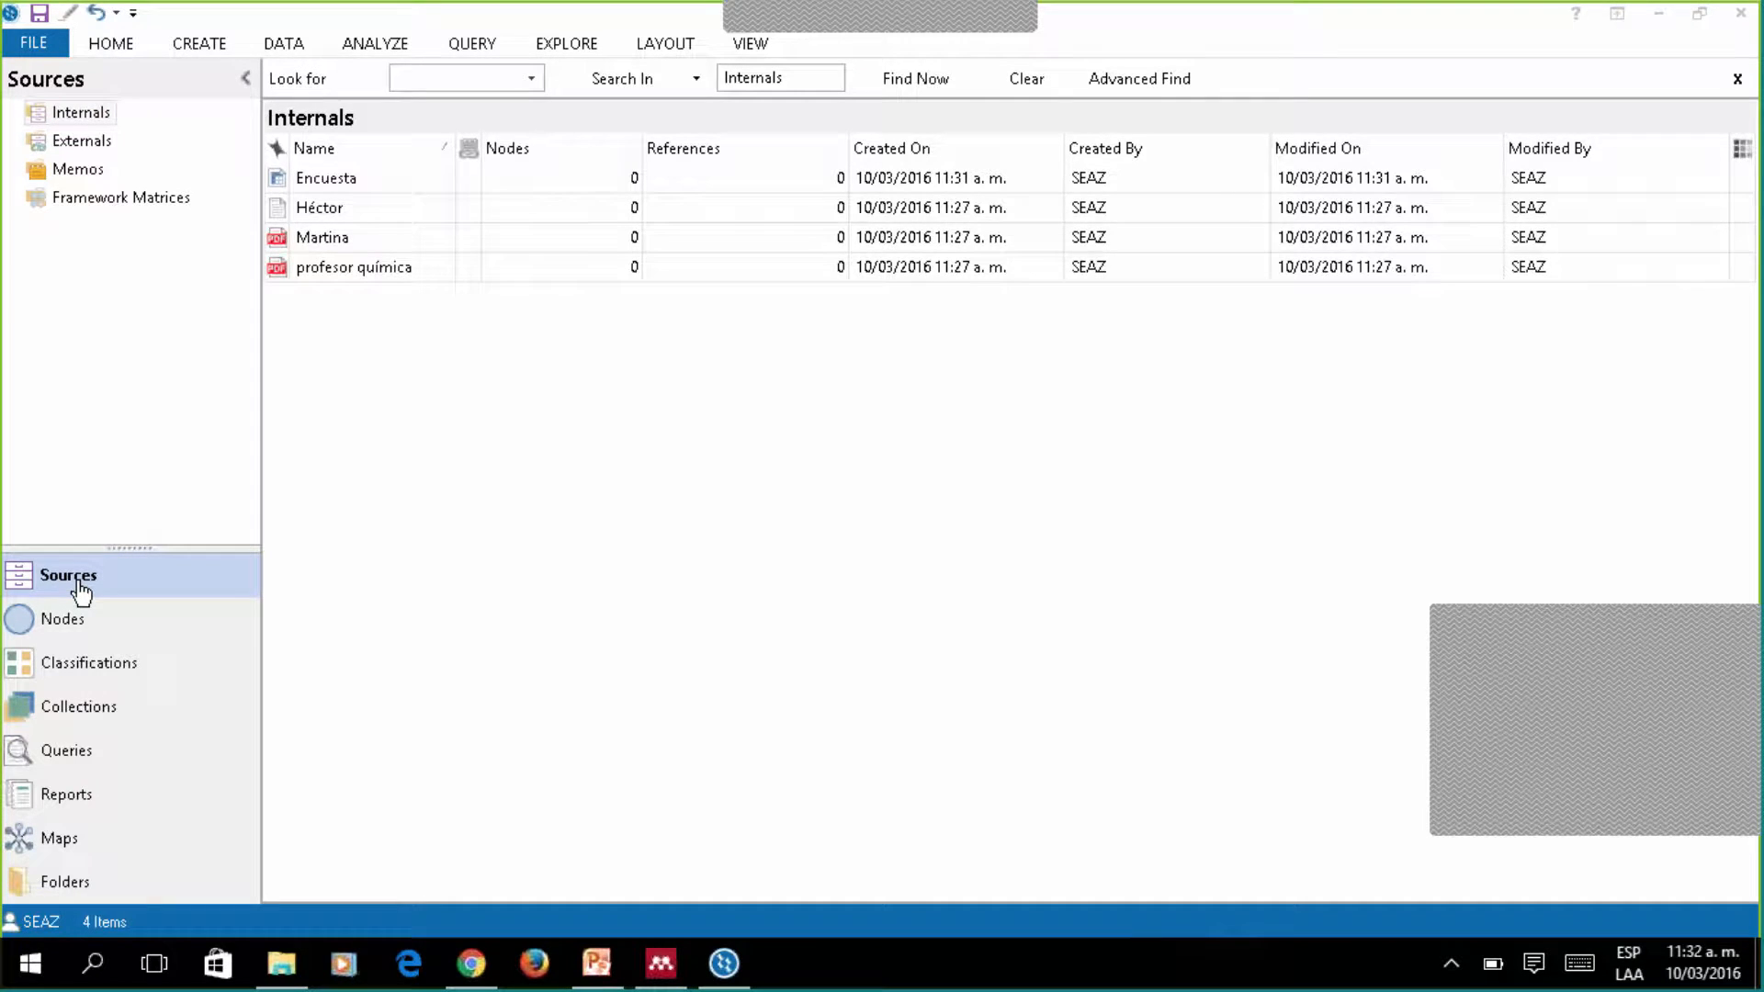
right_click(107, 123)
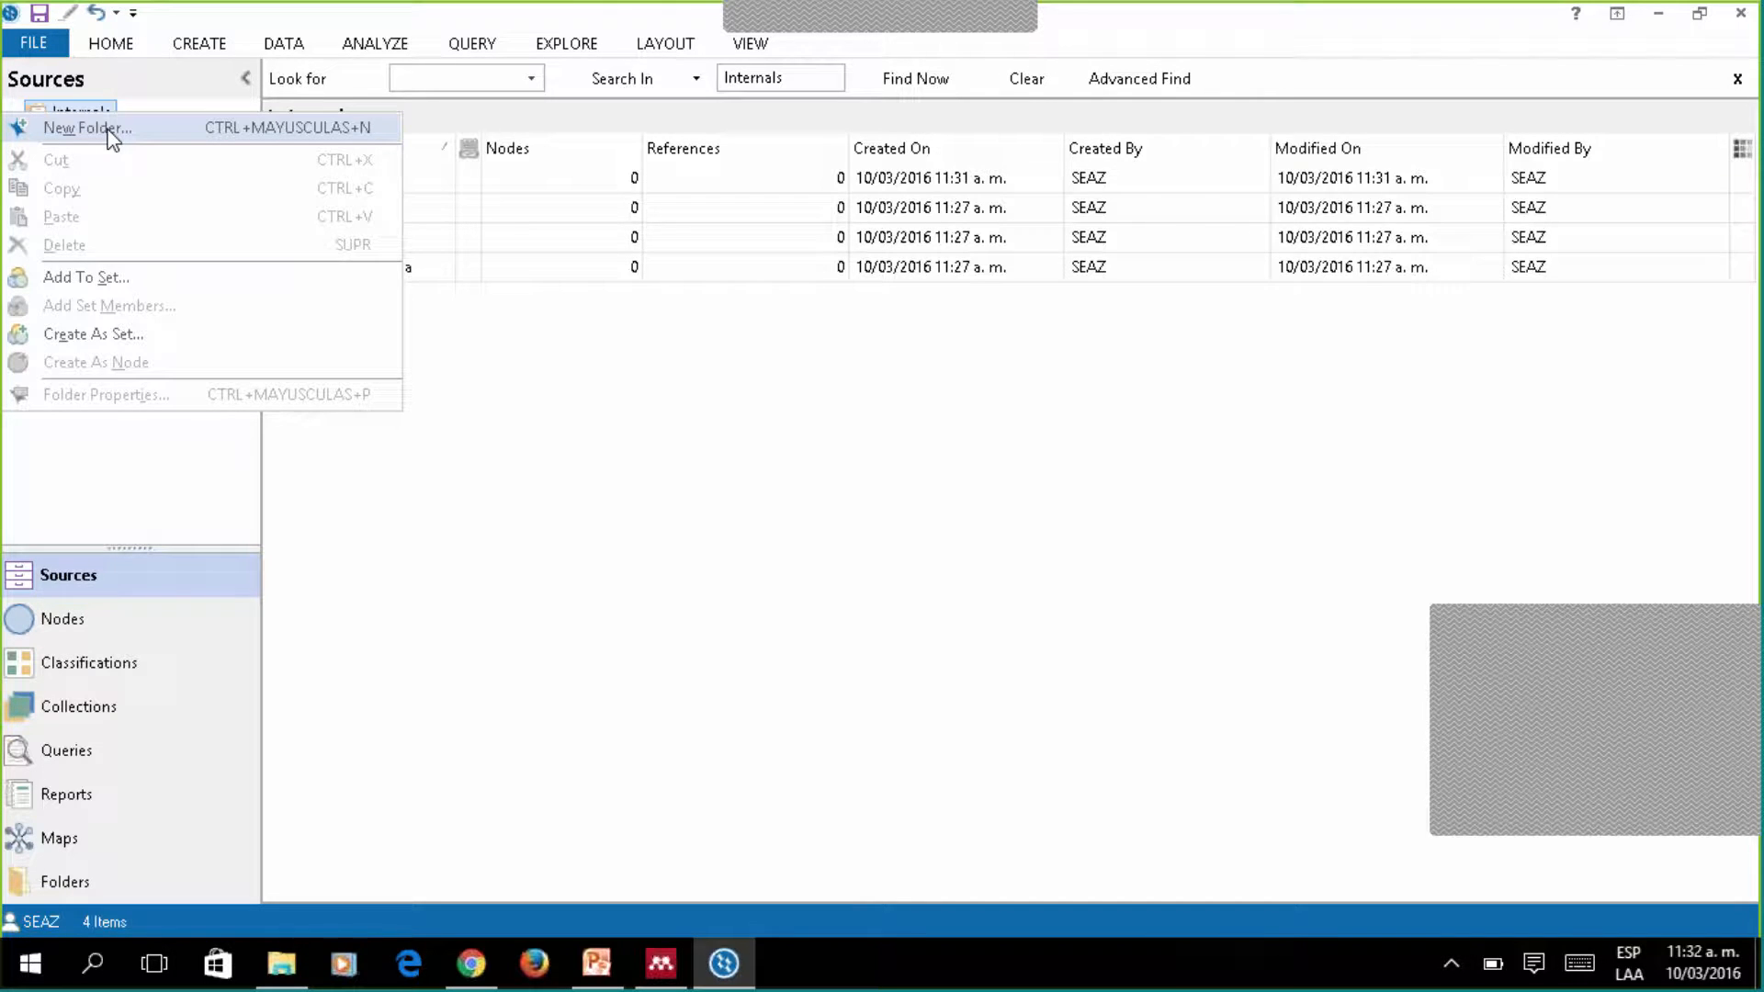
left_click(87, 128)
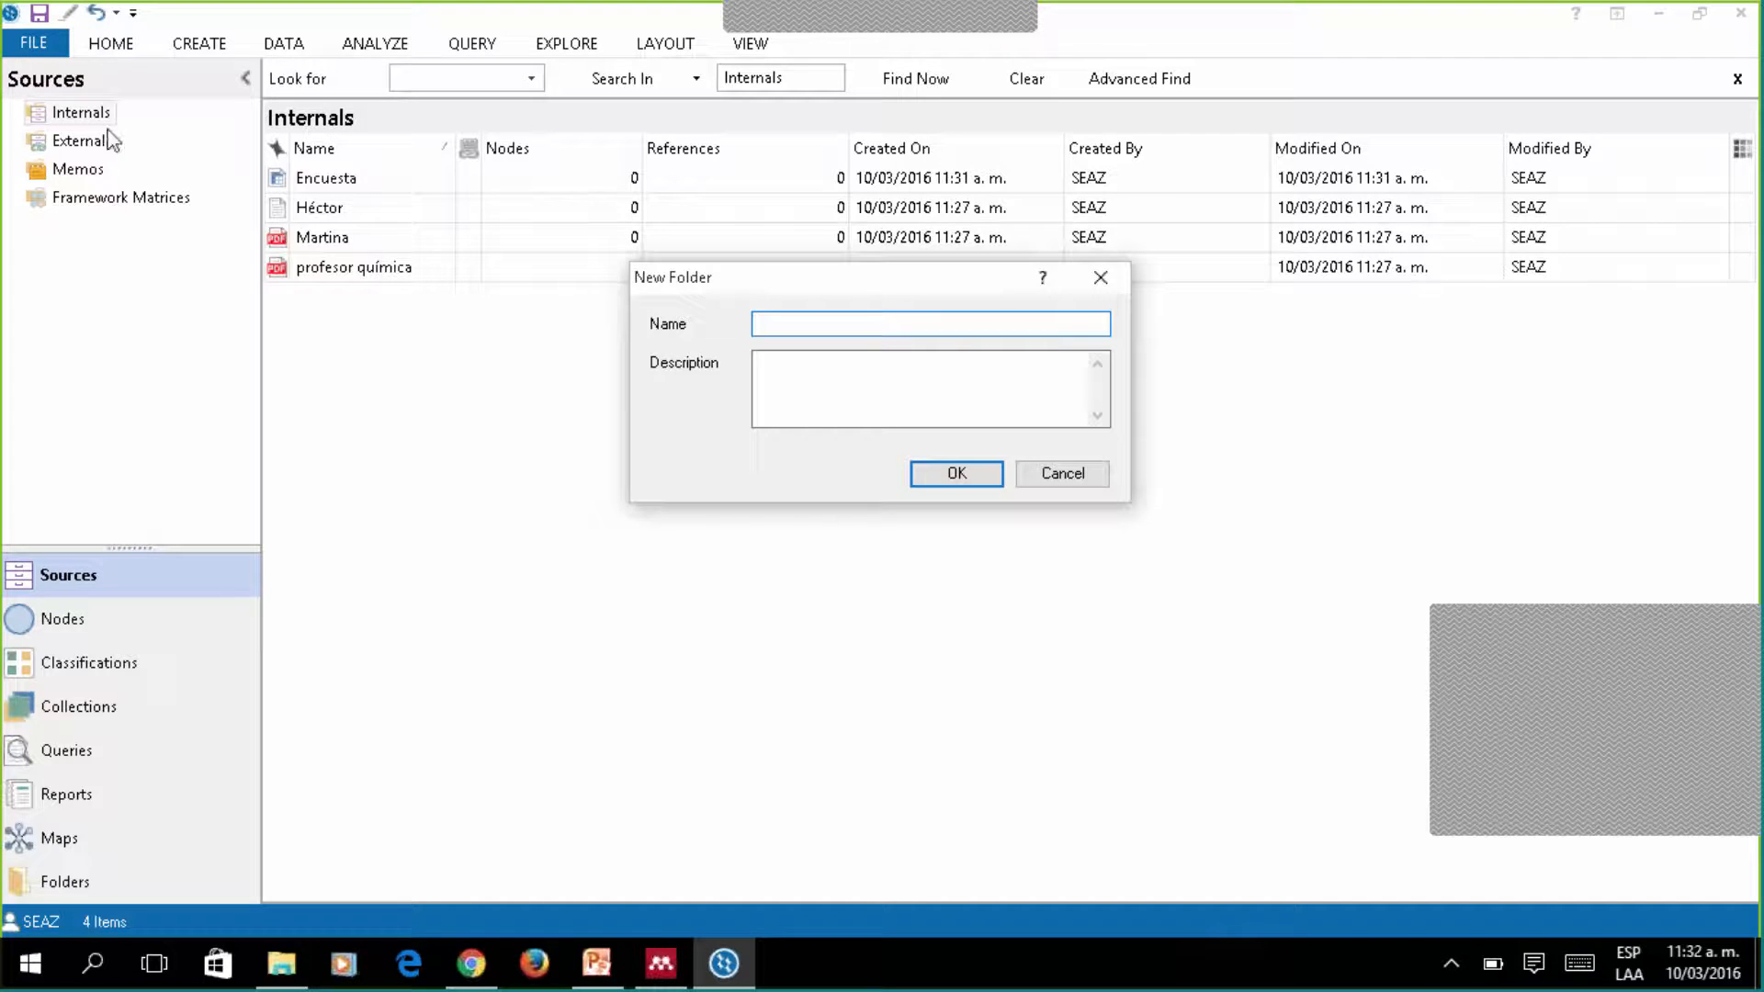
type("Entrevistas")
left_click(953, 480)
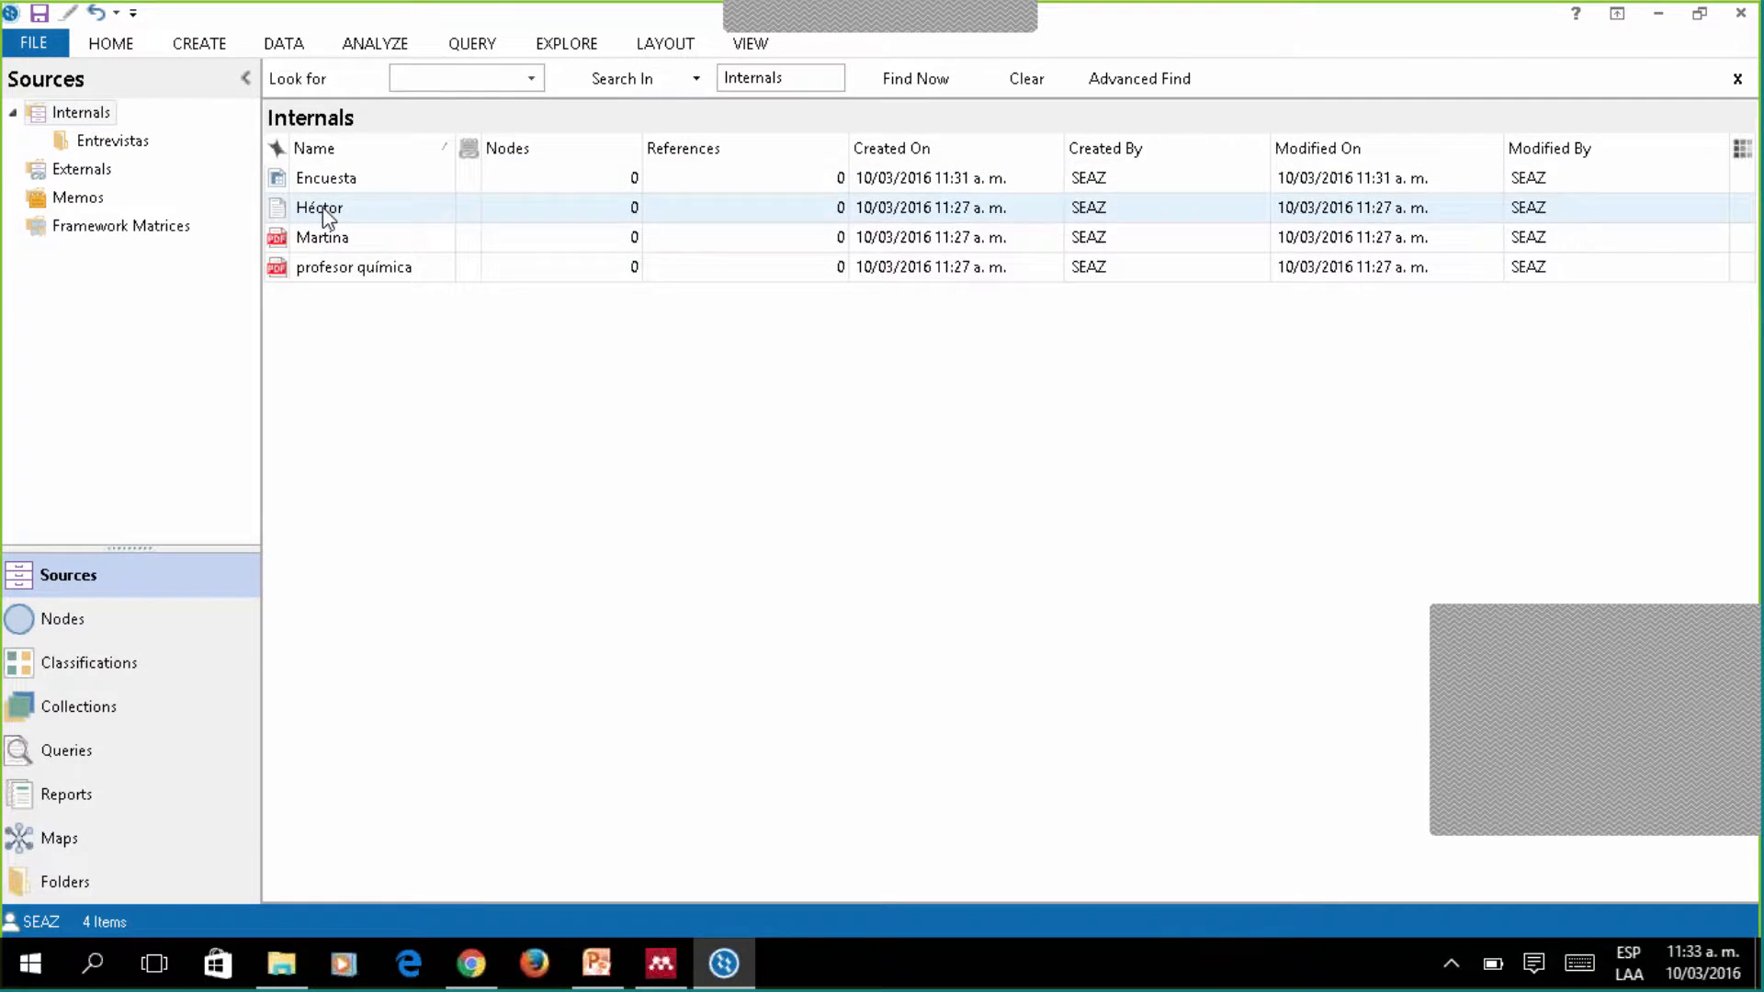
left_click_drag(327, 209, 276, 276)
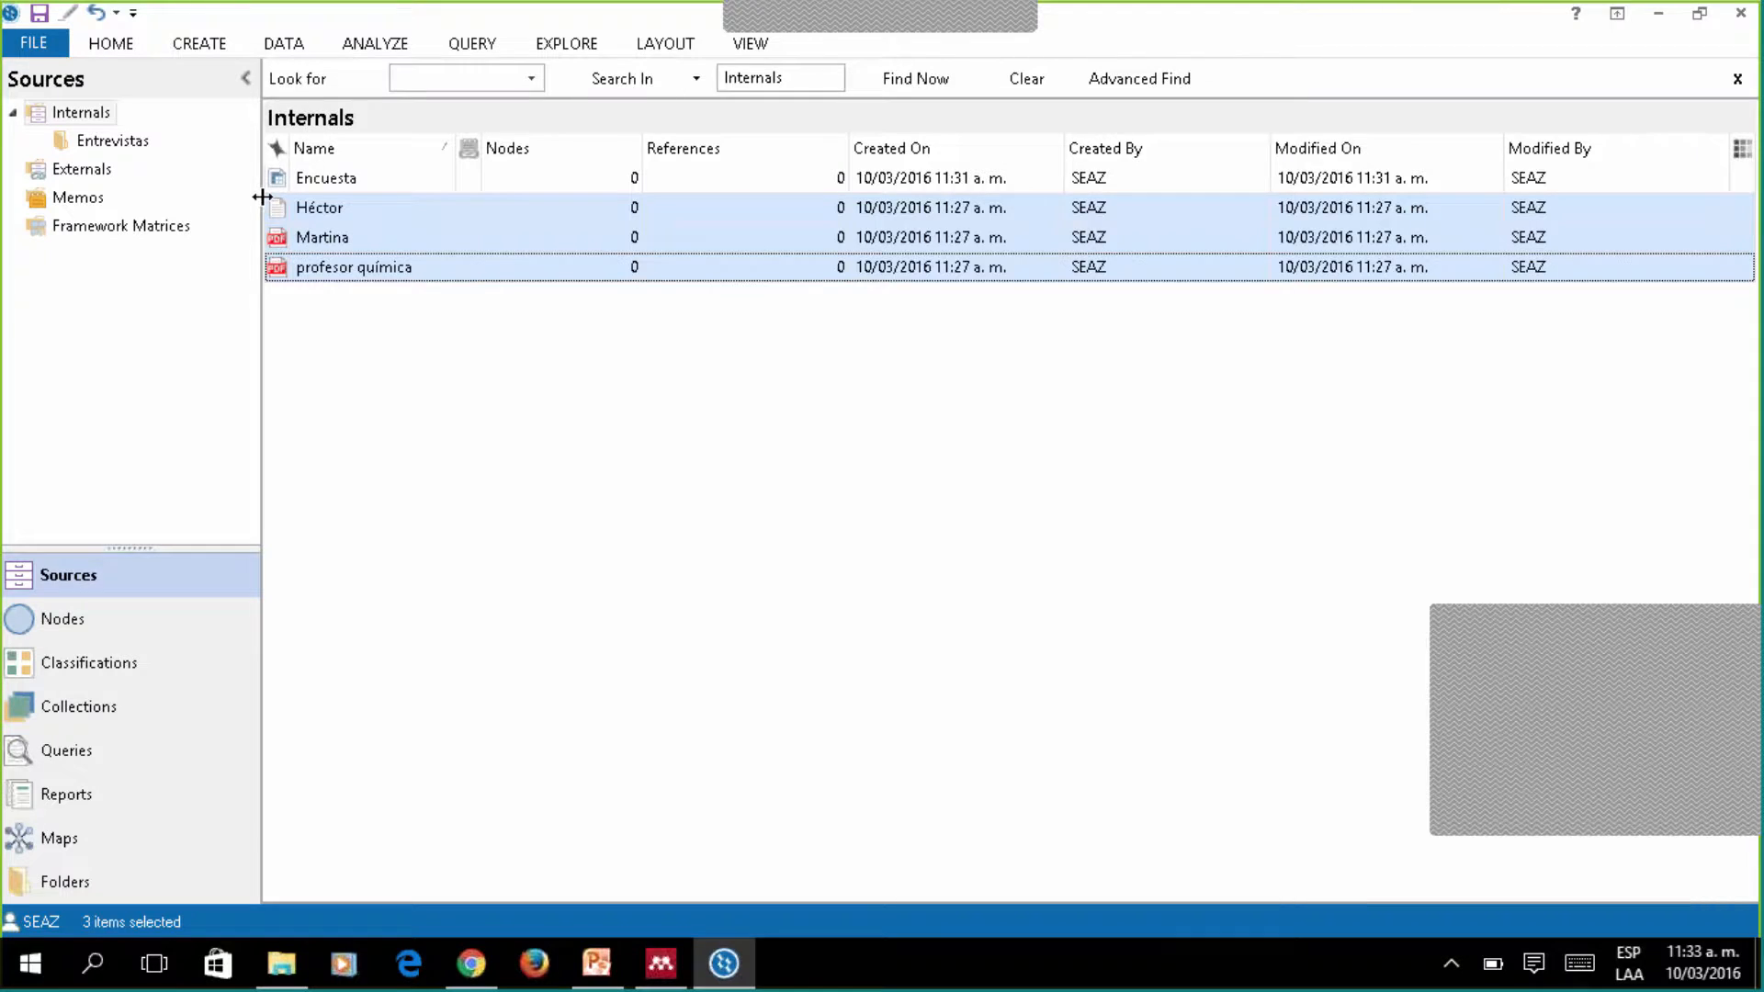
left_click_drag(303, 208, 117, 151)
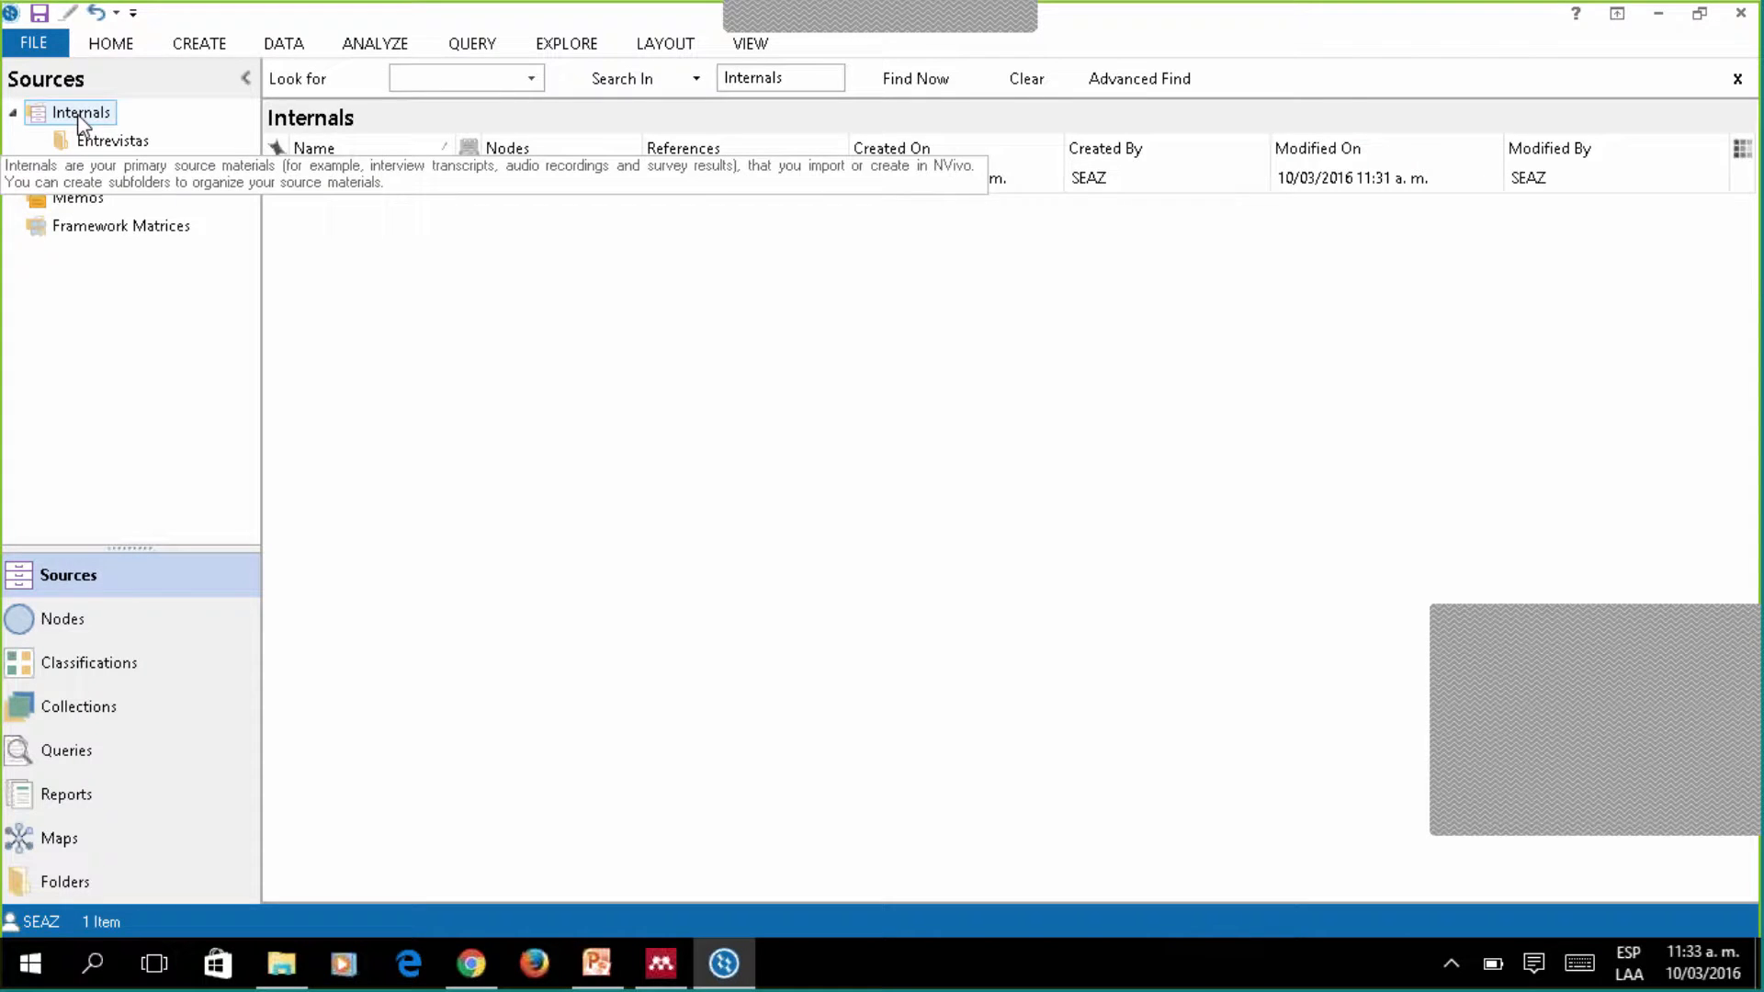
Create an Encuestas folder under Internals and move the Encuesta dataset into it.
right_click(78, 114)
left_click(85, 133)
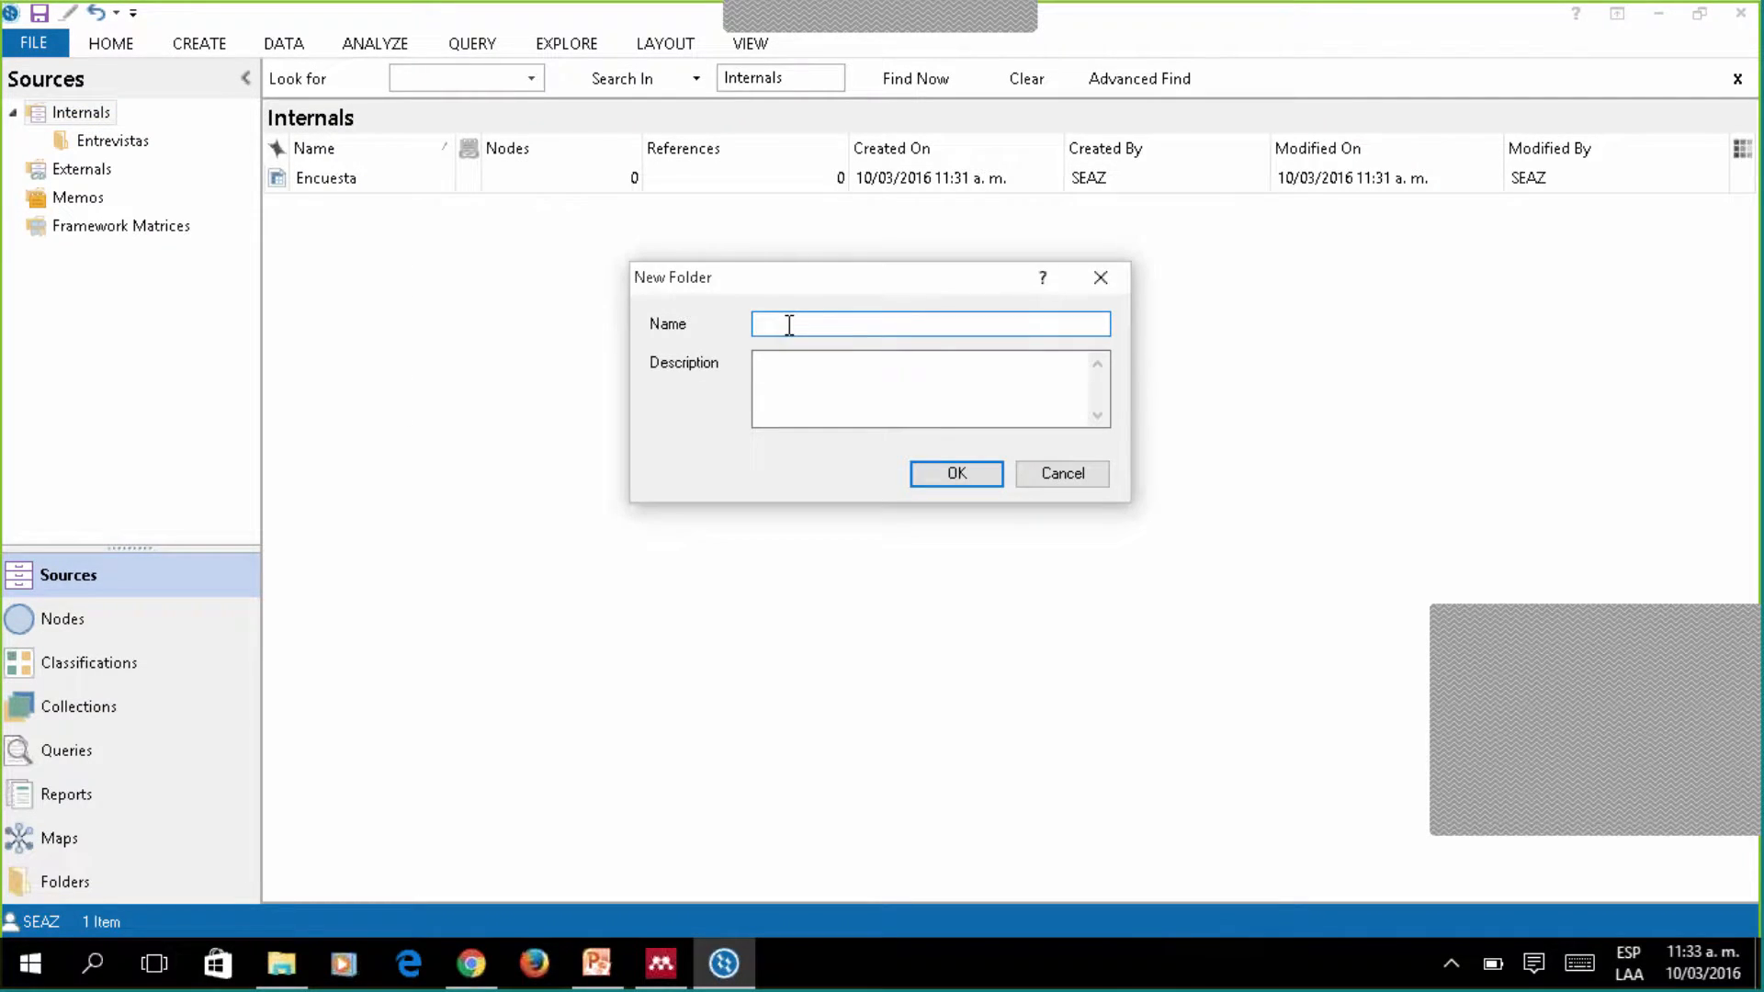
type("Encuestas")
left_click(956, 471)
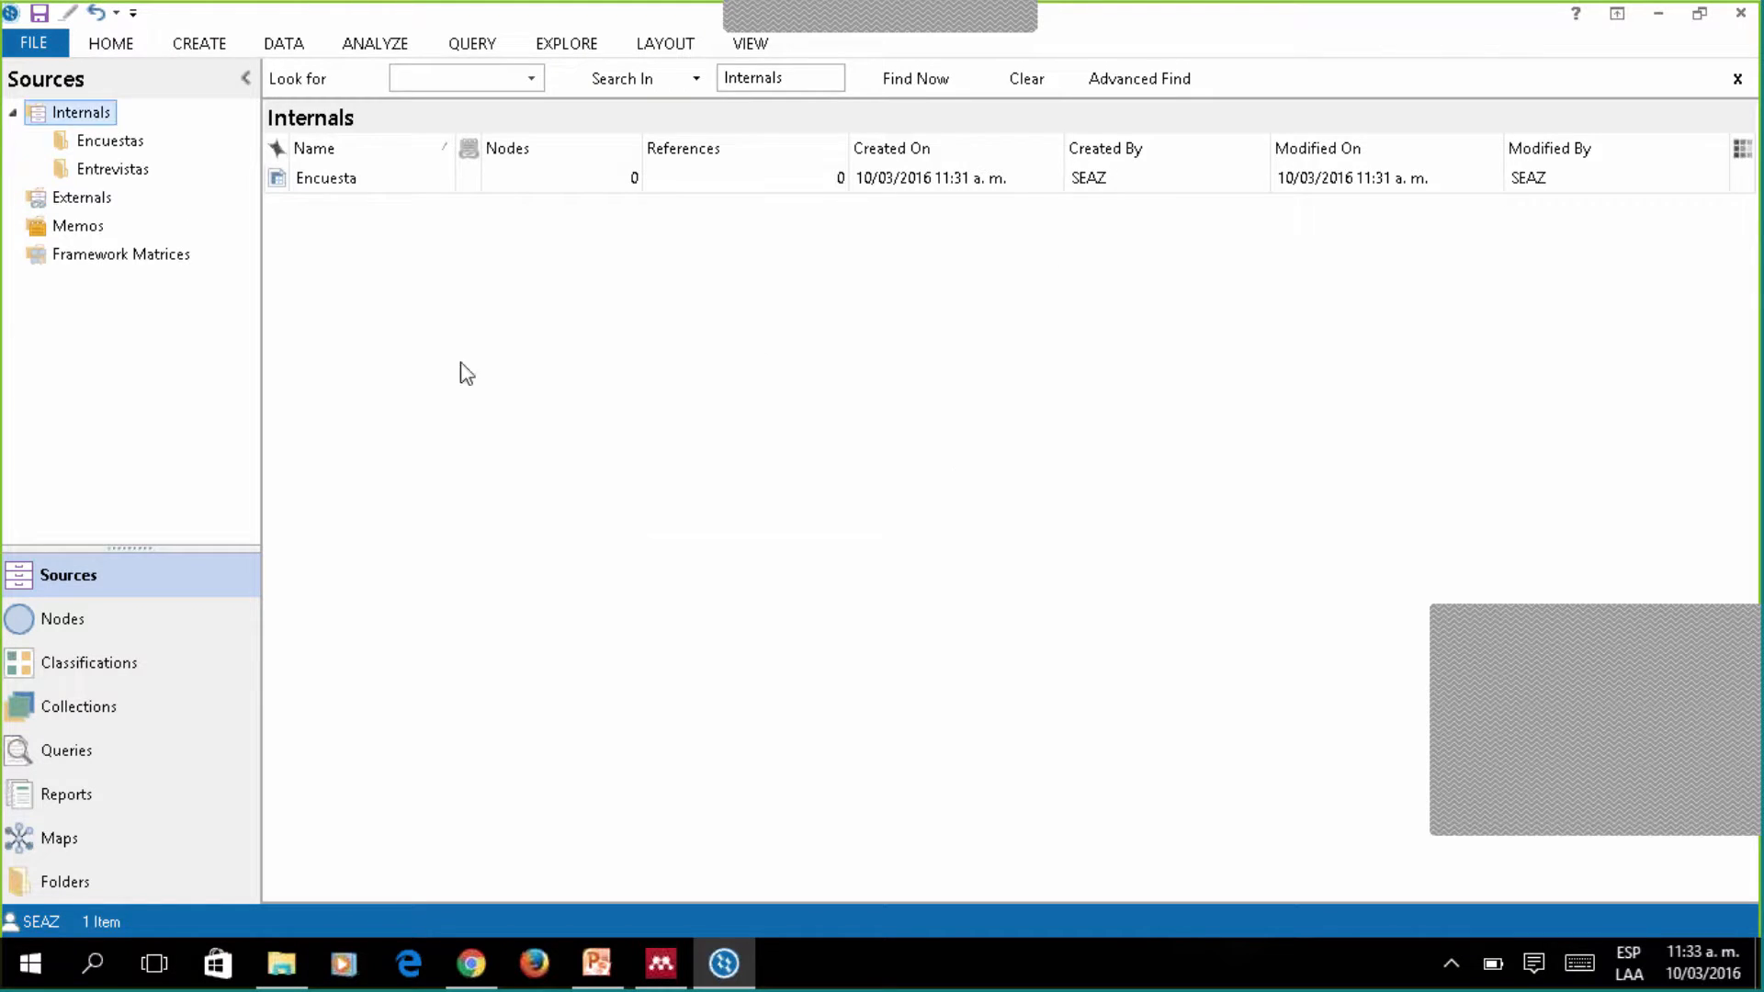
left_click(324, 179)
left_click_drag(315, 181, 143, 162)
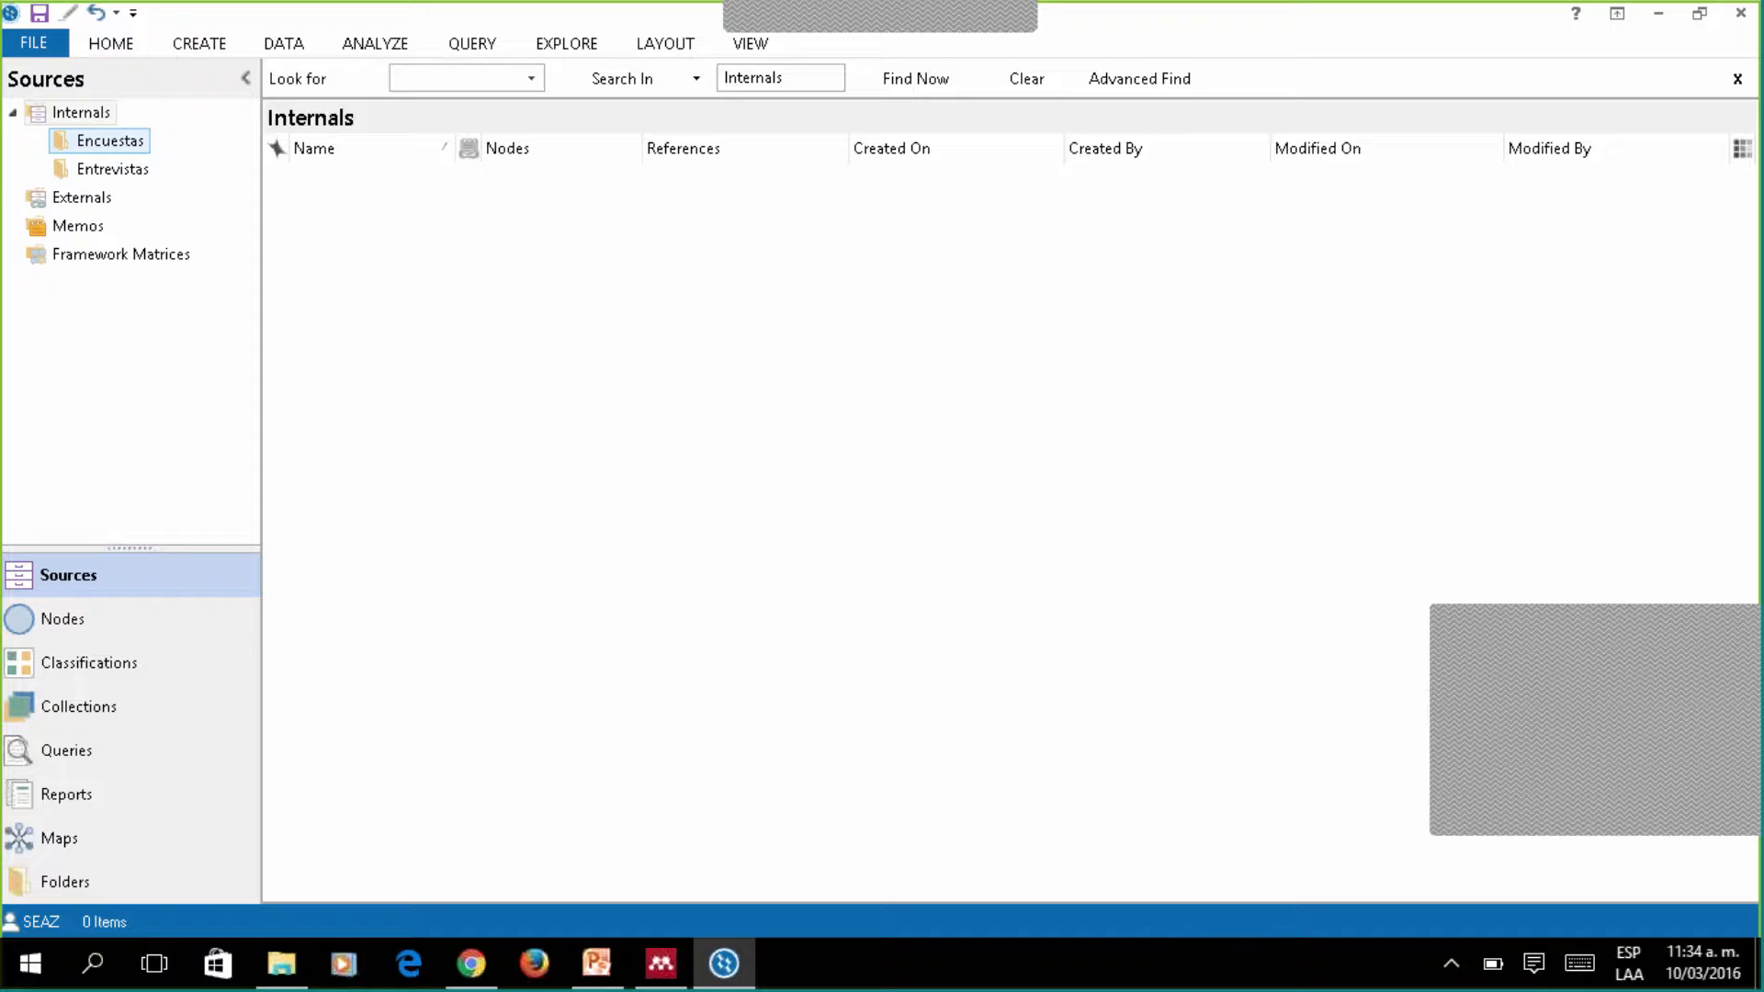
left_click(82, 114)
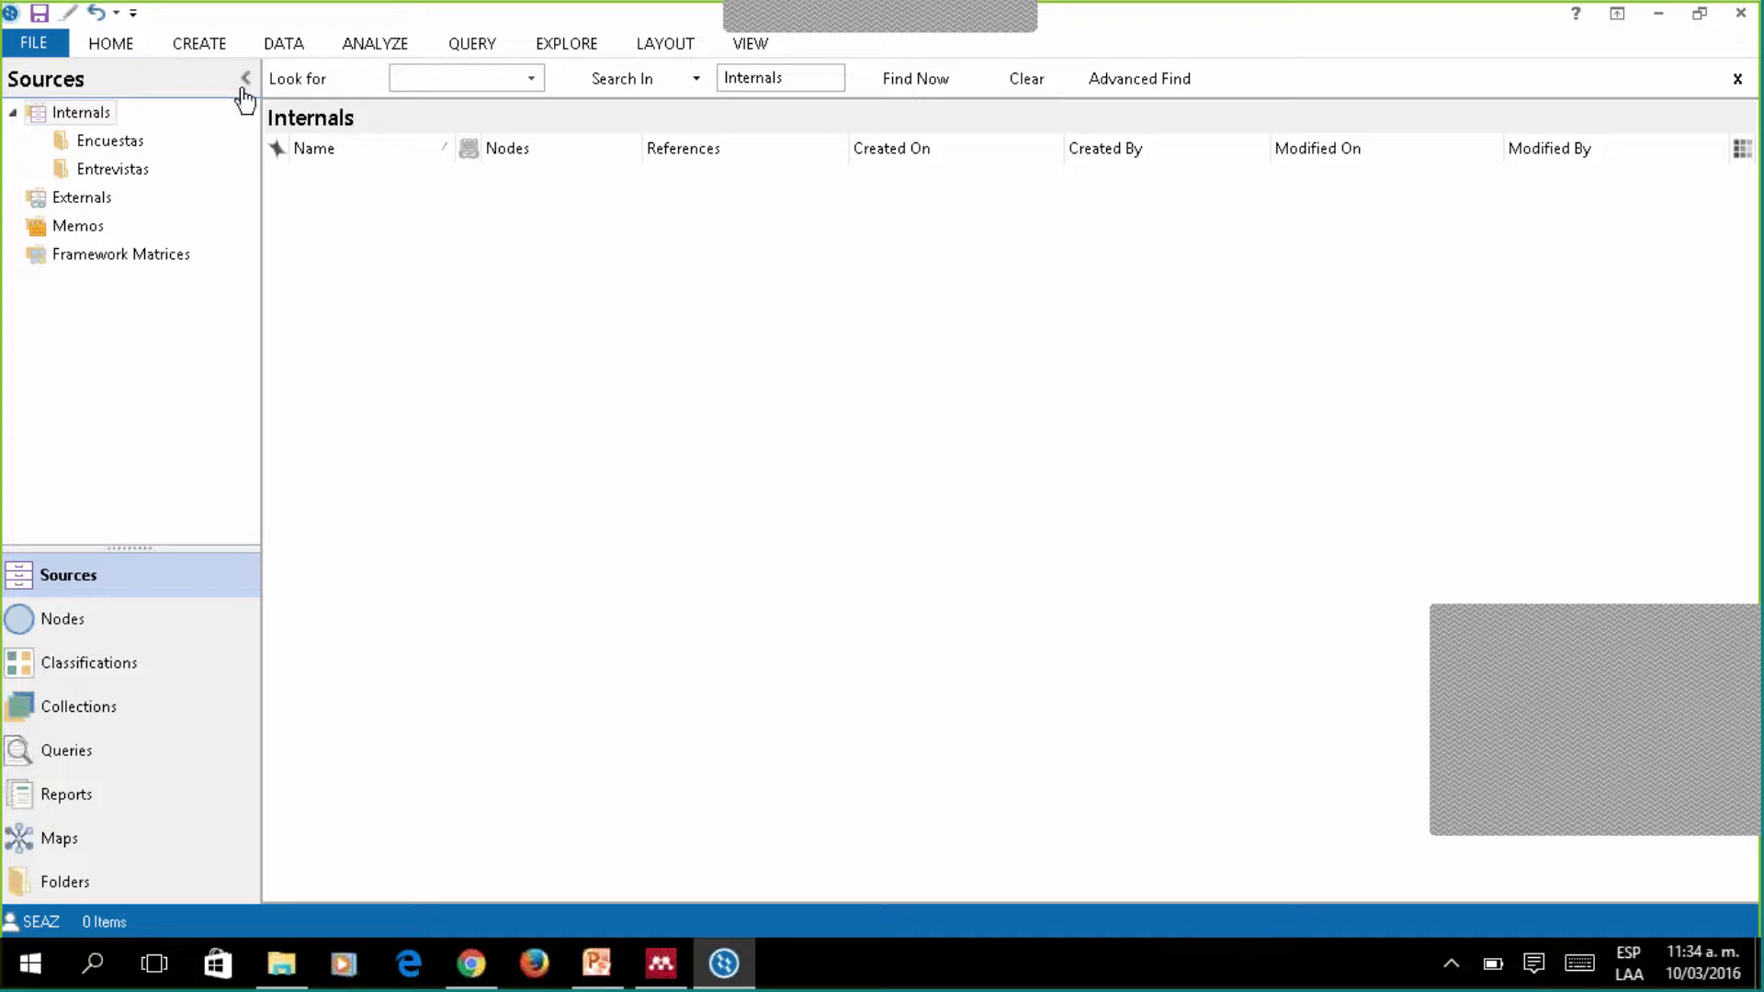
Create a case classification by adding the predefined Person classification to the project.
left_click(369, 50)
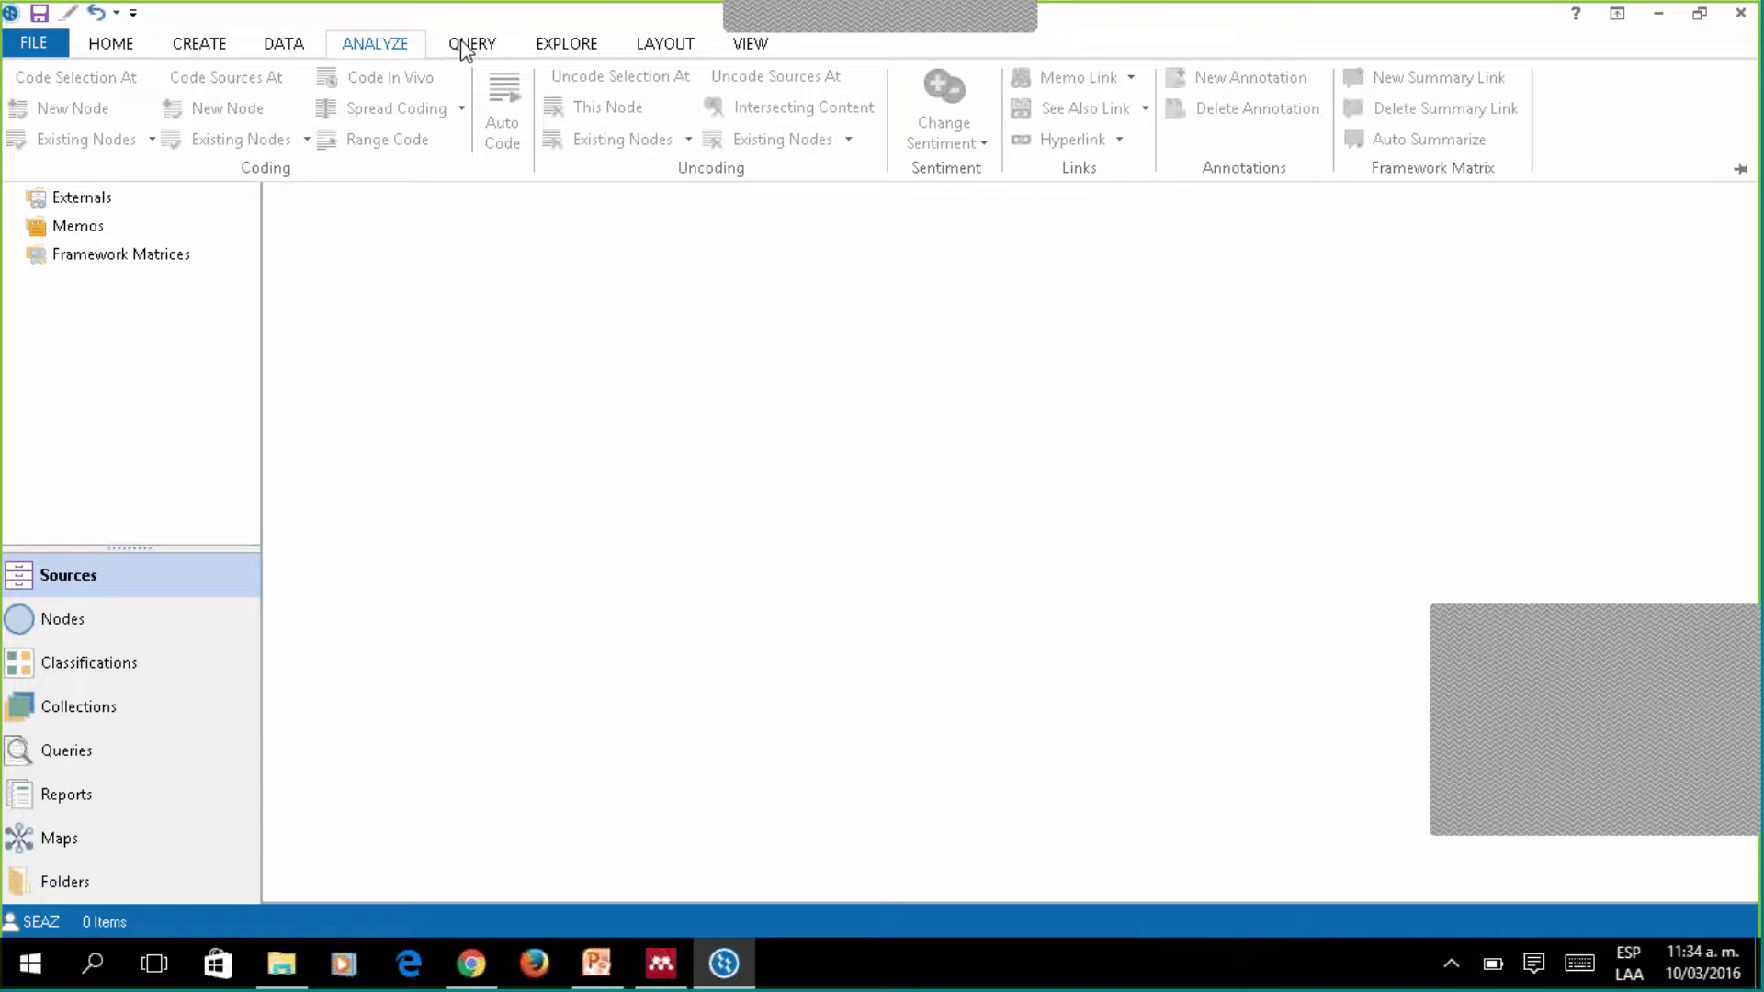
left_click(204, 50)
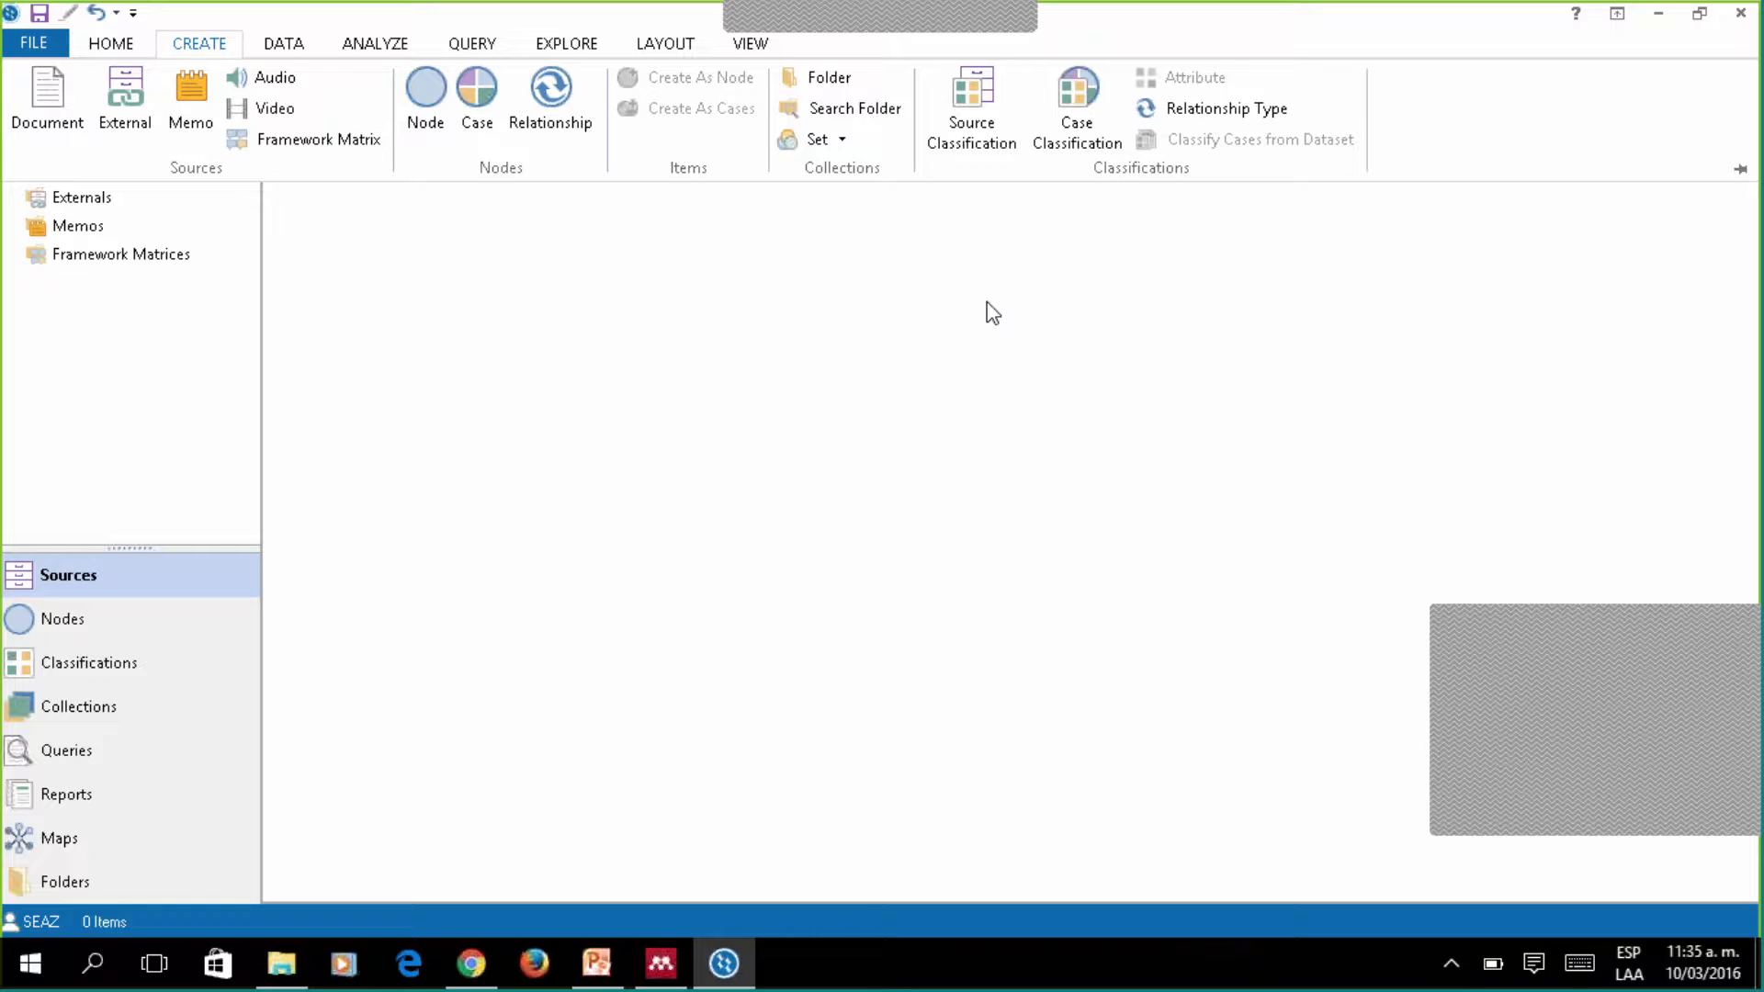
left_click(1094, 121)
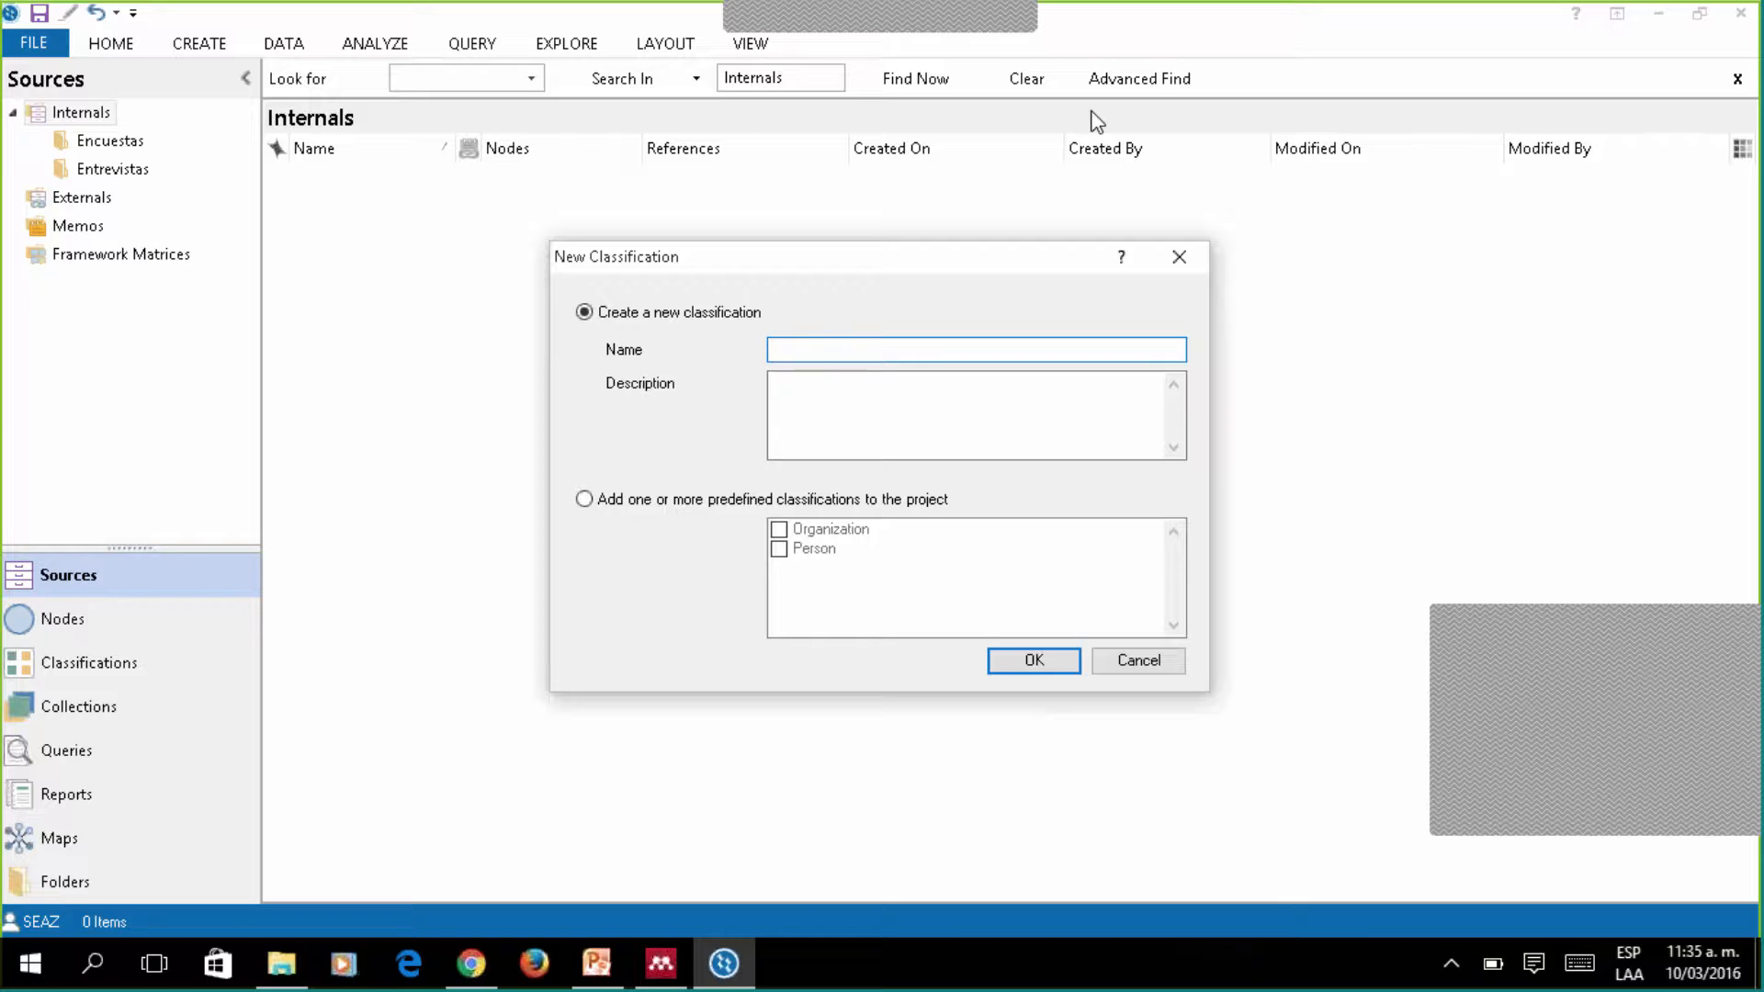
left_click(584, 500)
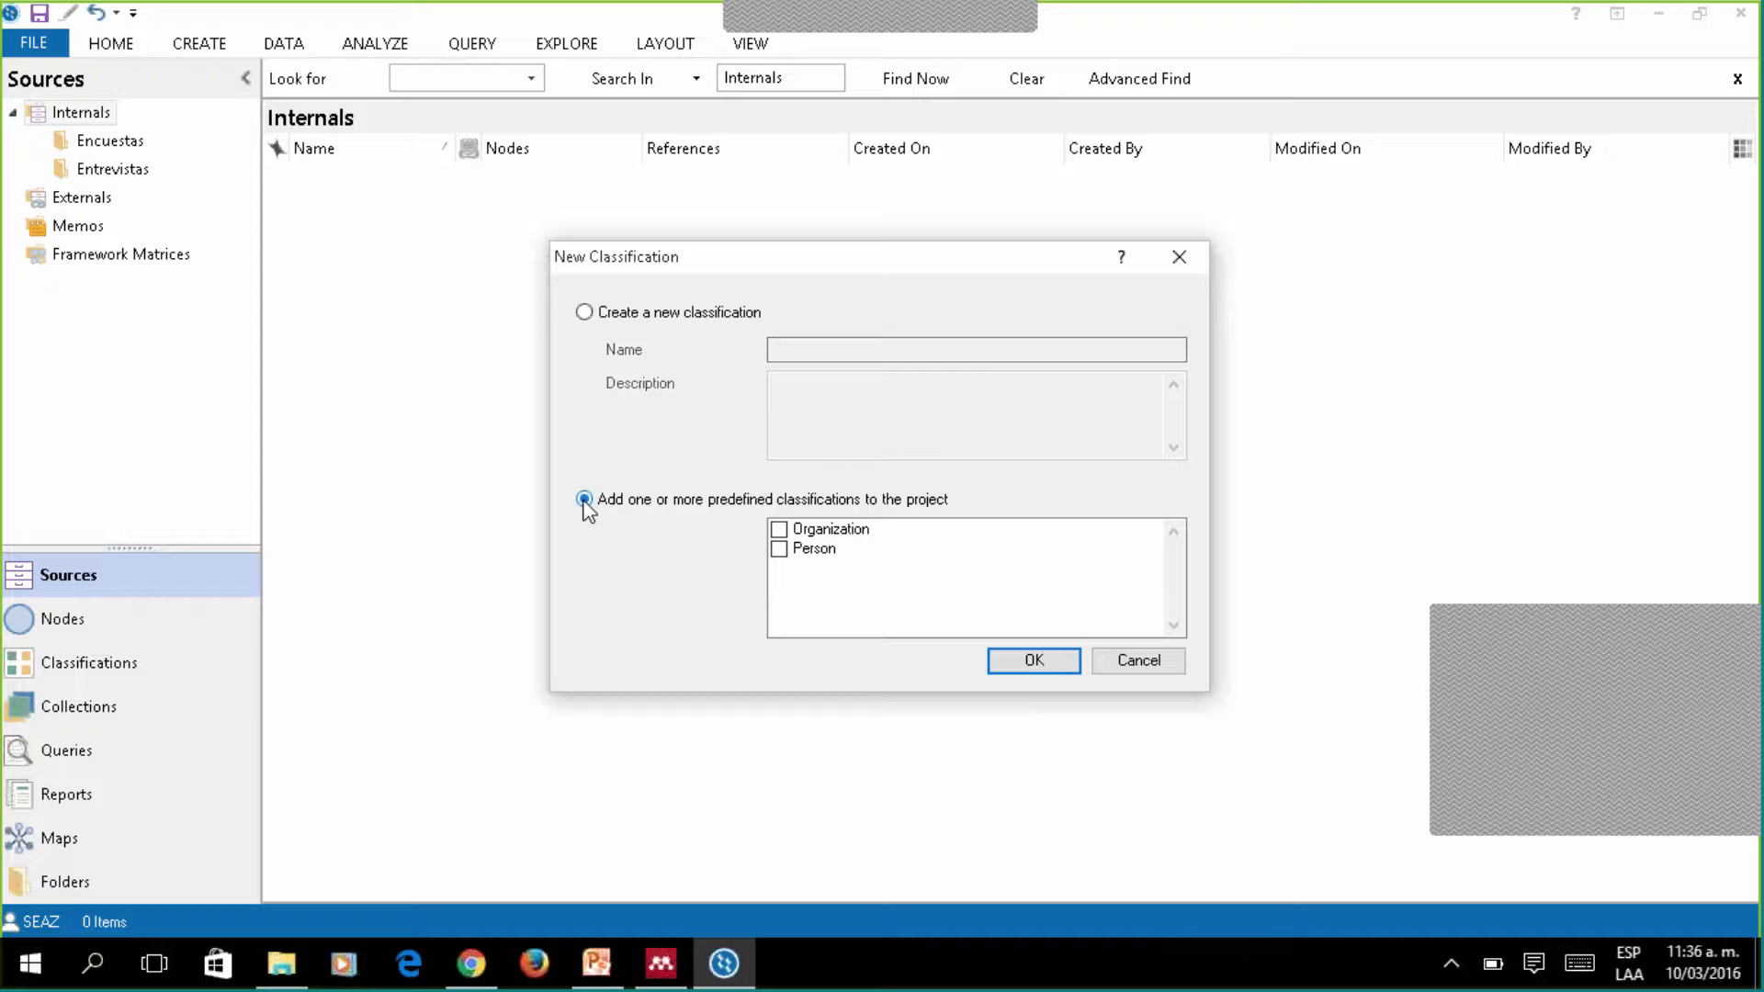
left_click(786, 555)
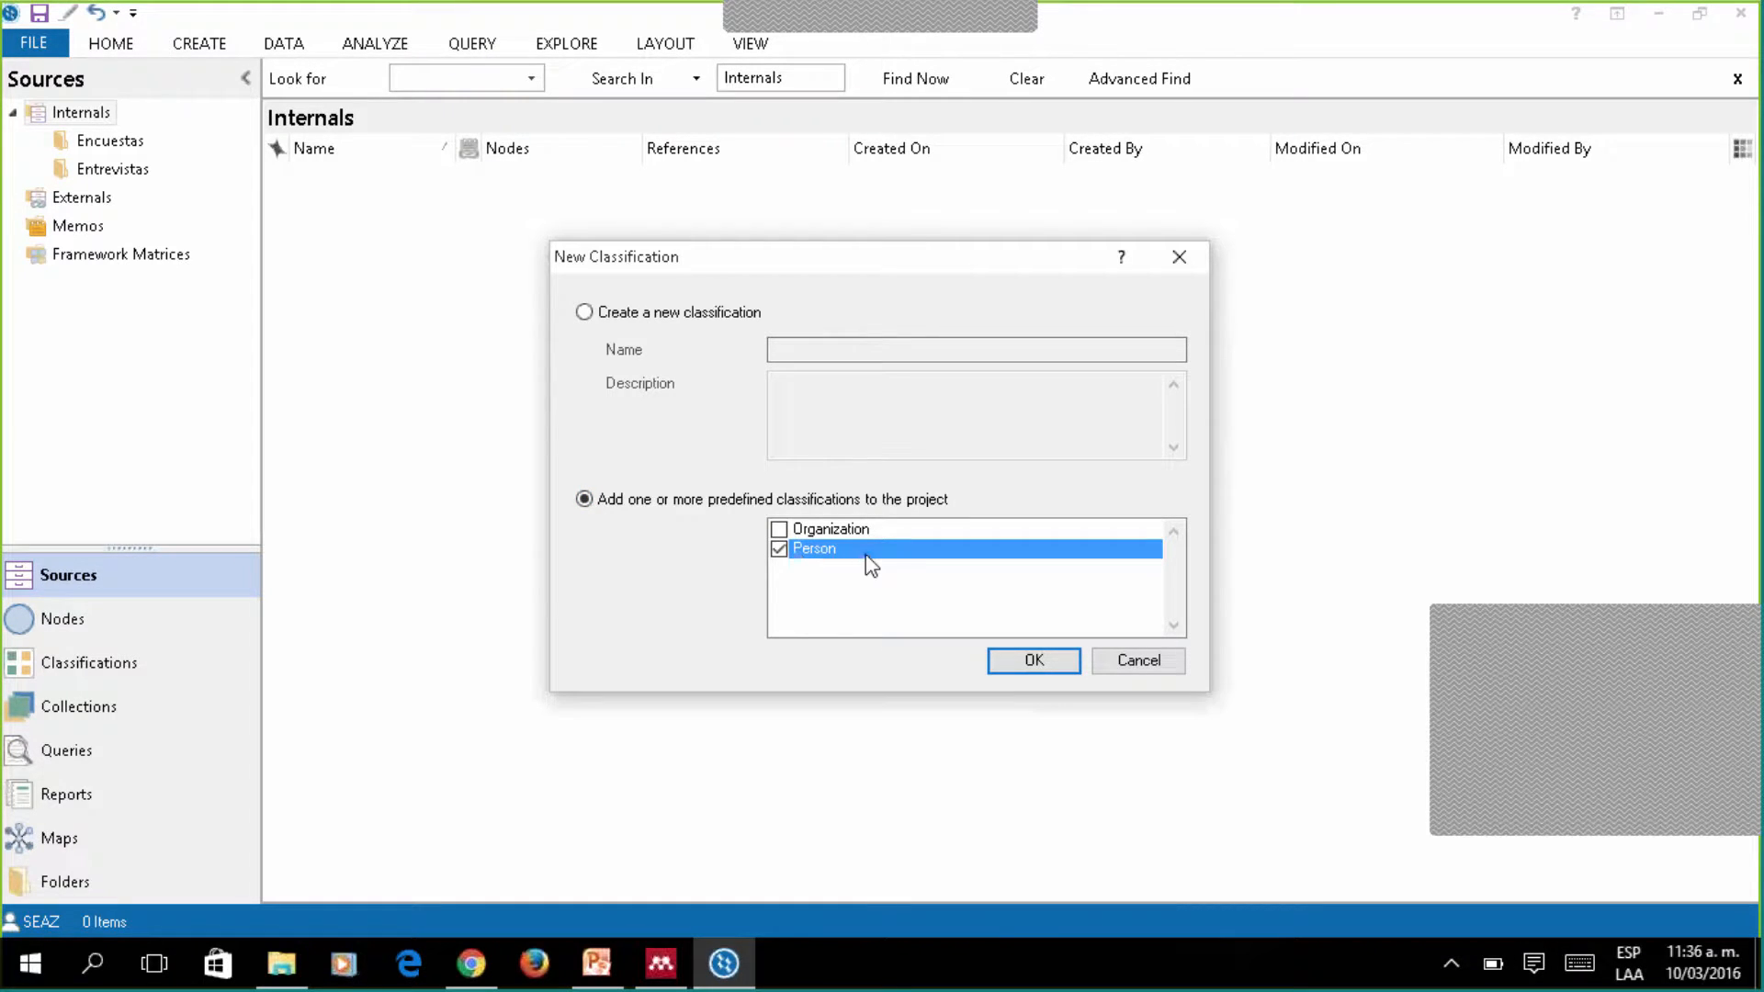
left_click(1008, 663)
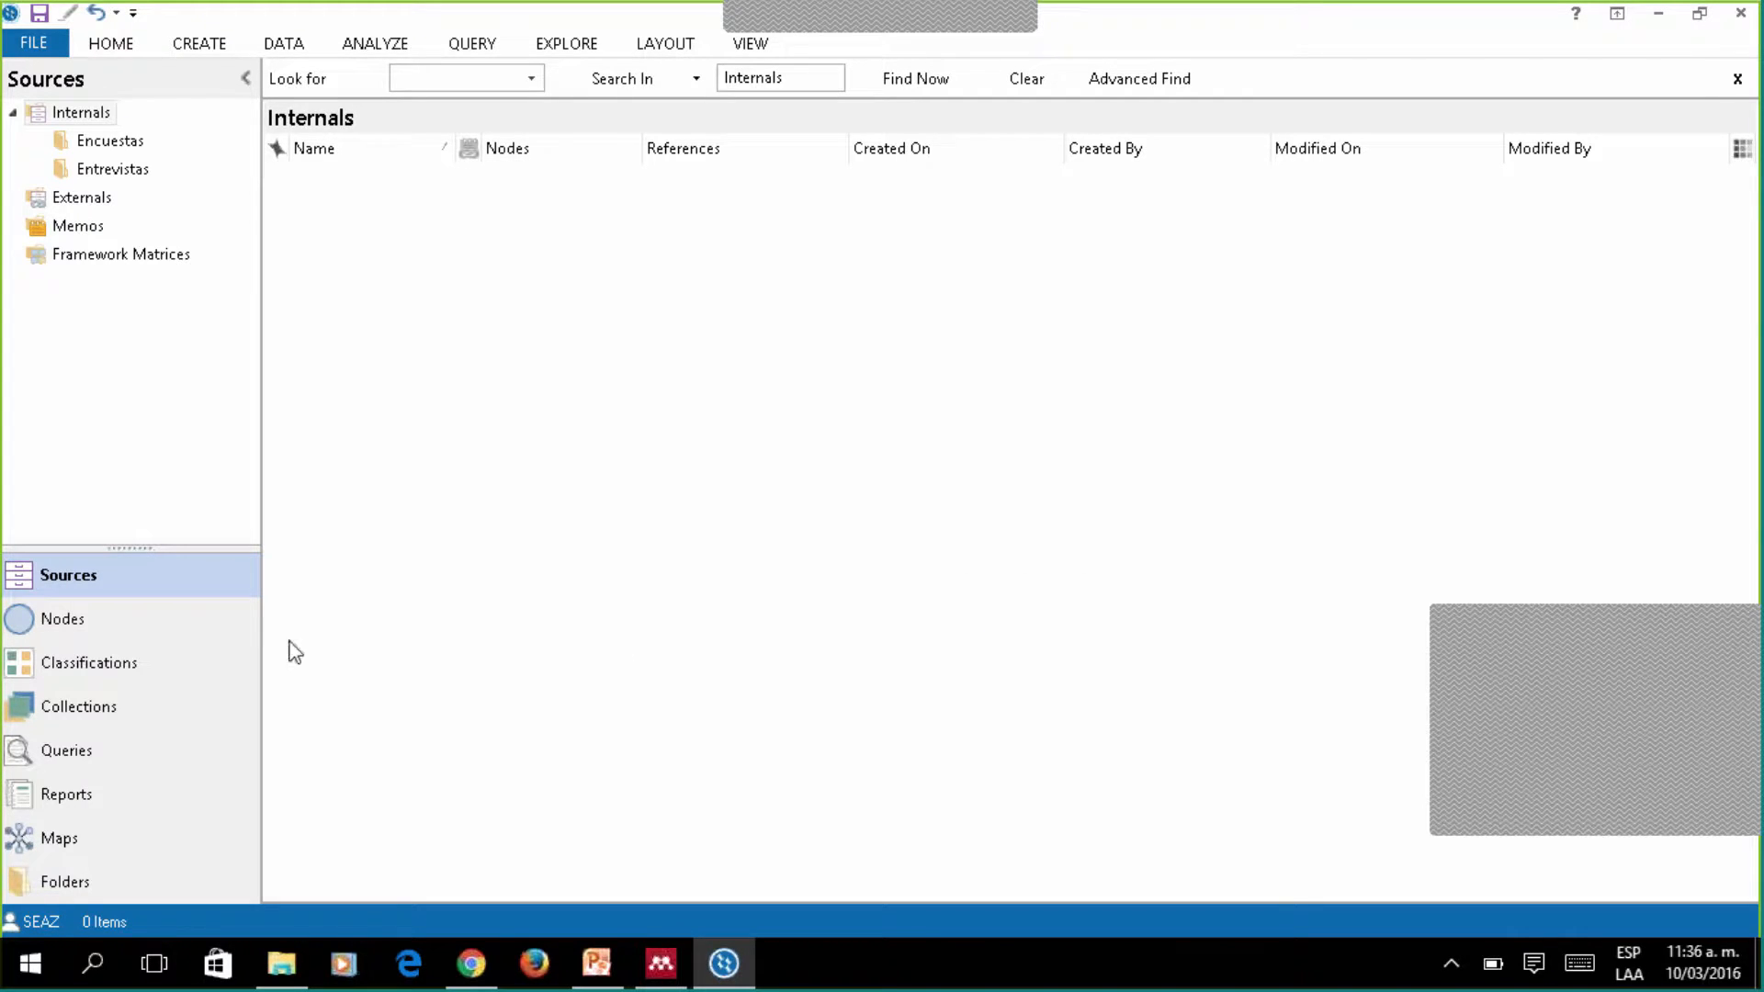
Look over the attributes of the Person classification among the case classifications.
left_click(84, 666)
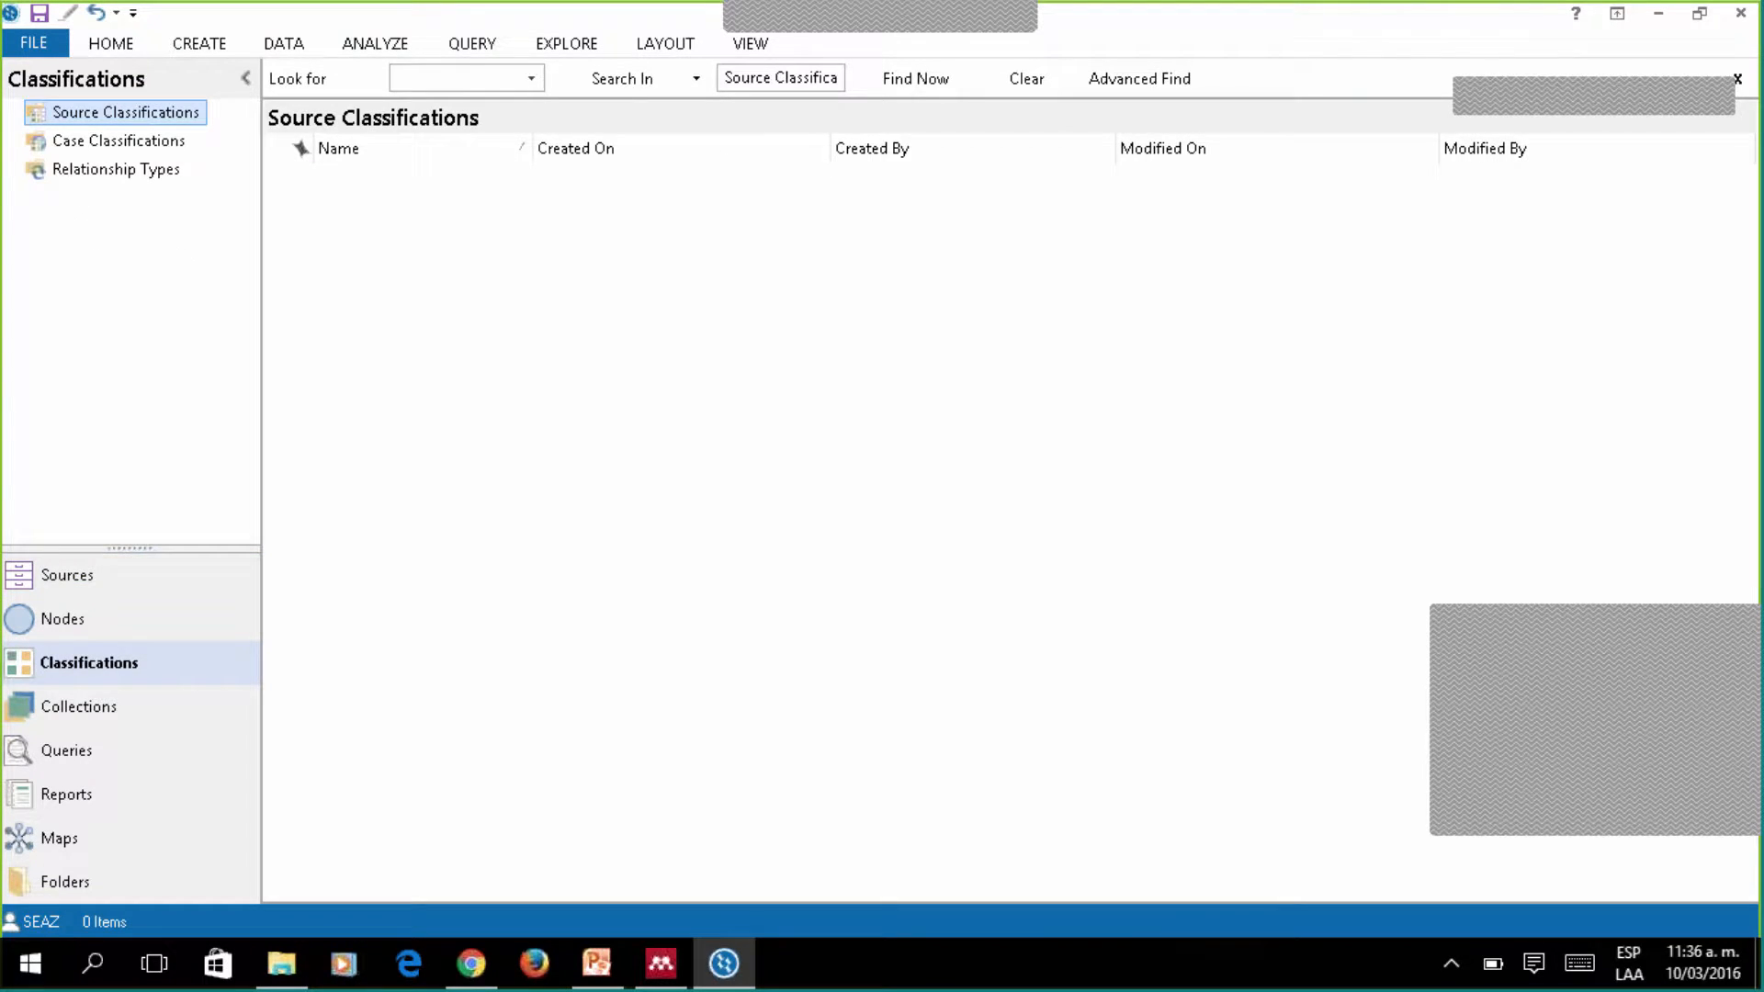
left_click(158, 143)
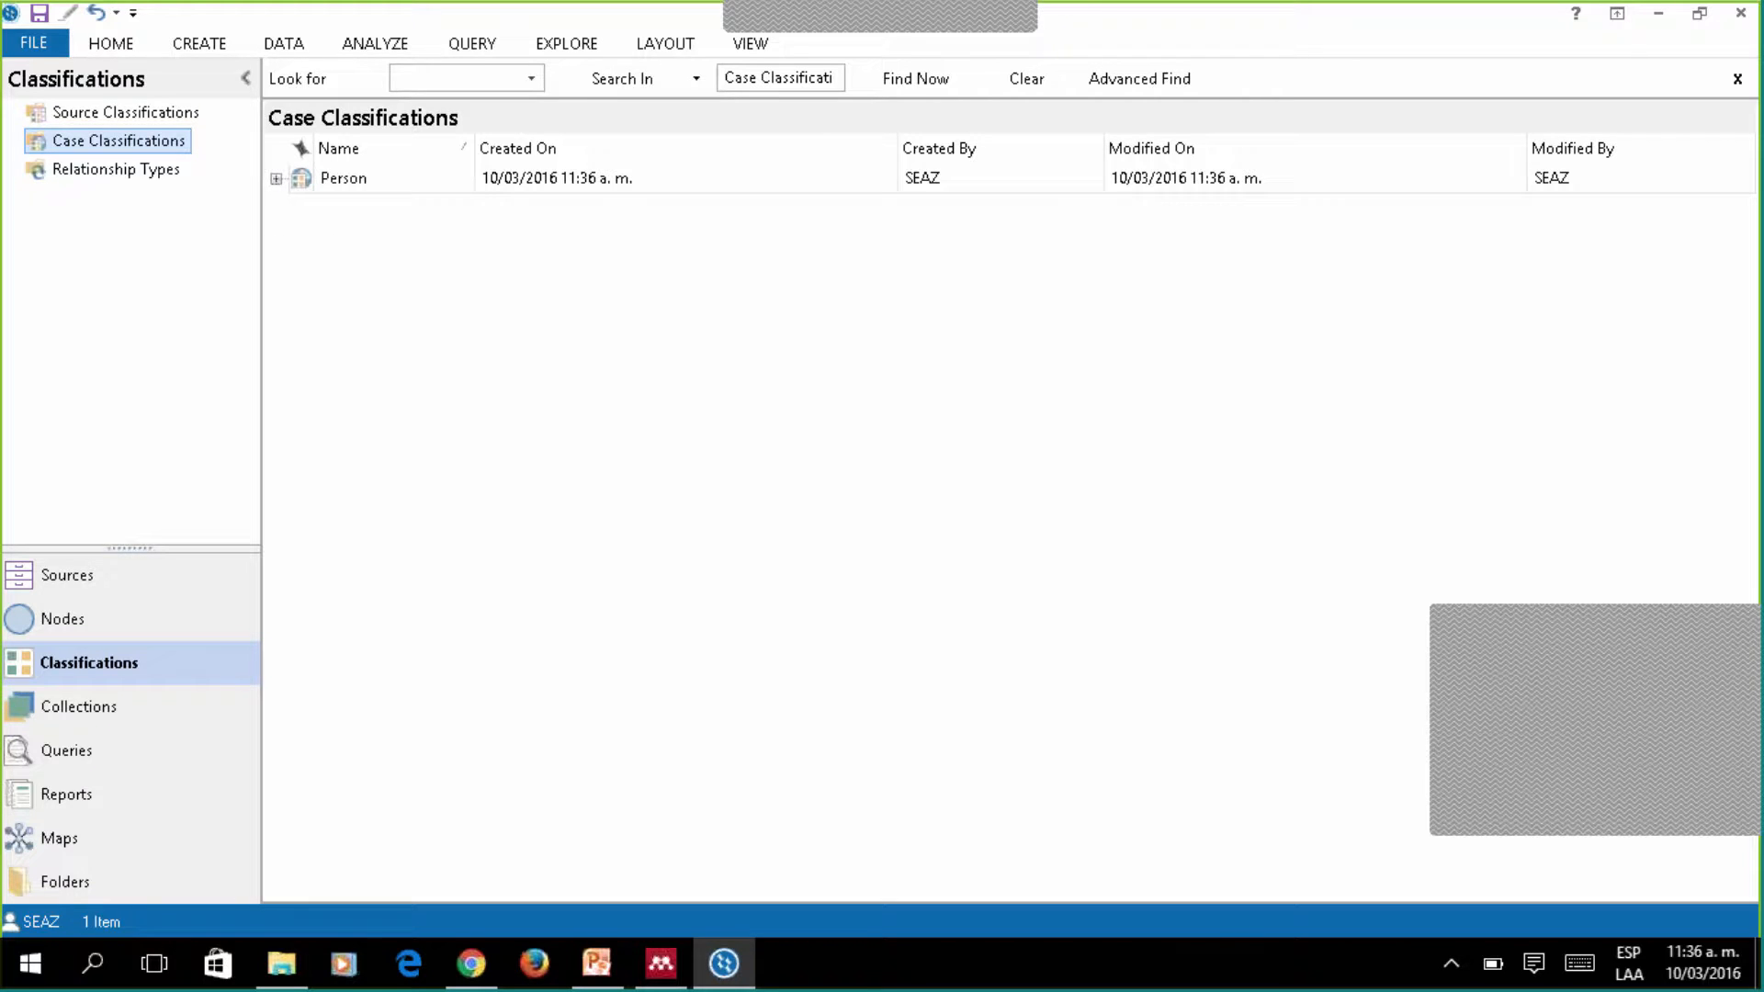
left_click(276, 179)
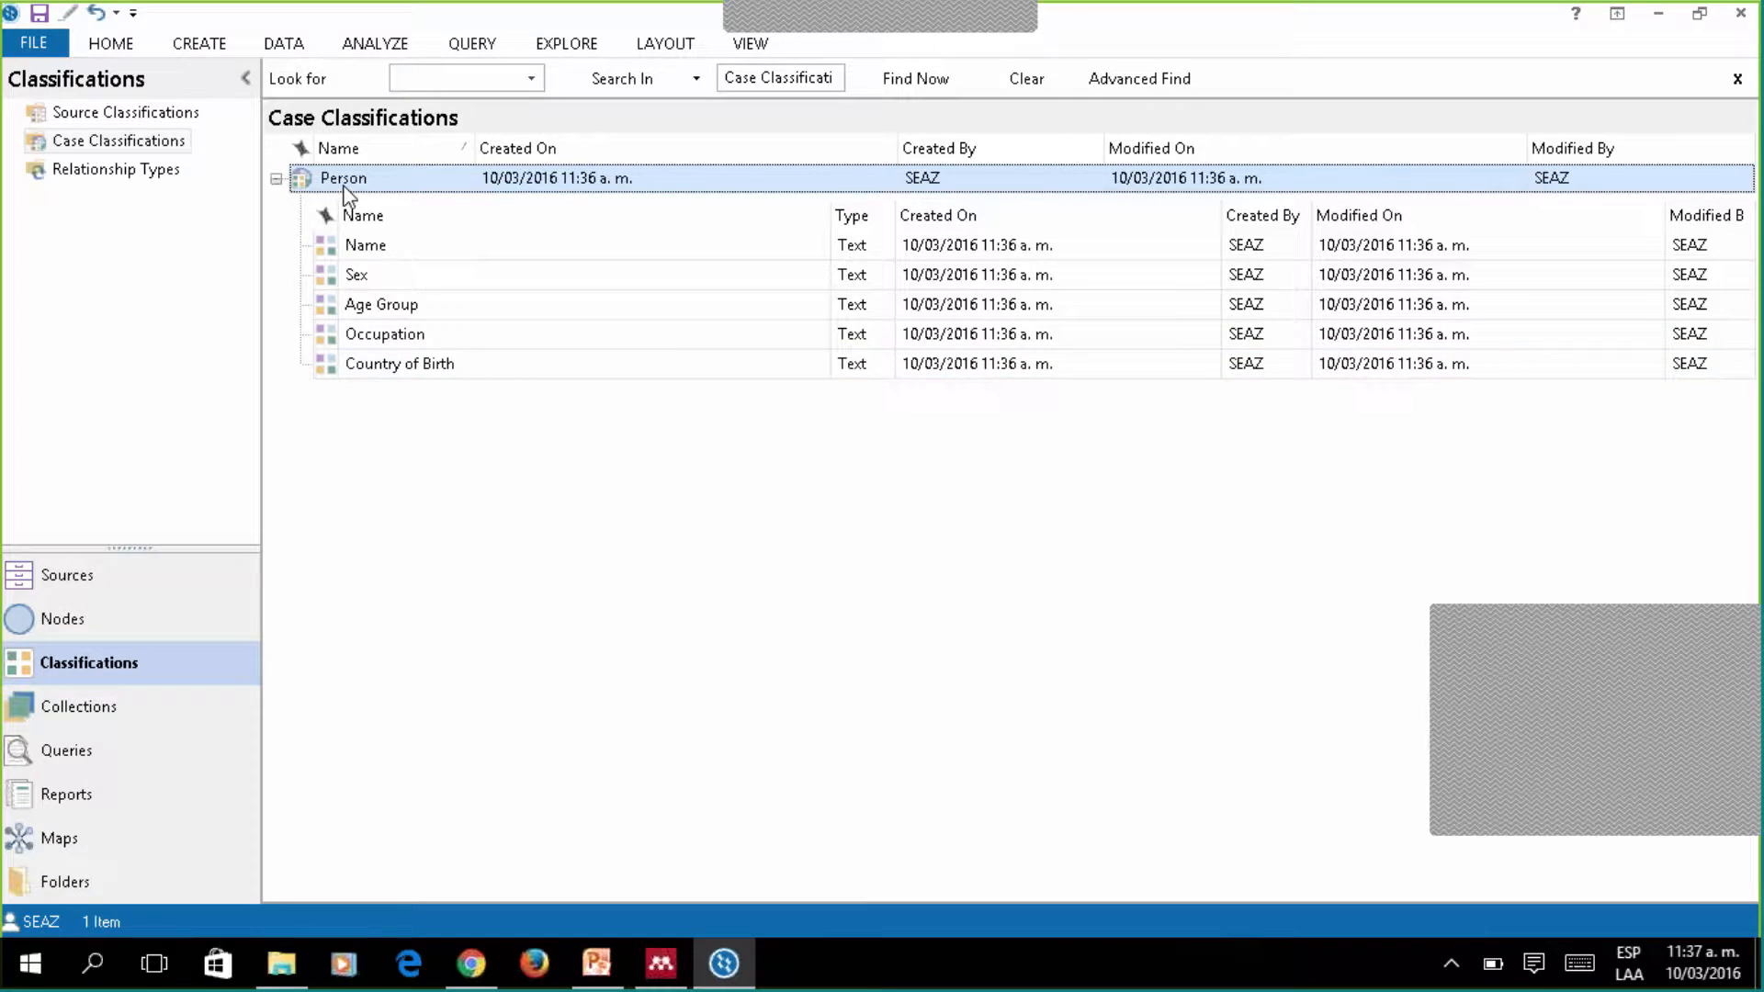
left_click(276, 178)
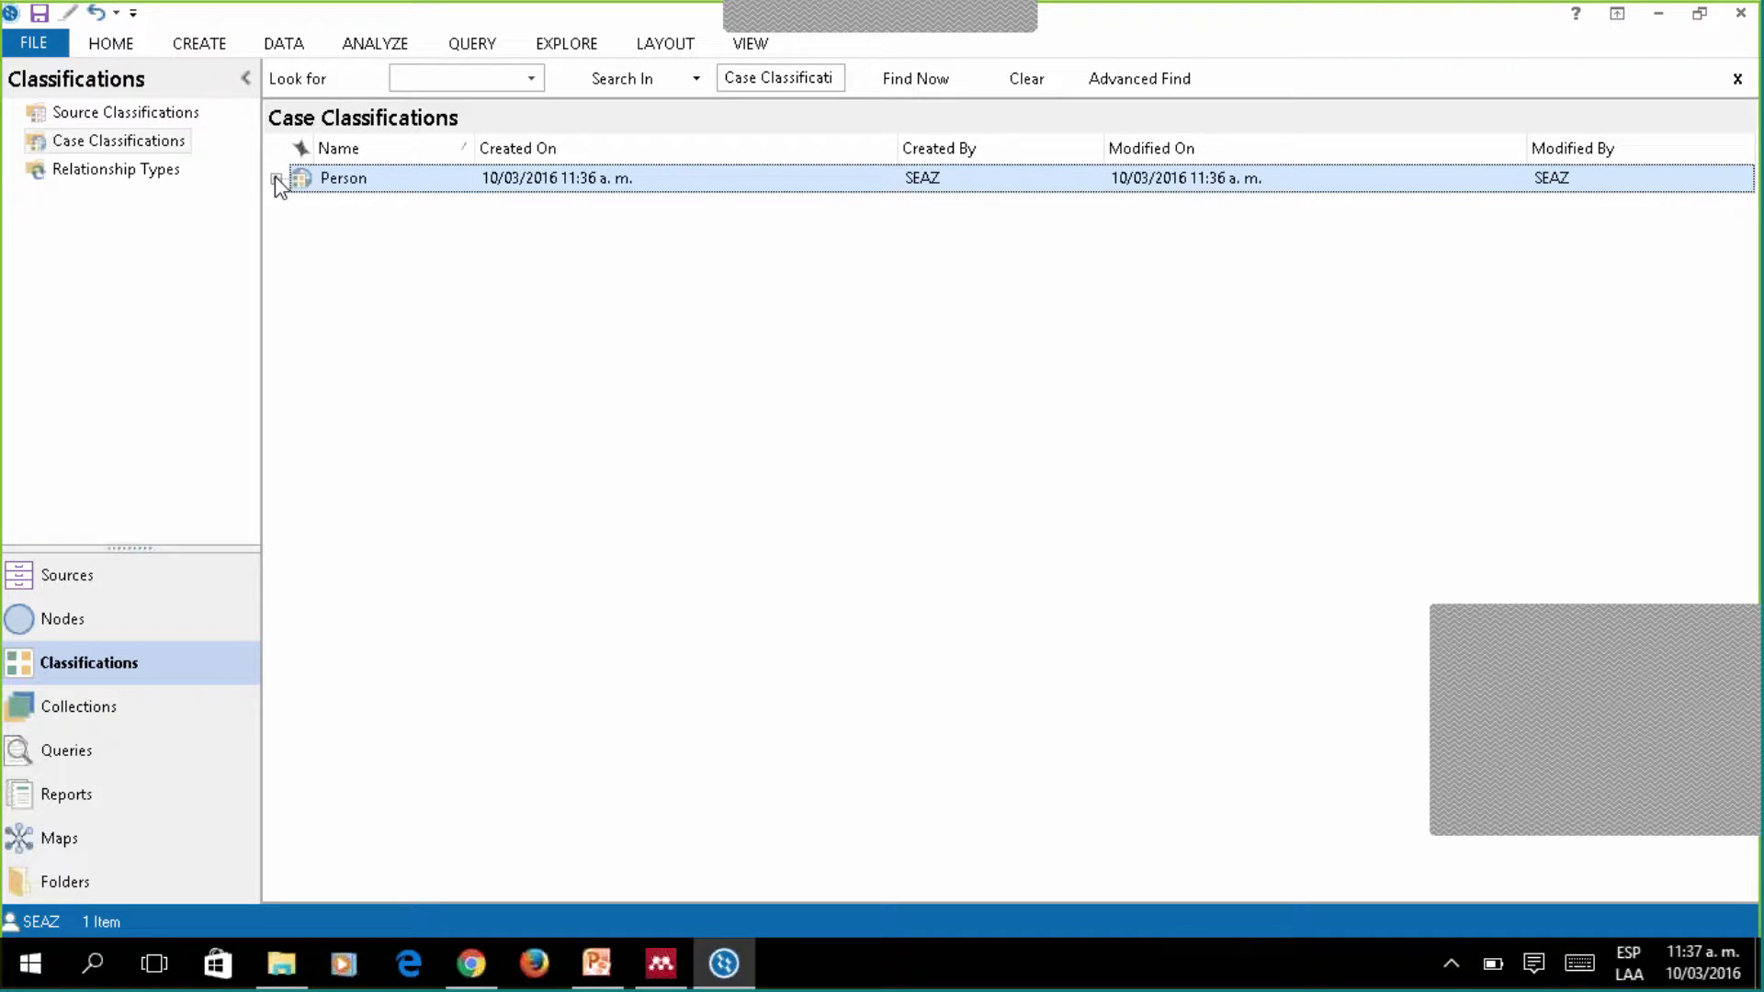
Start a new text attribute for the Person classification and name it "Lugar de trabajo".
right_click(333, 187)
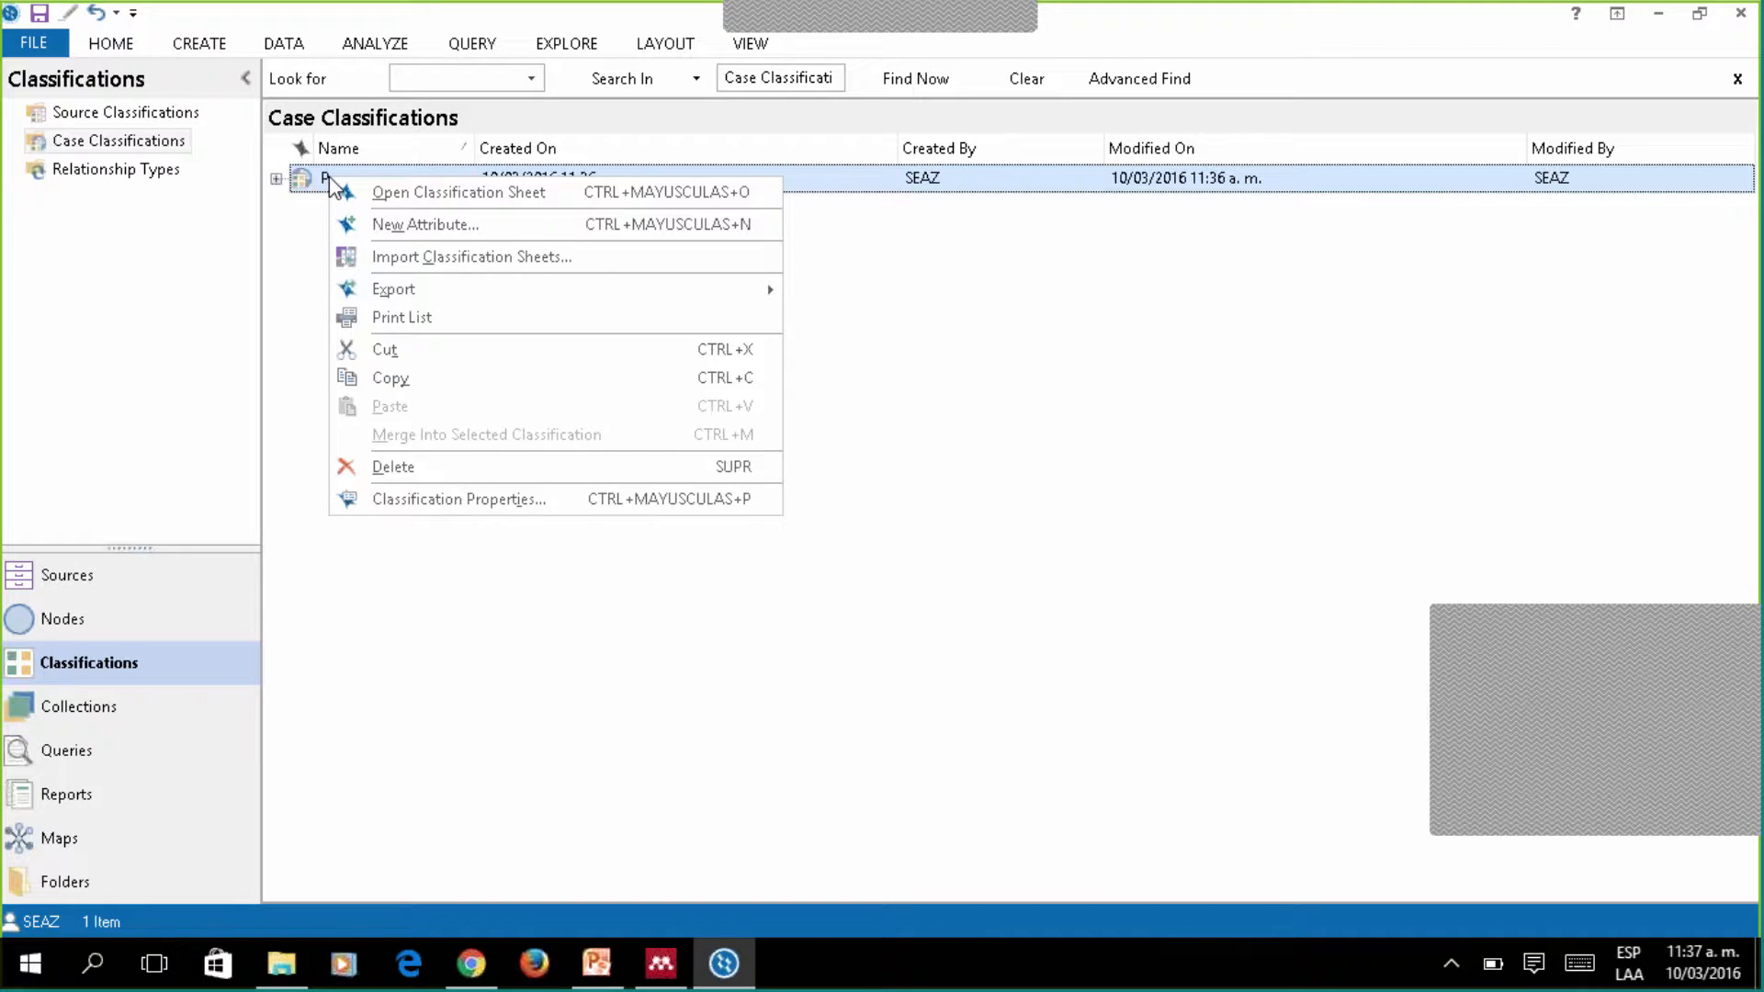
left_click(414, 234)
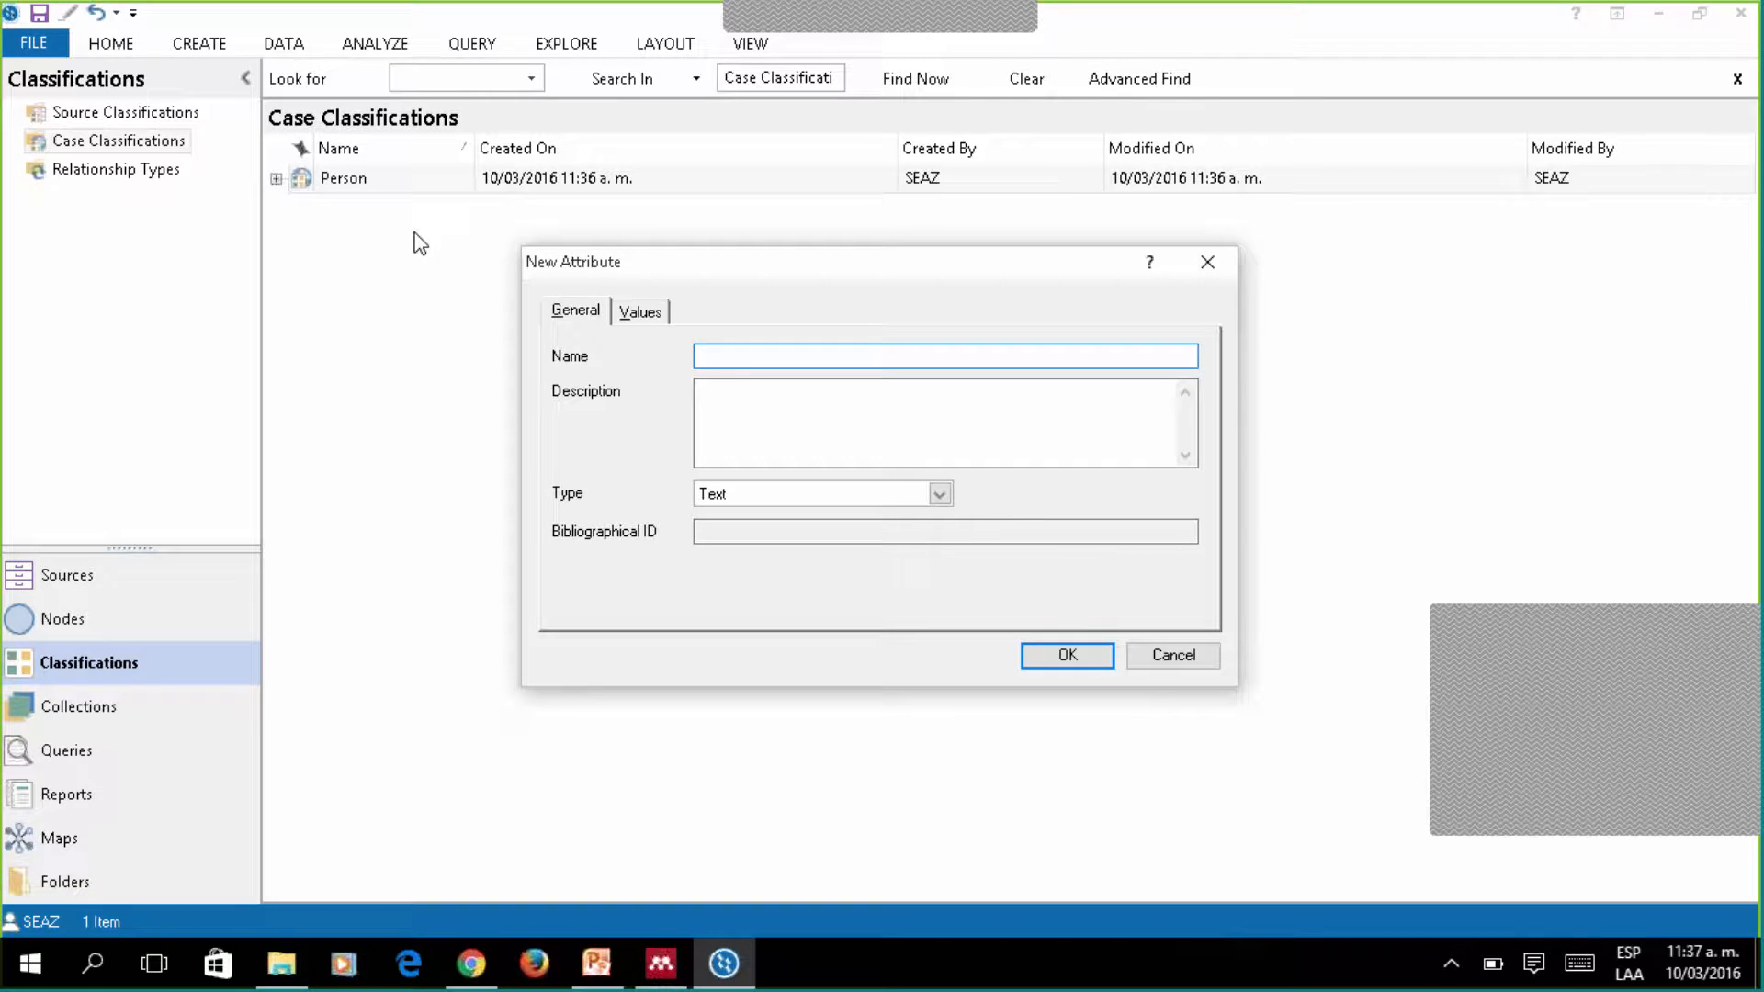
type("Lugar")
key("BackSpace")
key("BackSpace")
key("BackSpace")
key("BackSpace")
key("BackSpace")
key("BackSpace")
type("Lugar de trabajo")
Add the values Cundinamarca, Santander, Choco and Risaralda to the Lugar de trabajo attribute and save it.
left_click(640, 313)
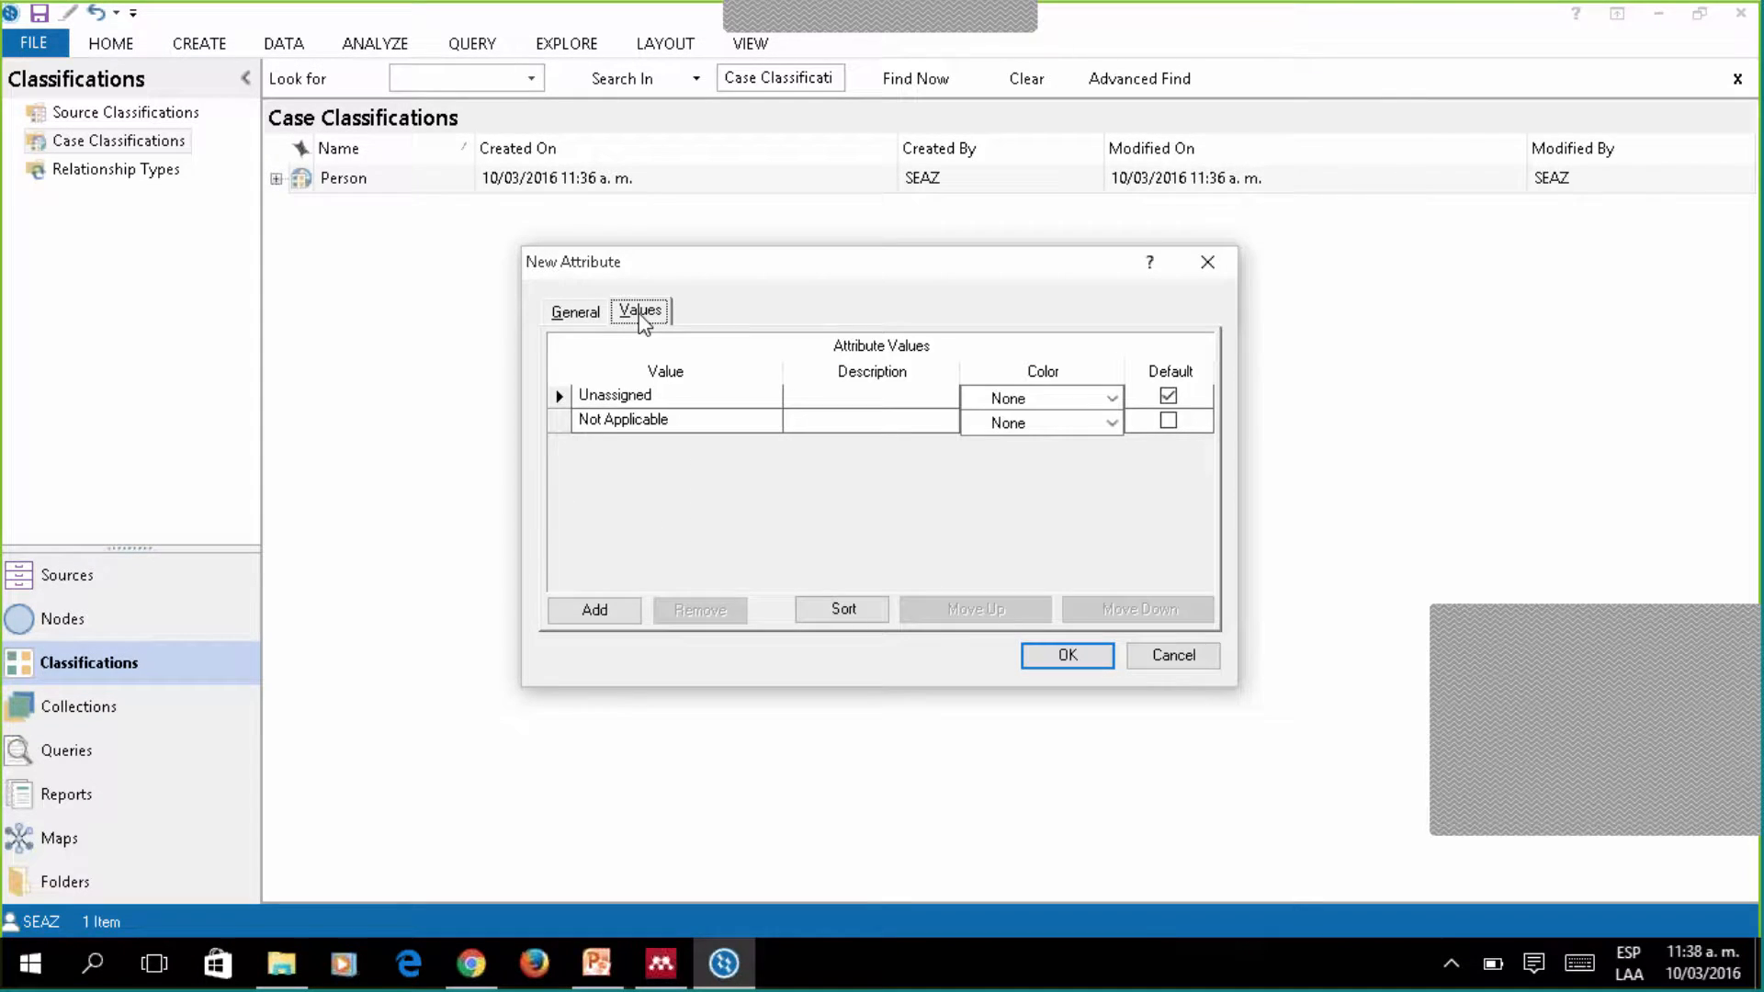
left_click(579, 312)
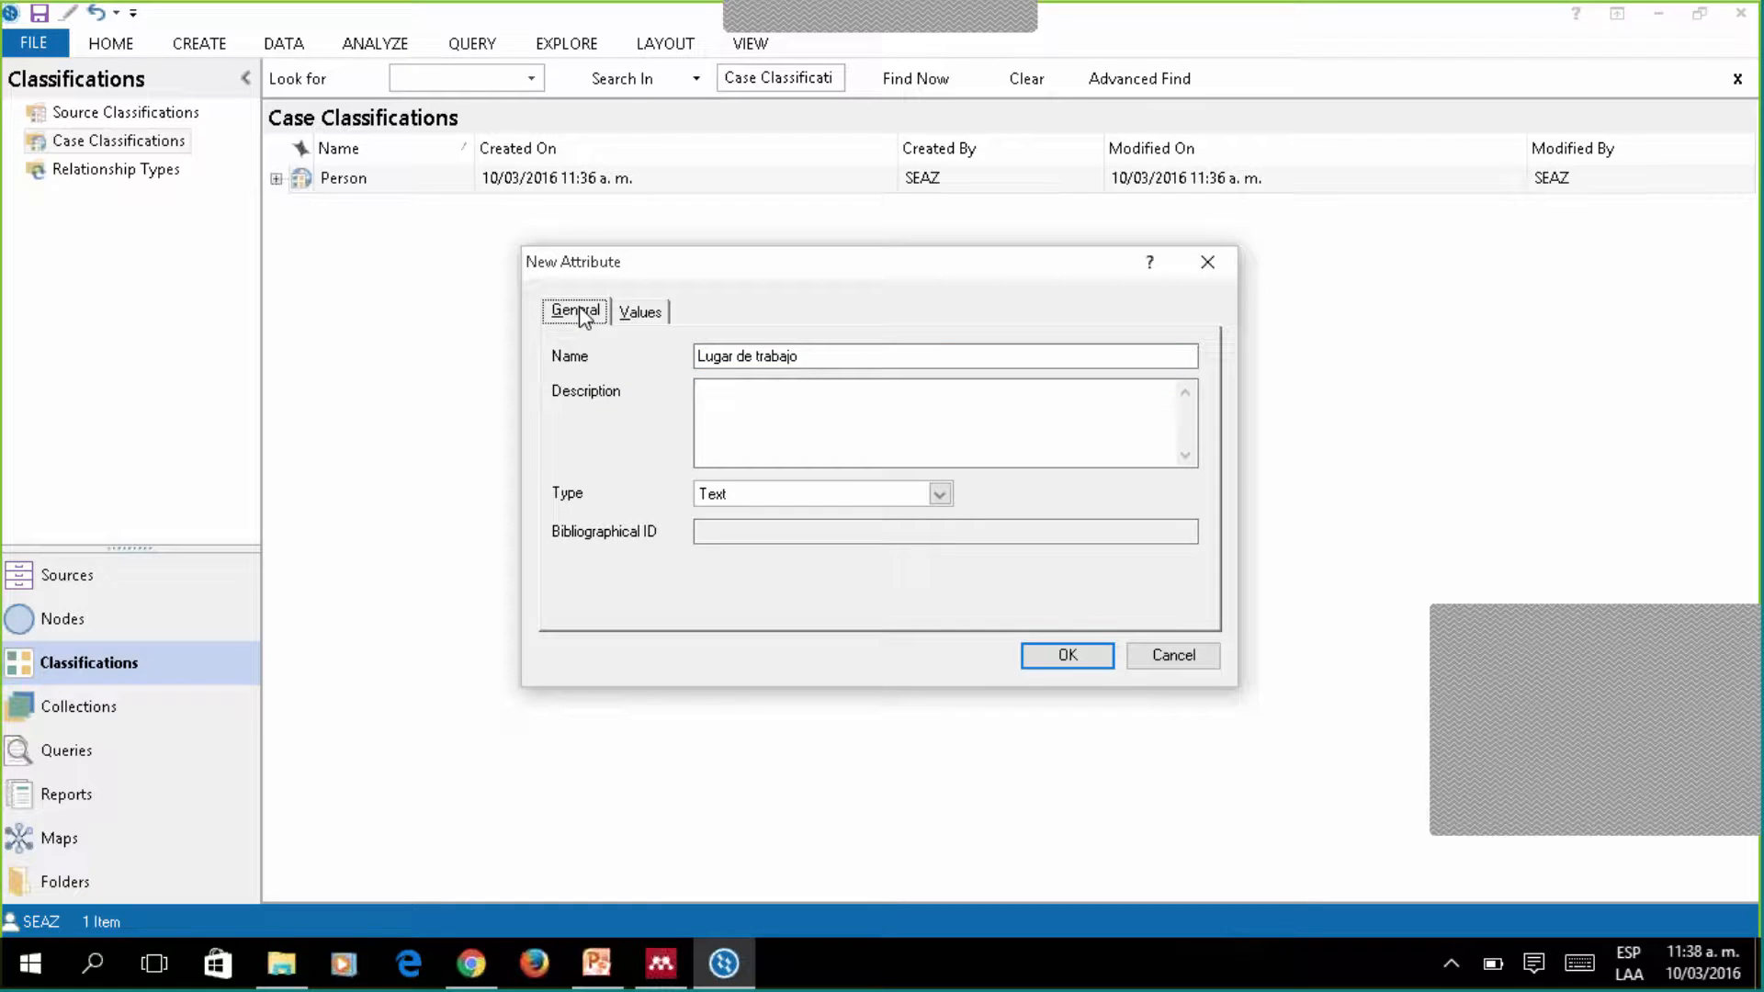
left_click(641, 315)
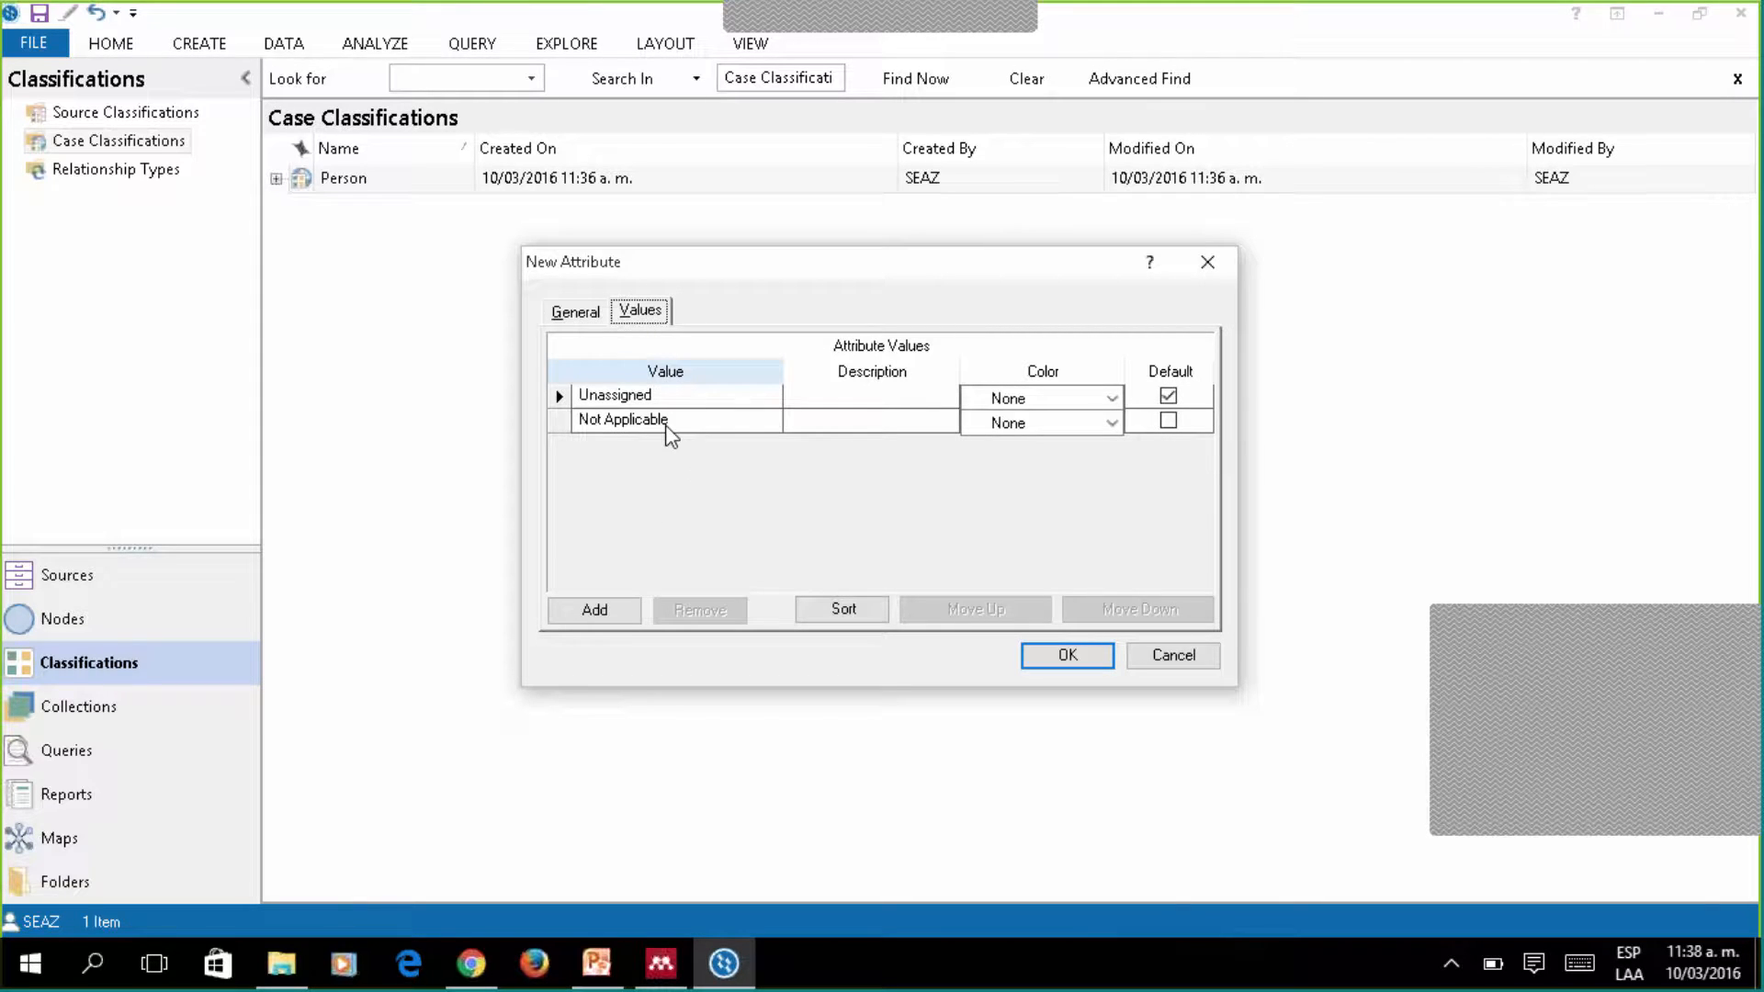
left_click(594, 611)
type("Cundinamarca")
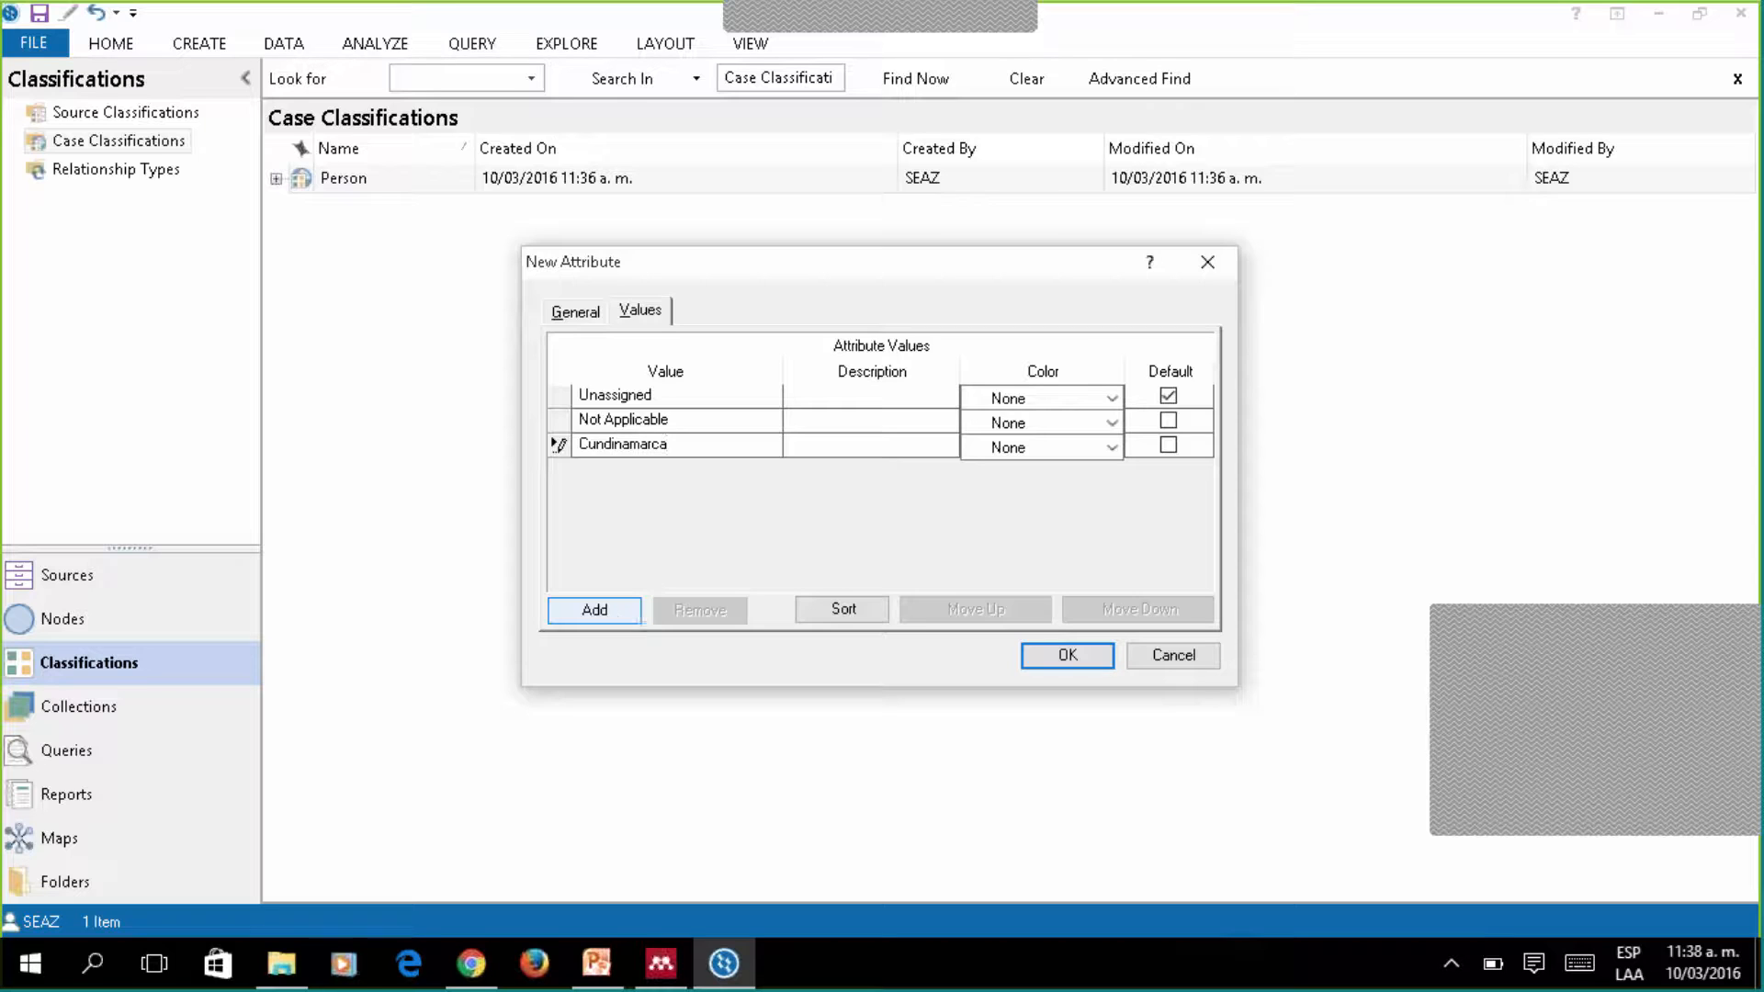
left_click(596, 611)
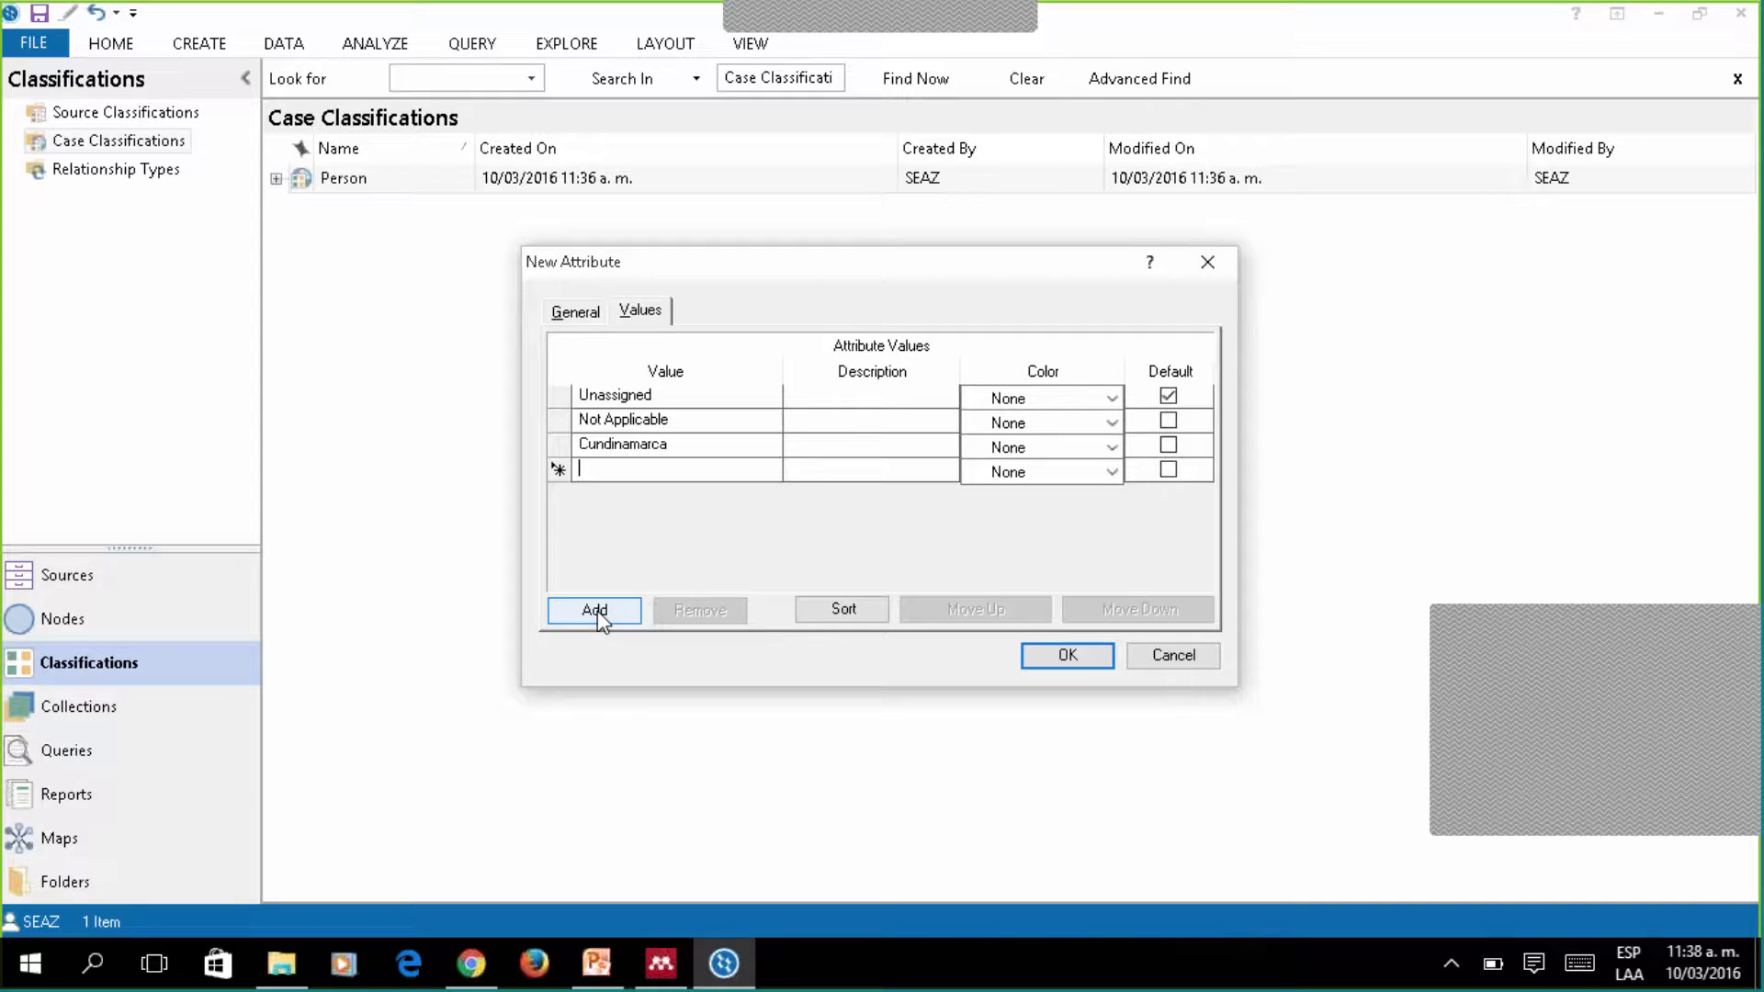
type("Santander")
left_click(613, 616)
left_click(614, 619)
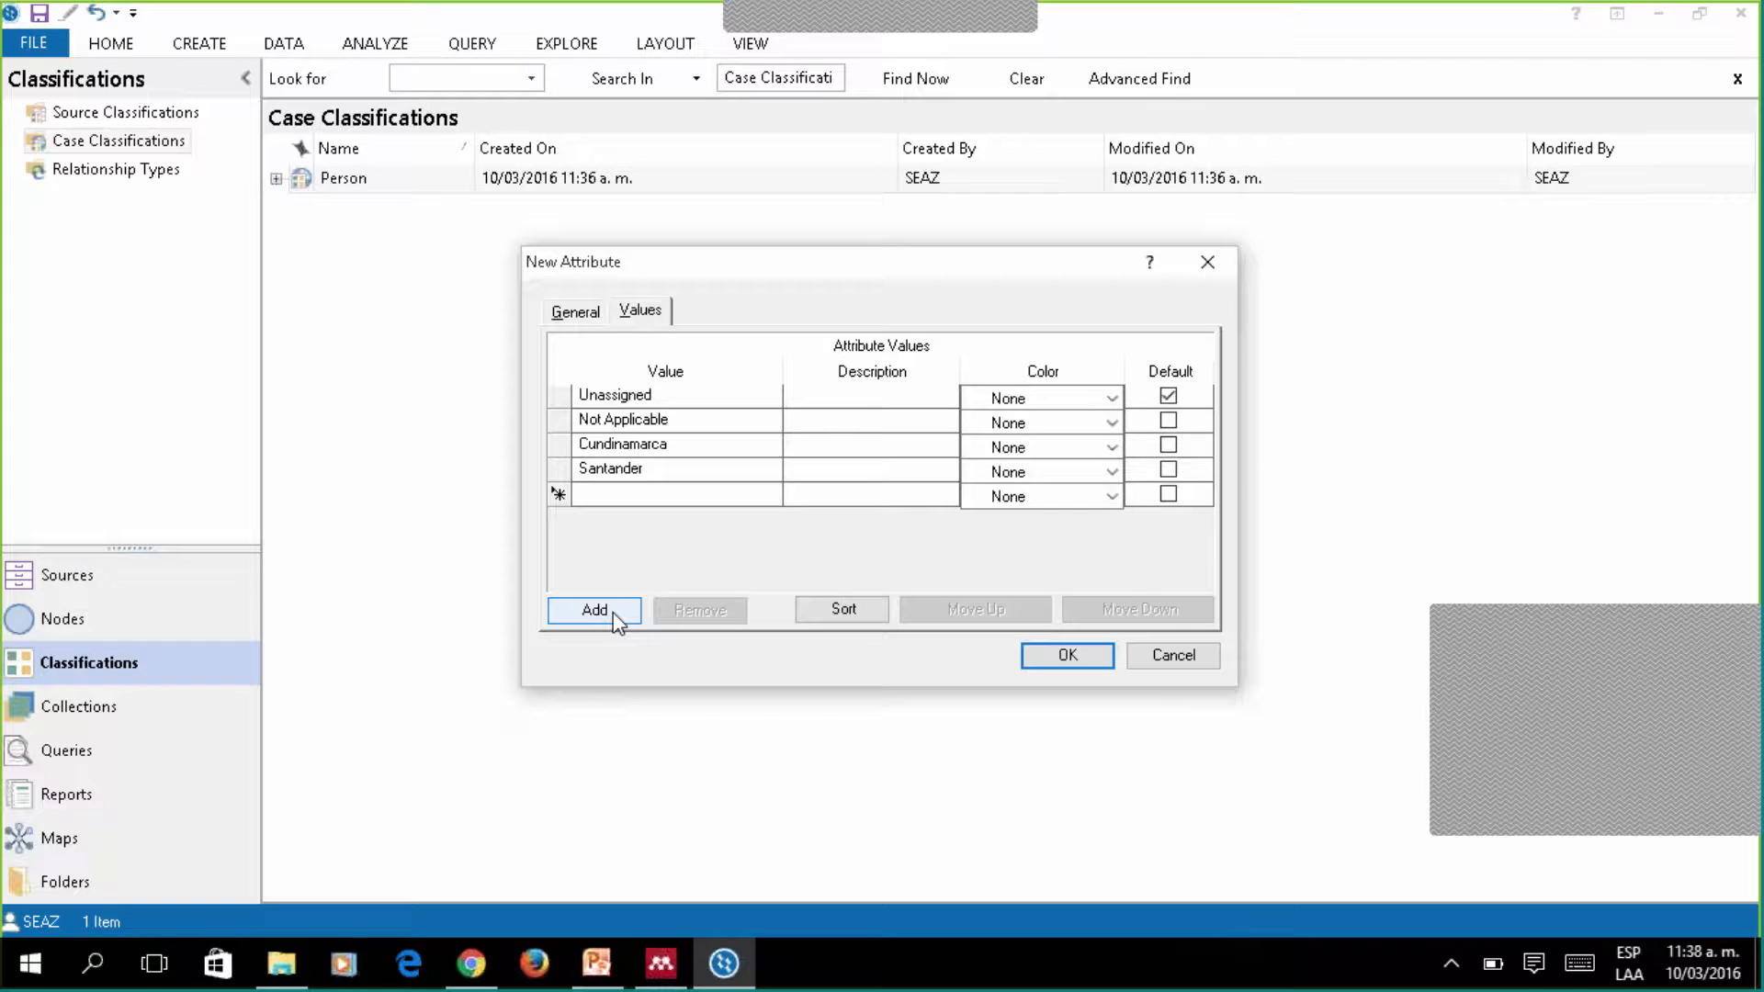
type("Choco")
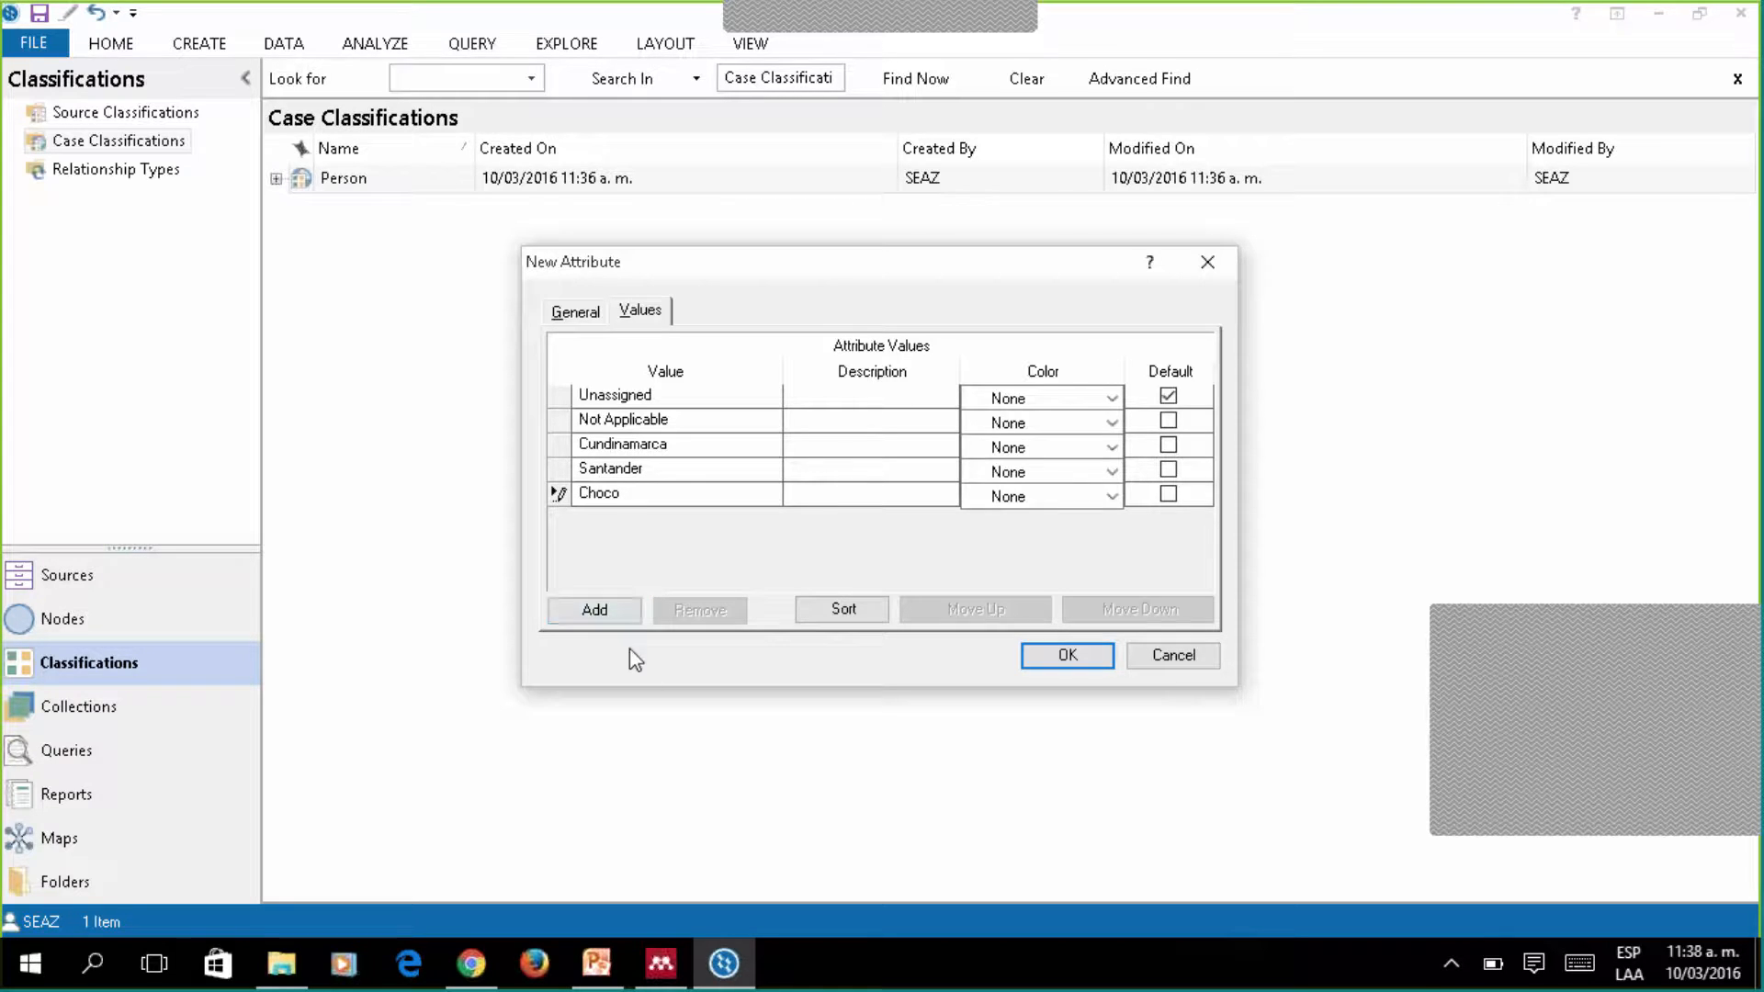
left_click(614, 621)
type("R")
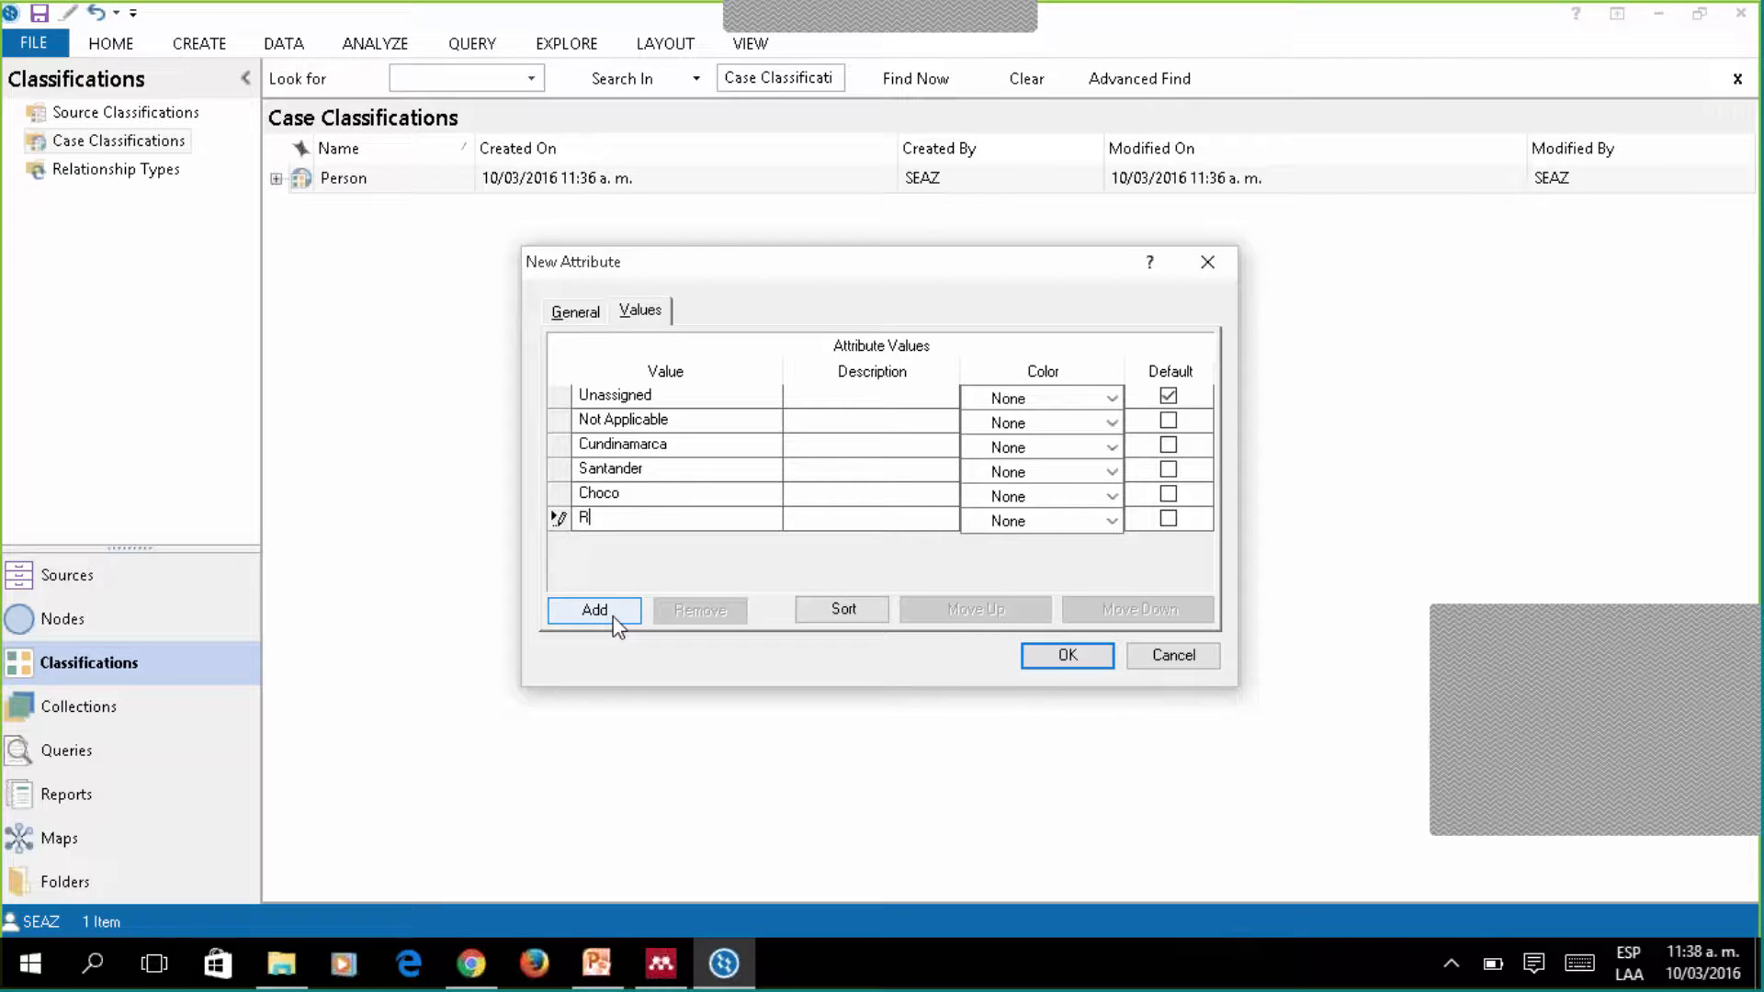
type("isaralda")
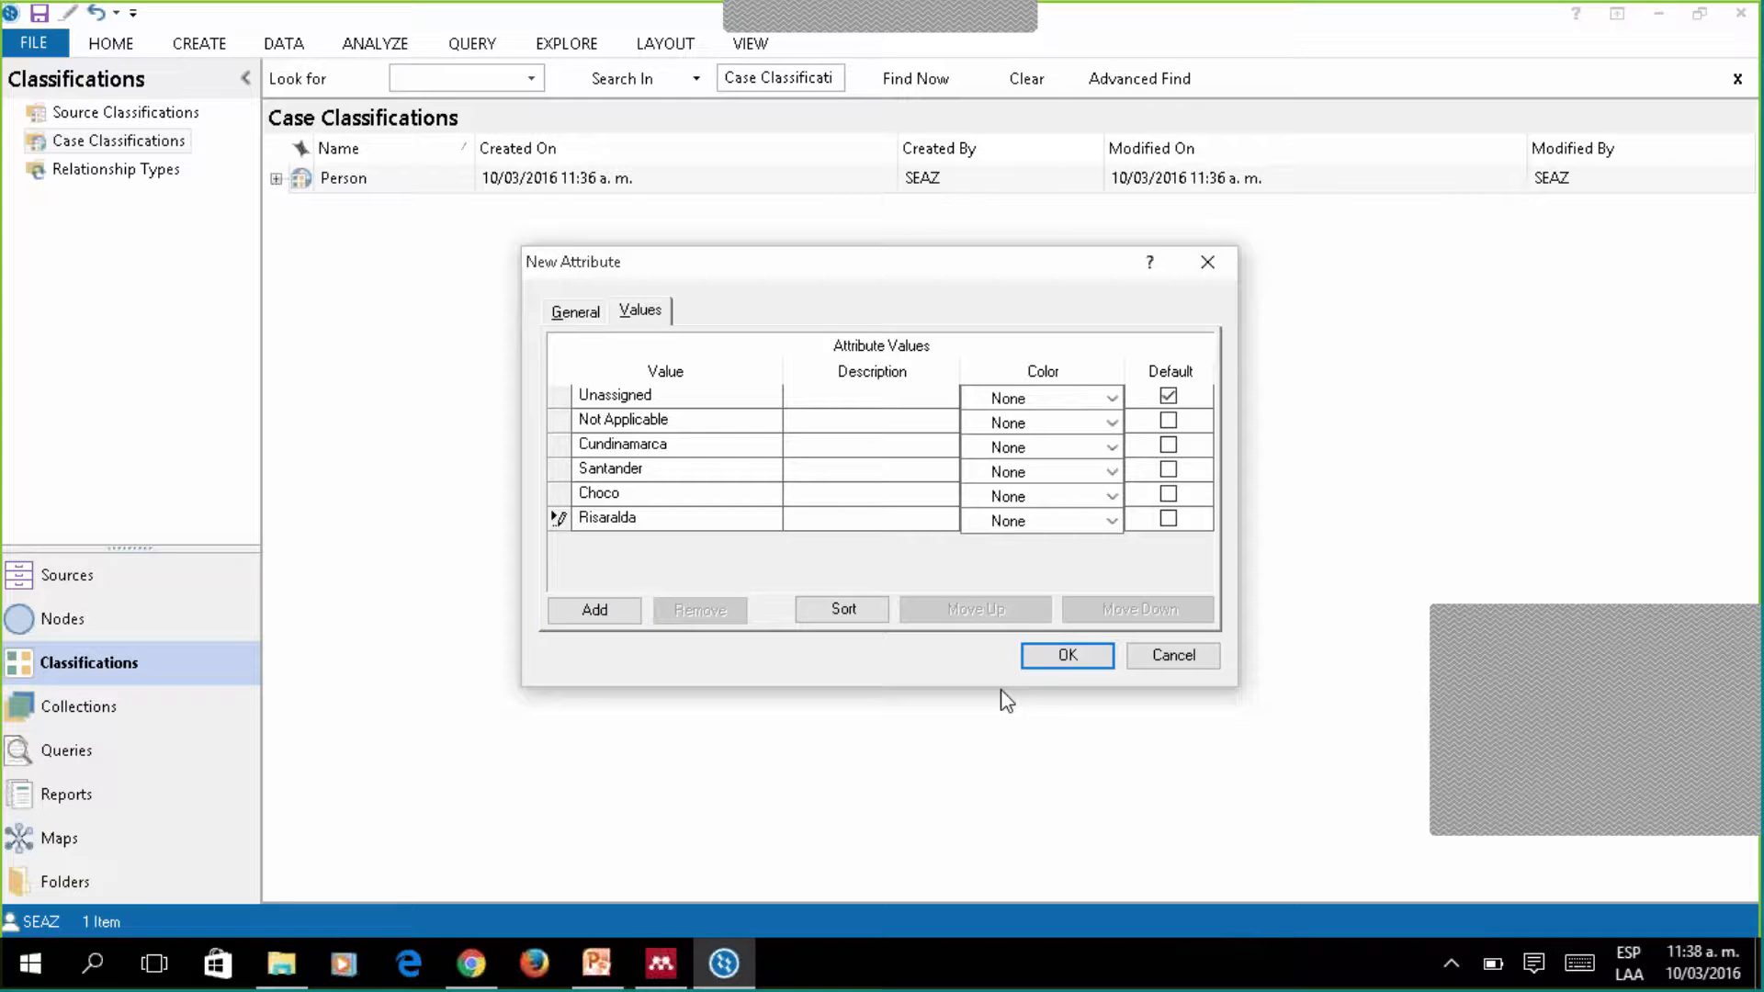
left_click(1095, 658)
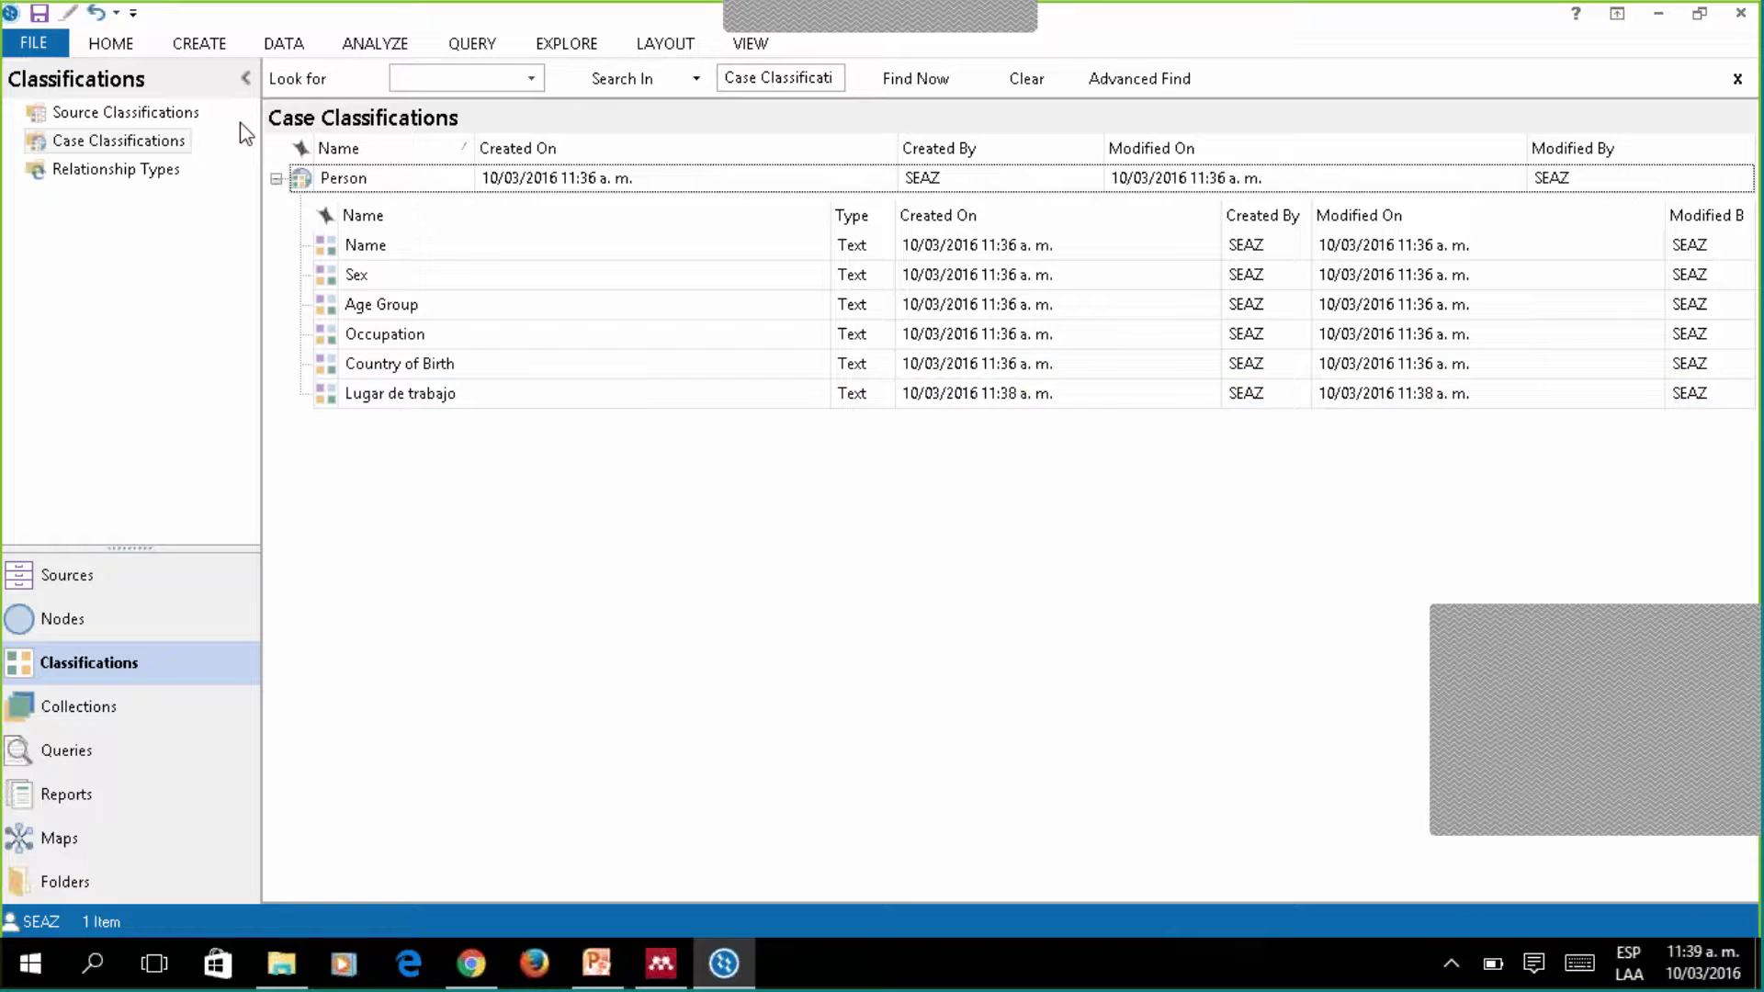
Review the general properties of the Person case classification, close them, and view the source classifications.
left_click(276, 180)
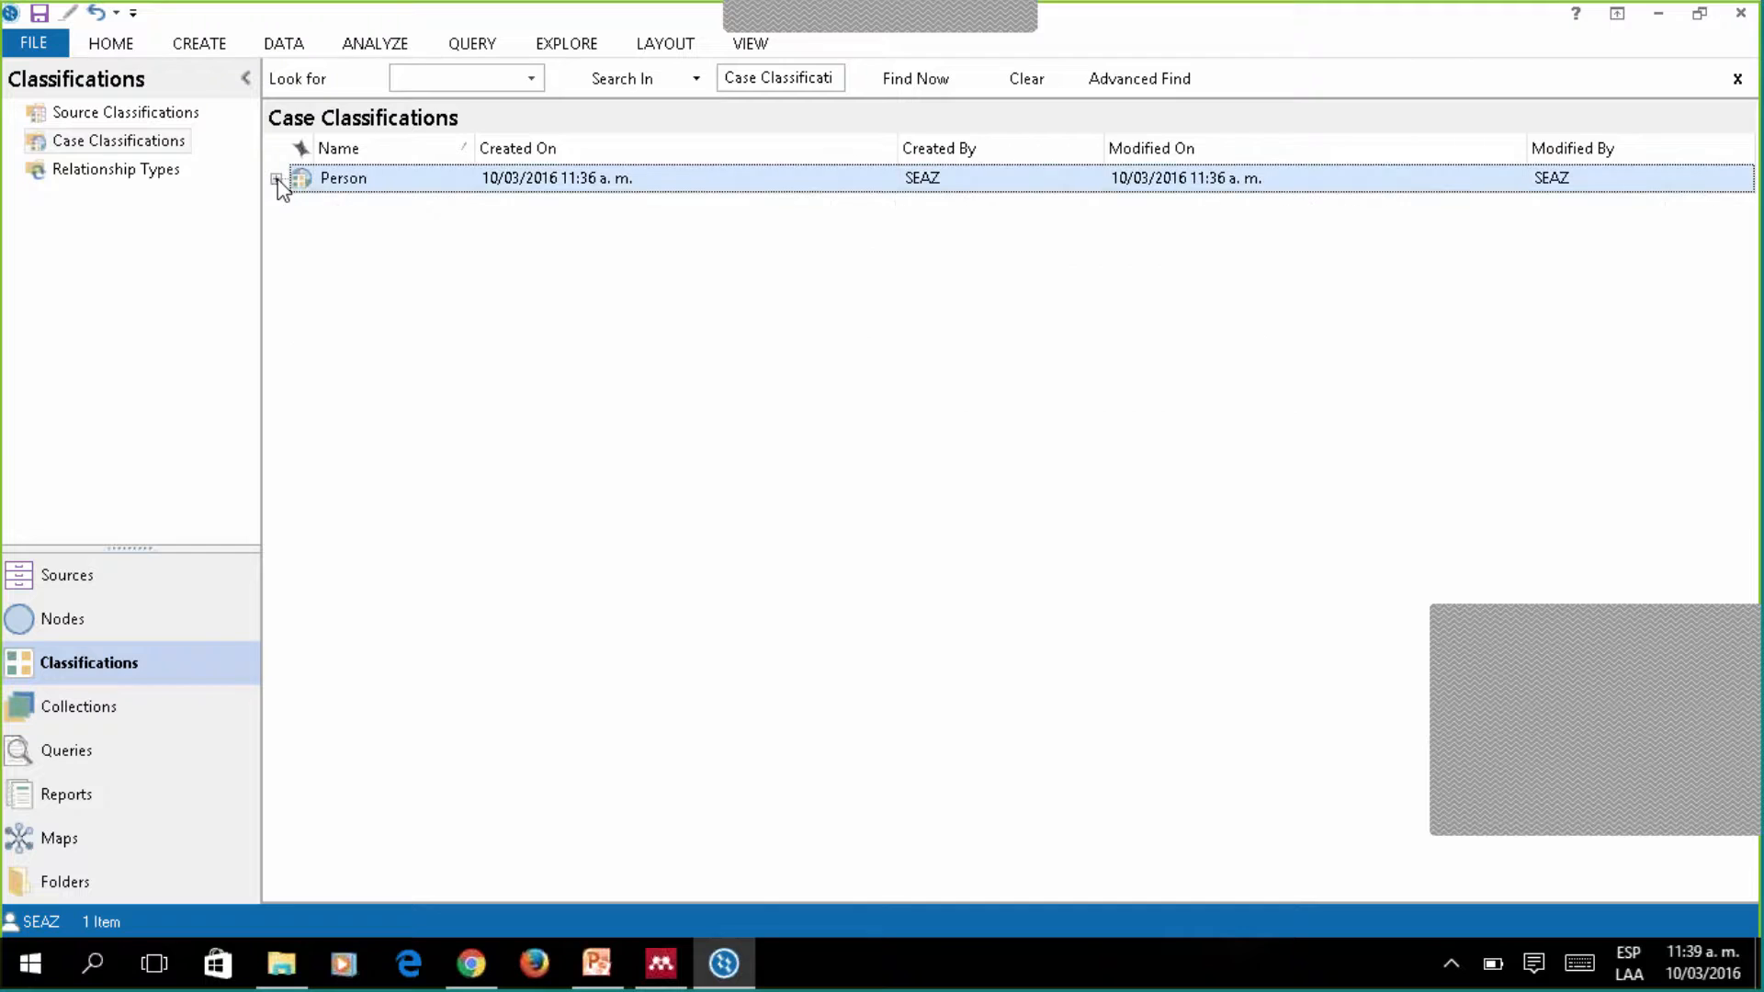
right_click(312, 181)
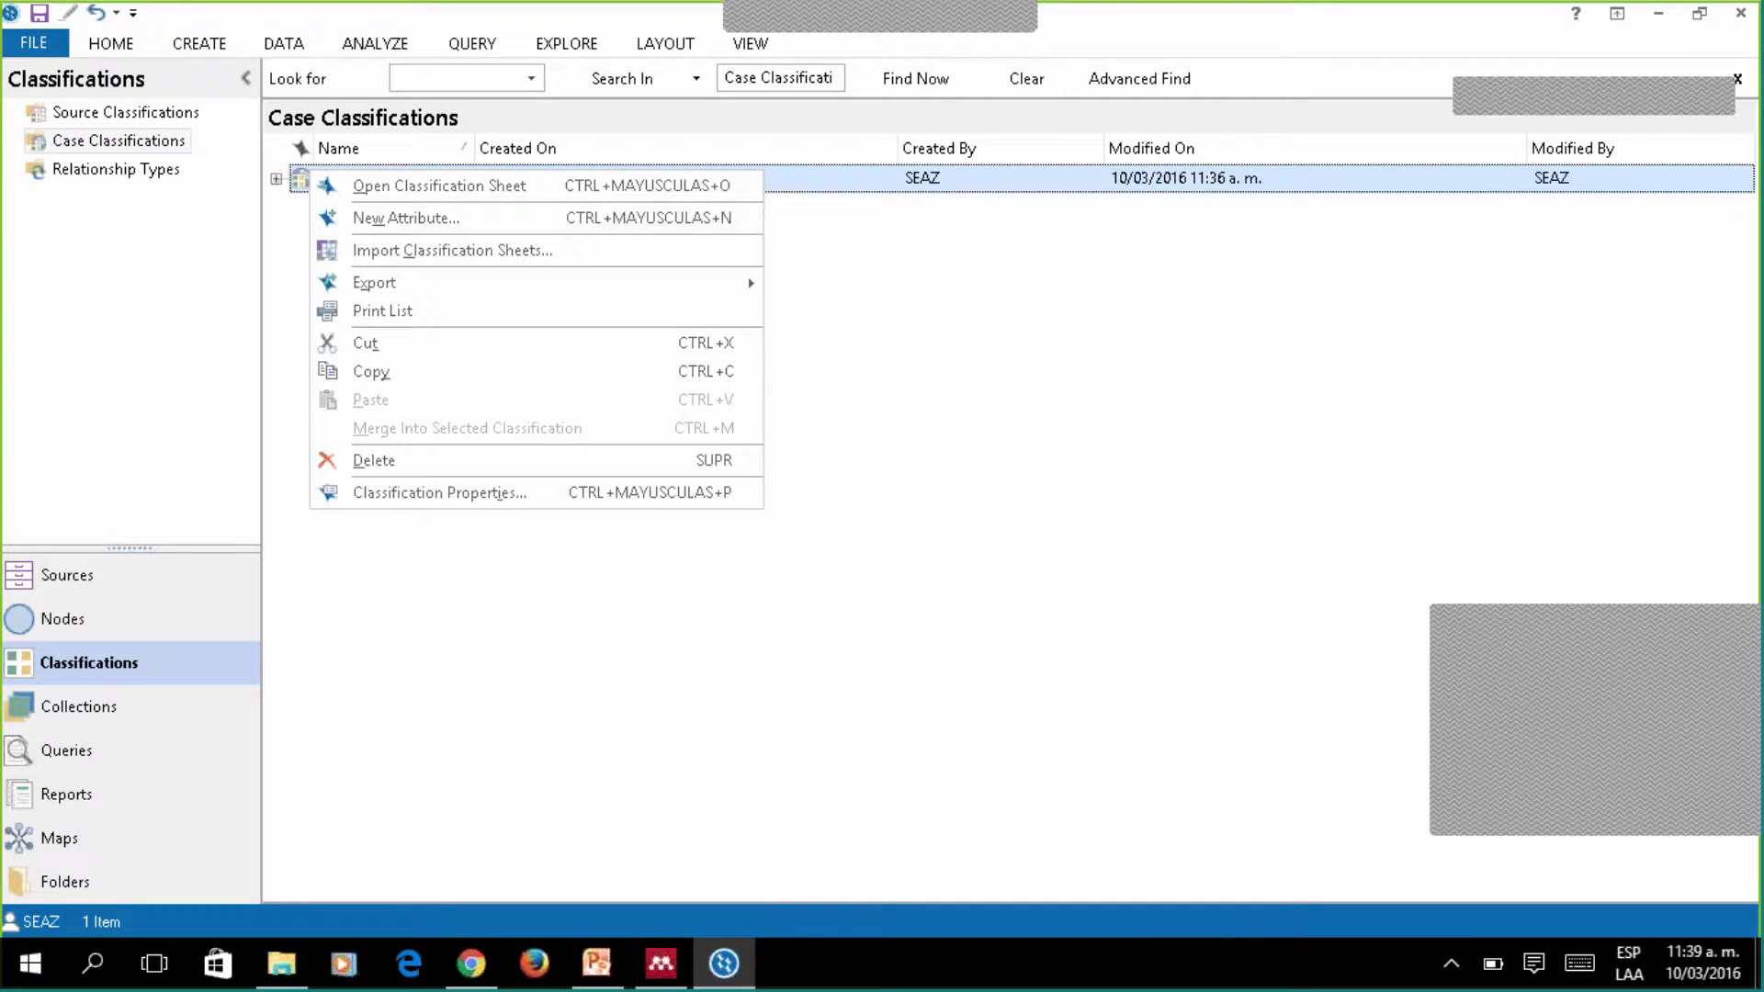
left_click(478, 496)
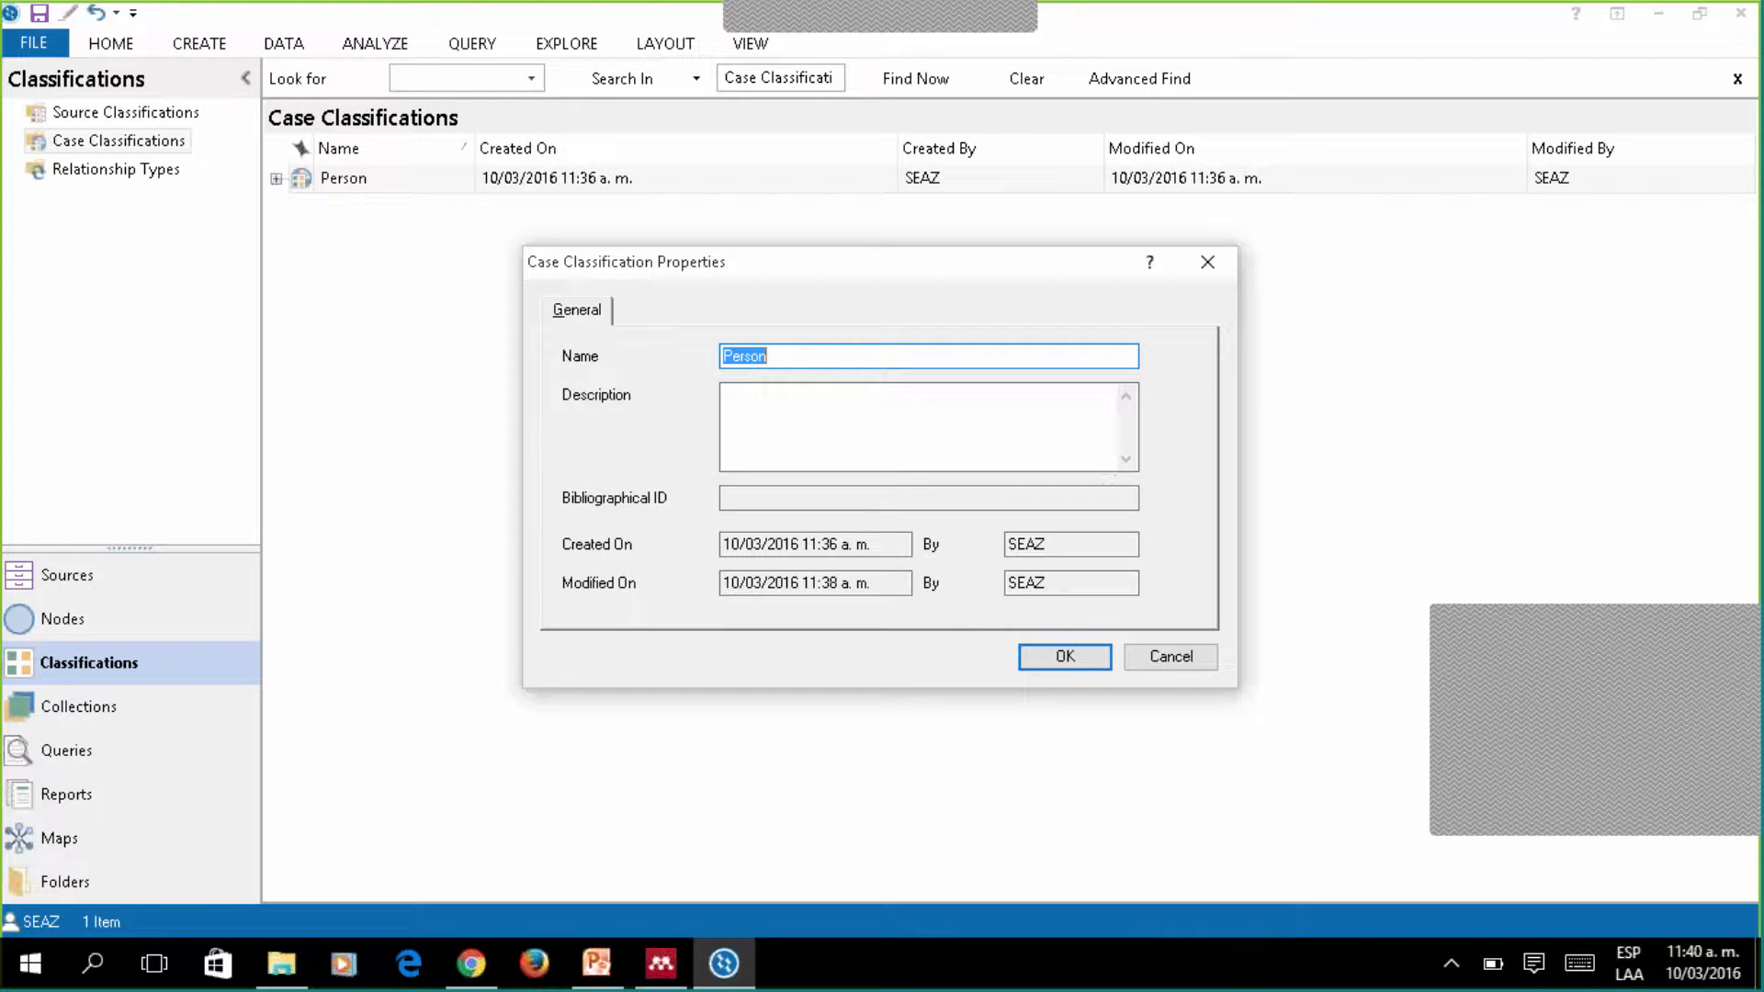
left_click(1207, 262)
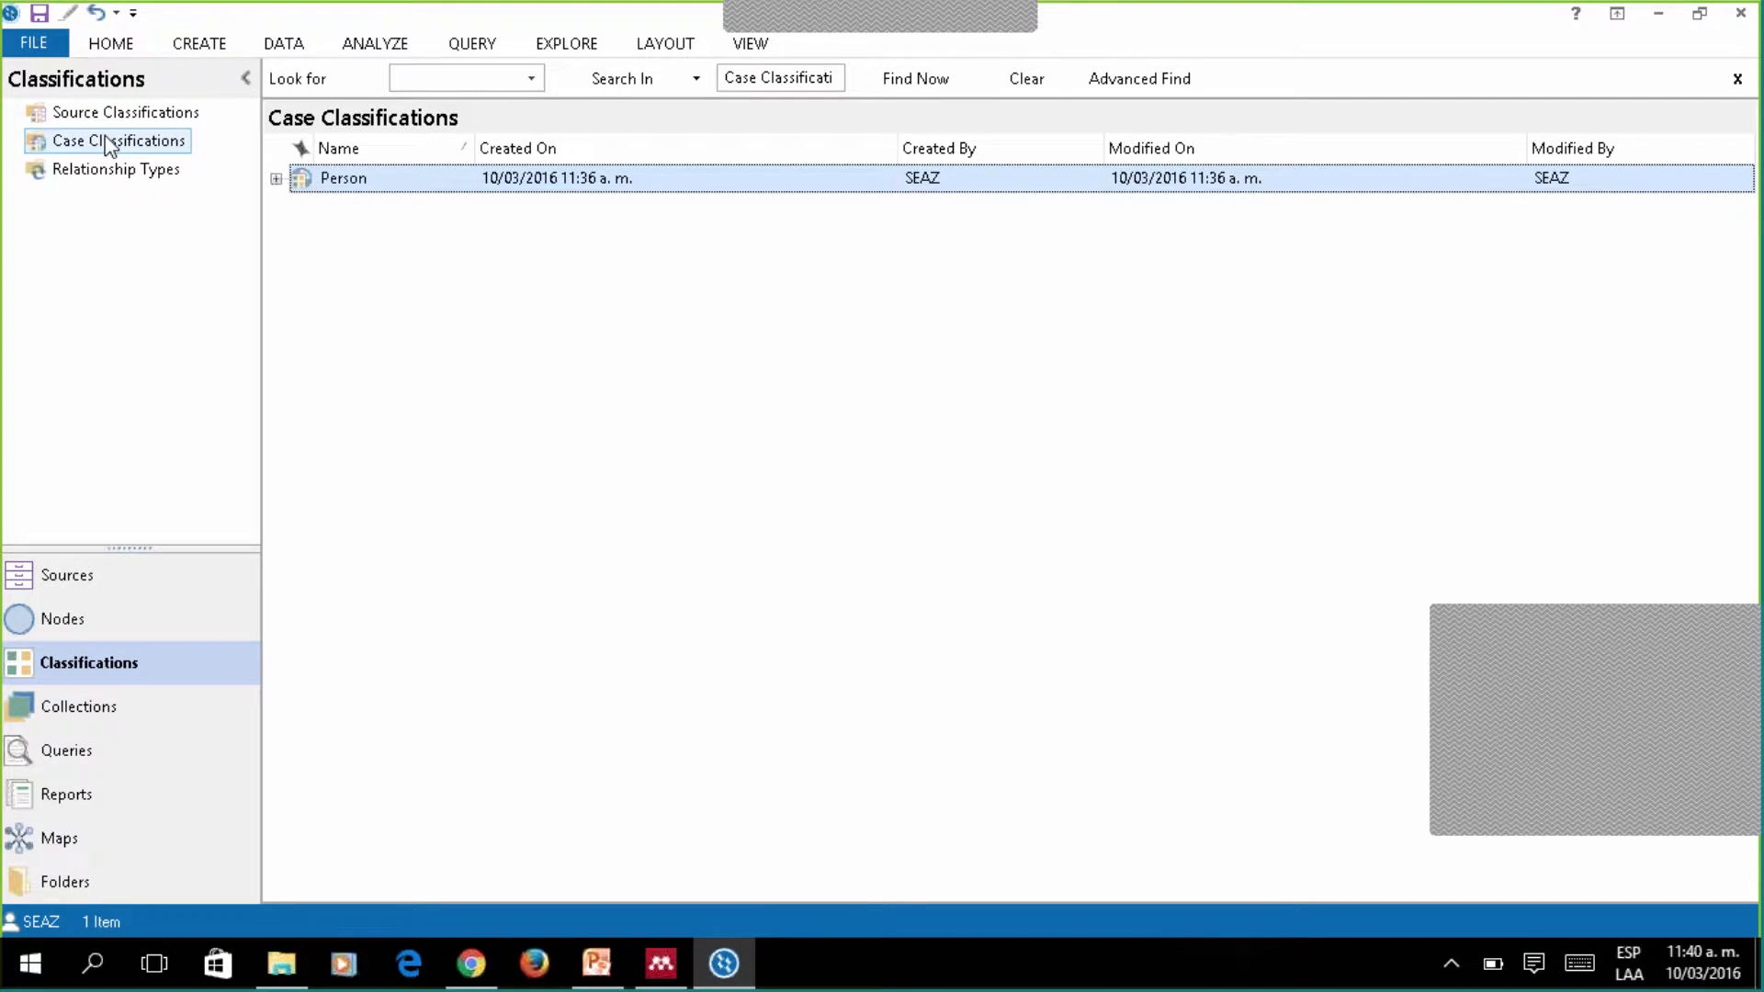
left_click(89, 115)
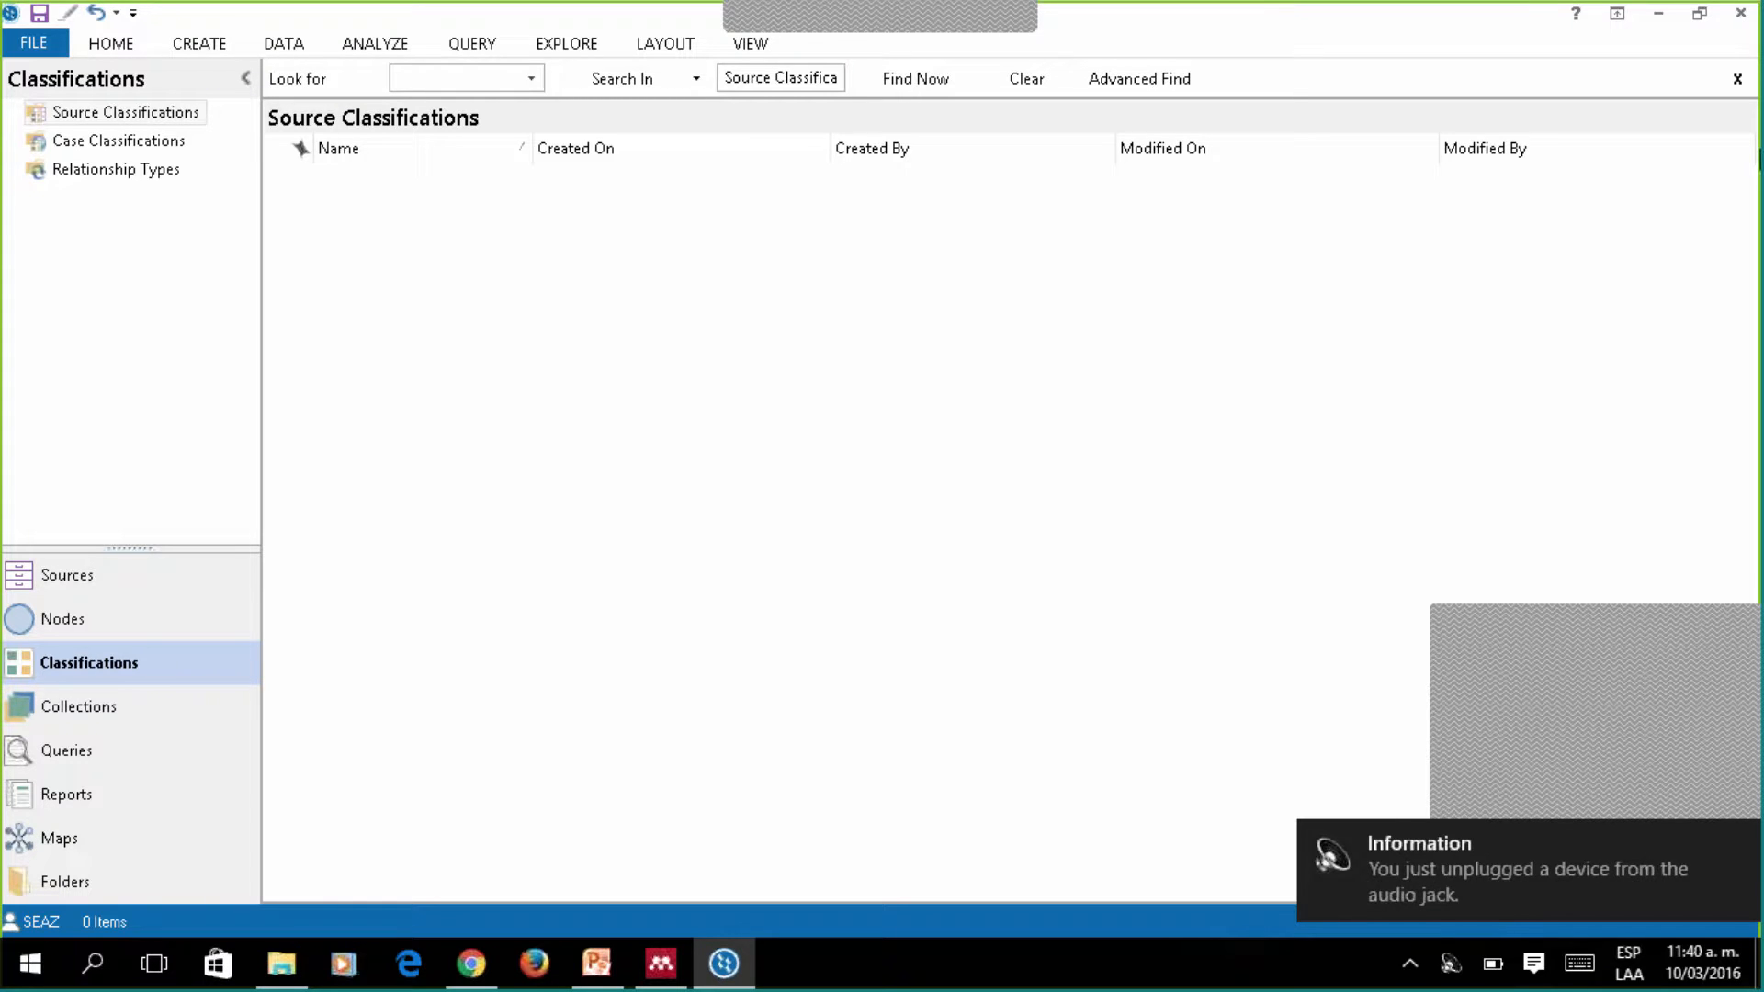
Close the program, dismissing the audio device prompt and saving the project, and reopen the recent project Educación Rural in NVivo 11.
left_click(1741, 14)
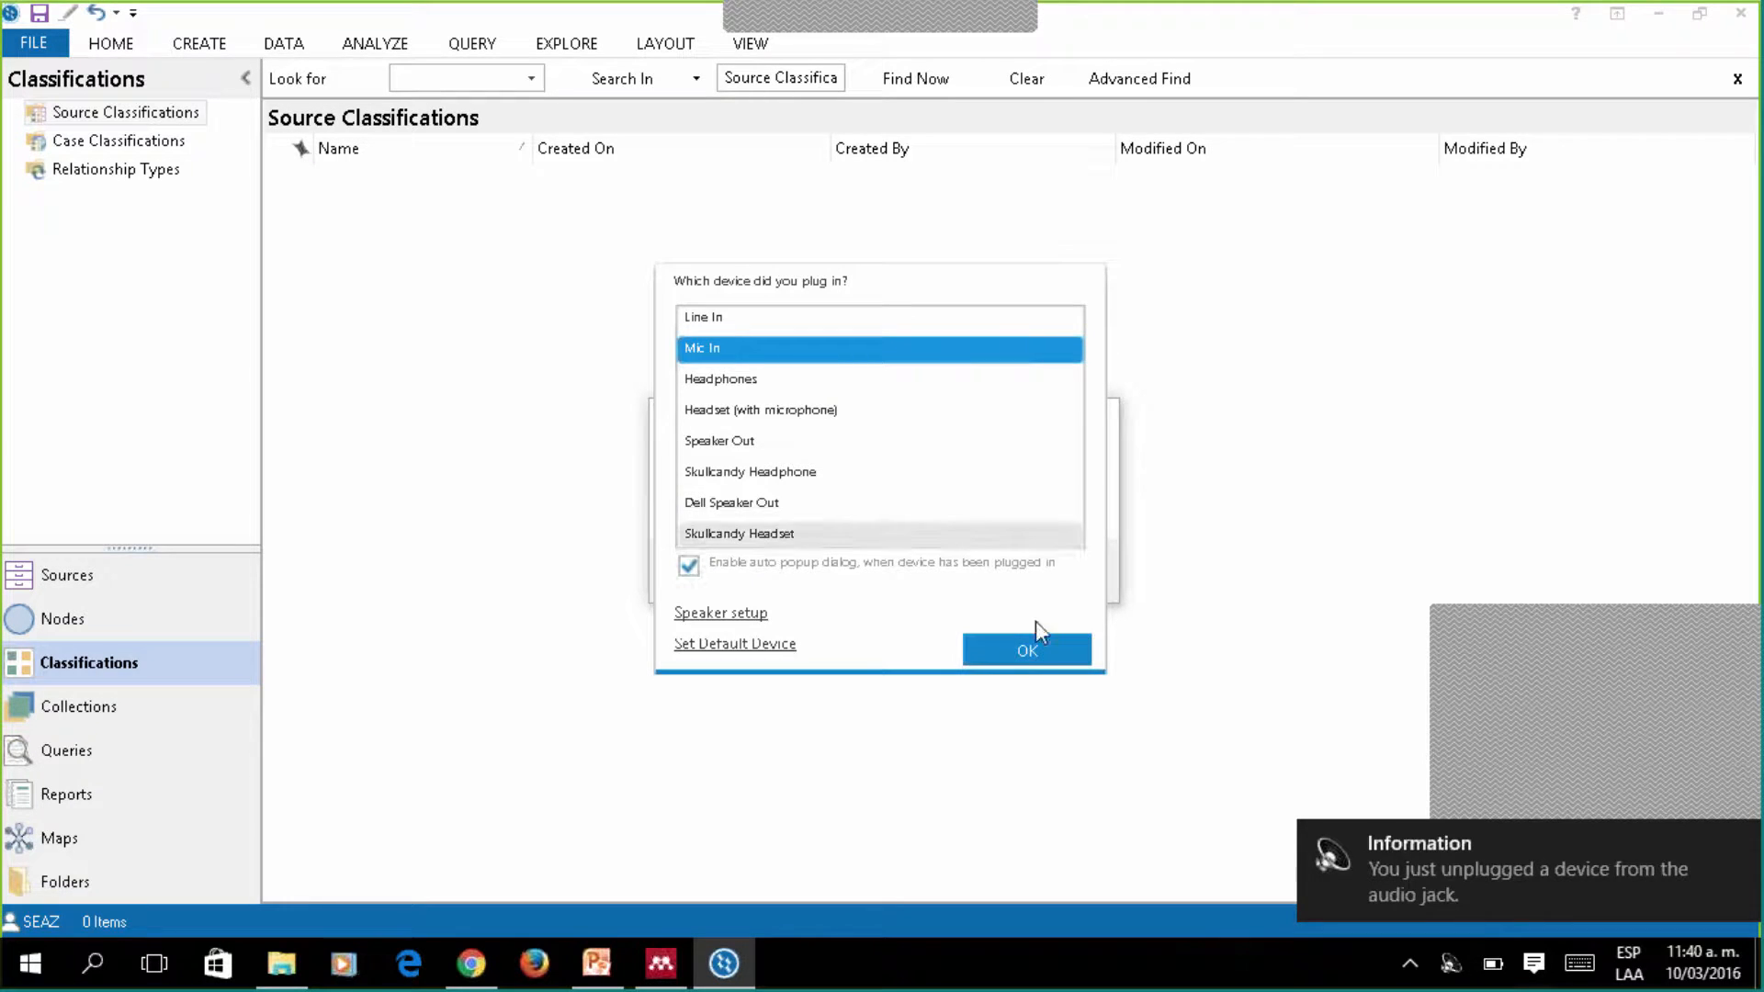
left_click(1028, 652)
left_click(799, 571)
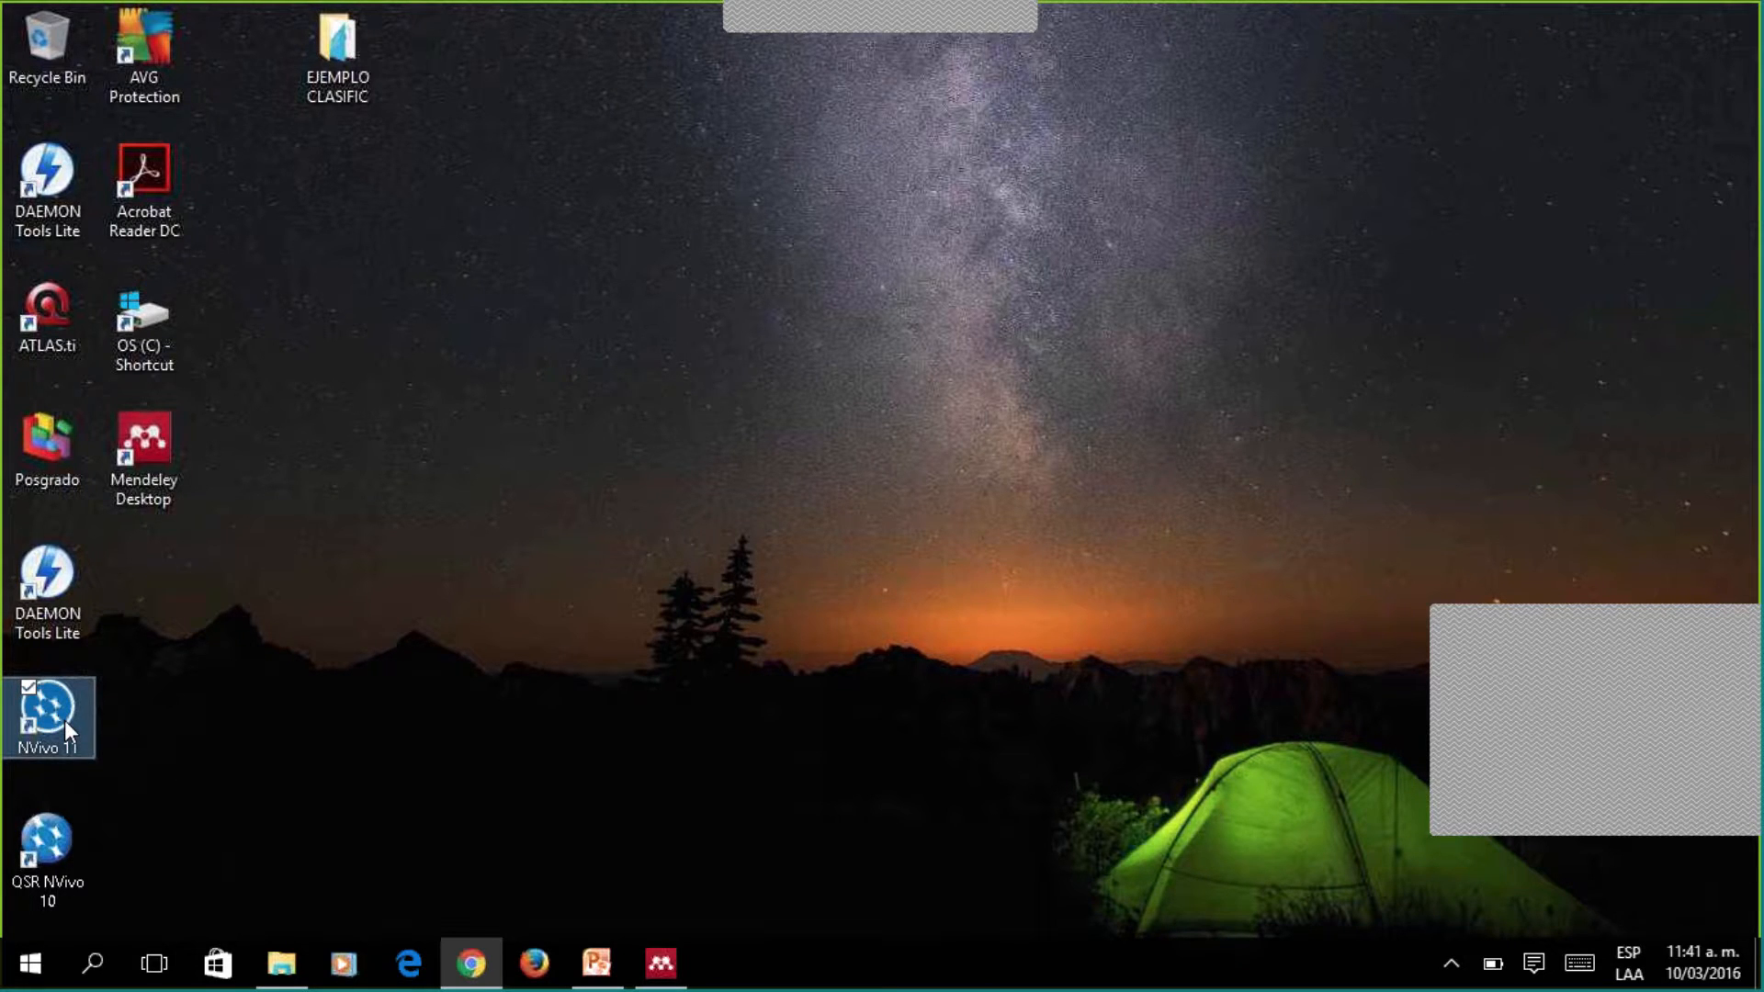
double_click(64, 720)
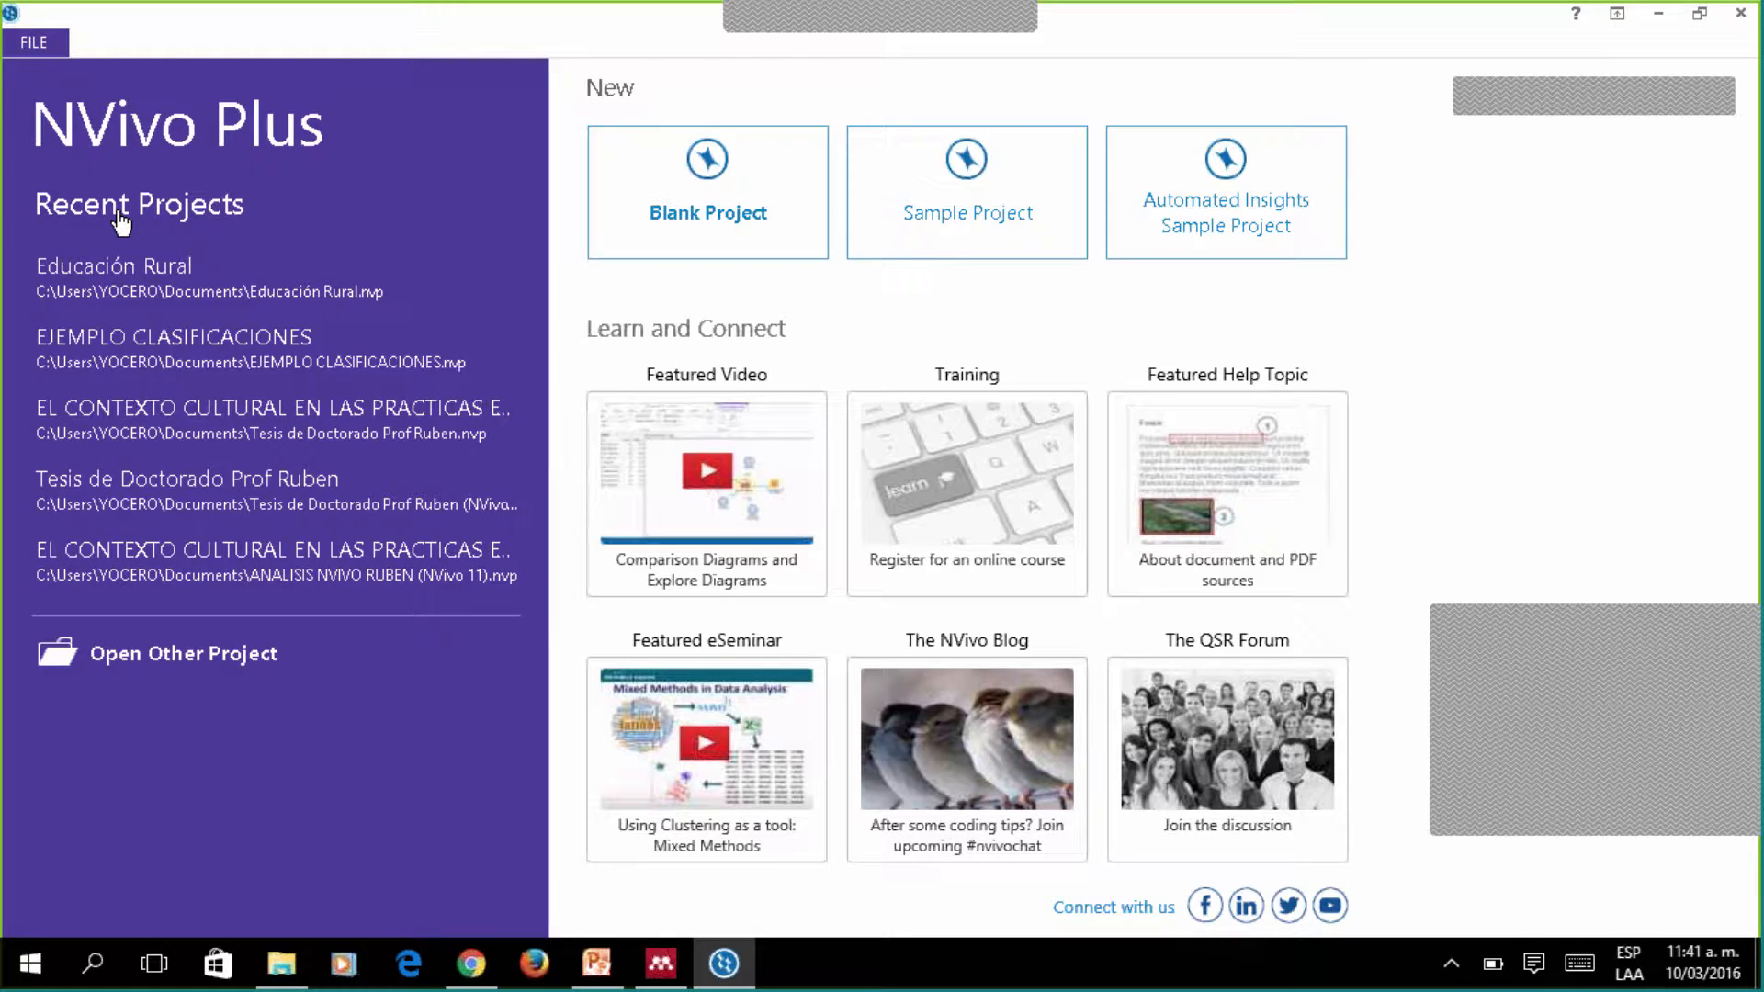
left_click(156, 275)
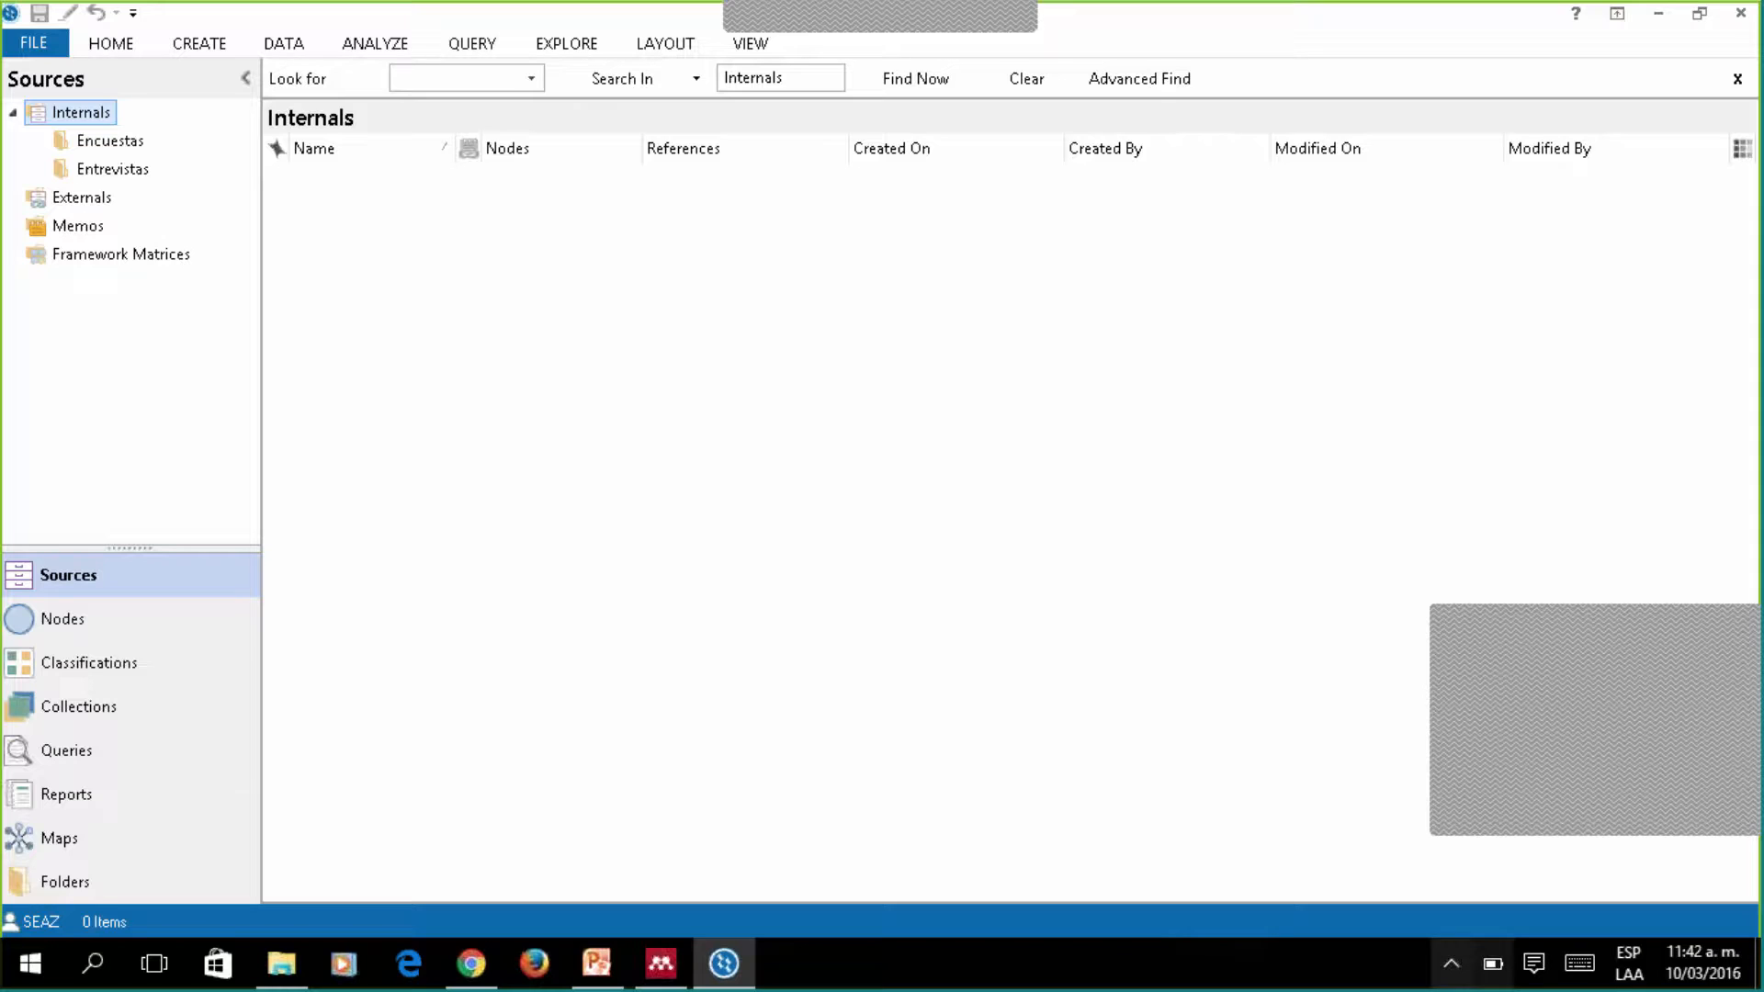
Check the attributes of the Person classification among the case classifications in the reopened project.
left_click(99, 668)
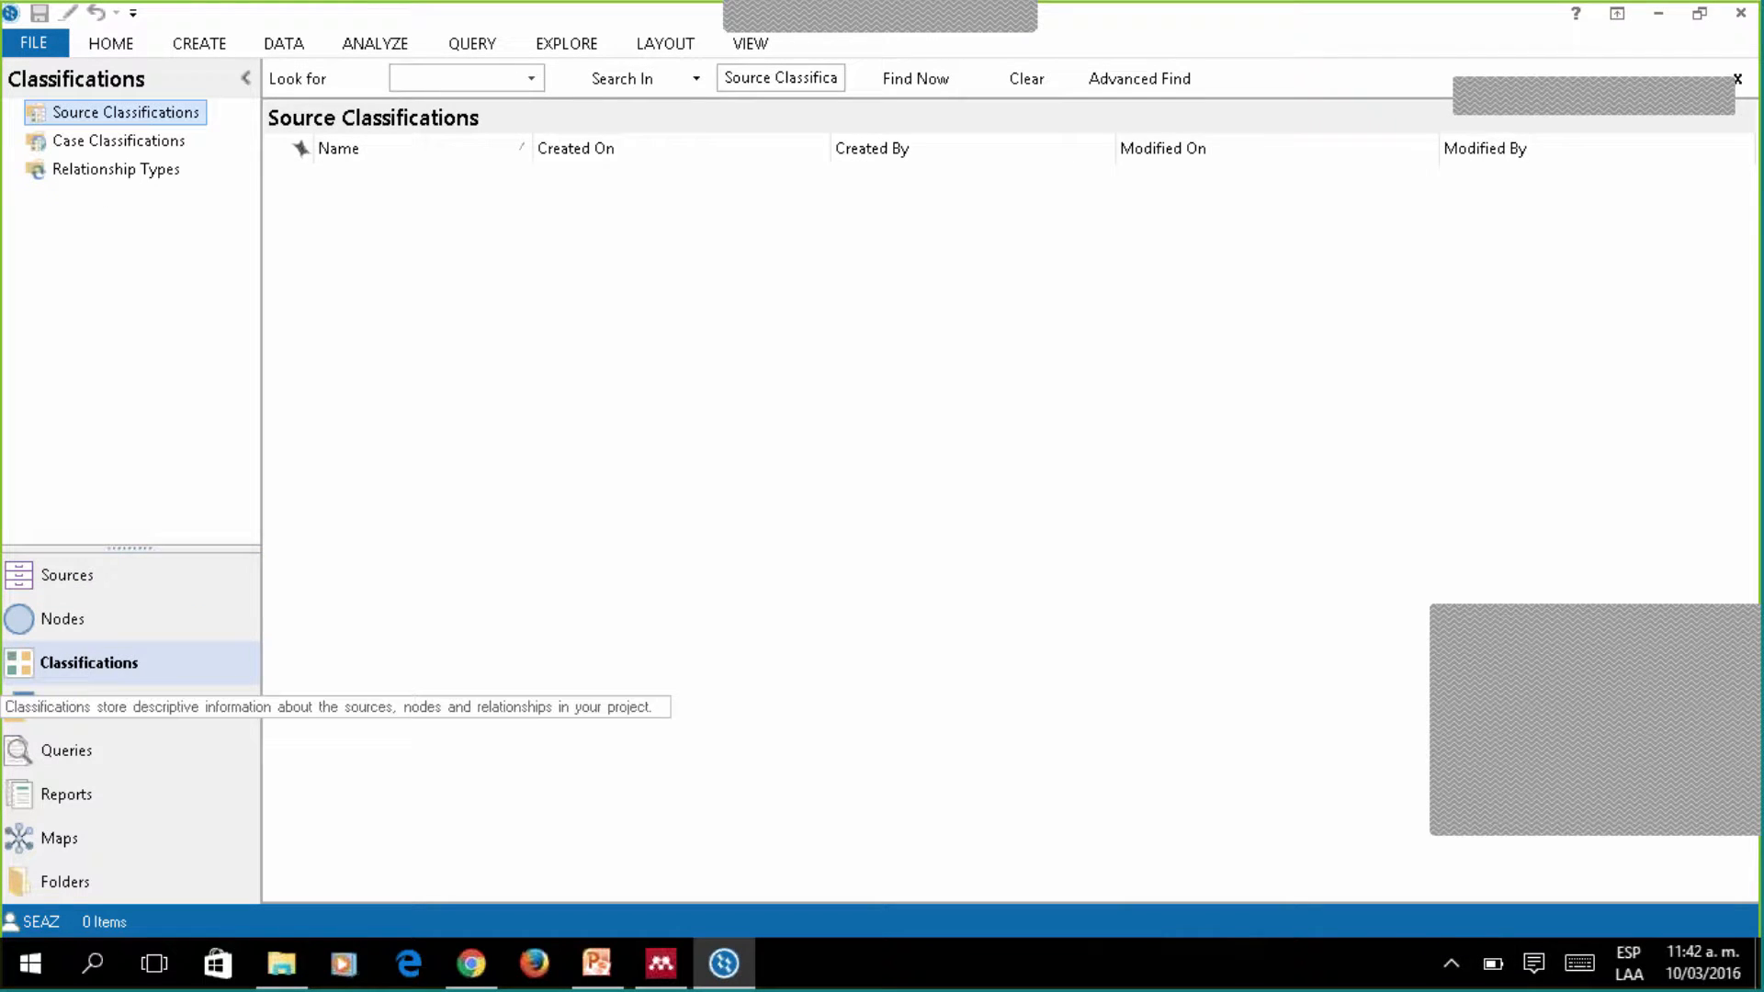
left_click(138, 144)
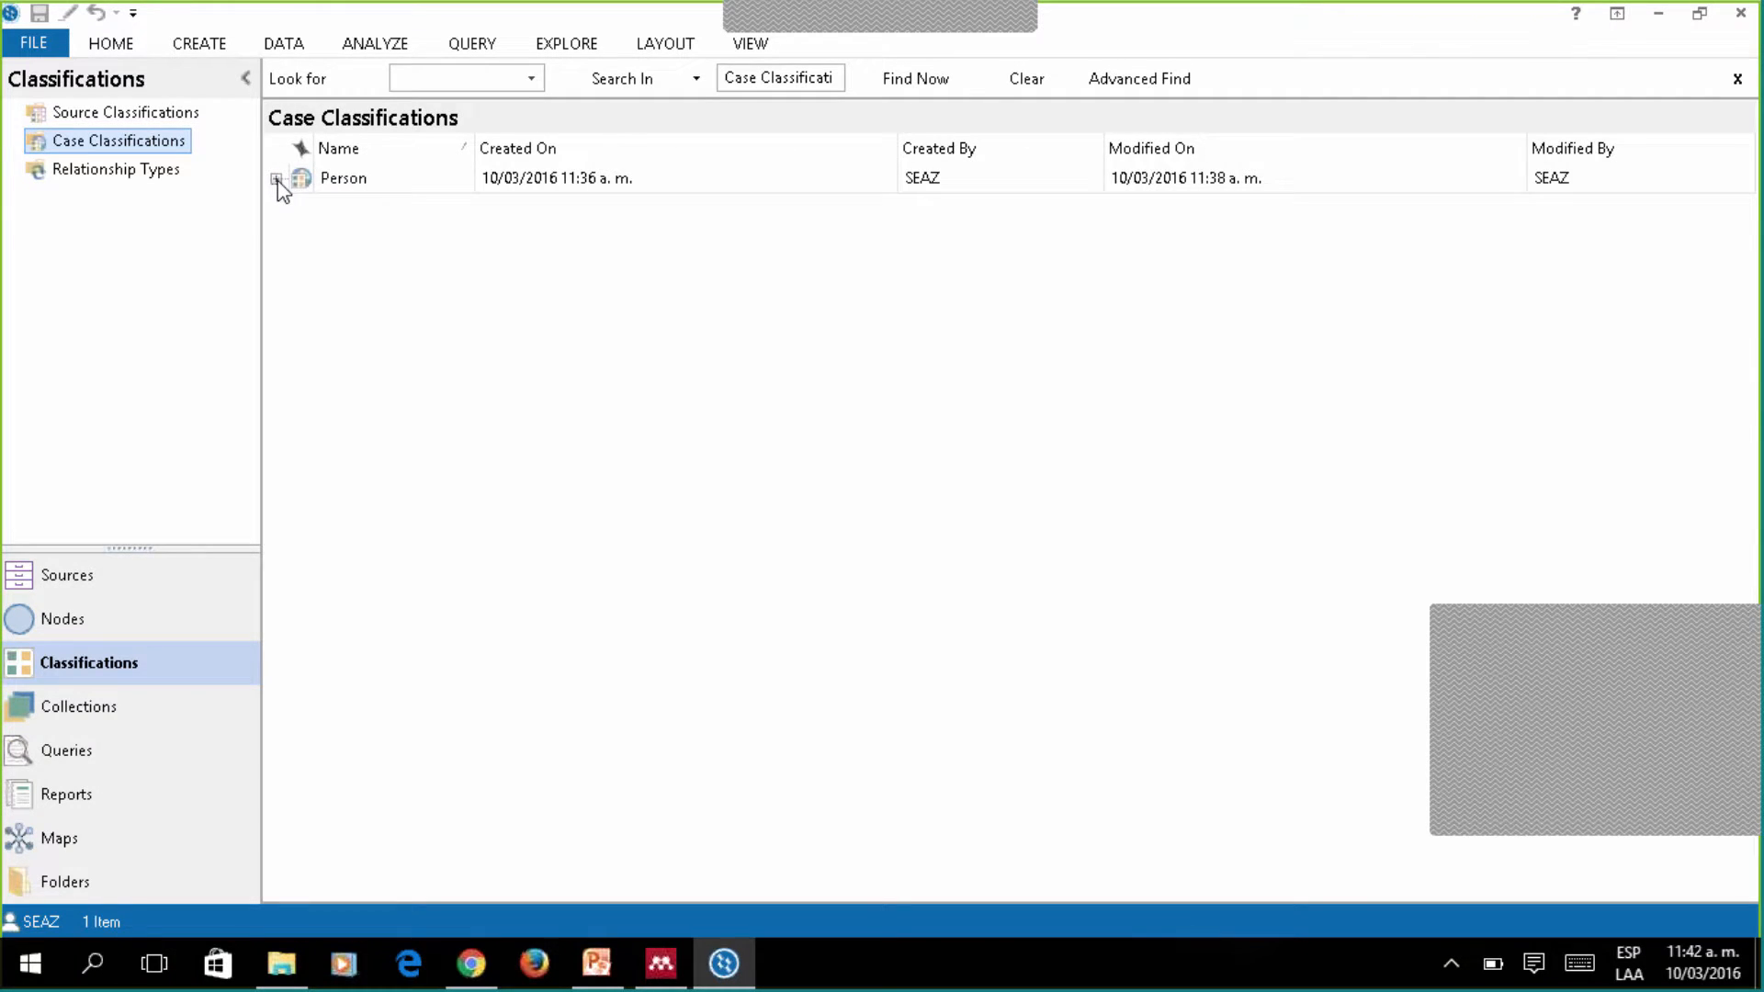
left_click(275, 179)
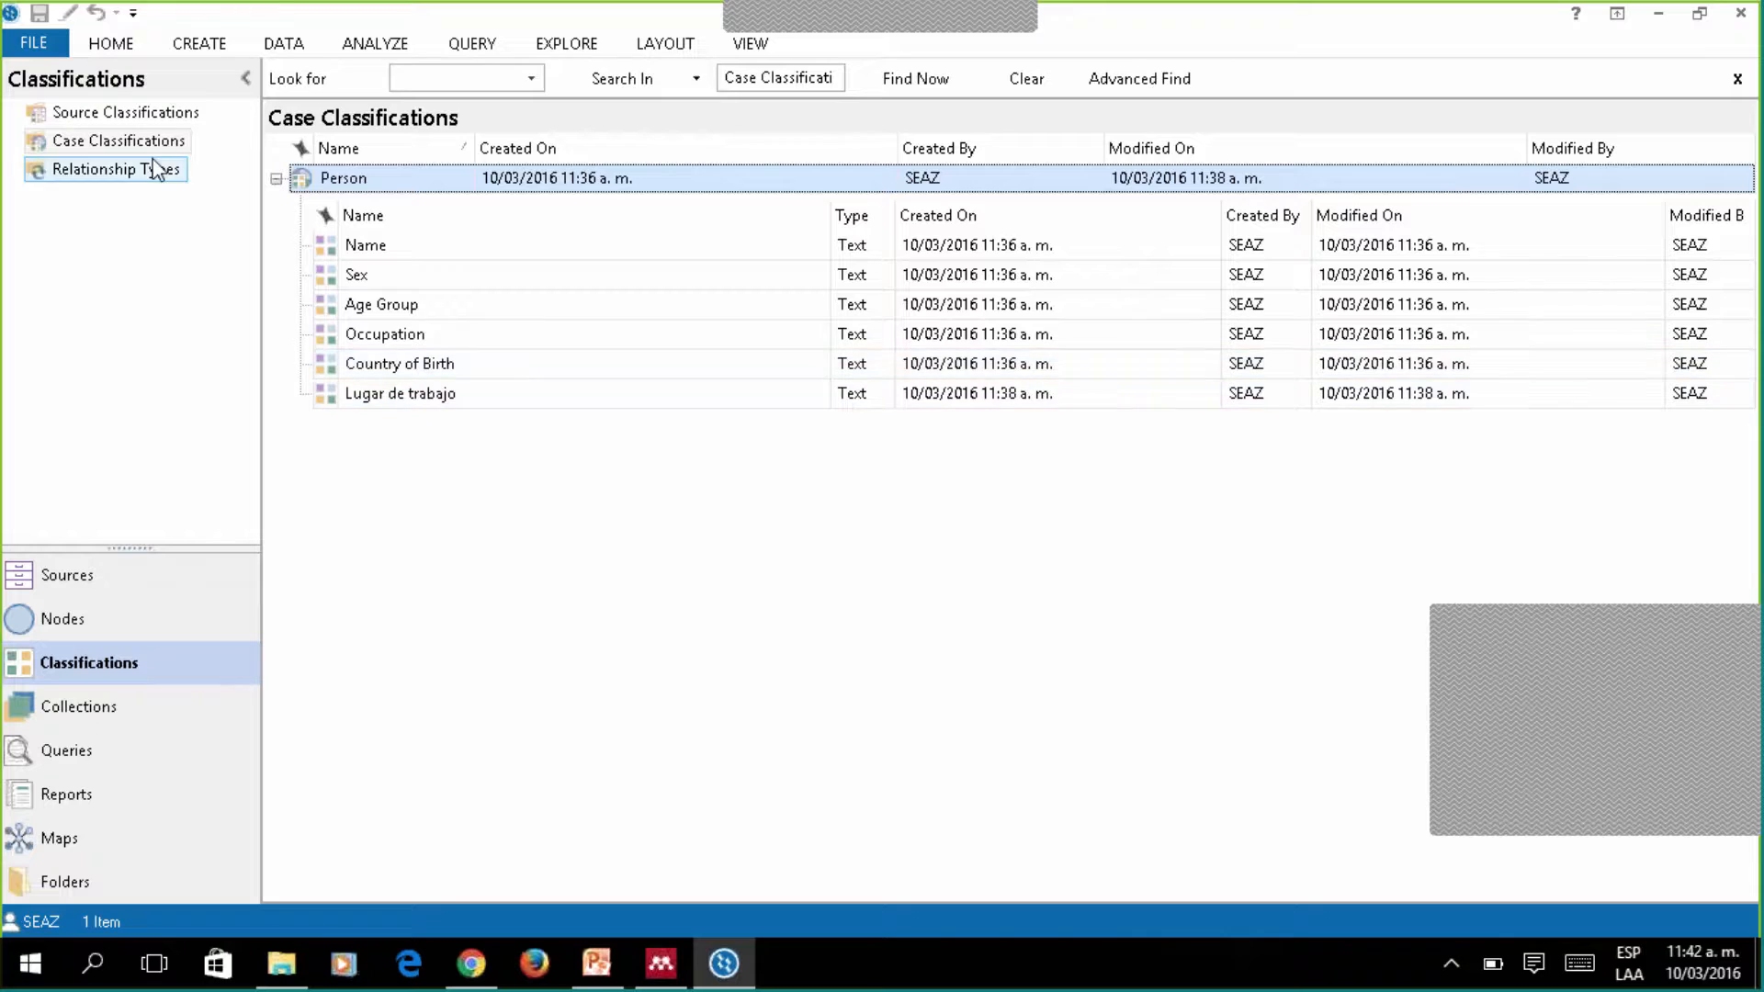
Open the first interview document in the Entrevistas source folder to view its content.
left_click(37, 588)
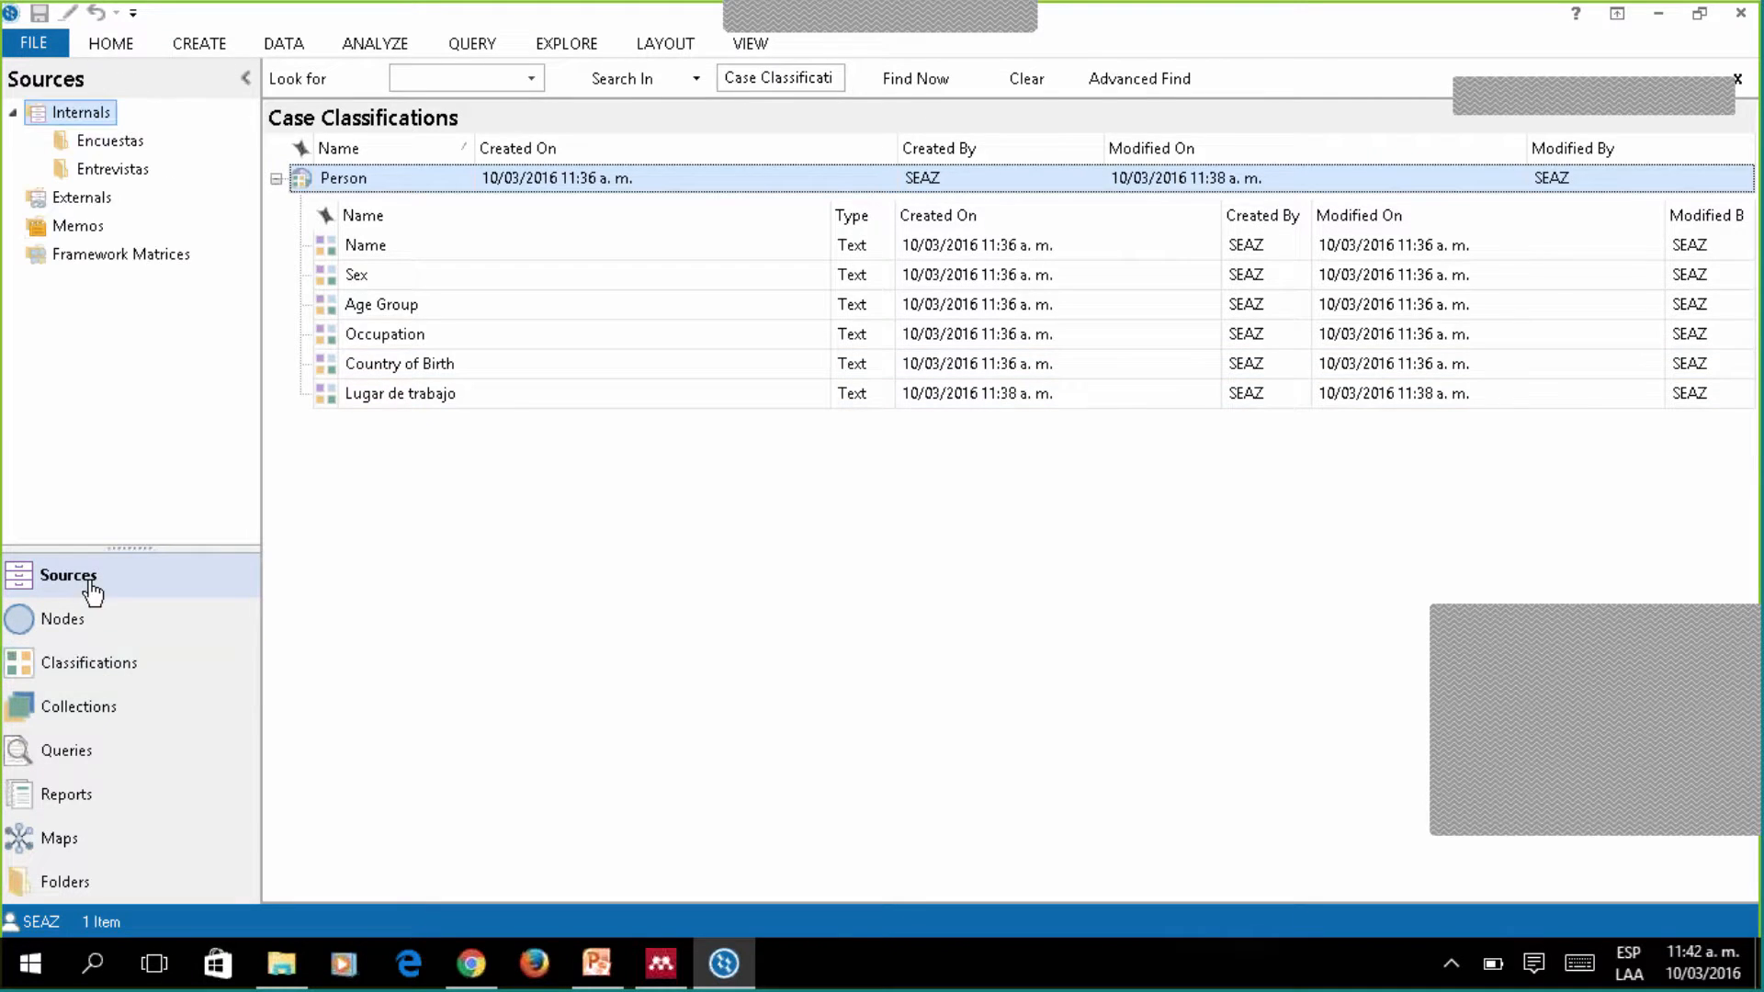
left_click(138, 183)
left_click(304, 179)
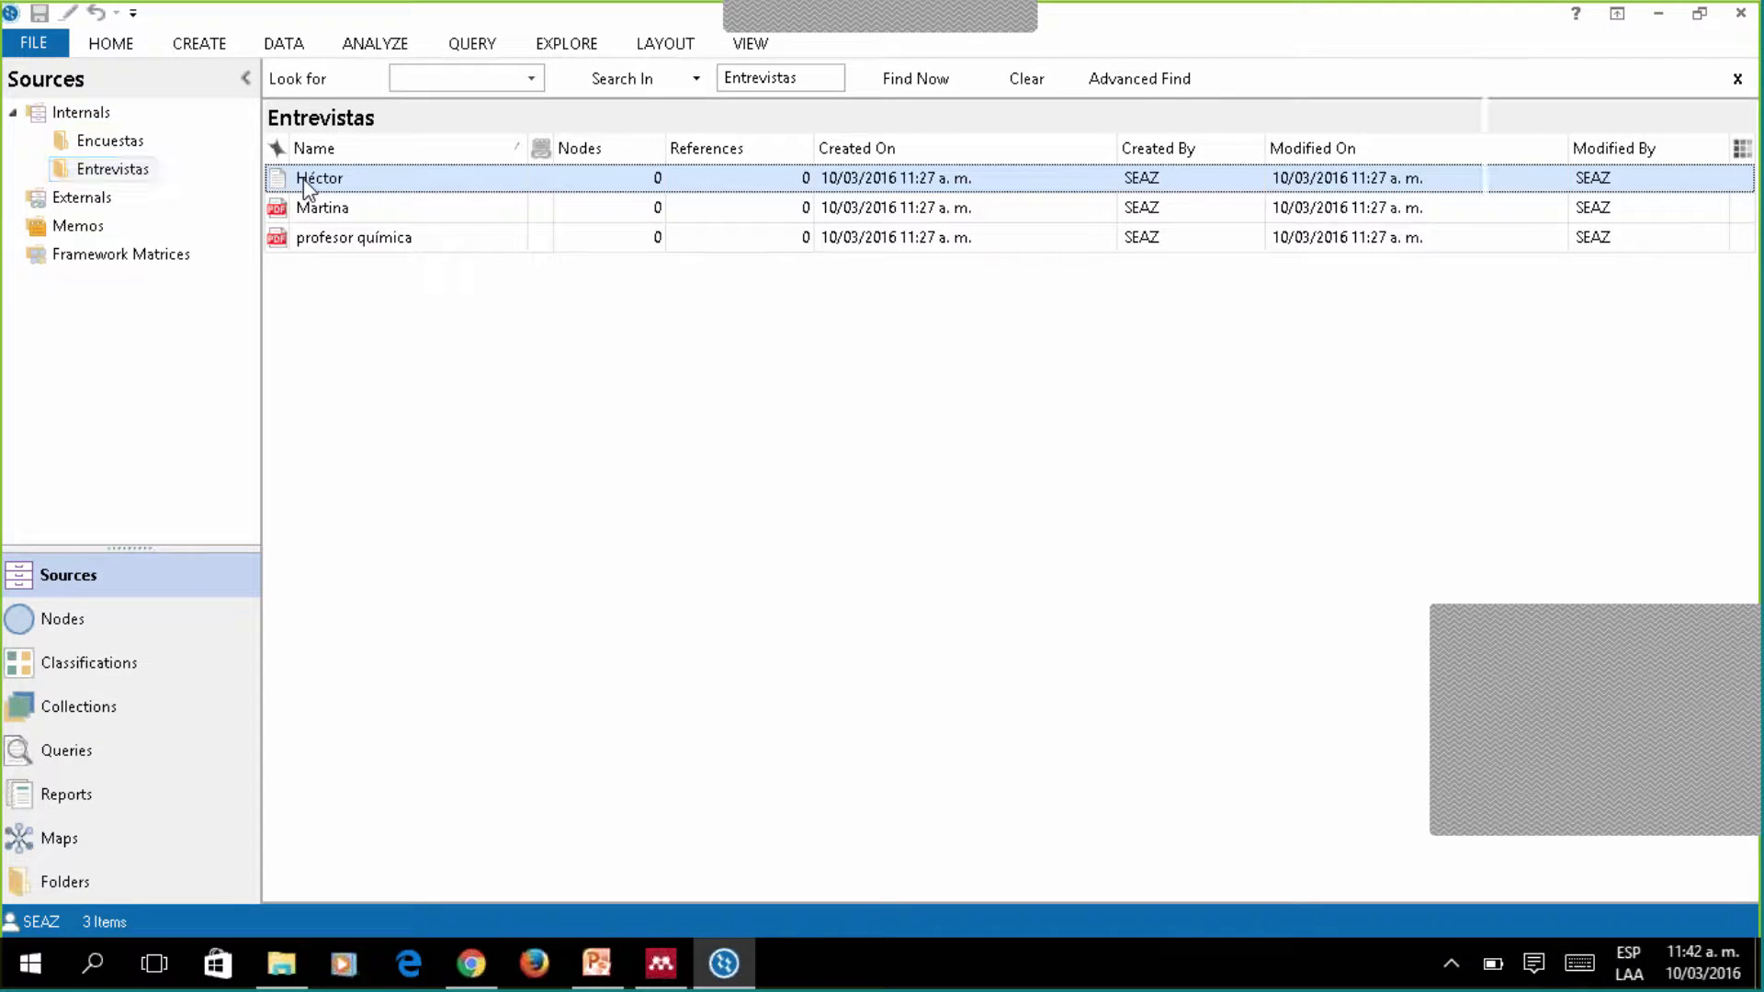
double_click(303, 179)
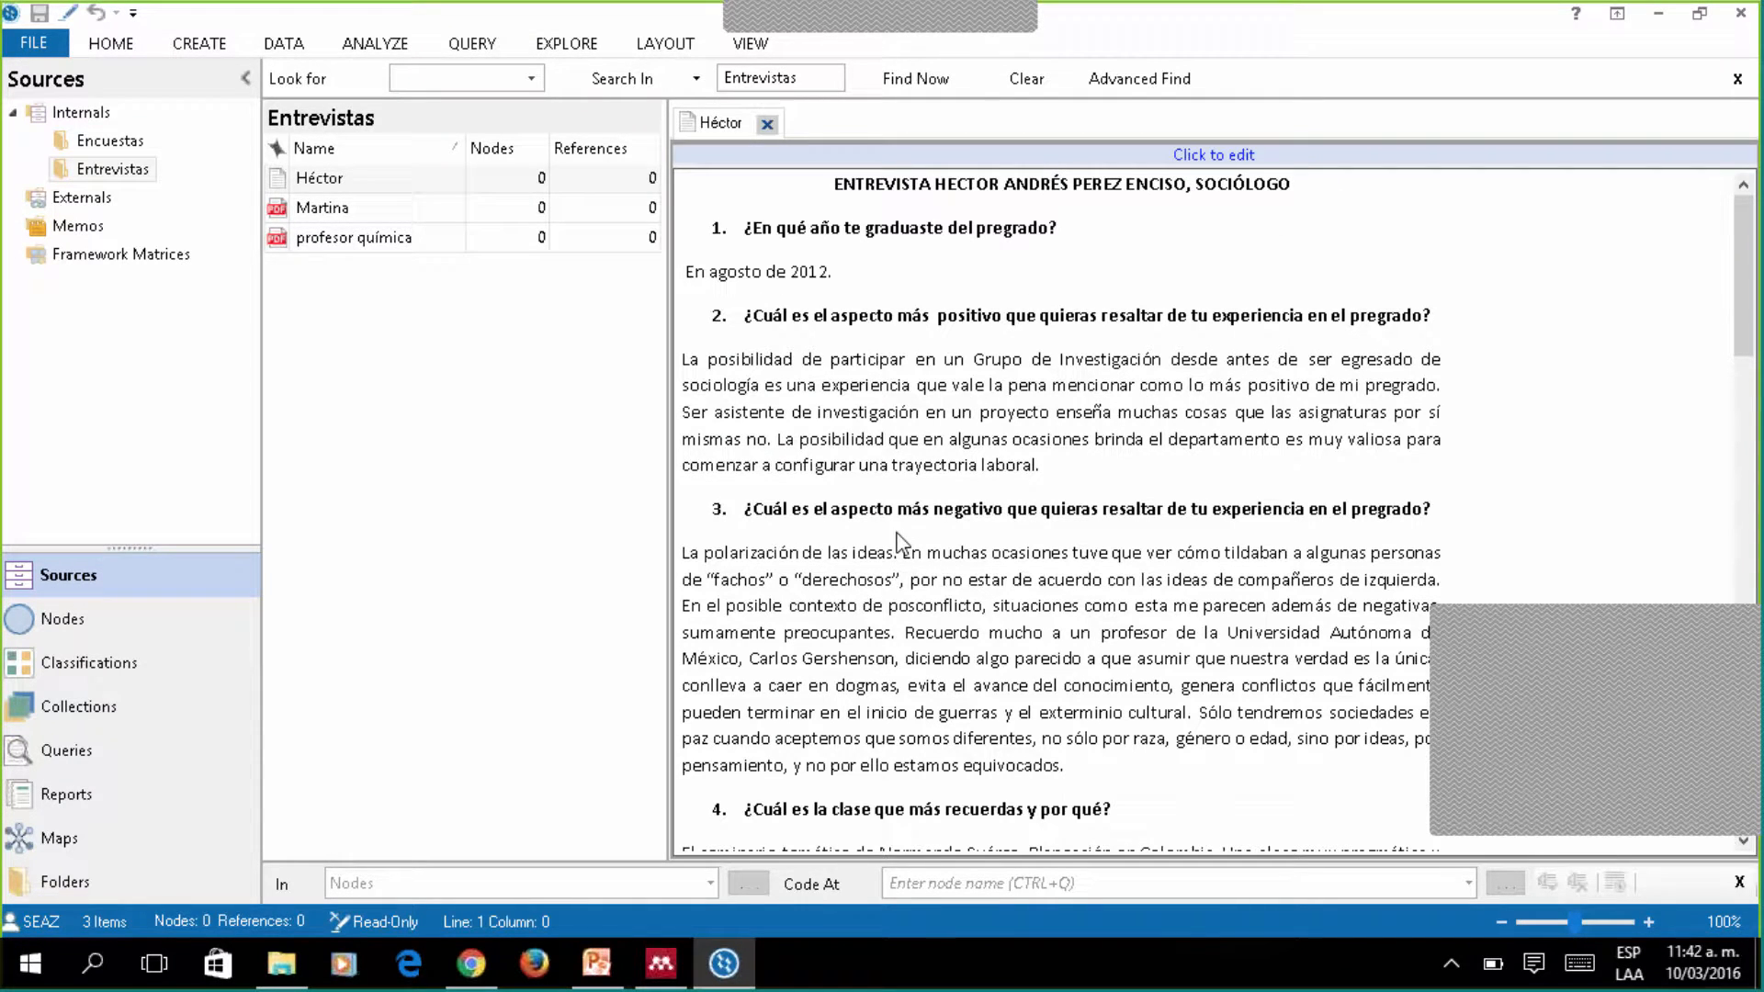
Examine the interviewee details in the first PDF interview of the Entrevistas folder, and close both open interviews.
left_click(314, 211)
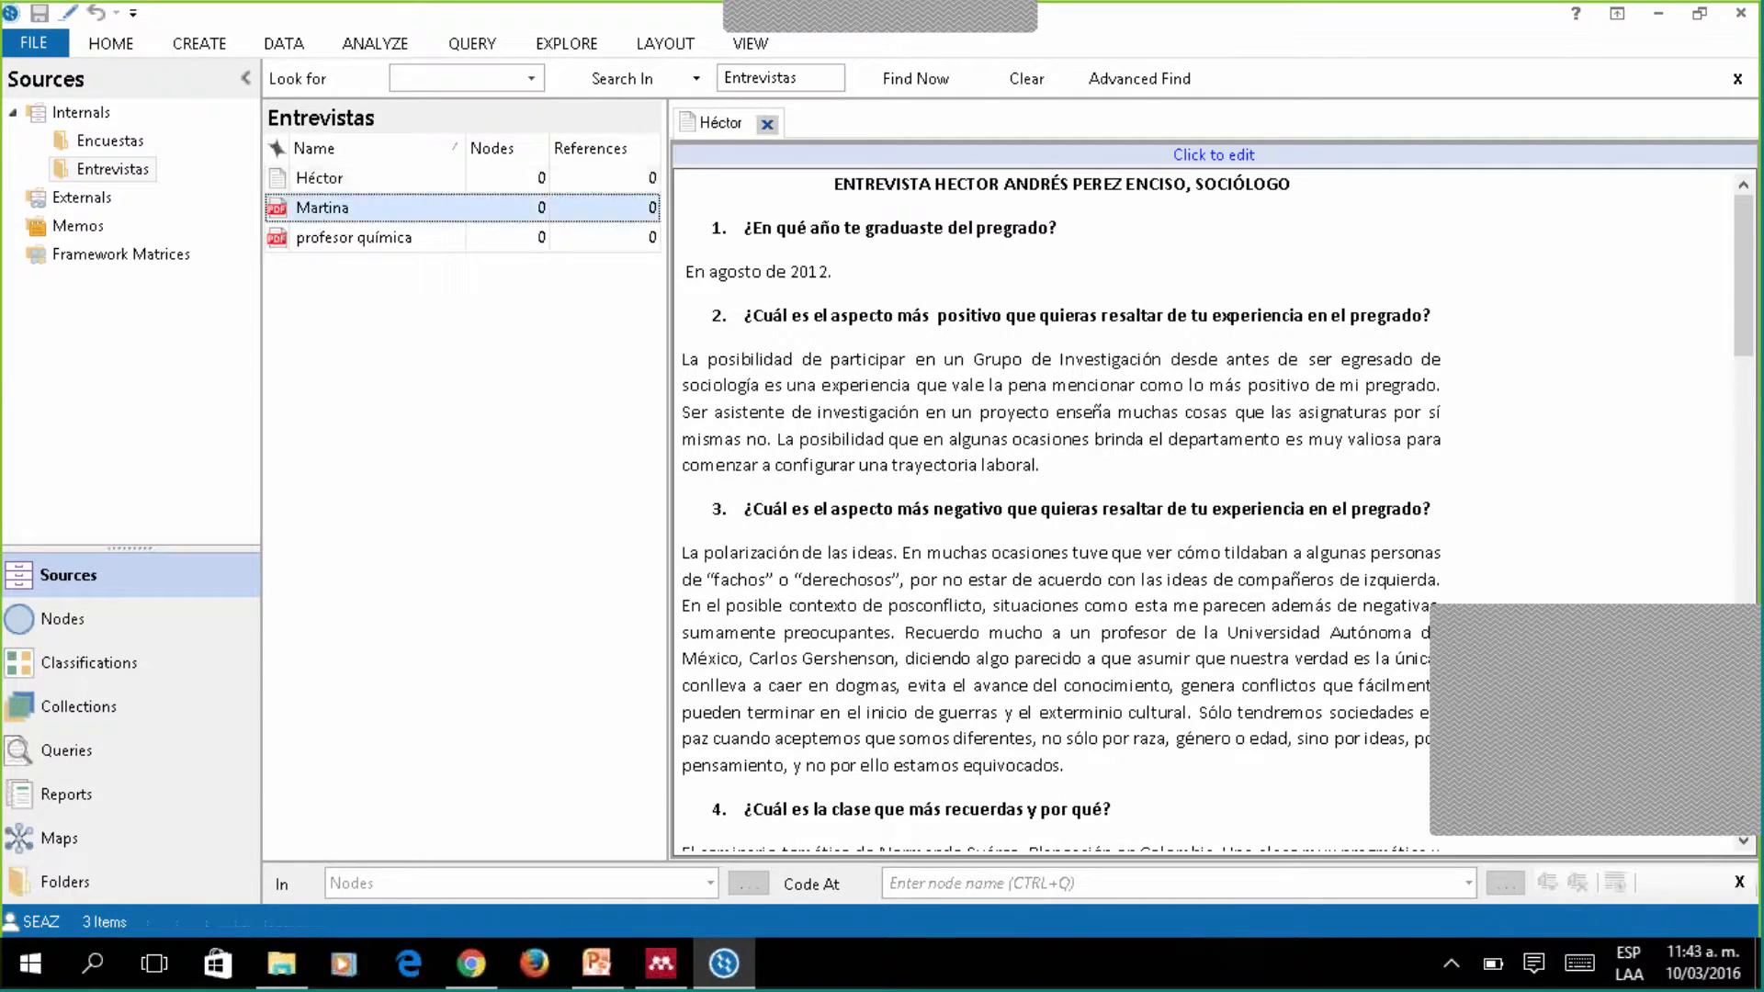
double_click(314, 210)
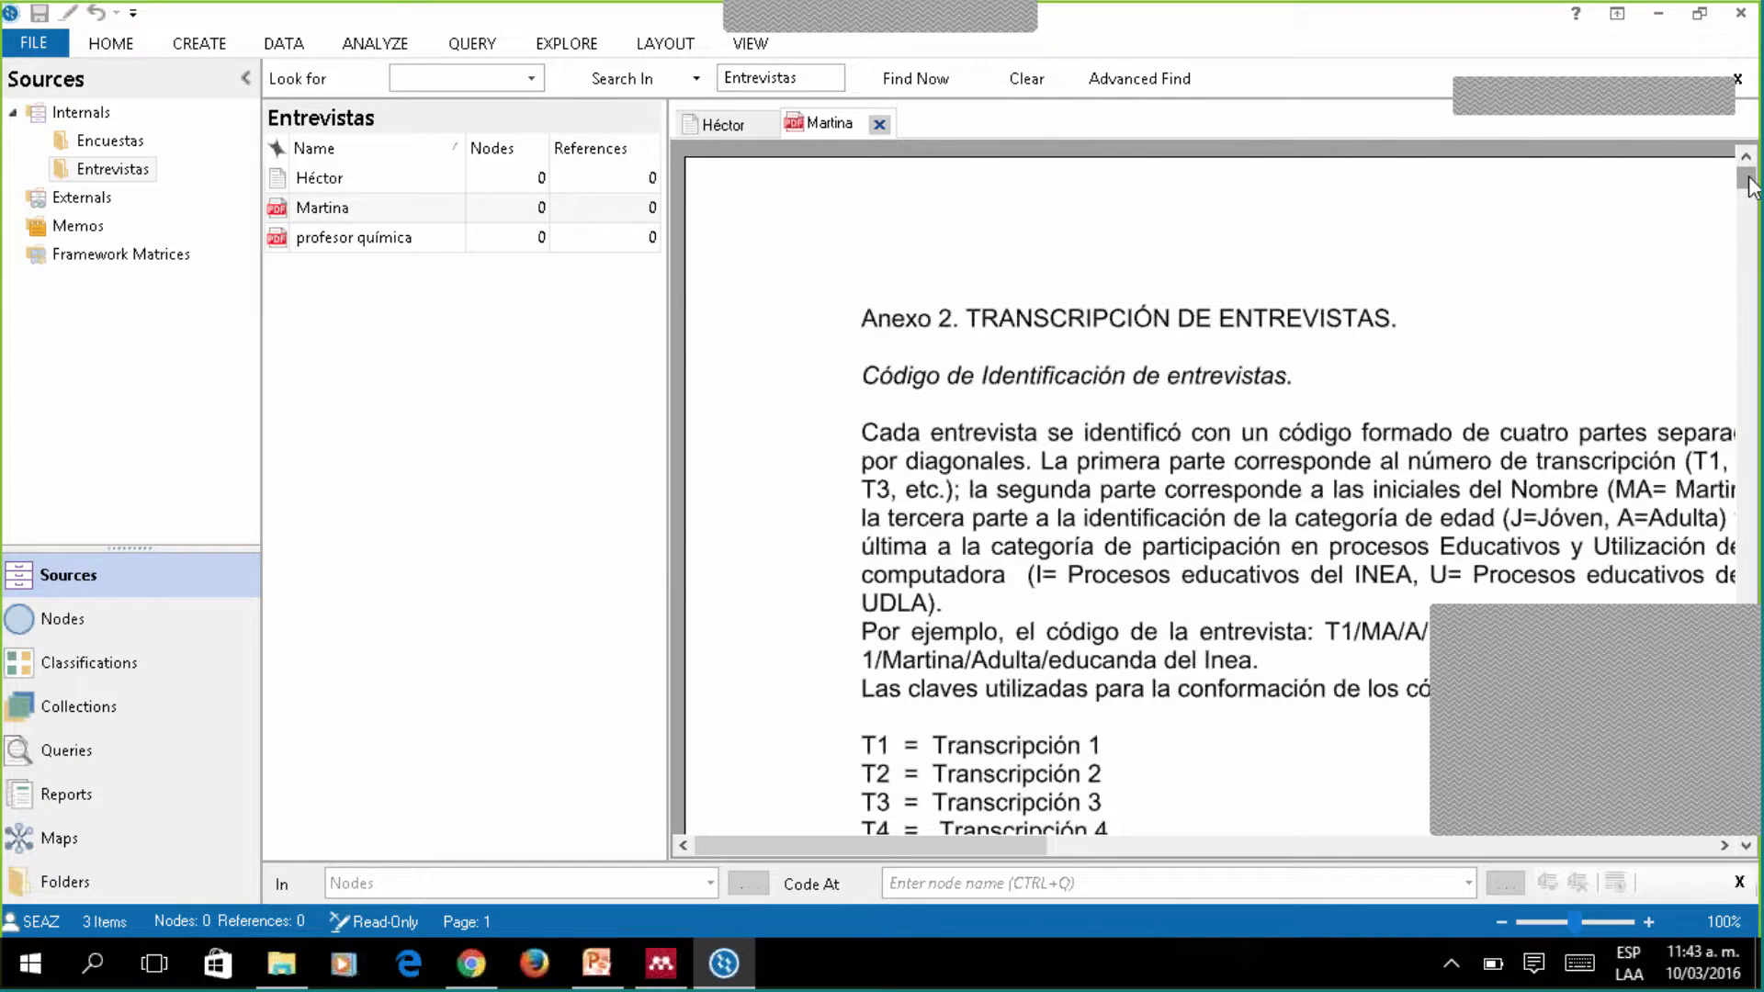
scroll(1751, 187, "down", 3)
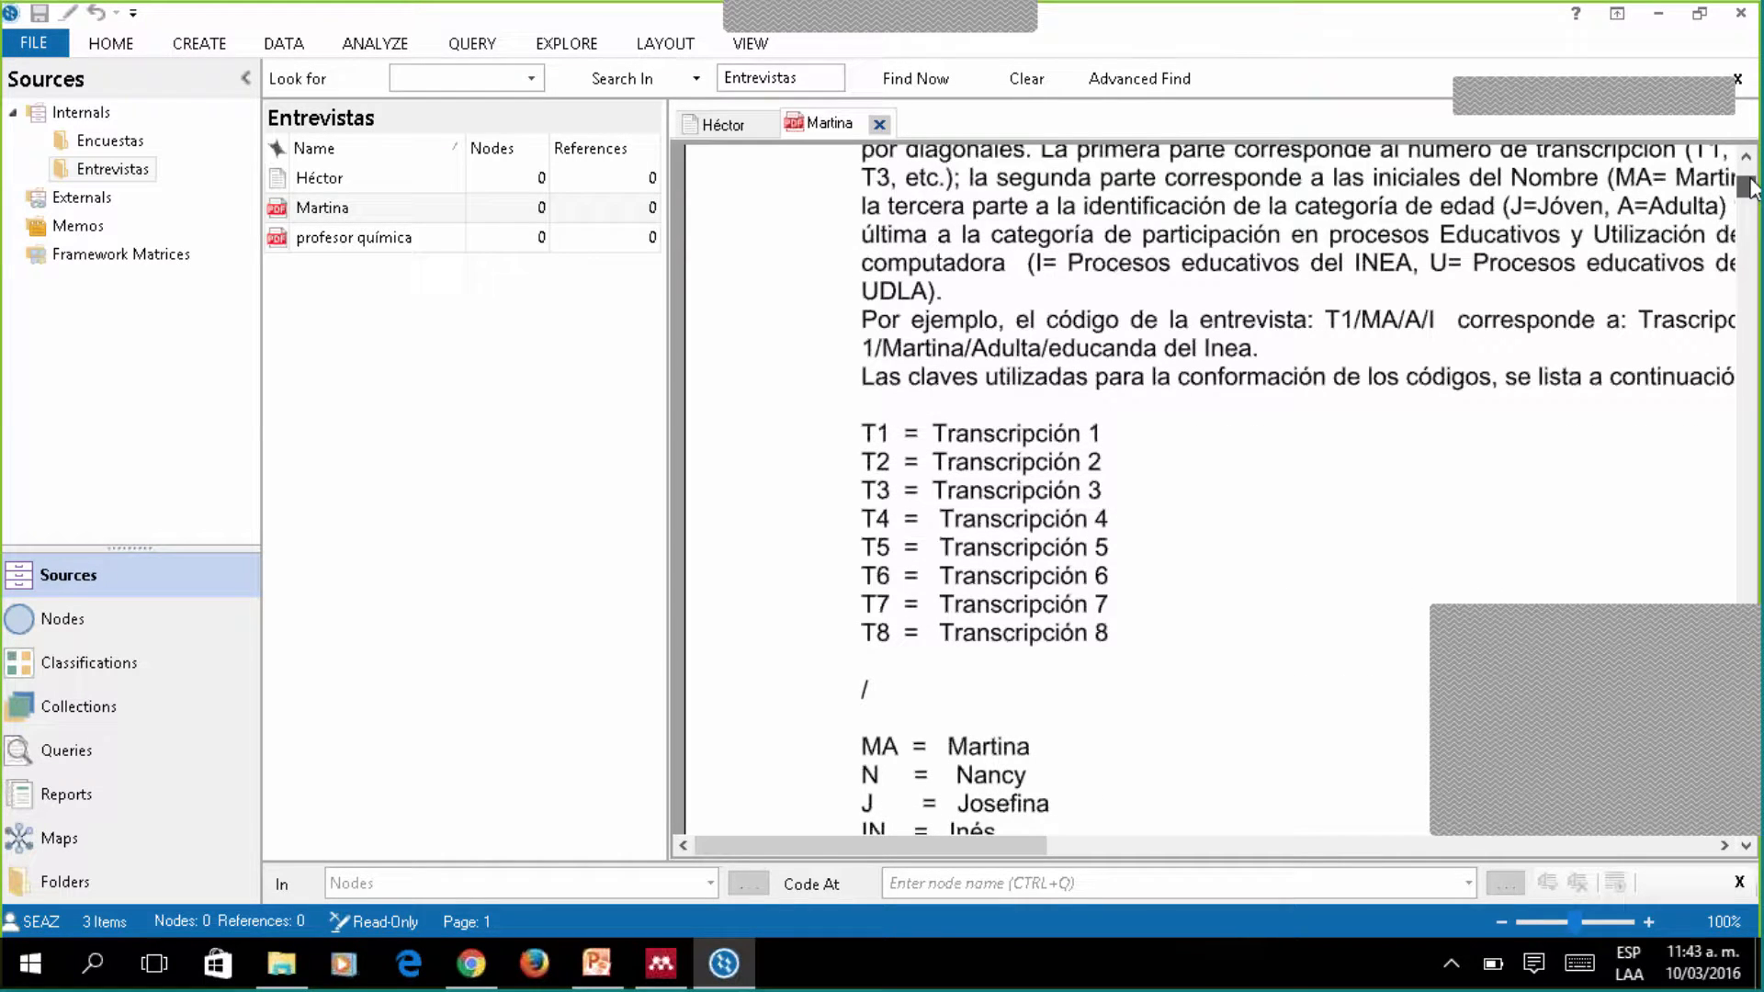
scroll(1751, 187, "up", 3)
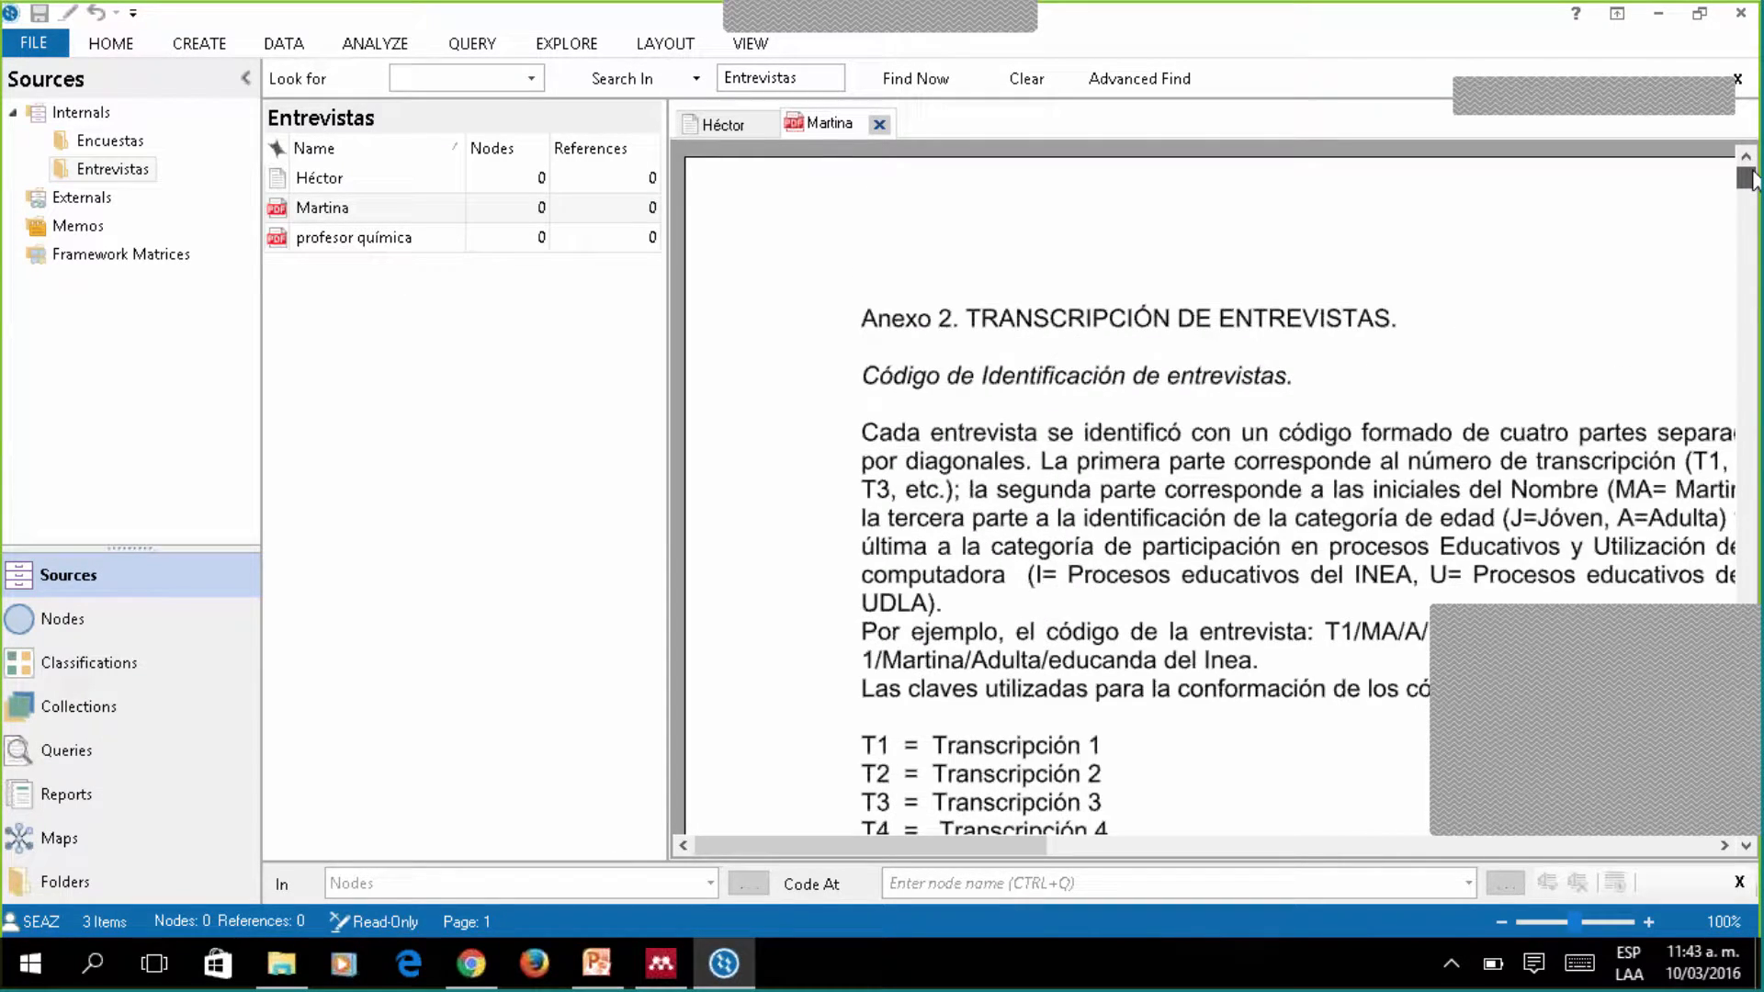
scroll(1751, 179, "down", 2)
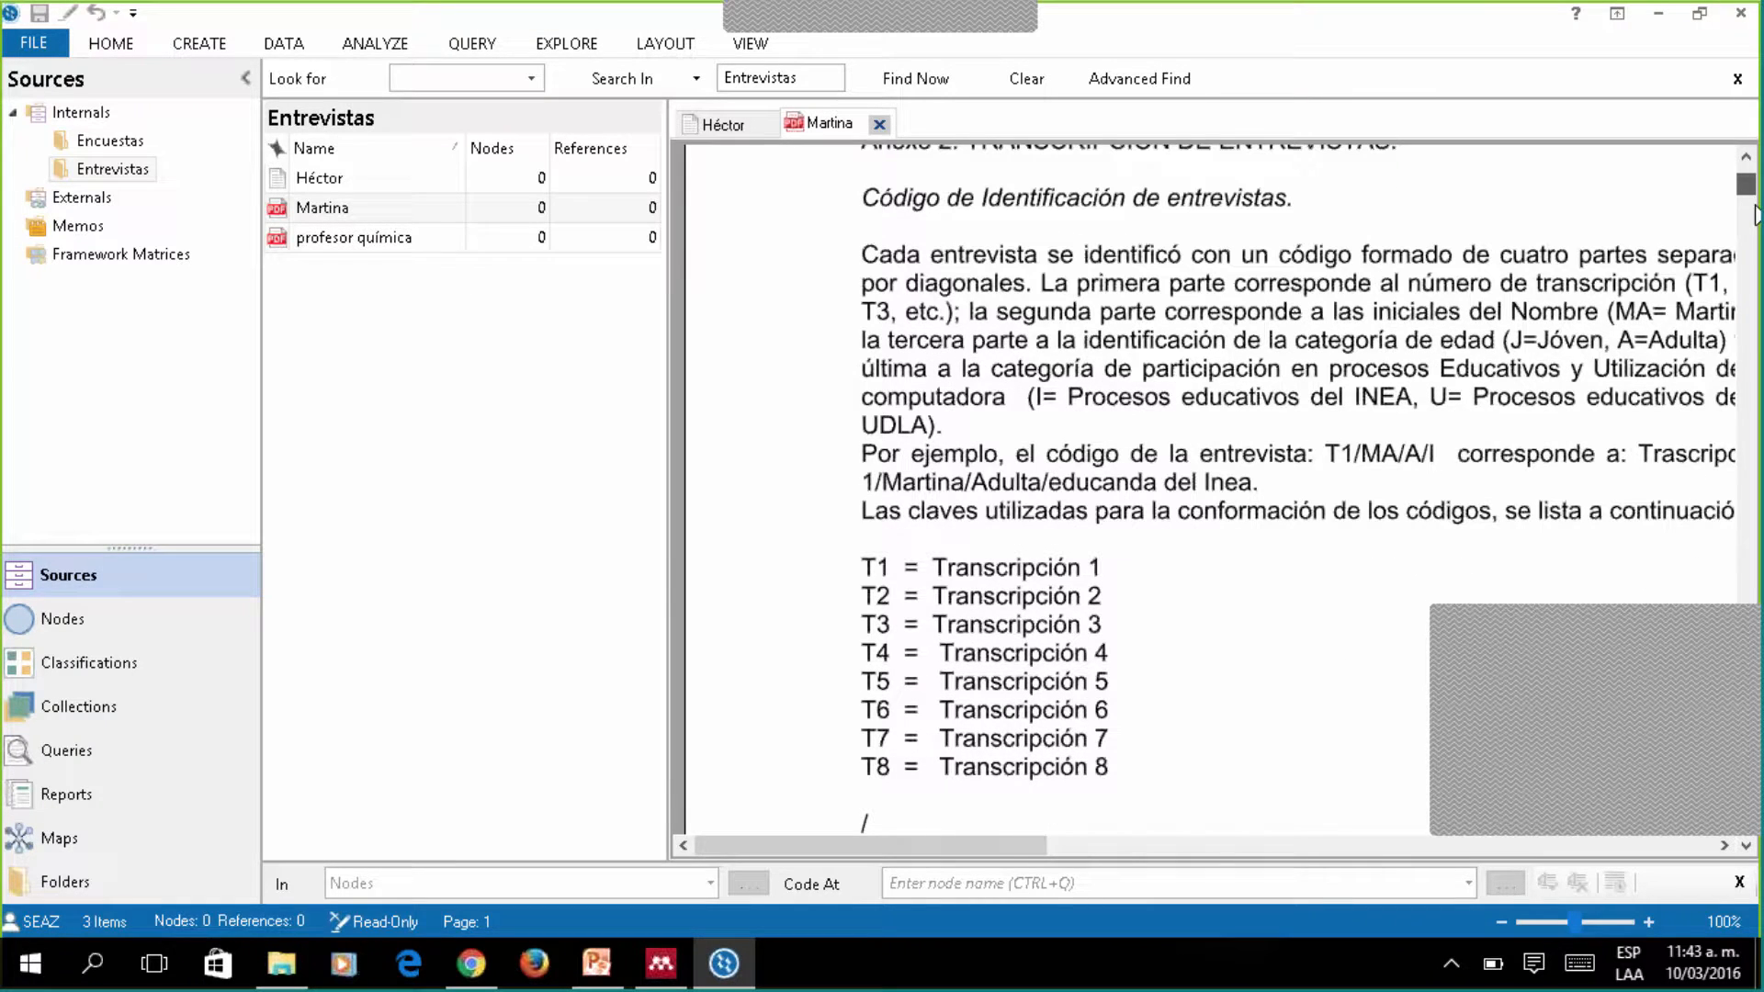
scroll(1751, 215, "down", 10)
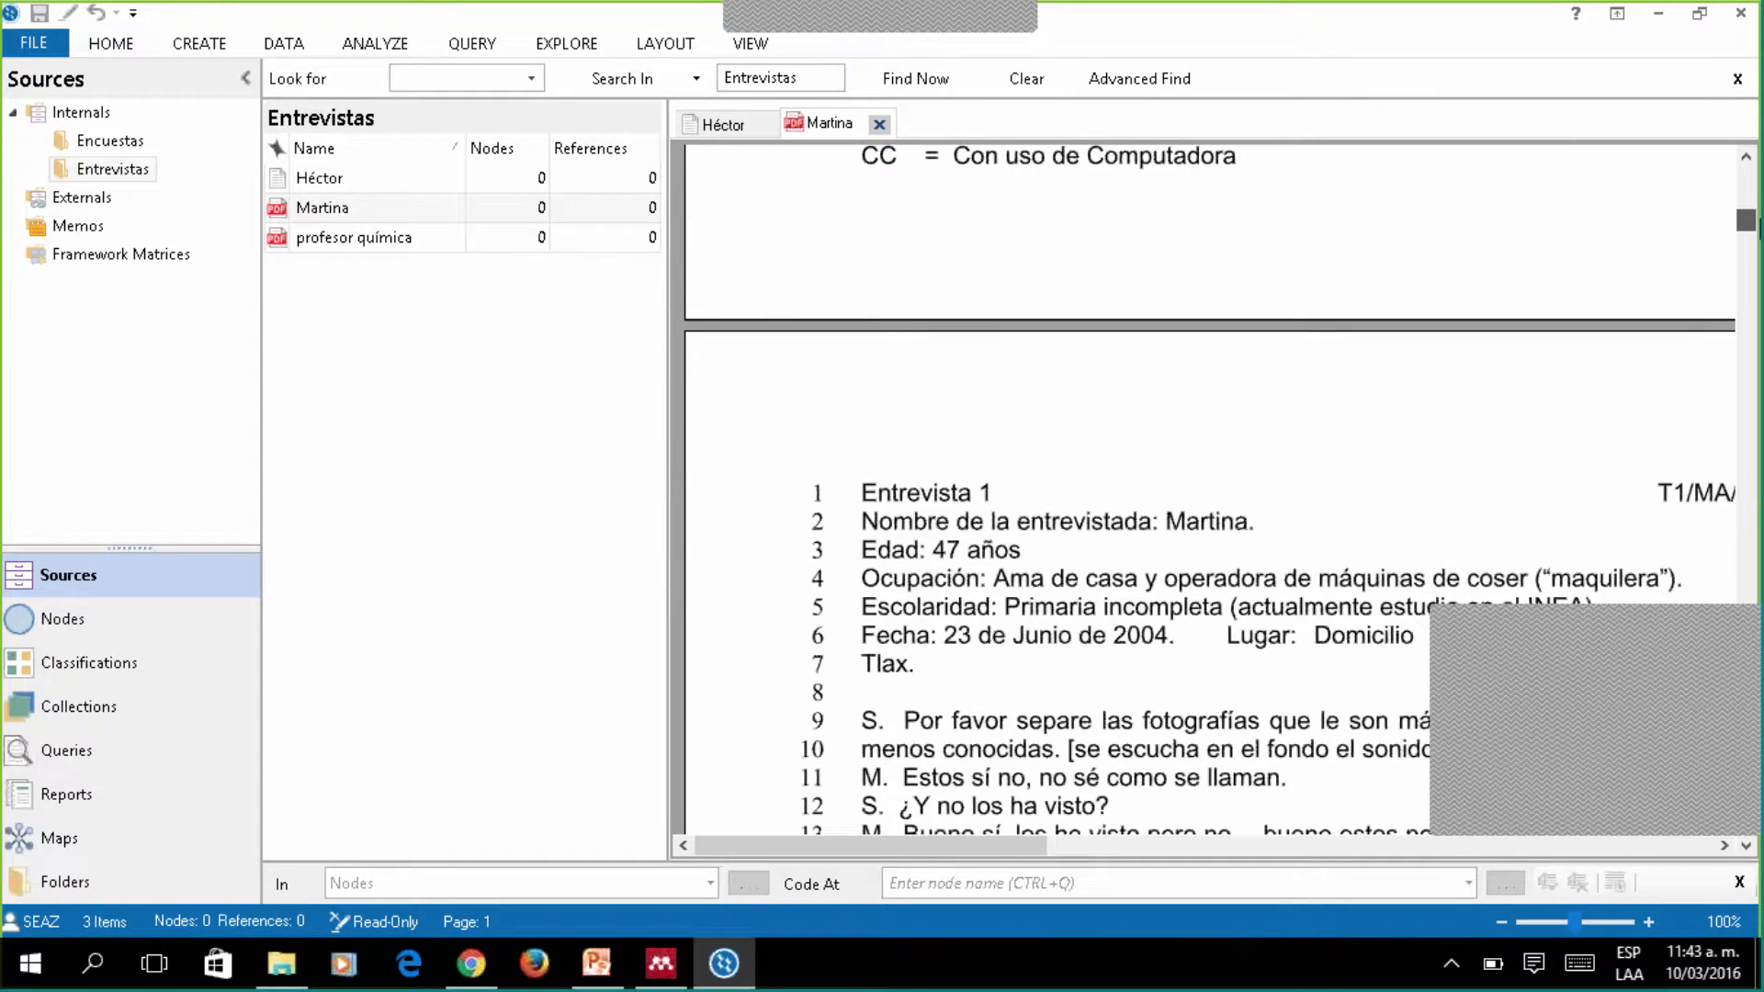
scroll(1209, 487, "down", 2)
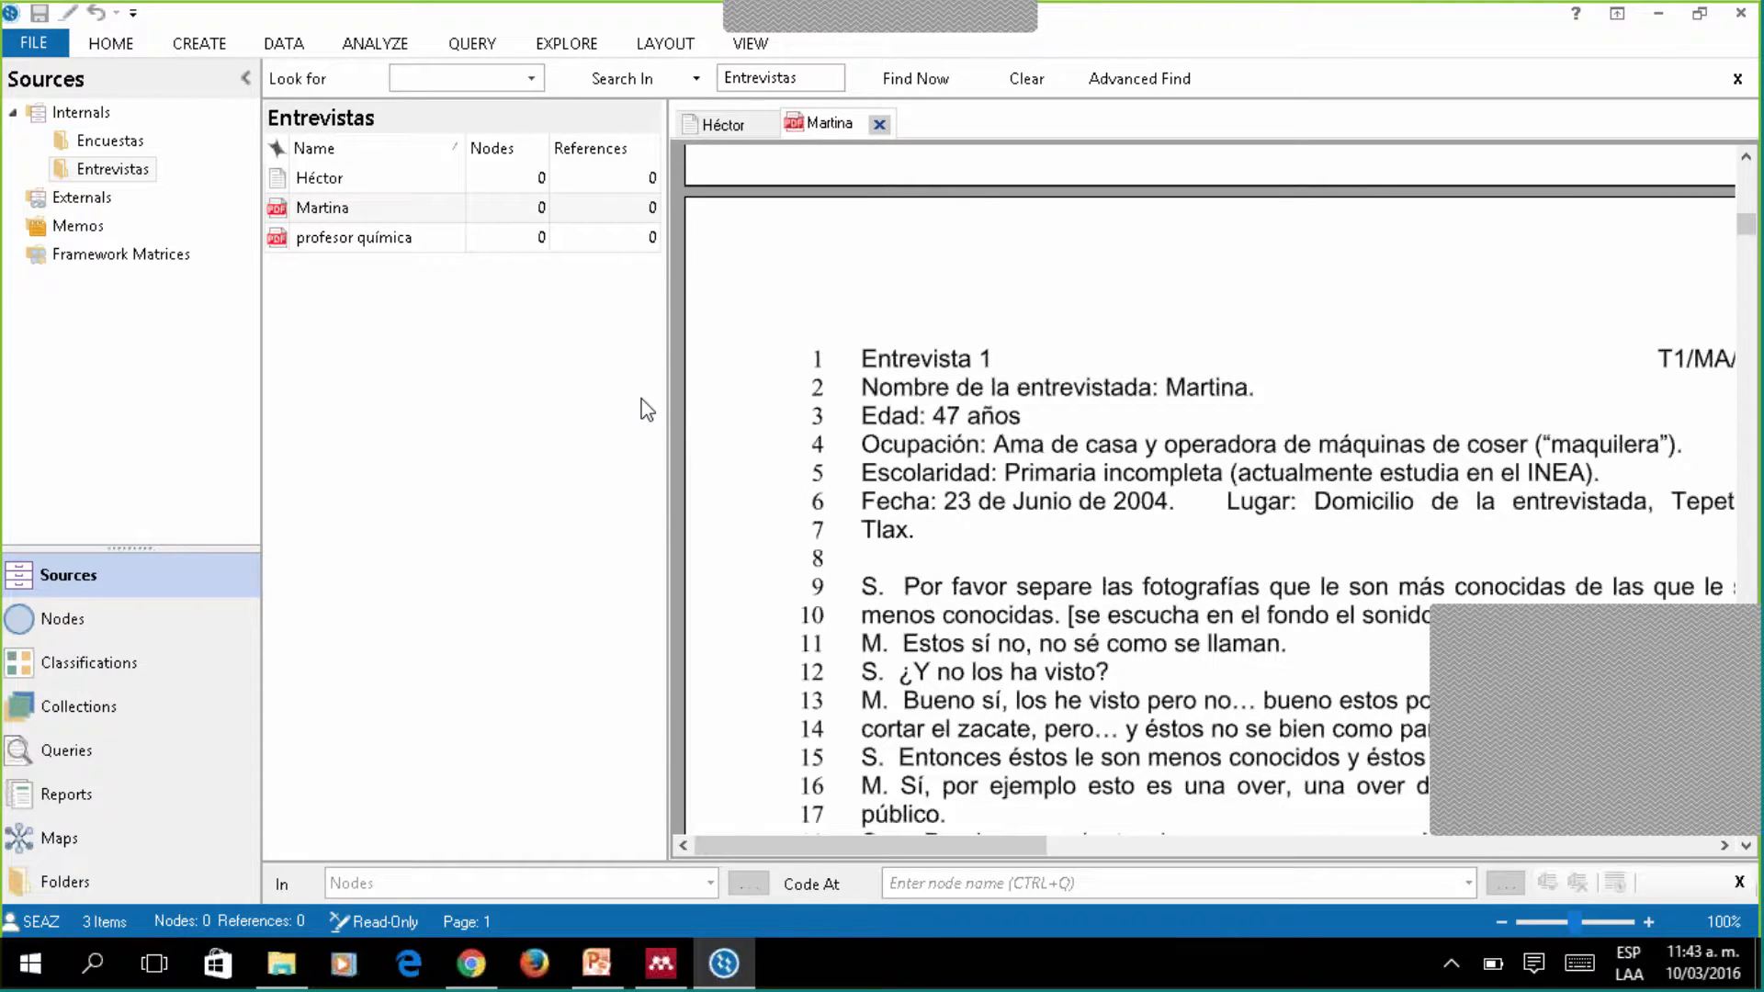
left_click(318, 444)
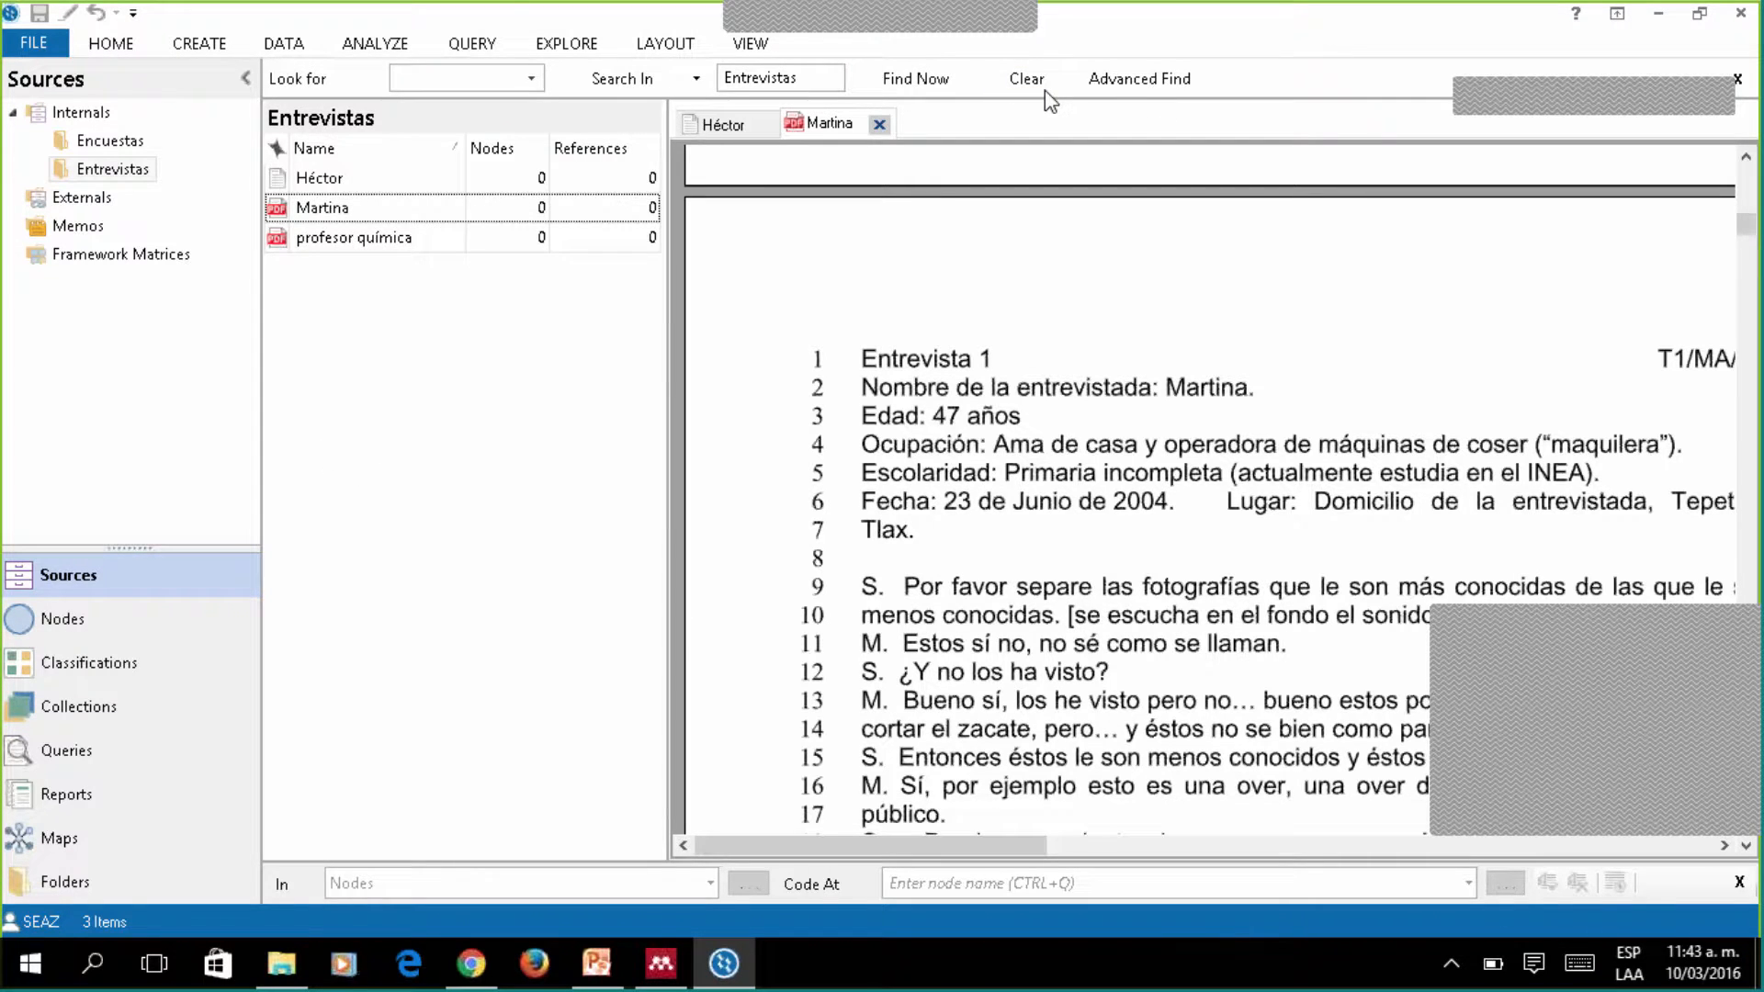
left_click(879, 126)
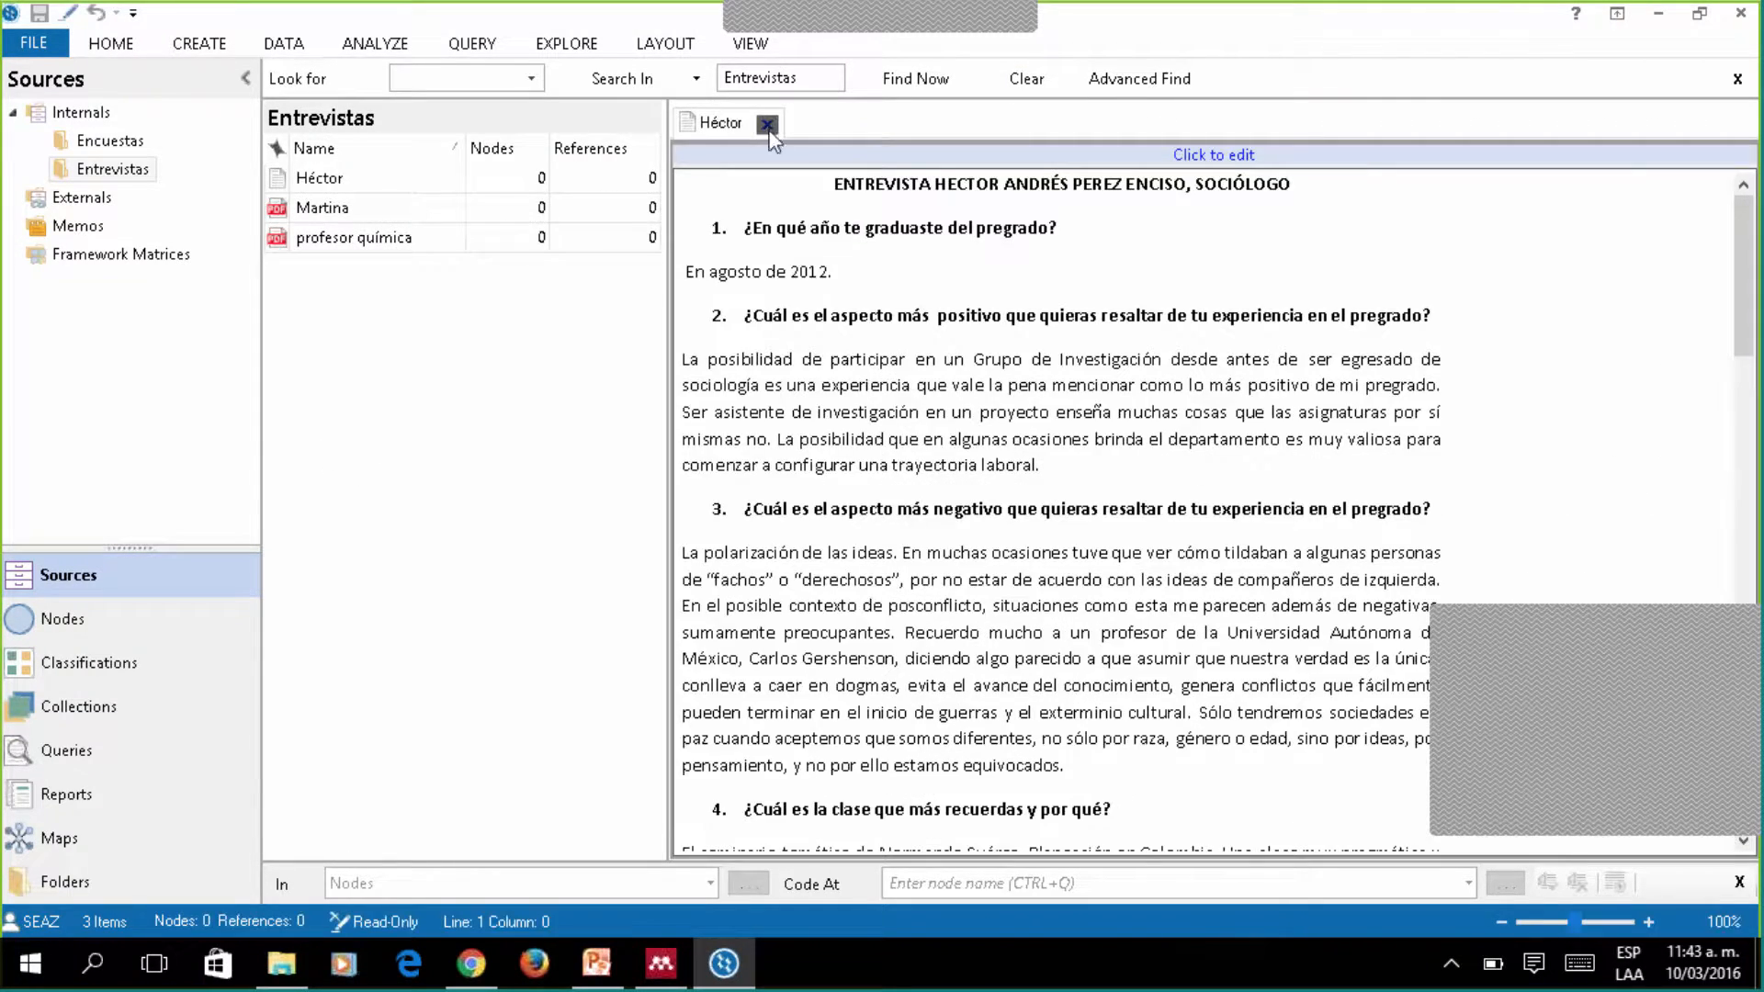
left_click(767, 125)
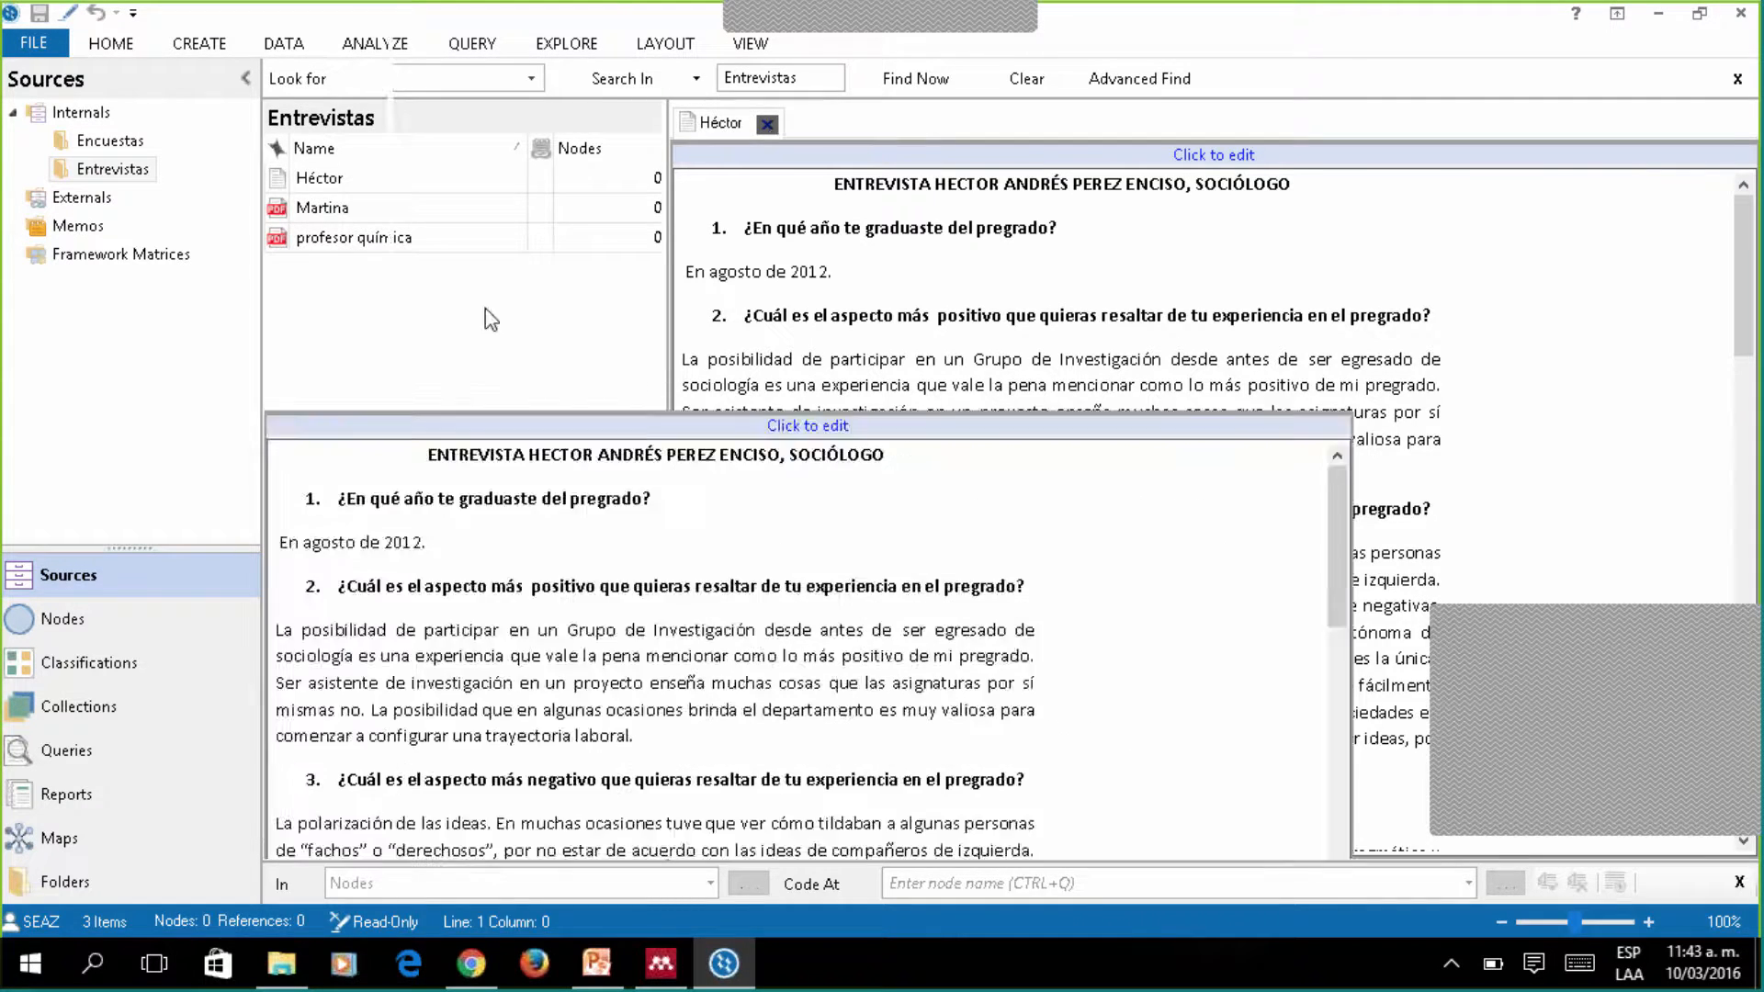
Reopen the first PDF interview in the Entrevistas folder and show the interviewee details under Entrevista 1.
double_click(320, 209)
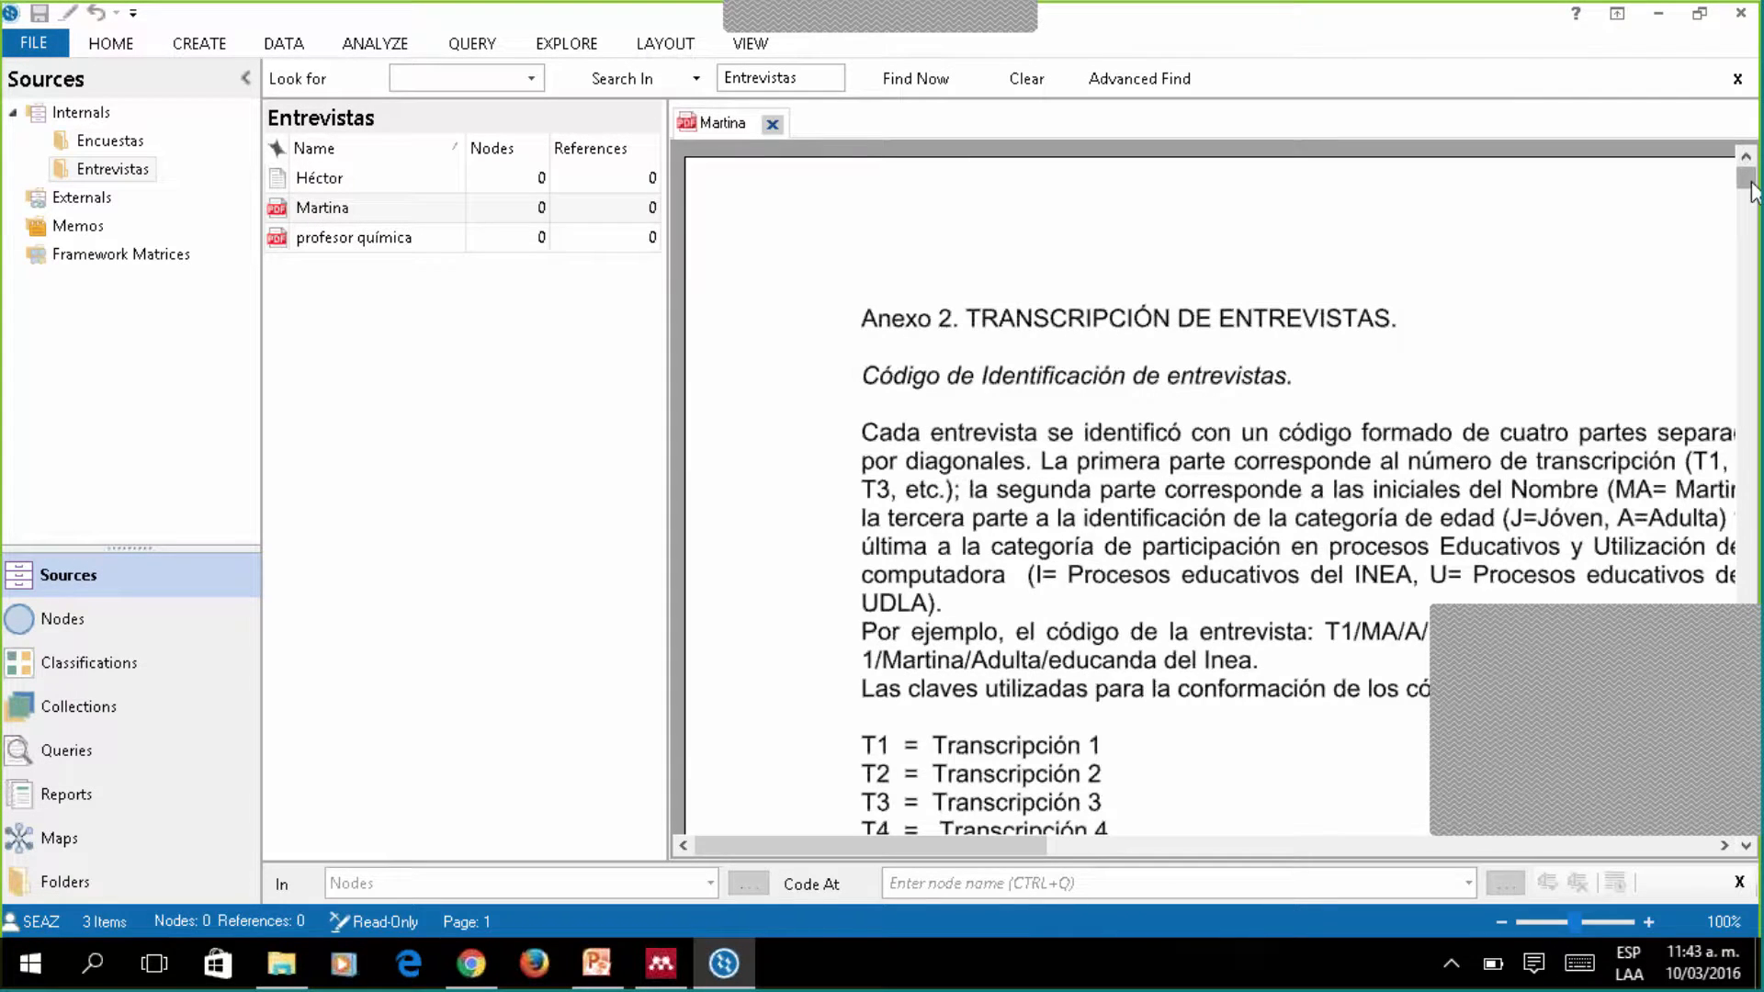
scroll(1753, 191, "down", 1)
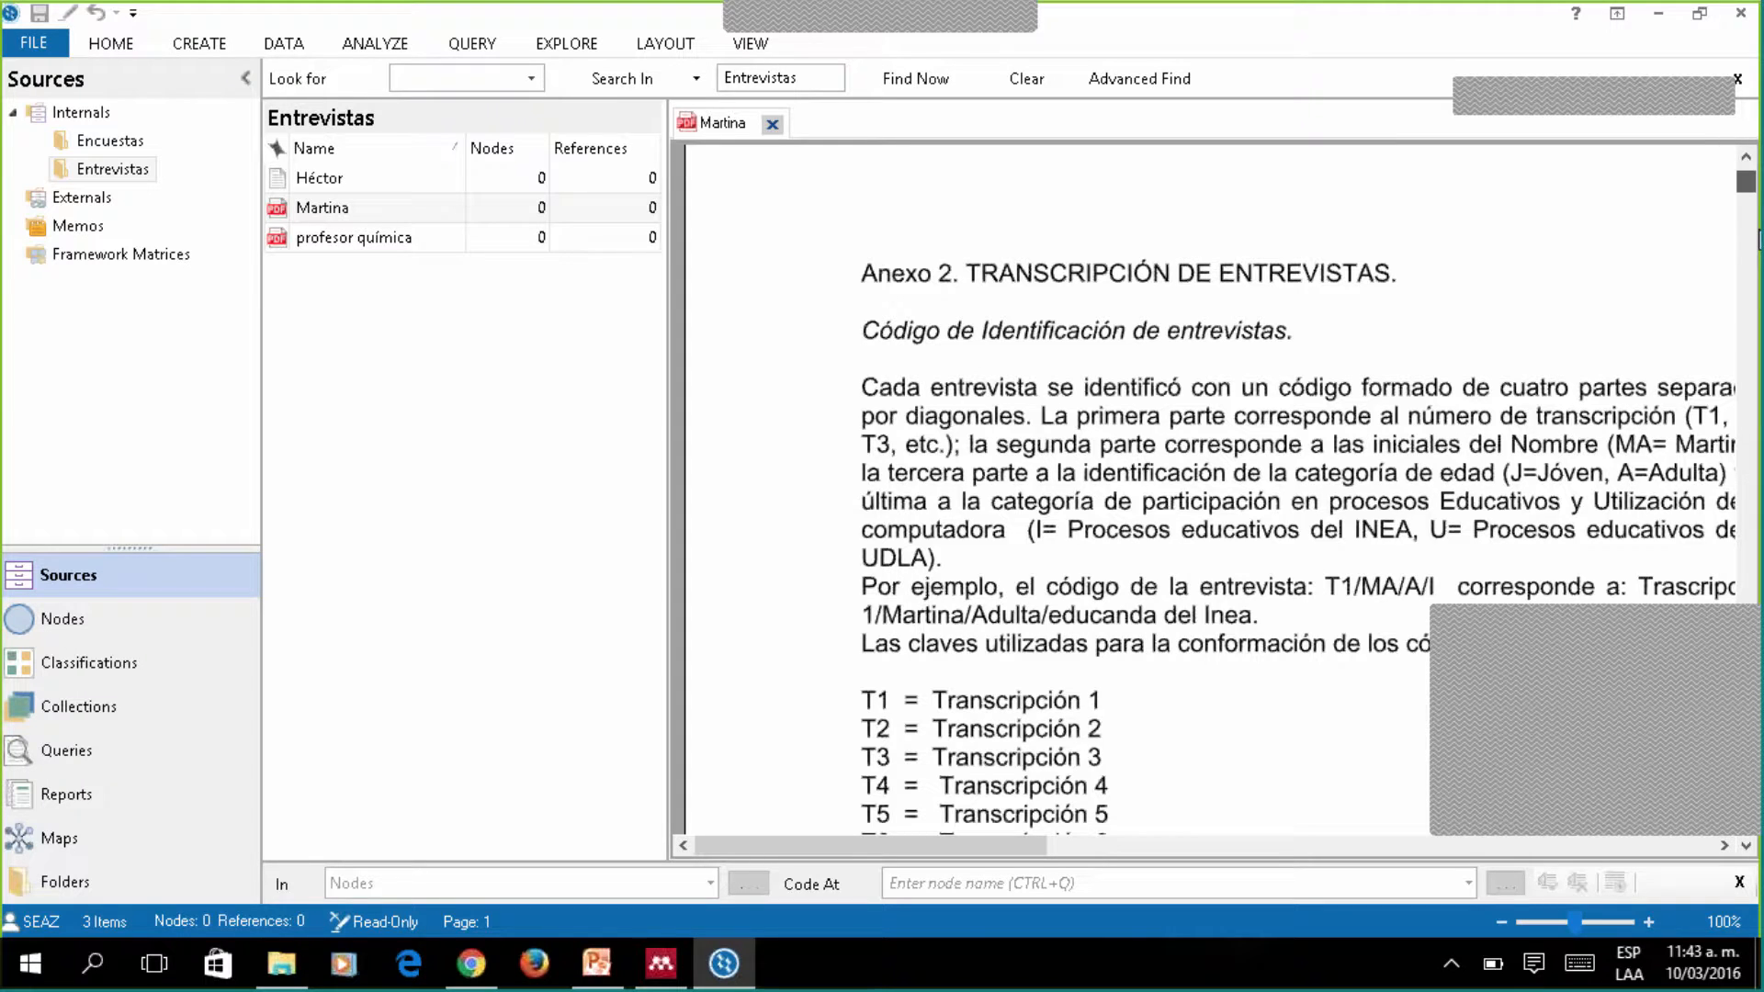
left_click(1757, 241)
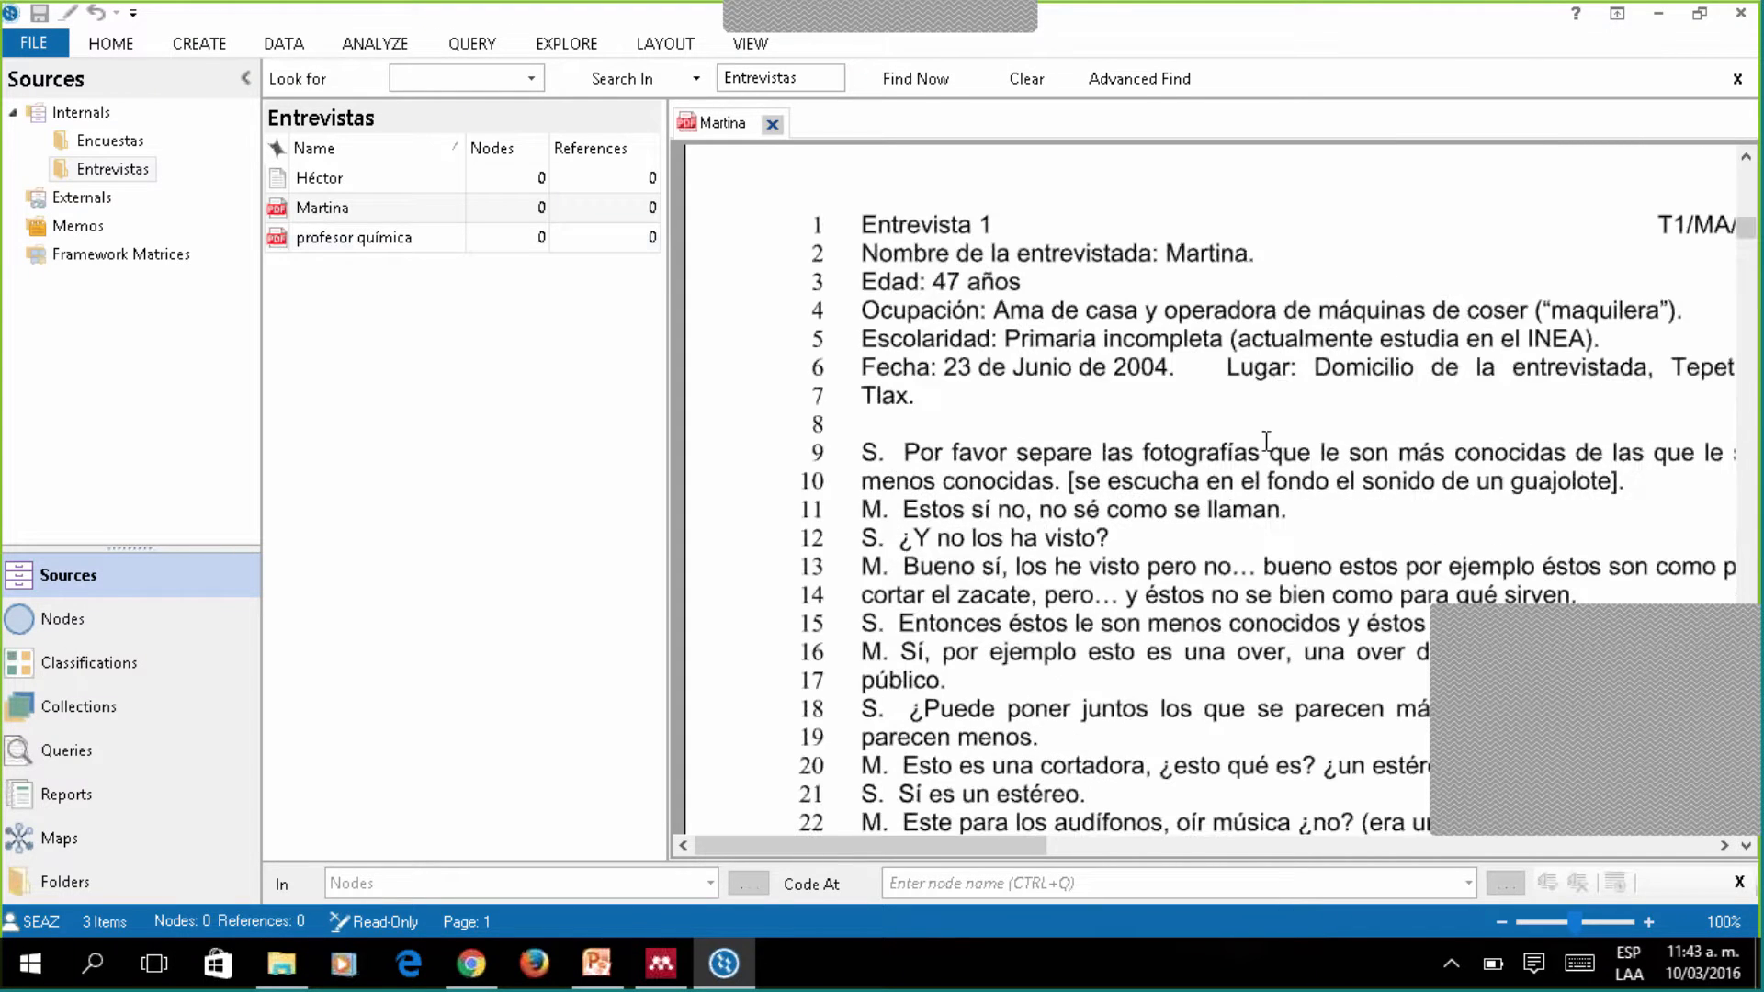
Check which classifications can be assigned to the open interview PDF, without assigning one.
right_click(331, 220)
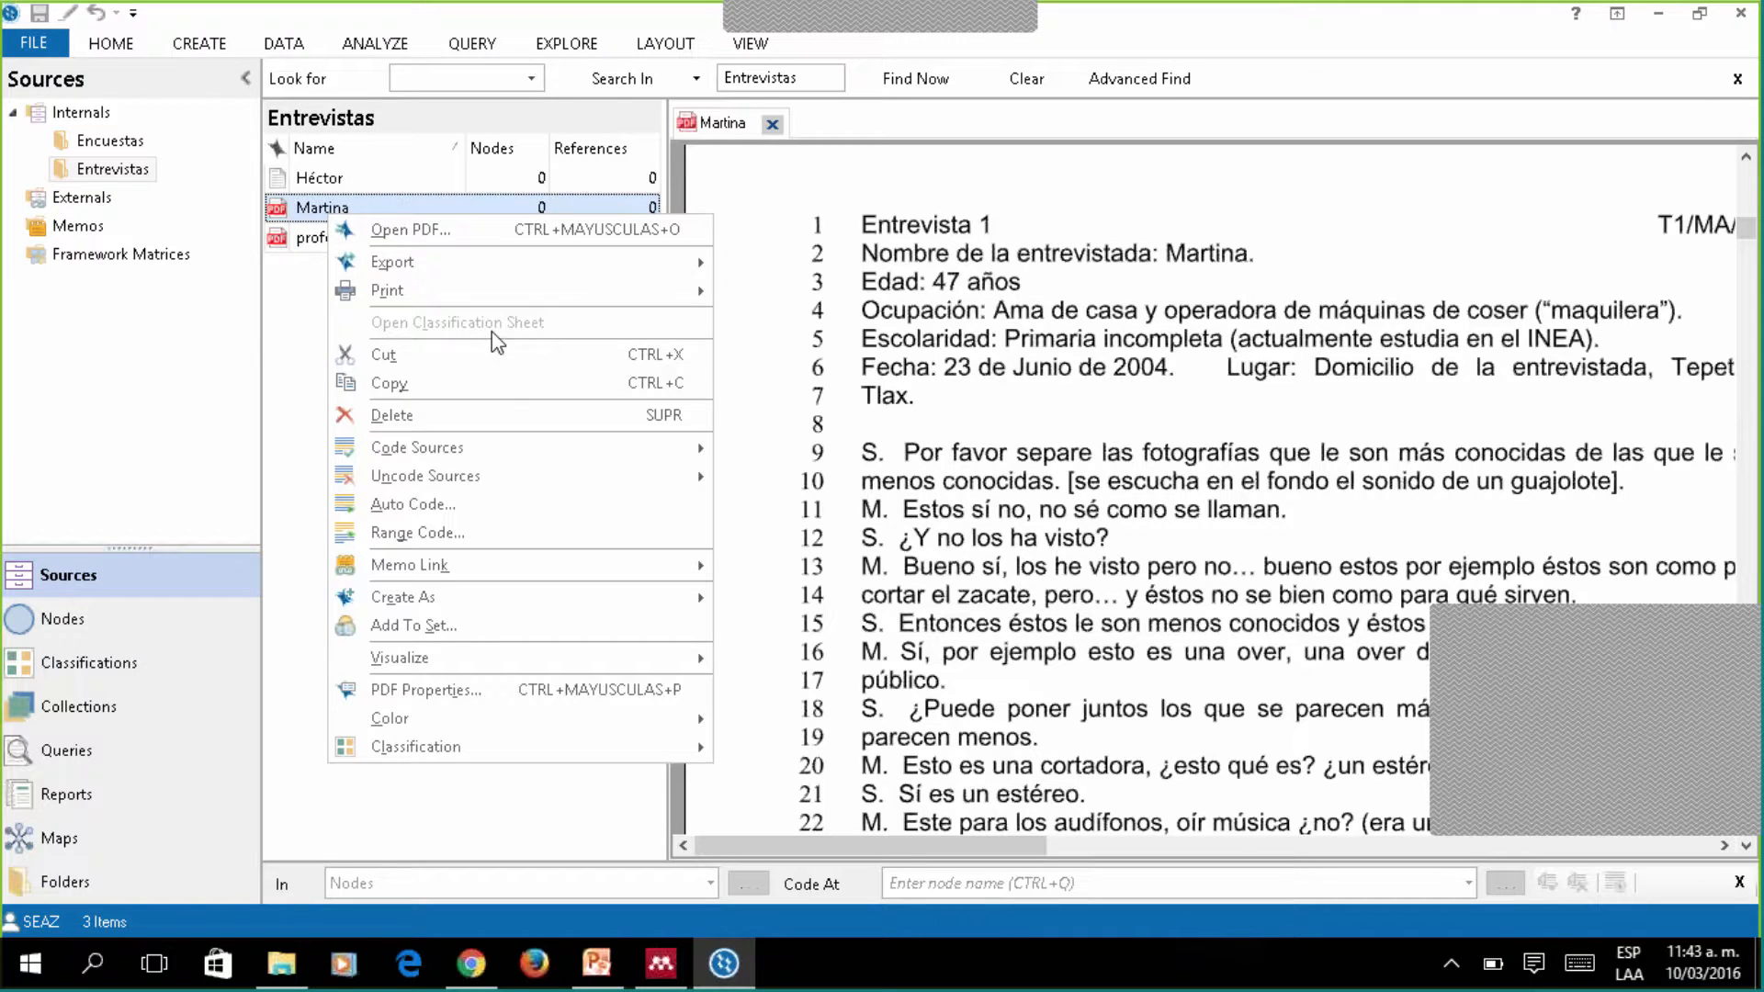
mouse_move(438, 753)
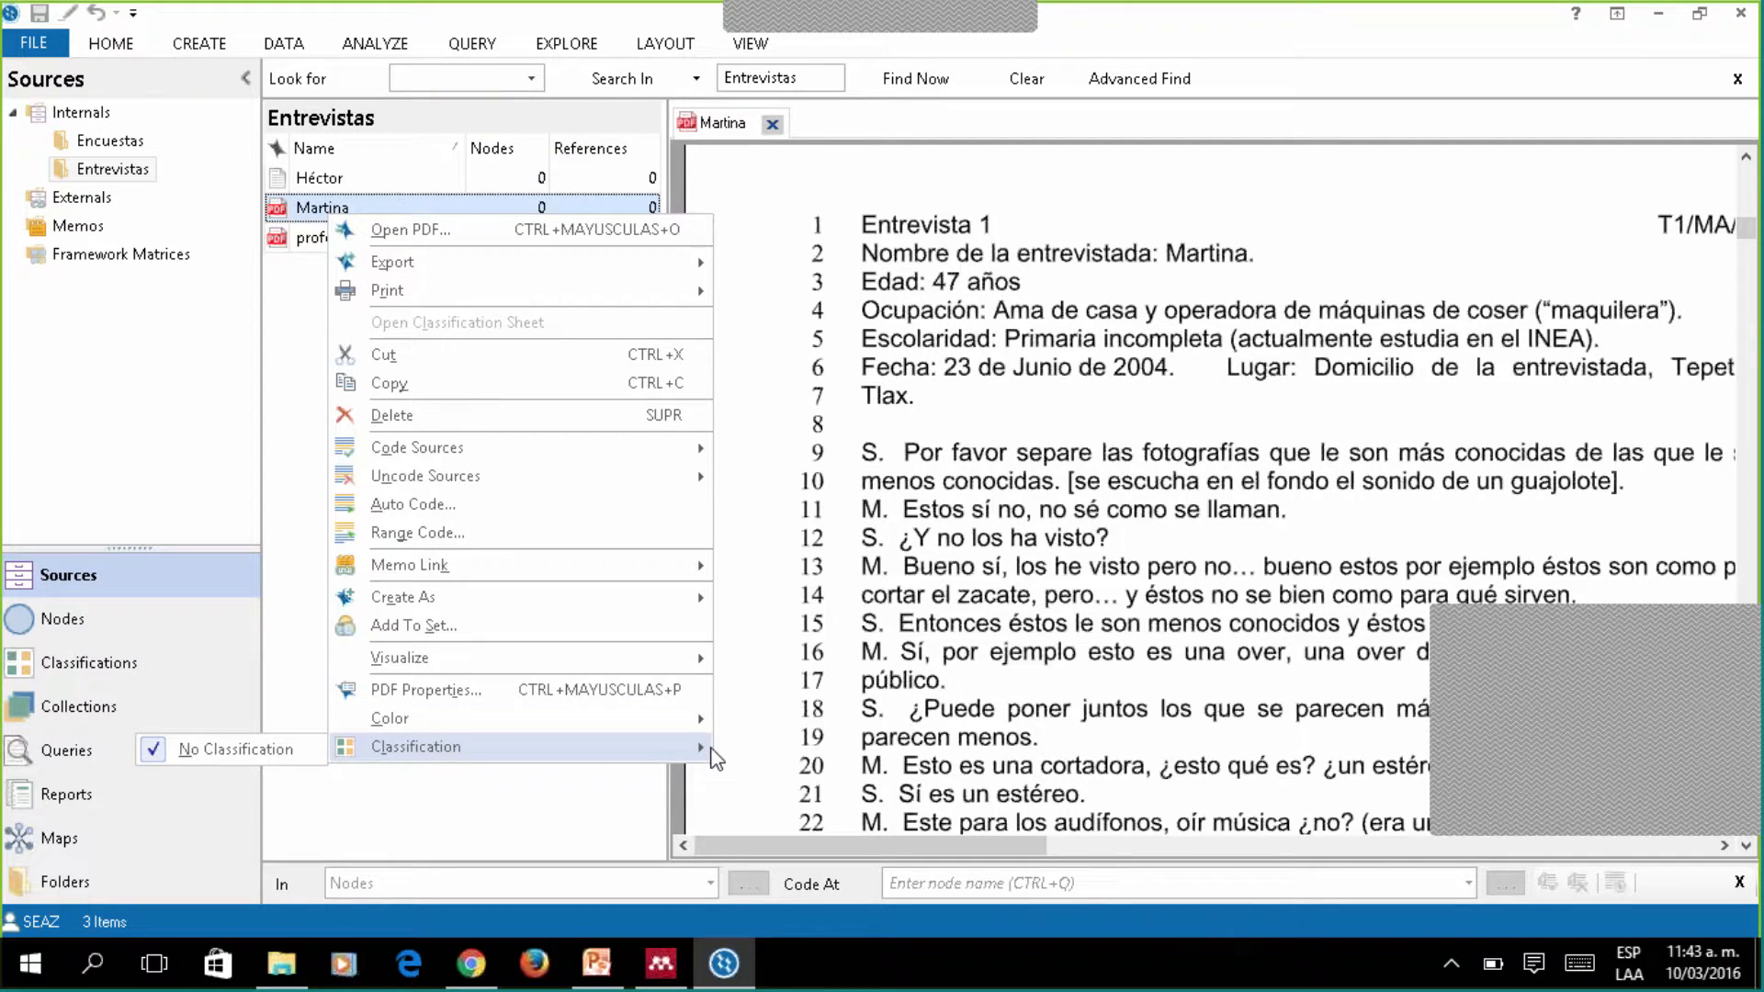
mouse_move(425, 609)
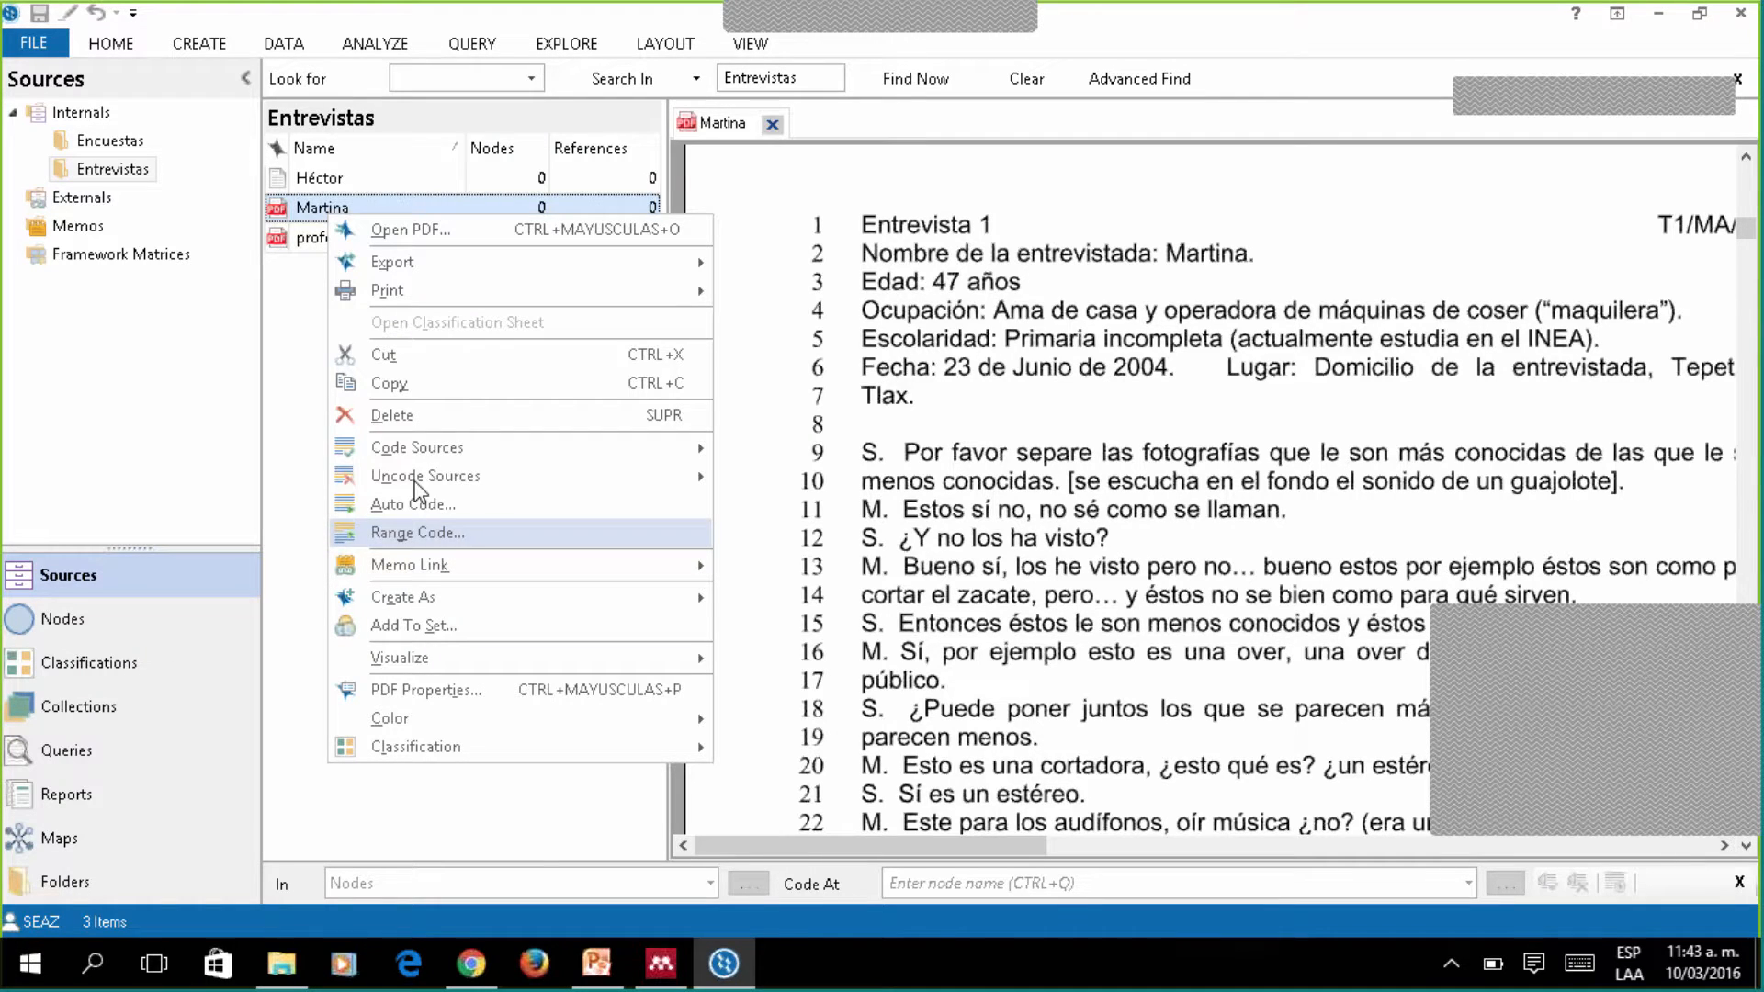
mouse_move(410, 292)
left_click(297, 436)
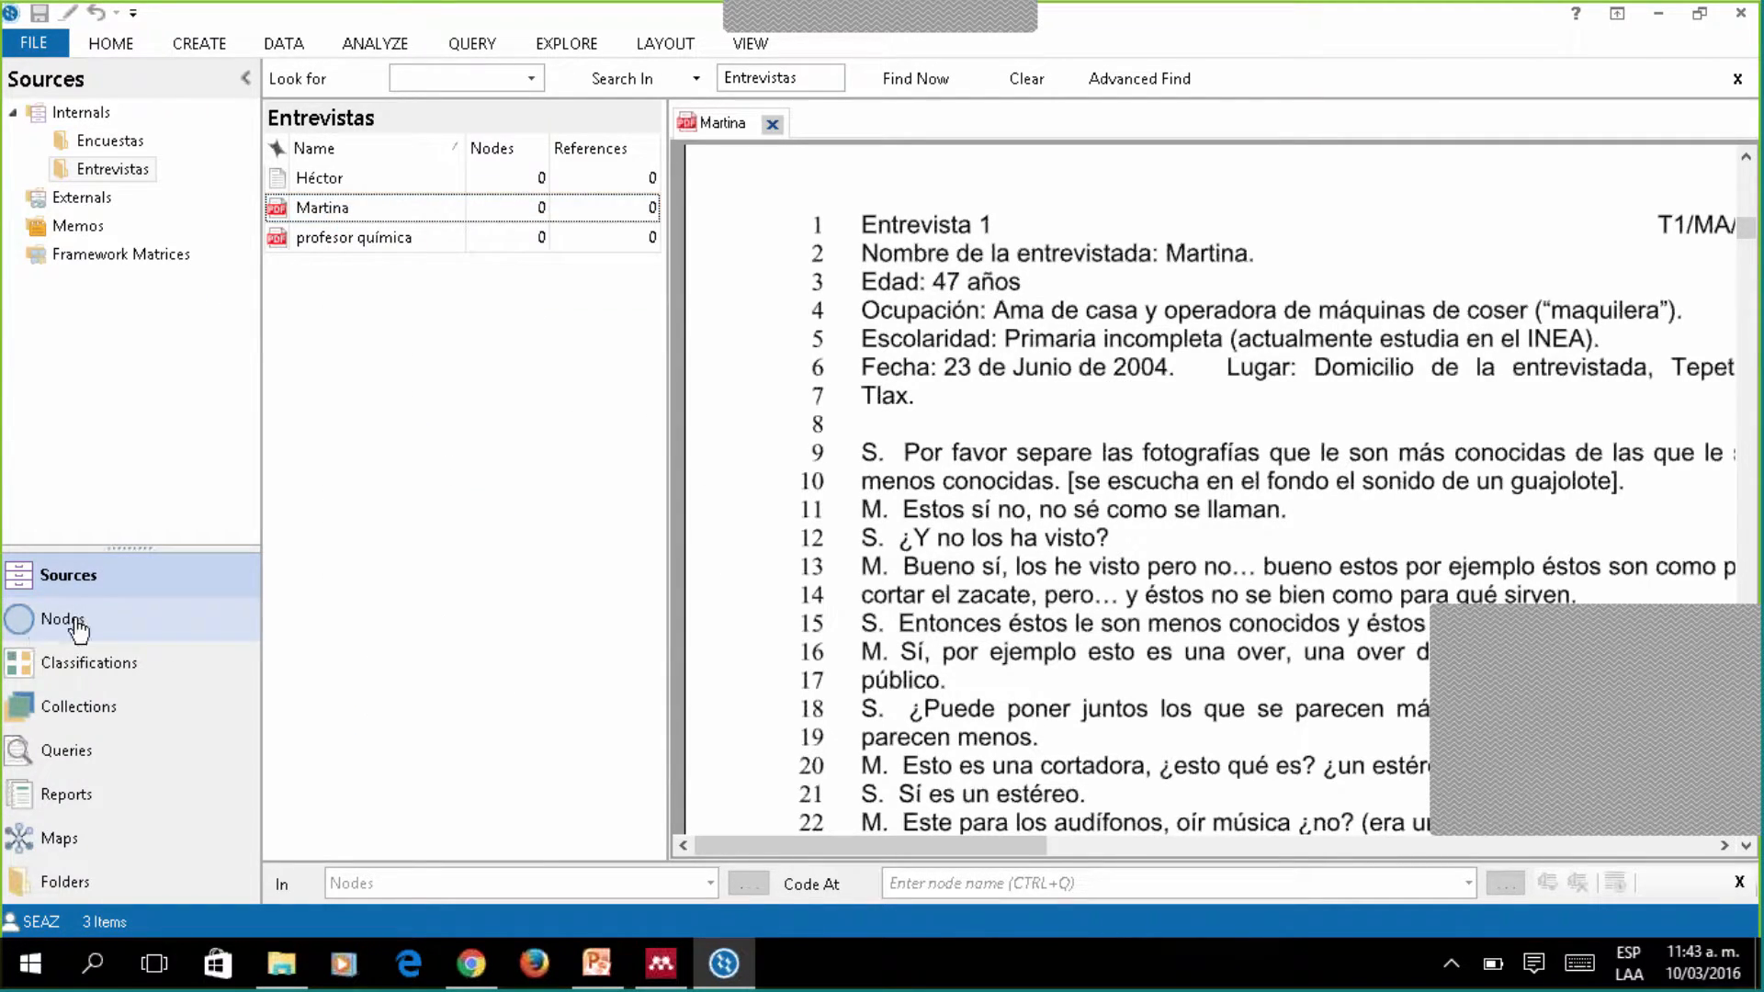
Show the case classifications with the attributes of the Person classification.
left_click(79, 662)
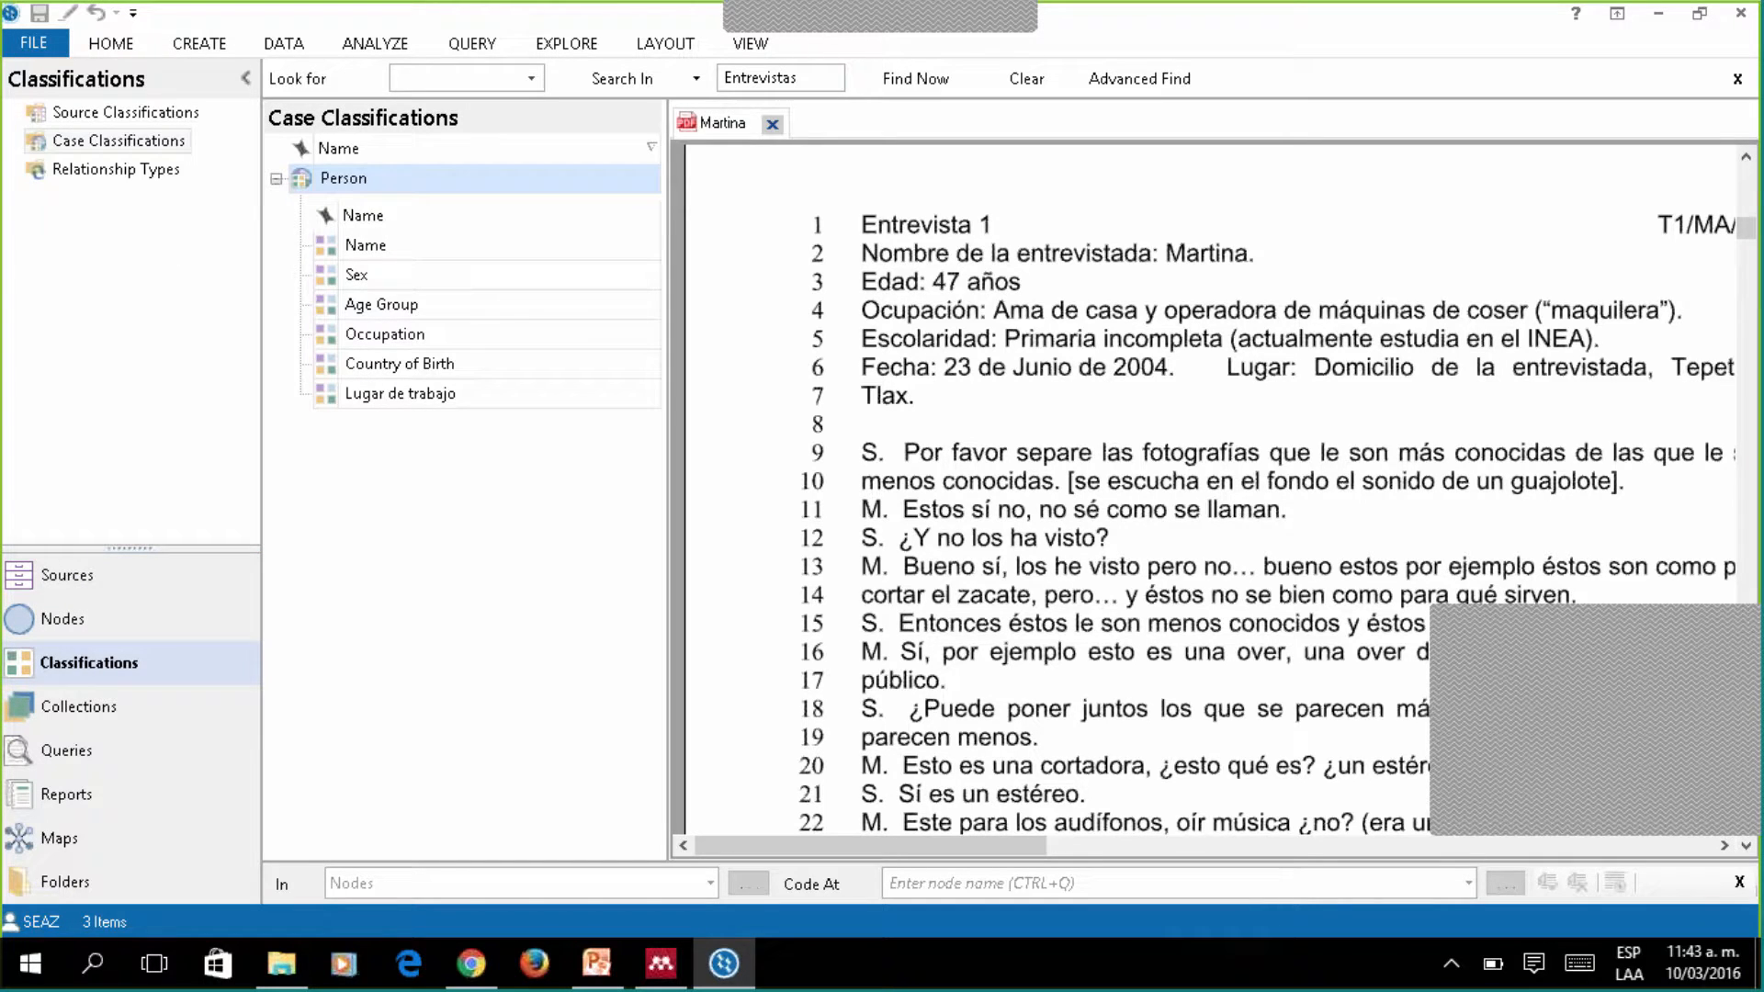
right_click(331, 178)
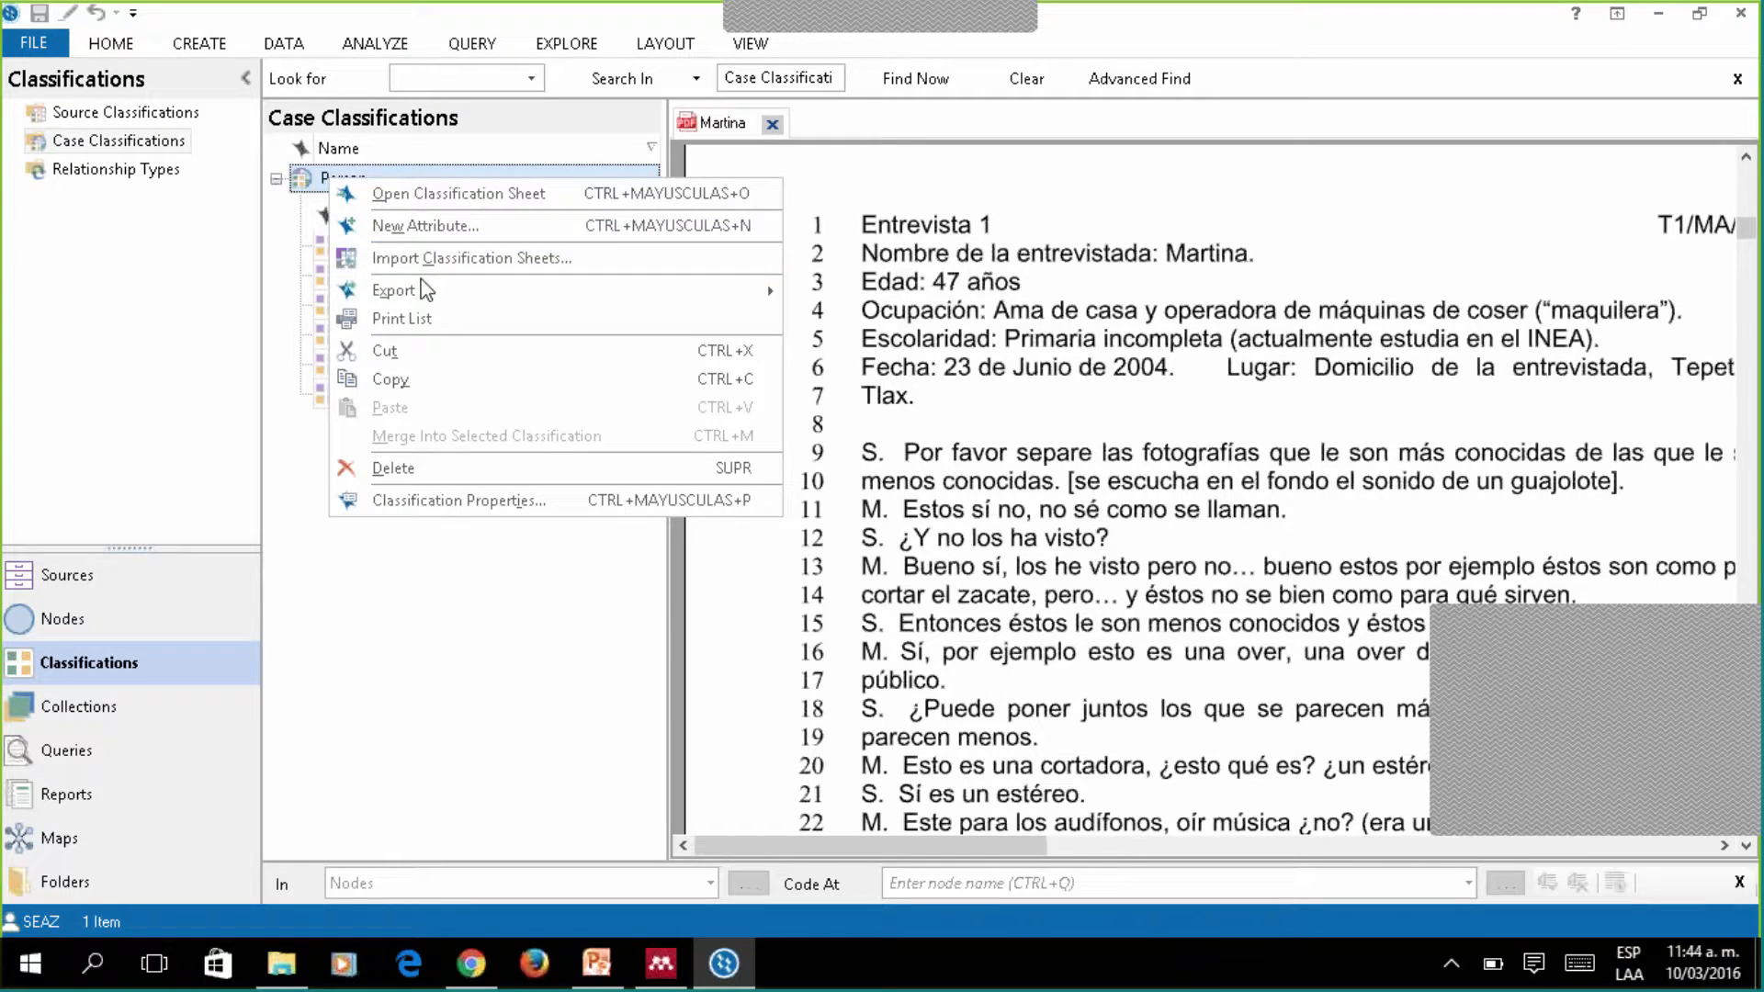
left_click(446, 255)
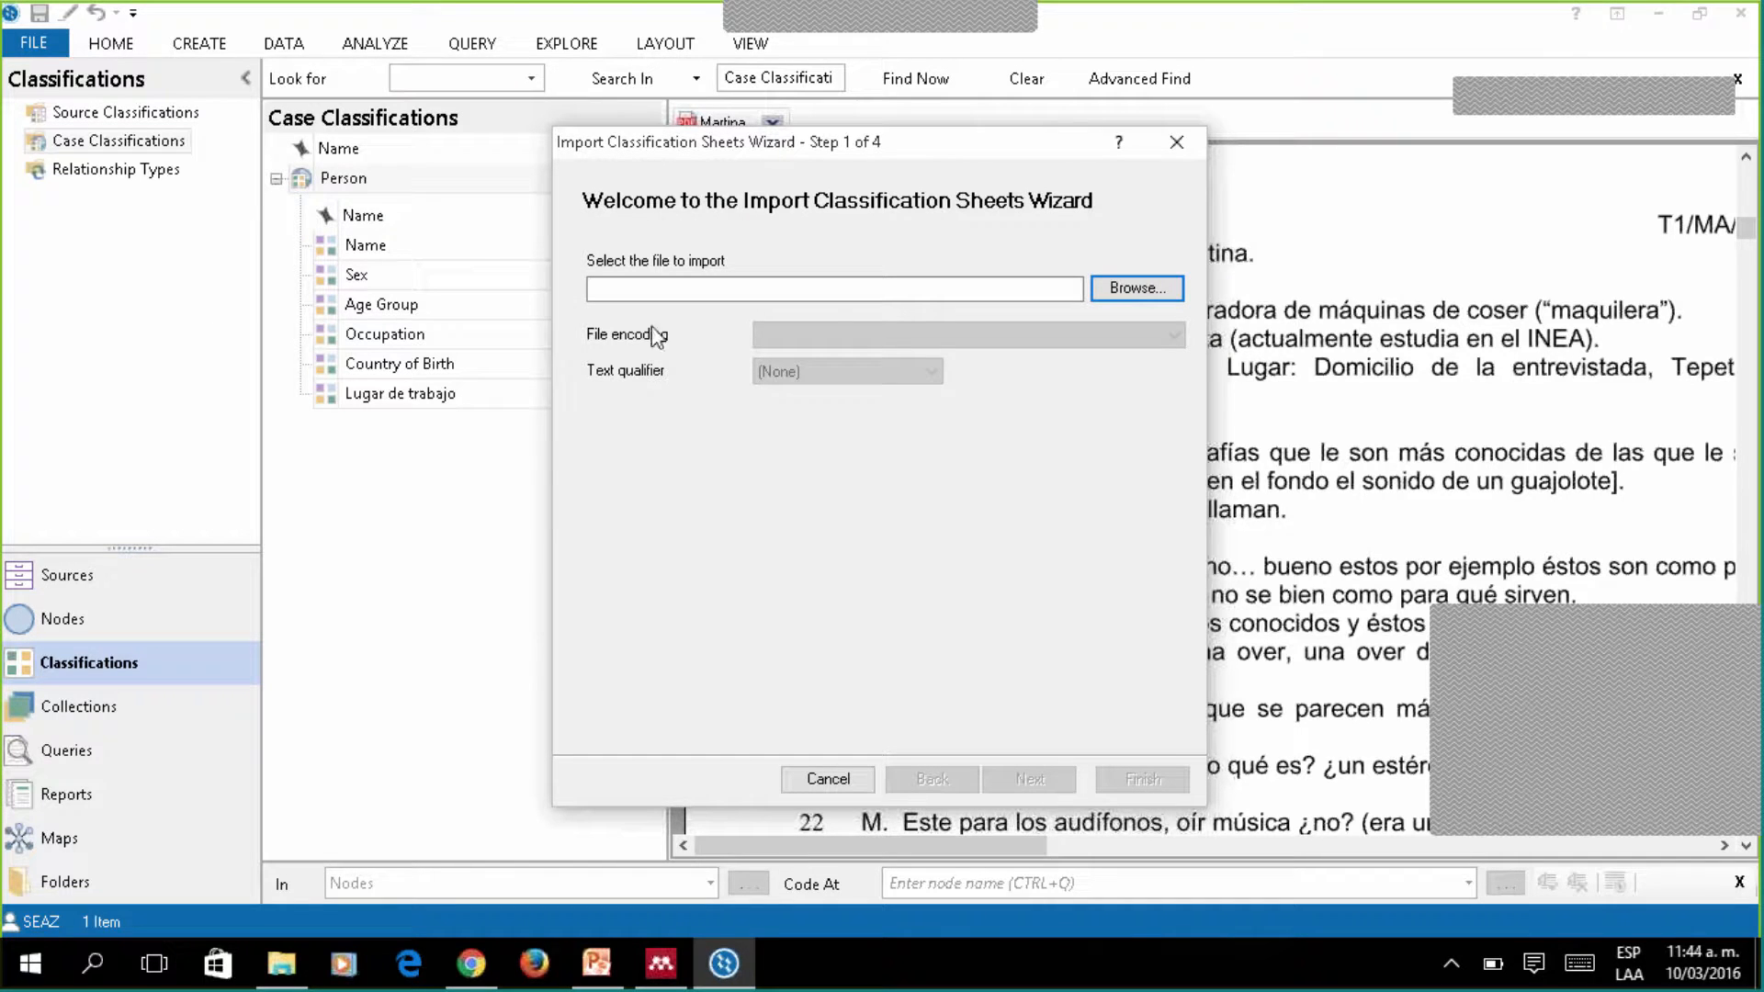
left_click(1177, 141)
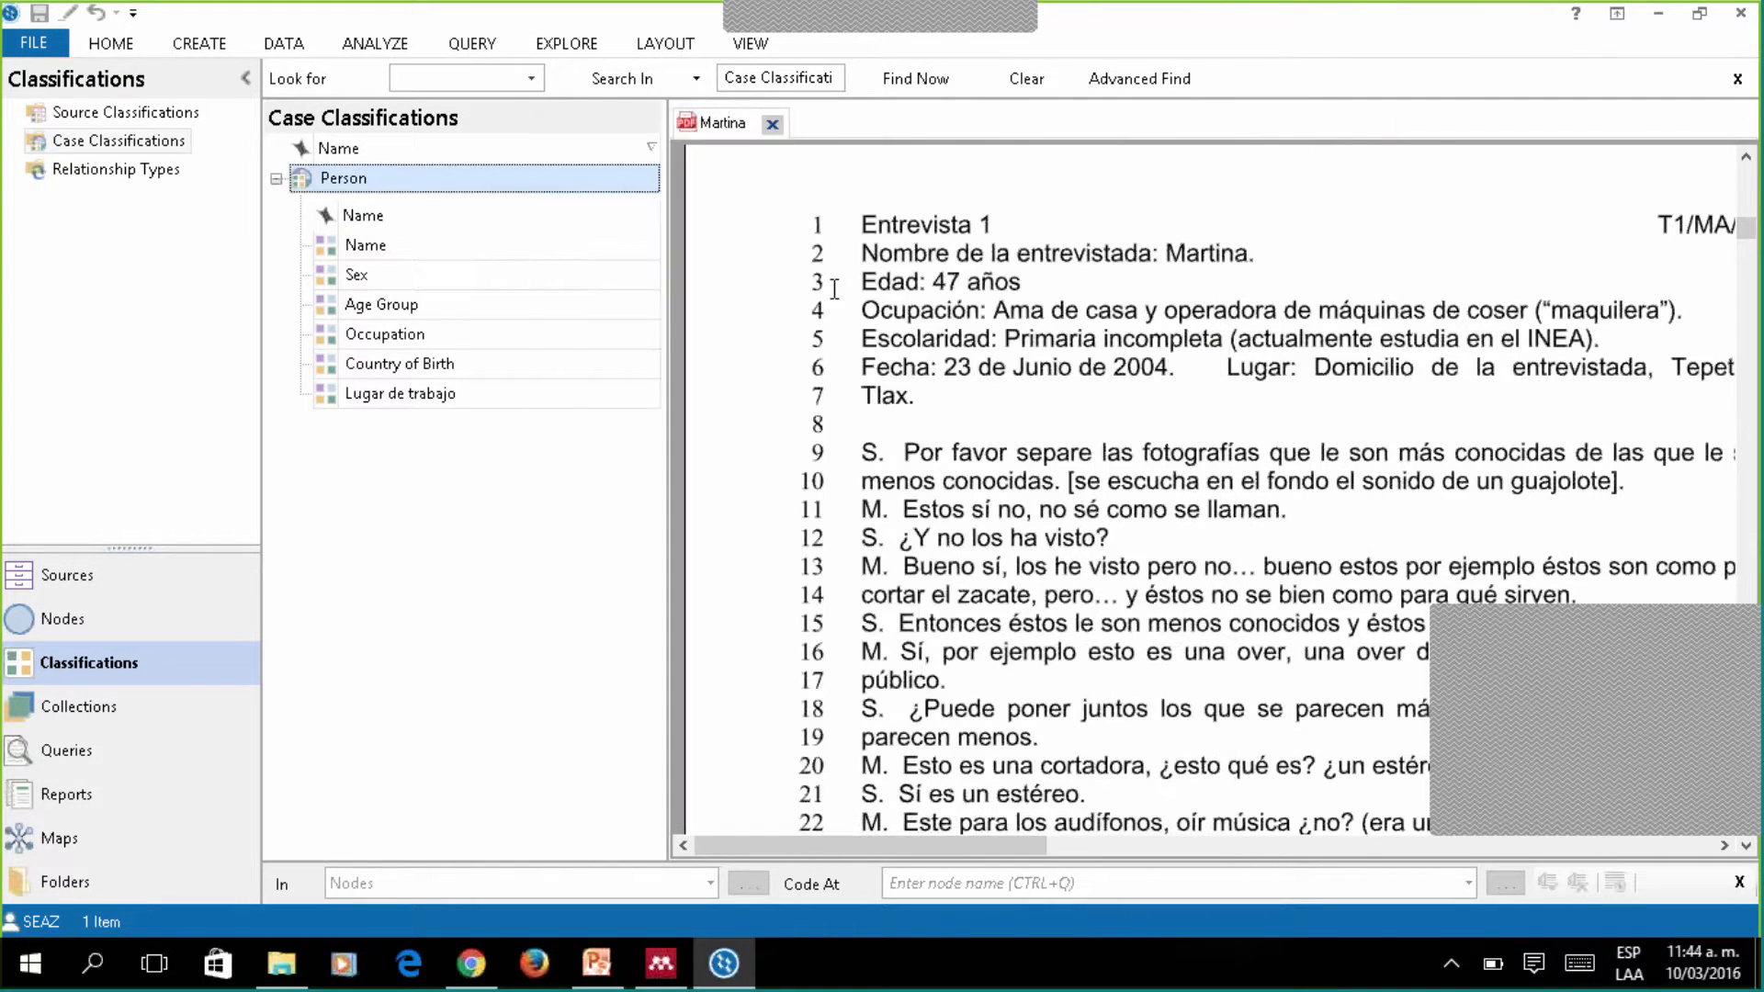
Close the open interview PDF and add the value 25-30 to the Person classification's Age Group attribute.
left_click(771, 125)
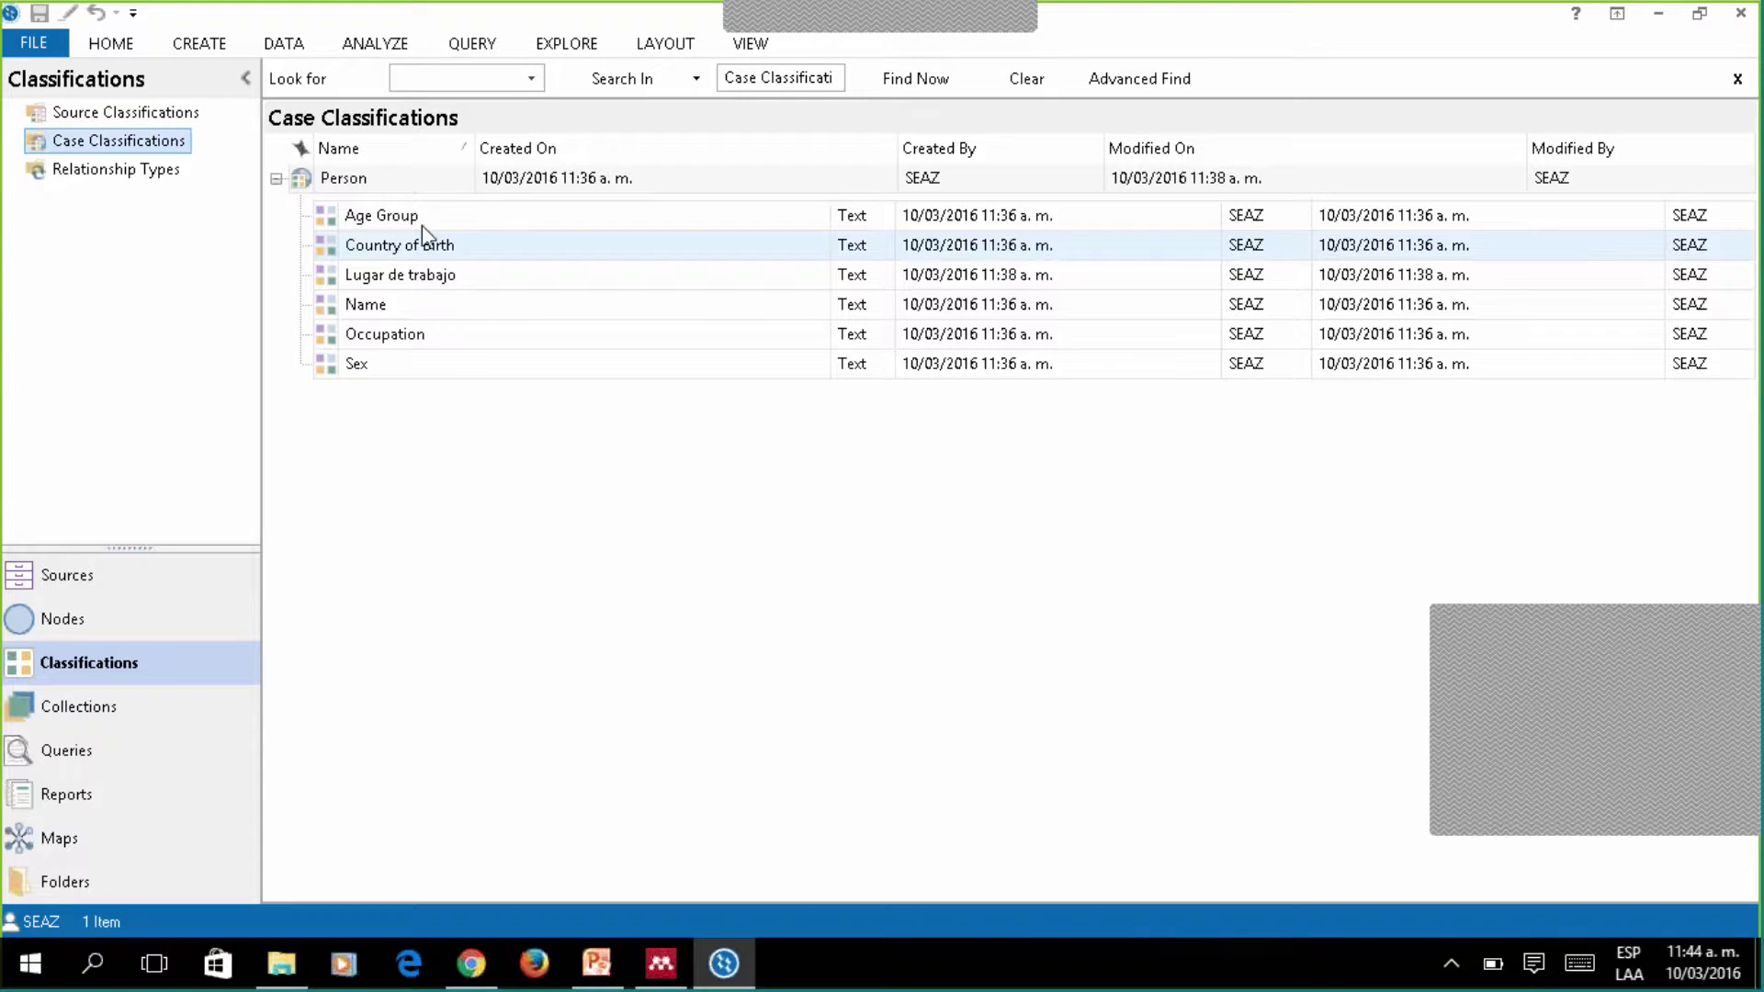
left_click(422, 222)
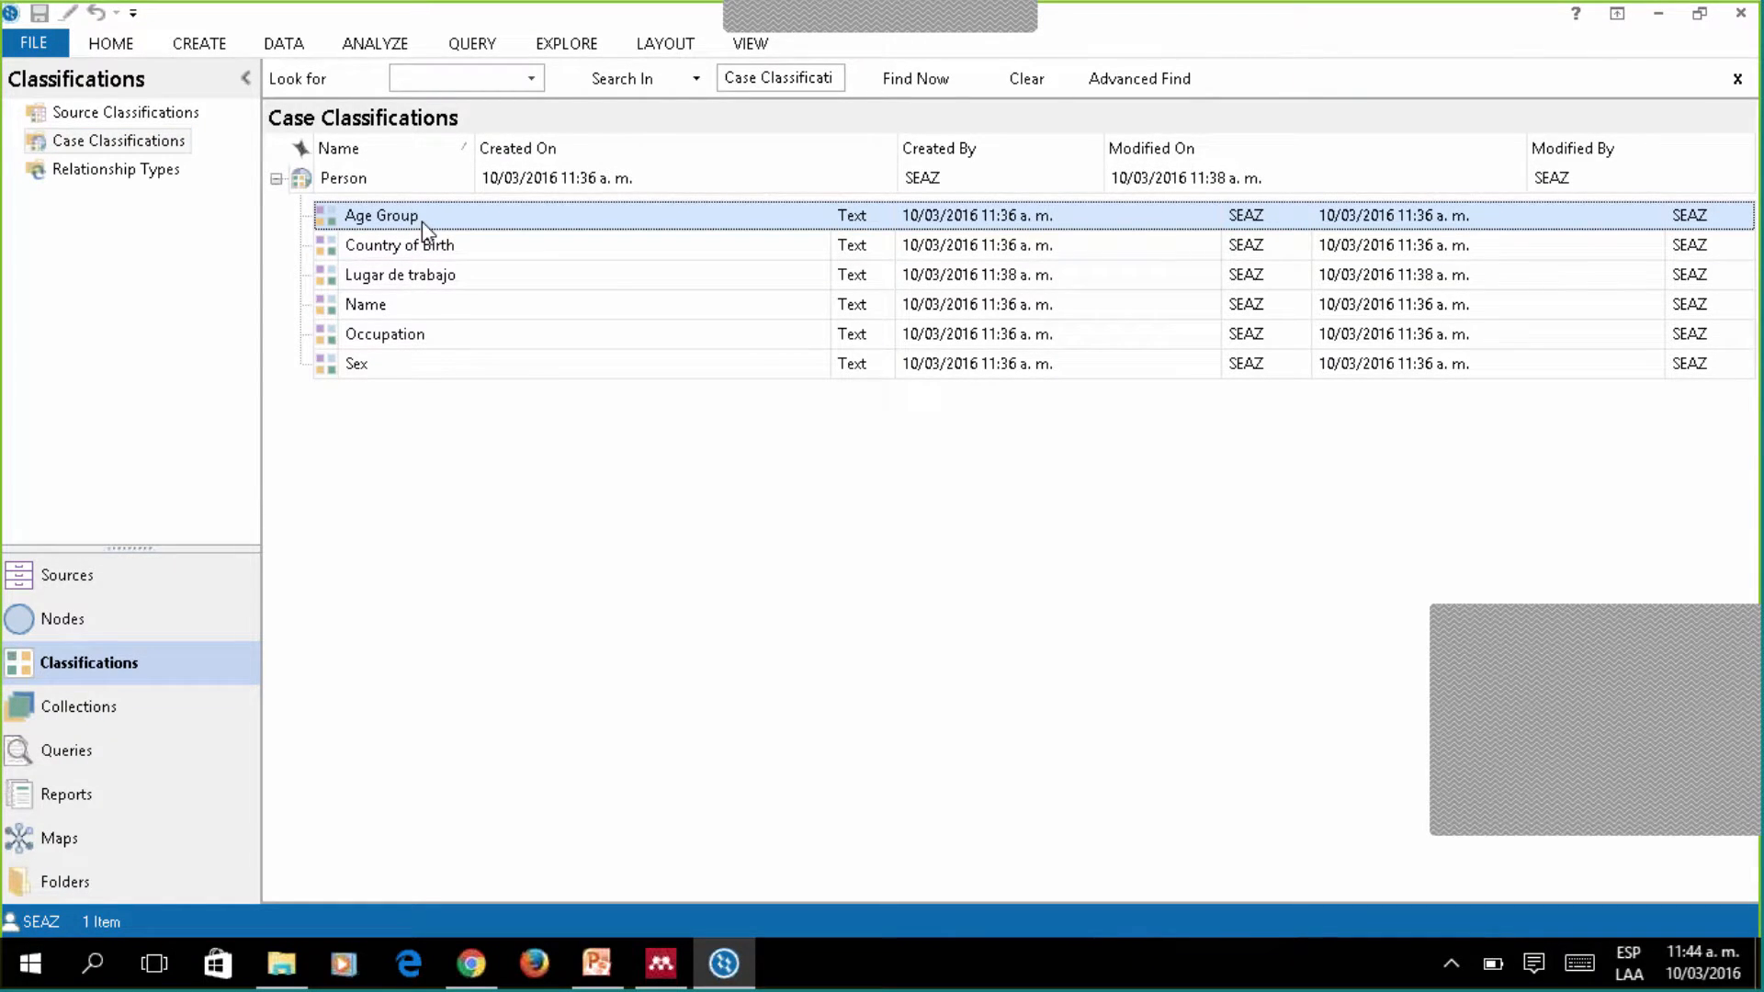
double_click(421, 222)
left_click(643, 311)
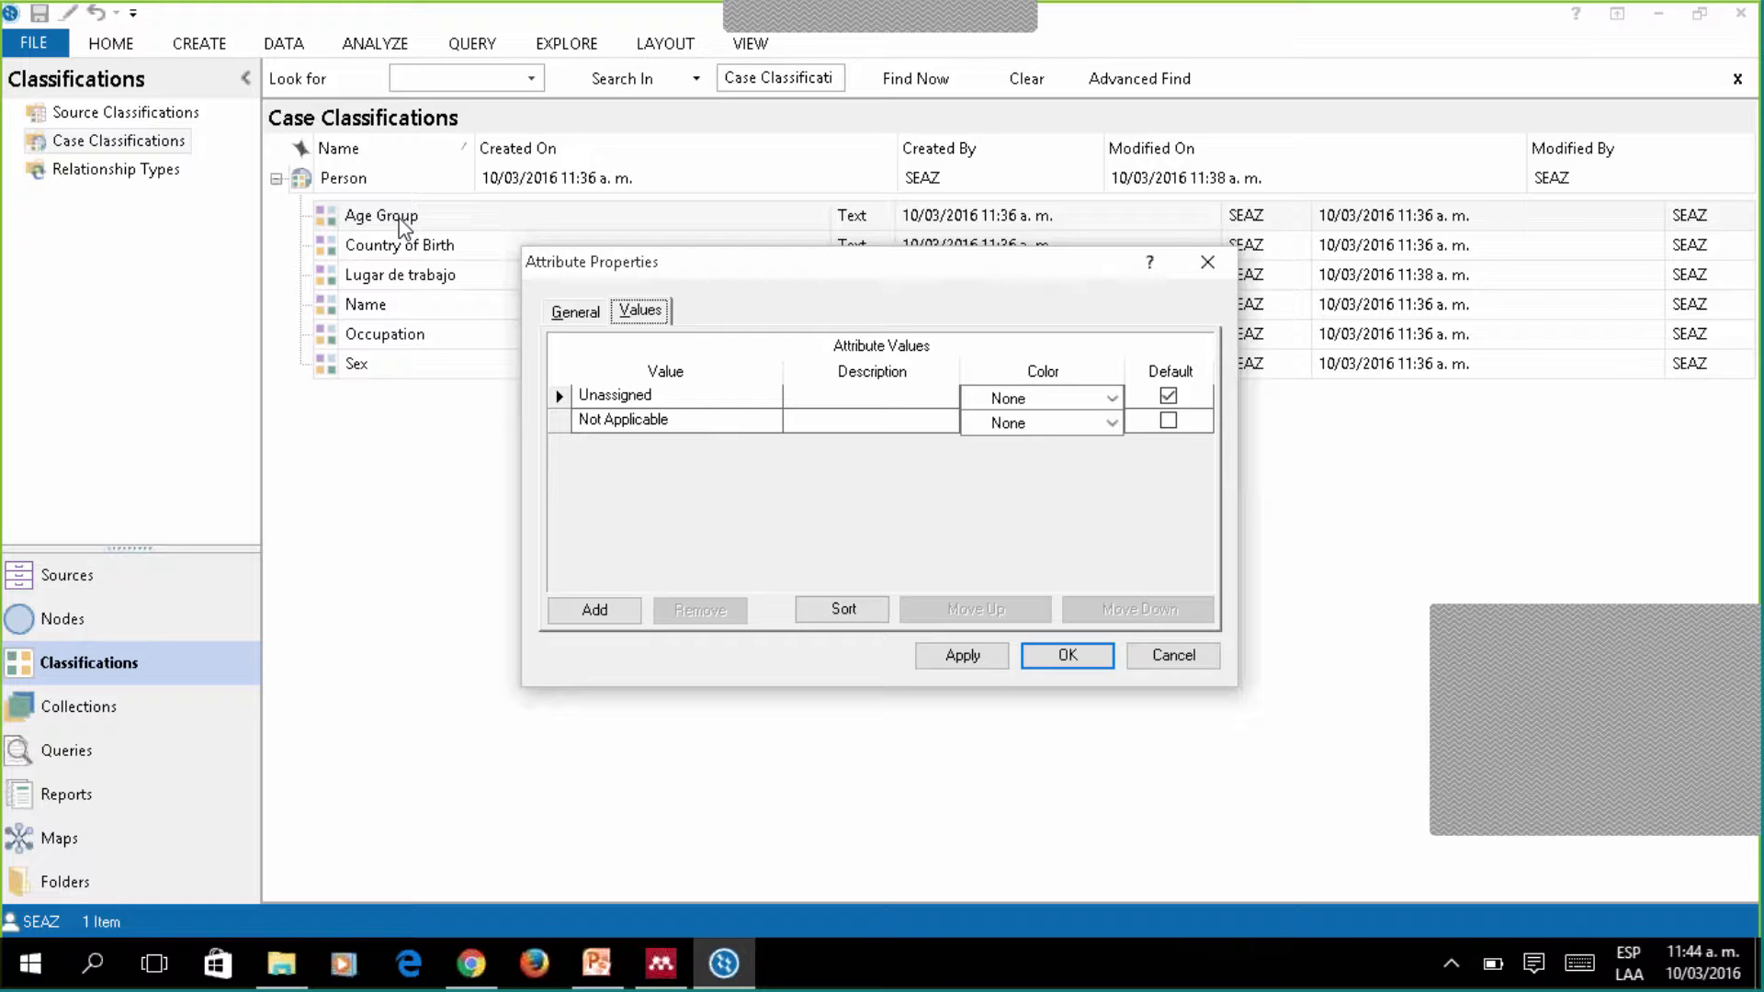
left_click(592, 611)
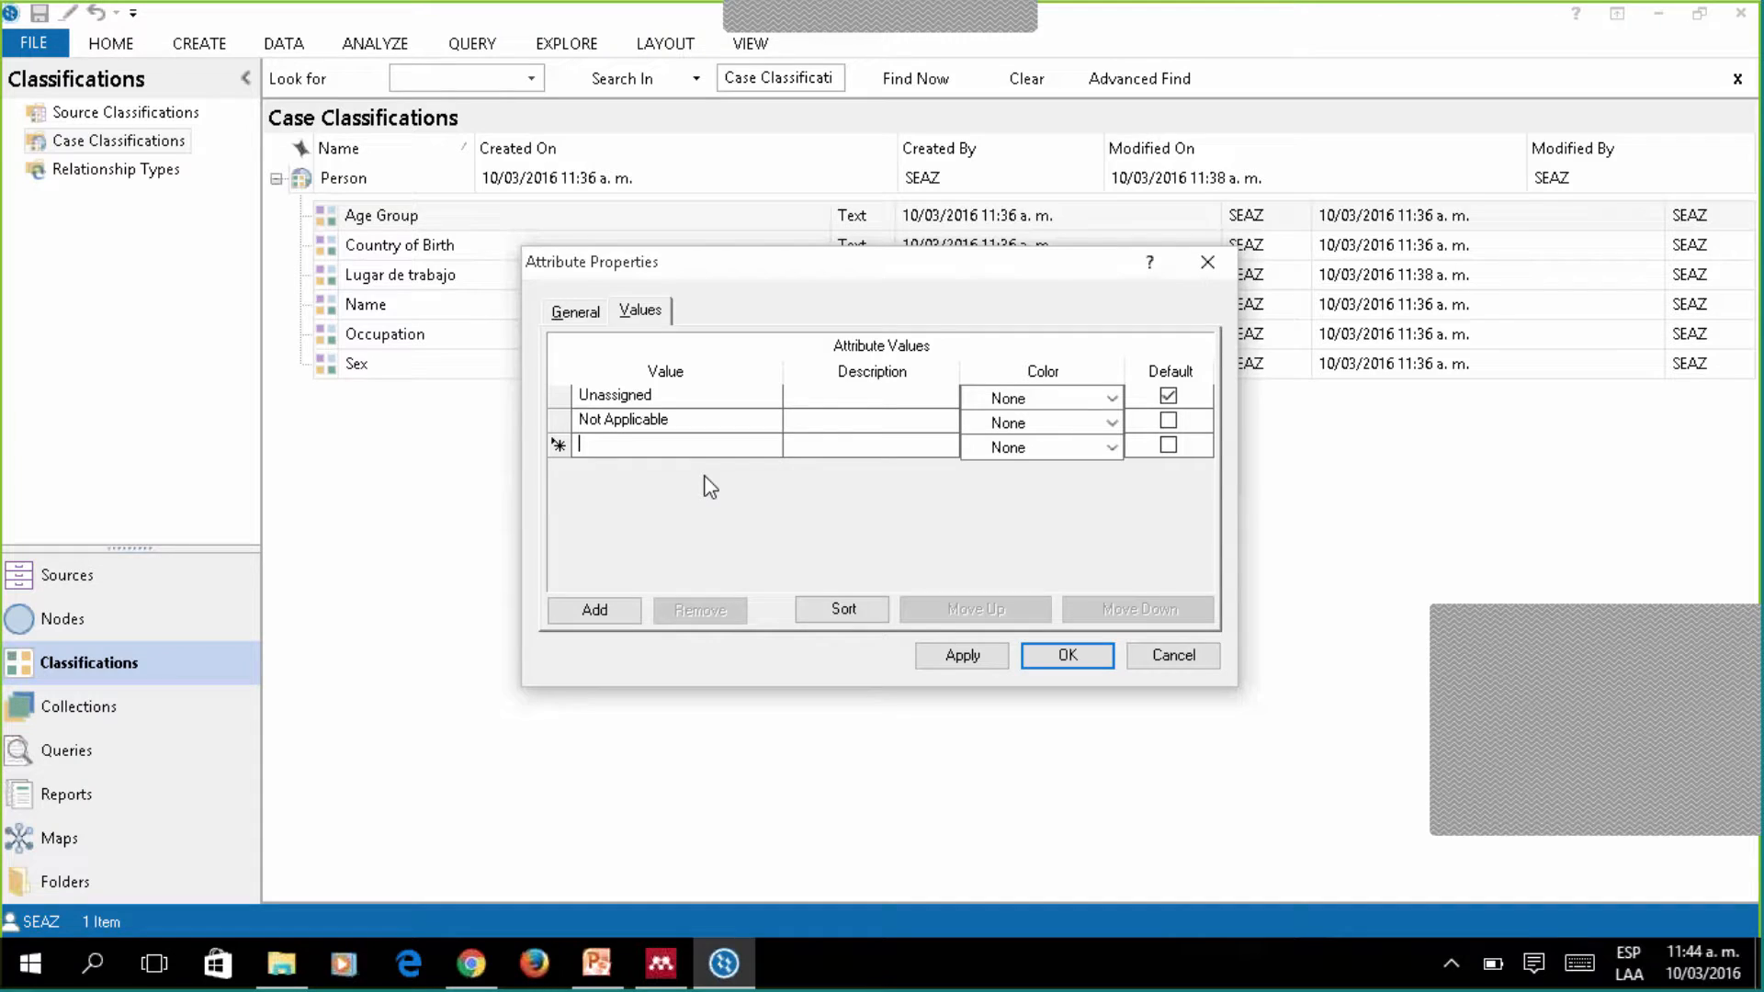
type("25-30")
Add 31-46 as another value of the Age Group attribute.
left_click(599, 611)
type("31")
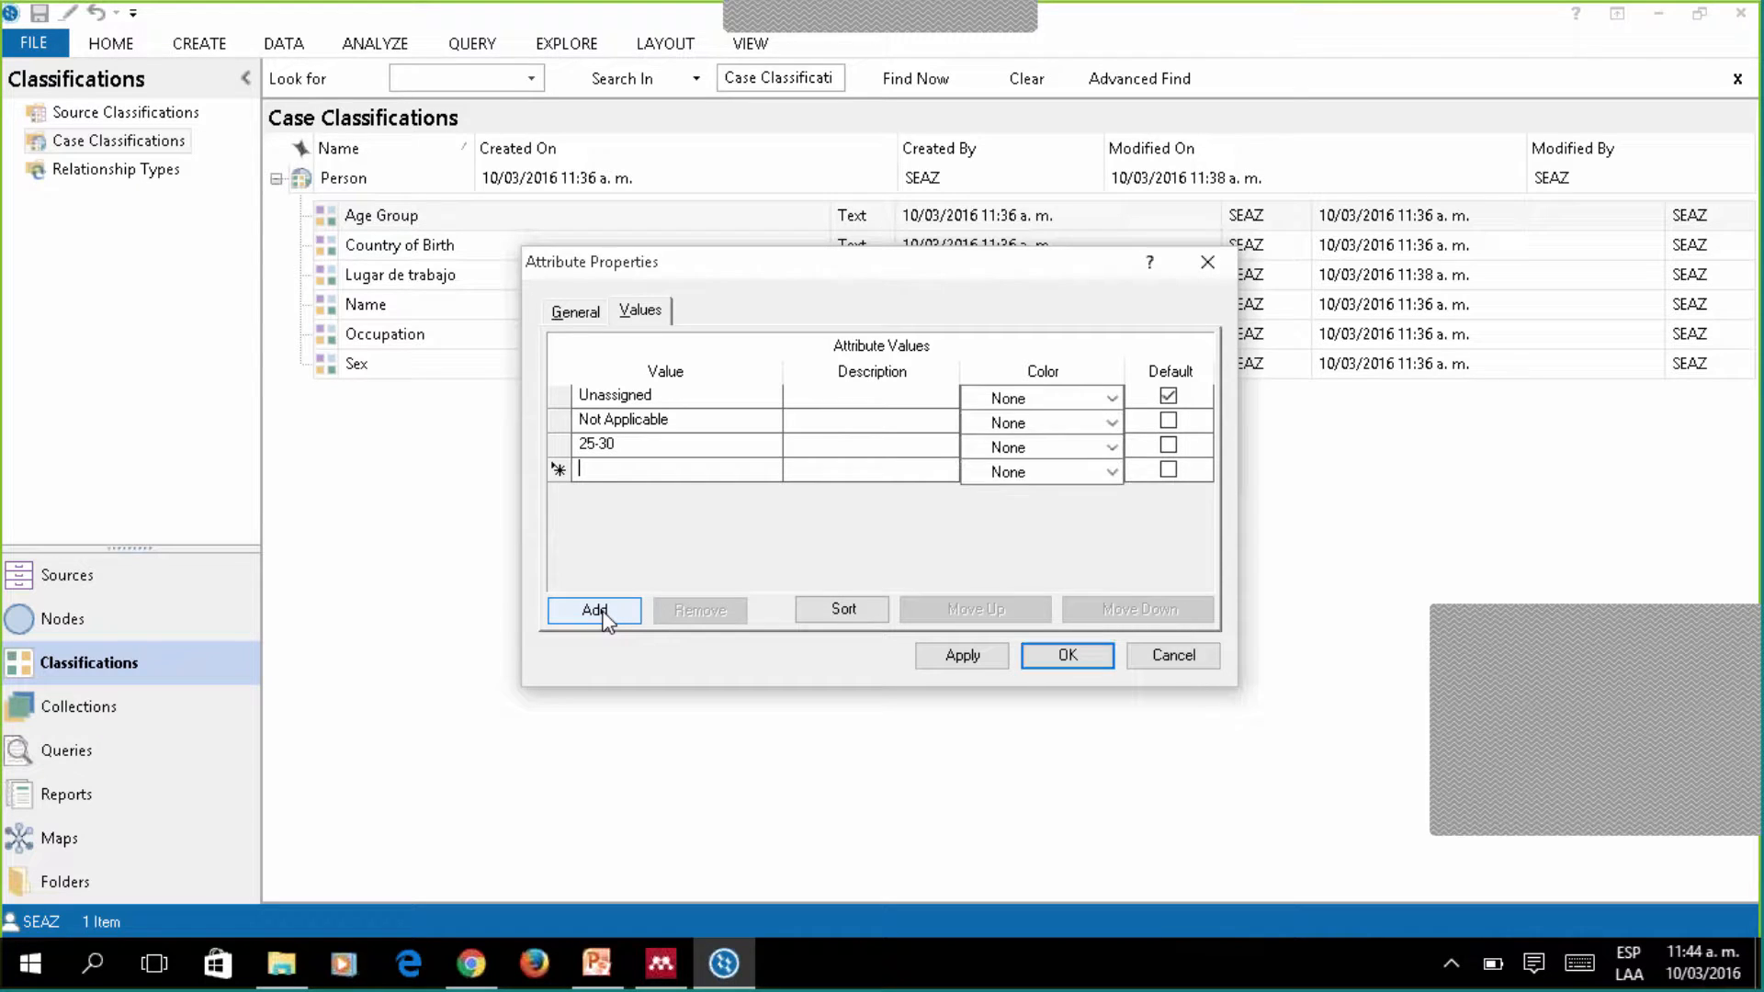
type("-")
type("30")
key("BackSpace")
key("BackSpace")
type("46")
Add the values 47-52 and 53-58 to the Age Group attribute and save its properties.
left_click(608, 621)
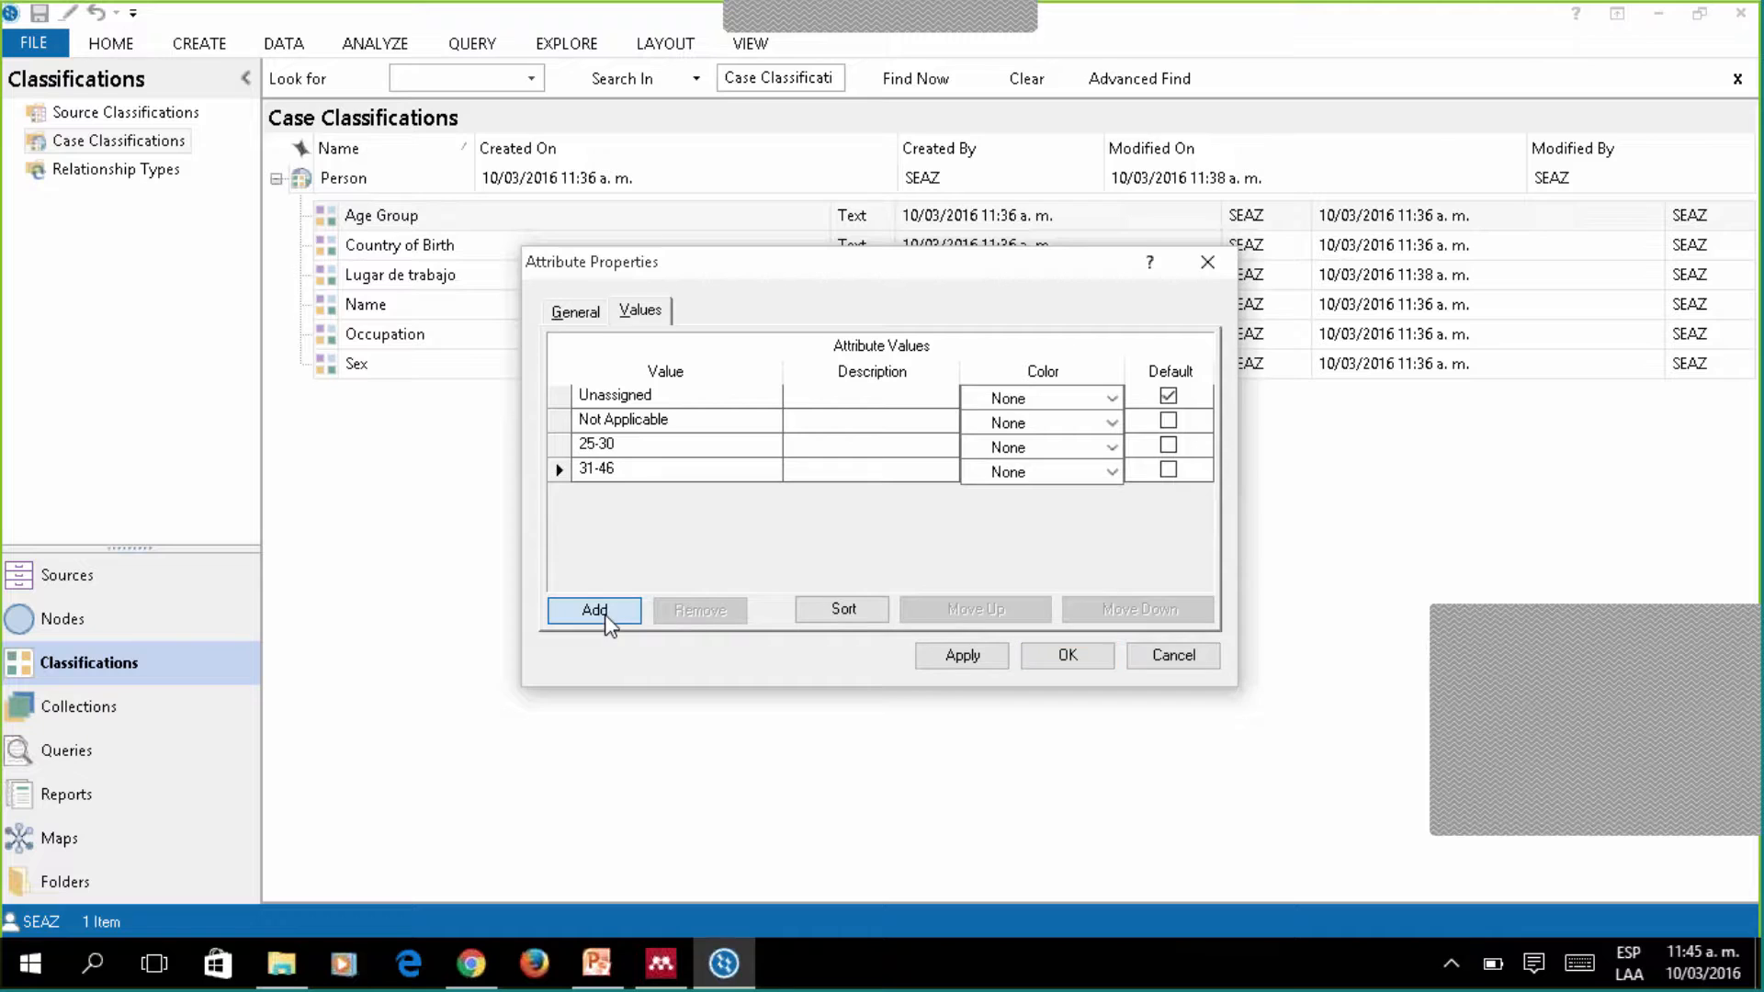
type("47")
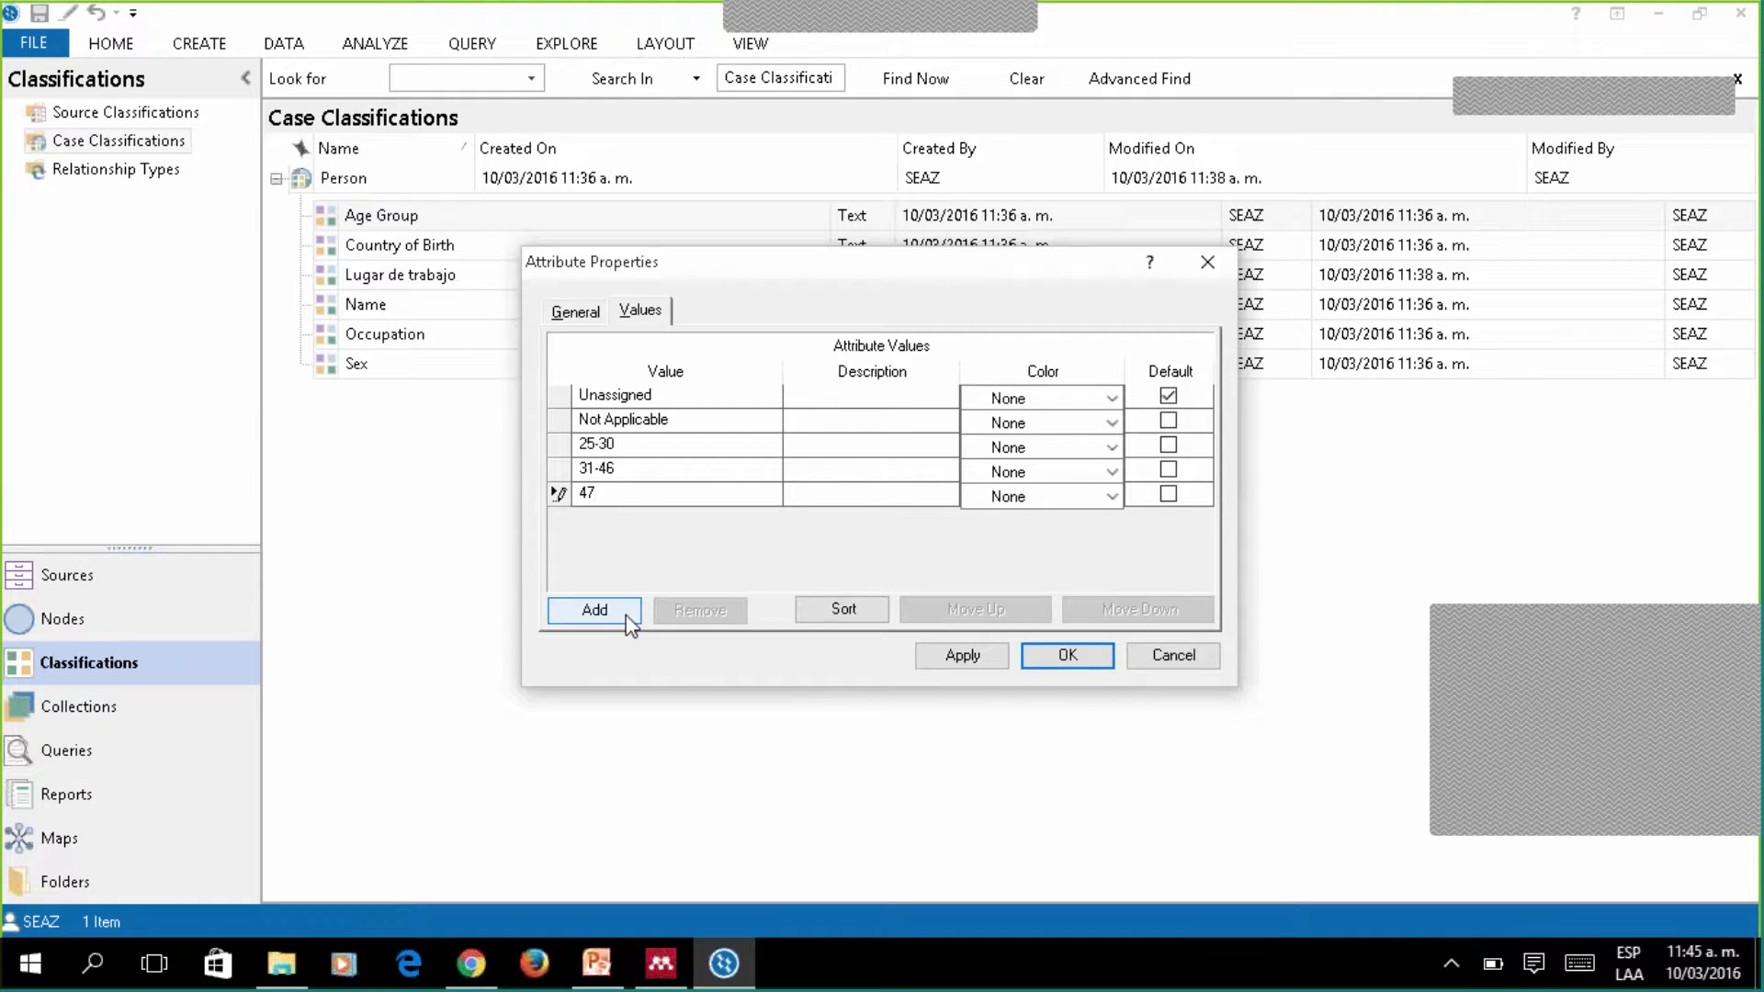
type("-52")
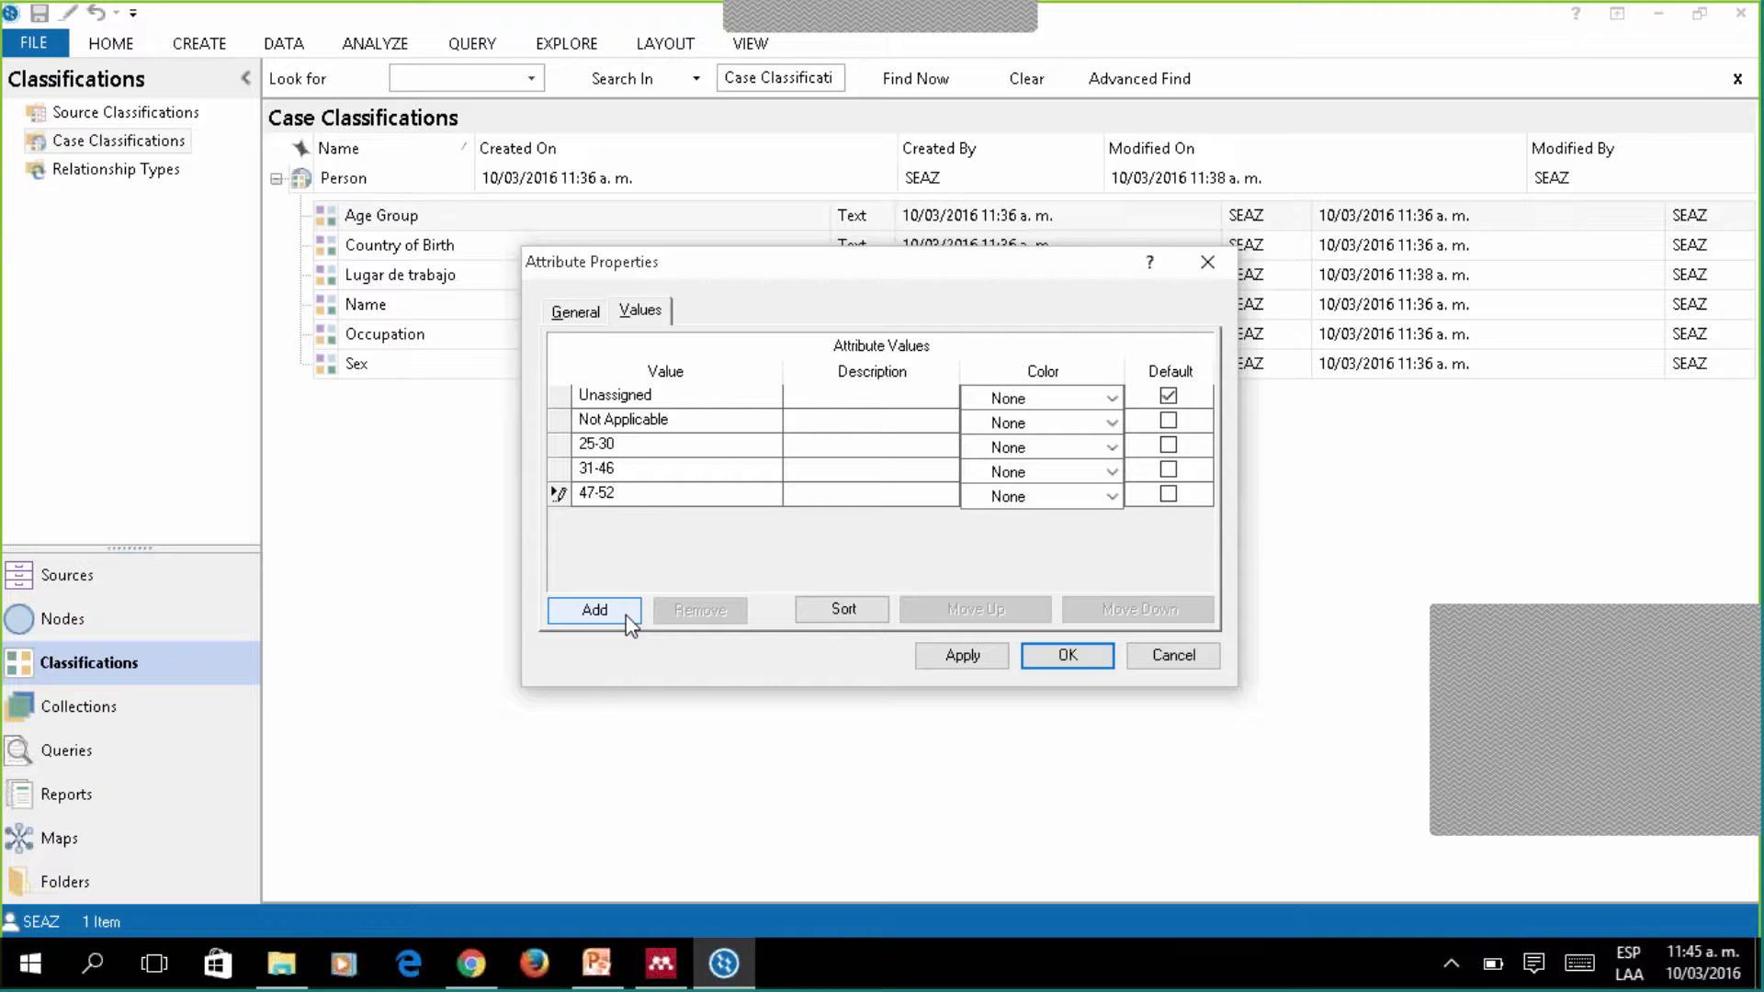
left_click(588, 622)
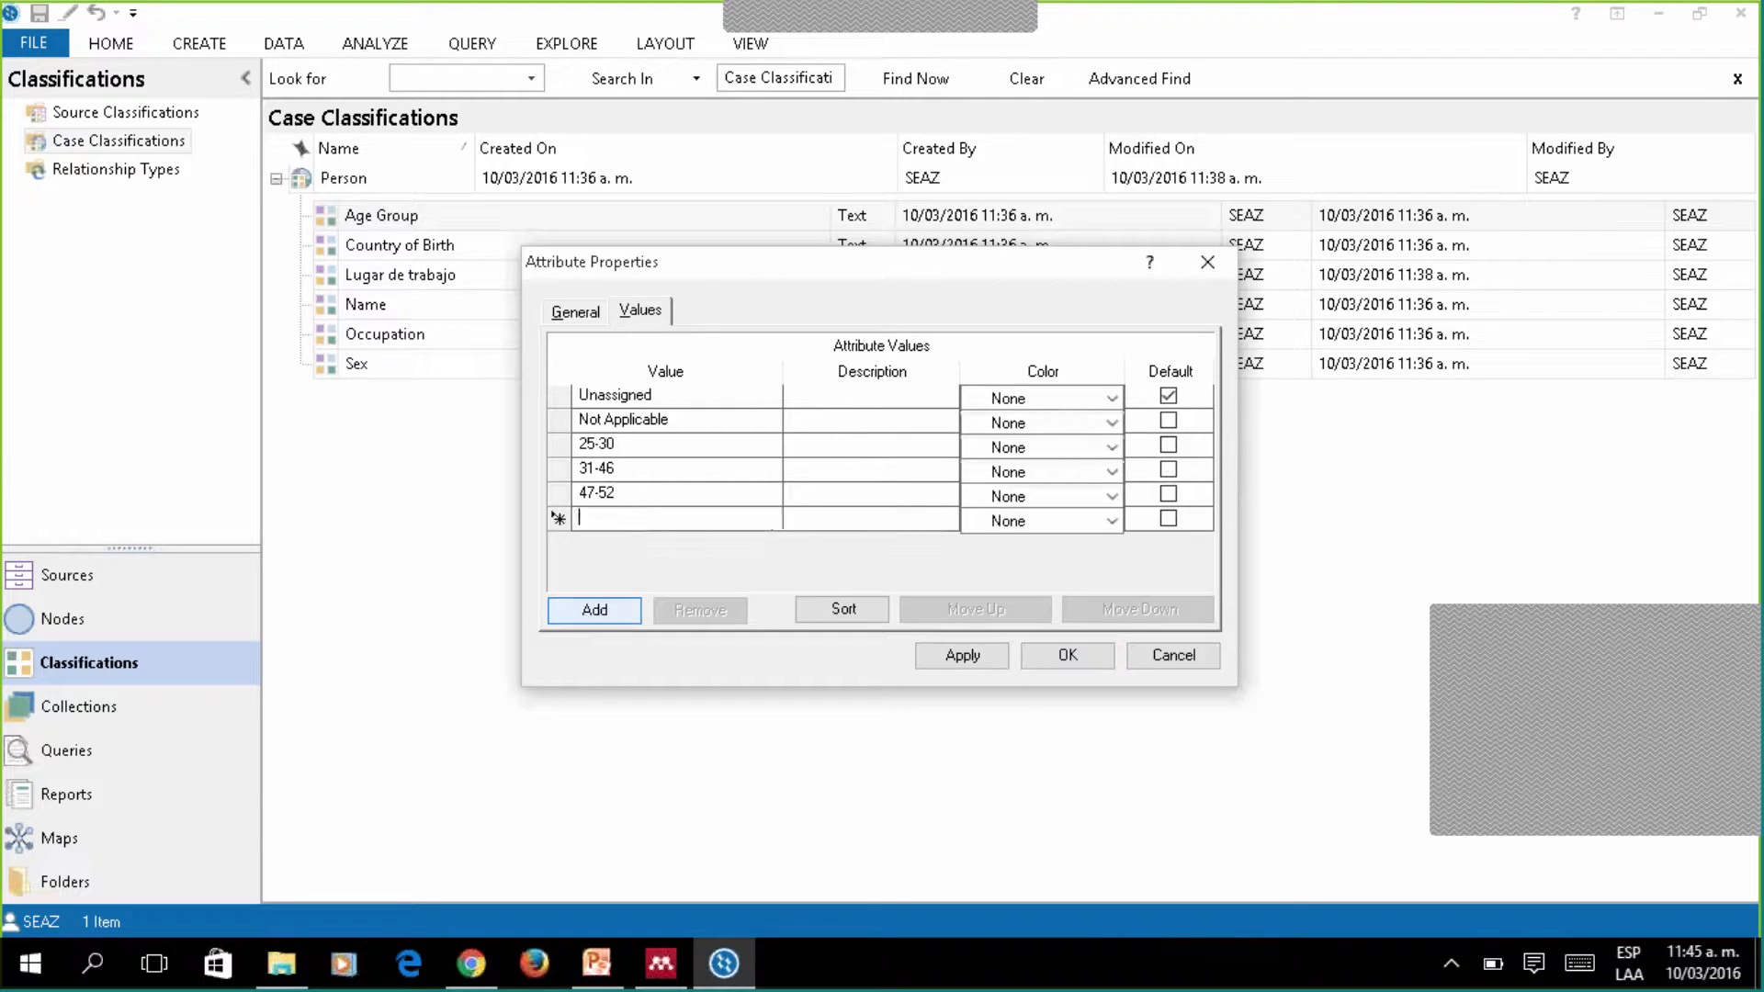
type("5")
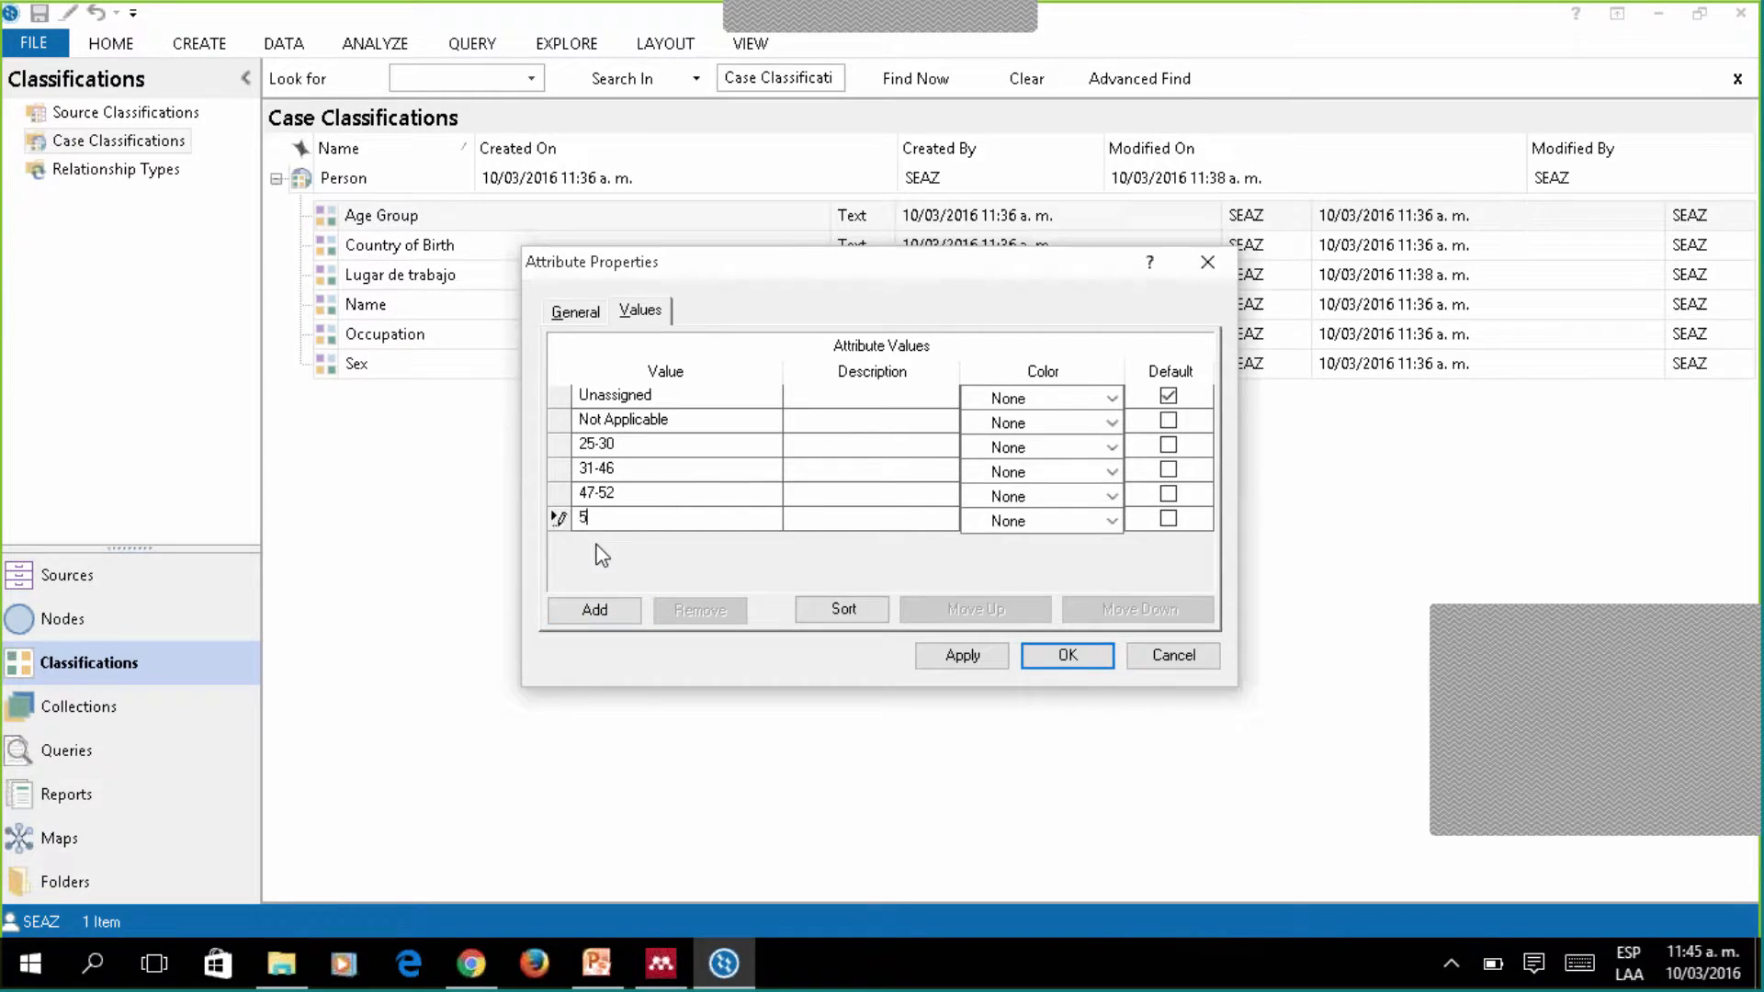
type("3")
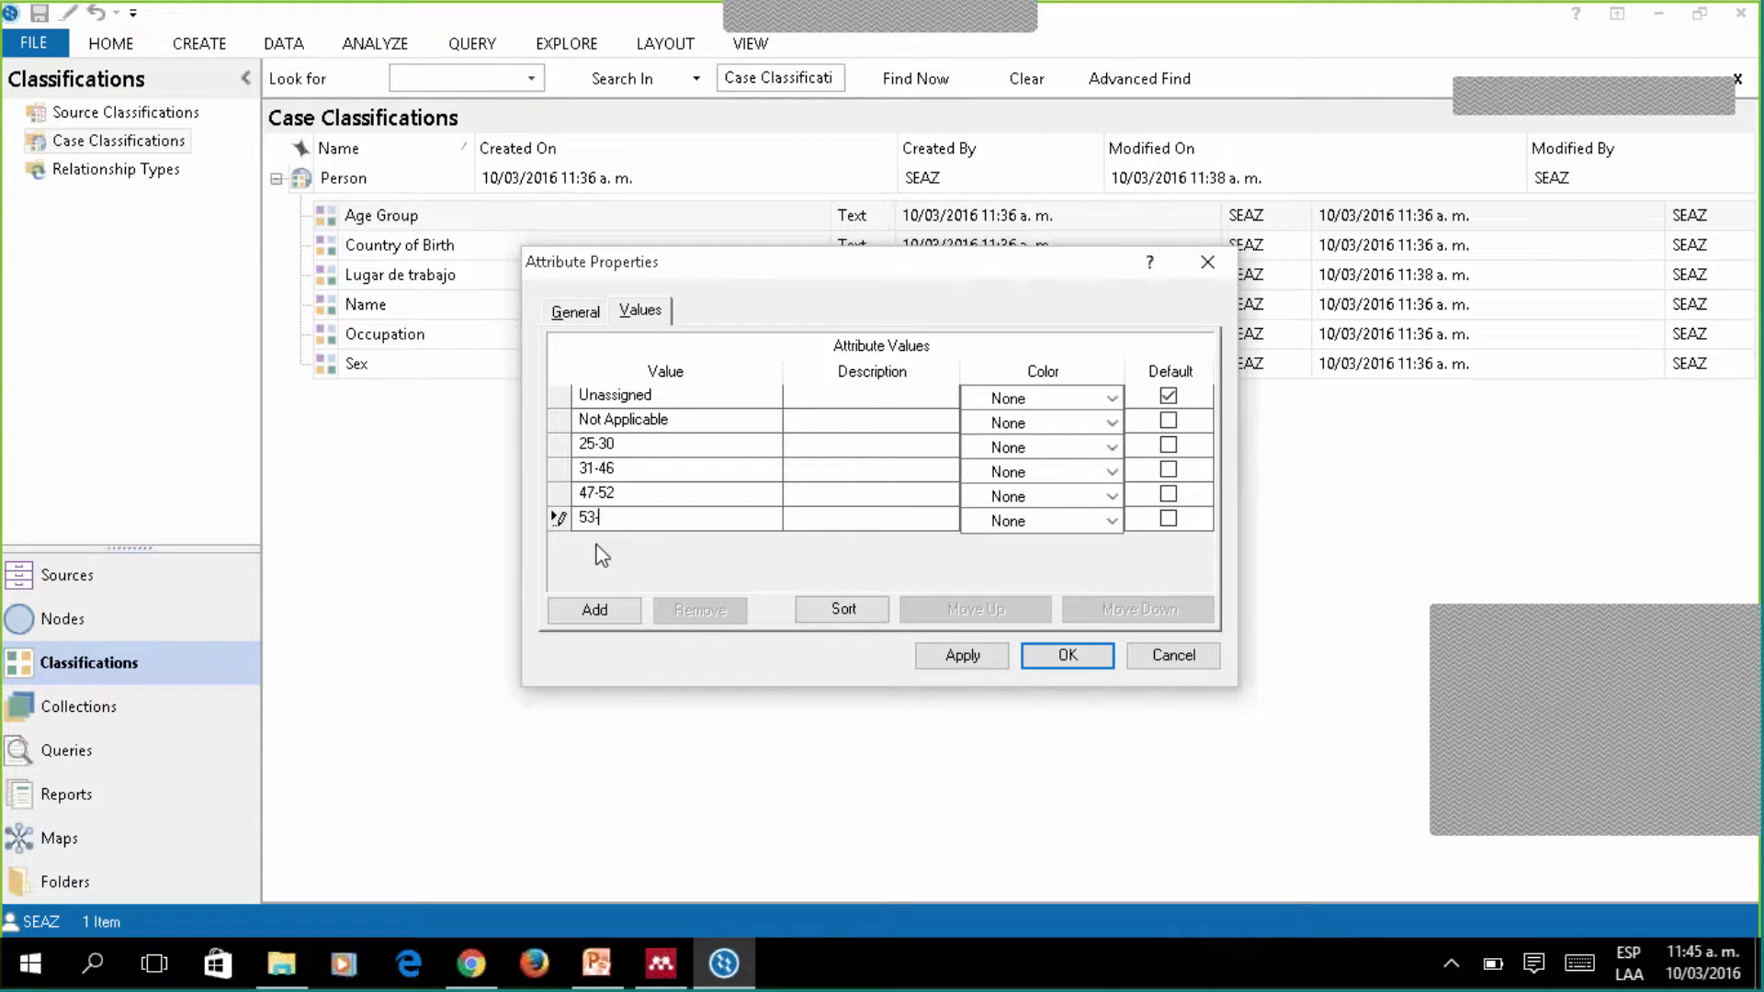
type("-58")
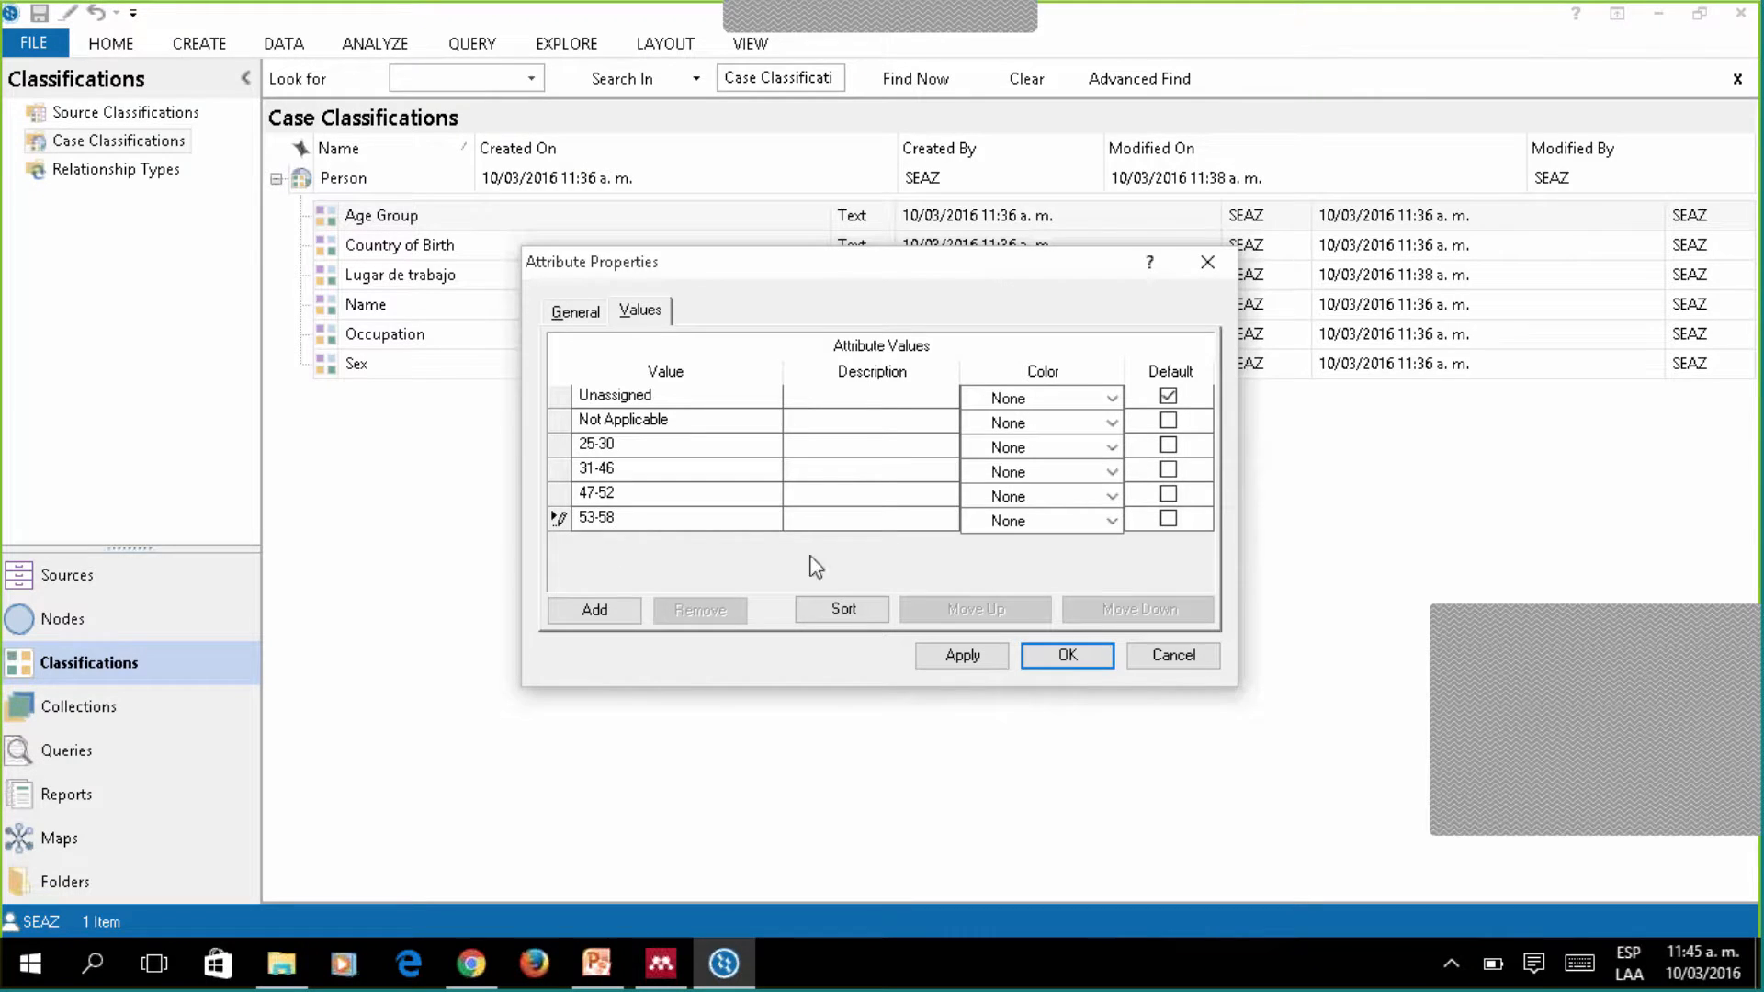
key("Return")
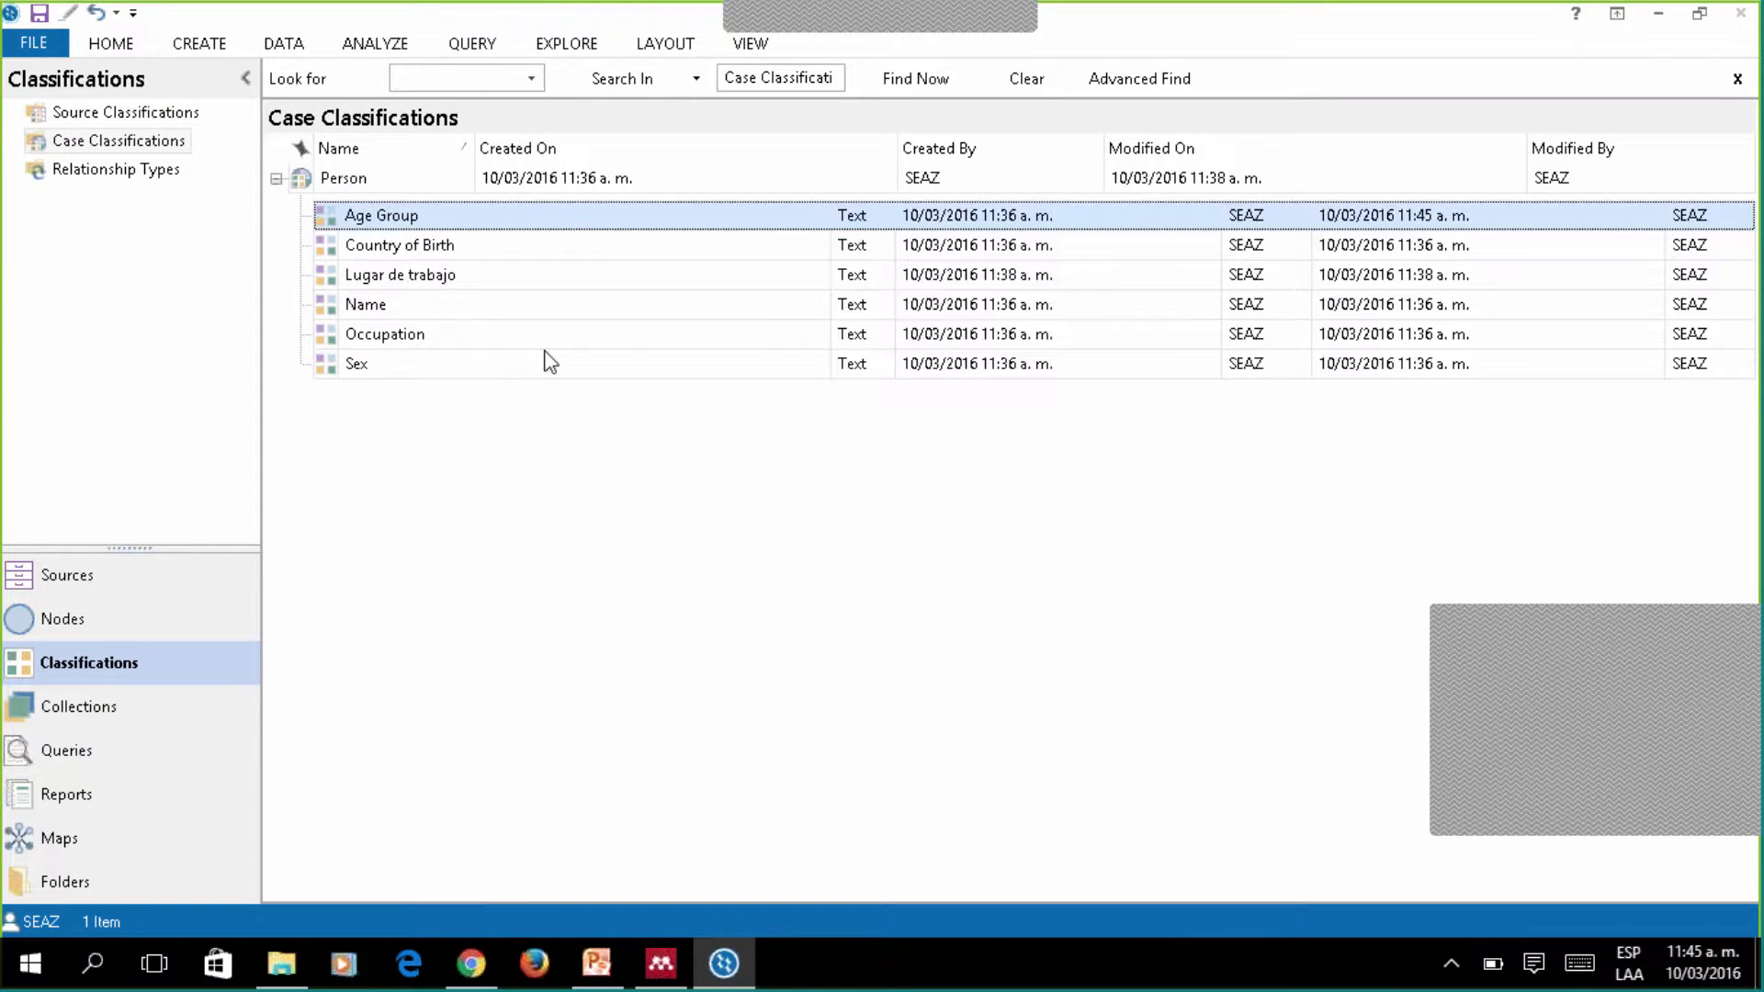
Delete the Country of Birth attribute from the Person classification.
left_click(362, 249)
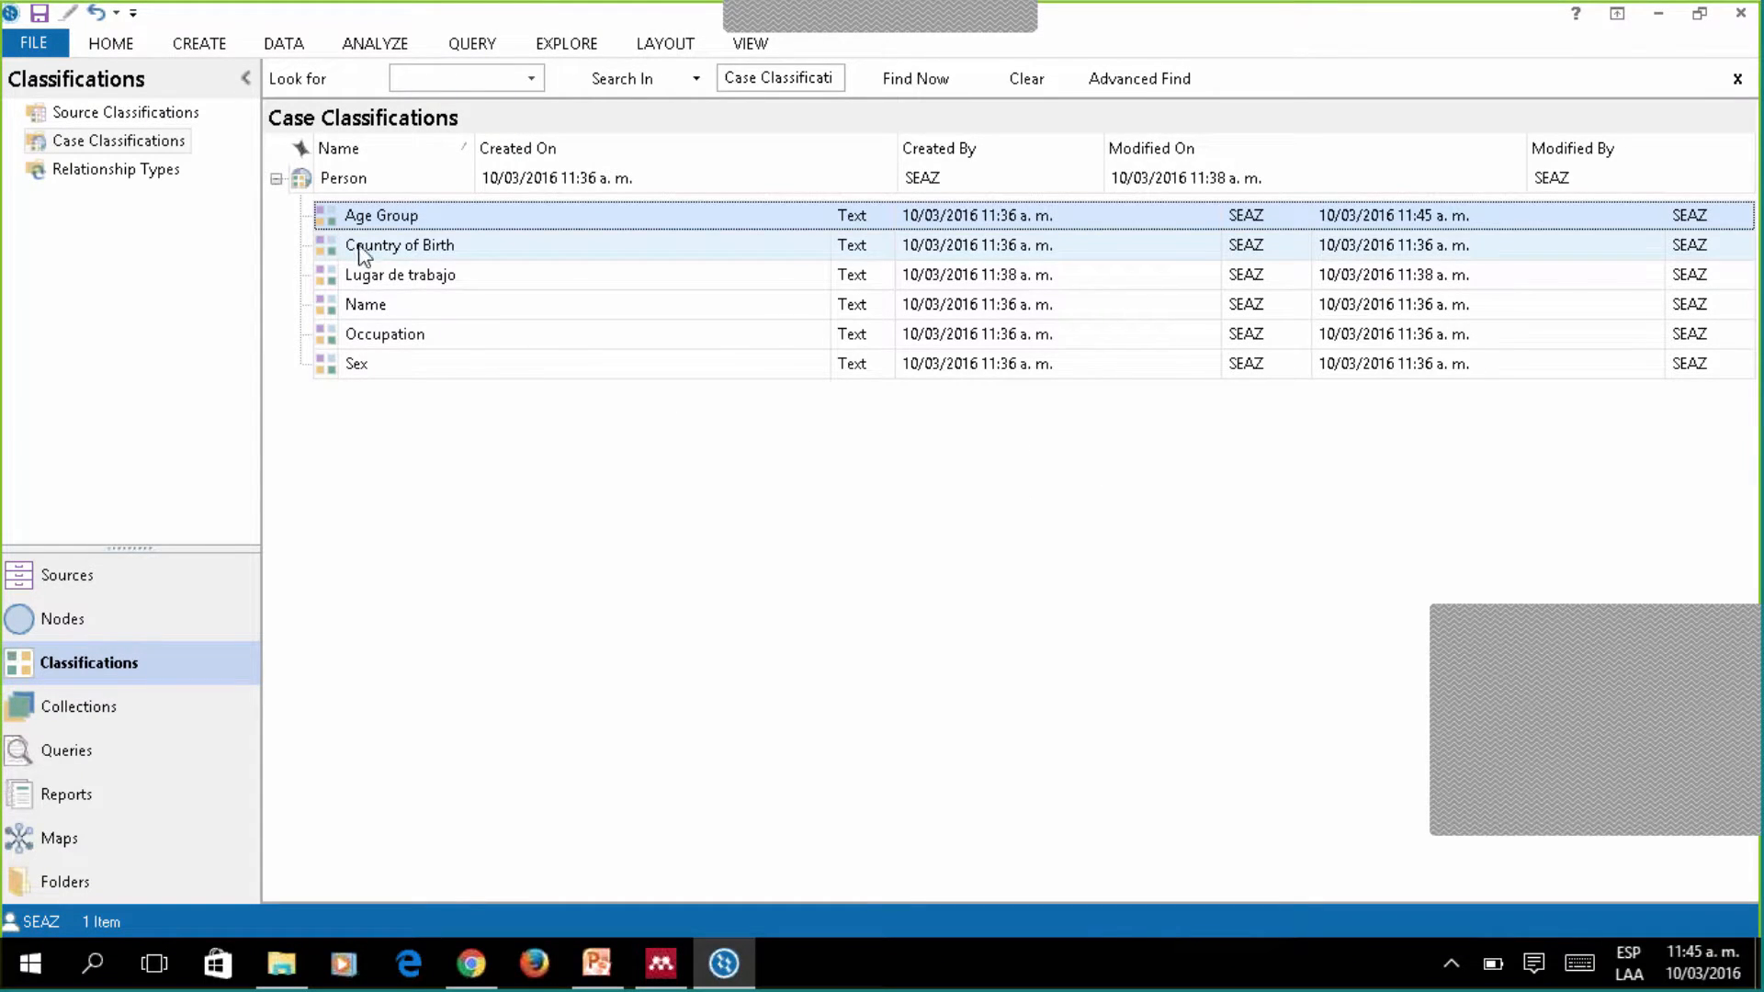
right_click(362, 251)
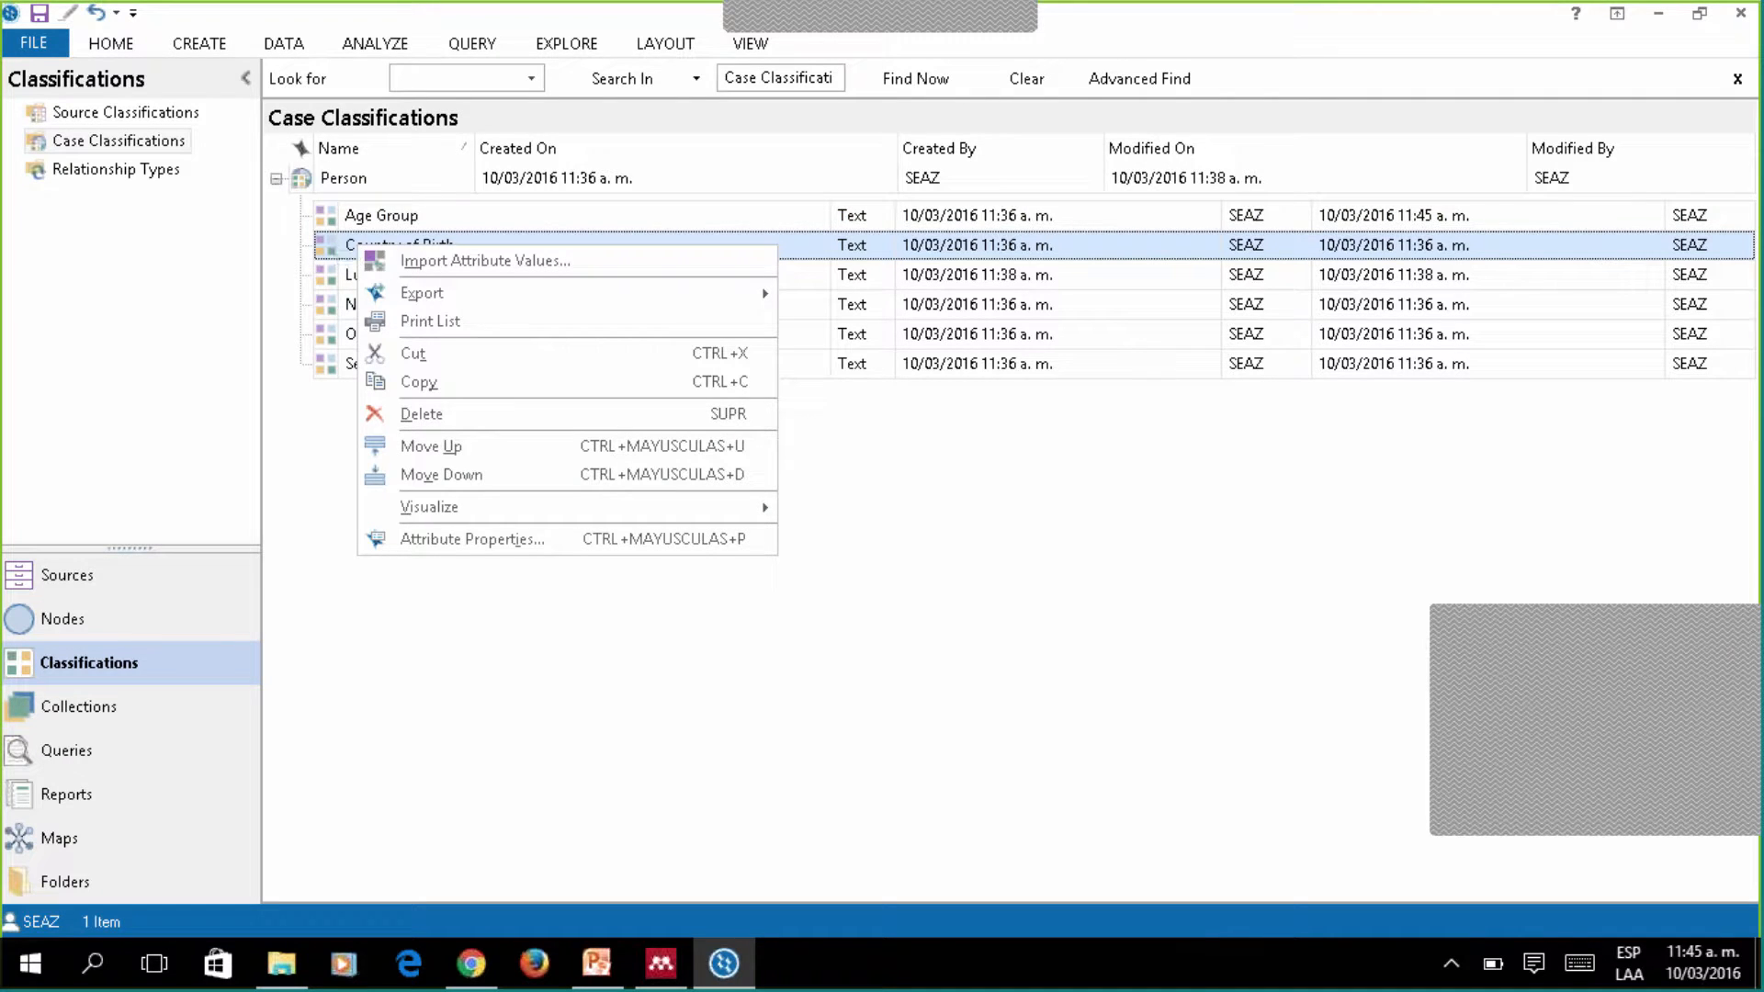
left_click(420, 414)
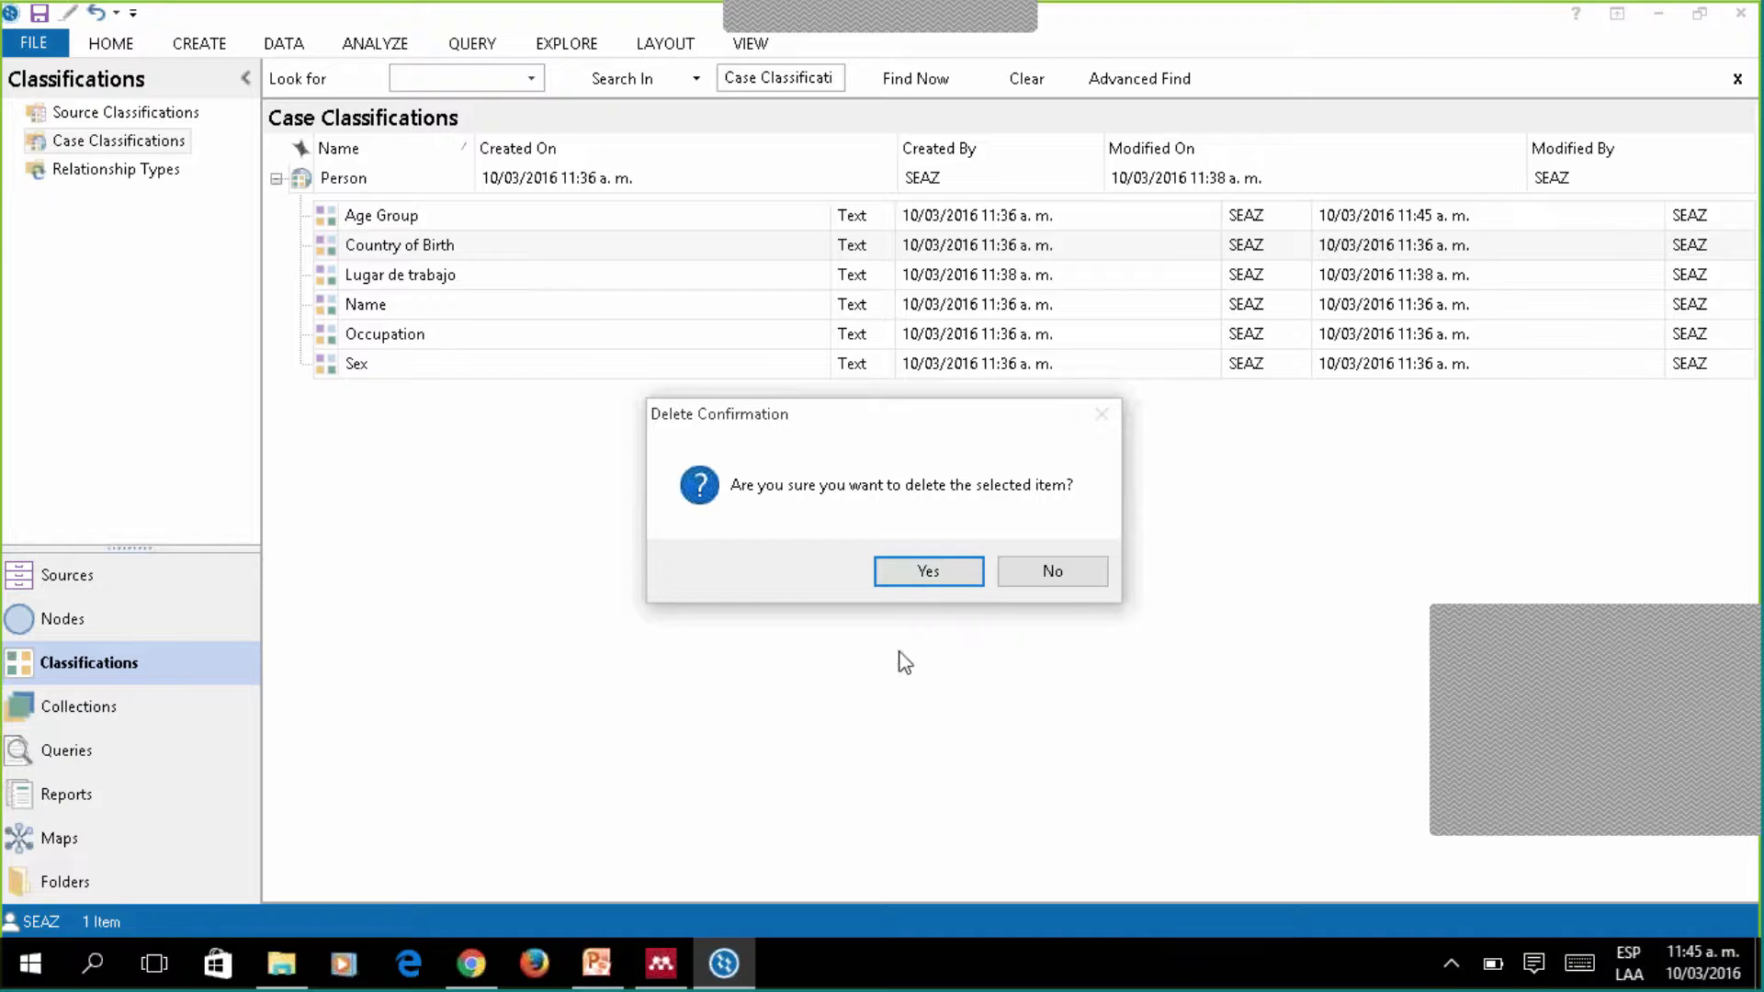
left_click(929, 571)
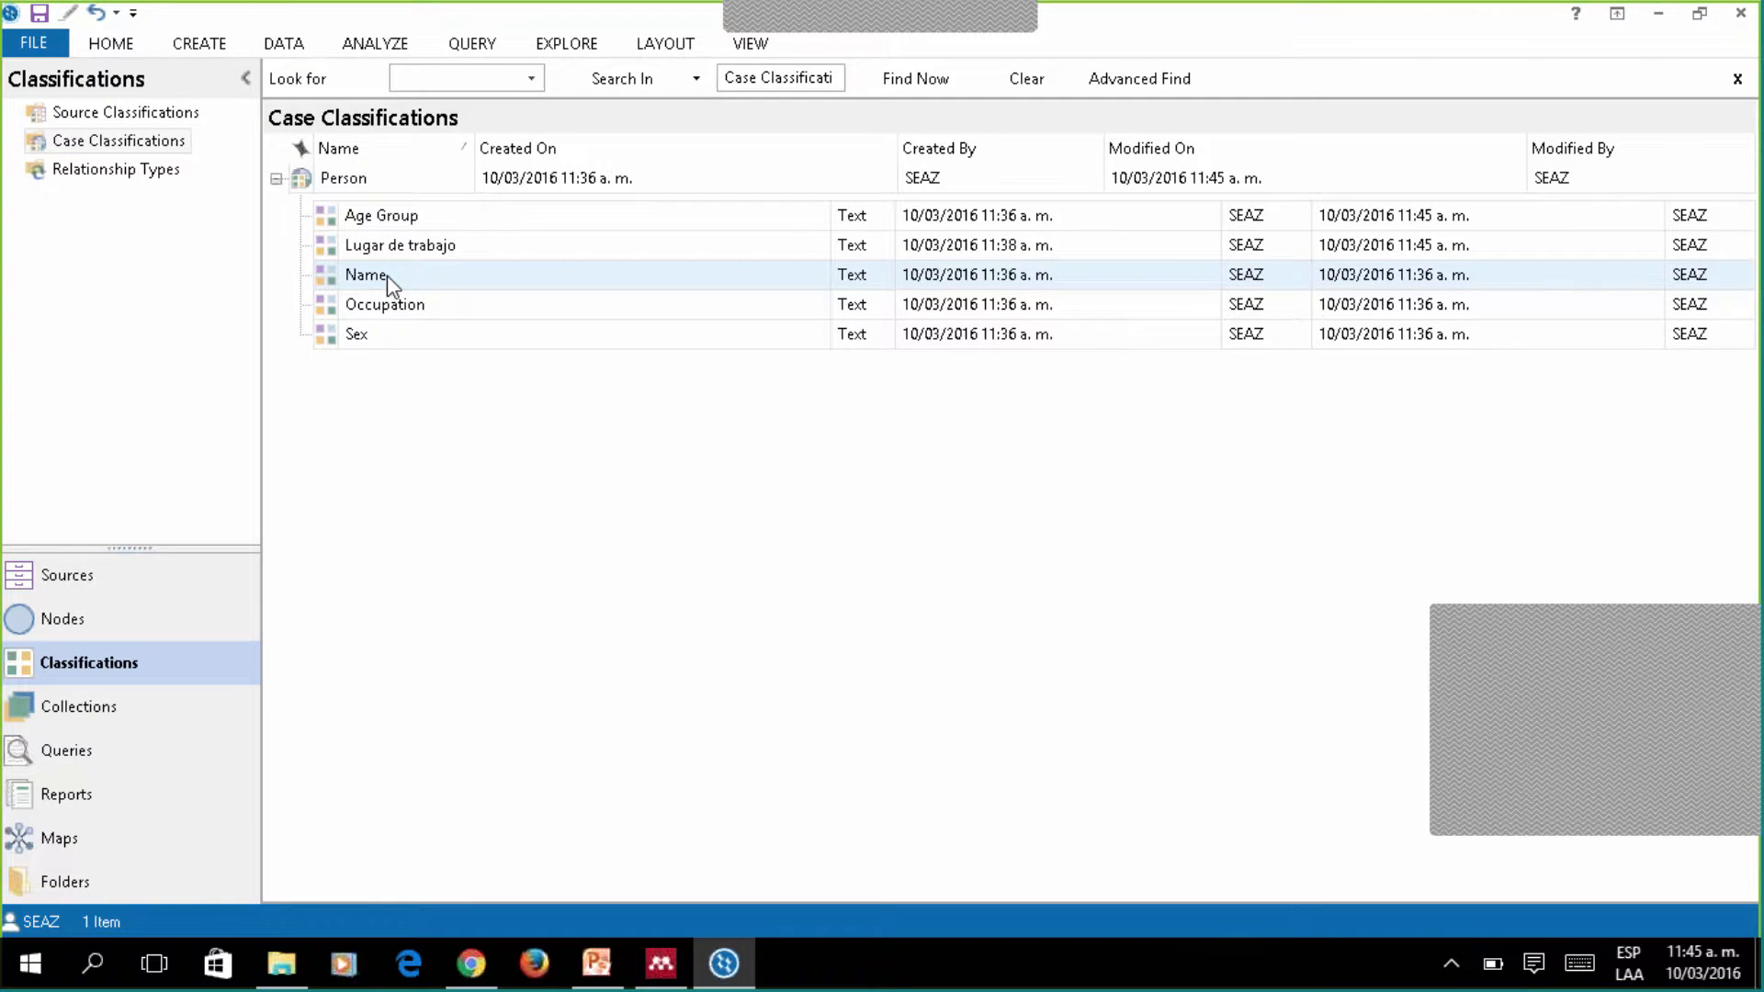
Add the value "Docente ciencias" to the Occupation attribute of the Person classification.
right_click(388, 274)
right_click(362, 309)
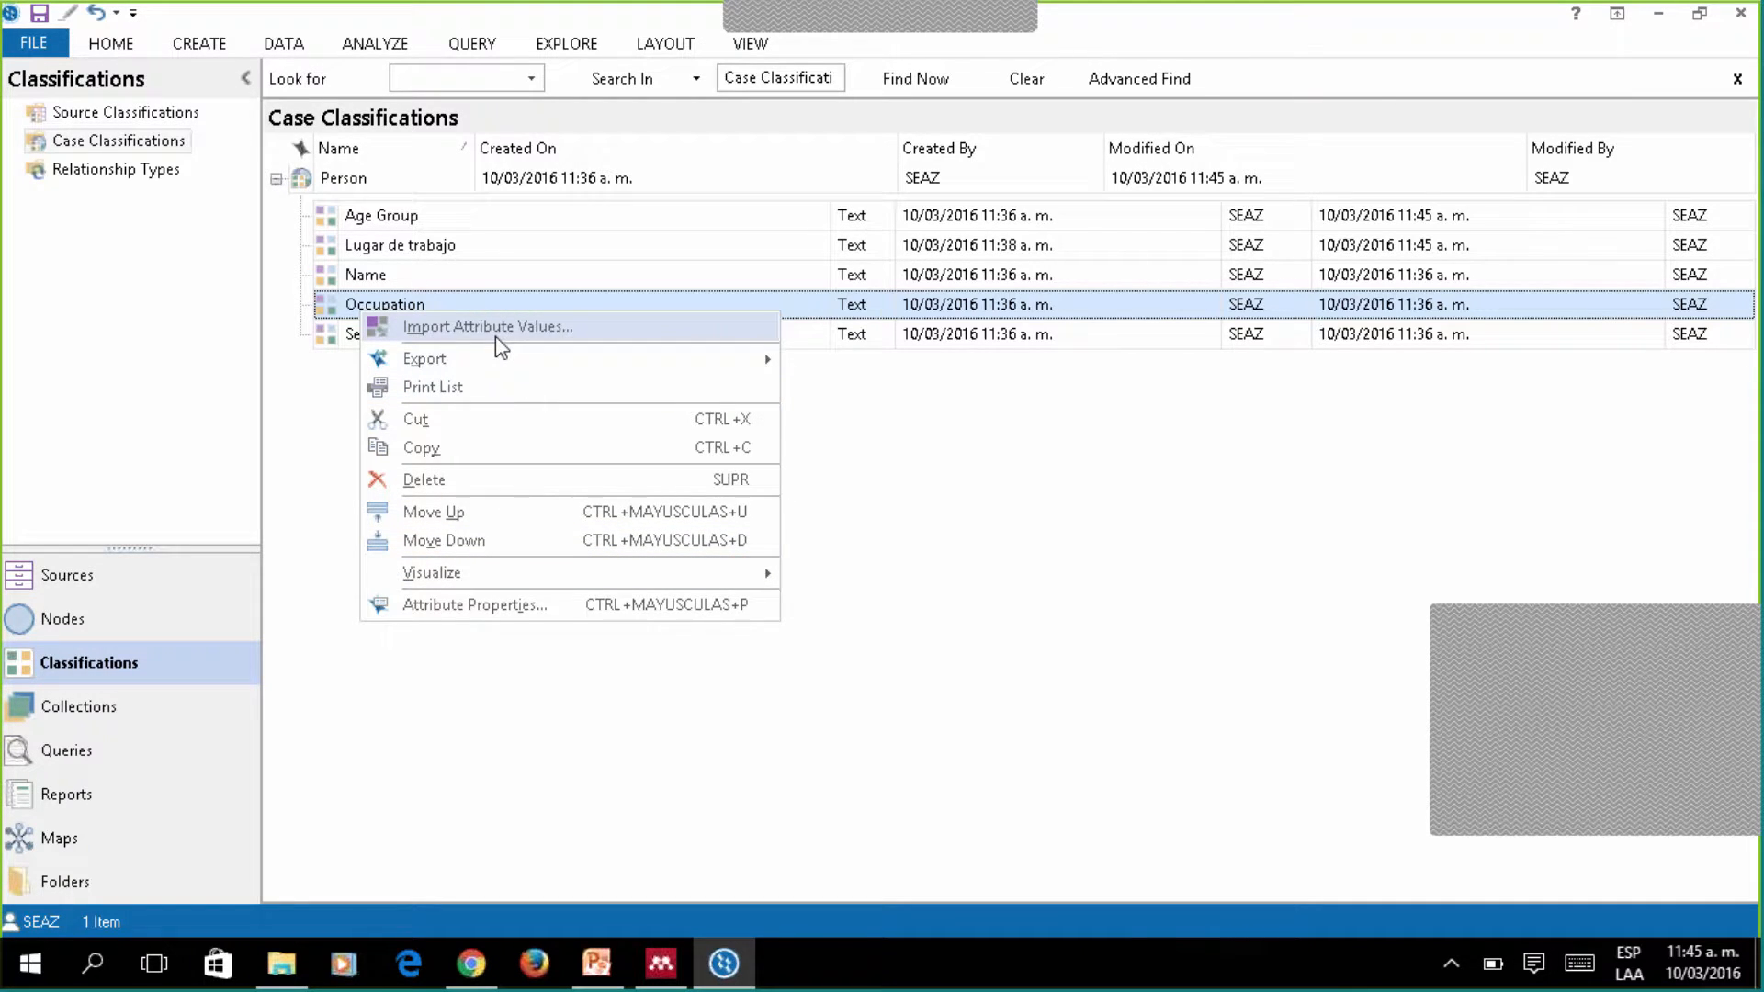
right_click(346, 300)
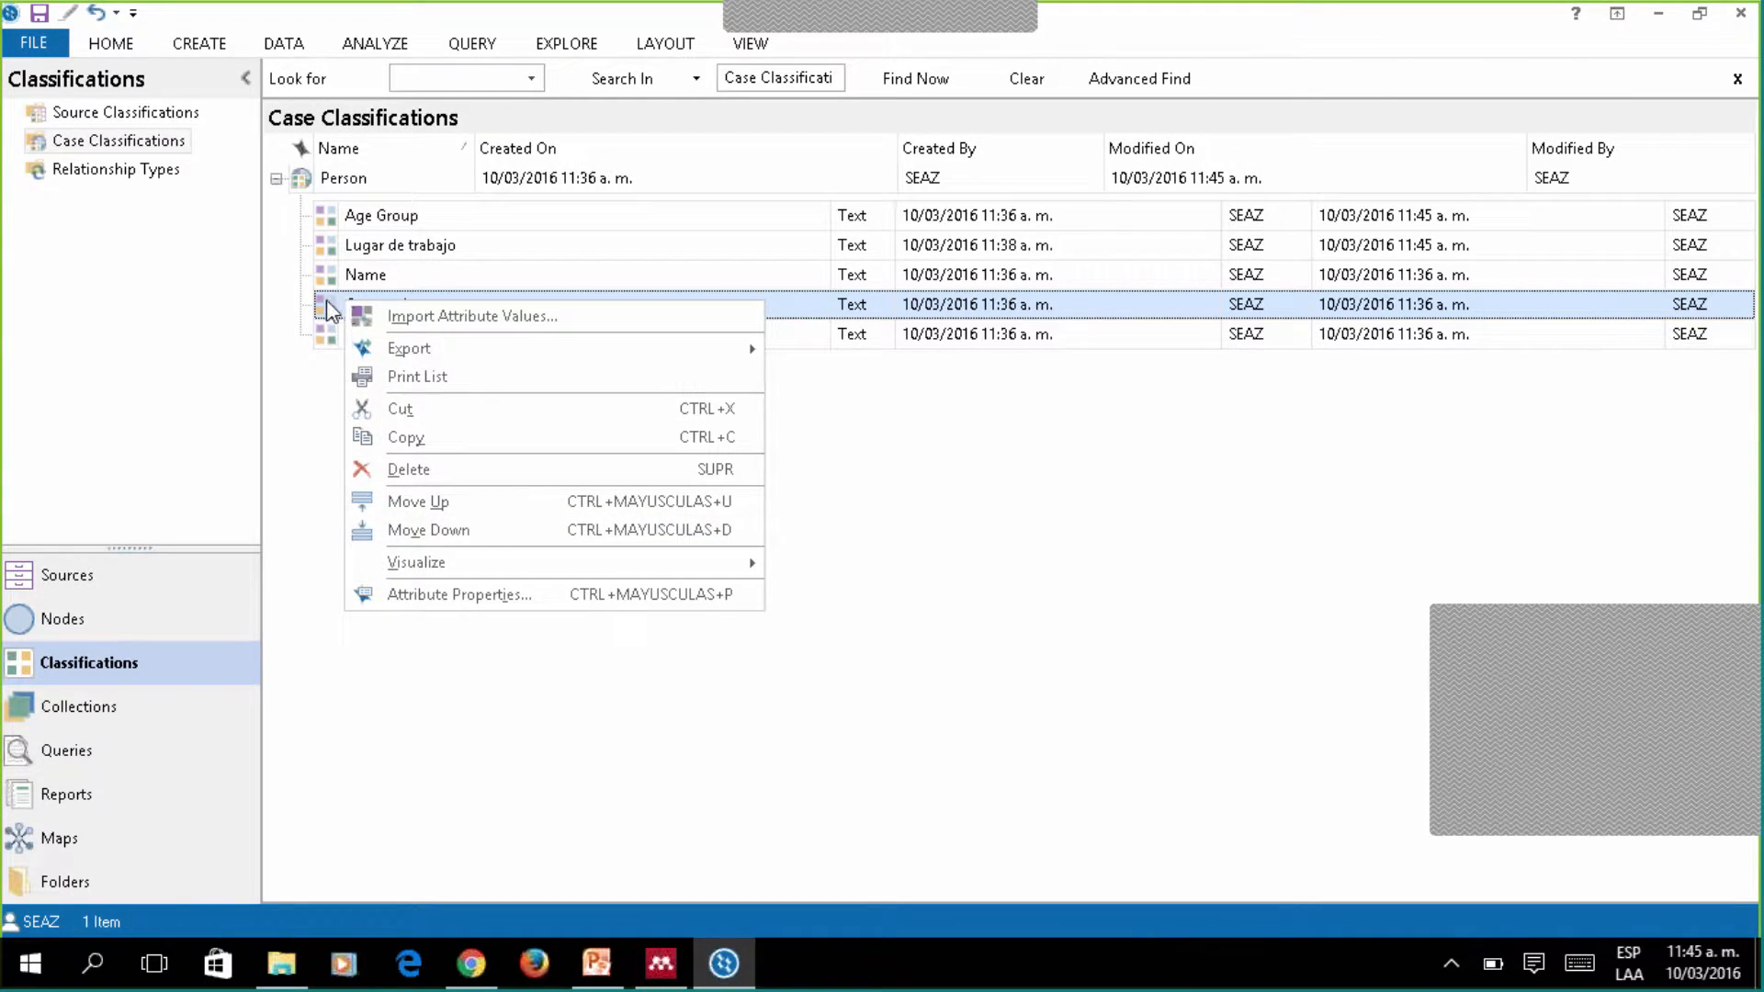
key("ctrl+shift+p")
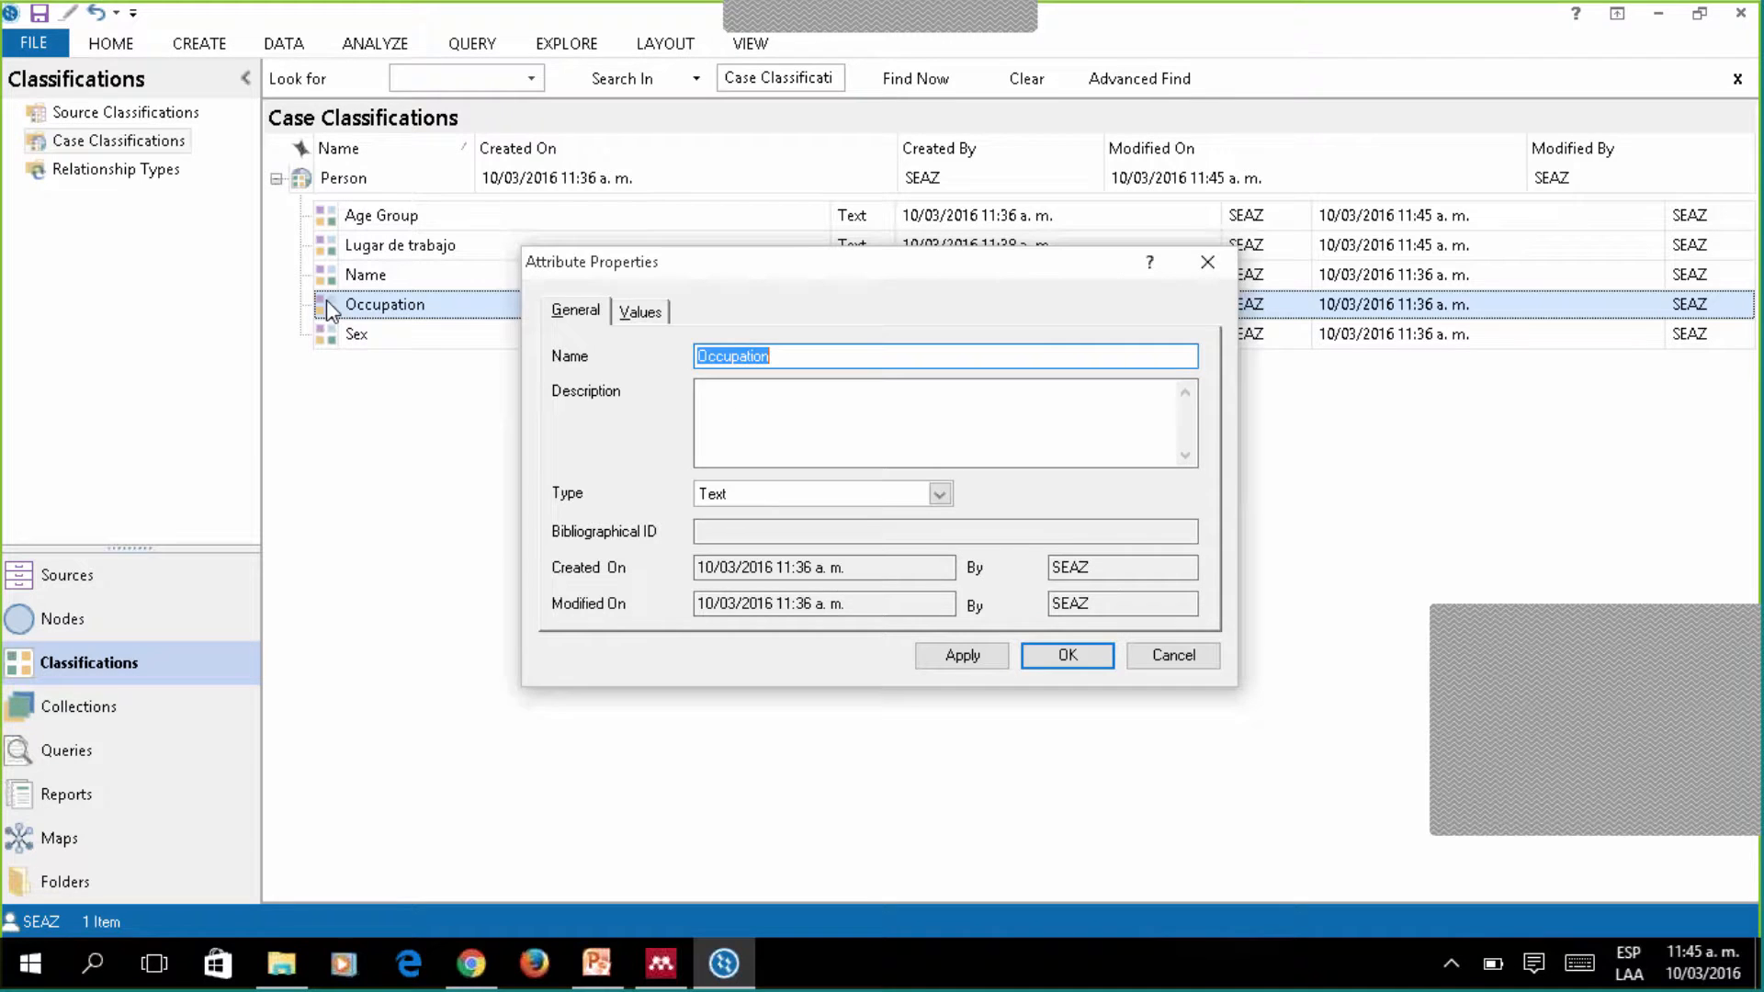
left_click(640, 310)
left_click(606, 611)
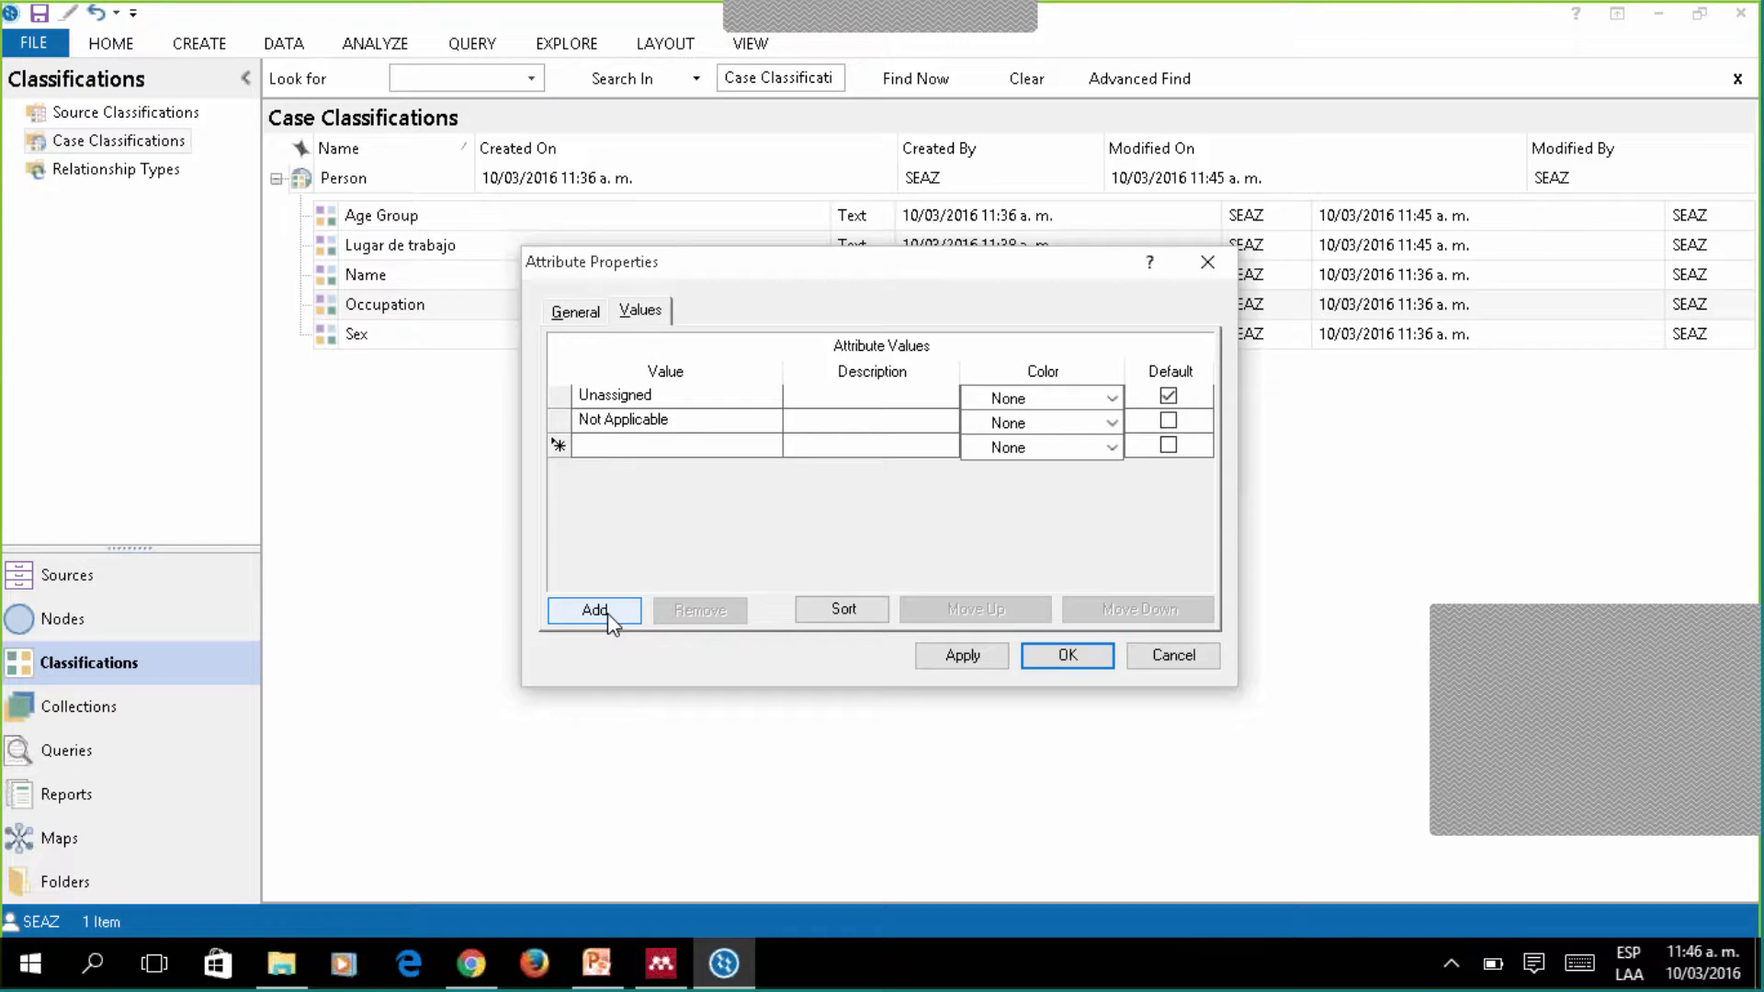
type("Docente ciencias")
Add "Docente ciencias sociales" as a second Occupation value and save the attribute's properties.
left_click(595, 613)
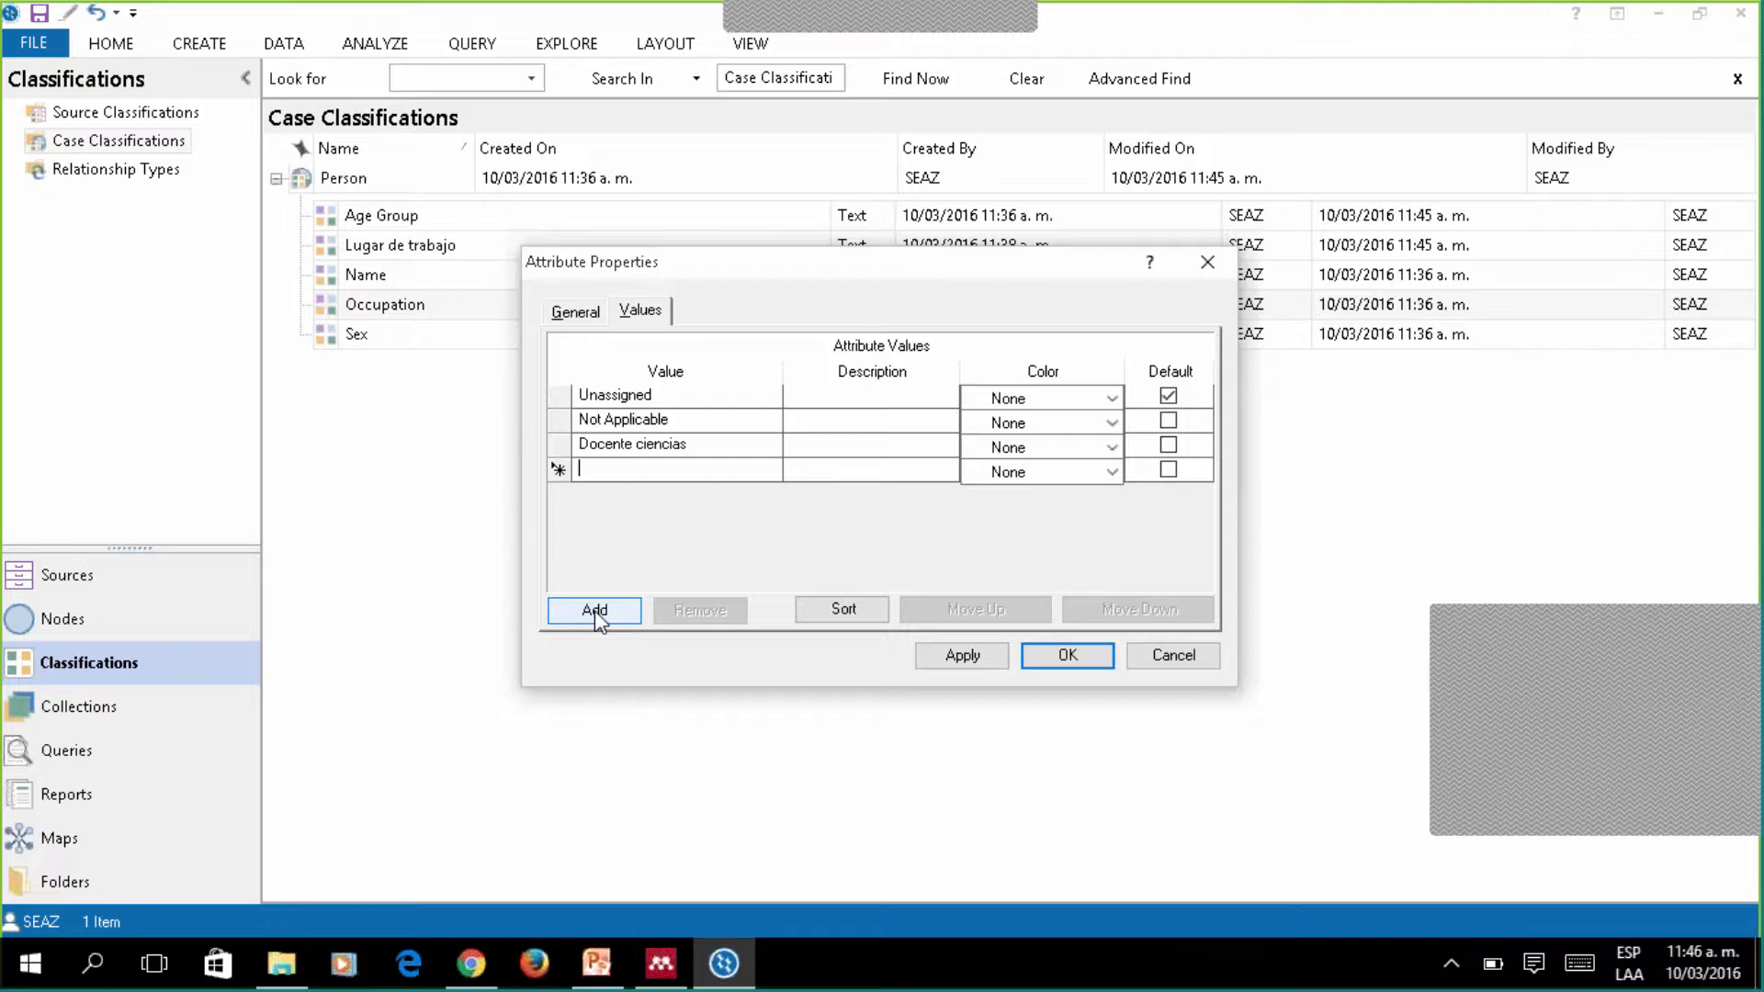
type("Docente ciencia")
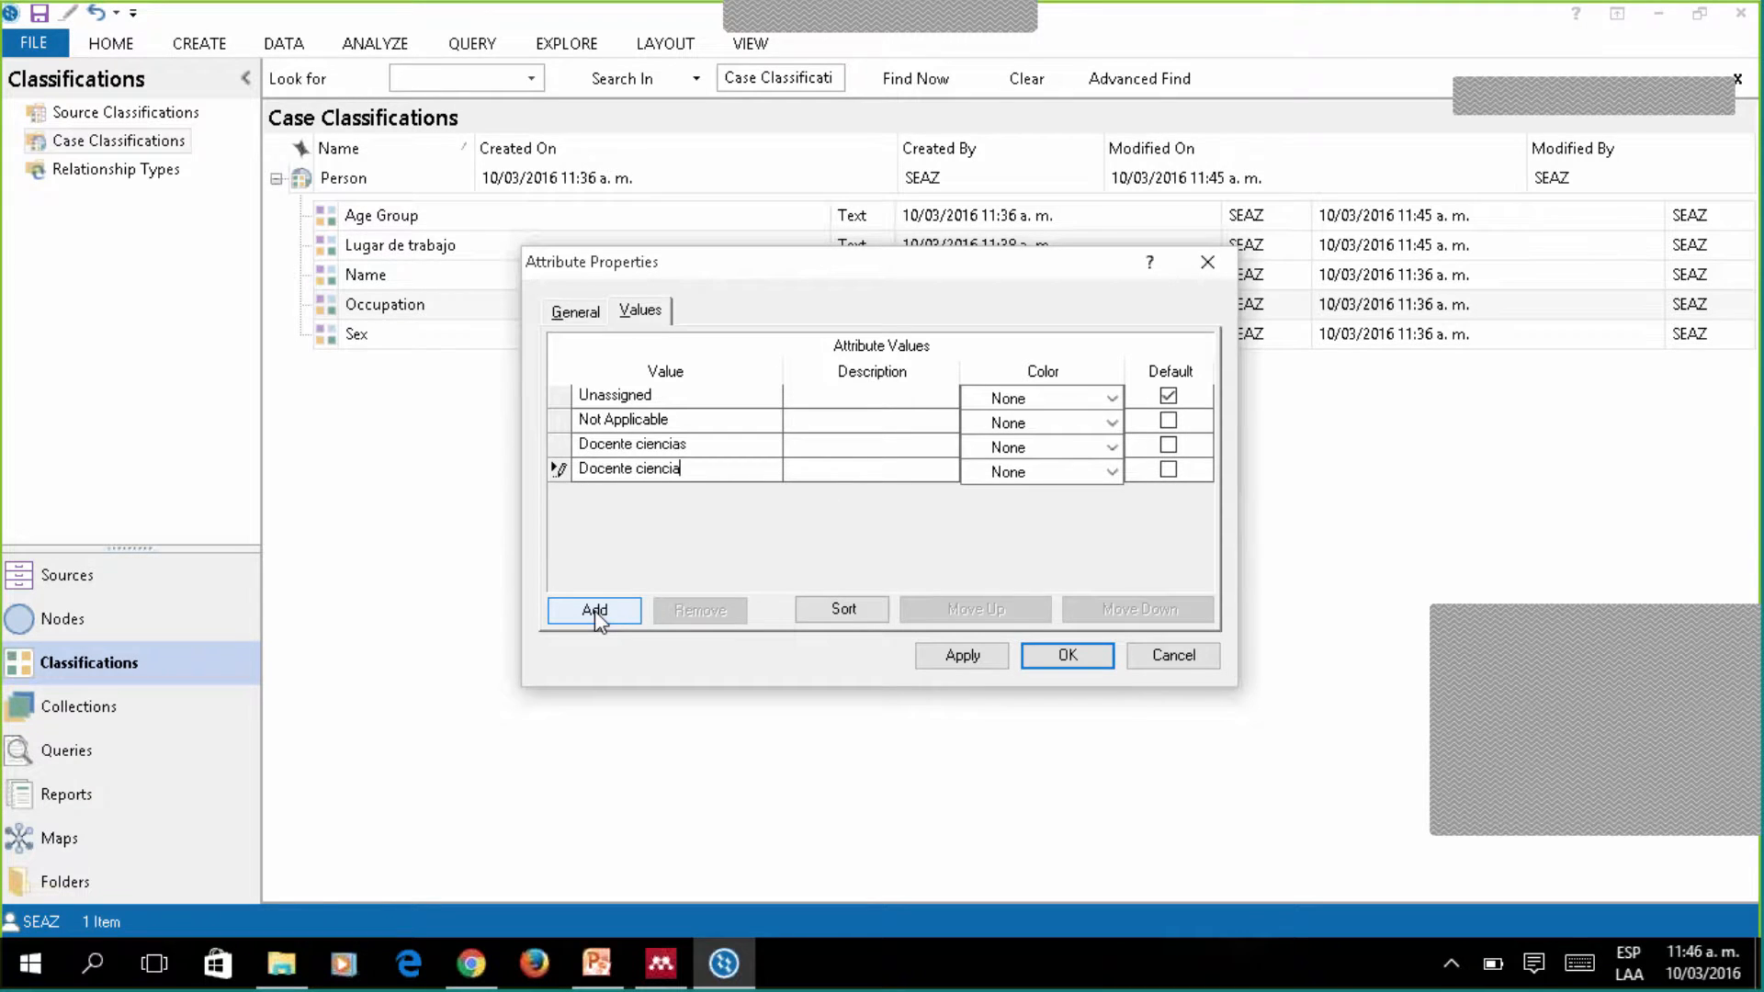
type("s social")
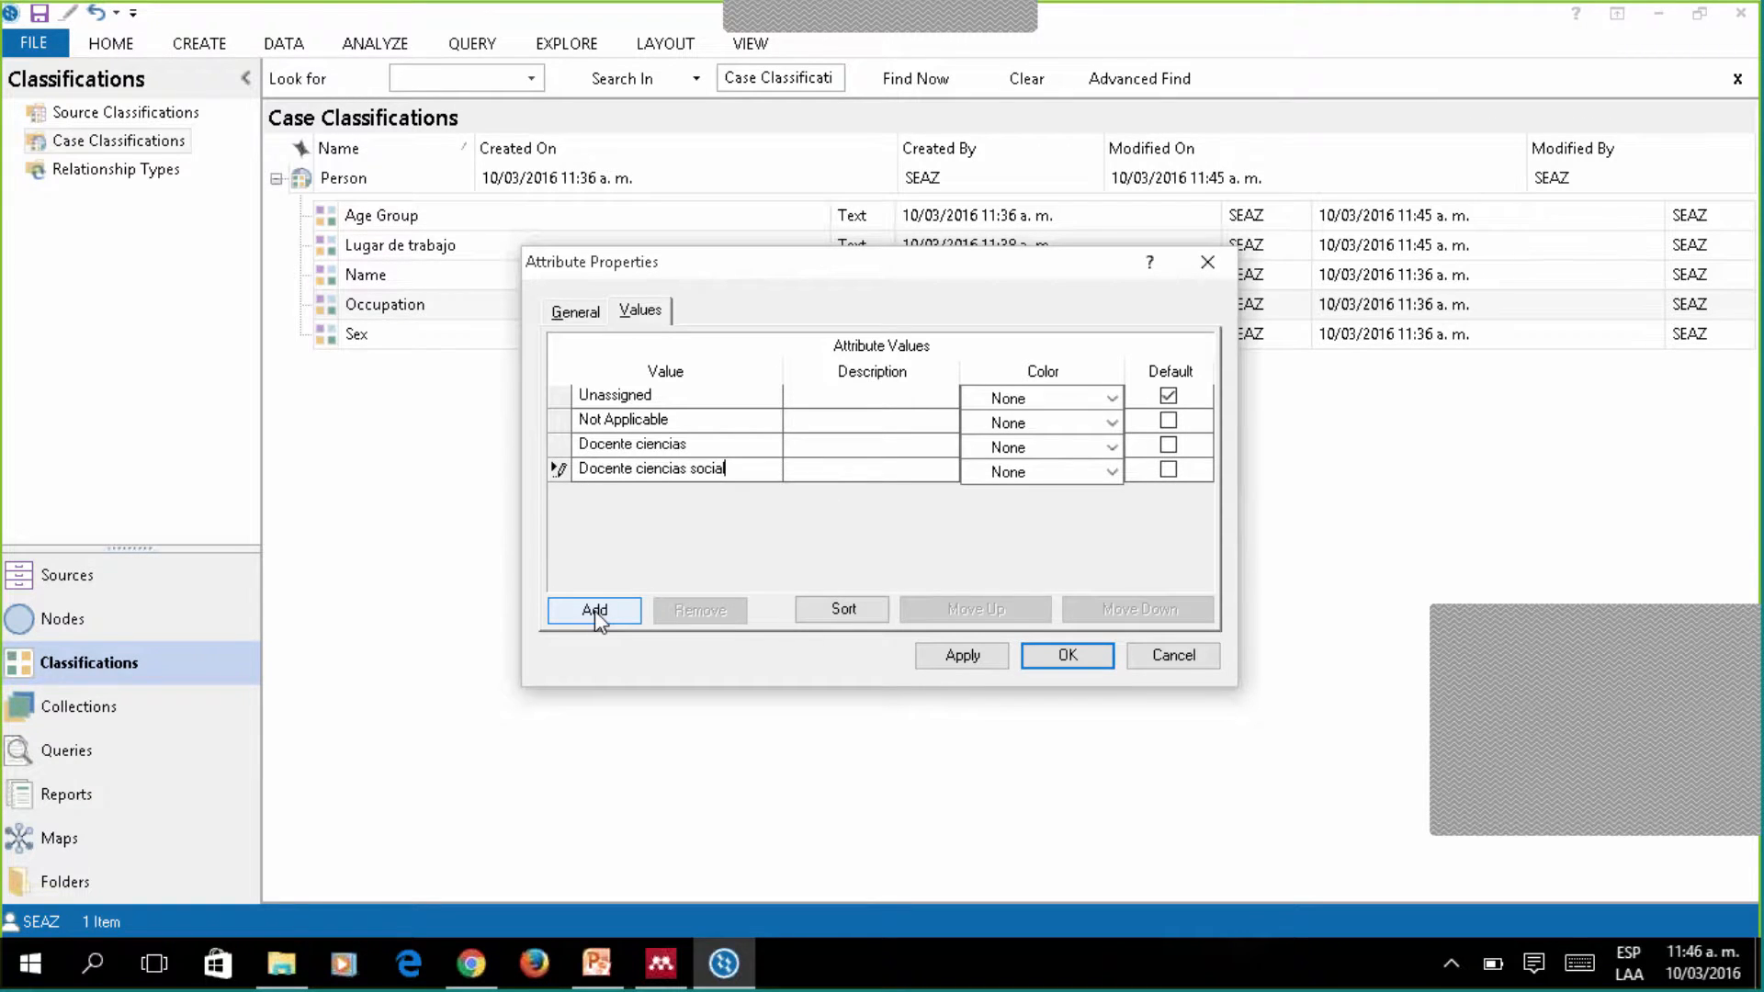
type("es")
left_click(1088, 661)
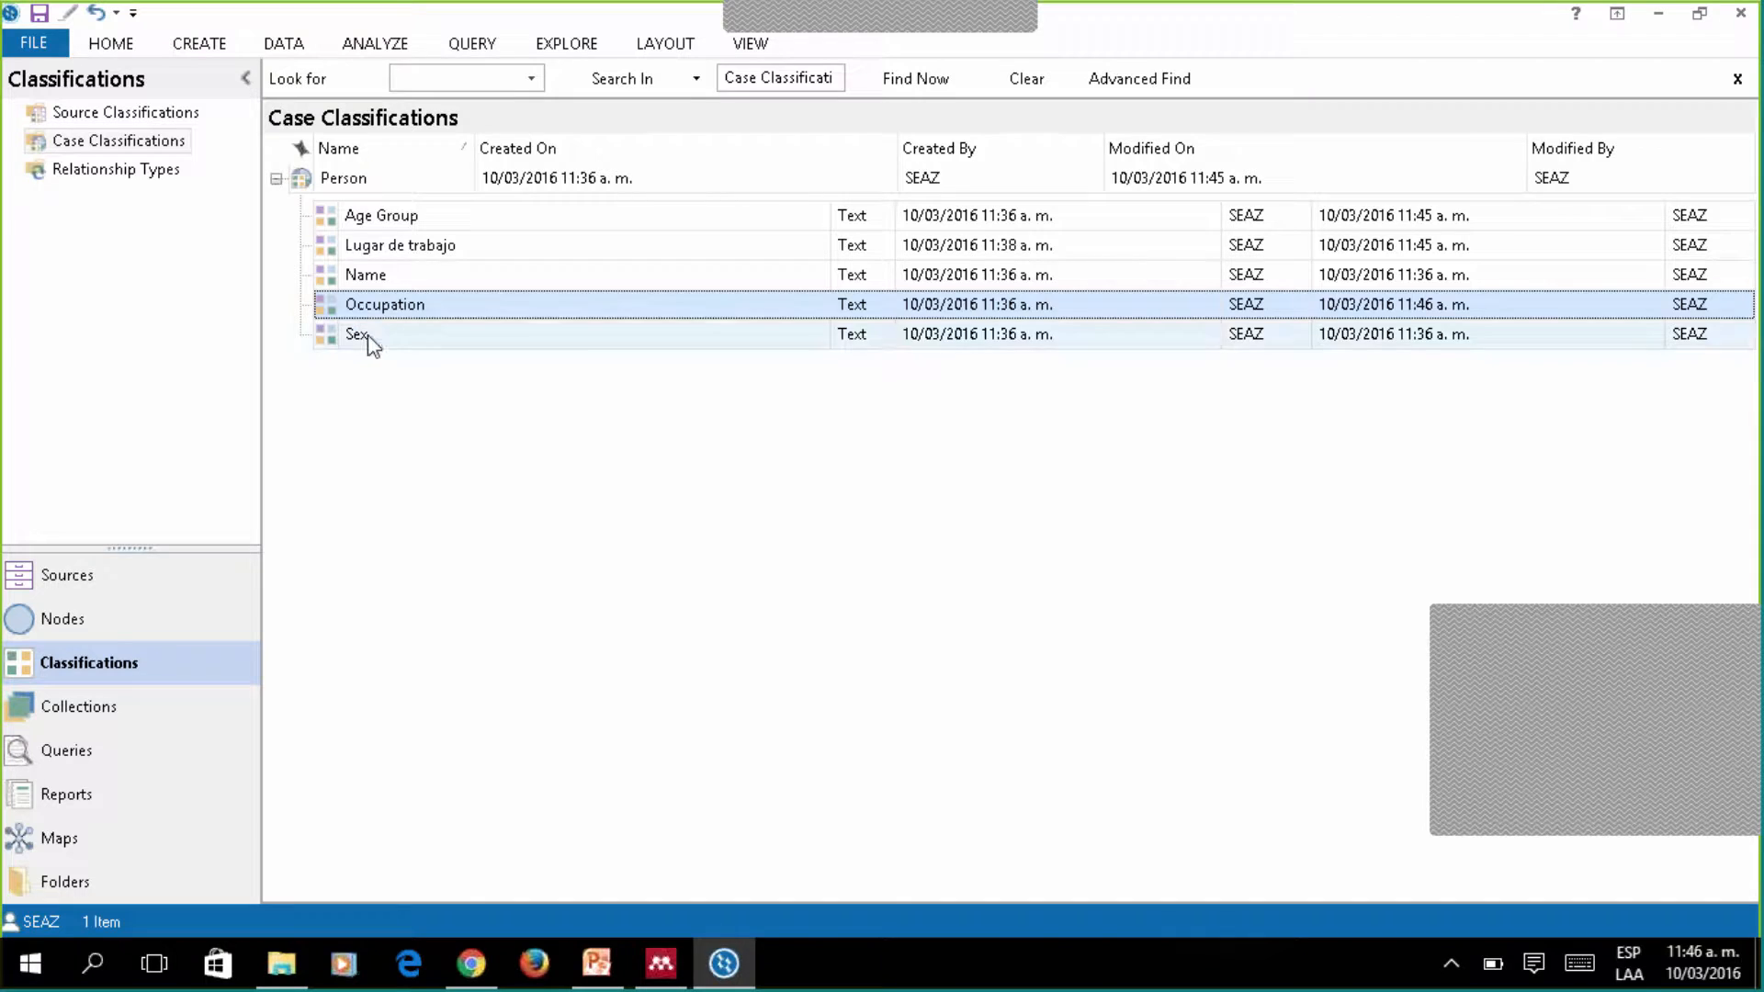
Add the values "Mujer" and "Hombre" to the Sex attribute of the Person classification and save them.
right_click(369, 336)
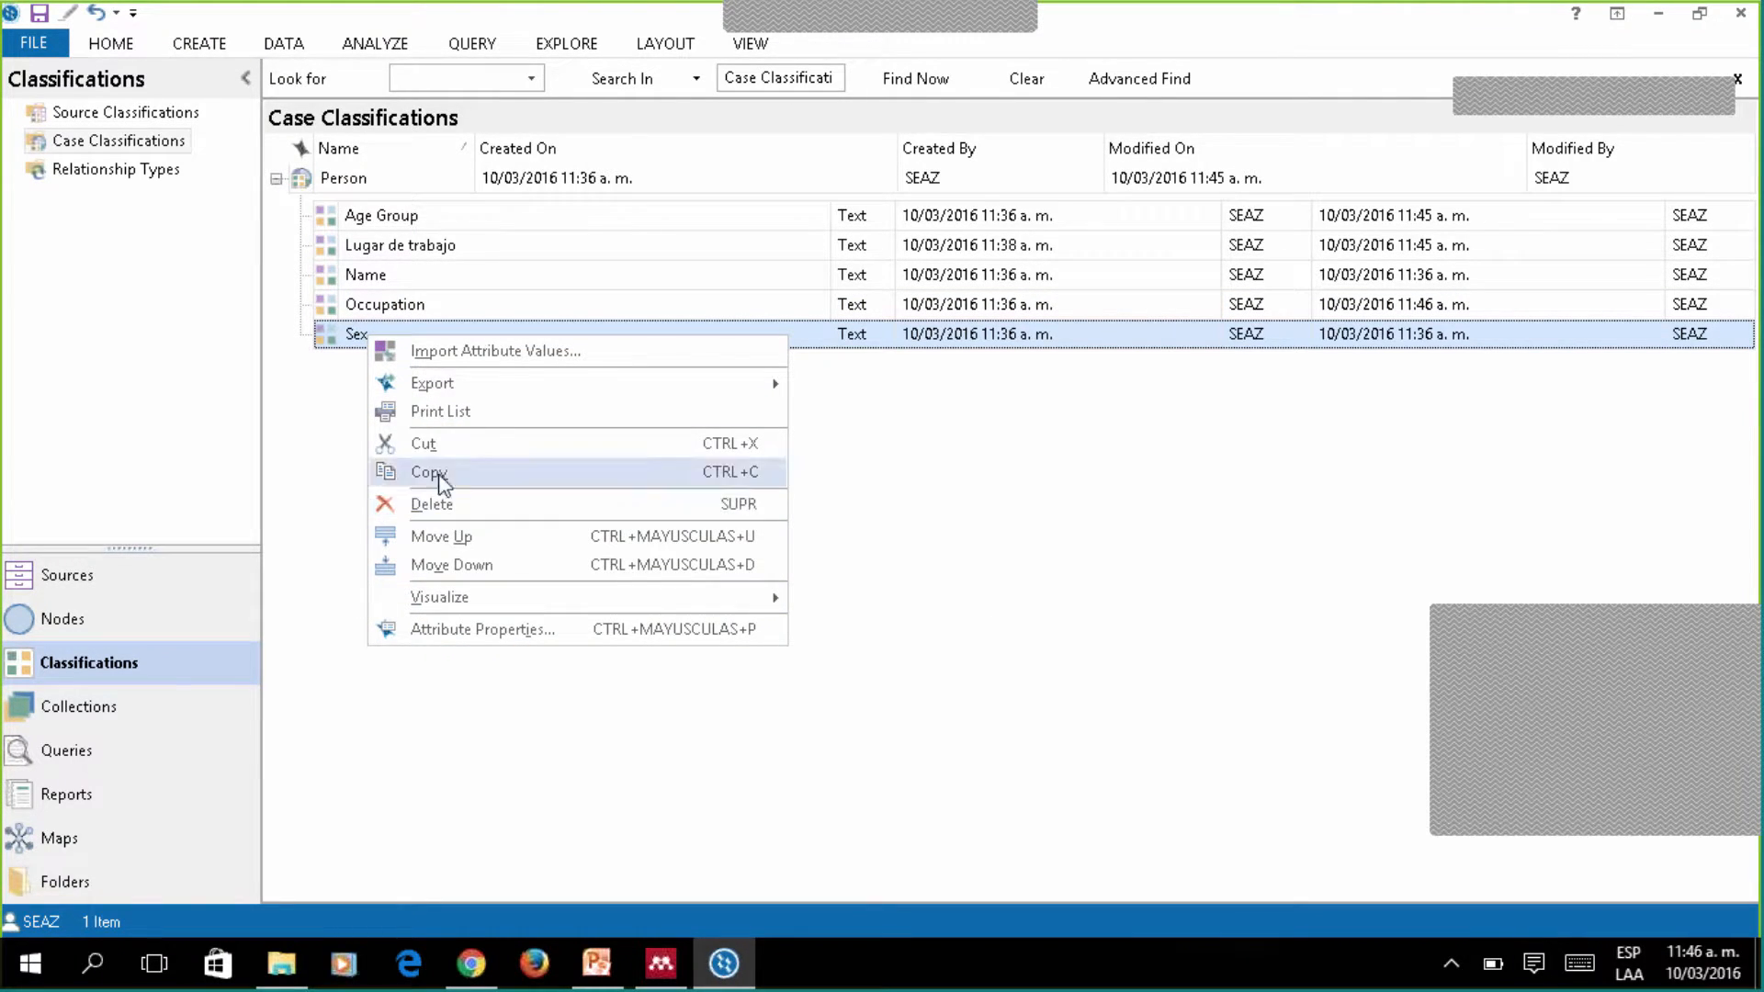
left_click(327, 323)
double_click(327, 323)
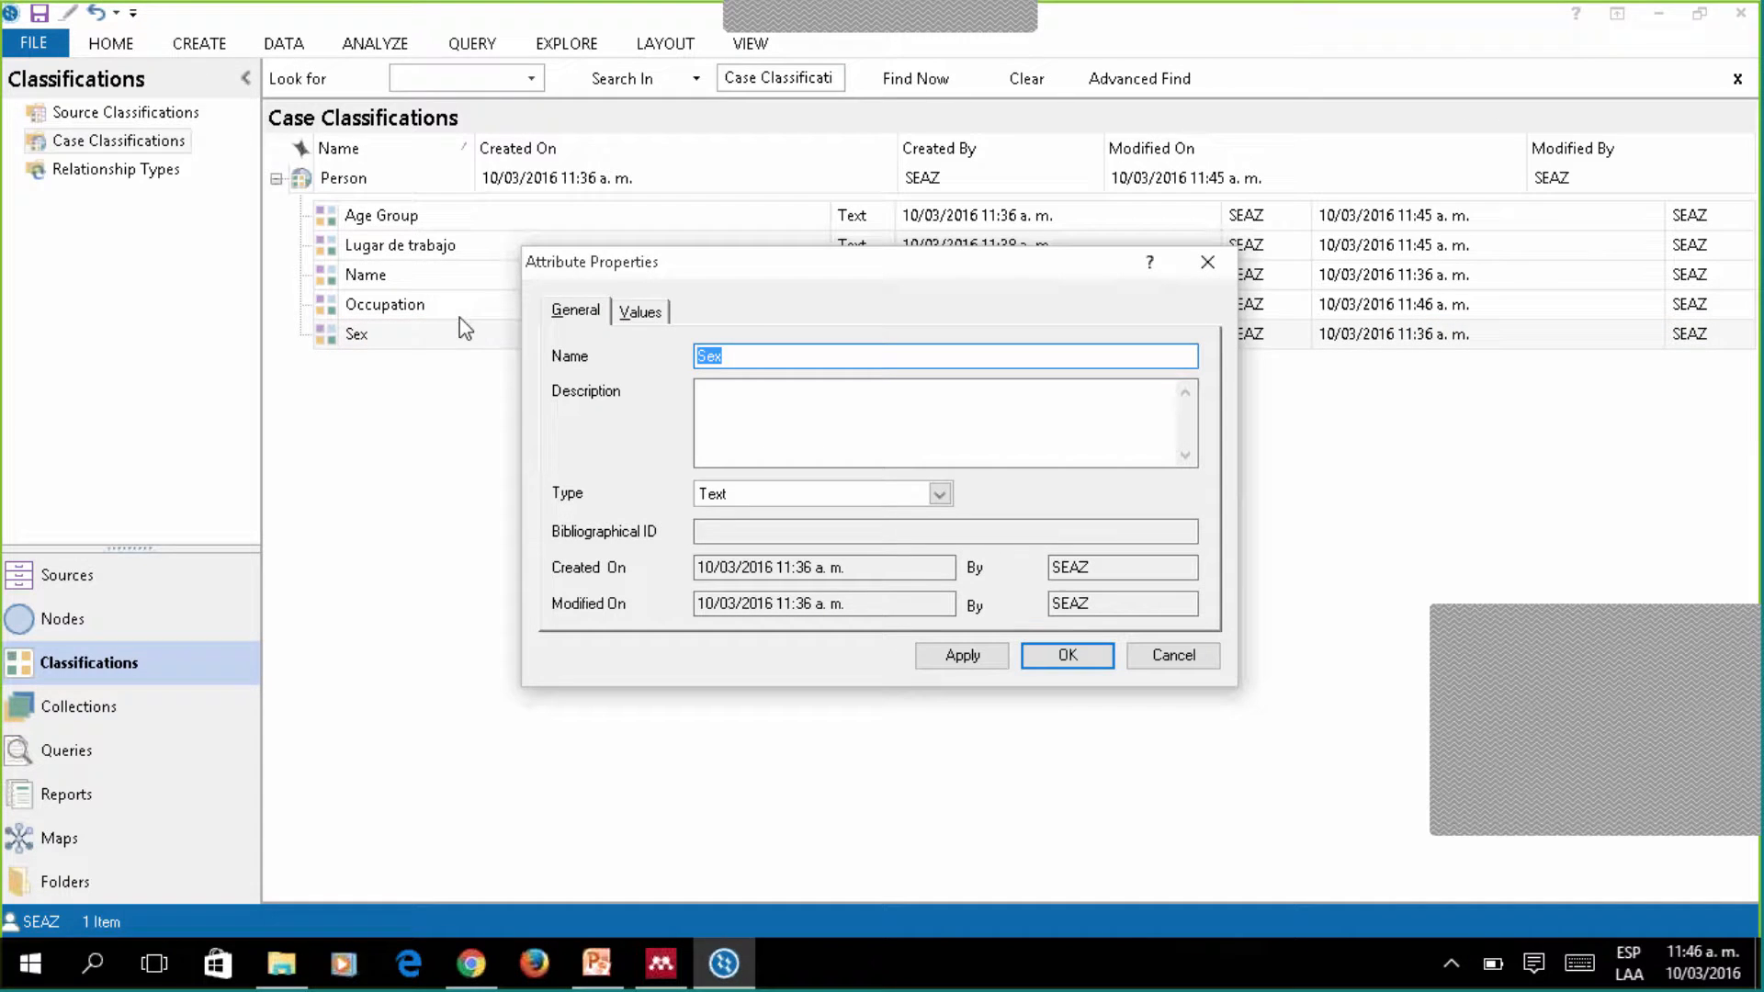
left_click(634, 313)
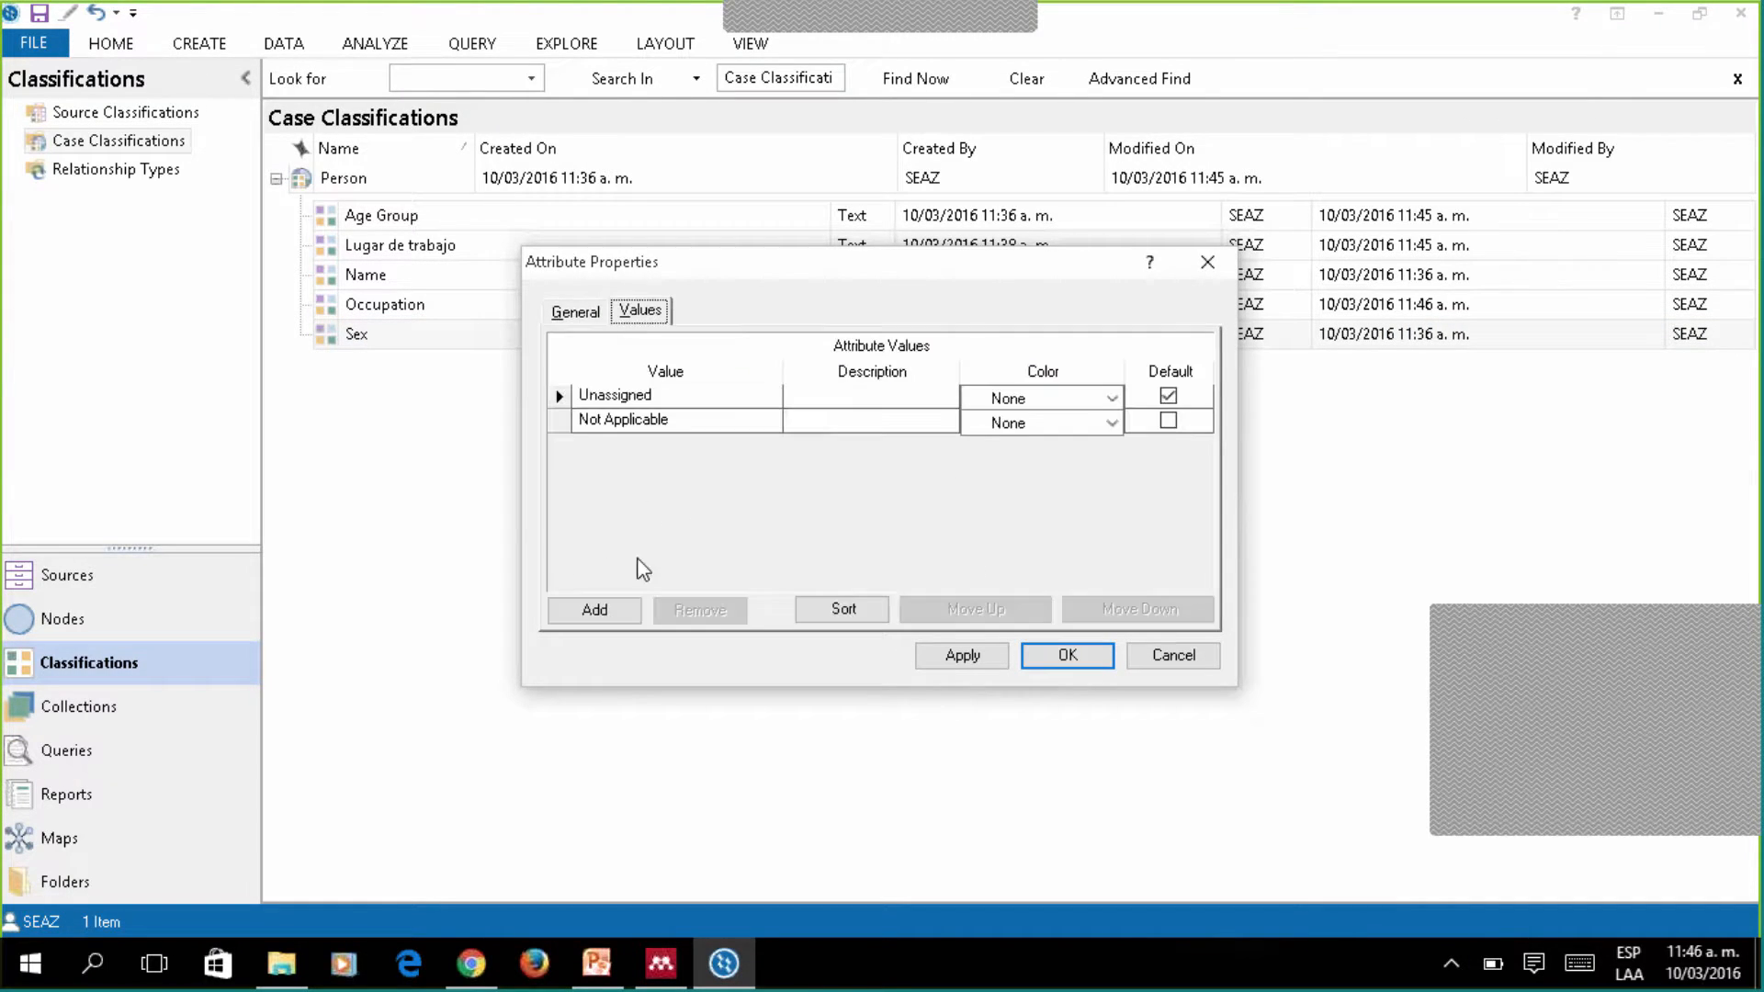
left_click(597, 611)
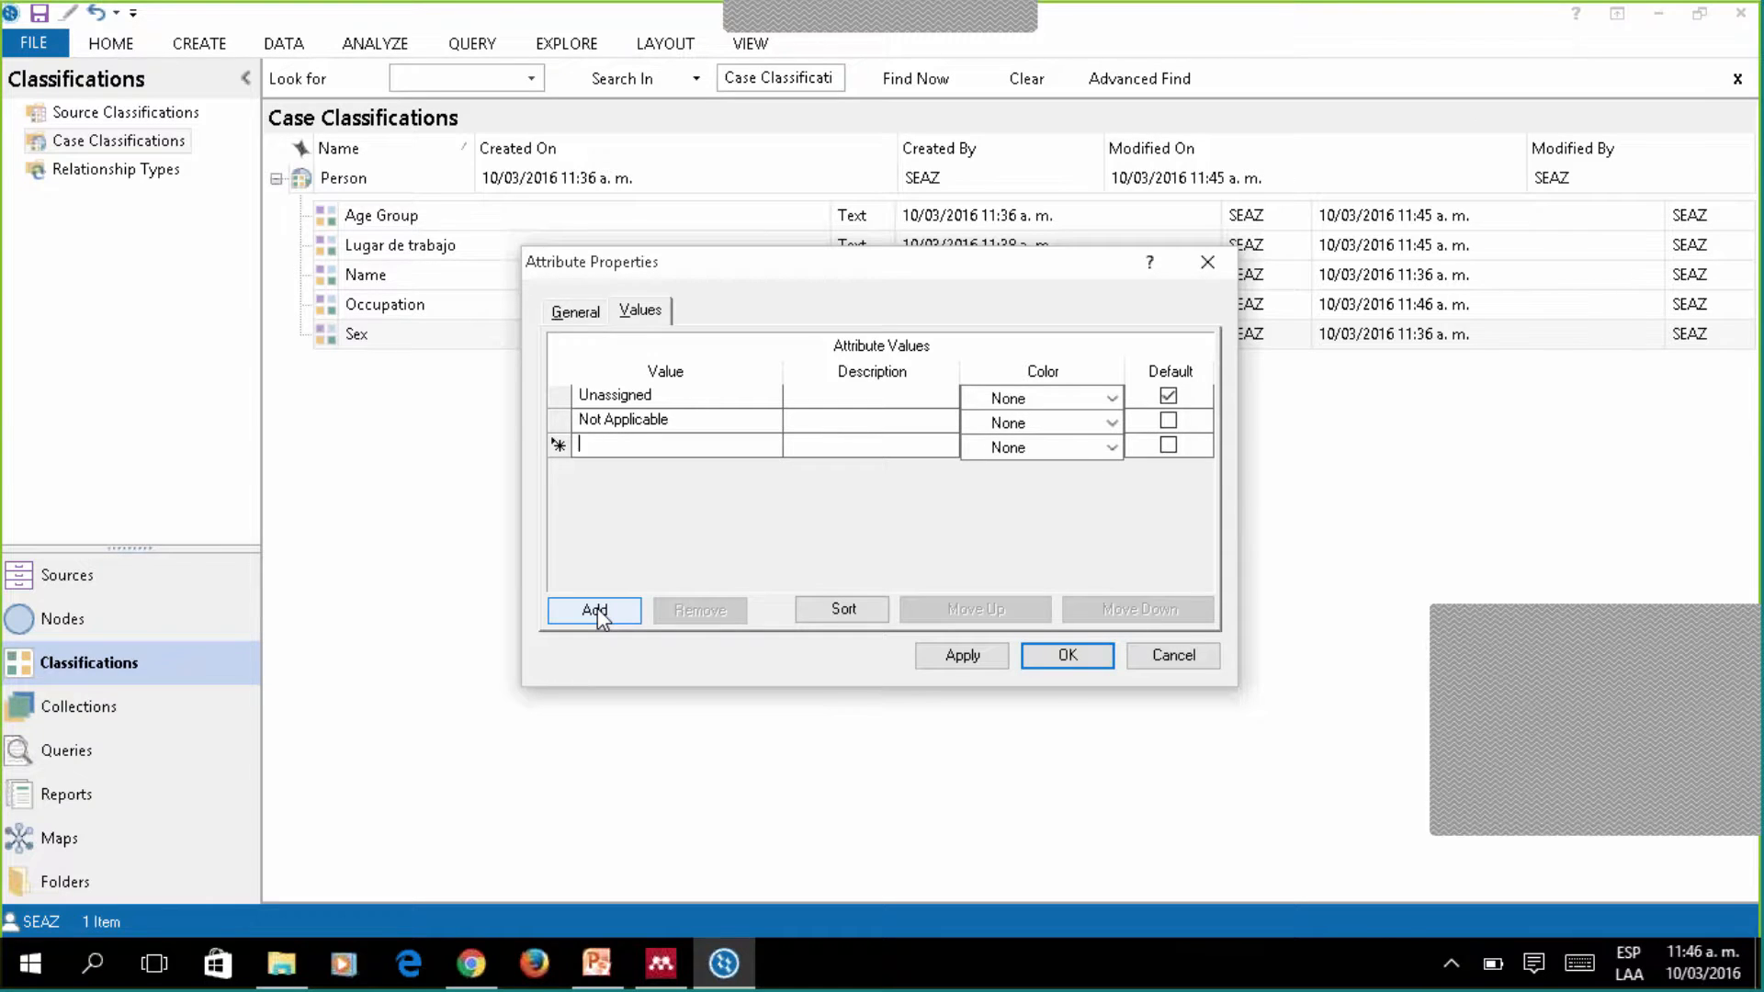
type("Mujer")
left_click(594, 611)
type("Hombre")
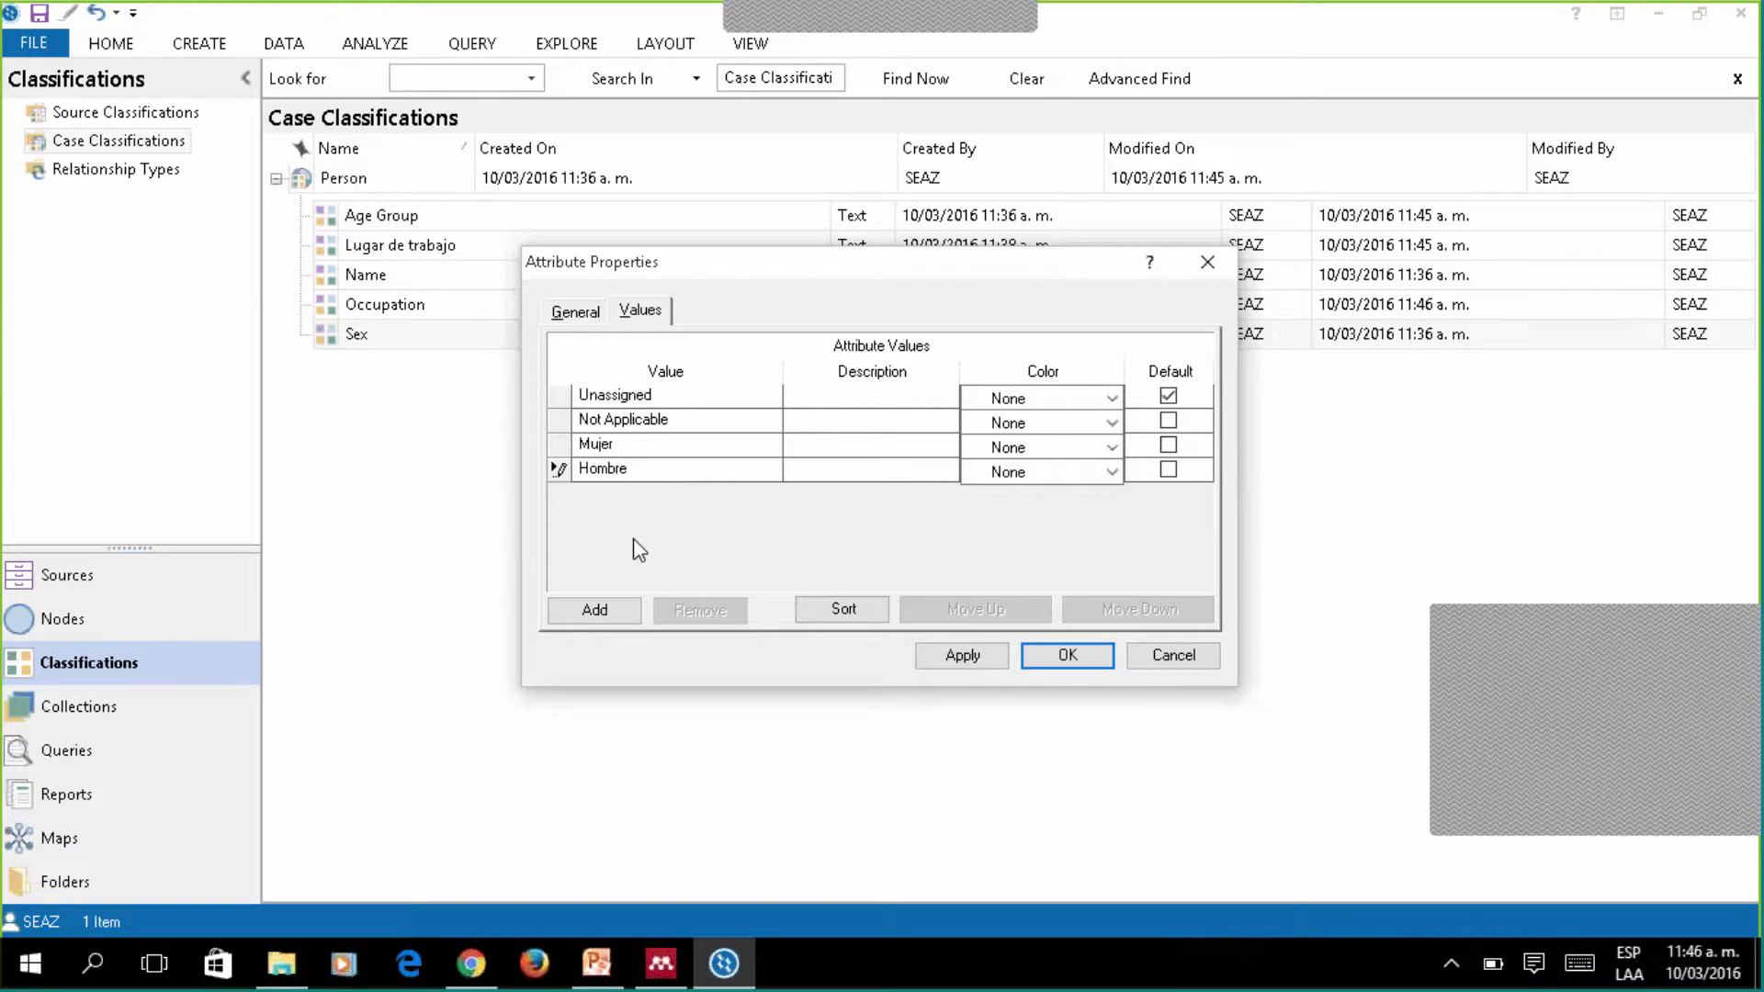
left_click(1053, 658)
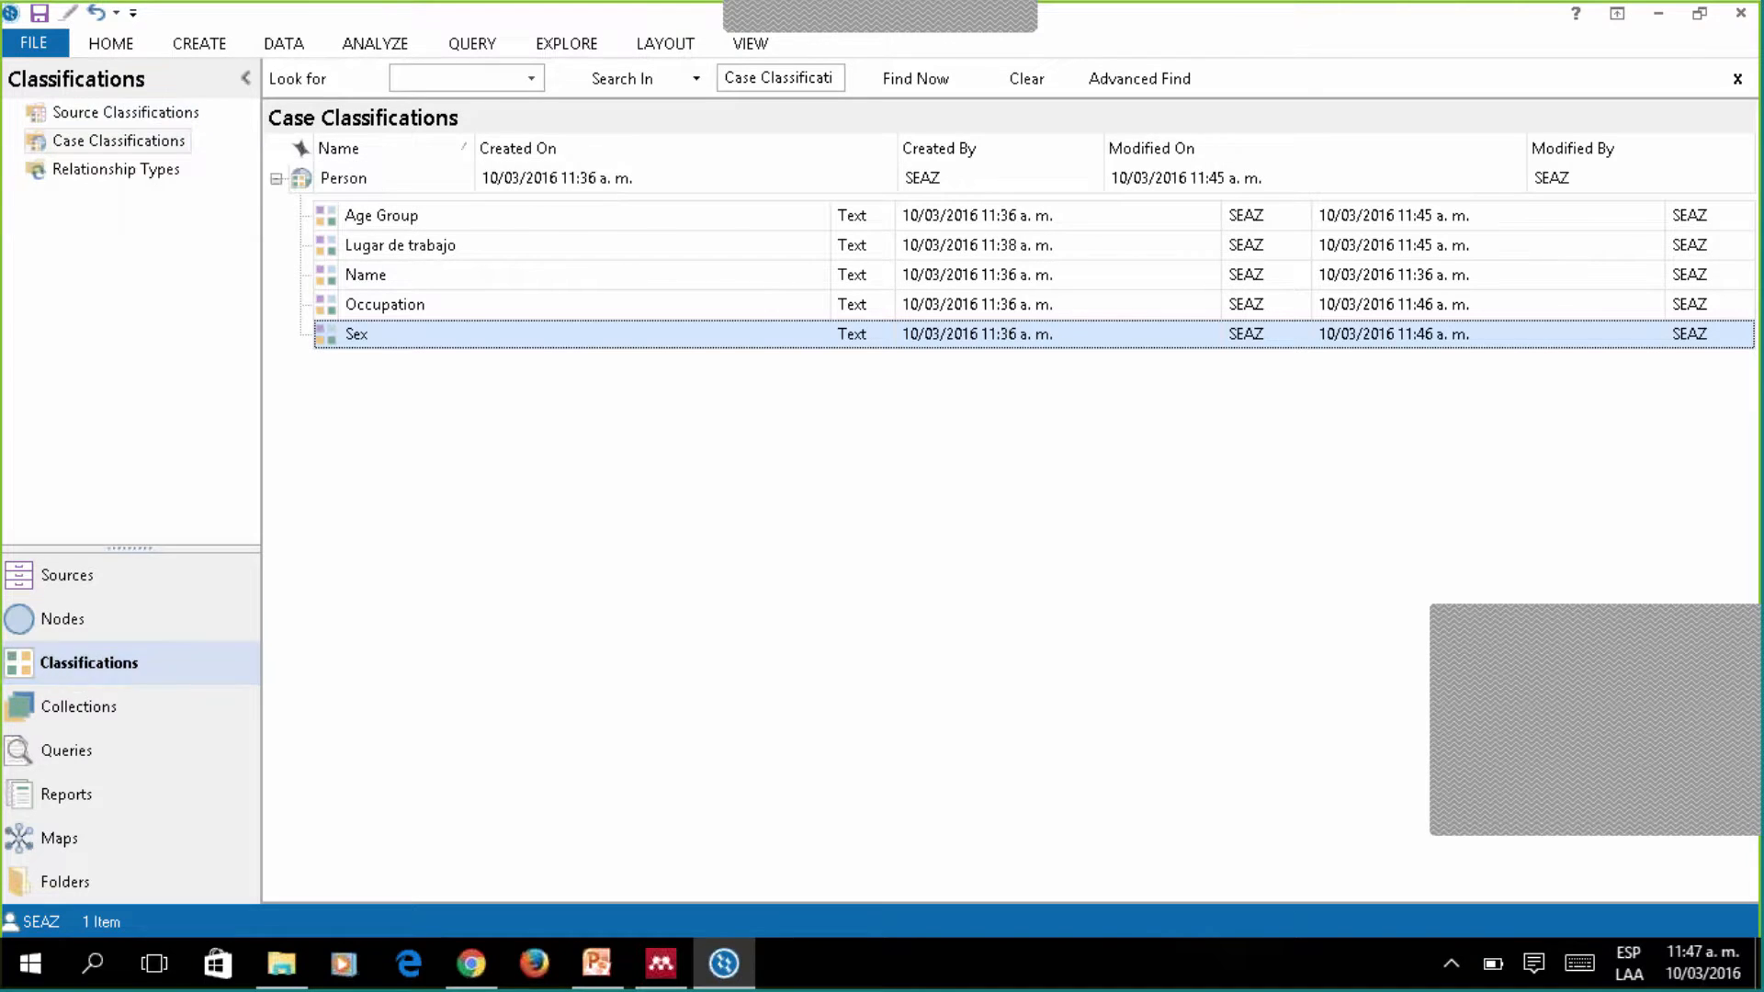
Open the Encuesta dataset in the Encuestas sources folder, examine its columns and records, and close it.
left_click(89, 634)
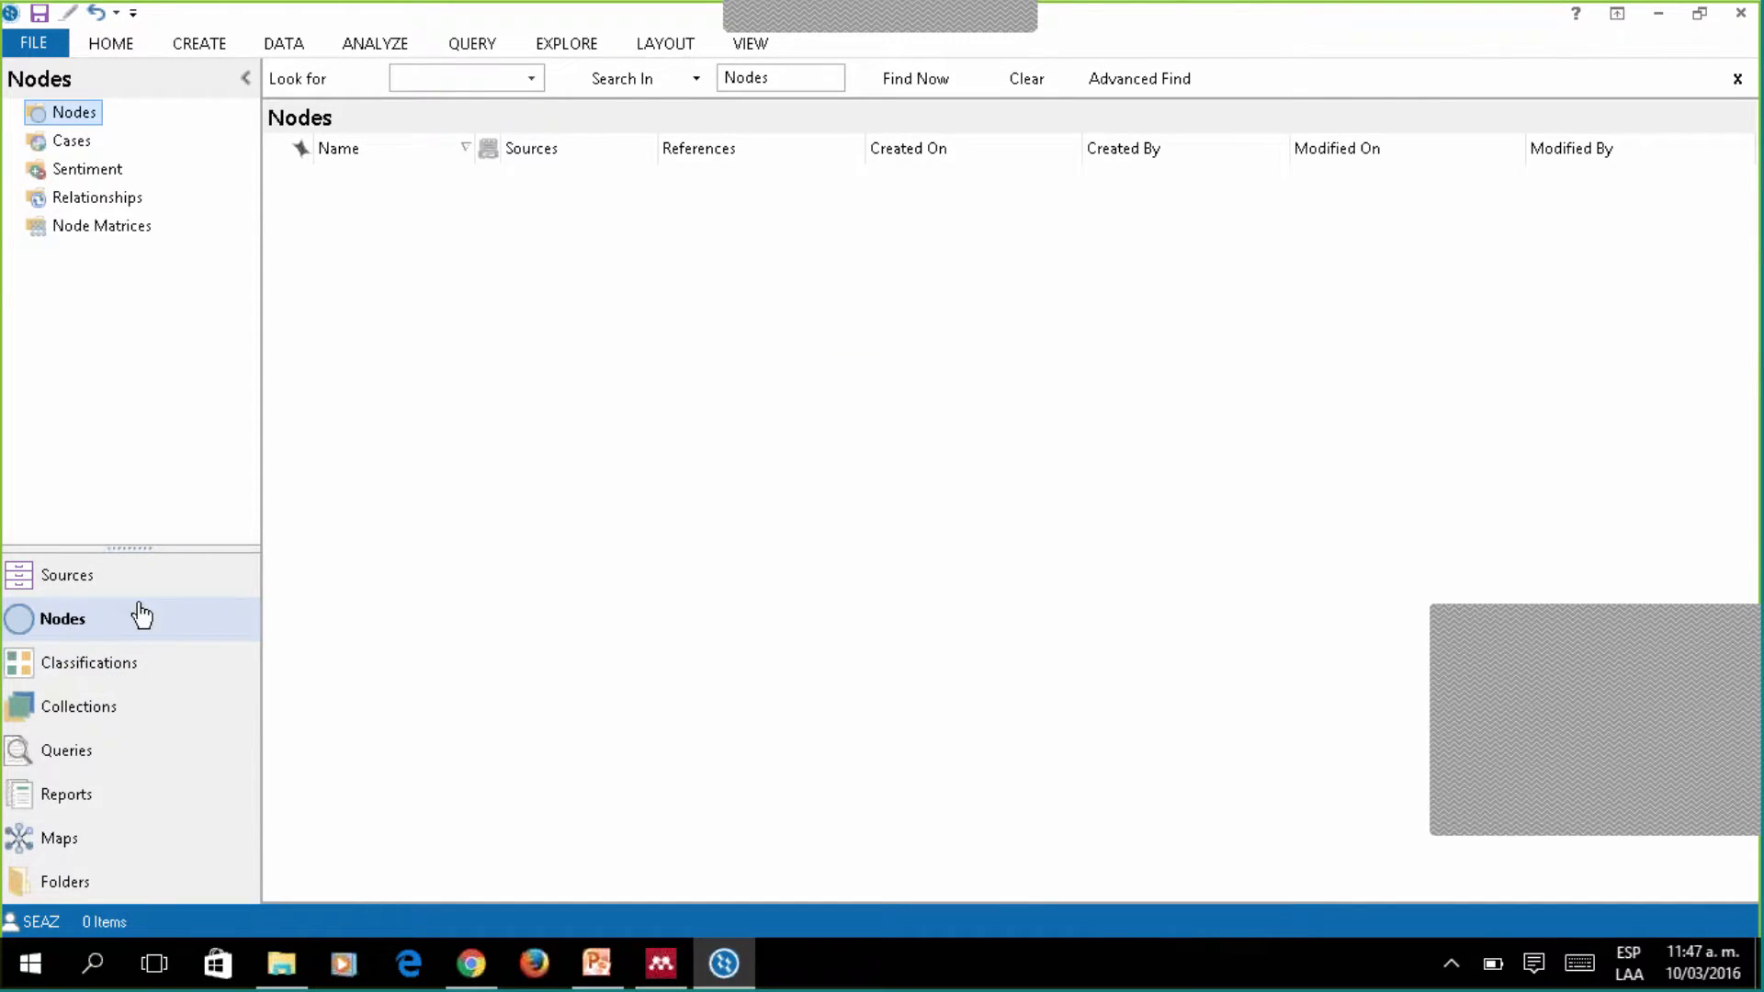
left_click(118, 584)
left_click(110, 140)
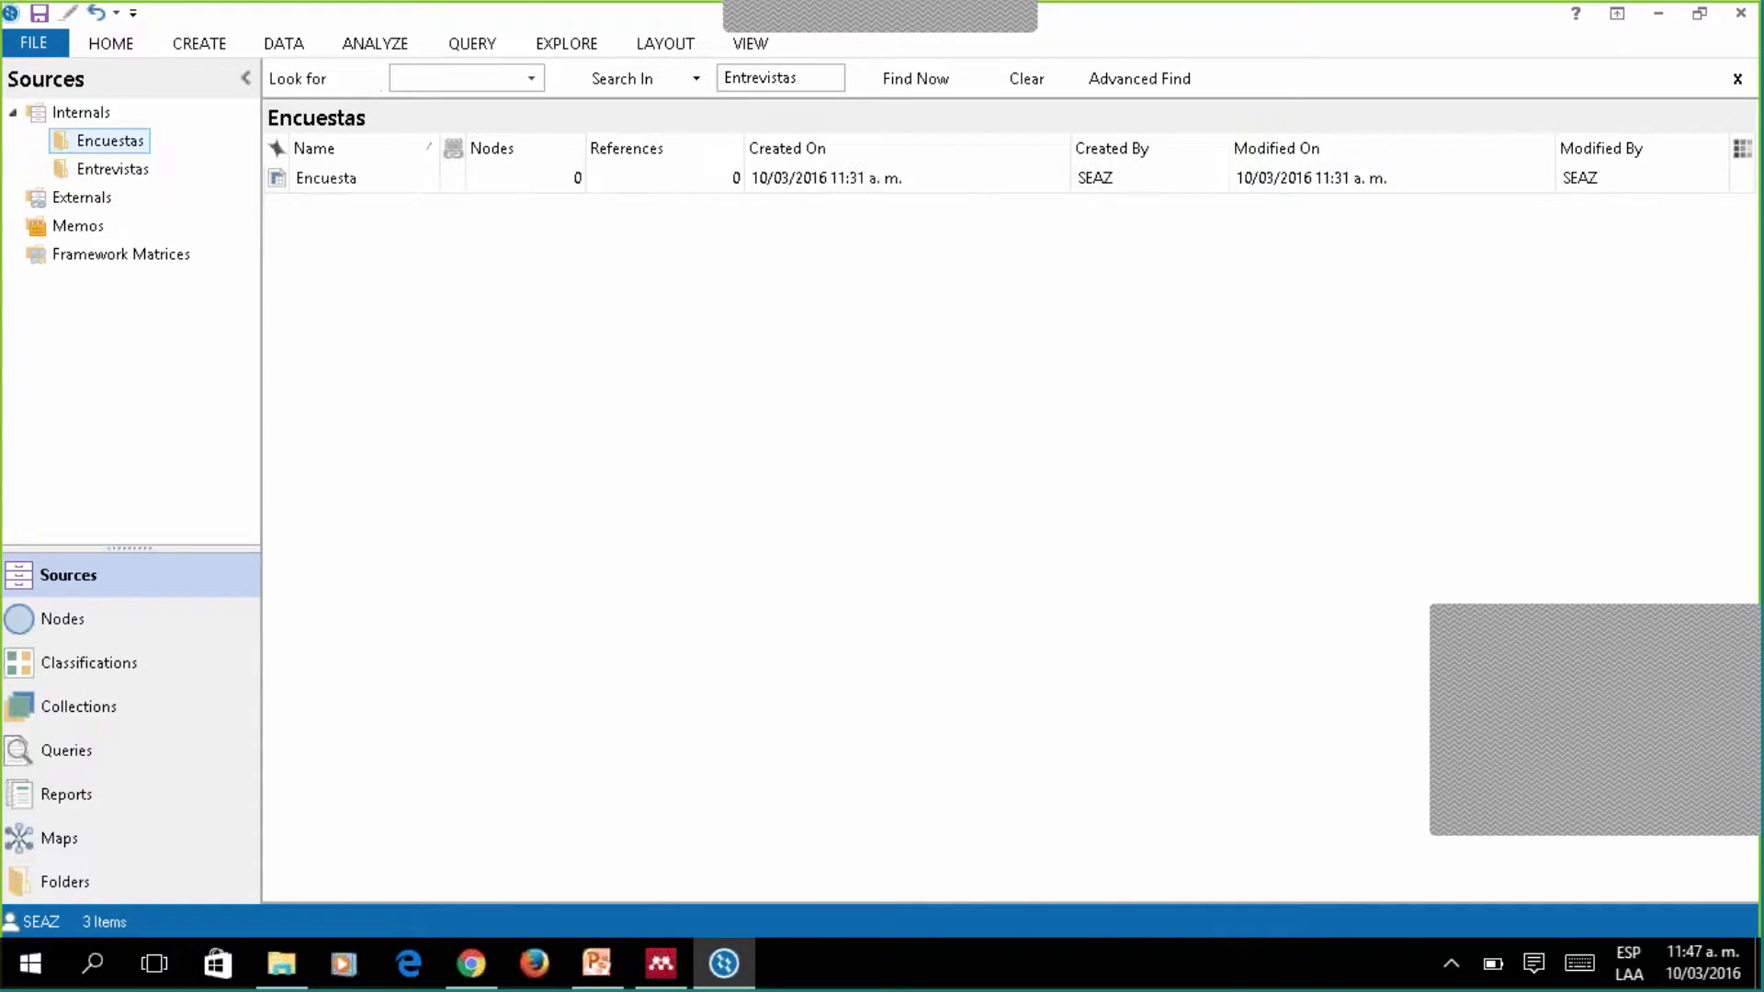
left_click(349, 179)
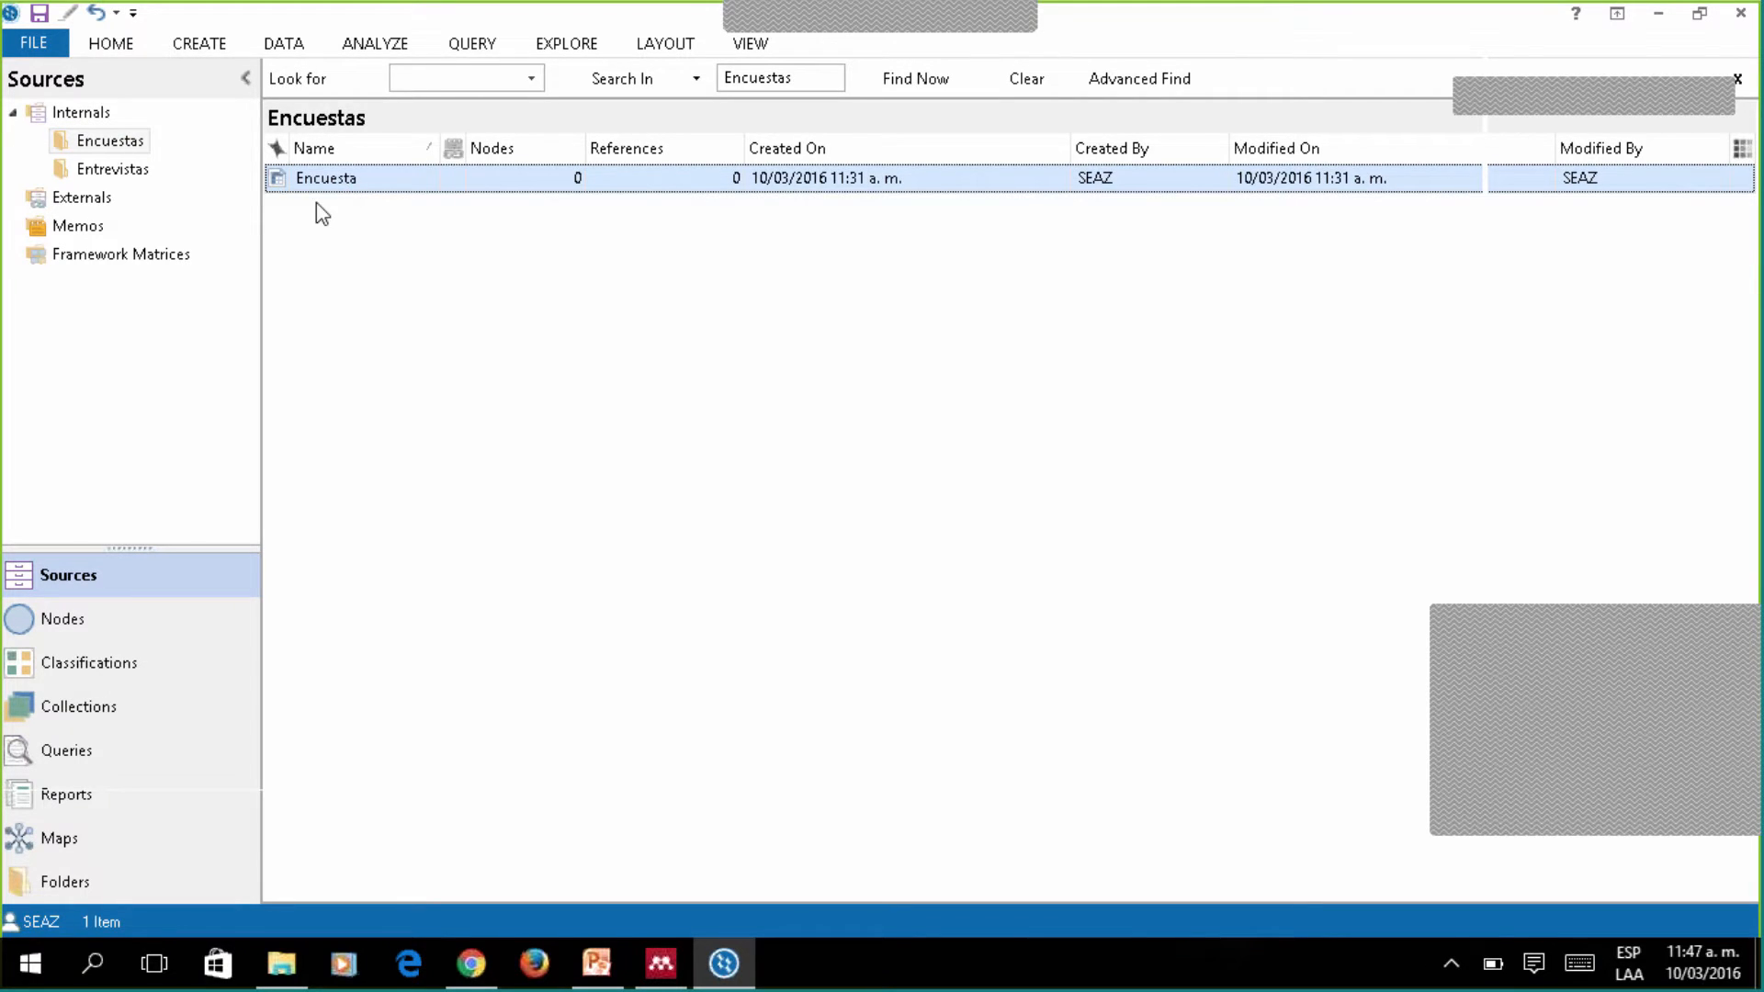
double_click(320, 183)
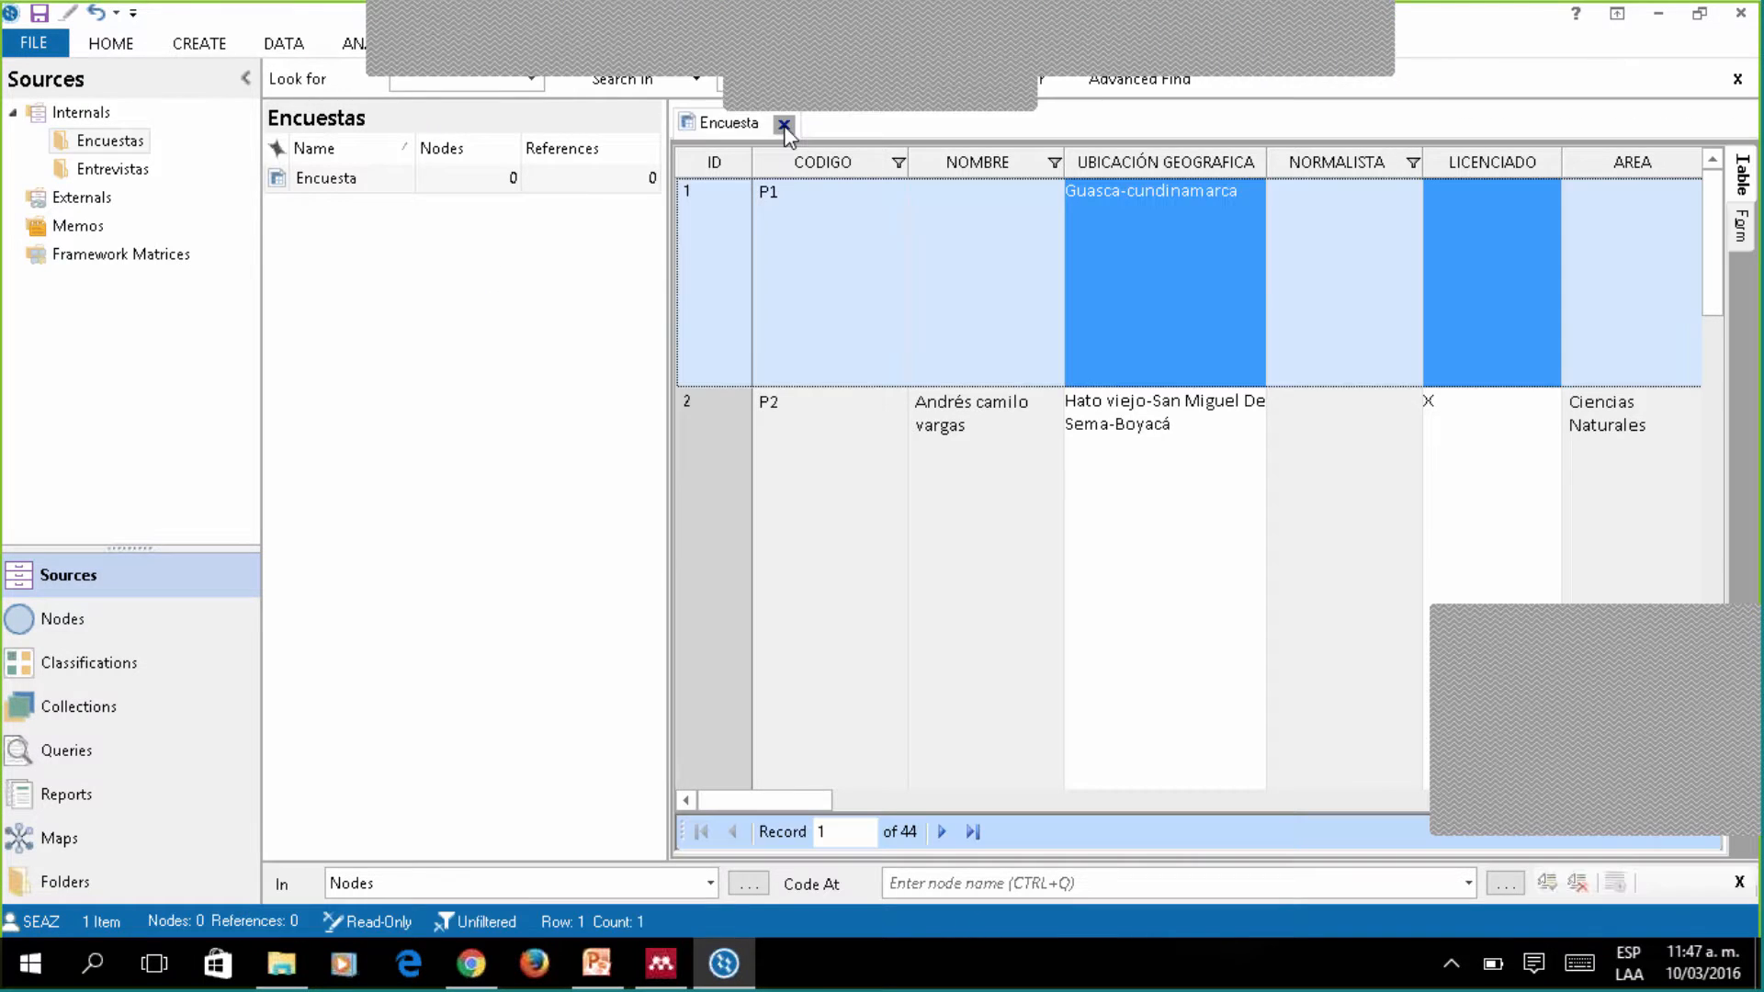
left_click(784, 124)
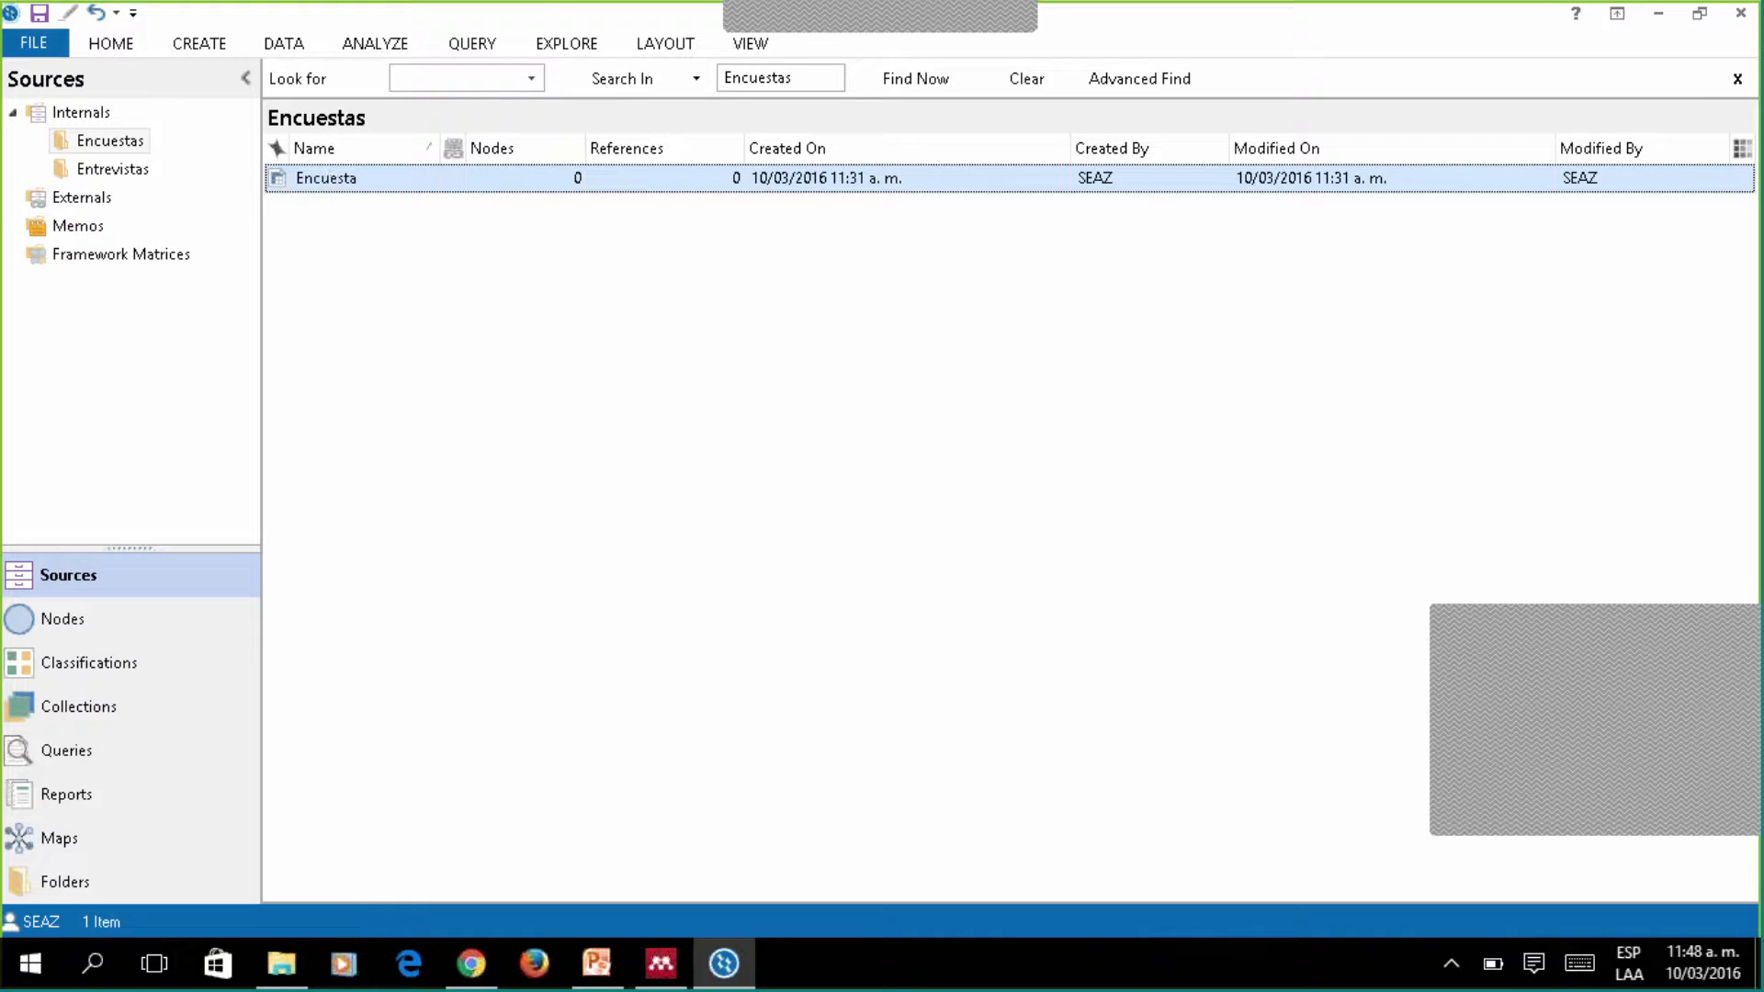
left_click(284, 43)
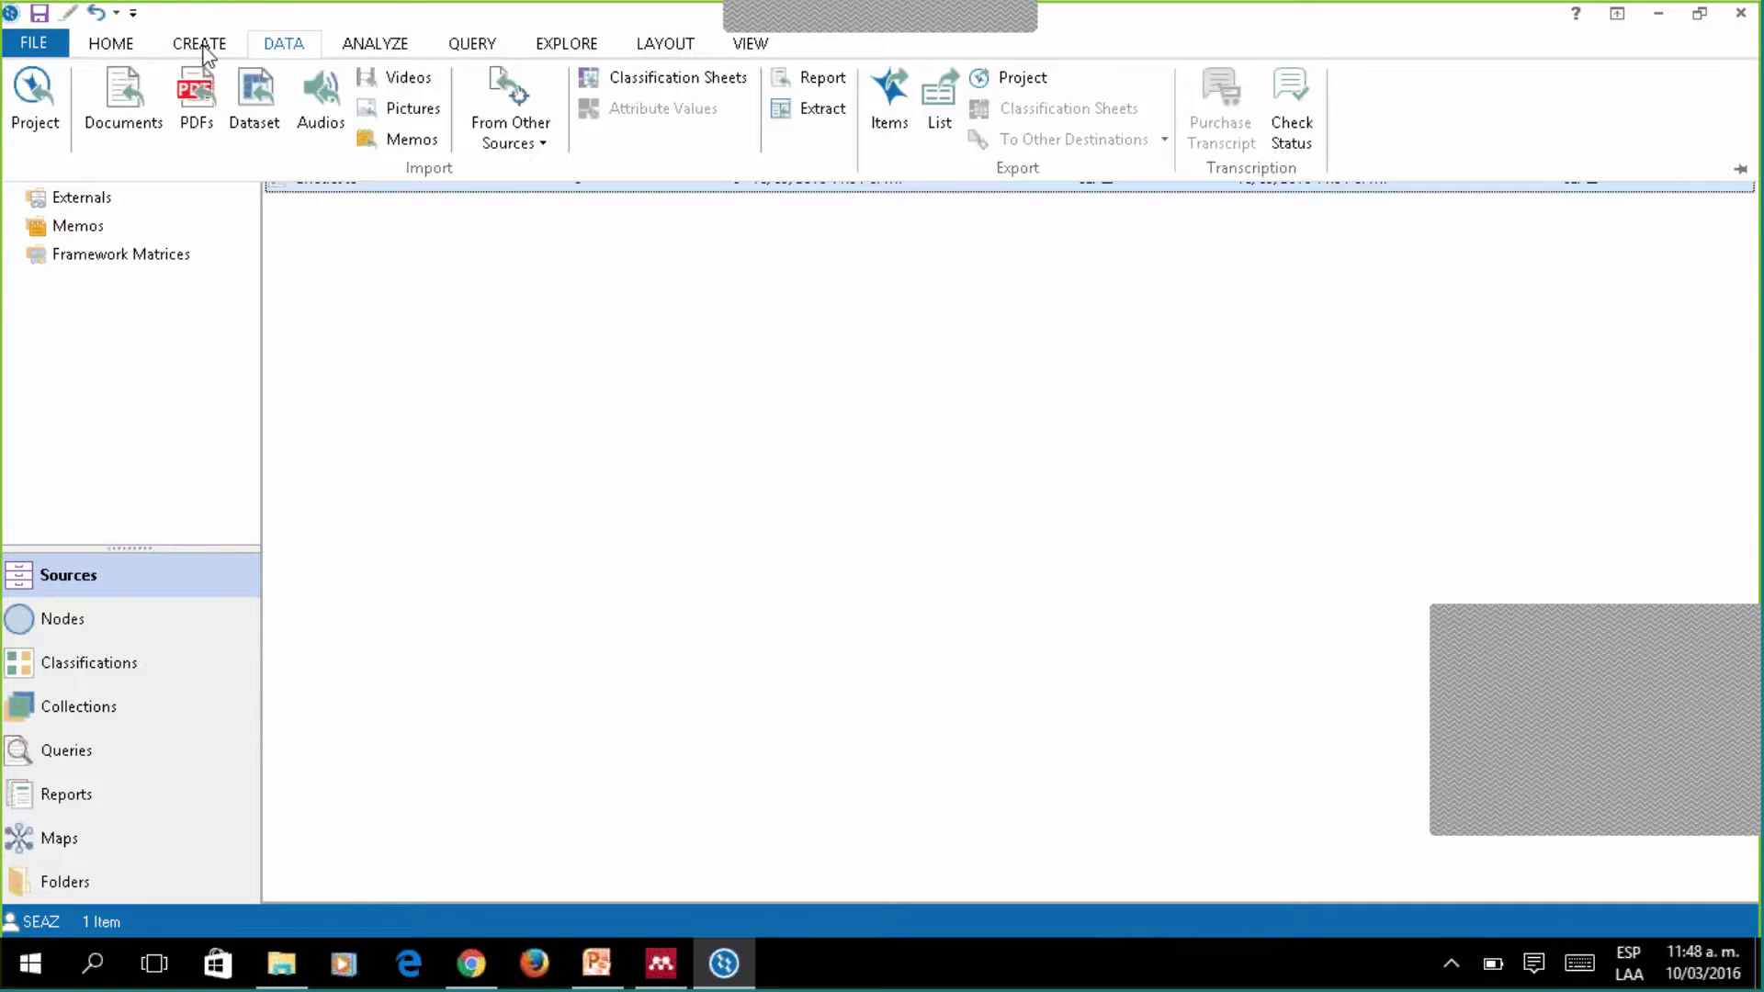
left_click(199, 46)
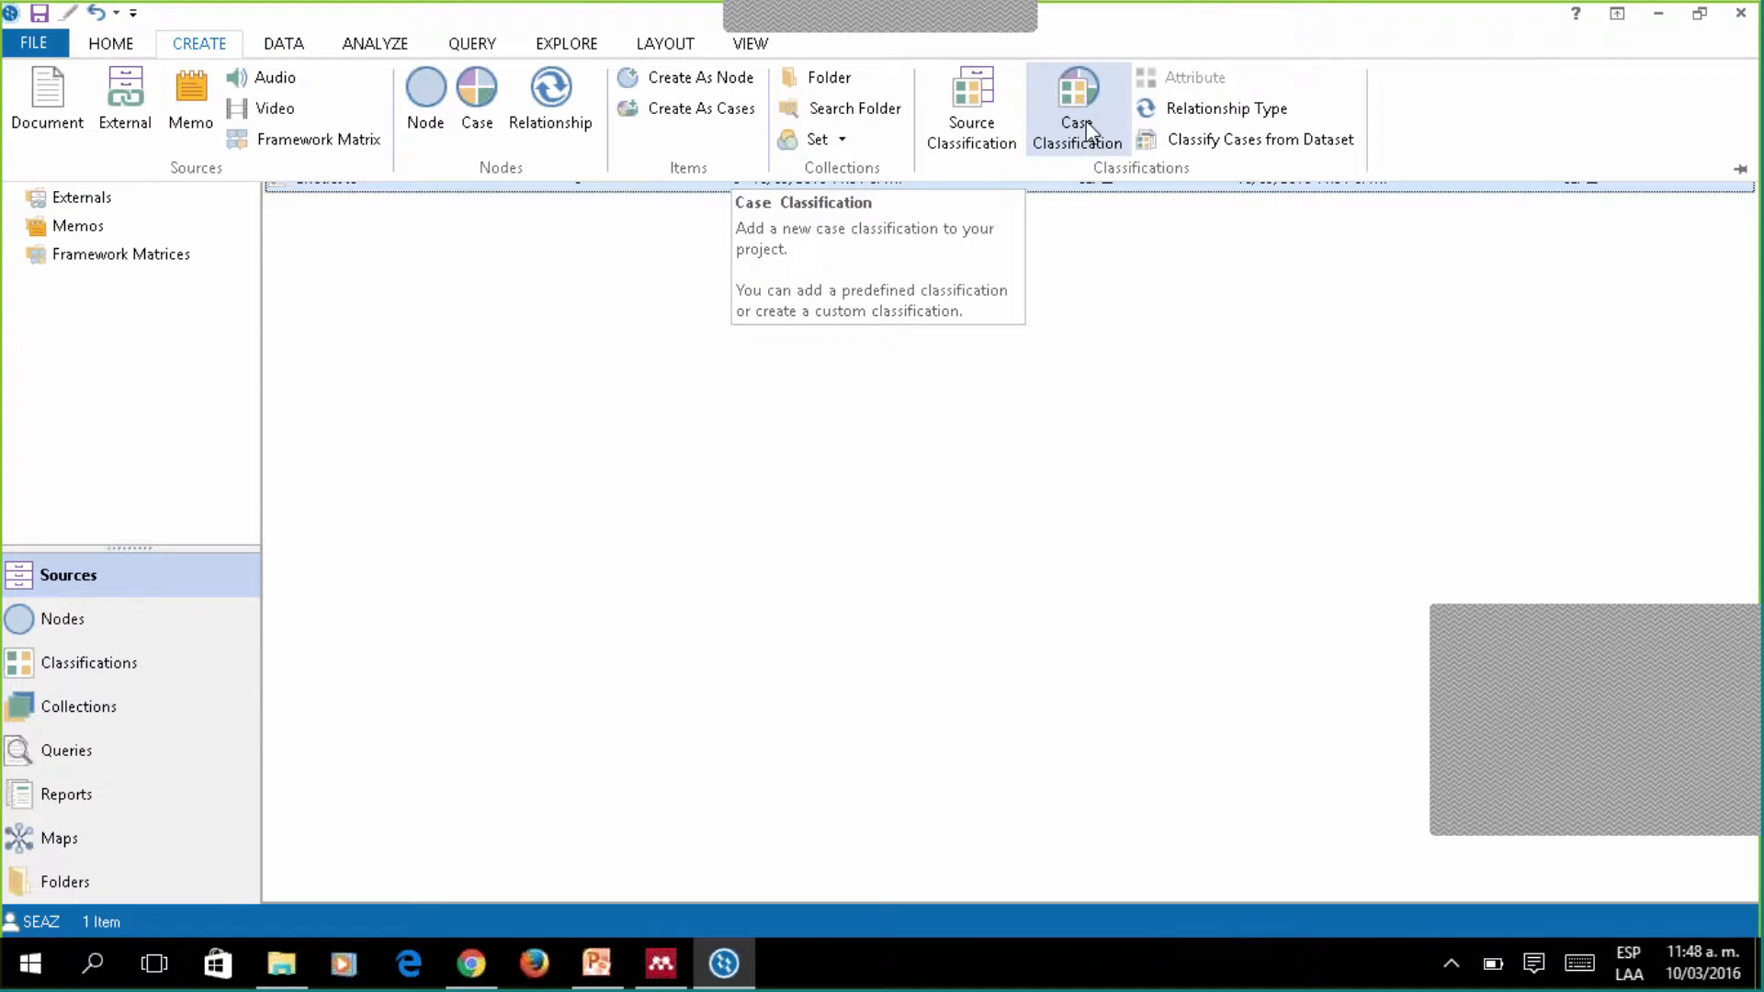
left_click(1086, 122)
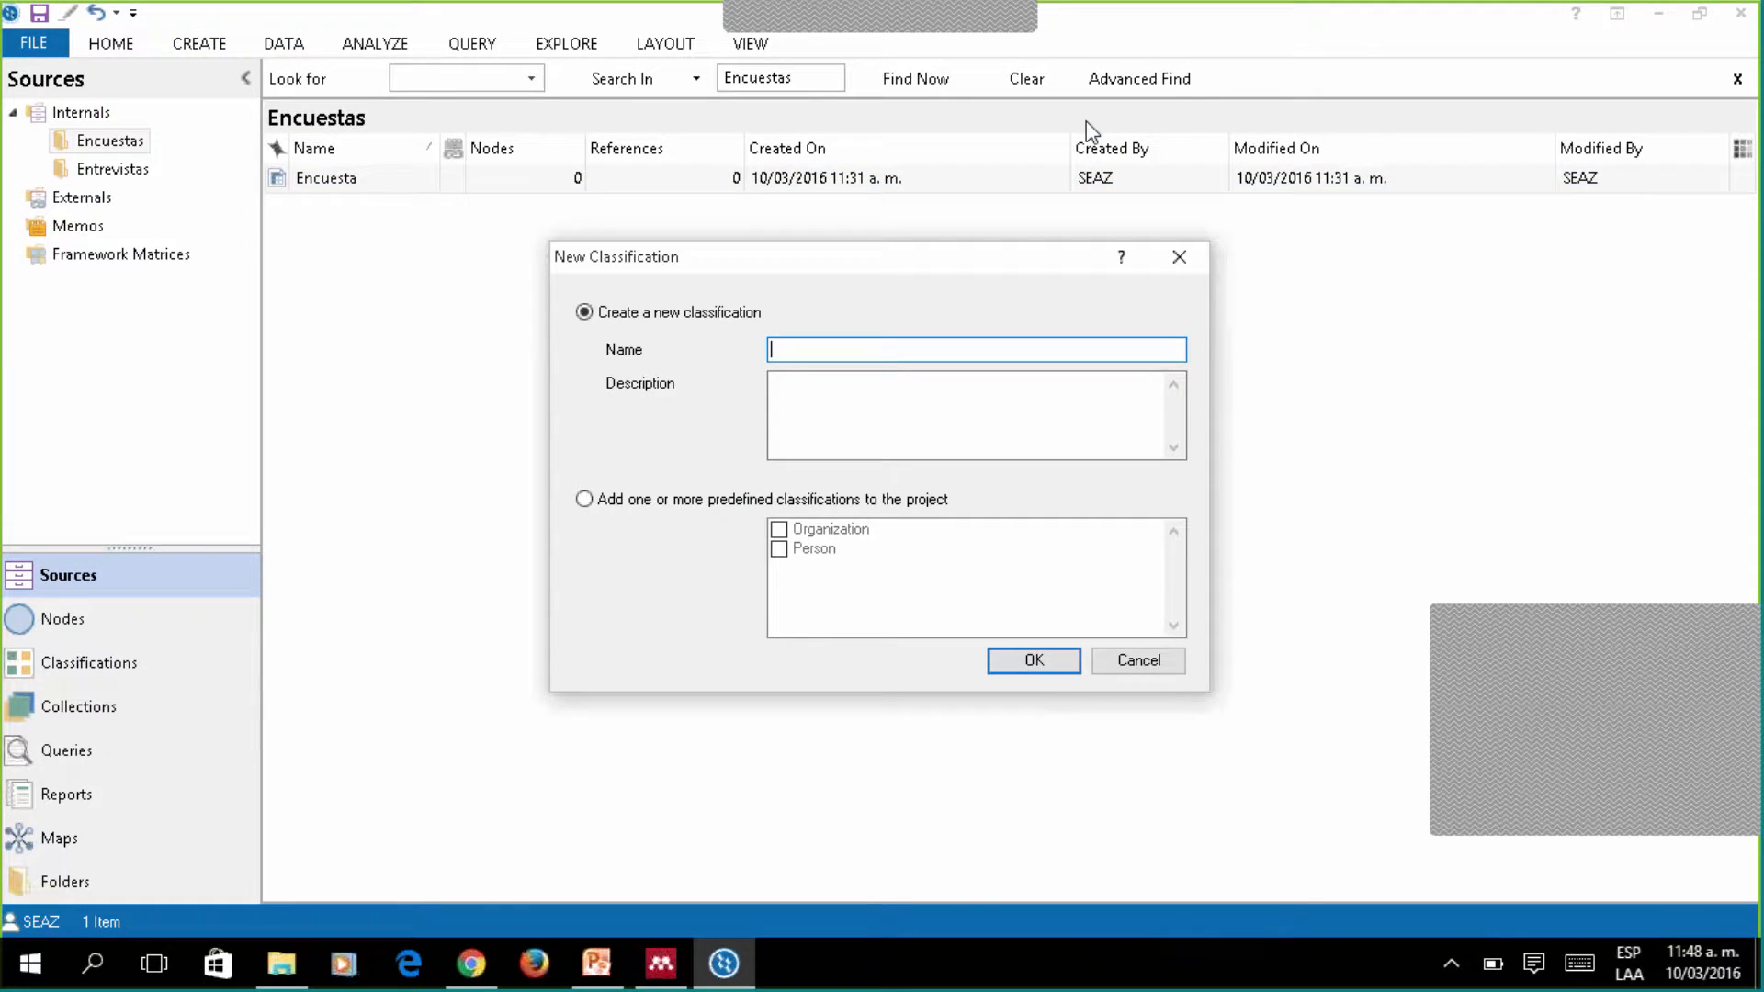
left_click(1179, 258)
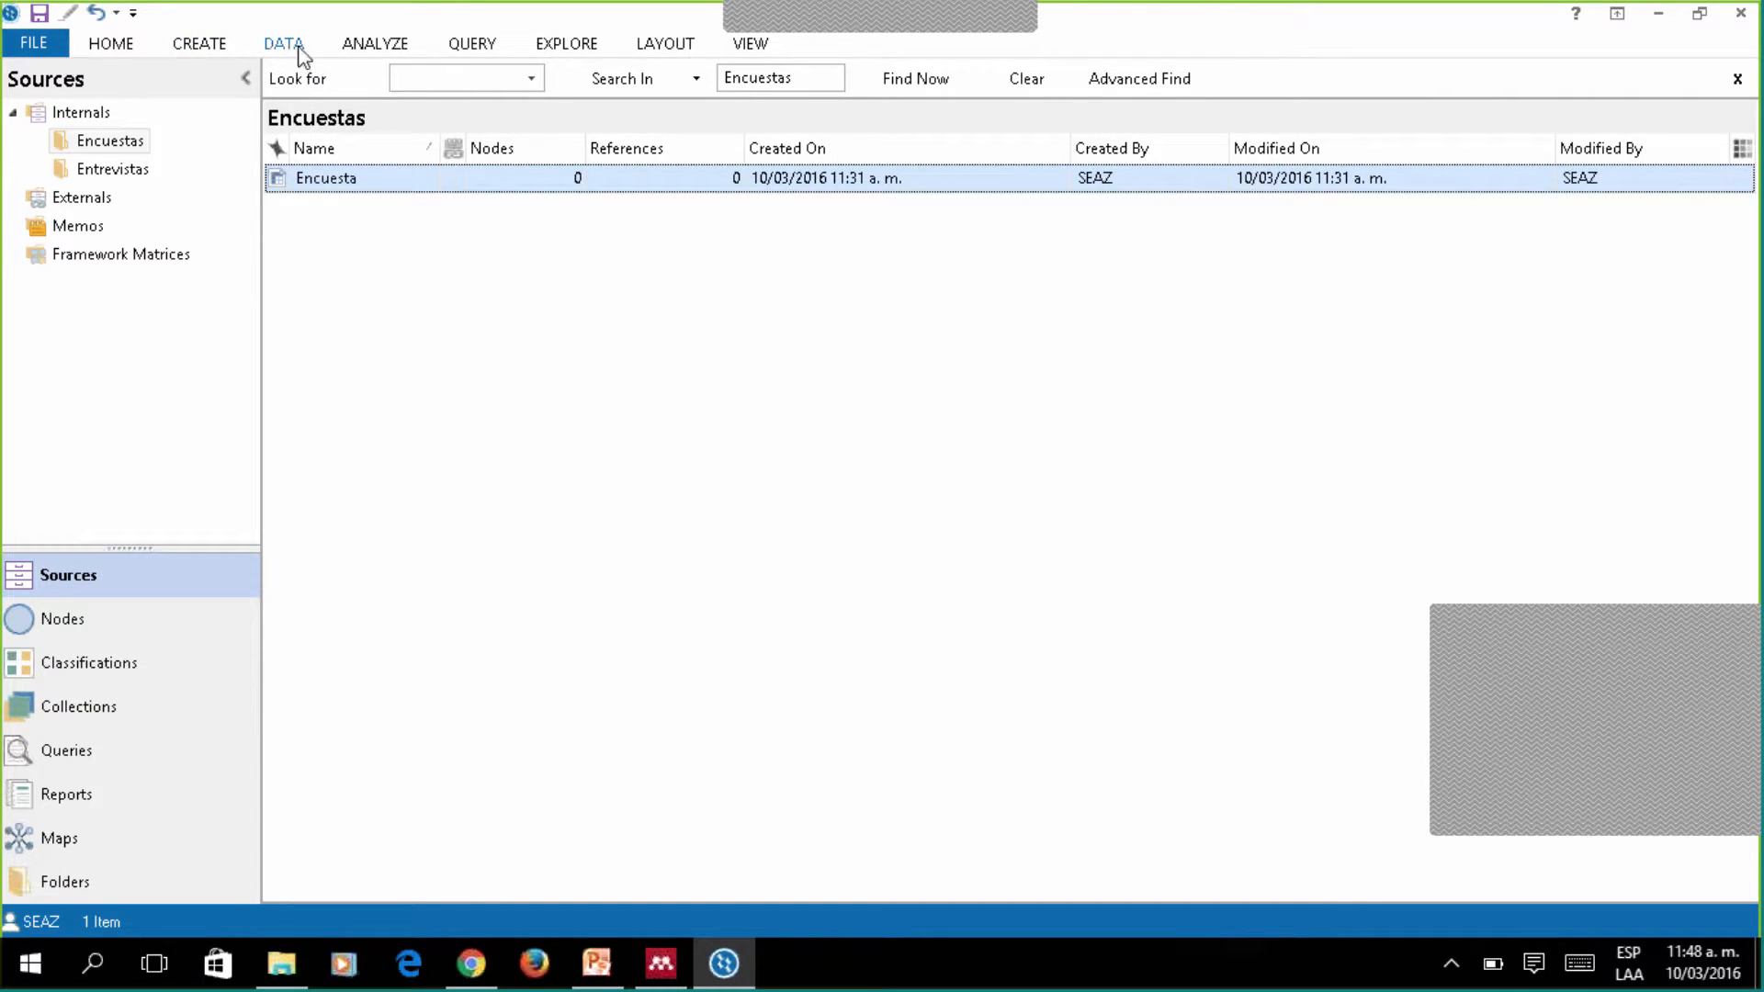
left_click(198, 51)
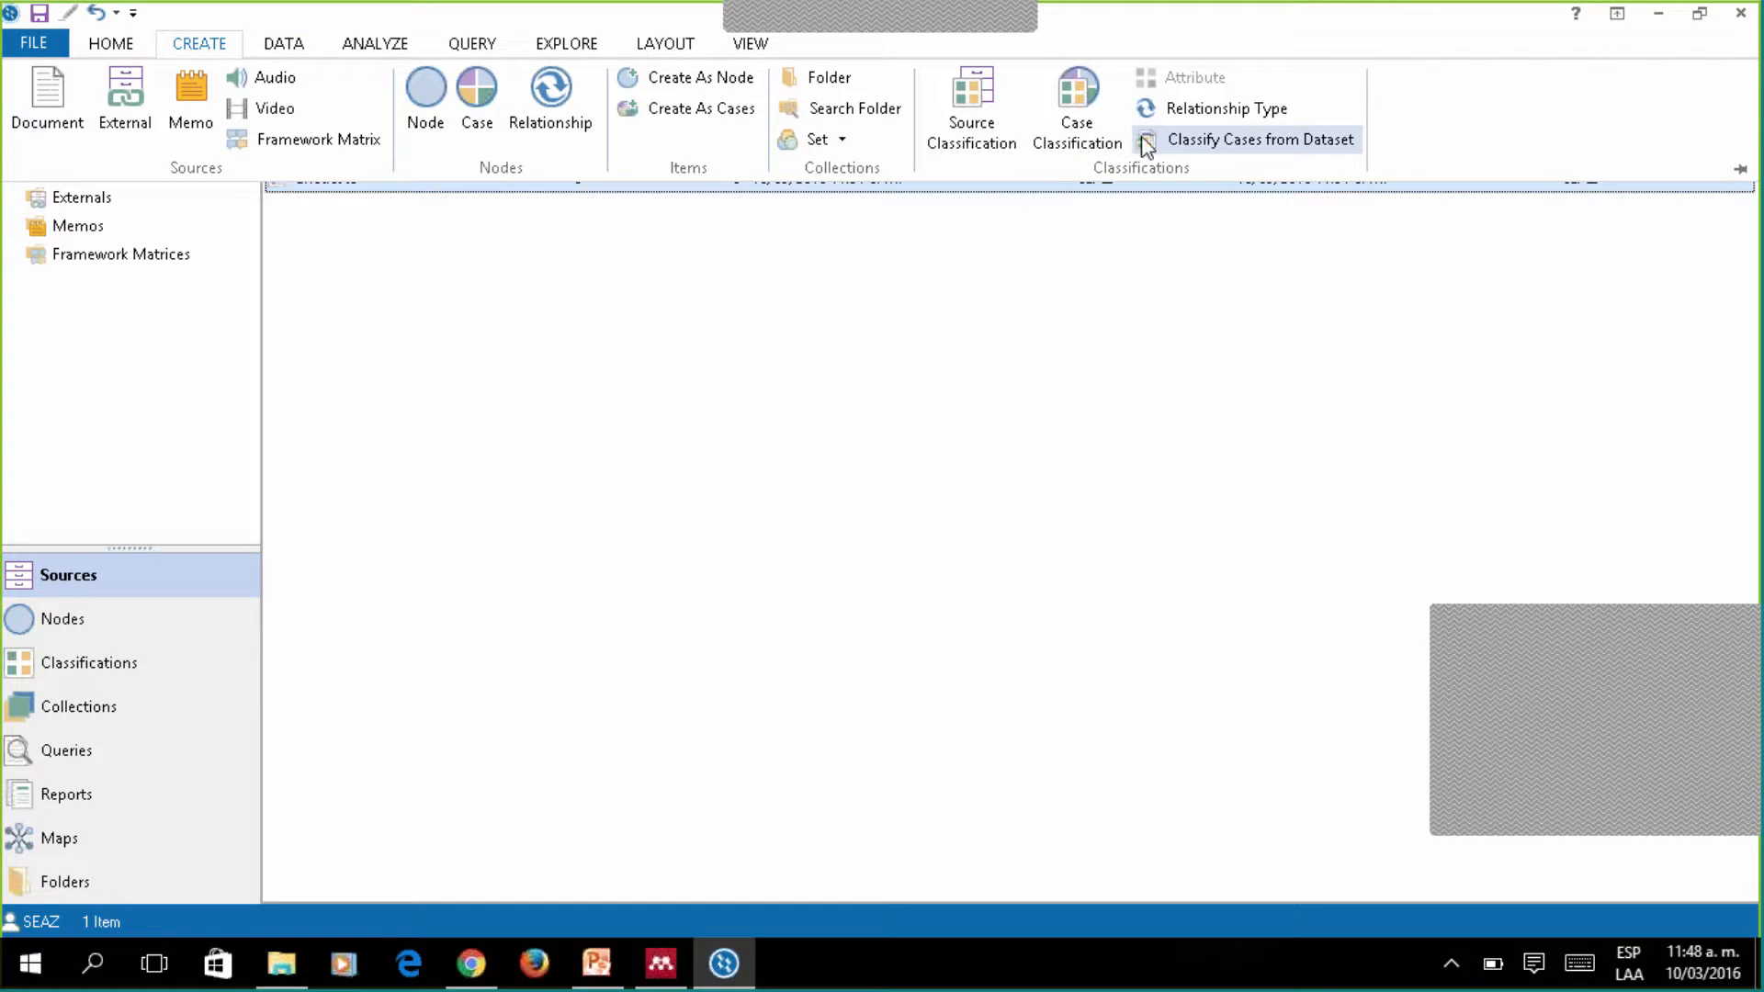
left_click(1058, 147)
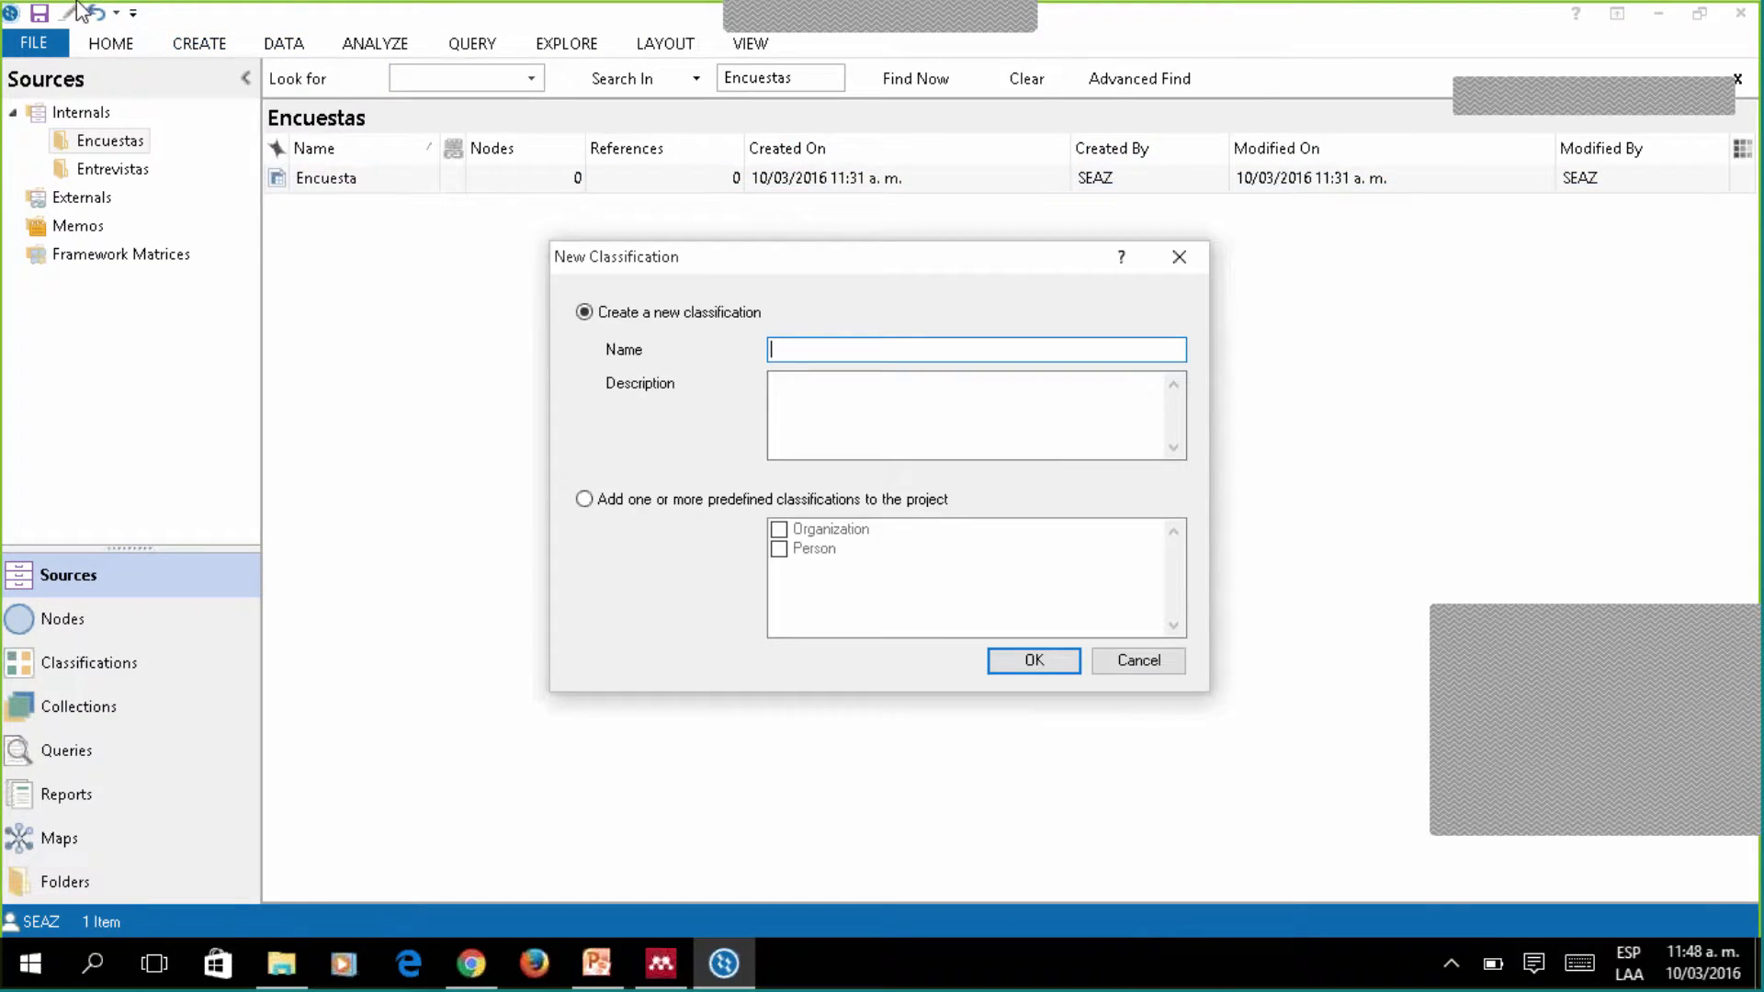
left_click(1179, 256)
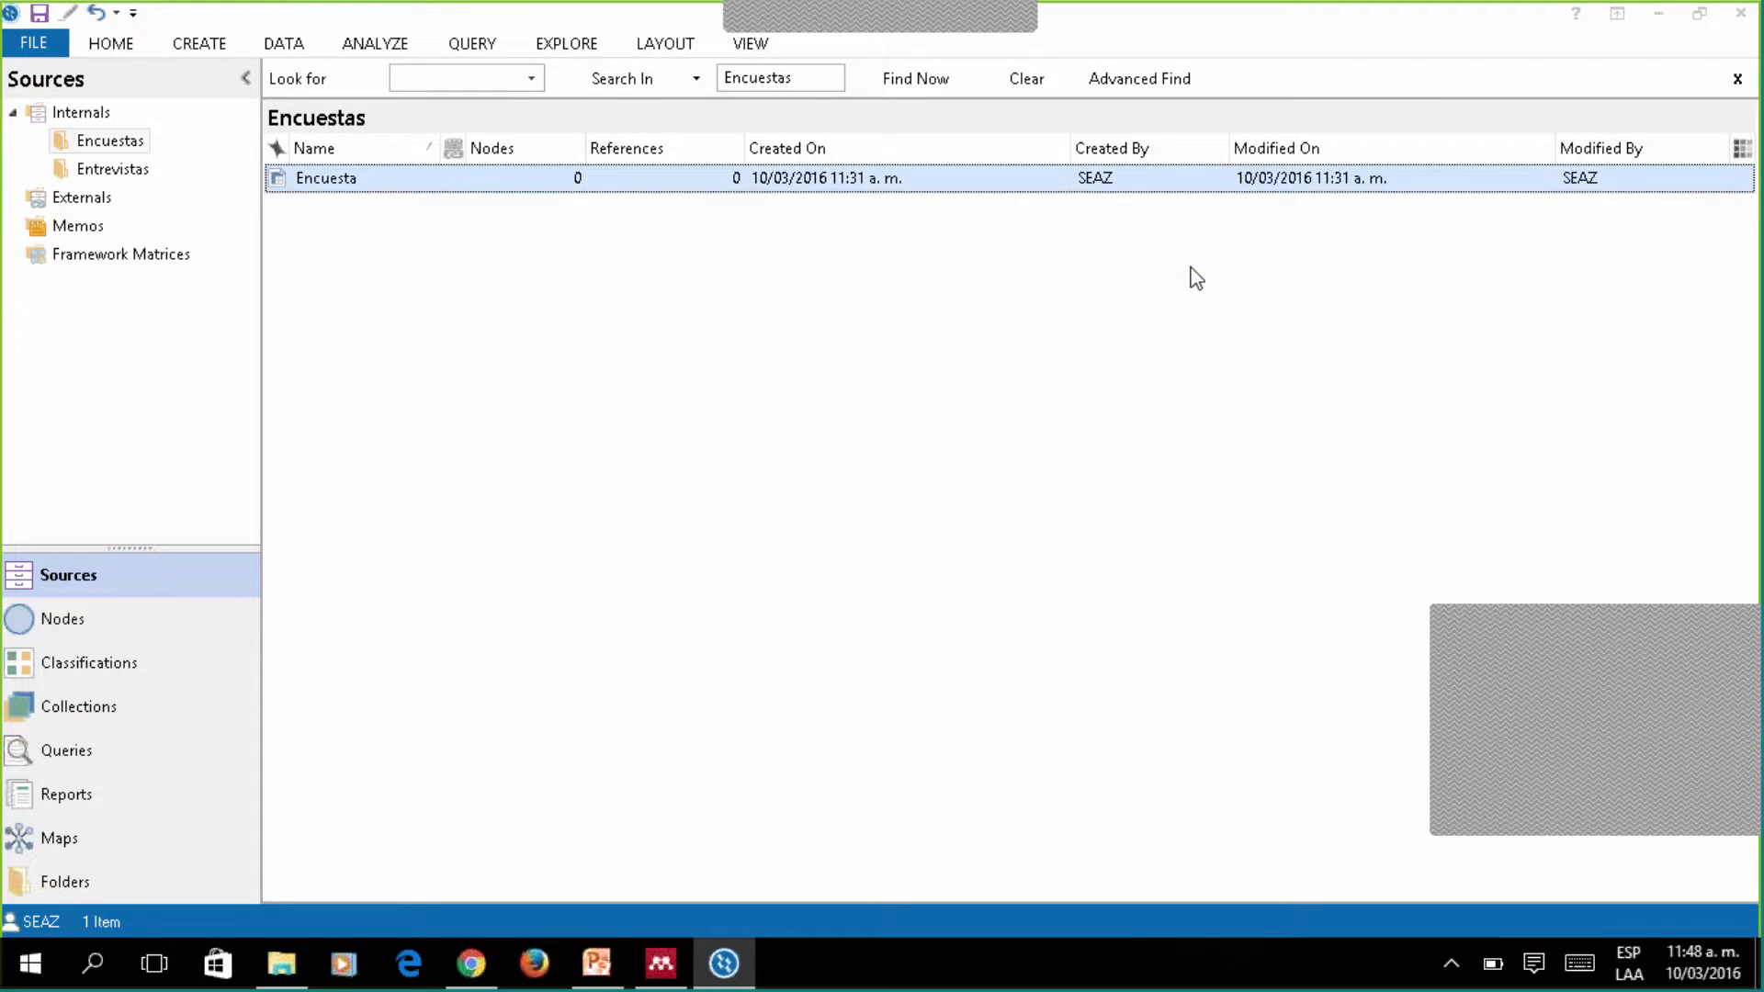
left_click(219, 53)
right_click(1064, 128)
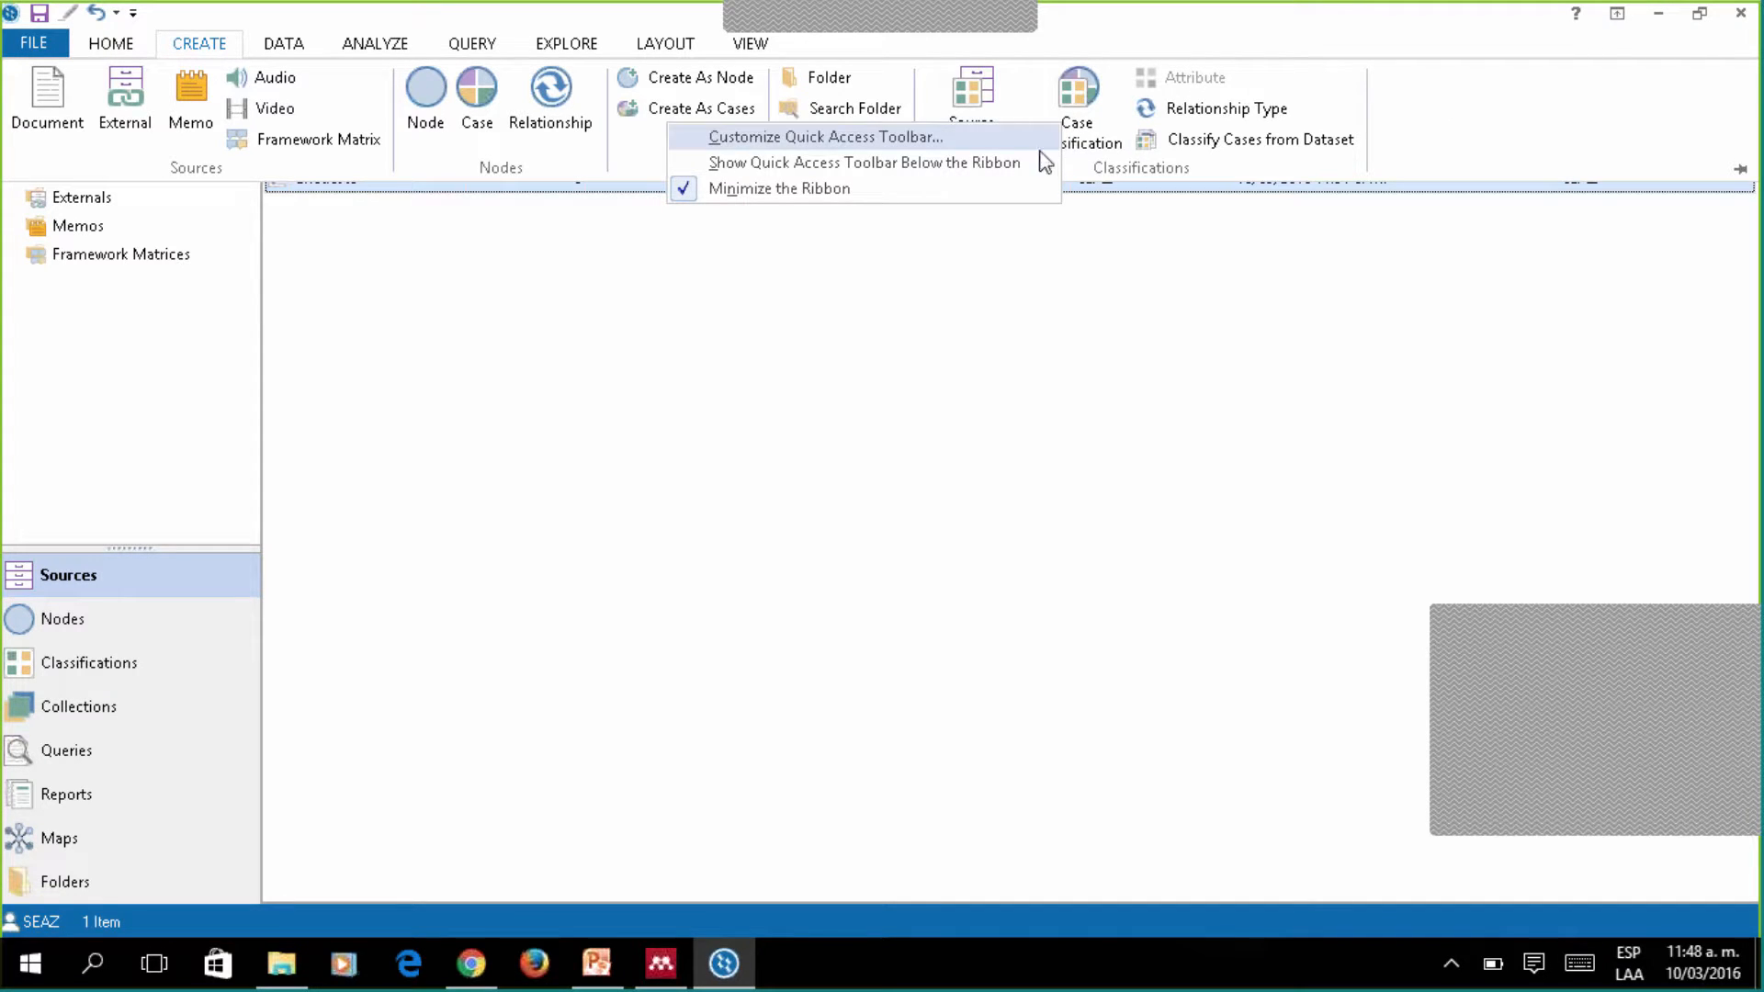
left_click(1096, 336)
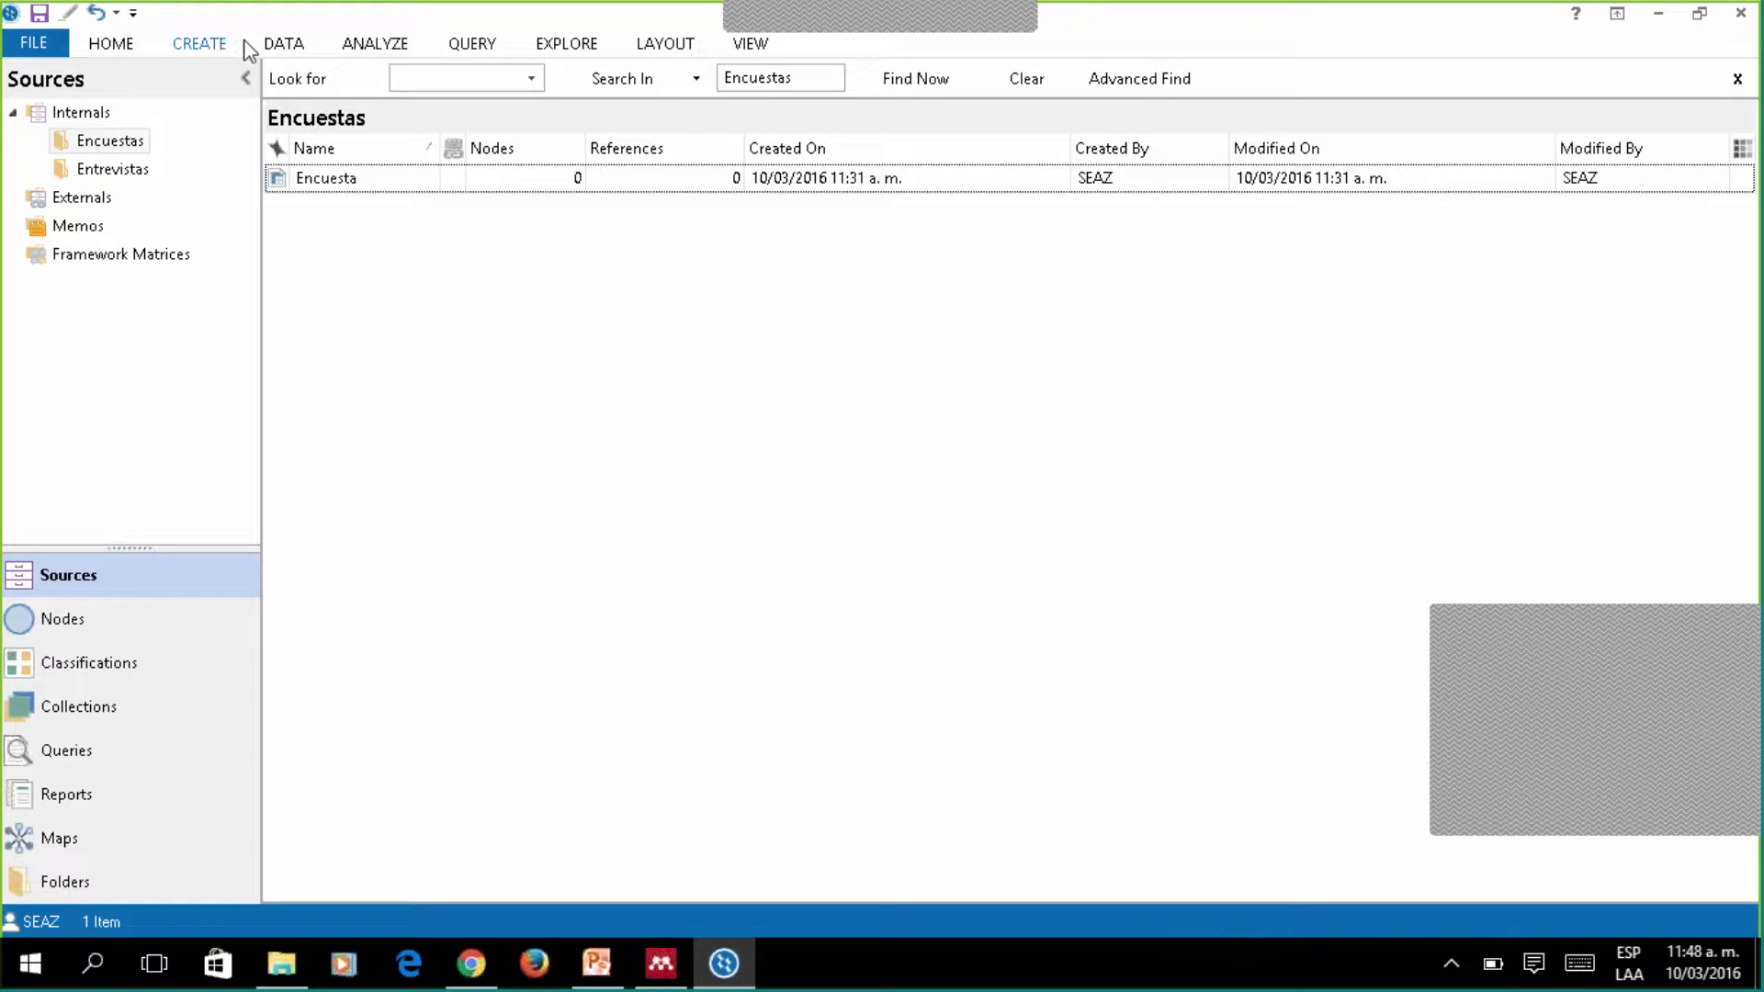
left_click(289, 53)
left_click(368, 263)
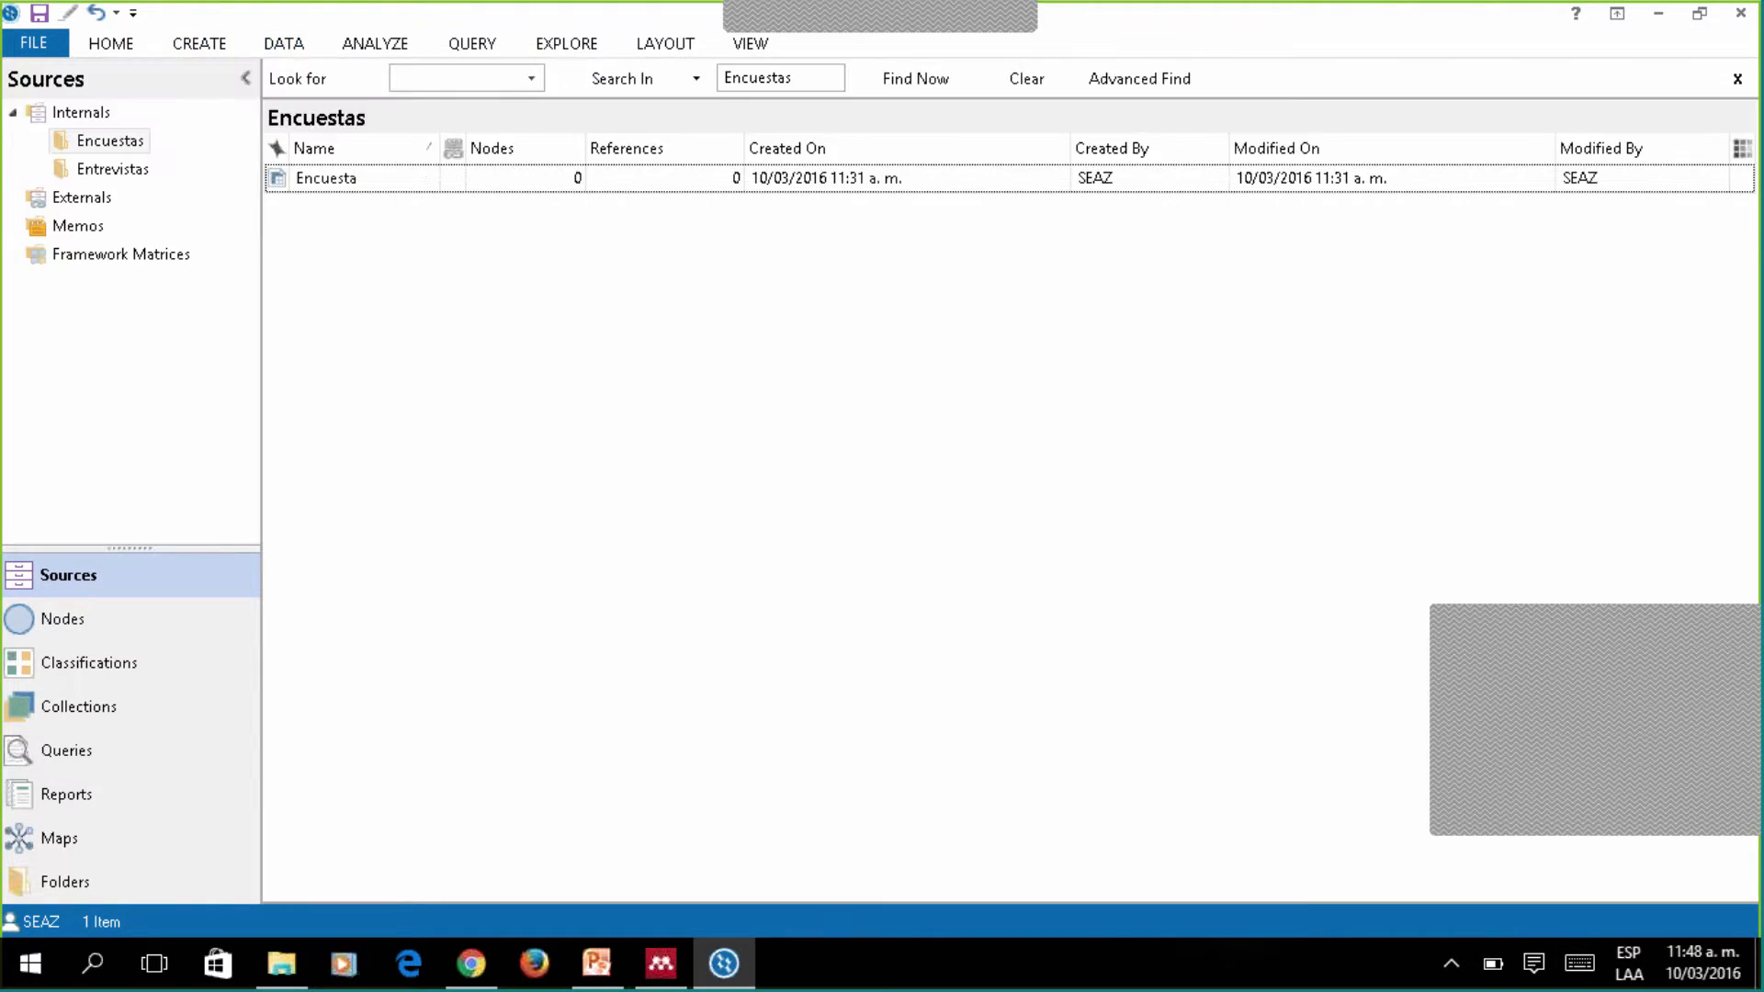
Collapse the Person entry in the case classifications and start the Import Classification Sheets wizard.
left_click(91, 675)
right_click(450, 502)
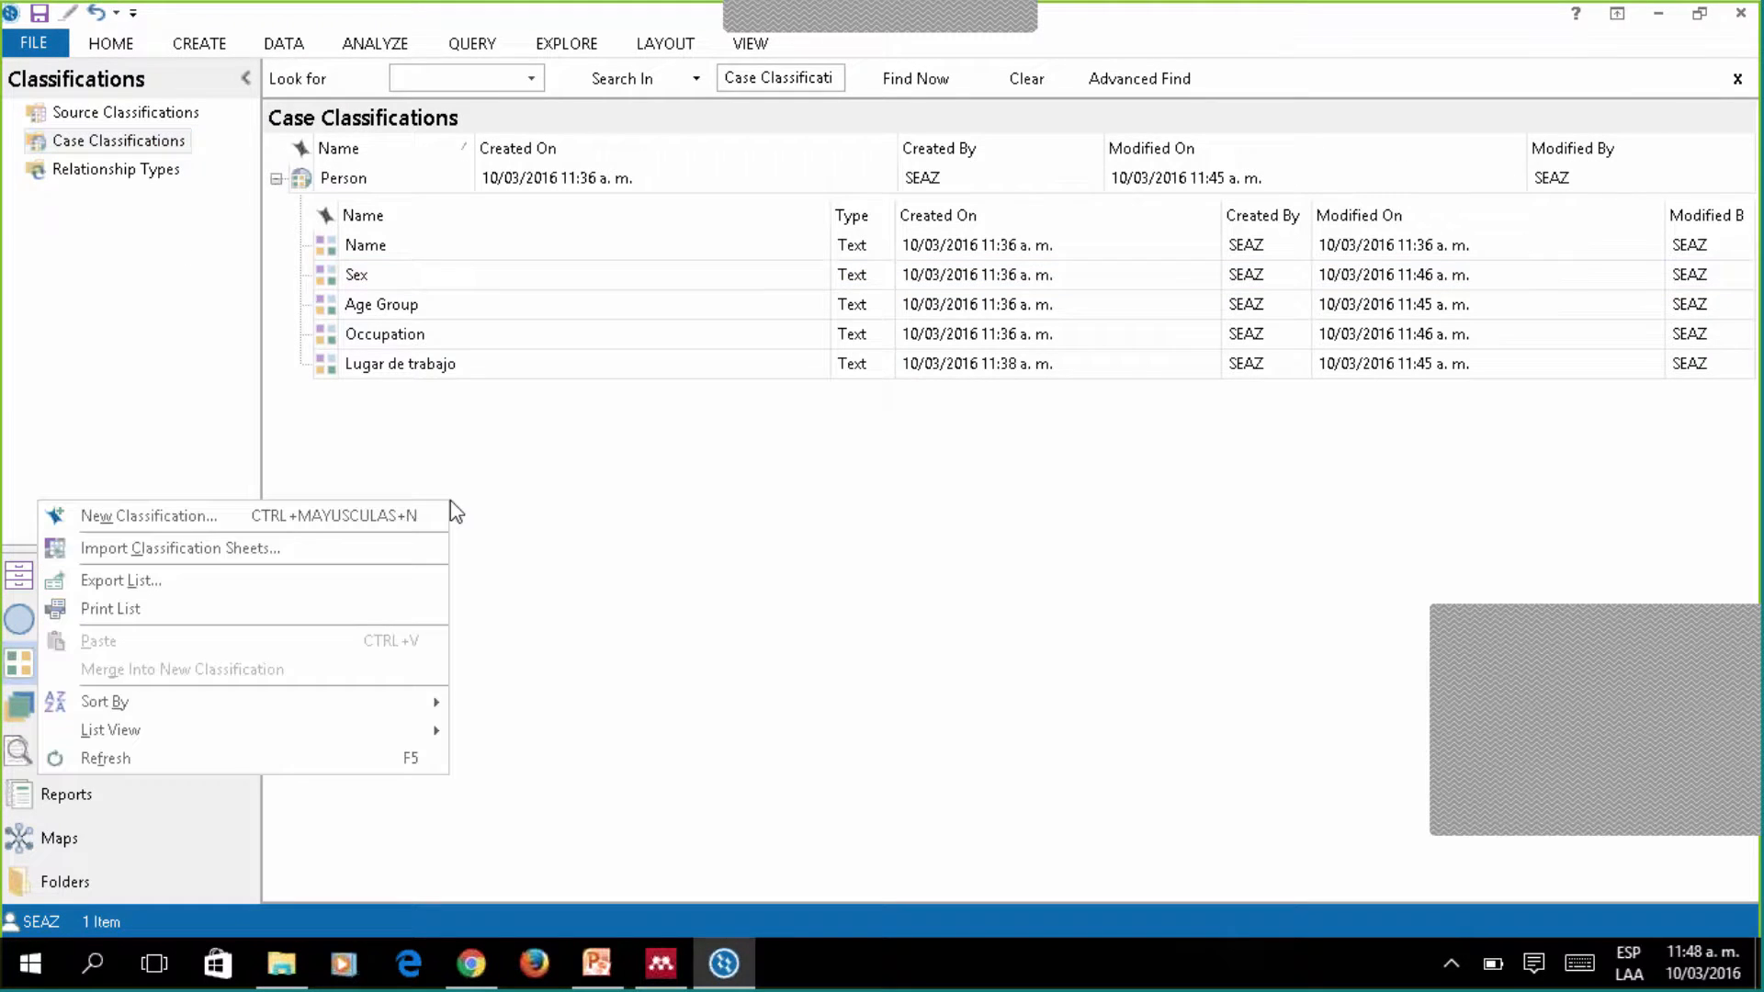
left_click(263, 548)
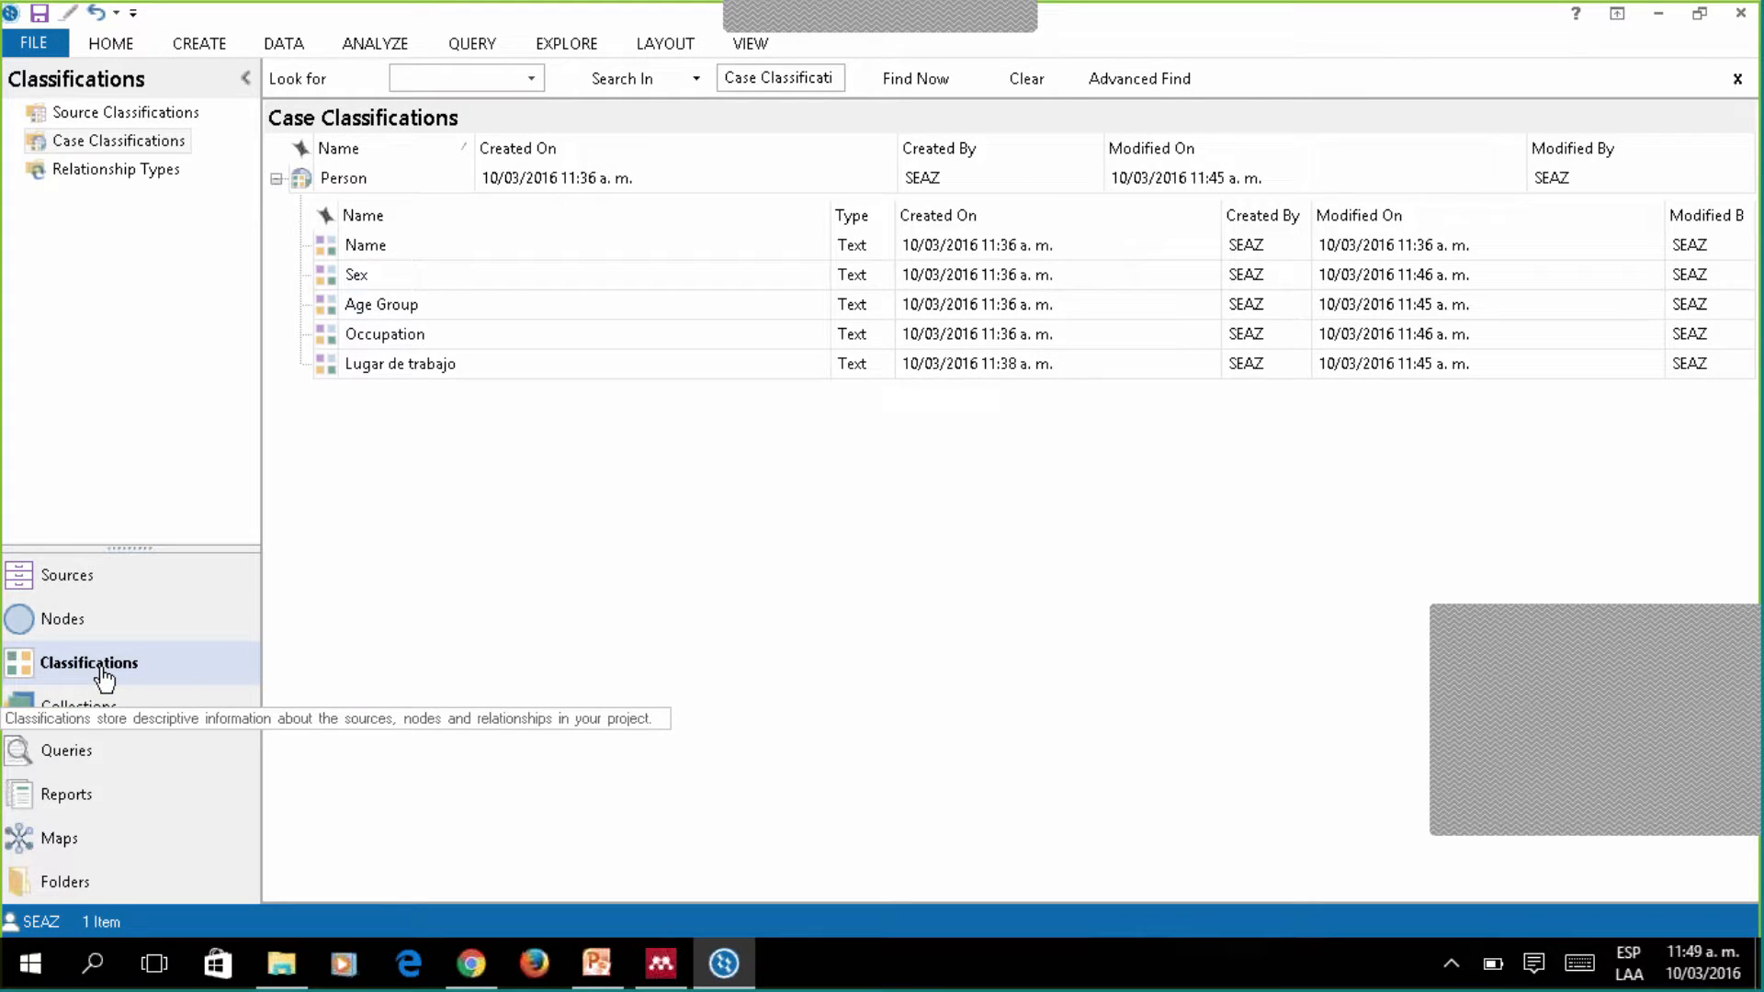
left_click(276, 180)
right_click(373, 227)
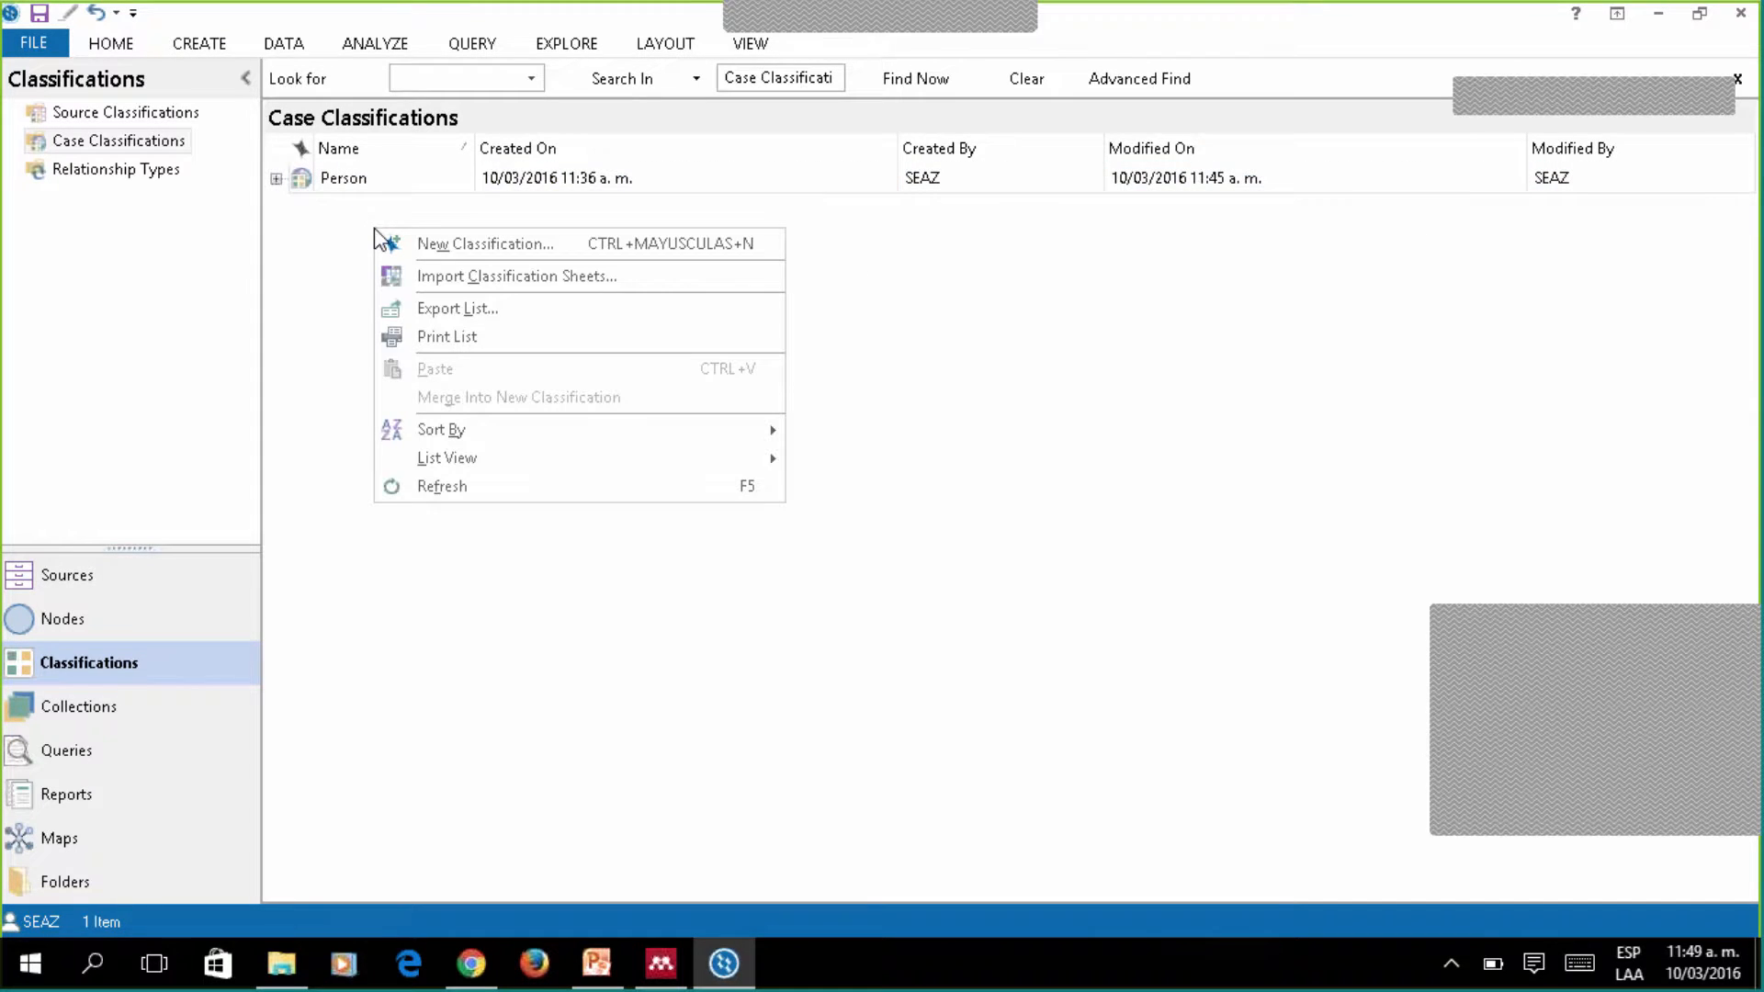
left_click(432, 279)
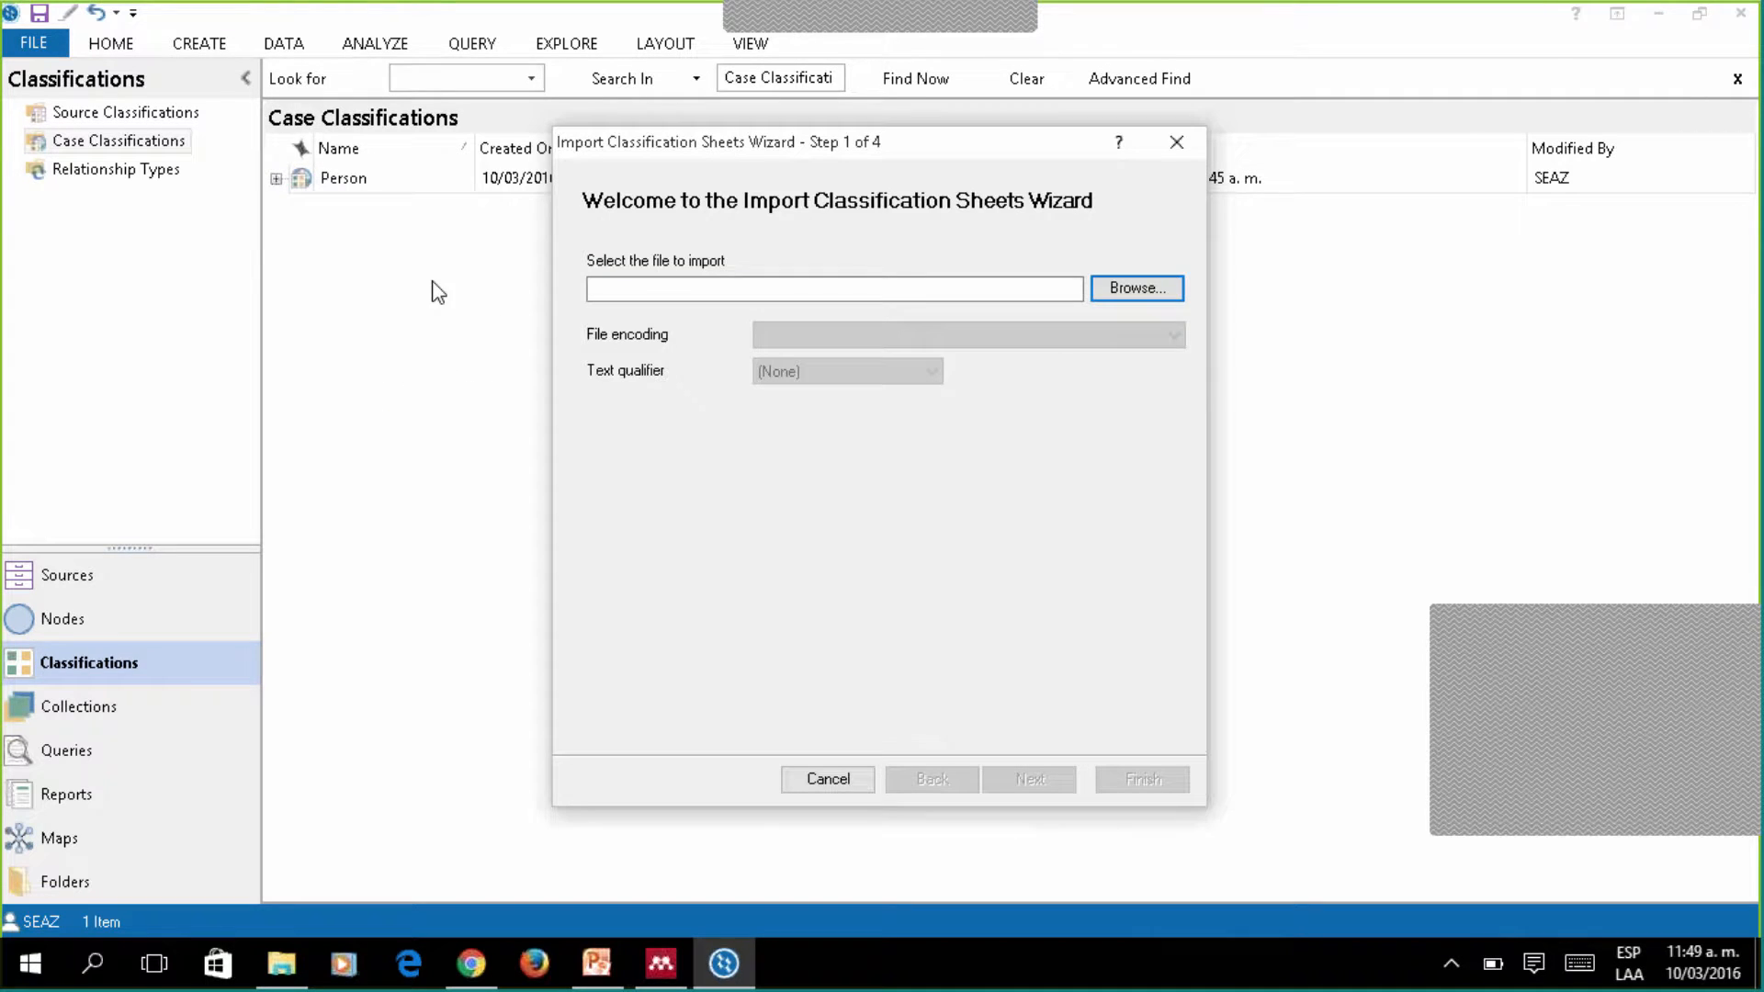
Choose the file "Encuesta docentes" from the desktop folder EJEMPLO CLASIFIC > Encuesta as the classification sheet to import.
left_click(1136, 289)
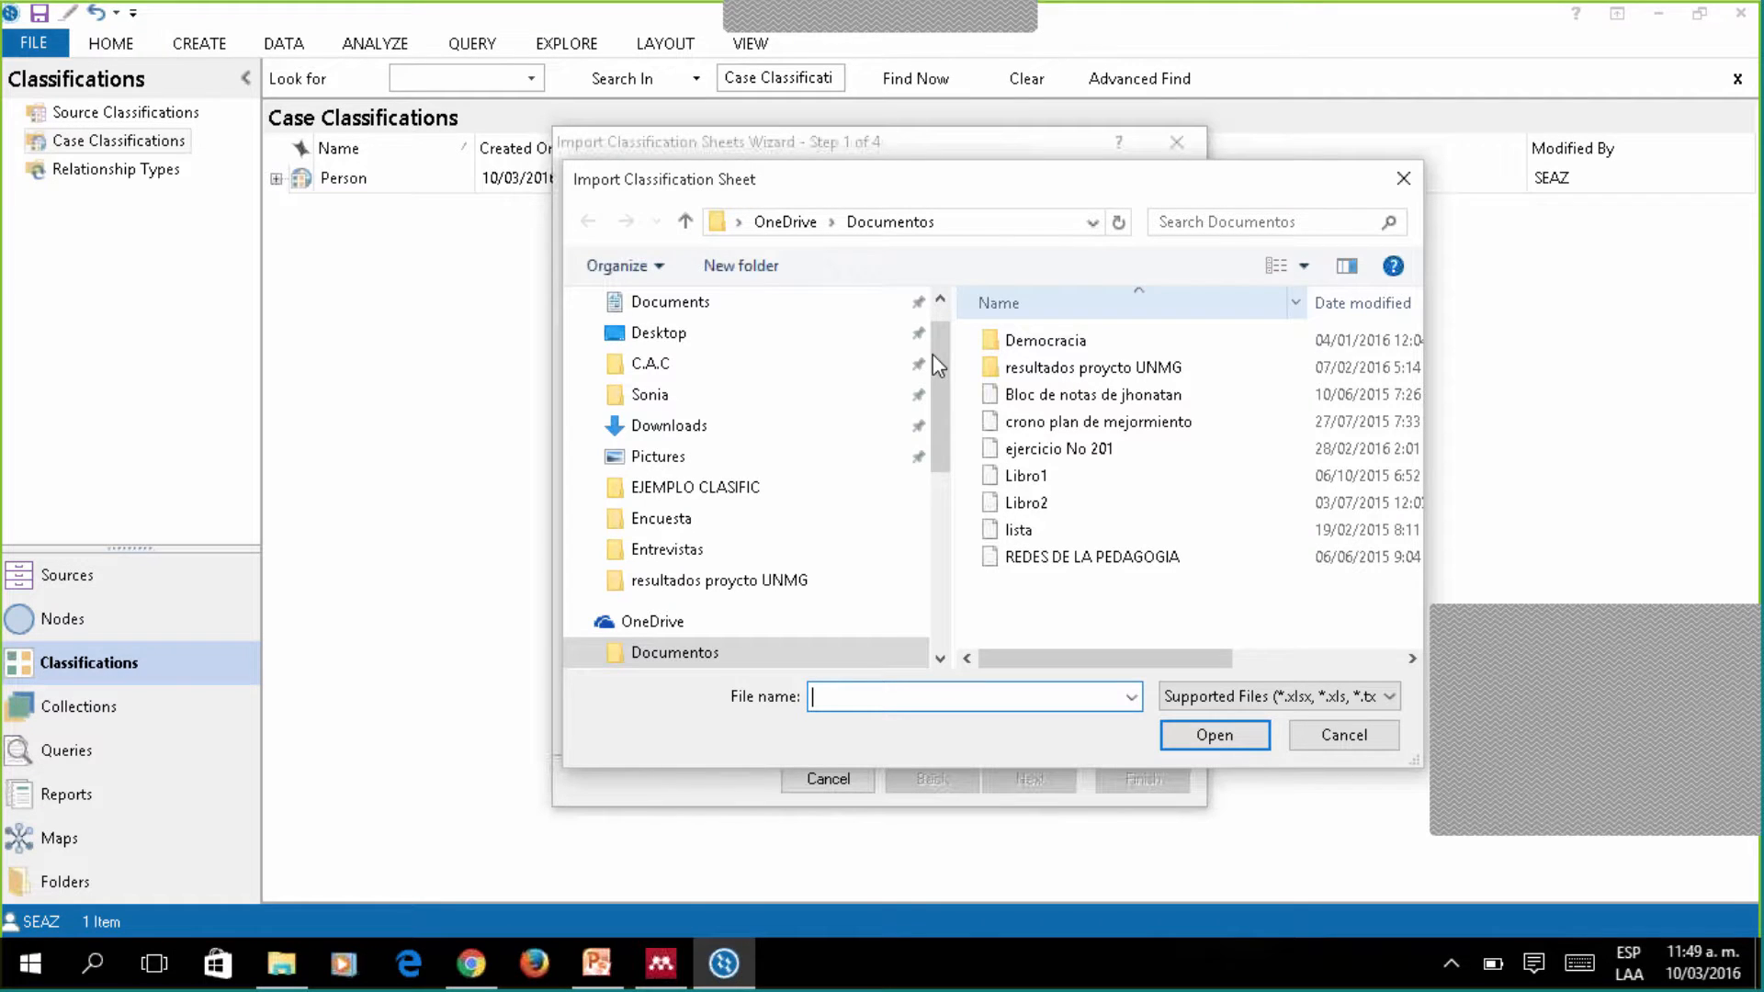
left_click(753, 334)
double_click(1012, 342)
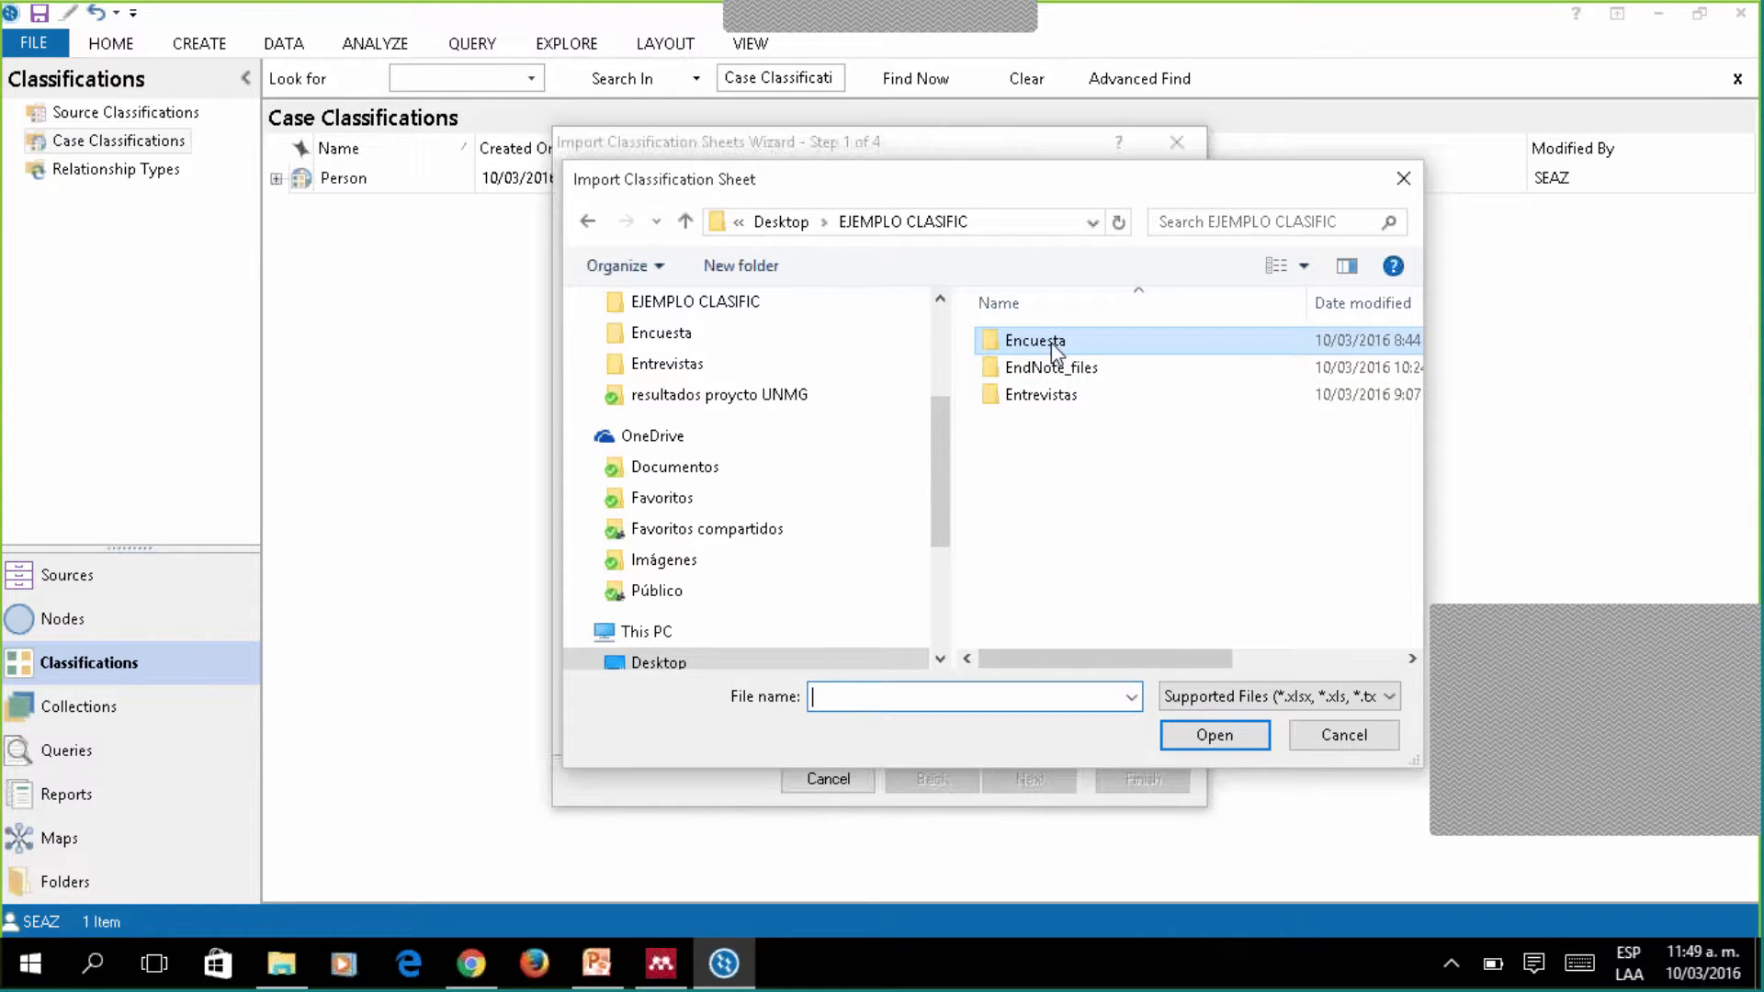
left_click(1196, 745)
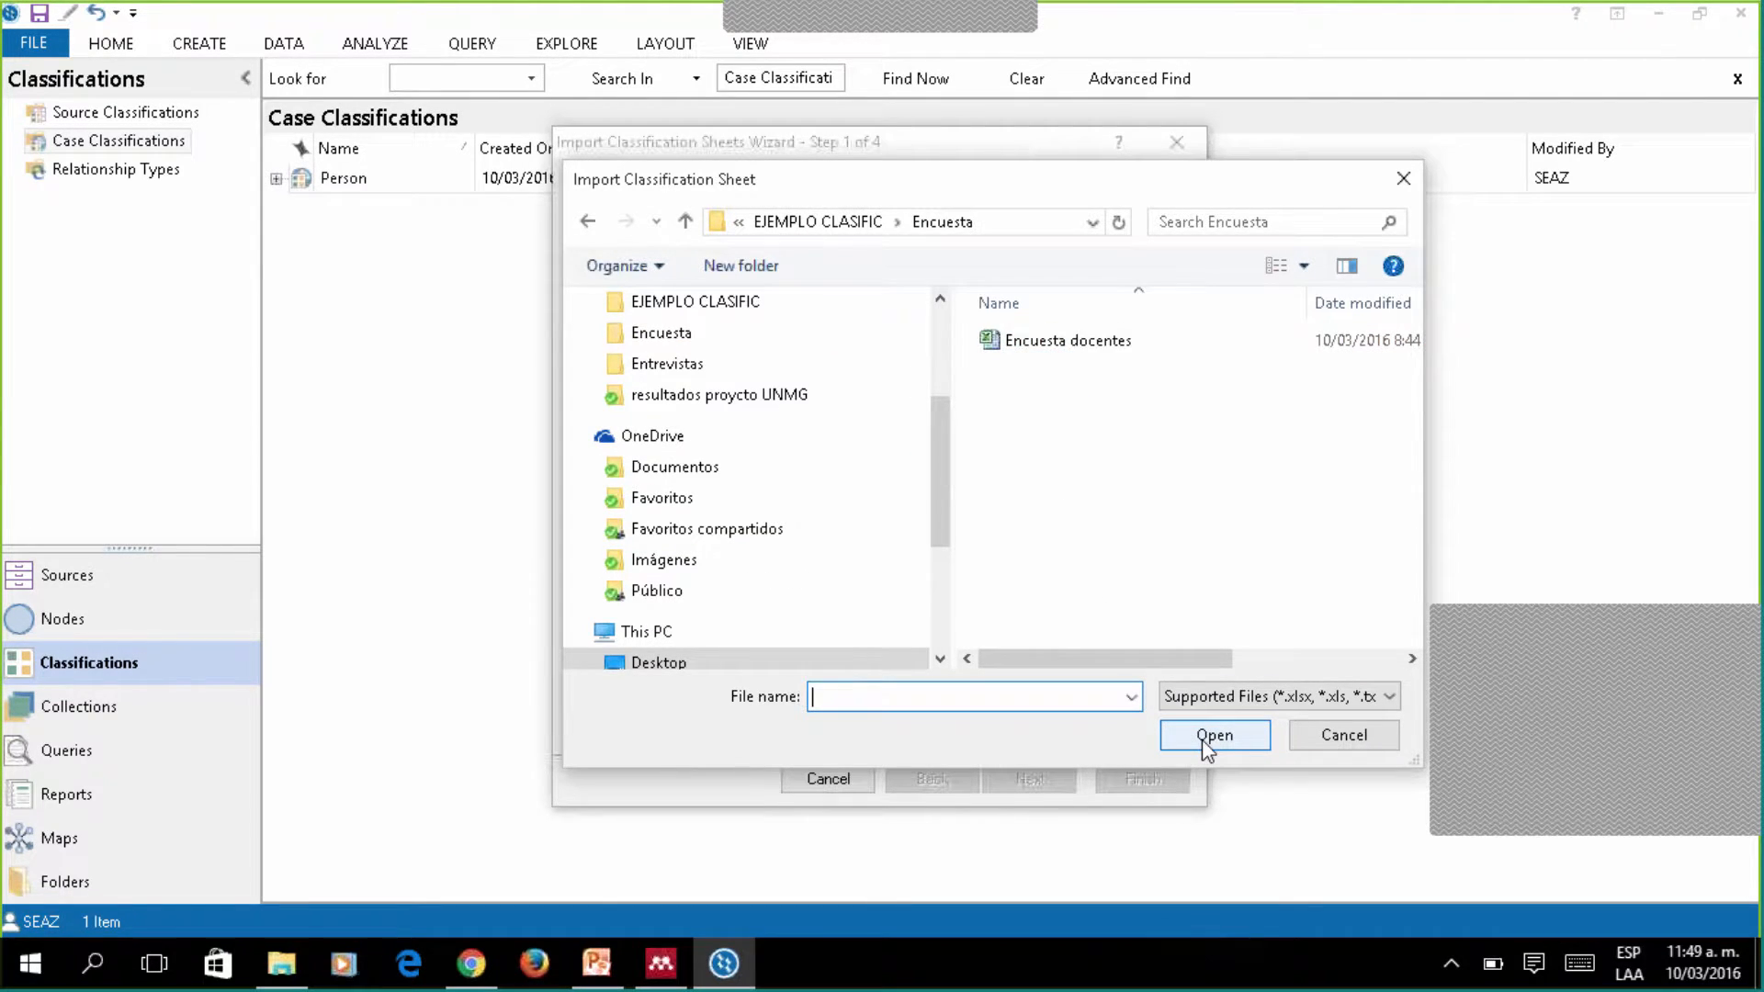
left_click(1036, 345)
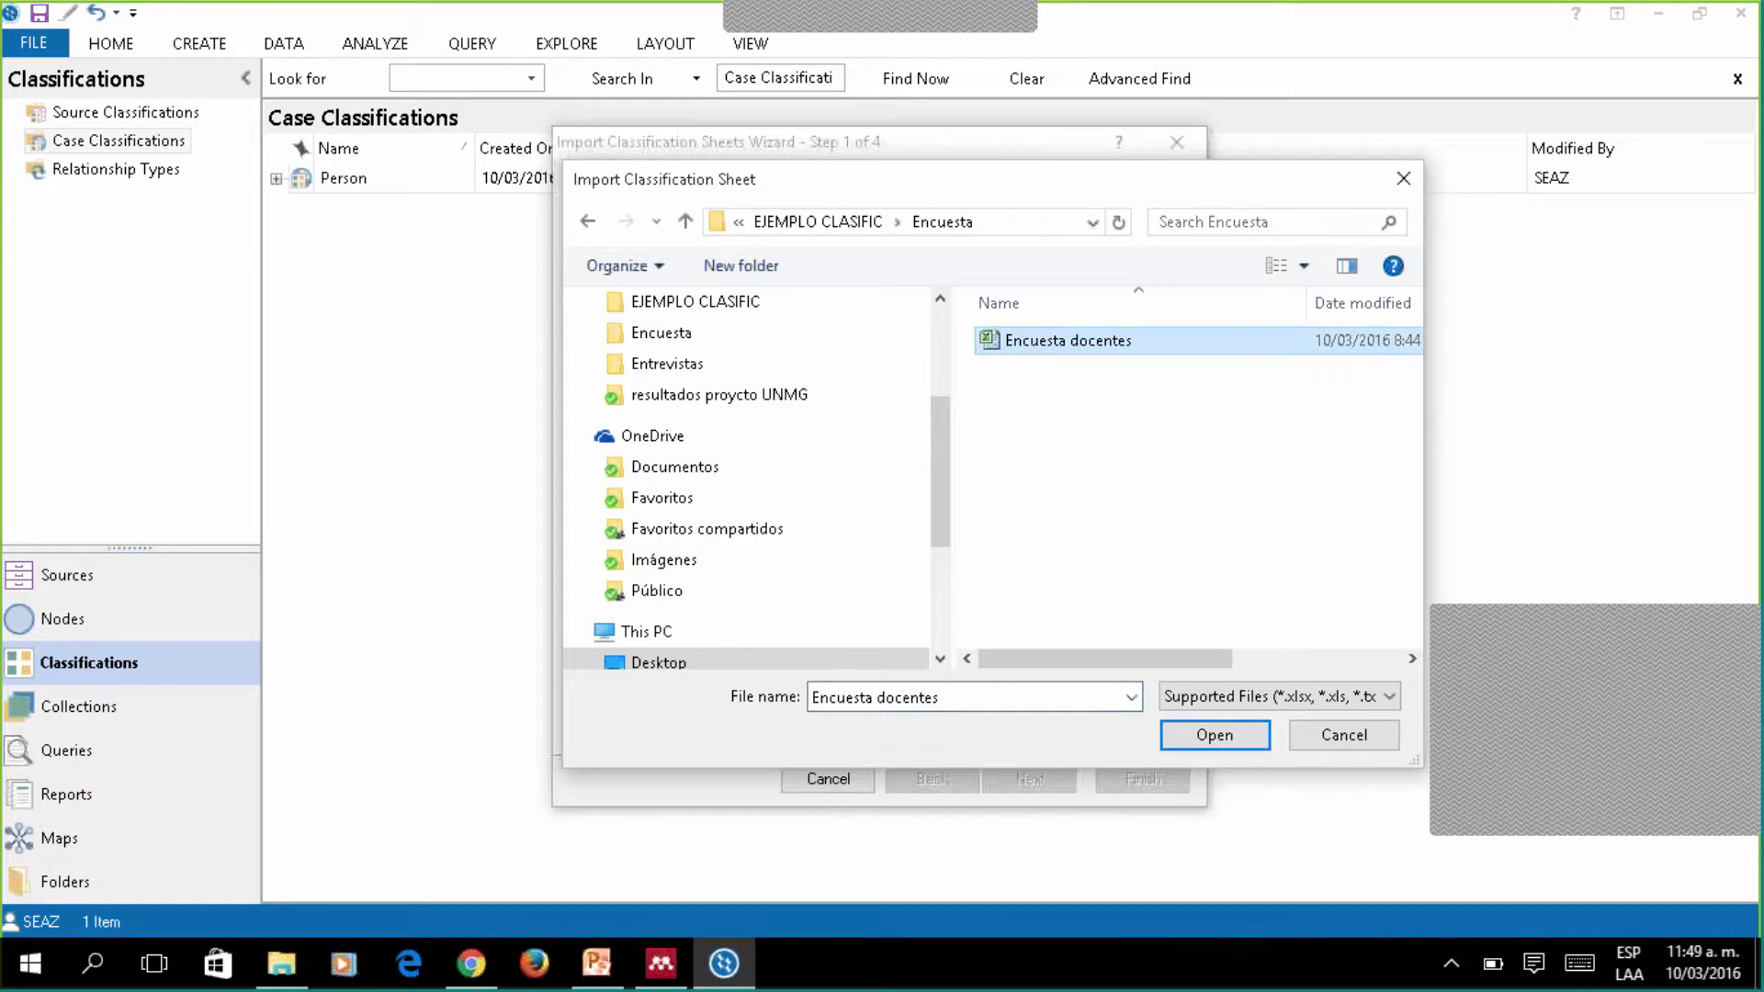
left_click(1242, 736)
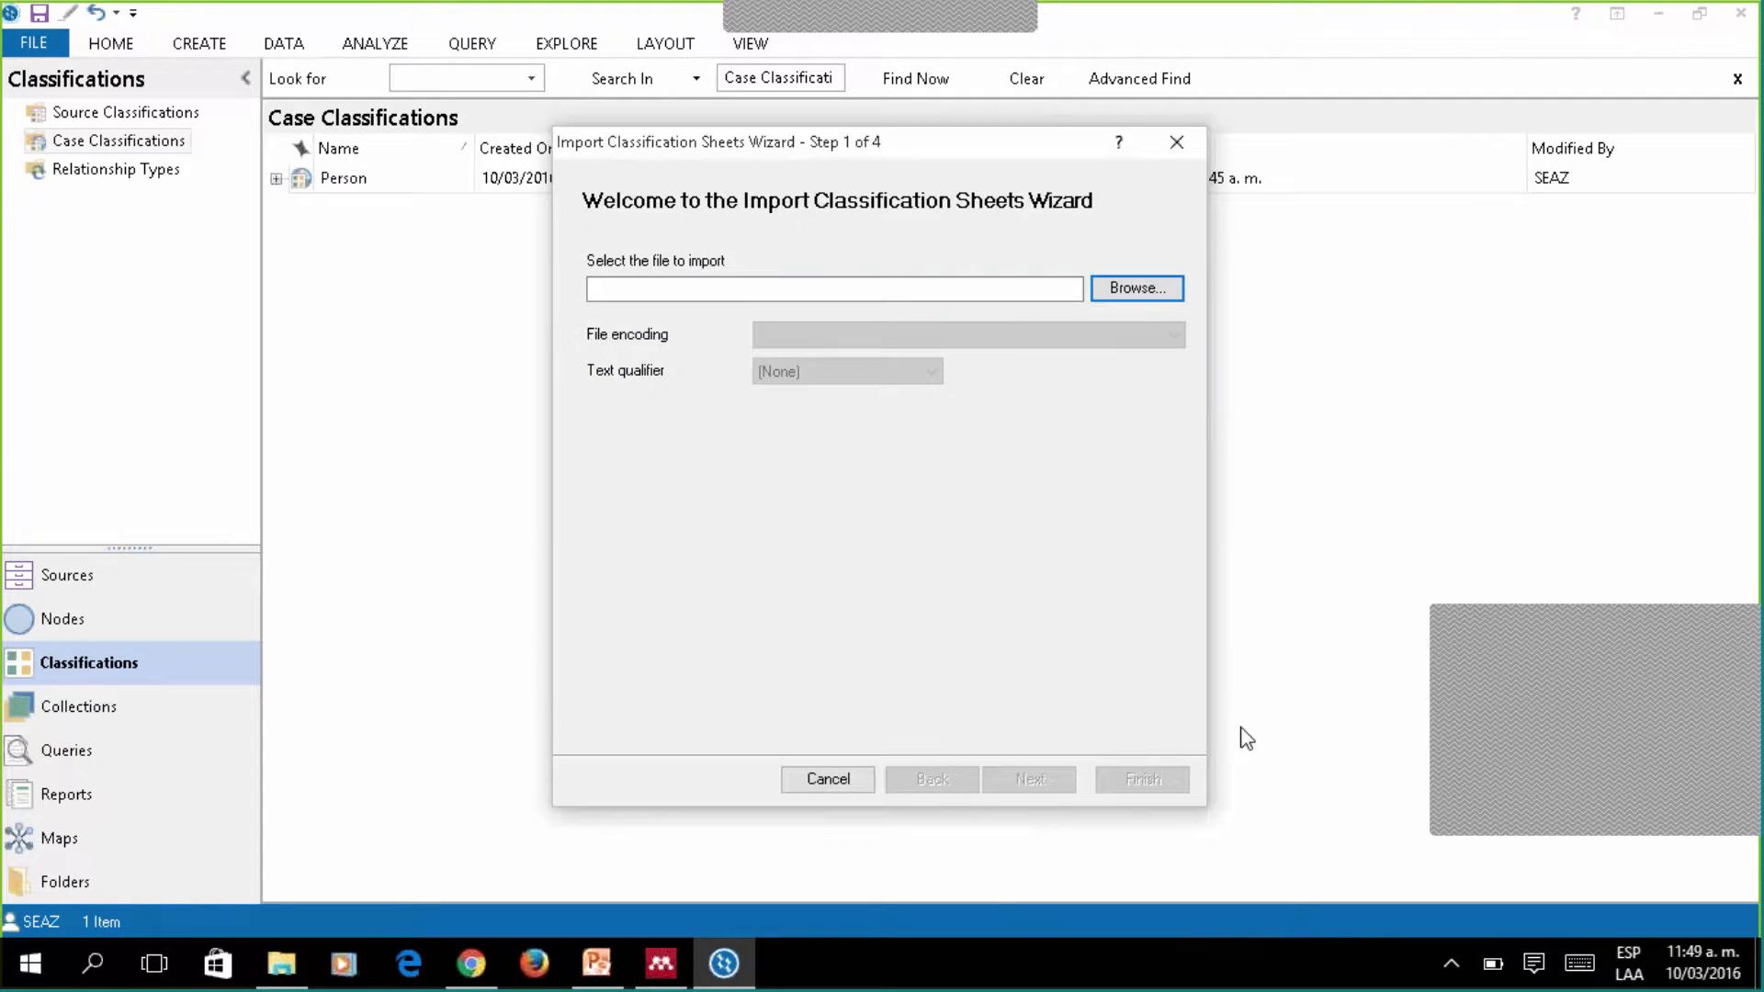
Keep Case Classification as the import's classification type, with new attributes created if they do not exist.
left_click(1059, 785)
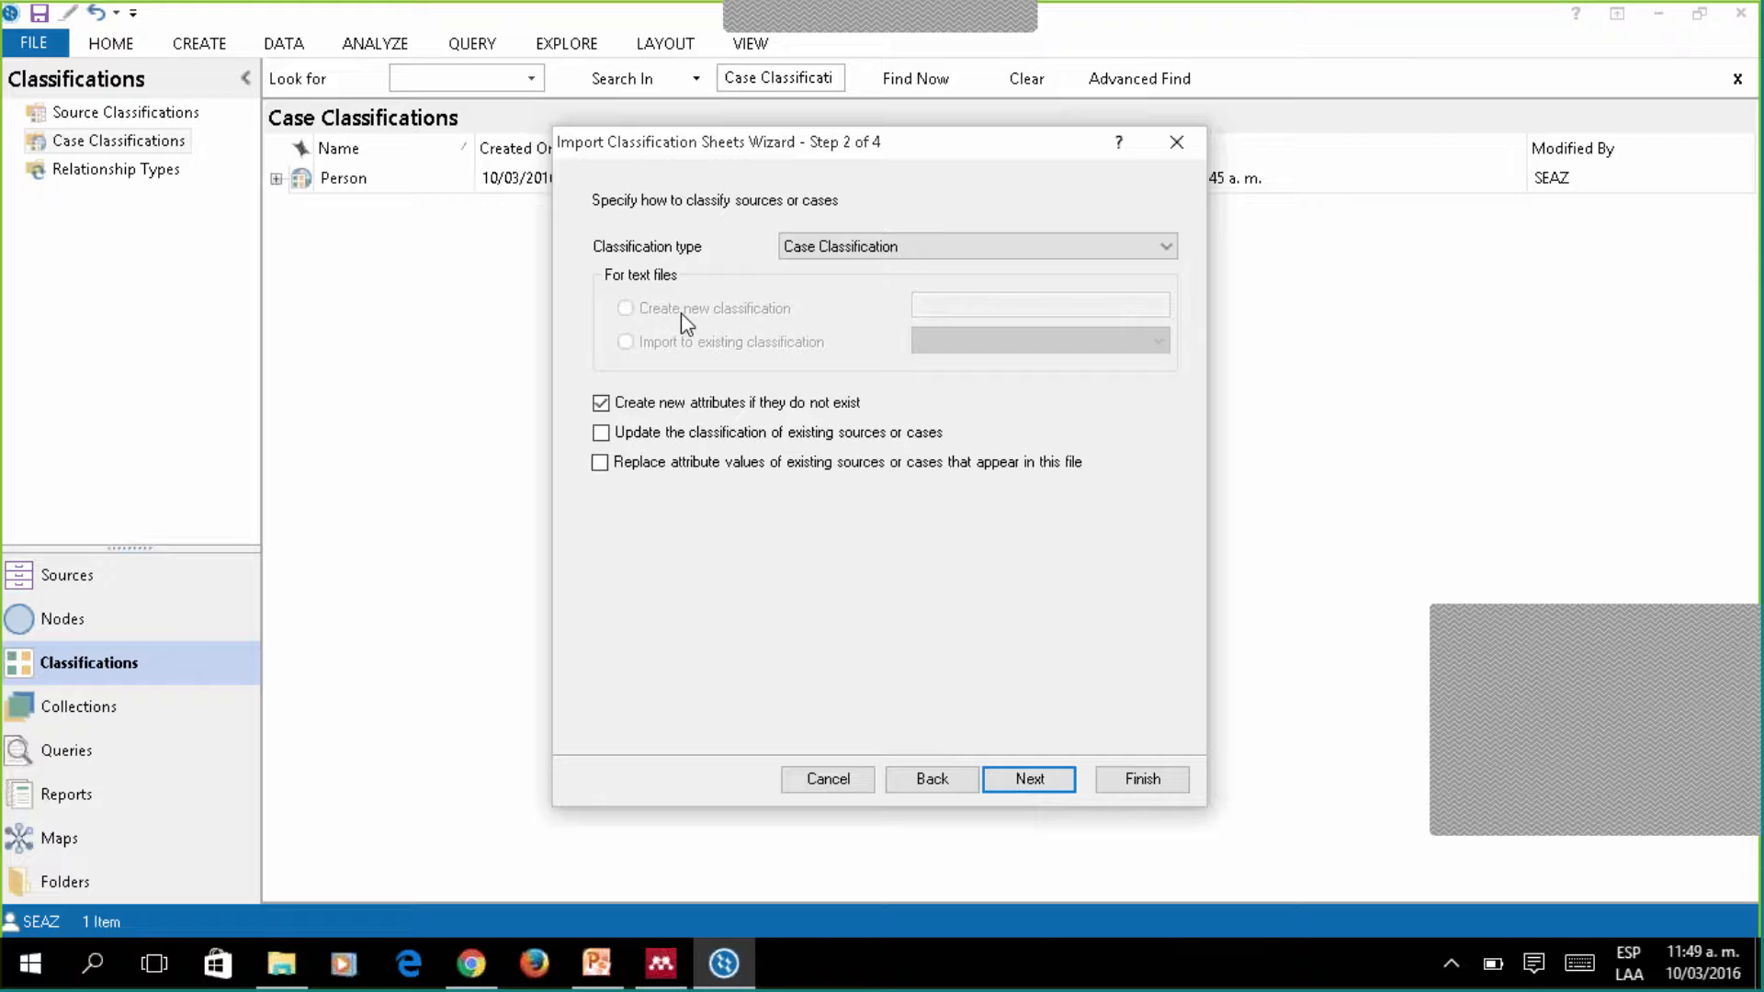
left_click(1165, 246)
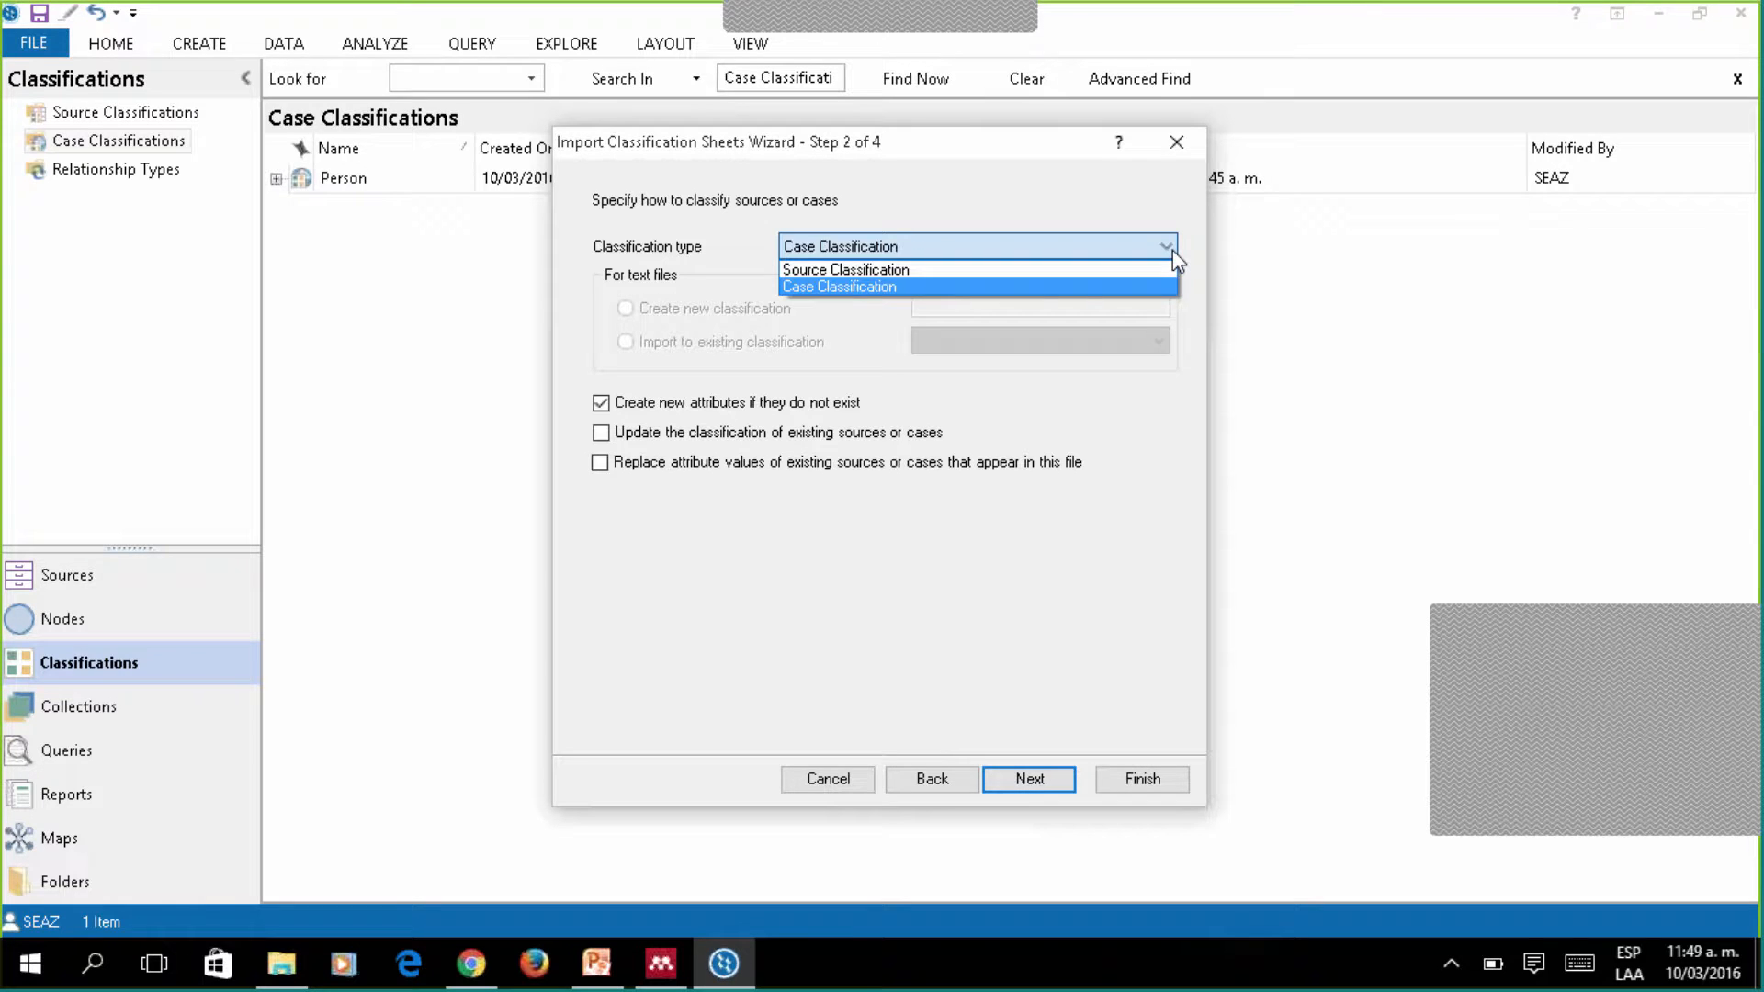
left_click(1172, 250)
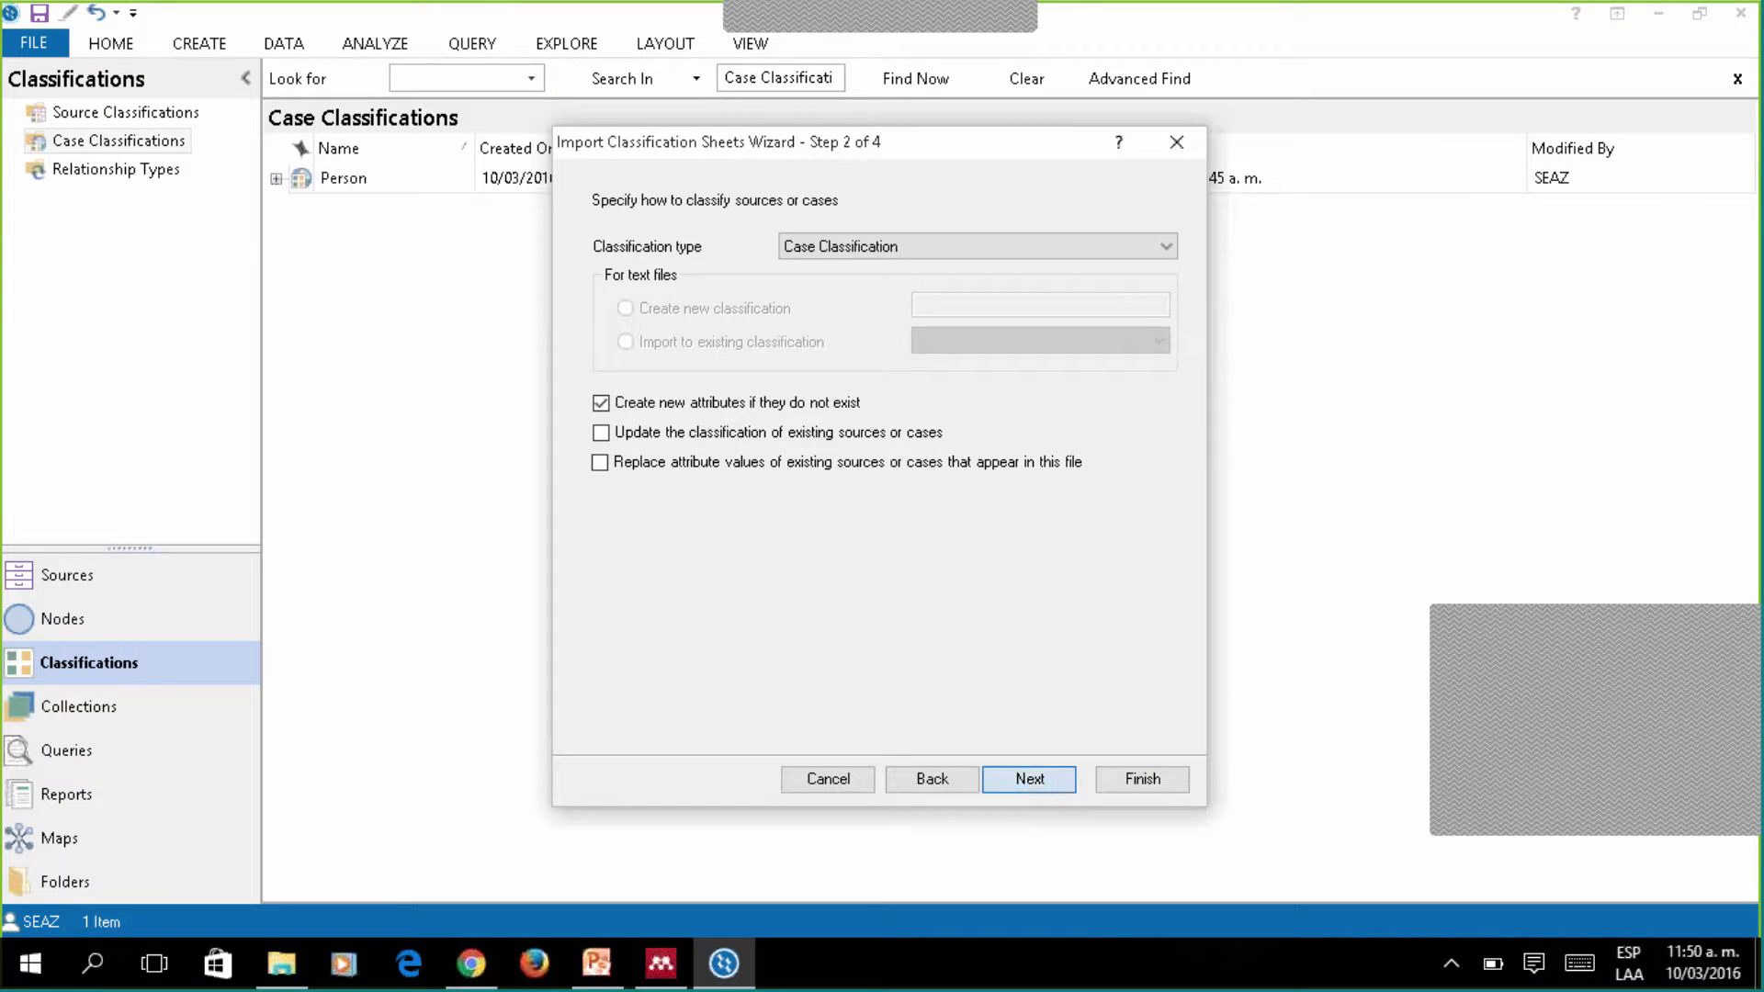
left_click(1029, 779)
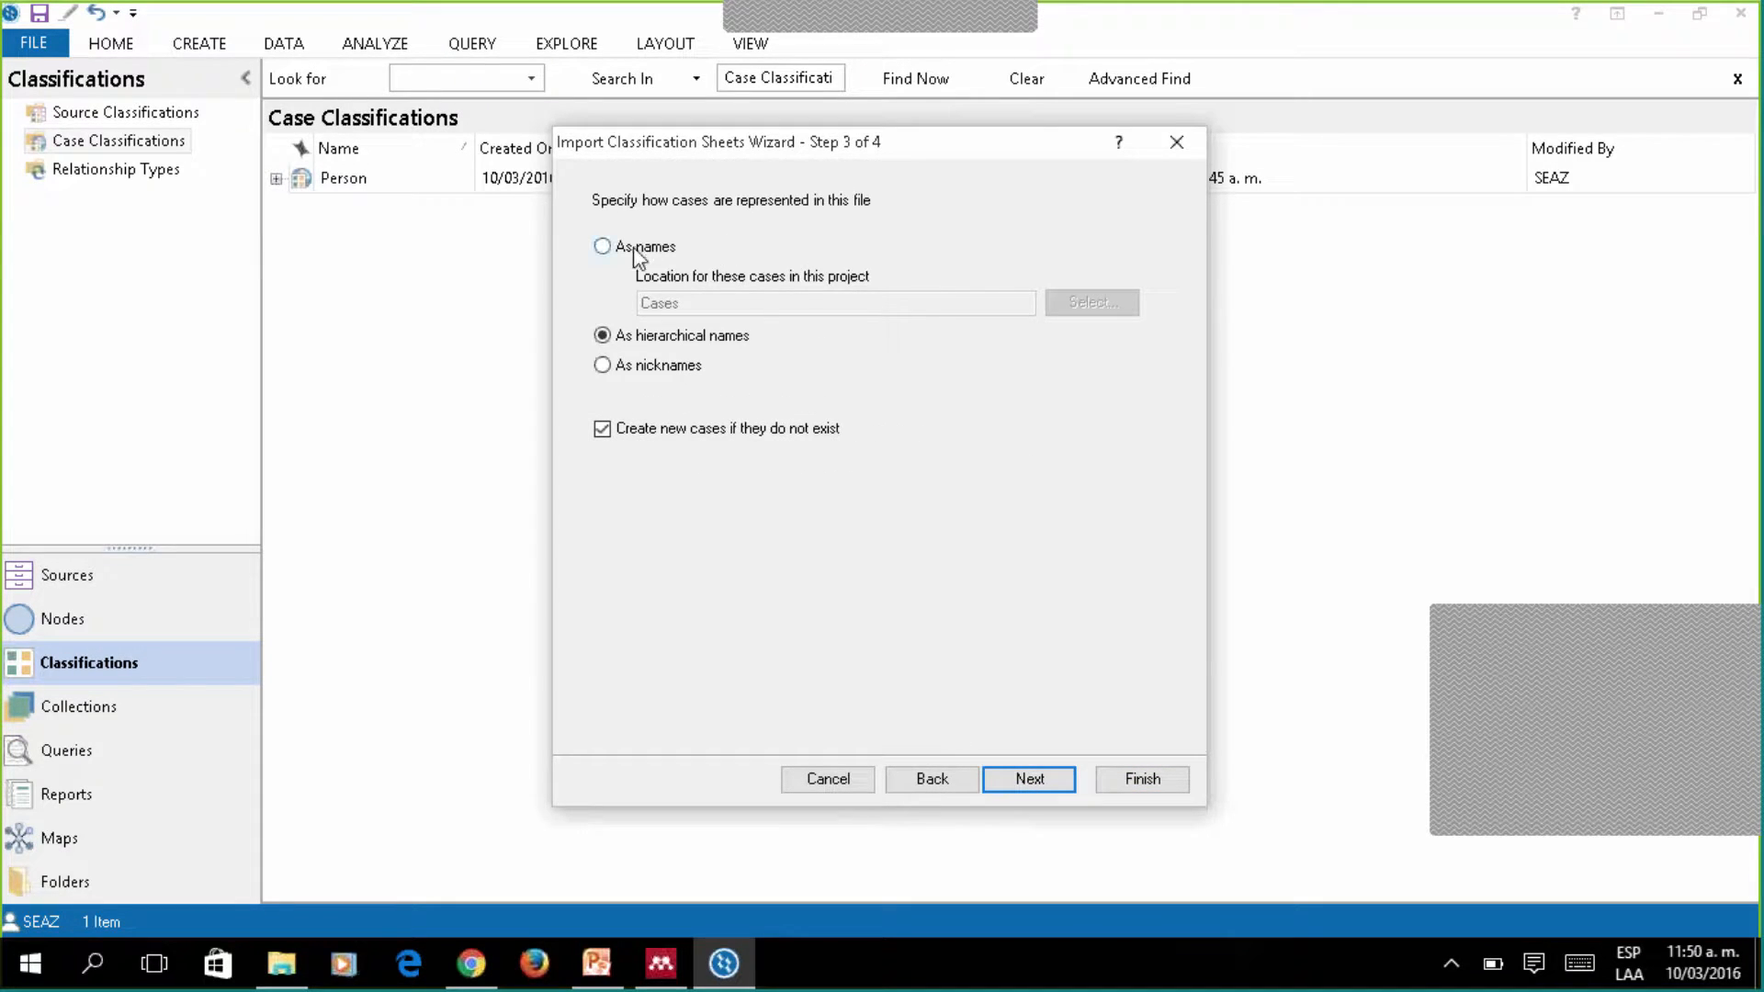
Represent the file's cases as names located in Cases, keeping the creation of new cases if they do not exist.
left_click(601, 246)
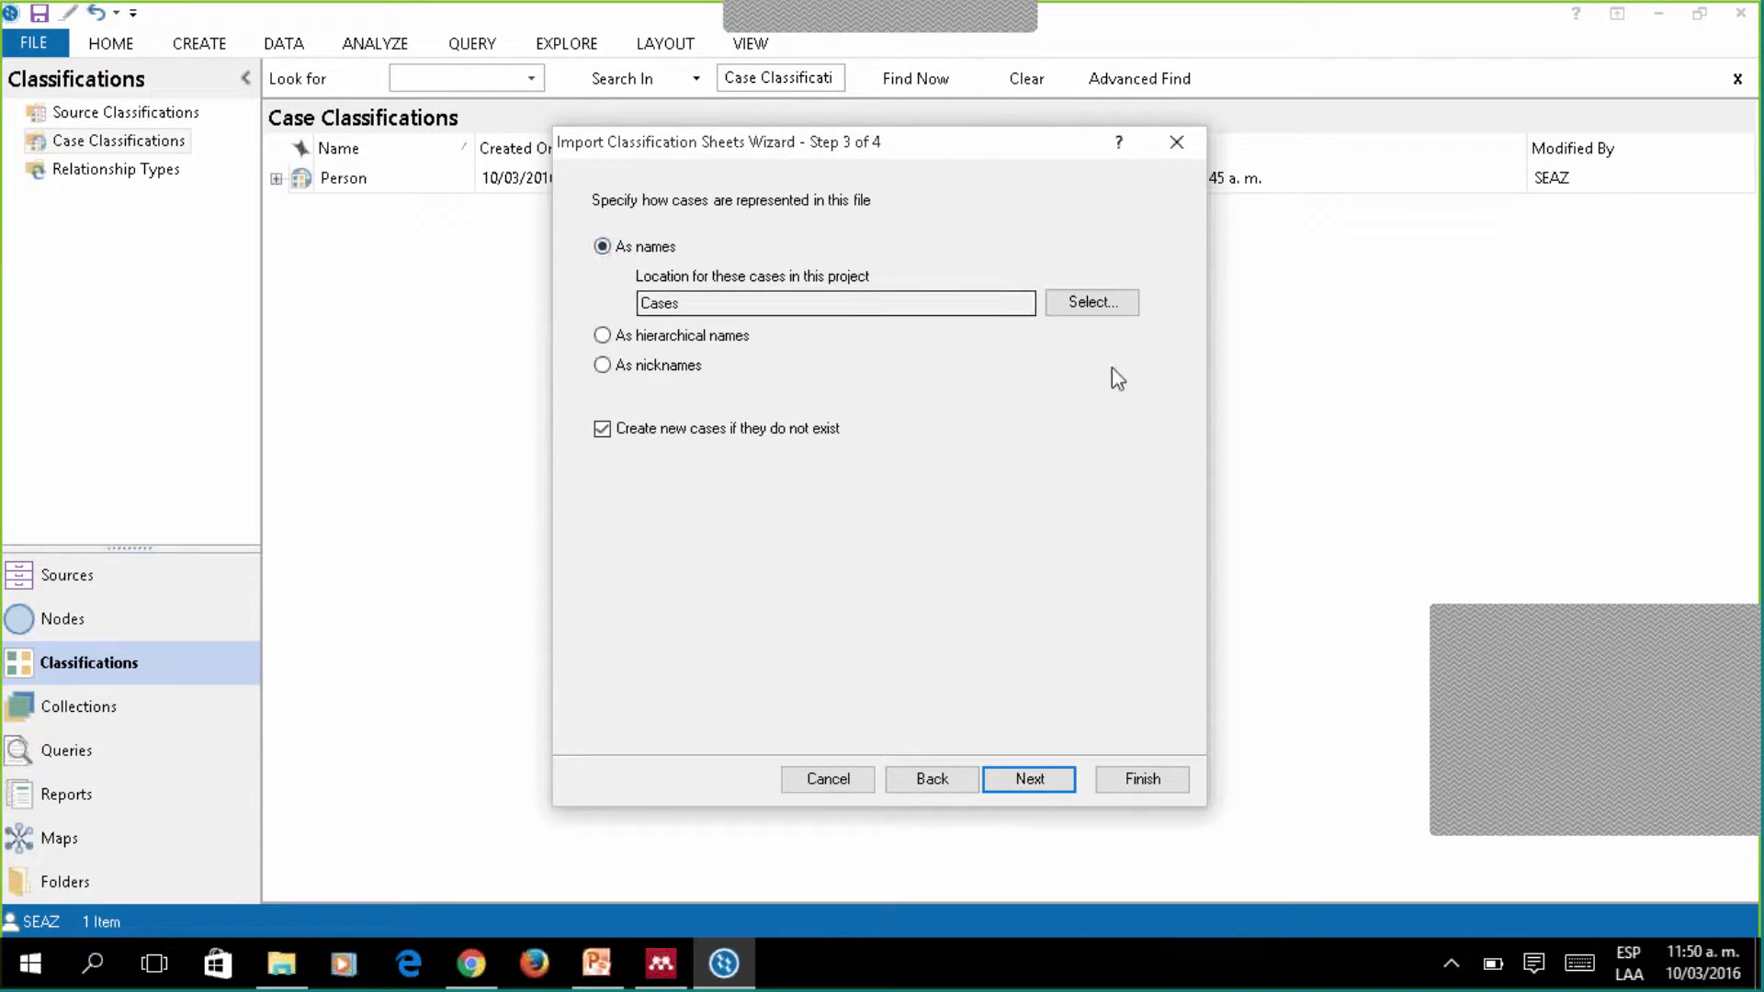
left_click(1110, 304)
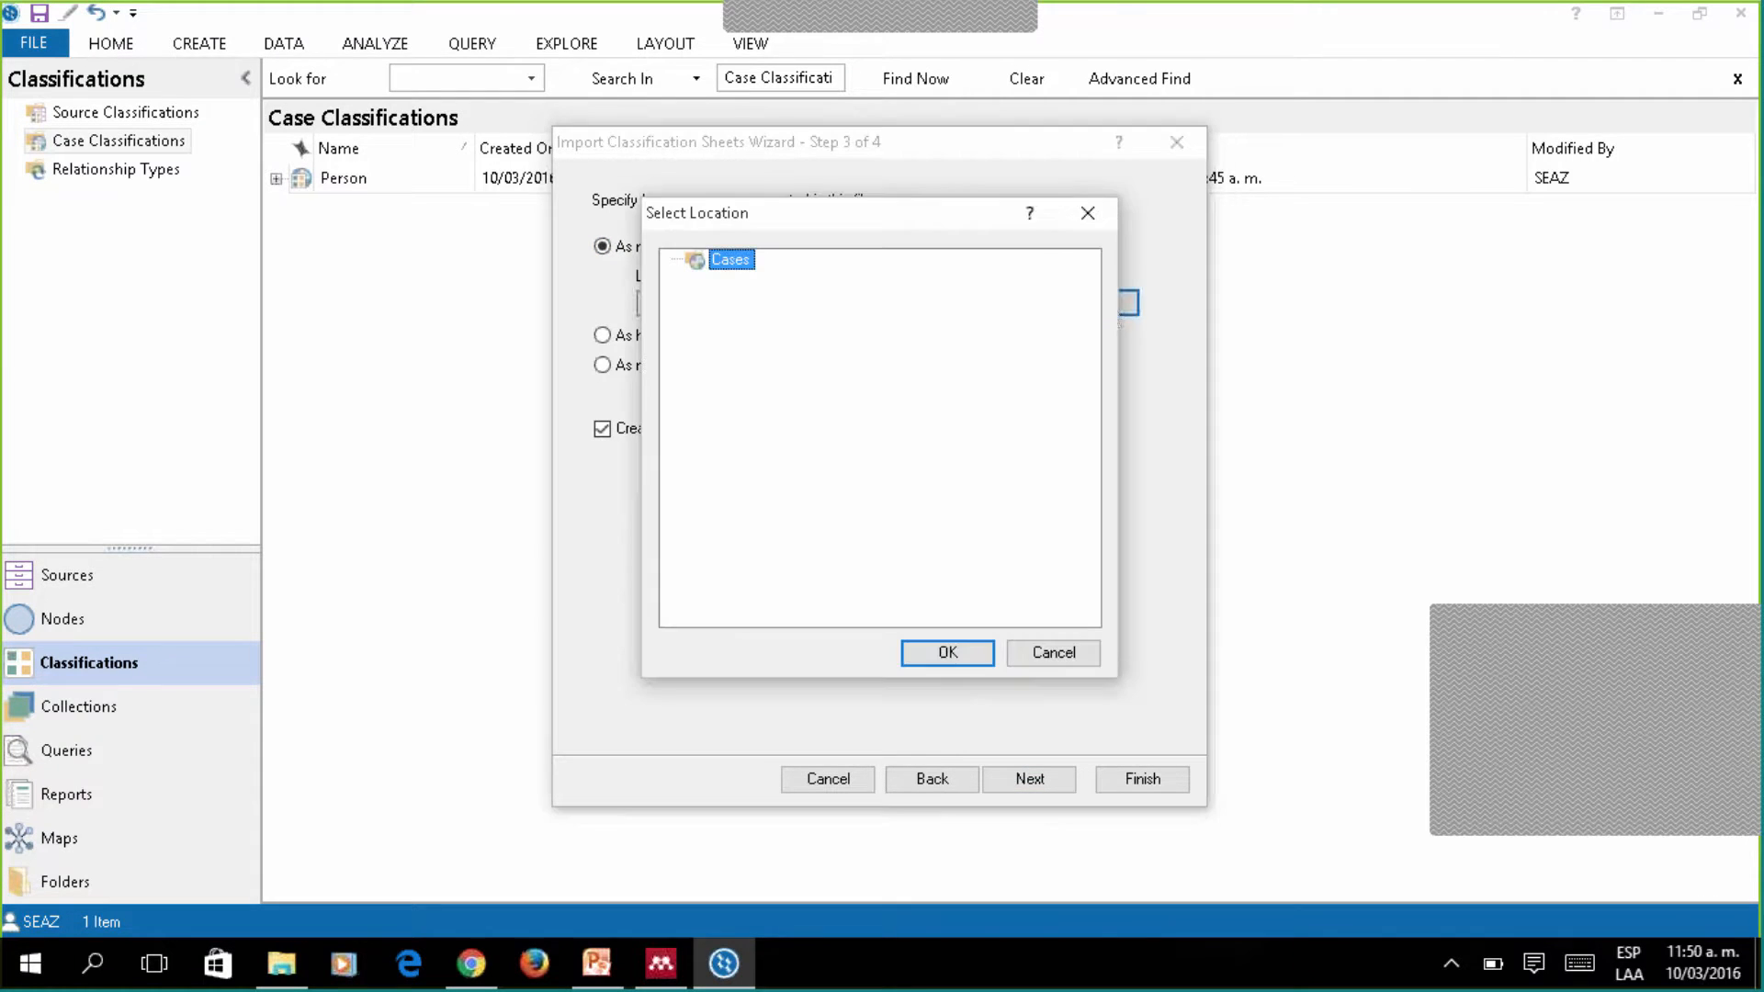
left_click(1090, 217)
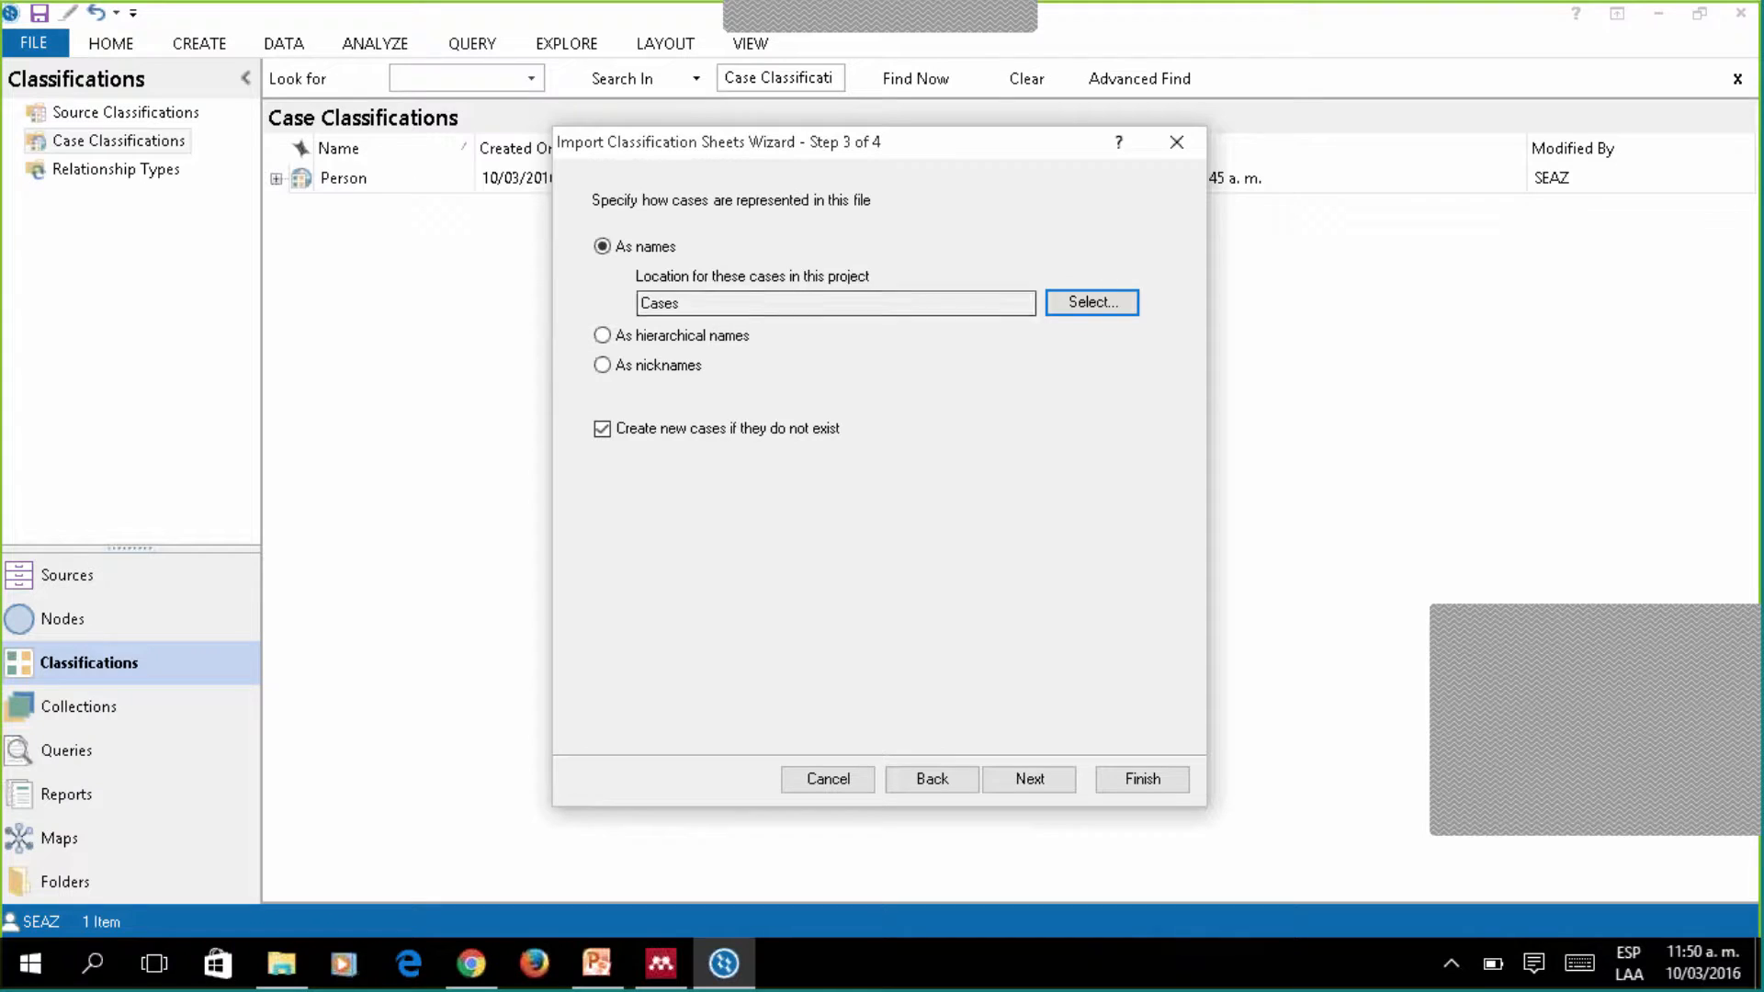
left_click(1029, 780)
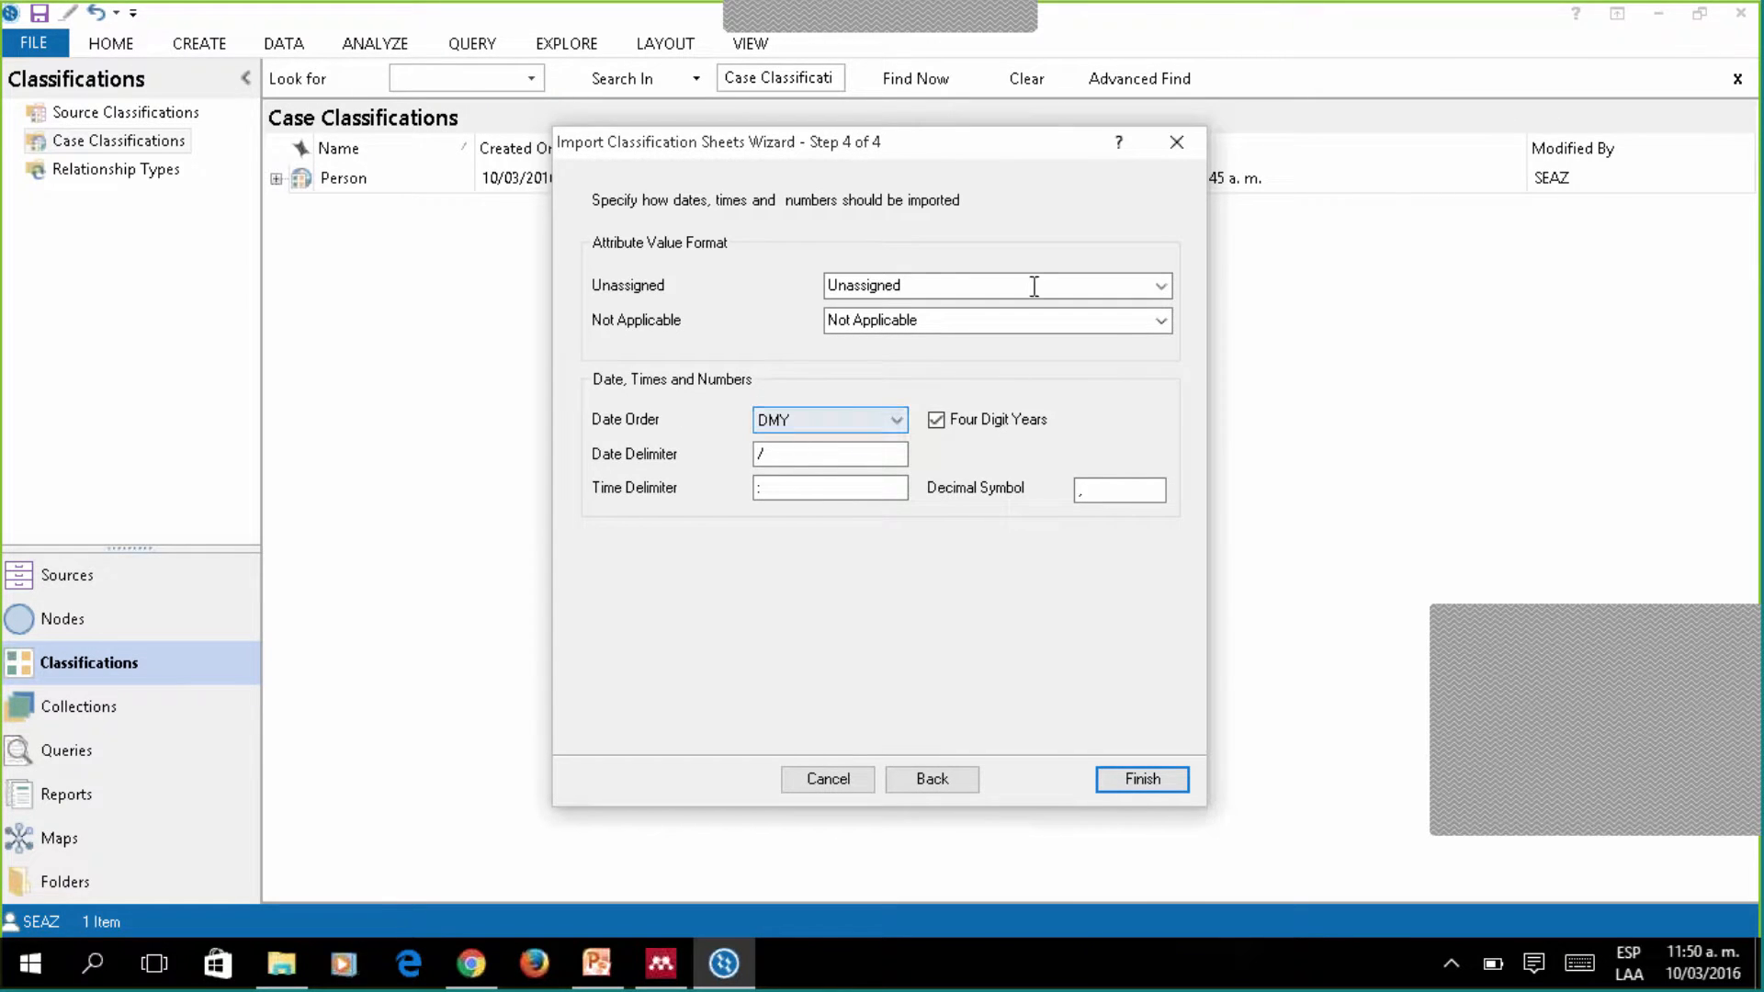
Keep the Unassigned value format and the DMY date order, and finish the classification sheet import.
left_click(1161, 288)
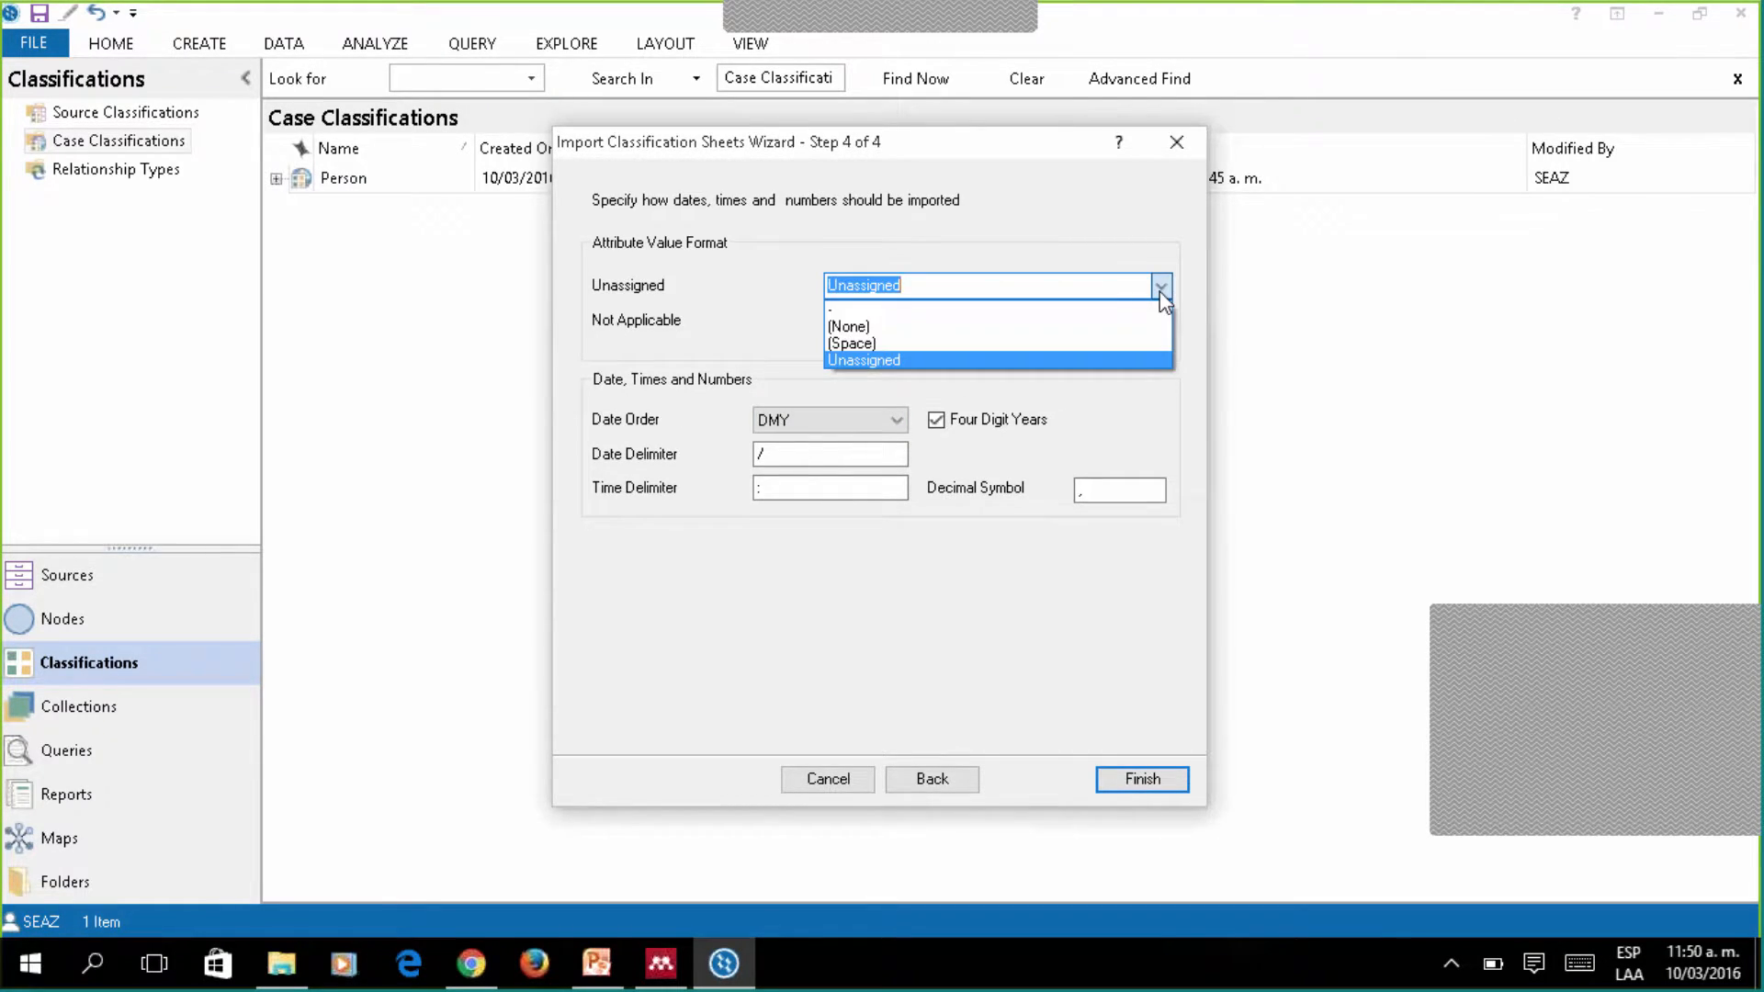
left_click(1159, 291)
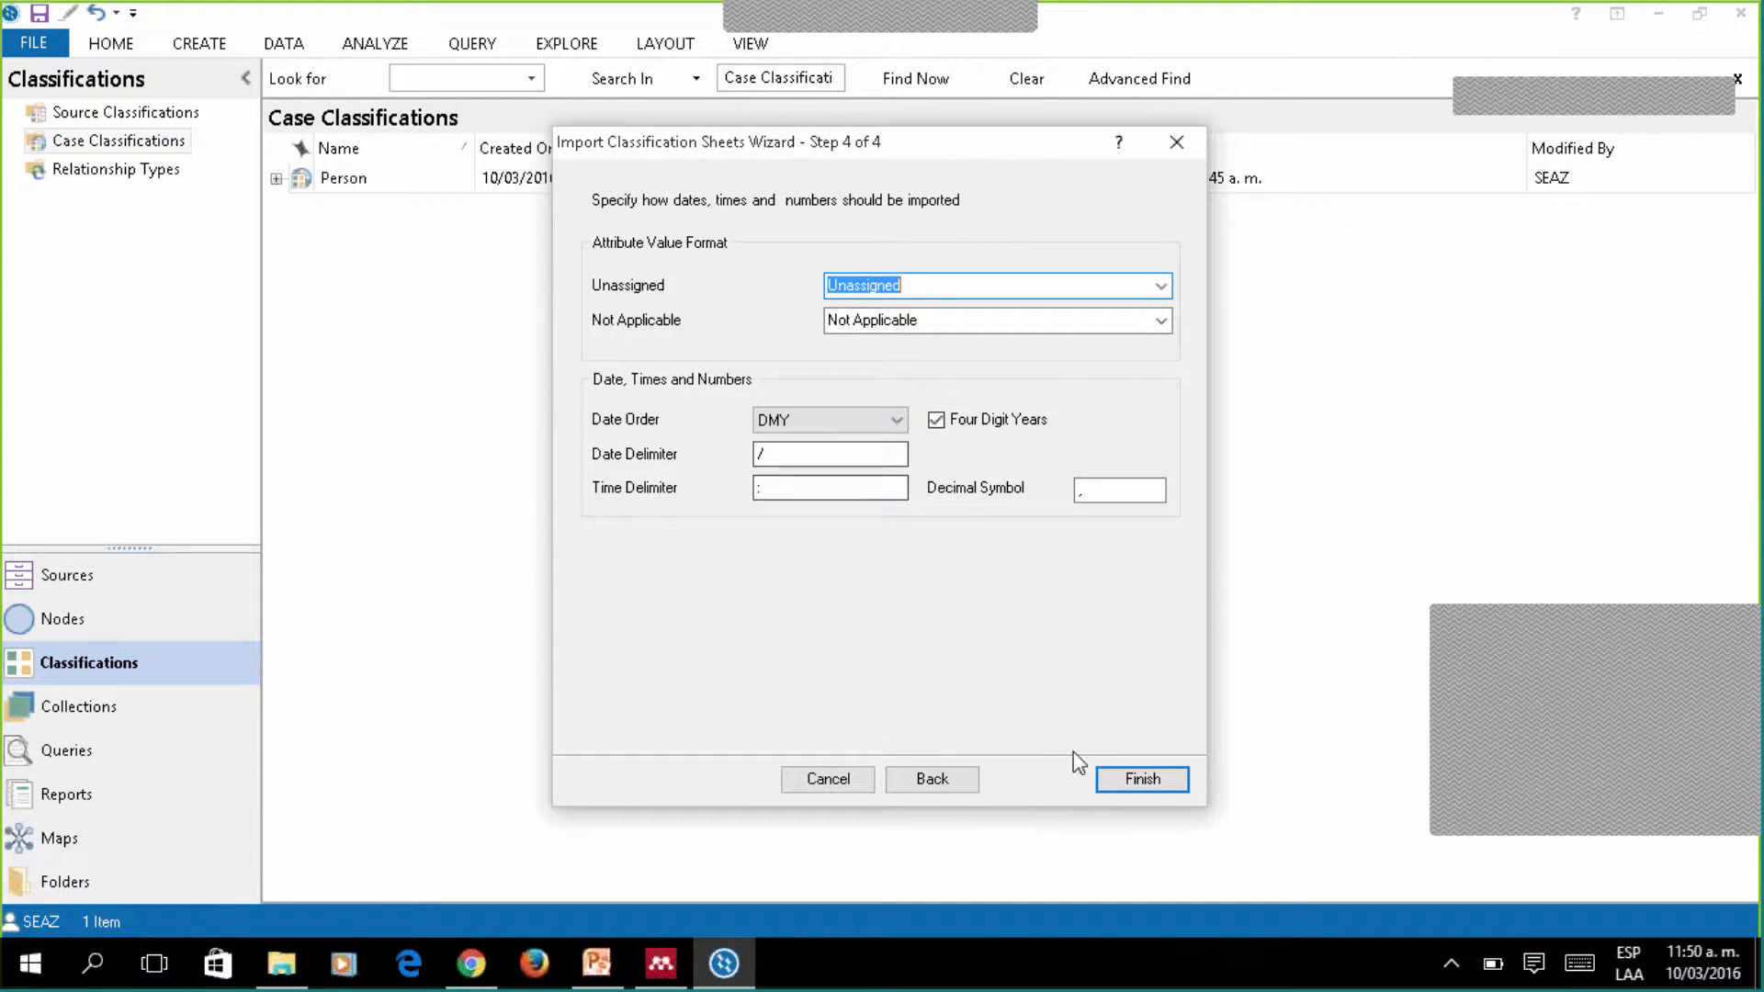
left_click(1176, 779)
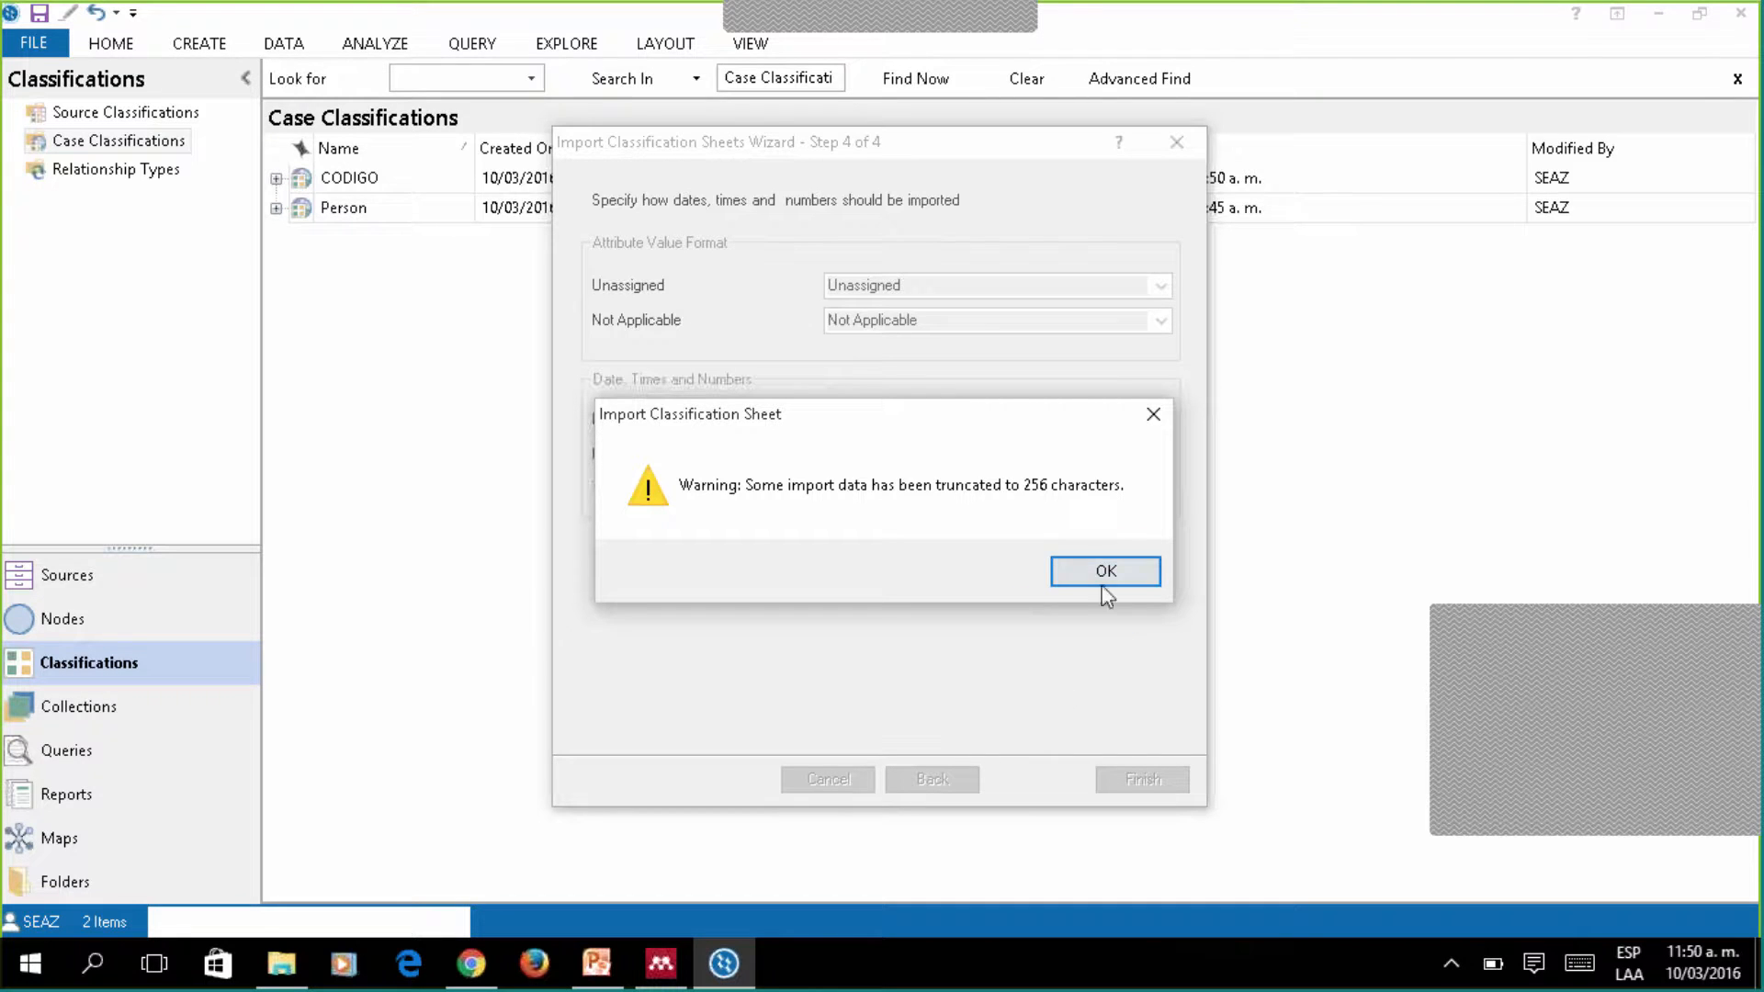
Dismiss the import warning and inspect the filter options of the NOMBRE and UBICACIÓN GEOGRAFICA columns in the CODIGO classification sheet.
left_click(1152, 413)
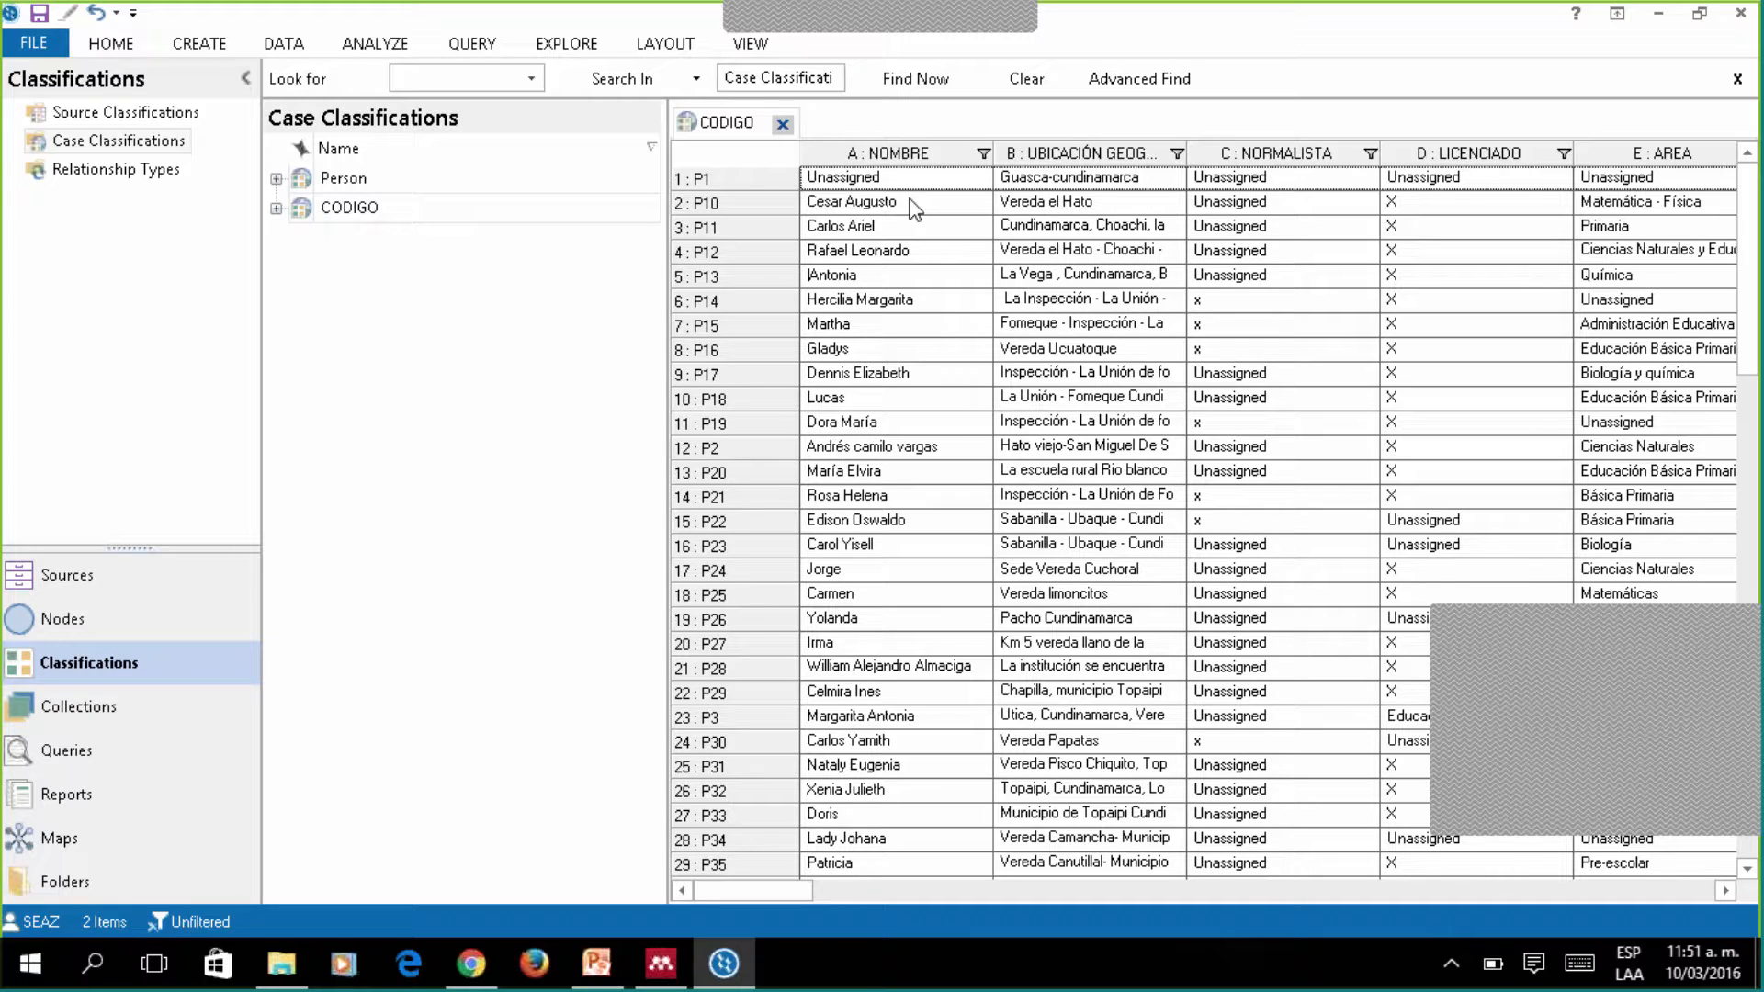
left_click(983, 155)
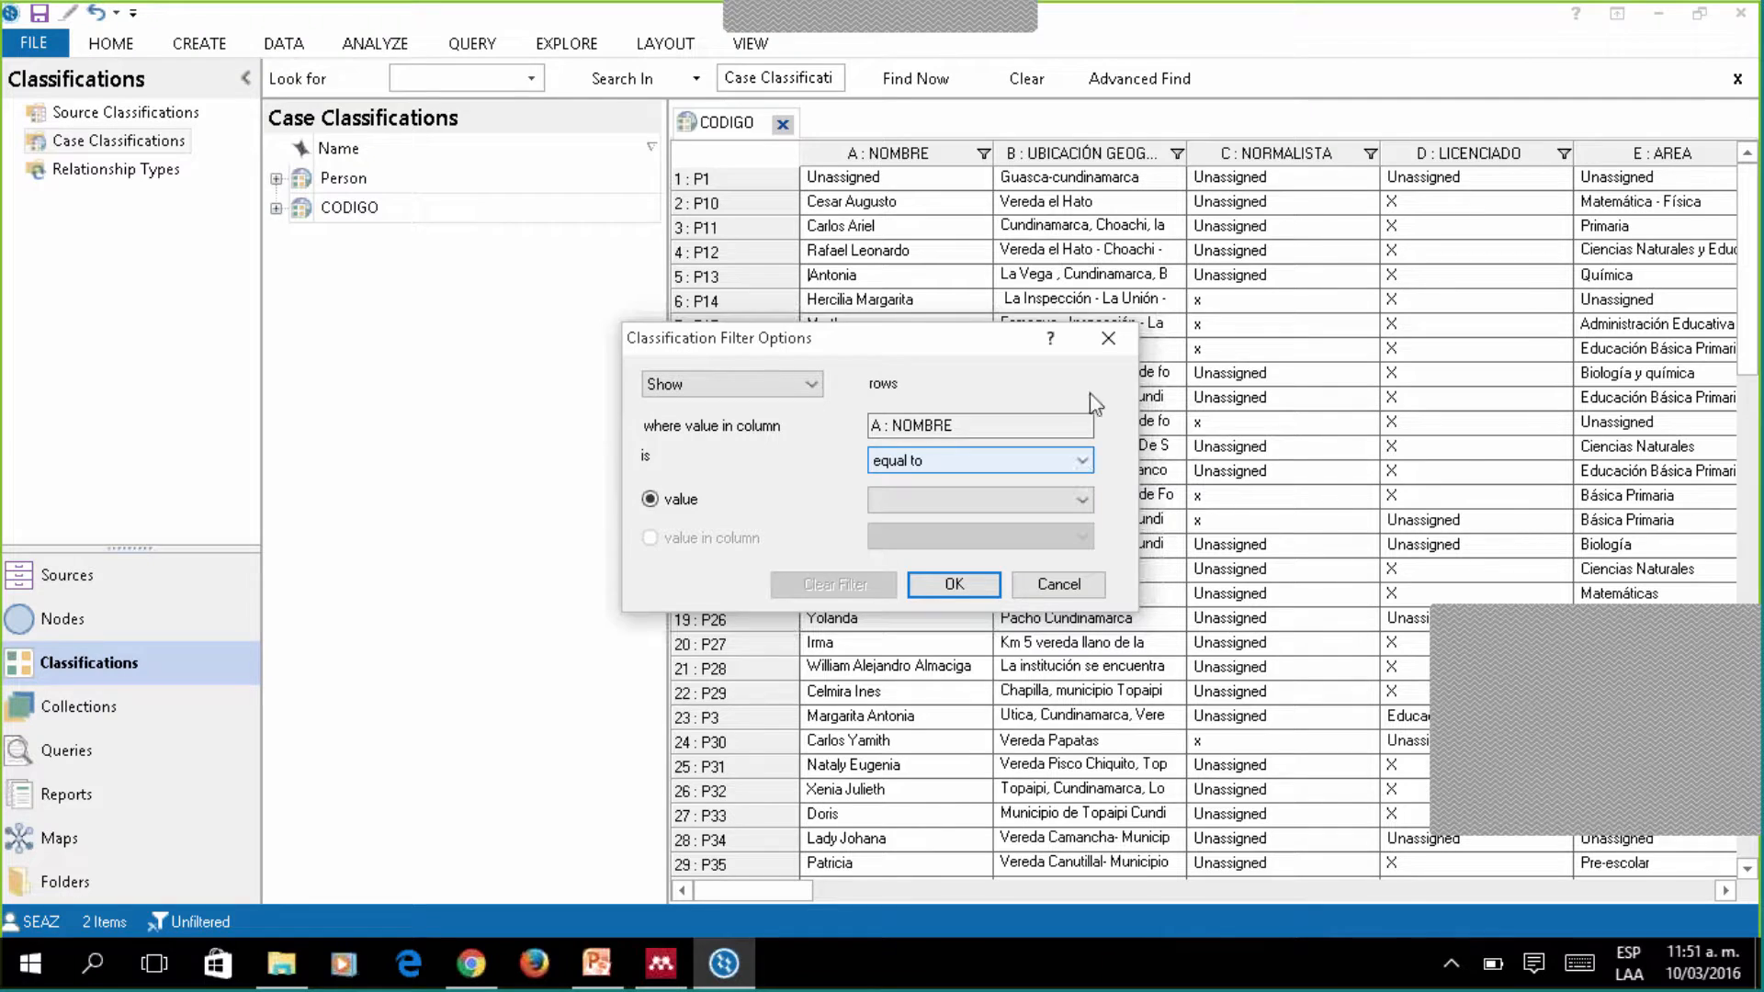
left_click(1108, 338)
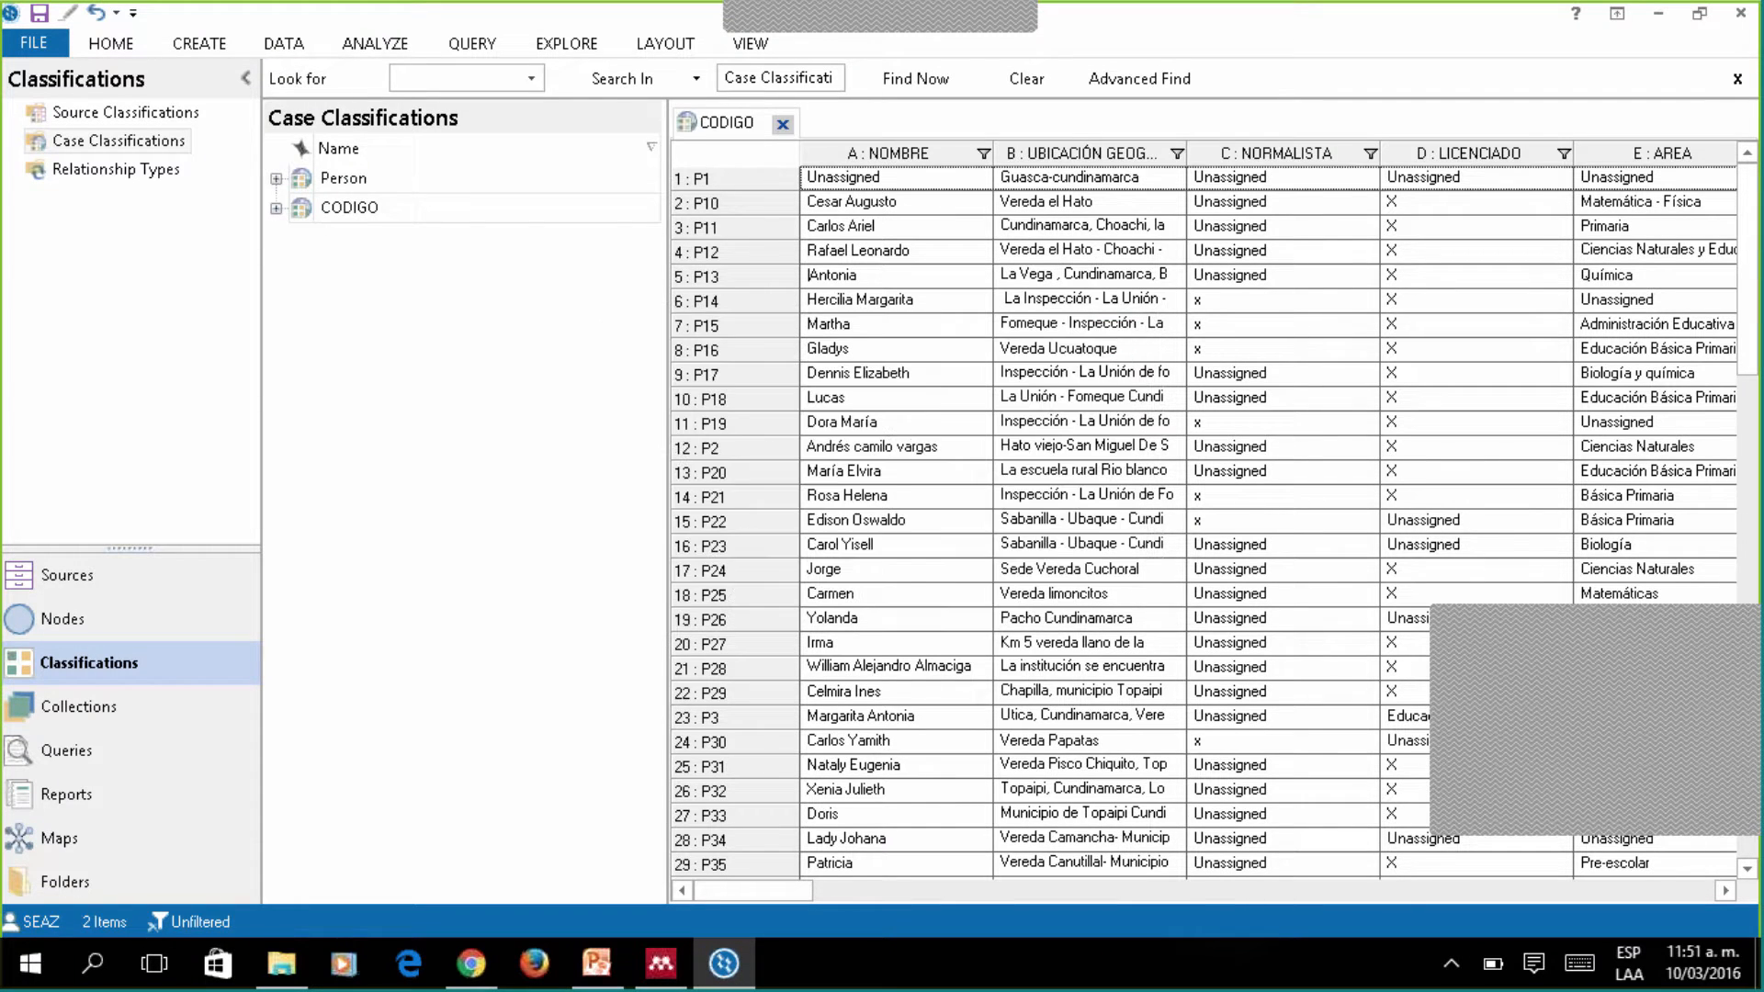
left_click(1177, 152)
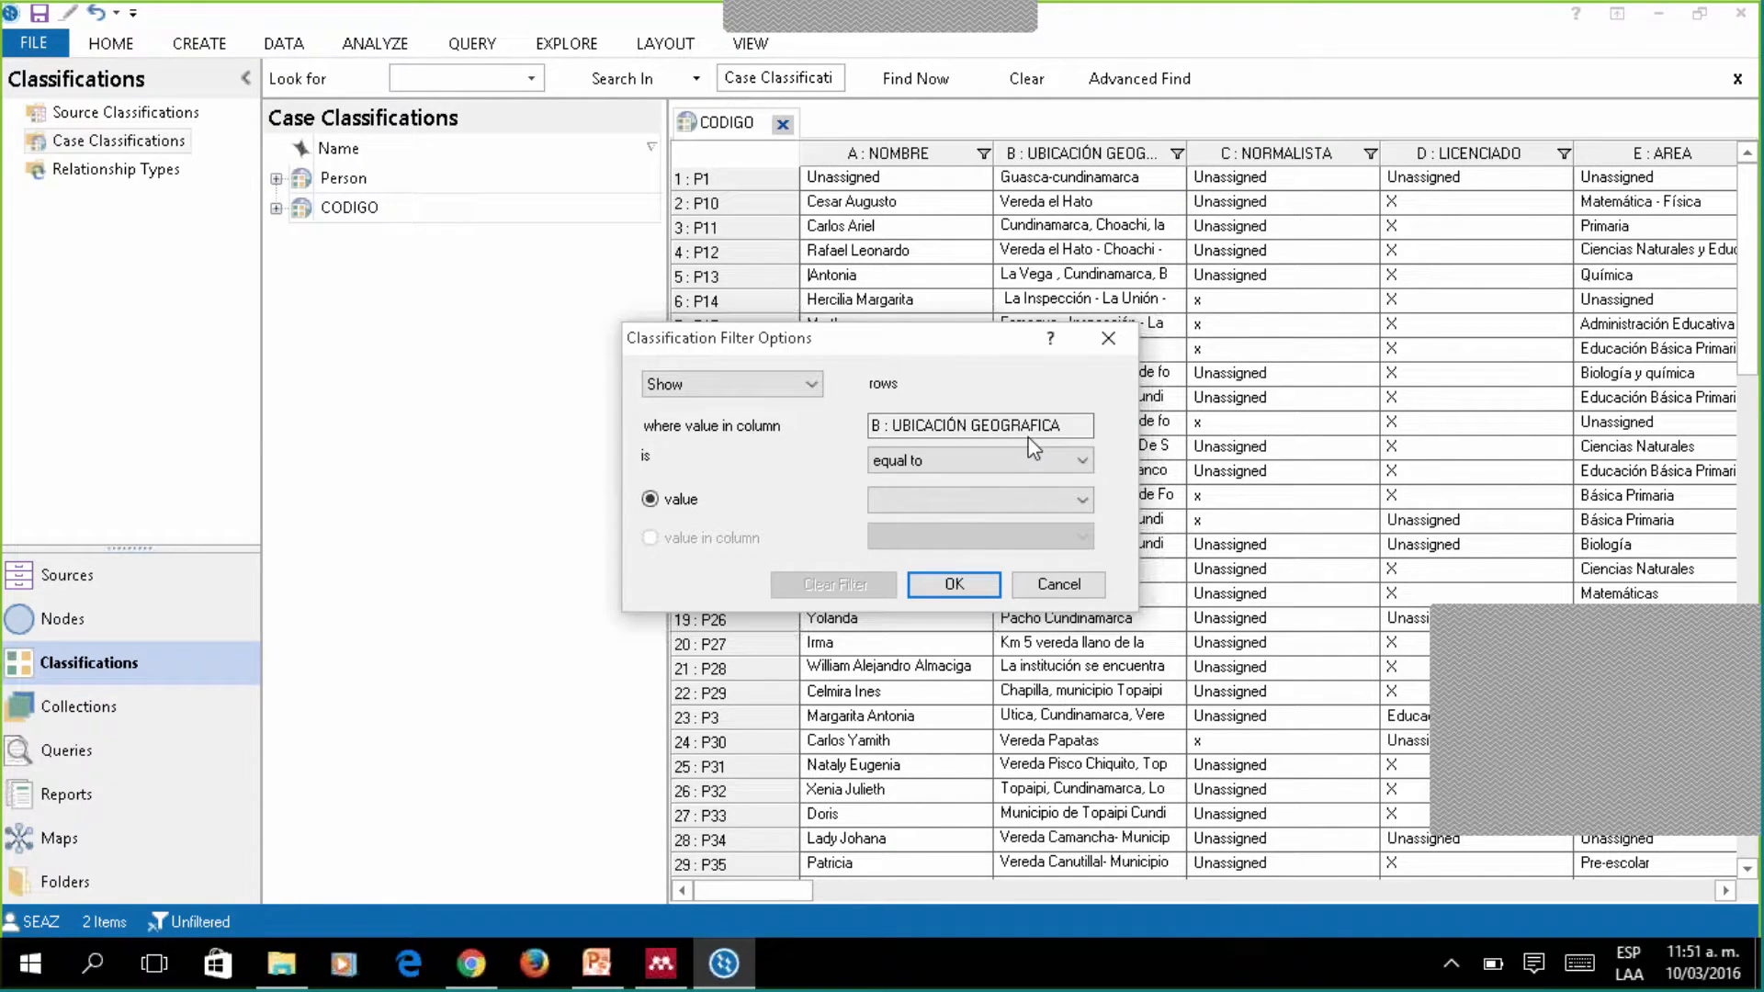
left_click(1046, 460)
left_click(1054, 474)
left_click(814, 383)
left_click(816, 386)
left_click(1108, 339)
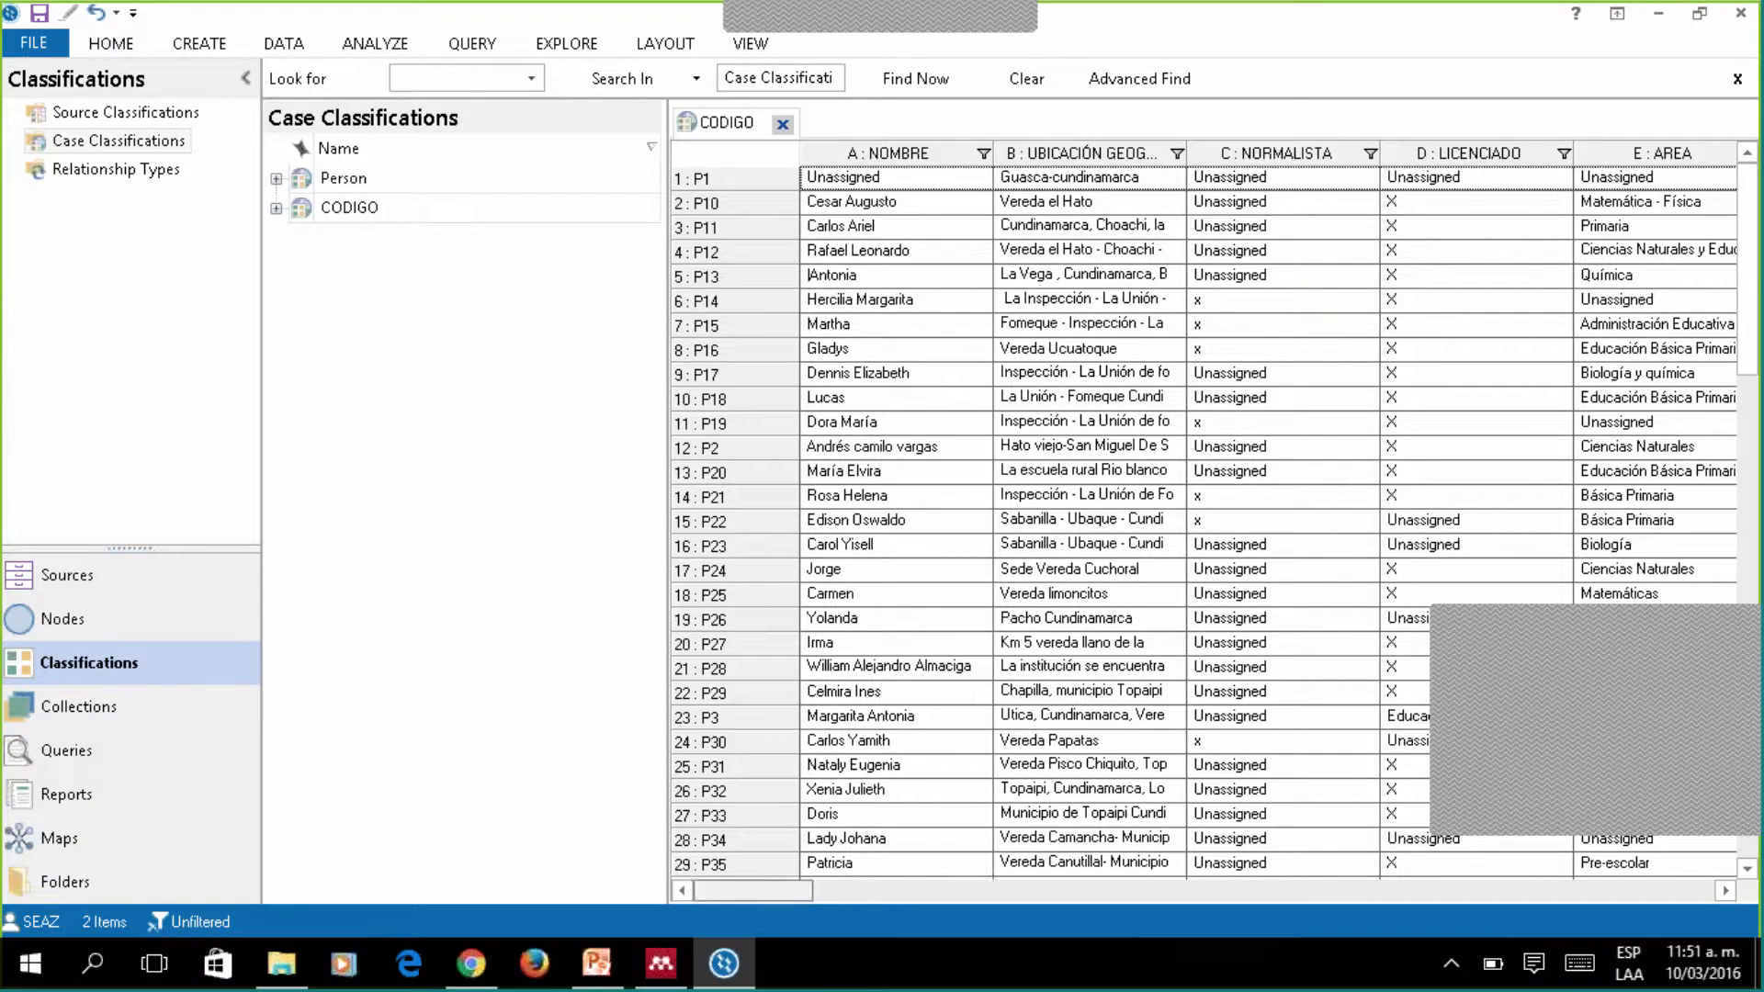
Look through the survey question columns of the CODIGO classification sheet and close the sheet.
left_click_drag(790, 882, 1185, 895)
left_click_drag(1304, 897, 1324, 897)
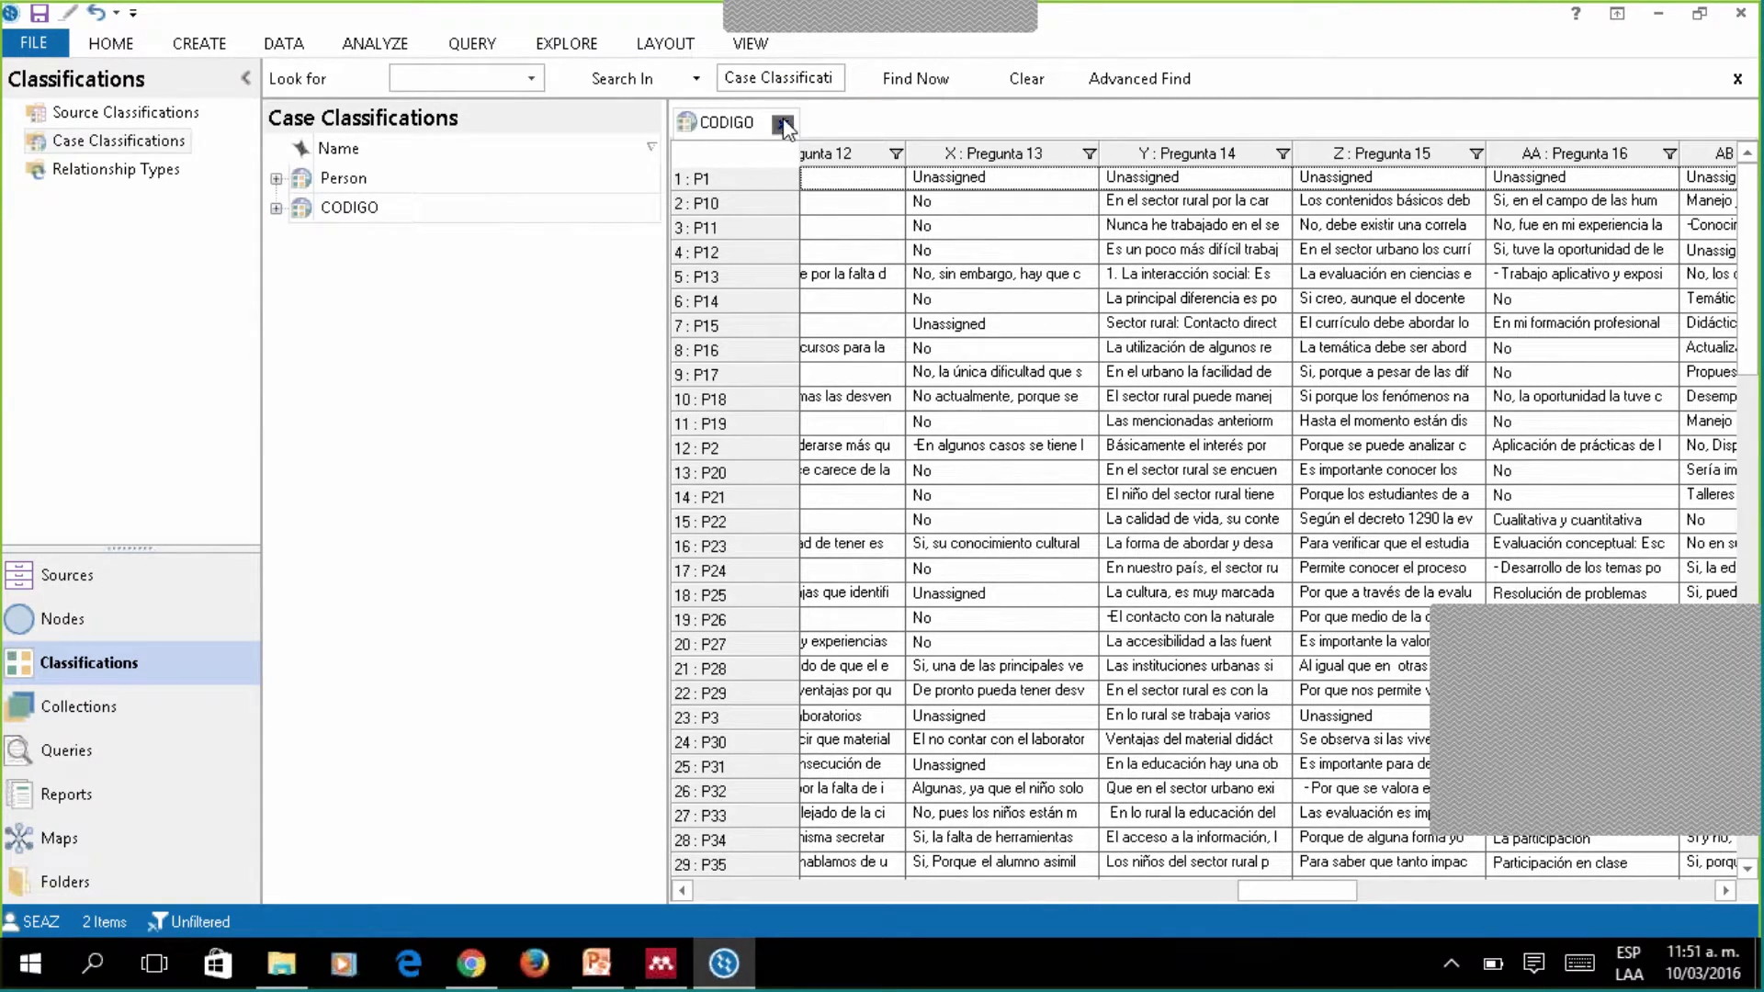
left_click(783, 124)
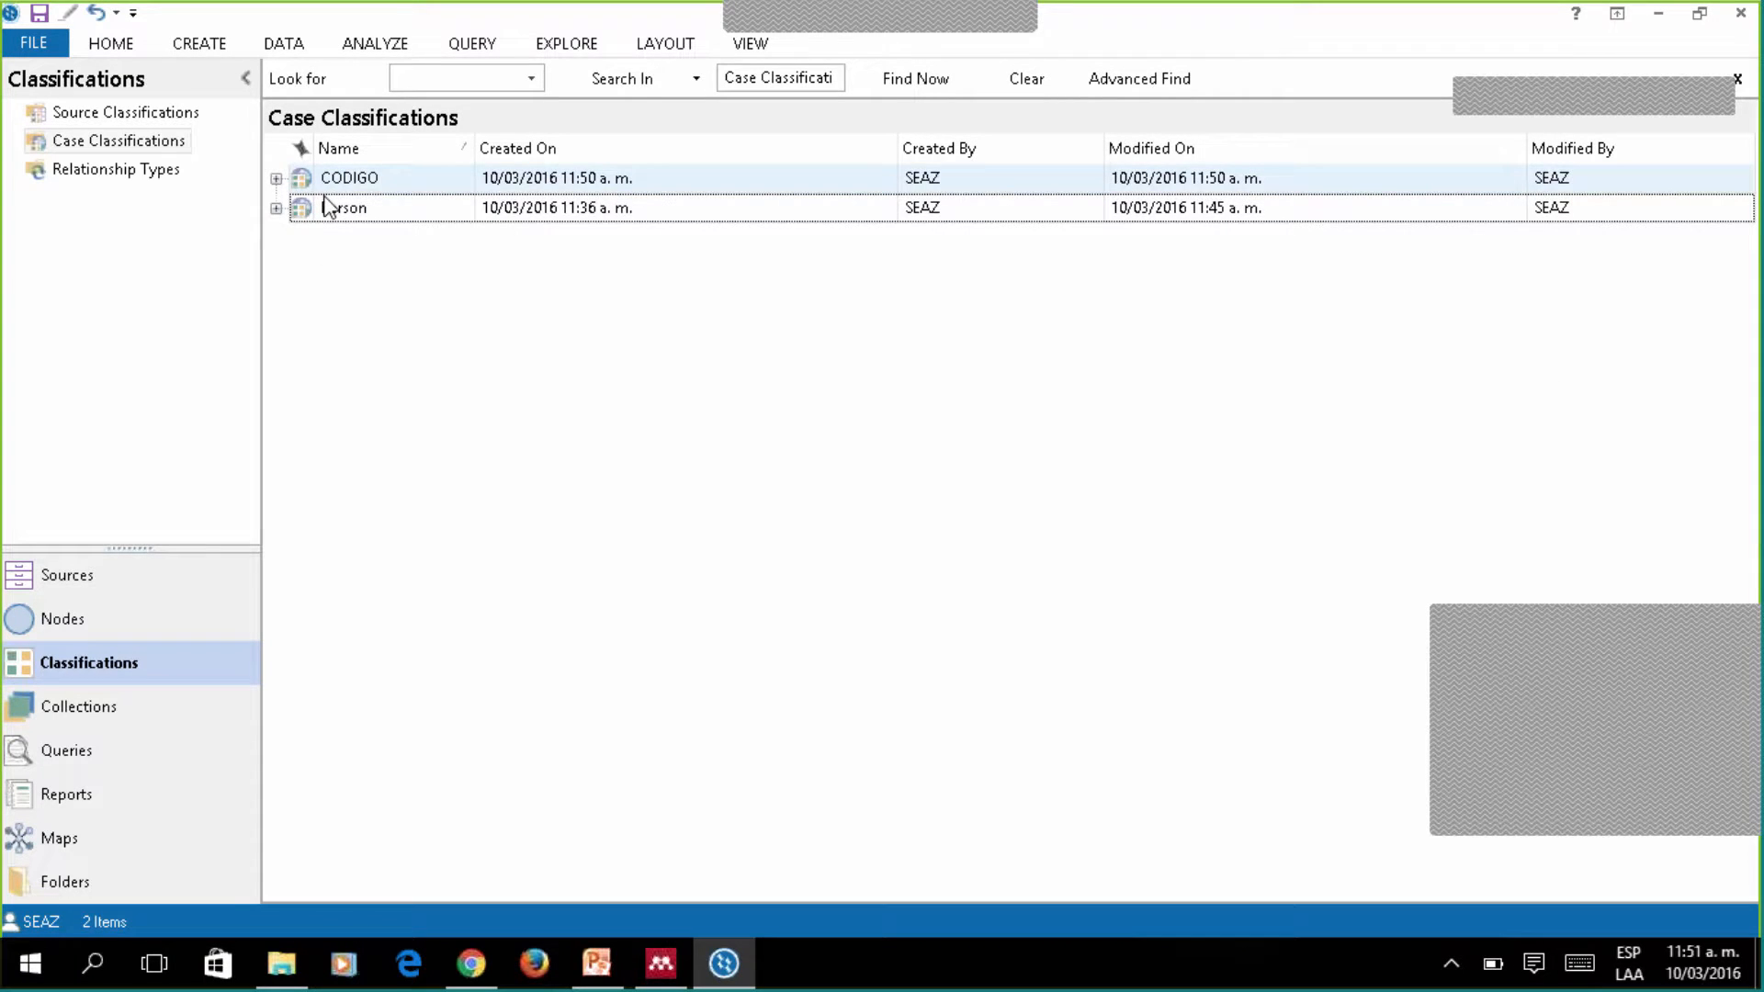
Examine the list of values of the DIPLOMADO EN attribute in the CODIGO classification.
left_click(276, 179)
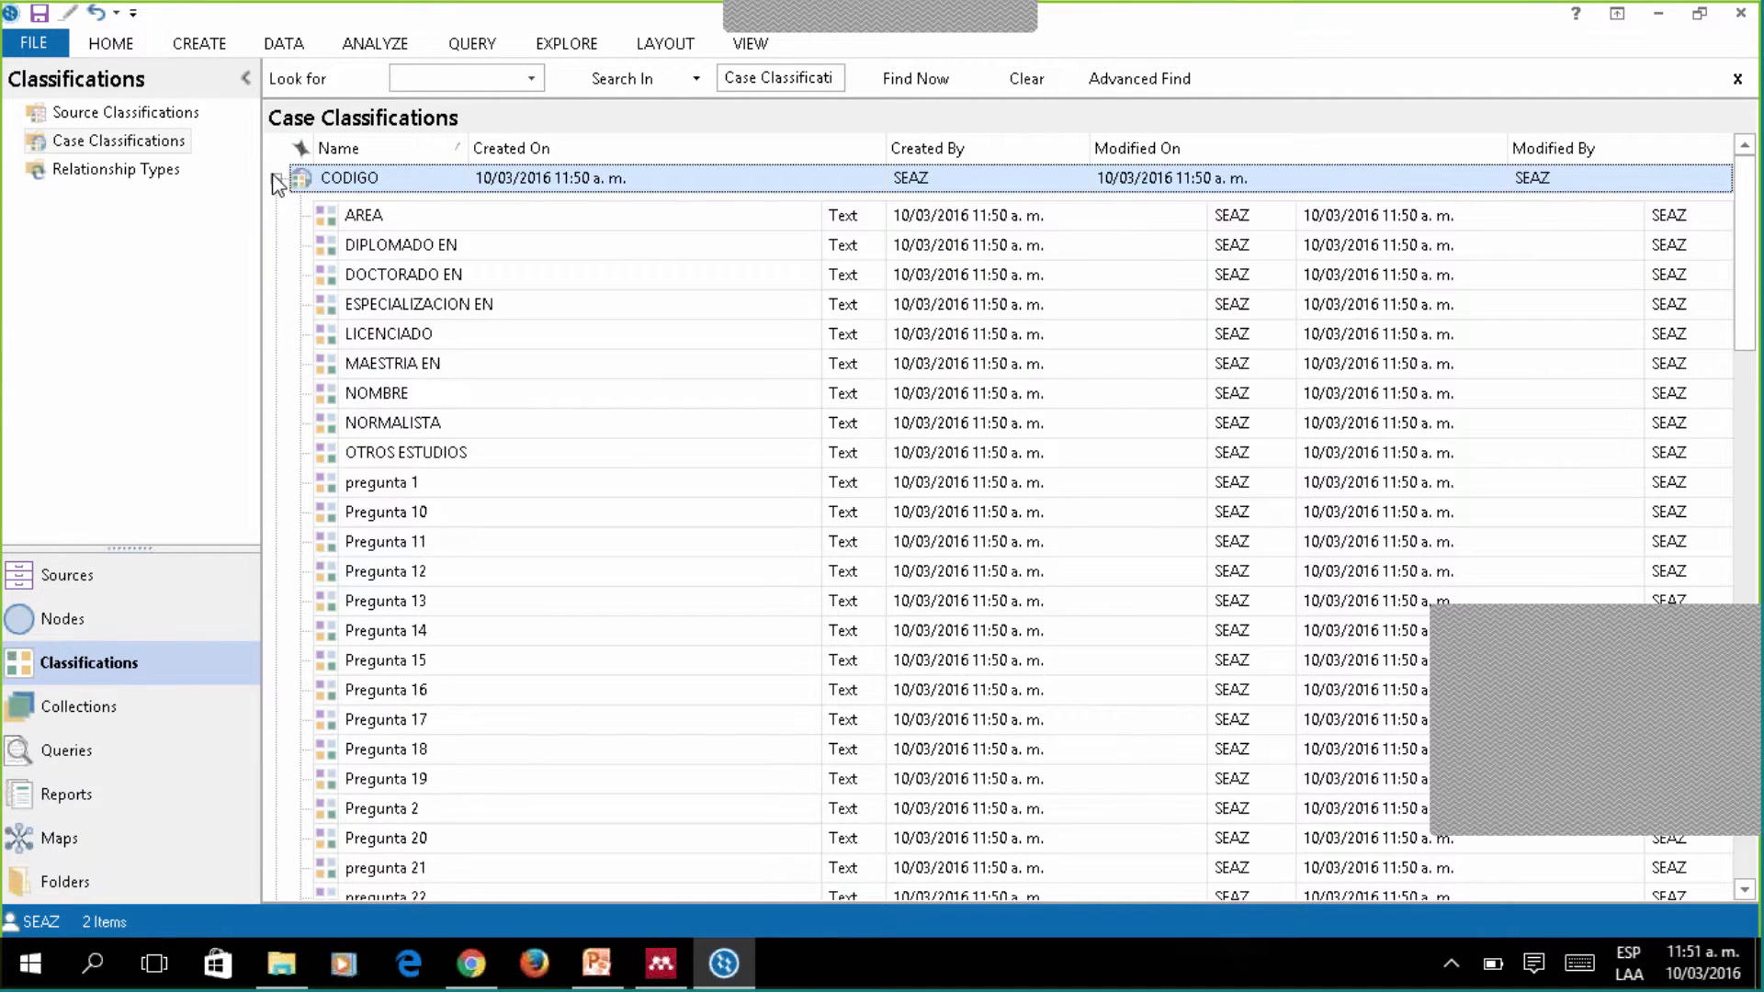
double_click(419, 254)
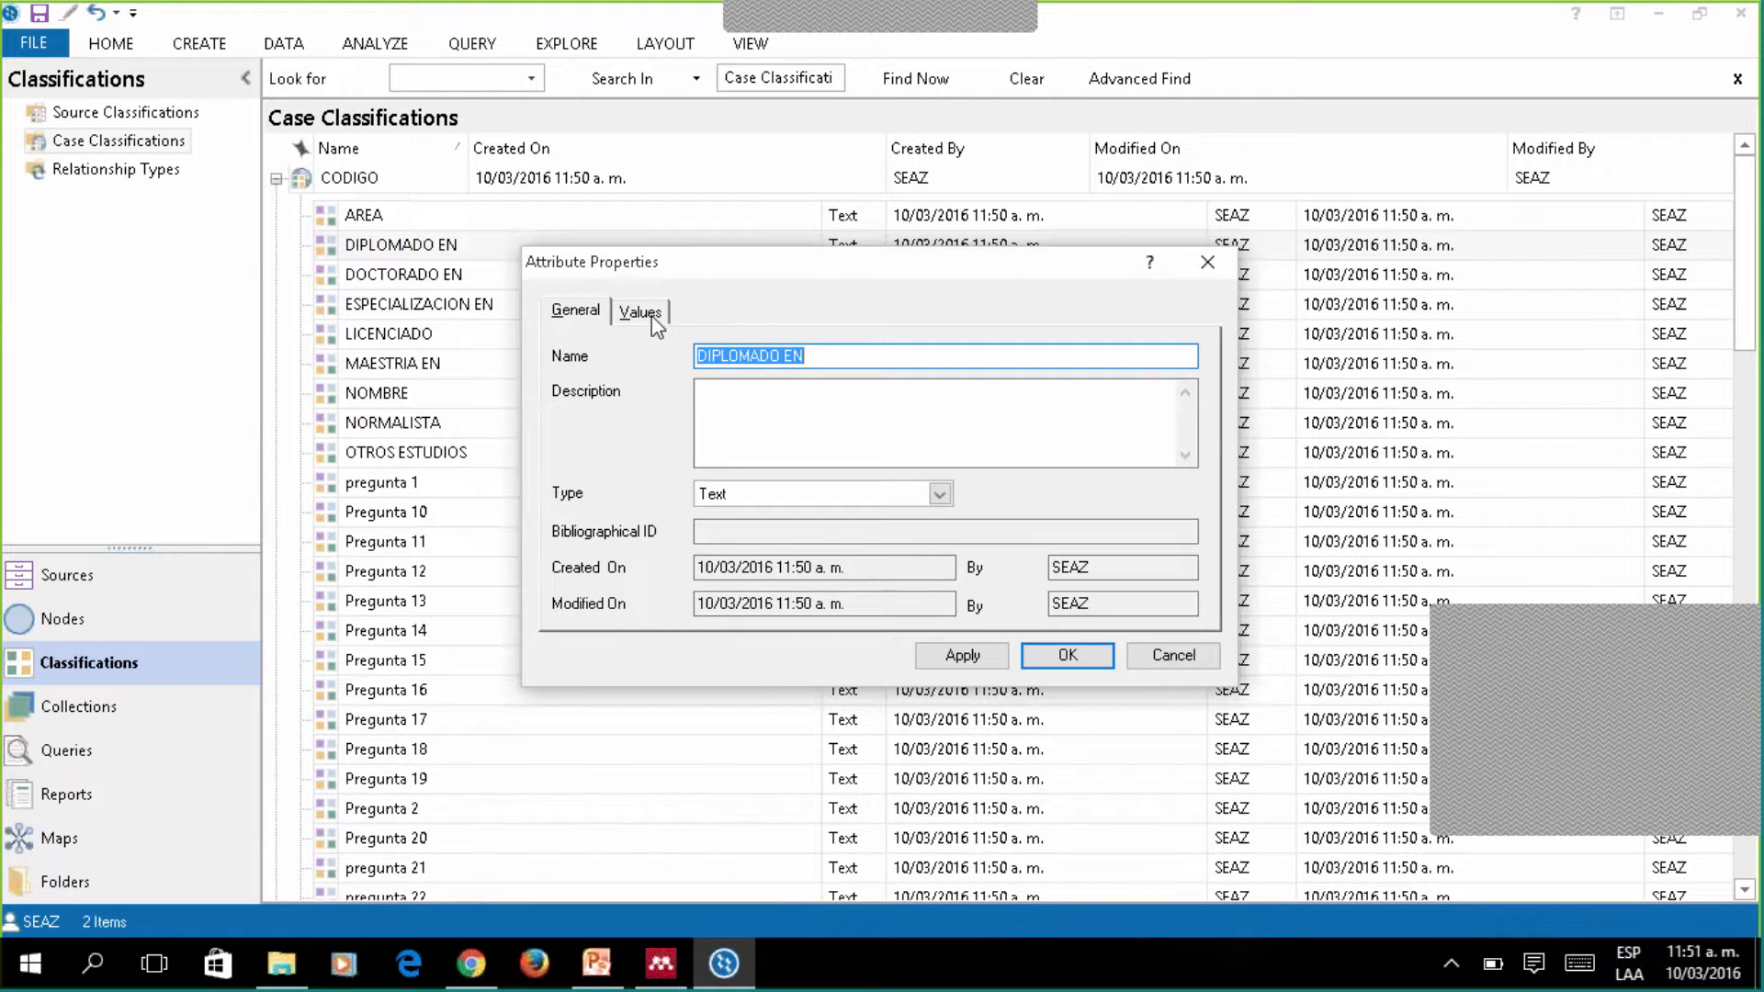
left_click(640, 312)
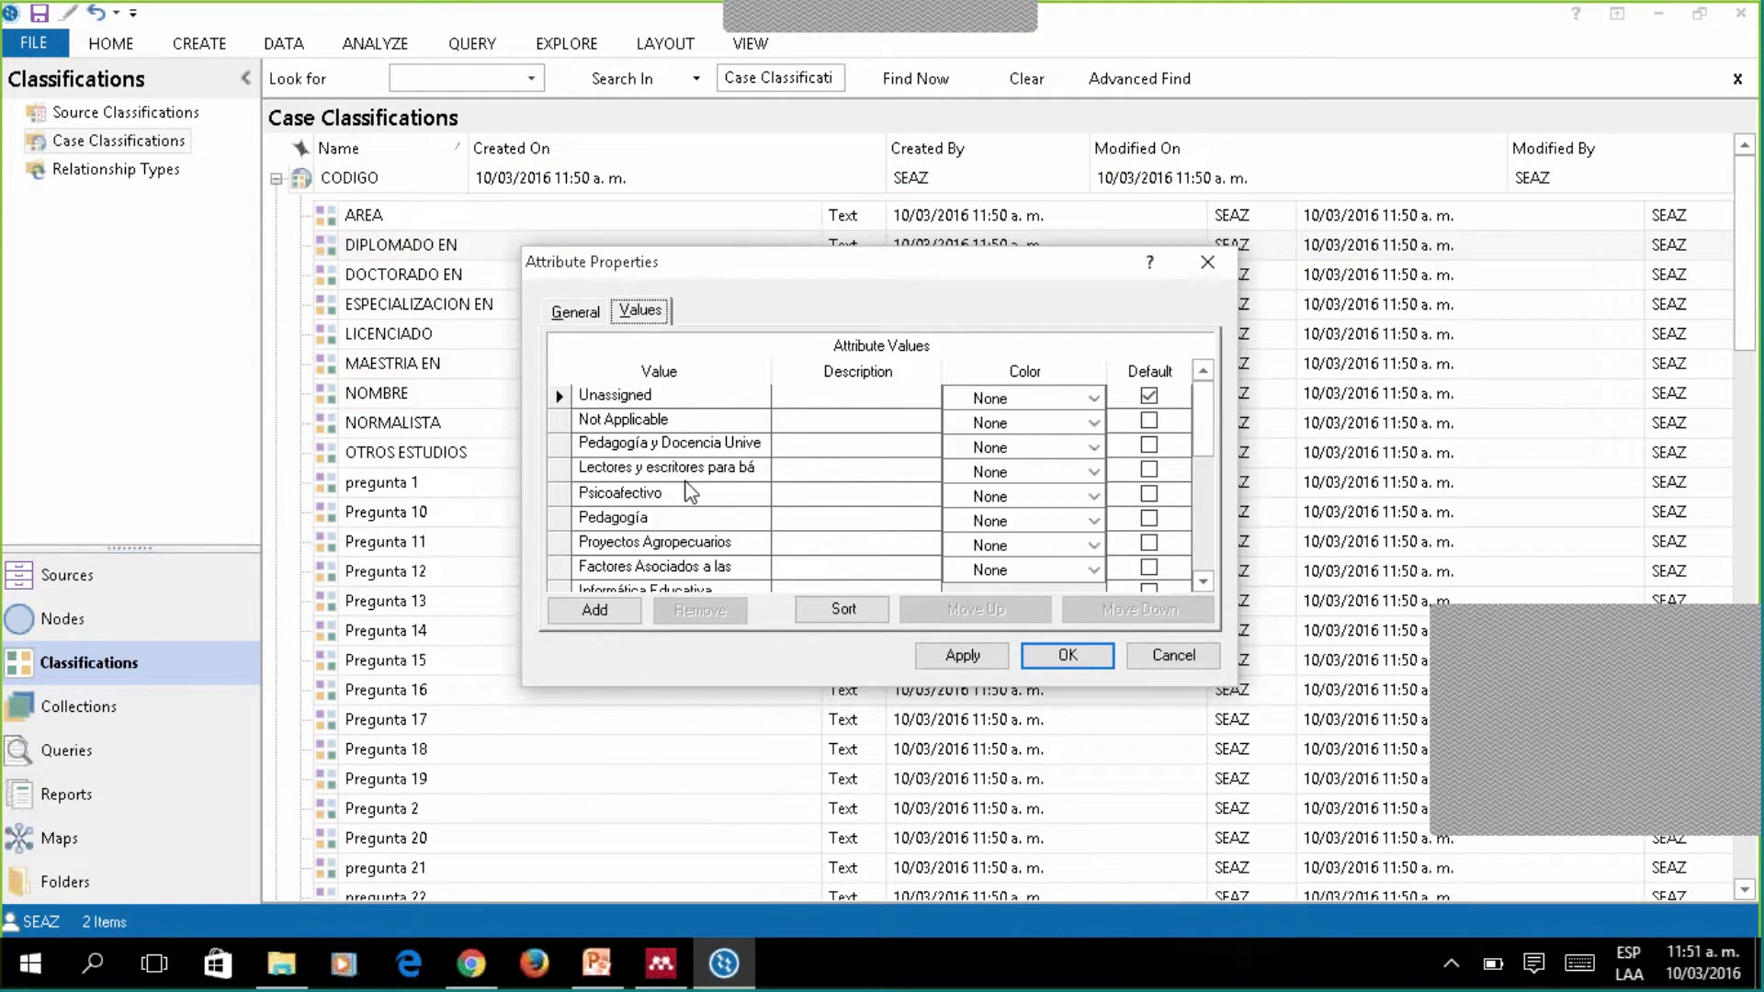
left_click_drag(1197, 426, 1202, 468)
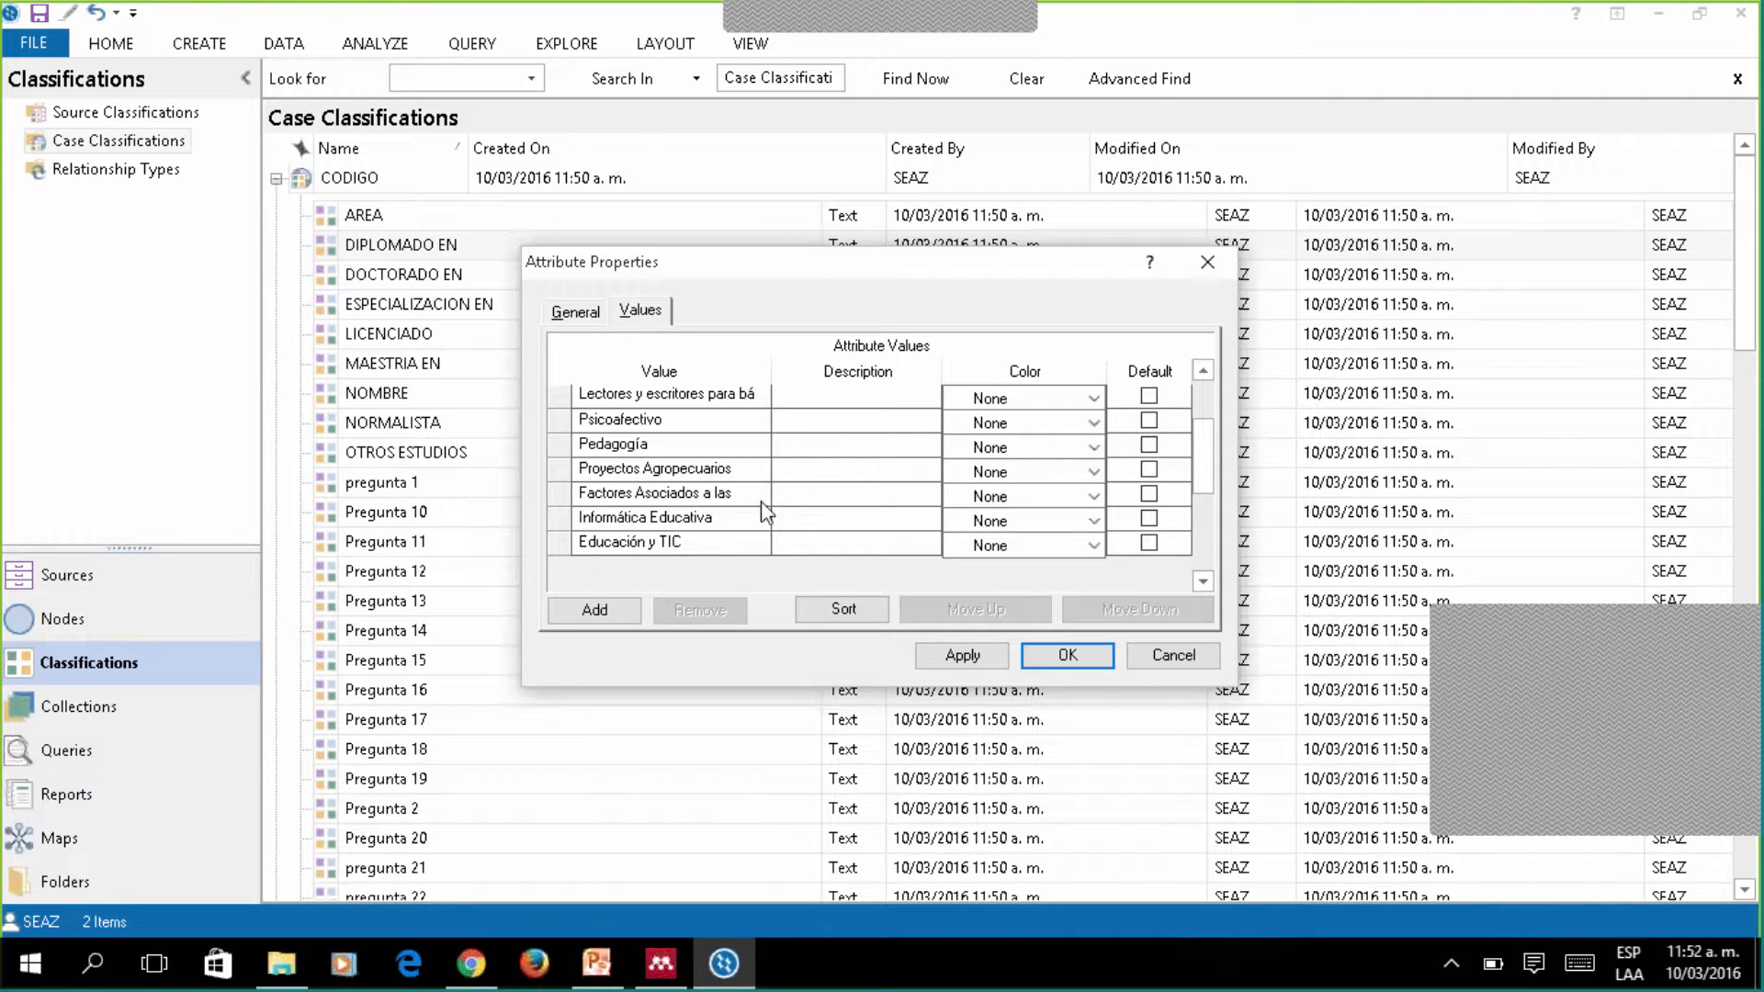
left_click(1206, 263)
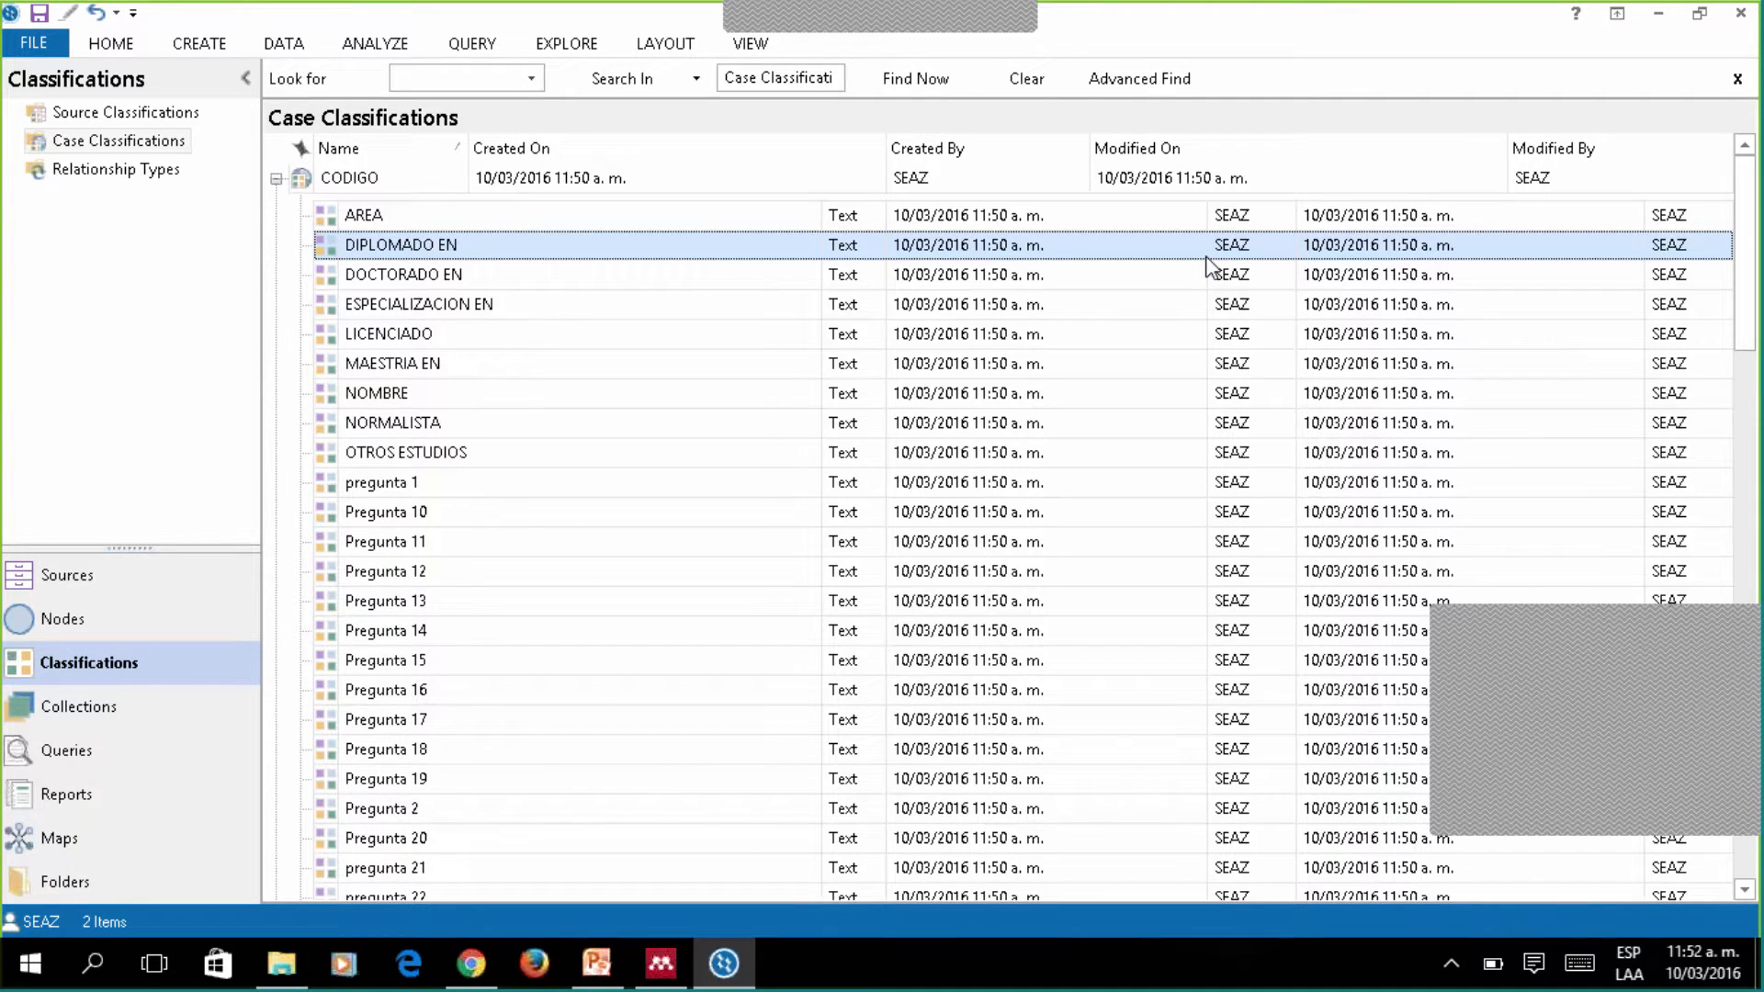
left_click(277, 180)
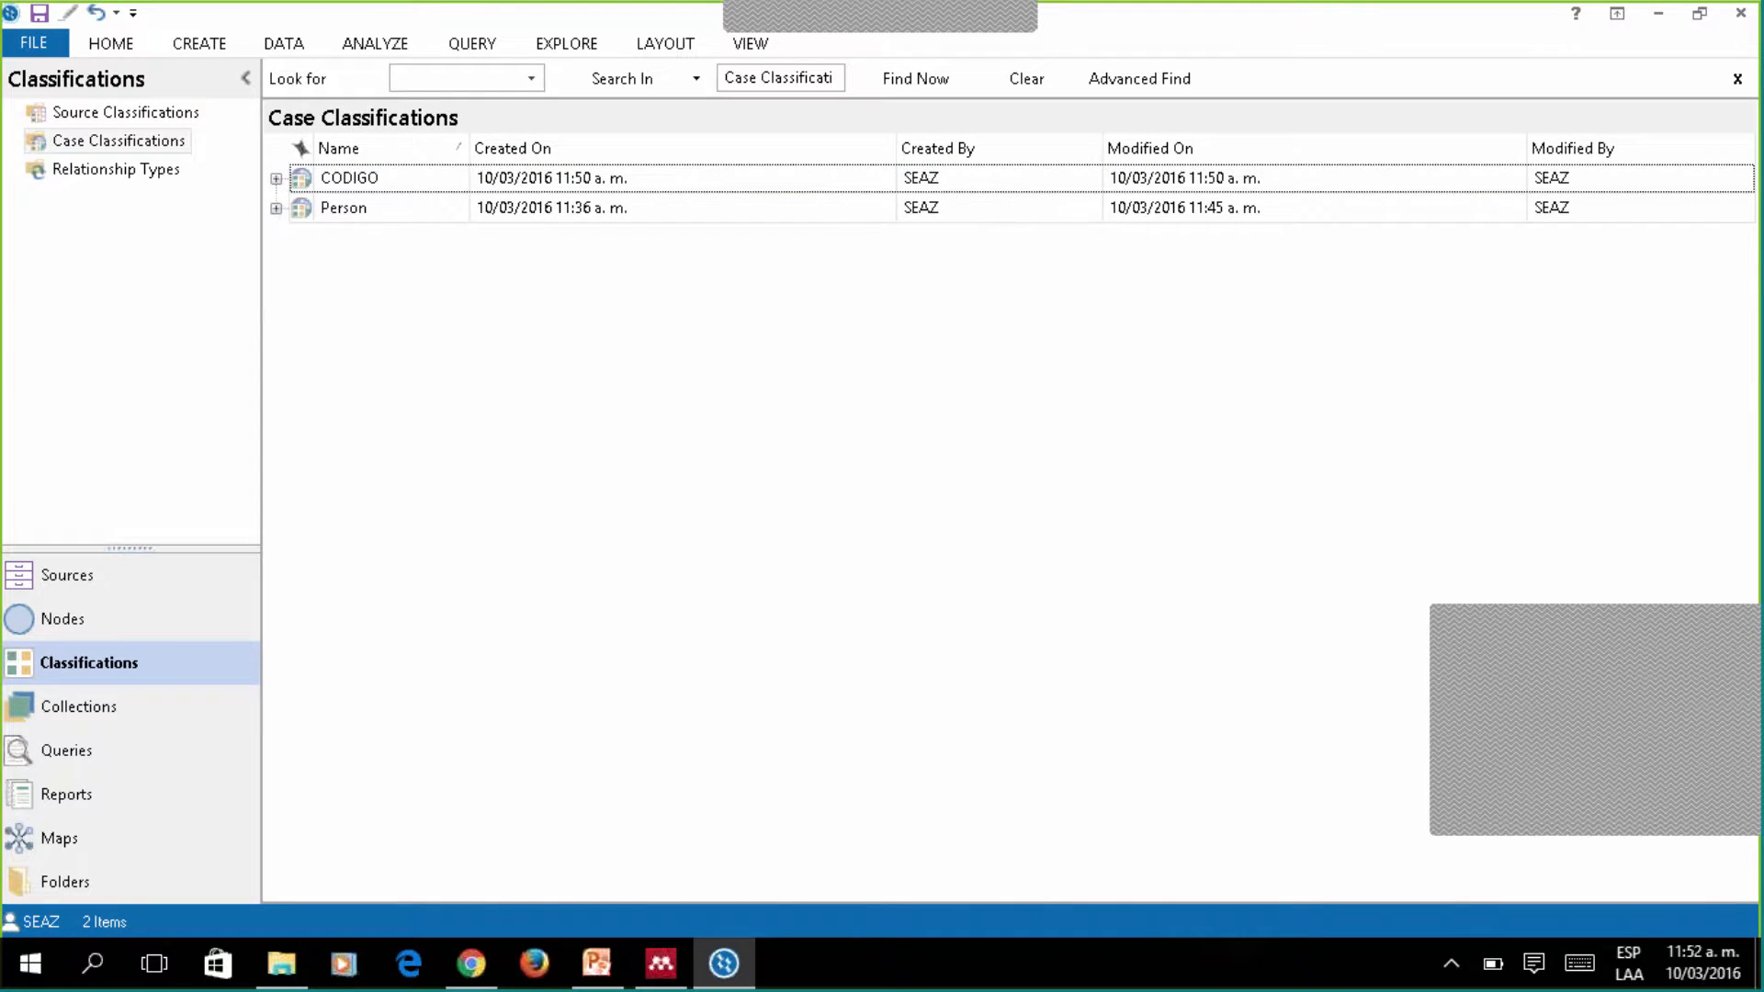
Check the values defined for the Name attribute of the Person classification.
left_click(276, 209)
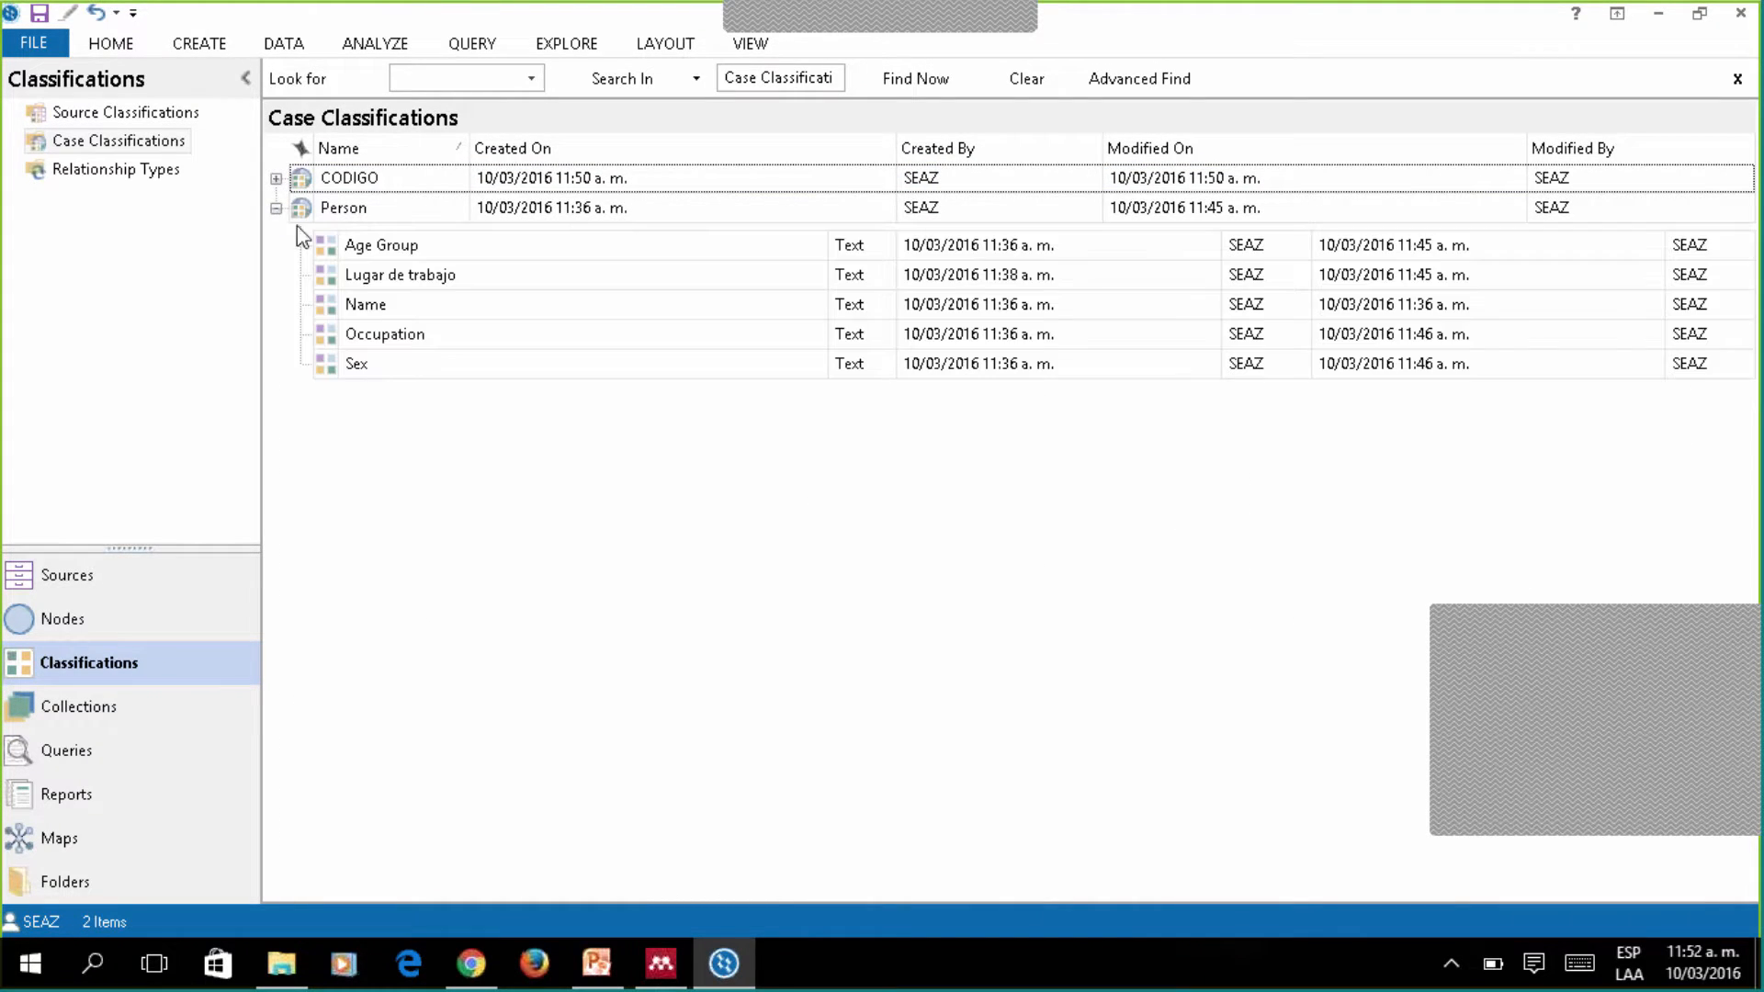
right_click(366, 313)
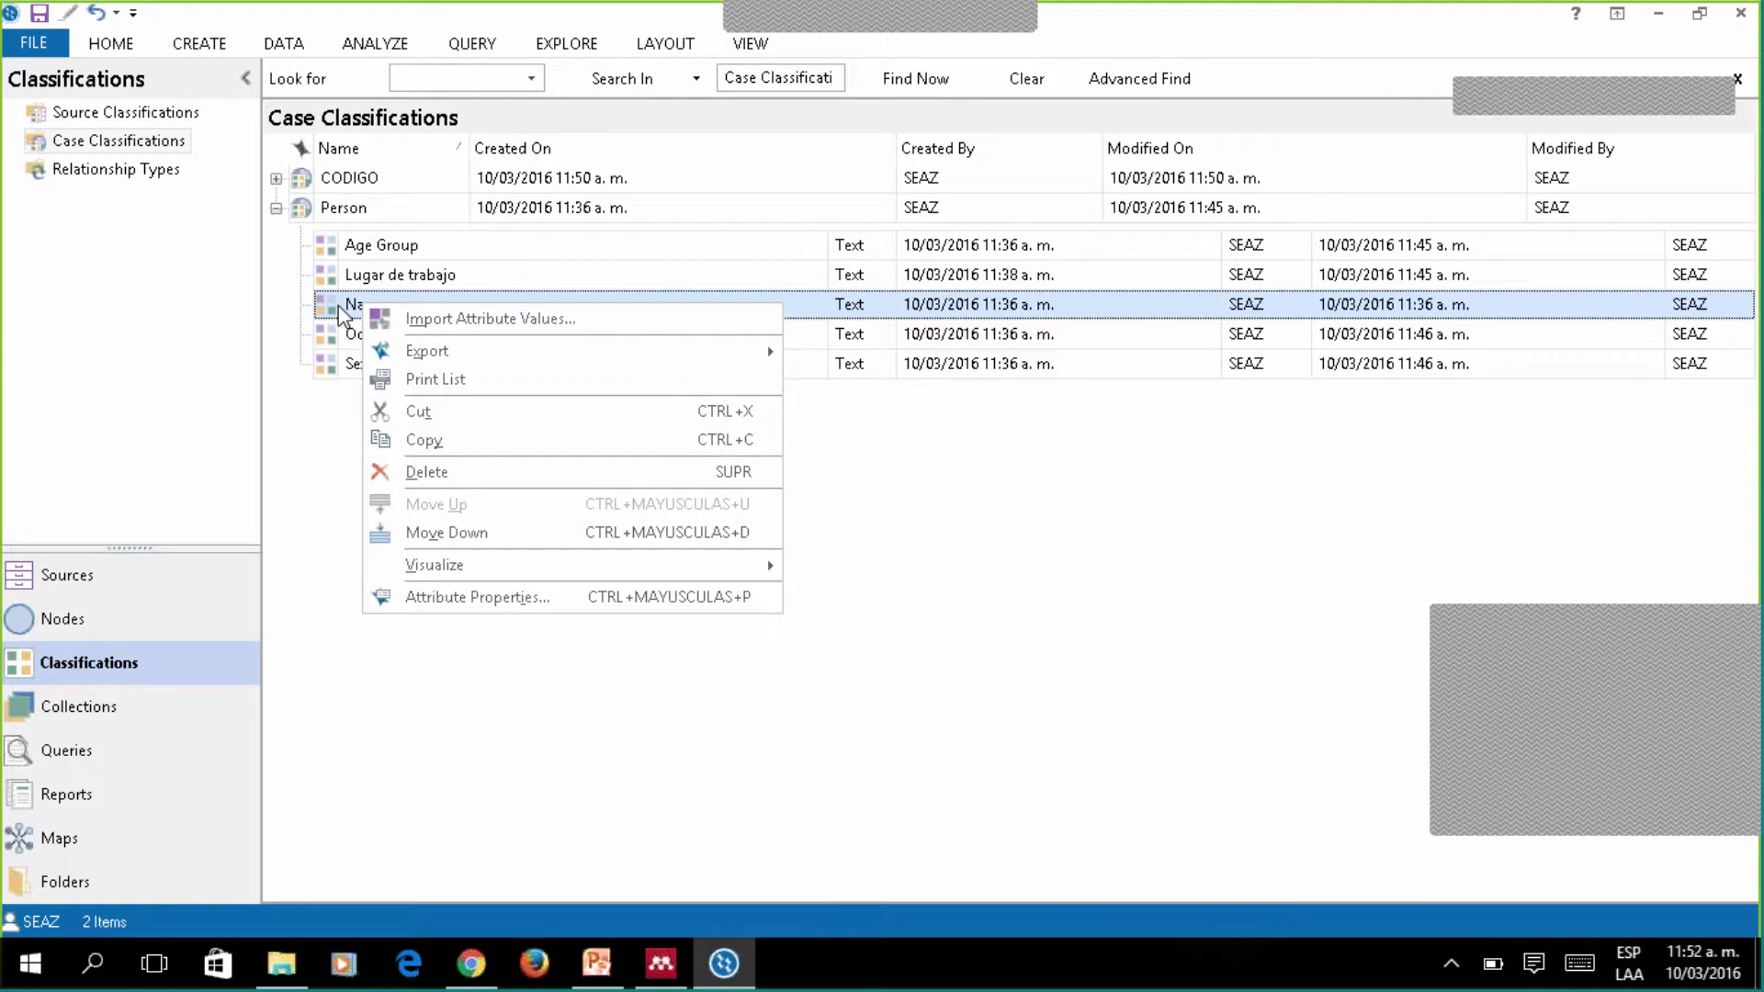
left_click(340, 314)
double_click(340, 314)
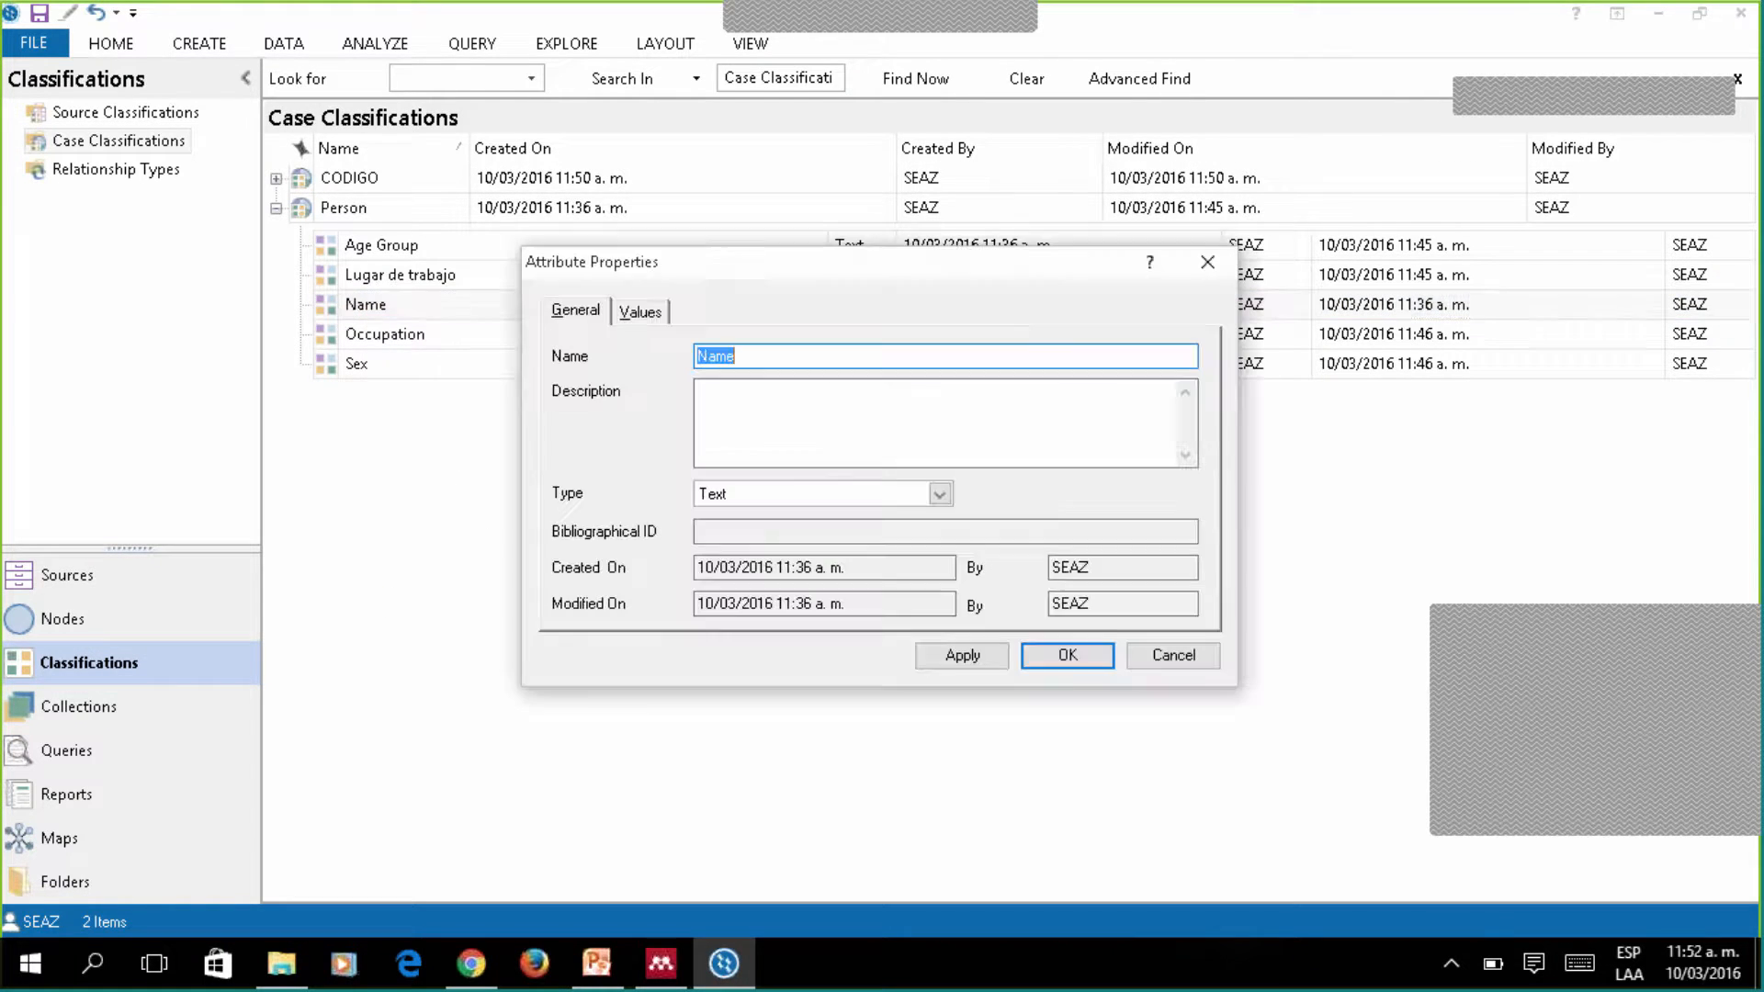
left_click(640, 310)
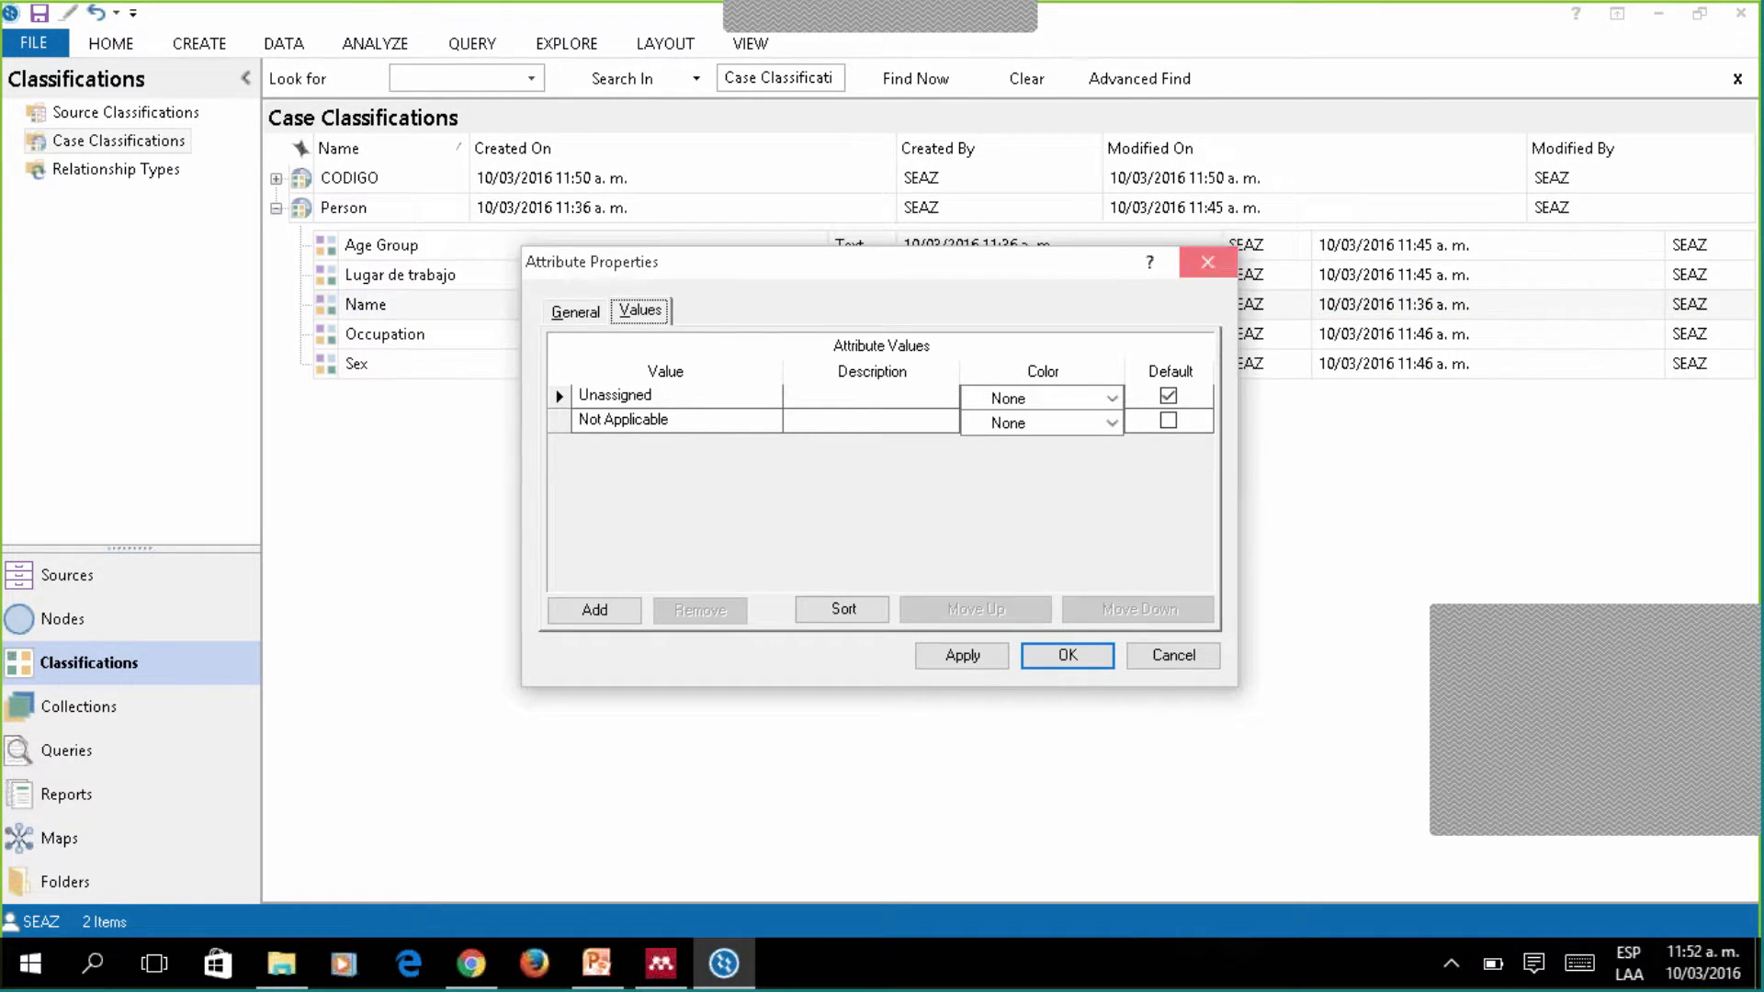
left_click(1207, 263)
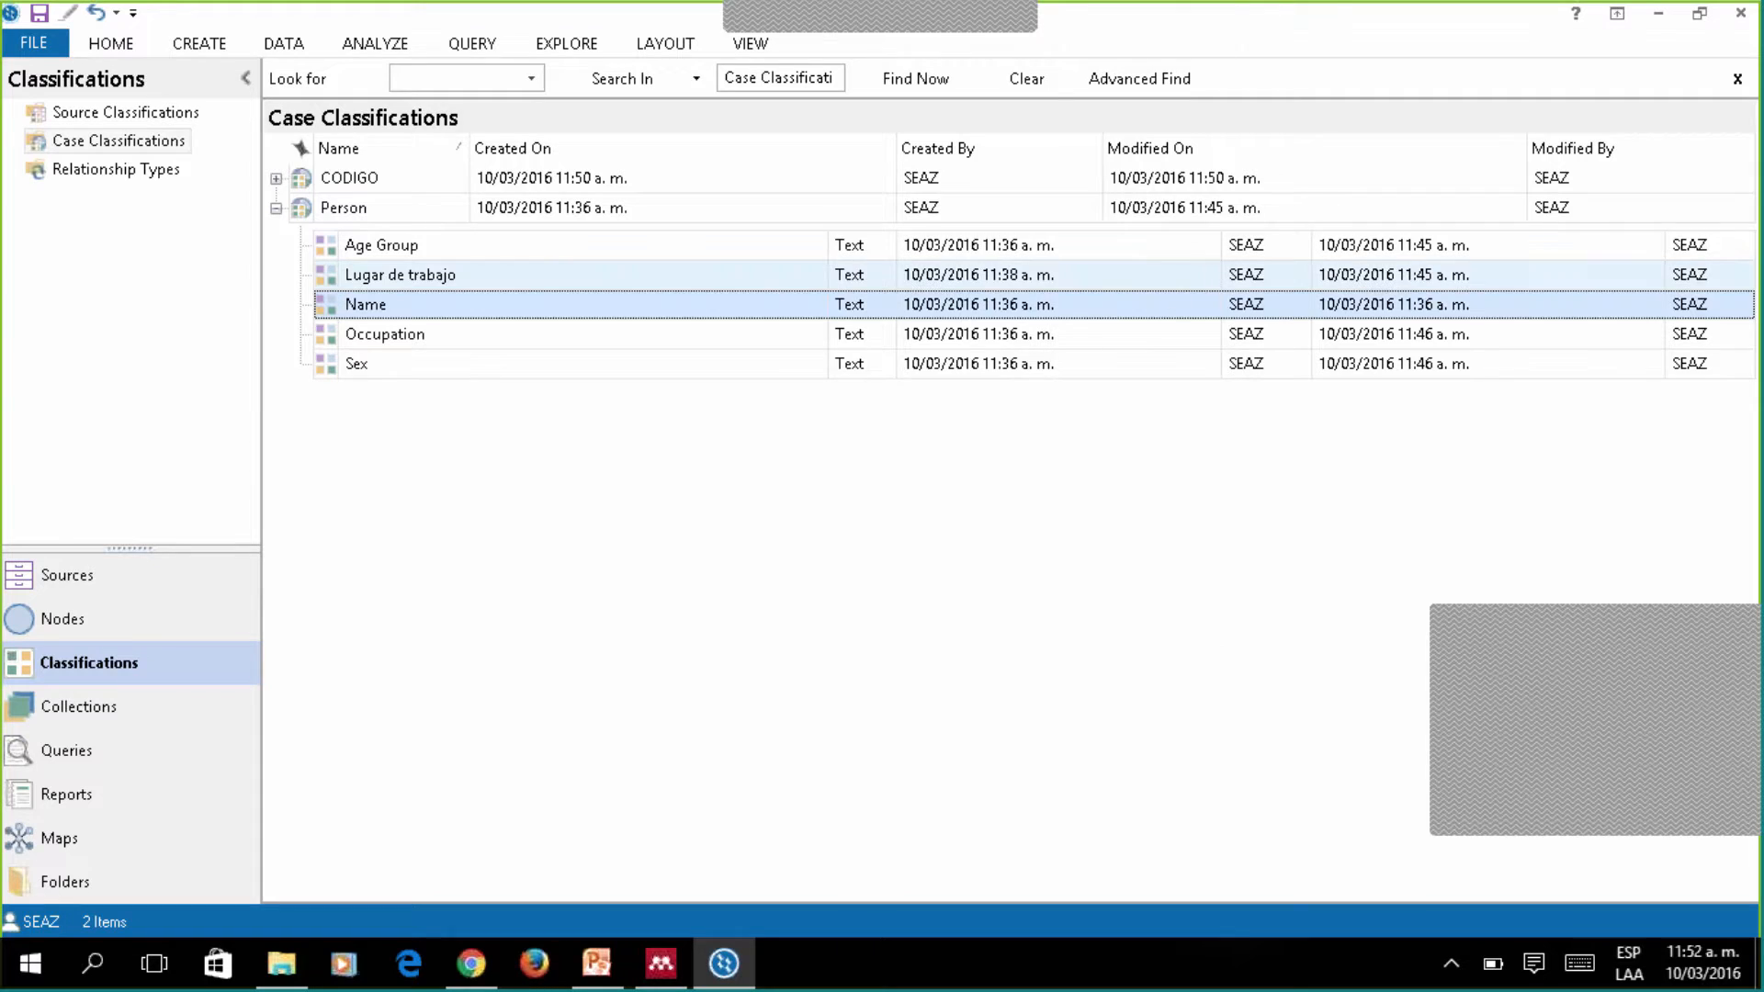
Check the values defined for the Sex attribute of the Person classification.
left_click(394, 340)
right_click(386, 331)
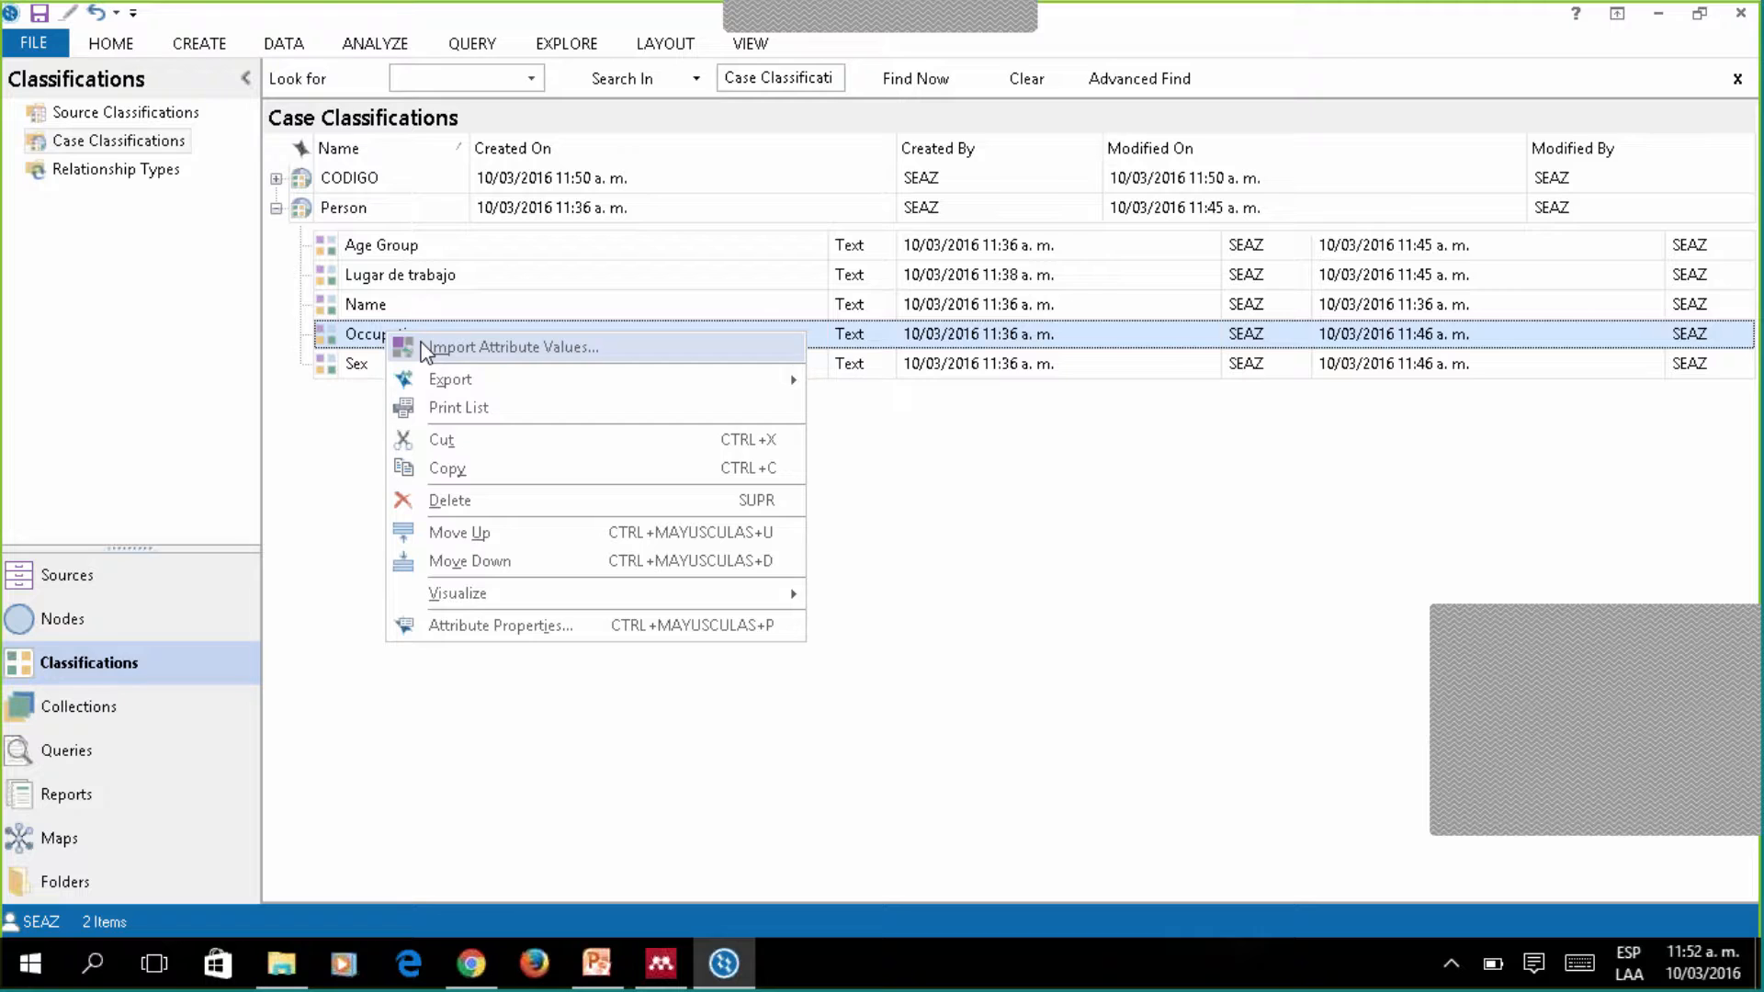
left_click(354, 359)
double_click(354, 358)
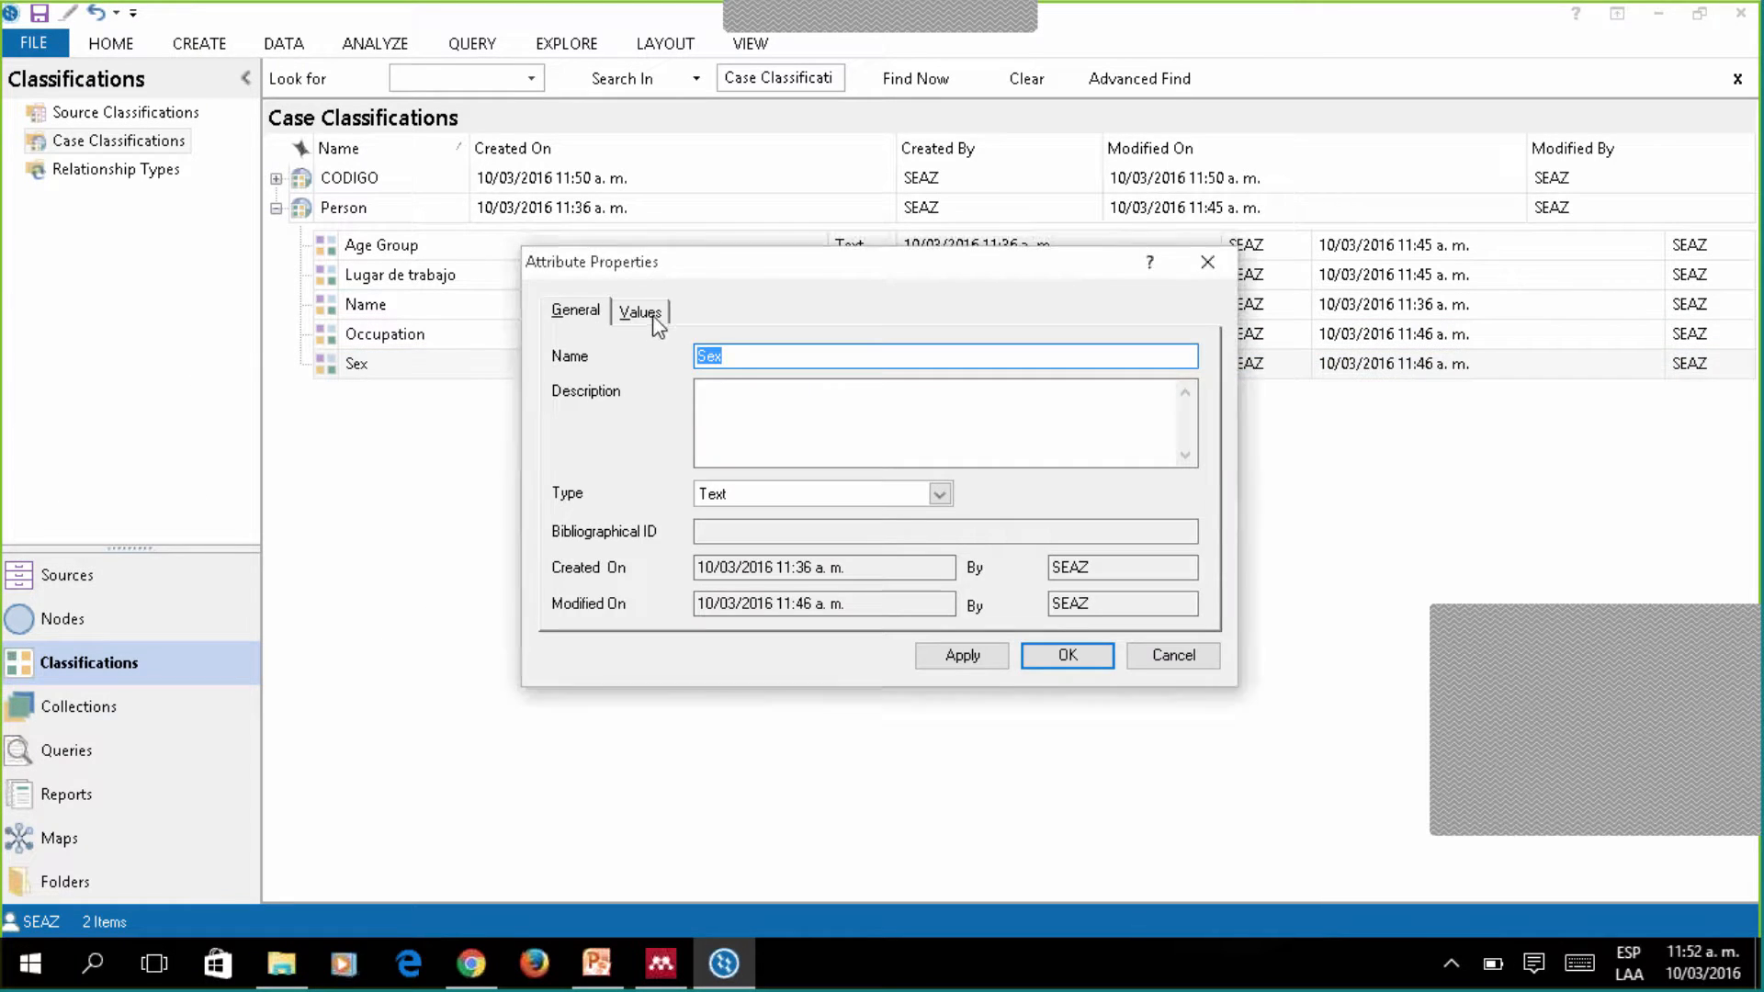
left_click(654, 317)
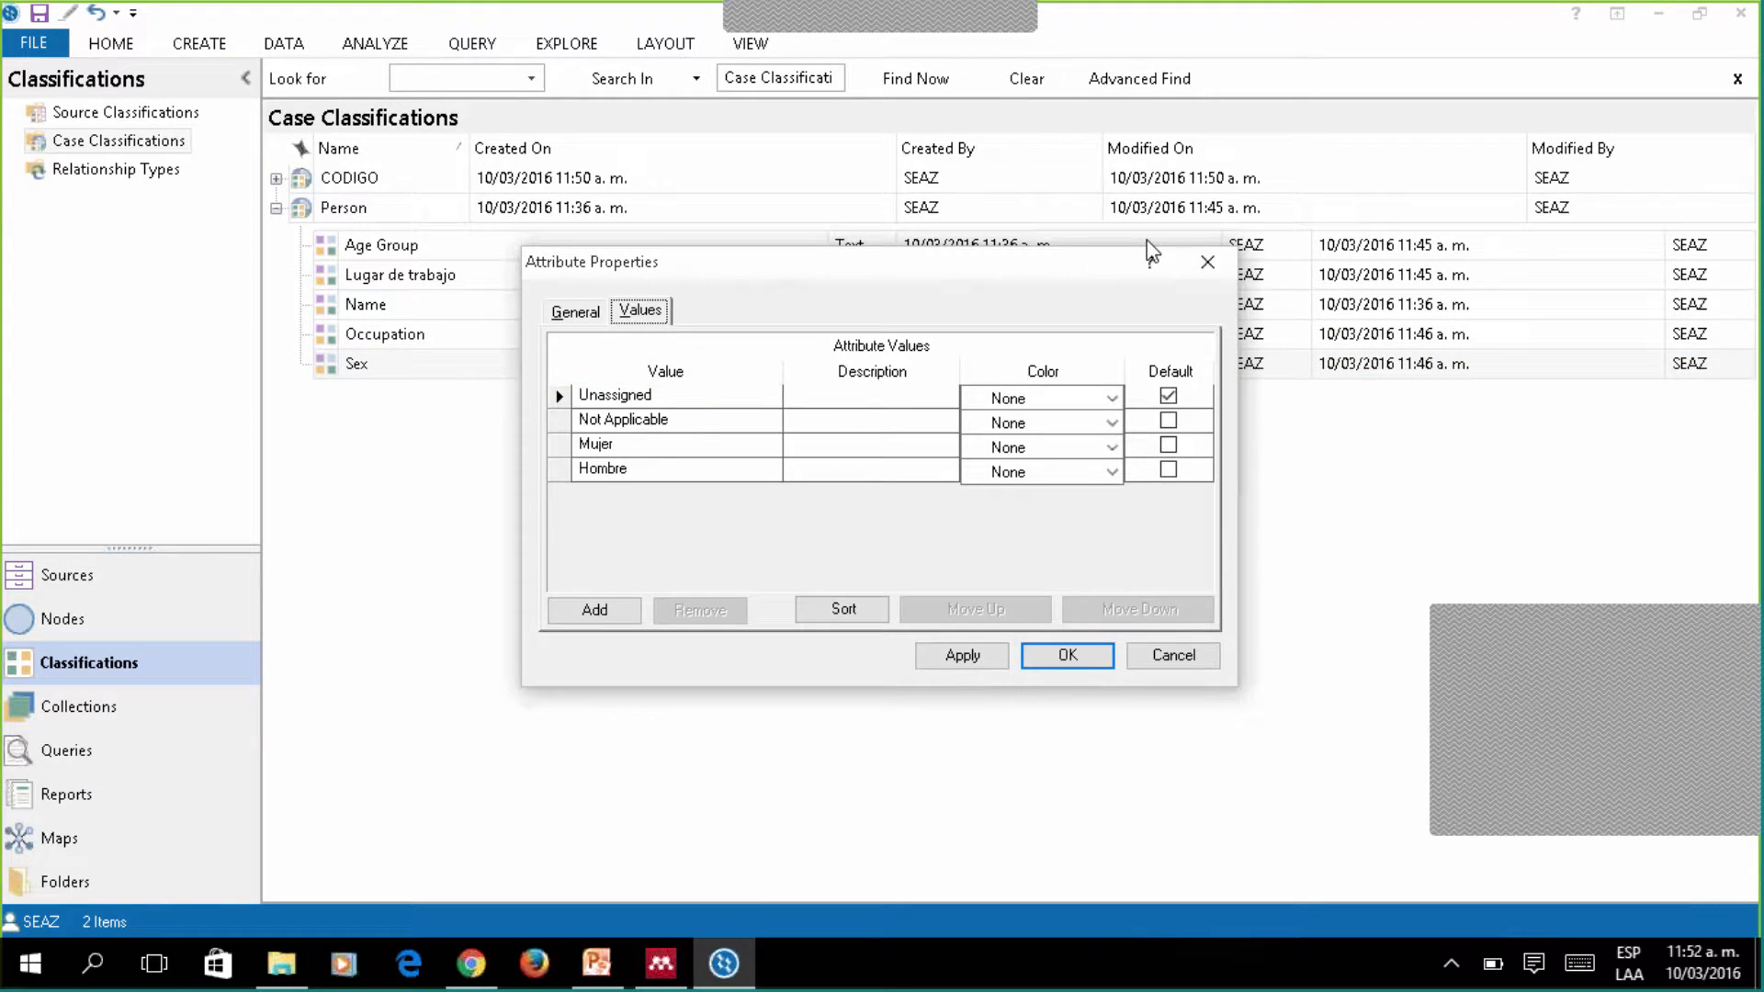
left_click(1206, 267)
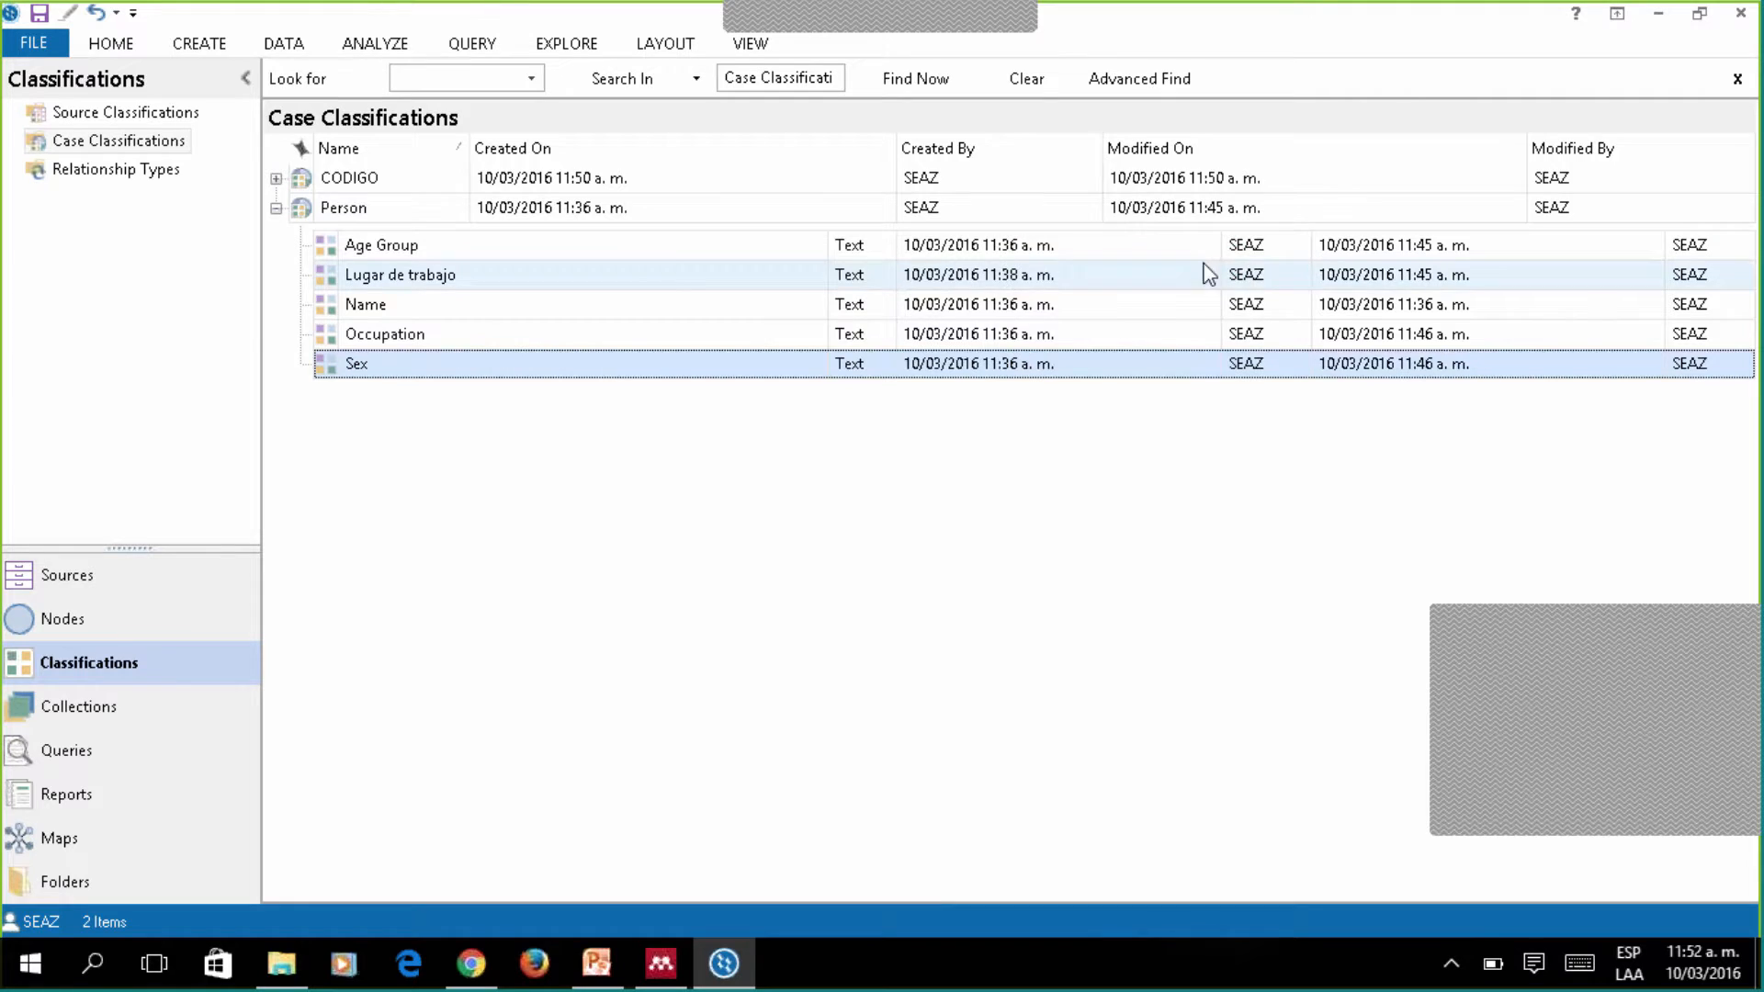
left_click(276, 208)
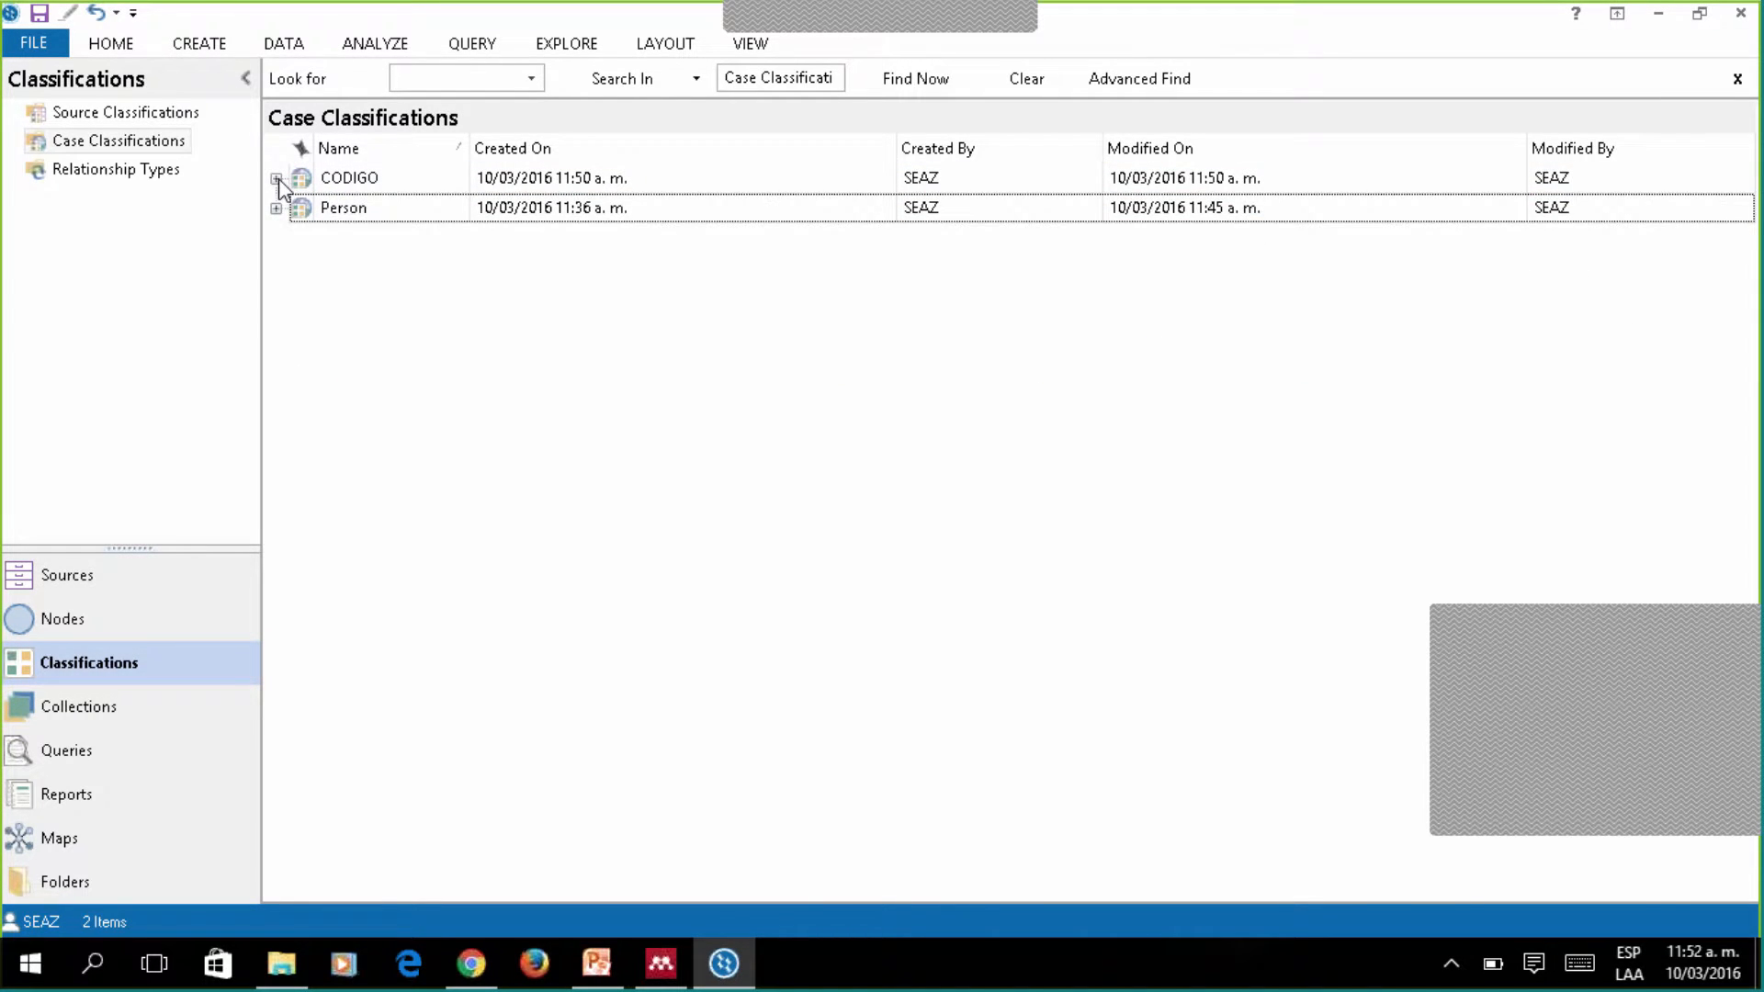
View a chart of nodes by attribute value for the LICENCIADO attribute of CODIGO in a widened detail area, and close it.
left_click(277, 178)
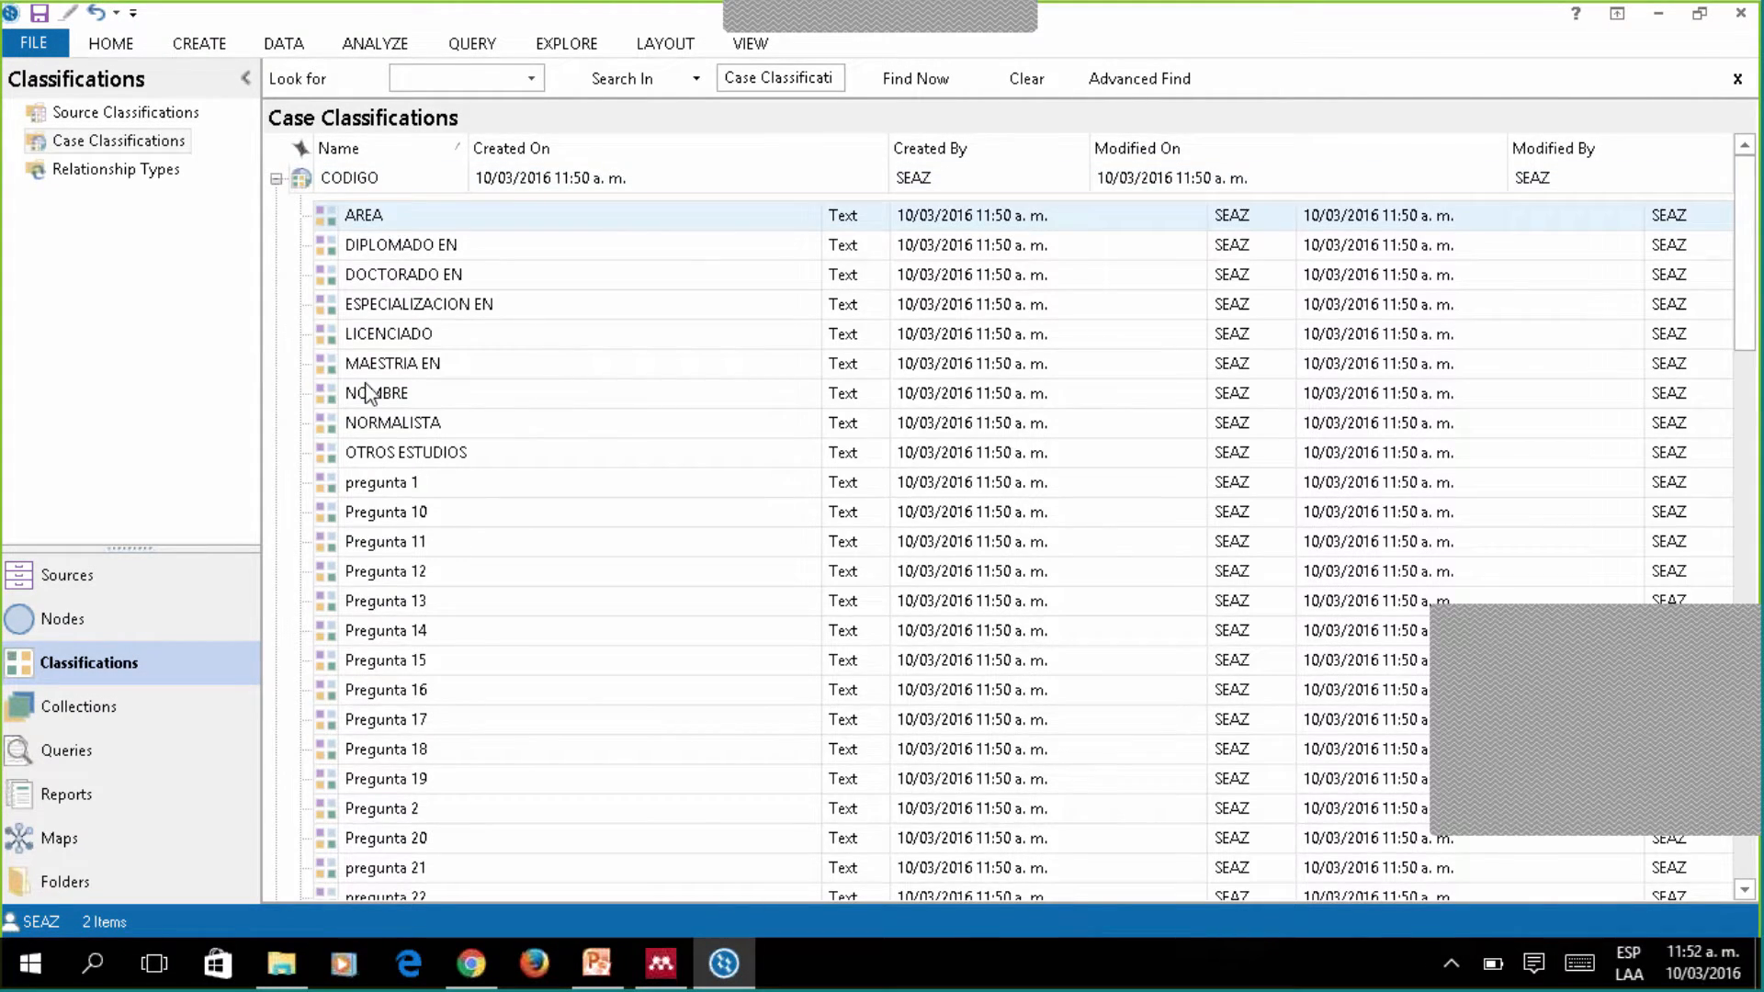
left_click(276, 179)
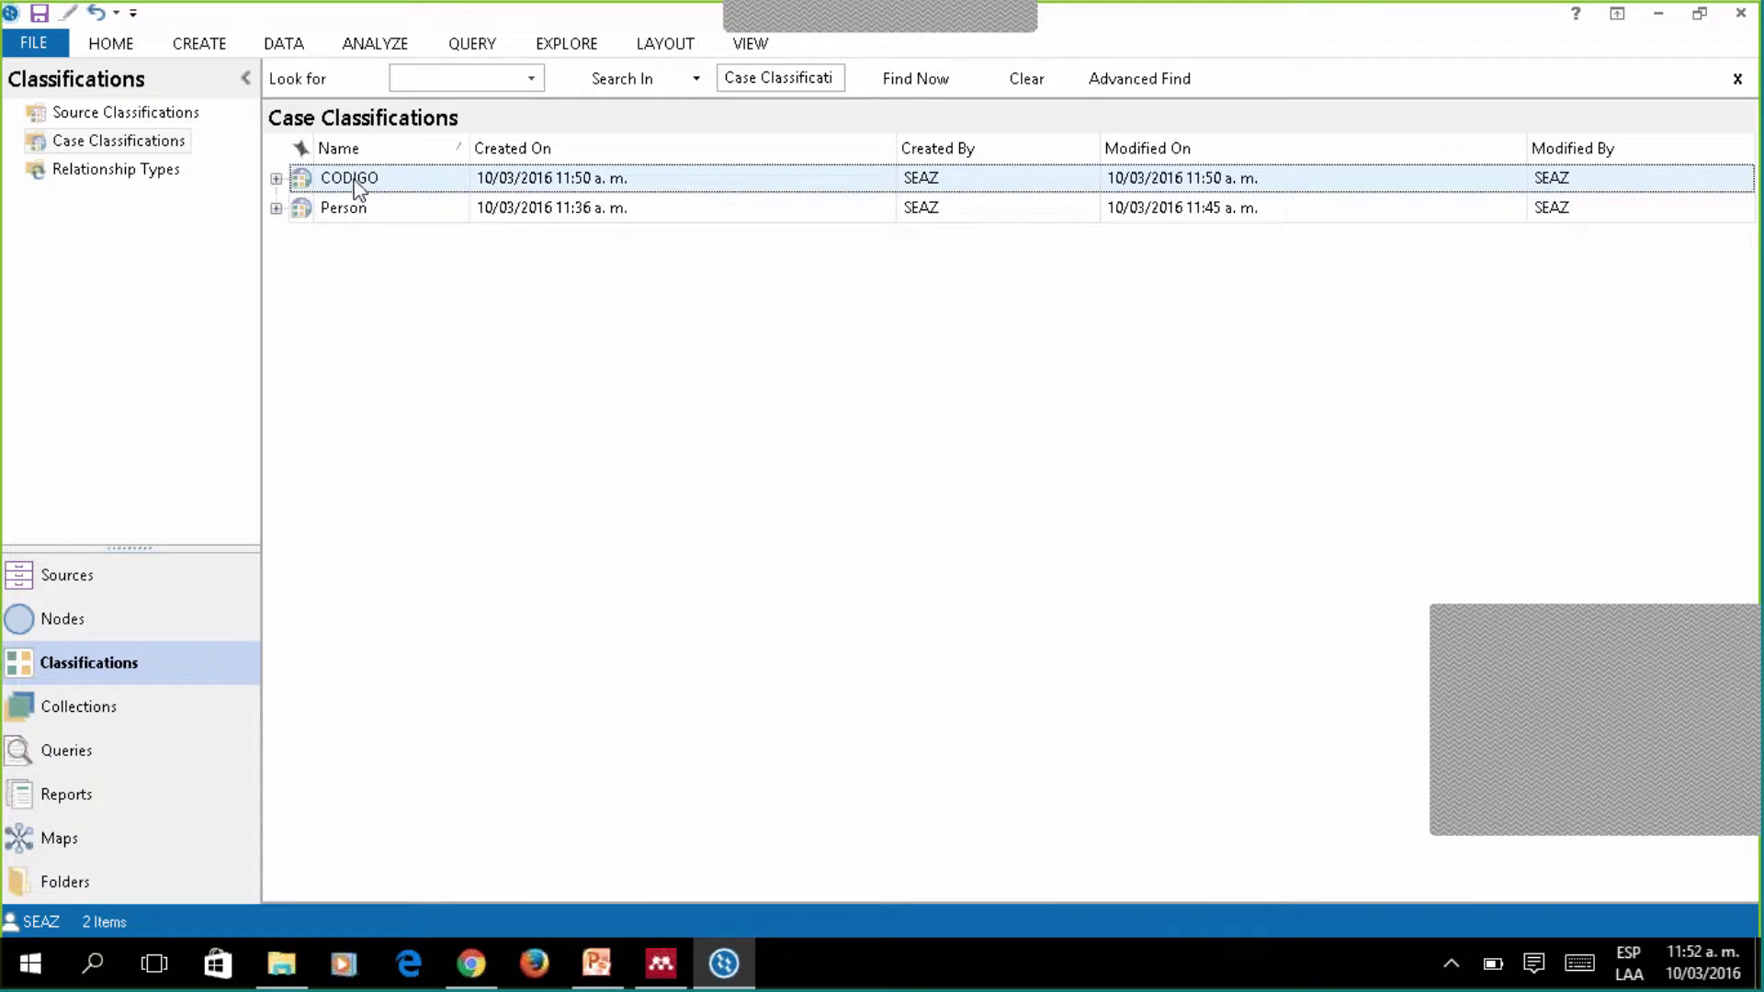
left_click(277, 180)
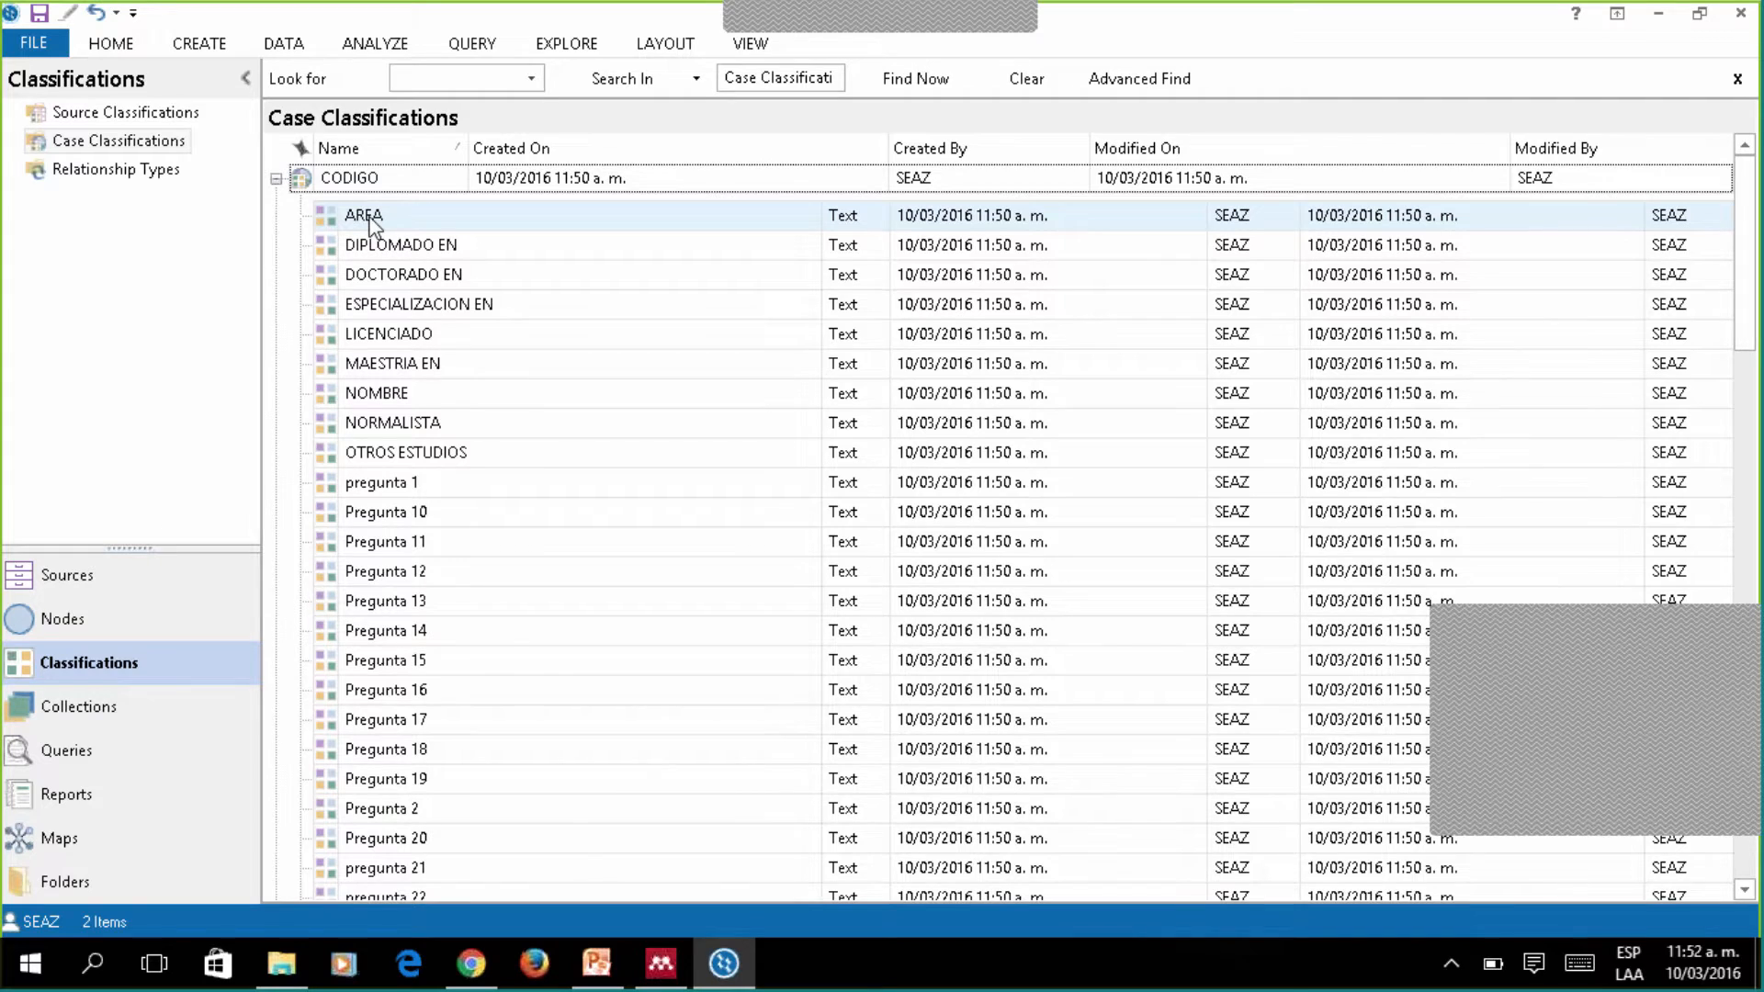
right_click(402, 339)
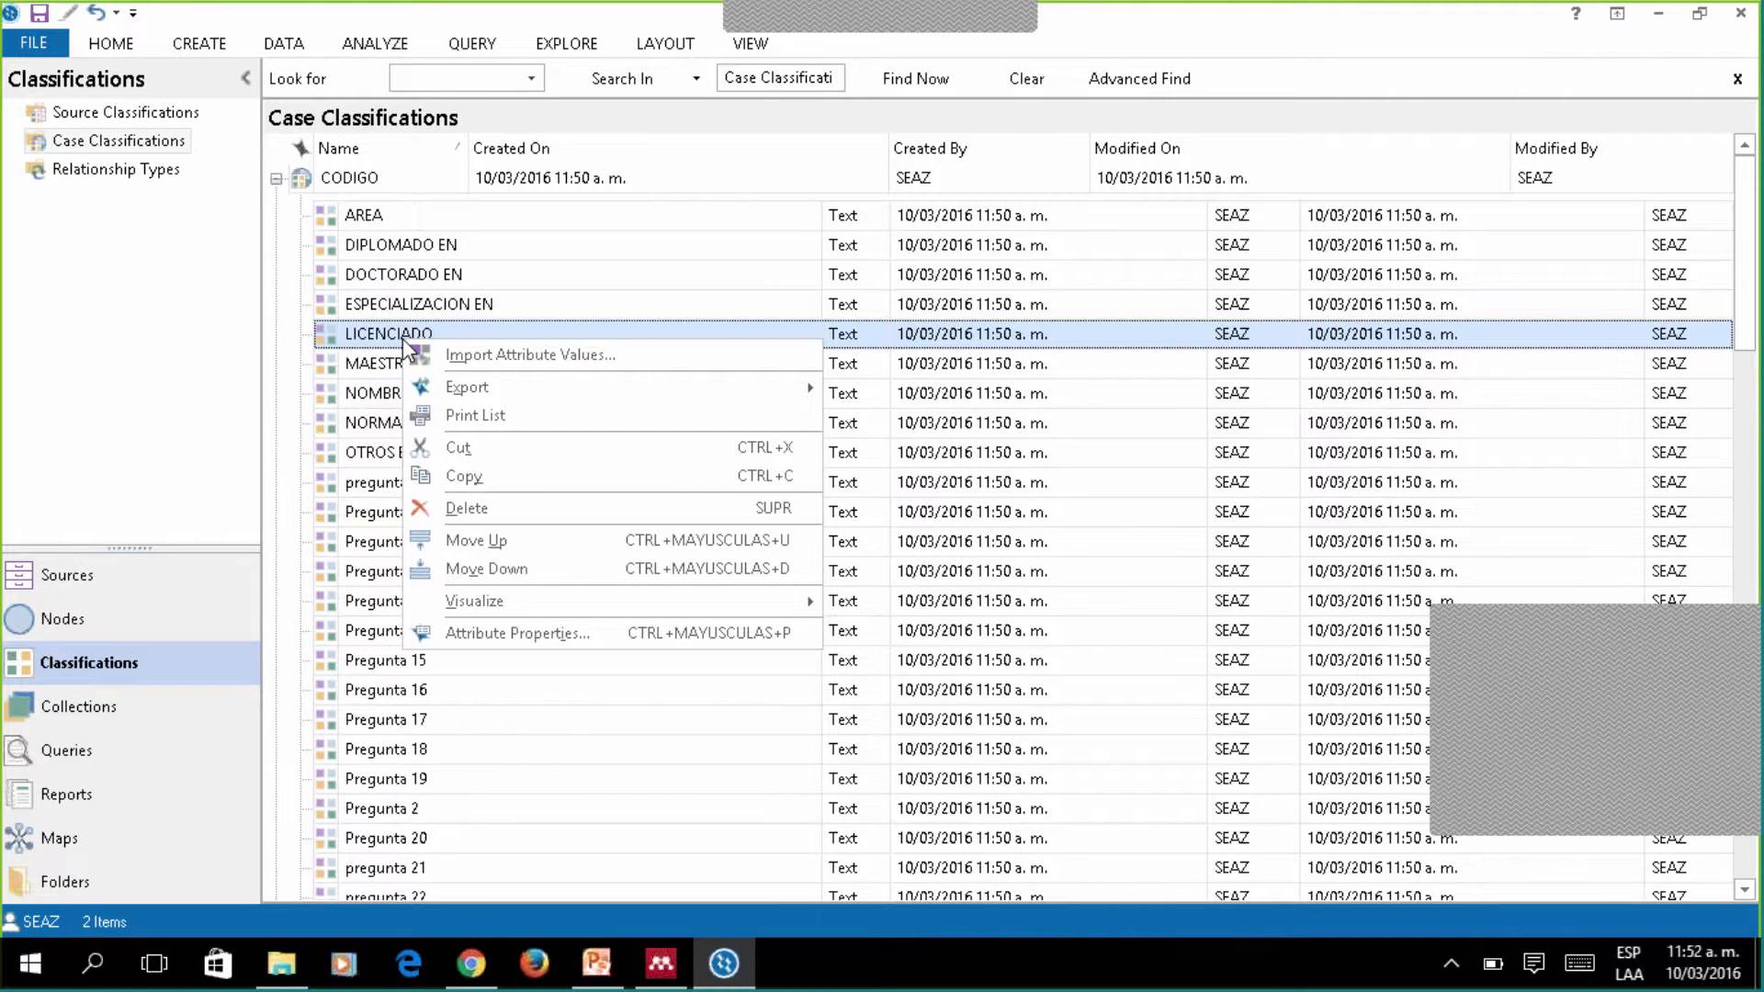
mouse_move(607, 602)
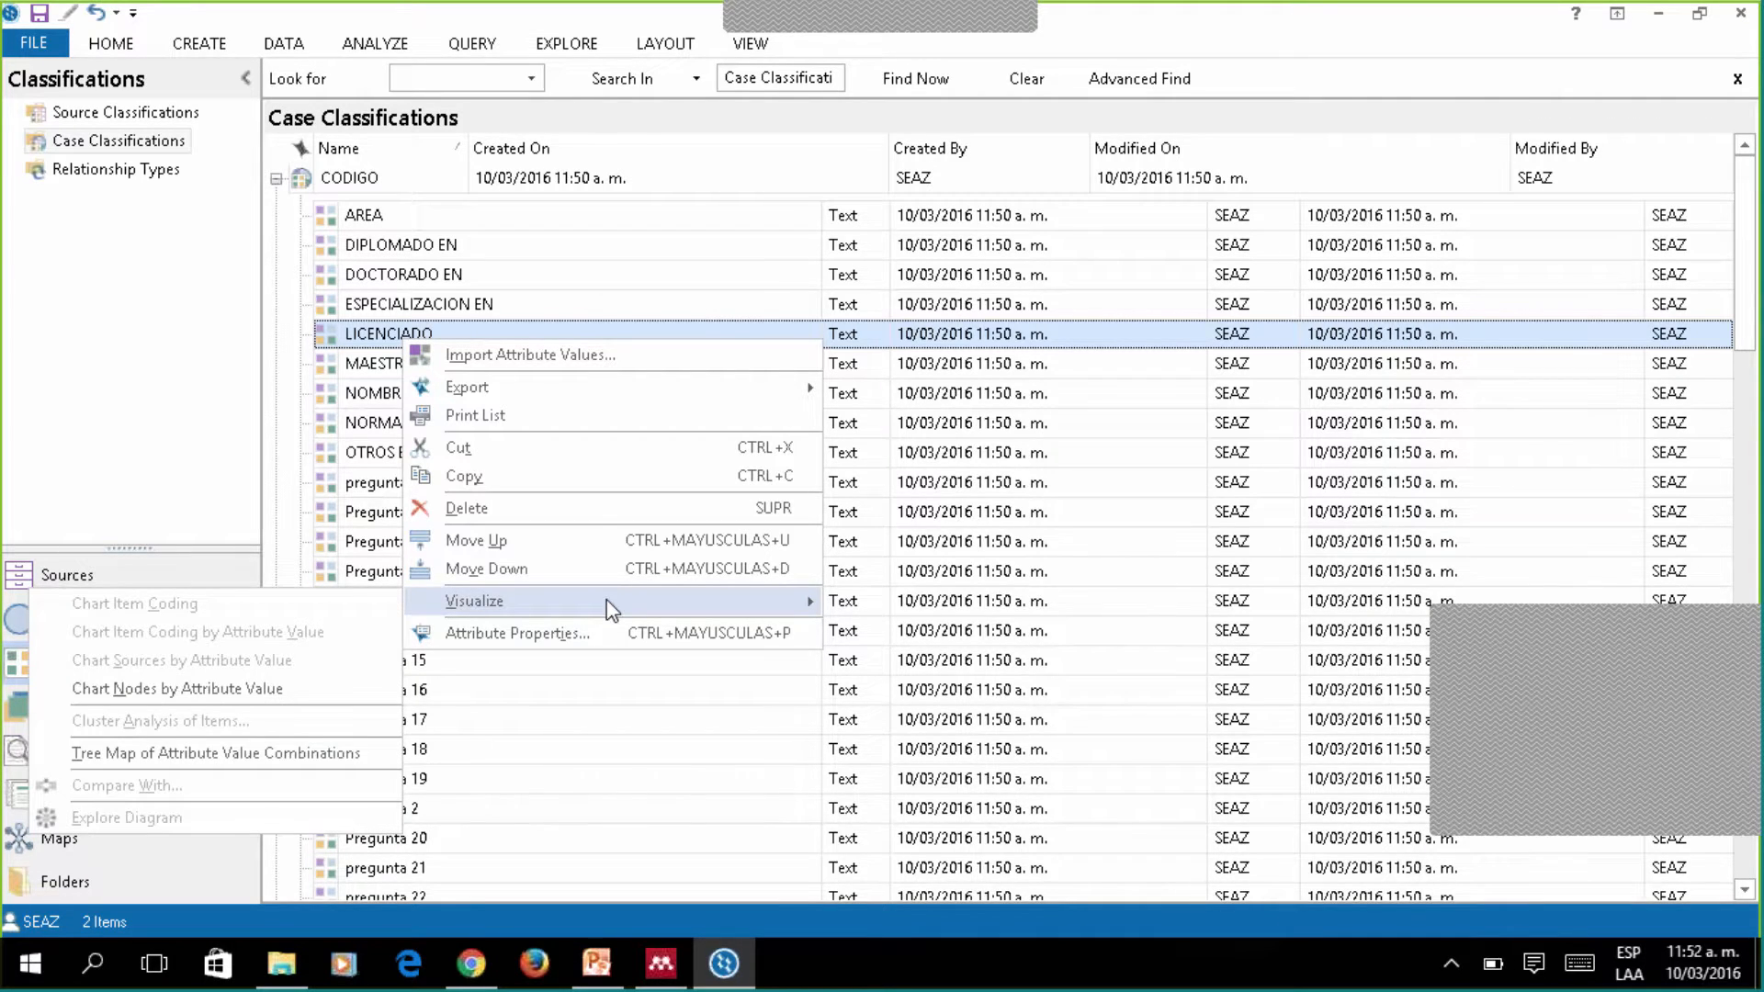
right_click(384, 338)
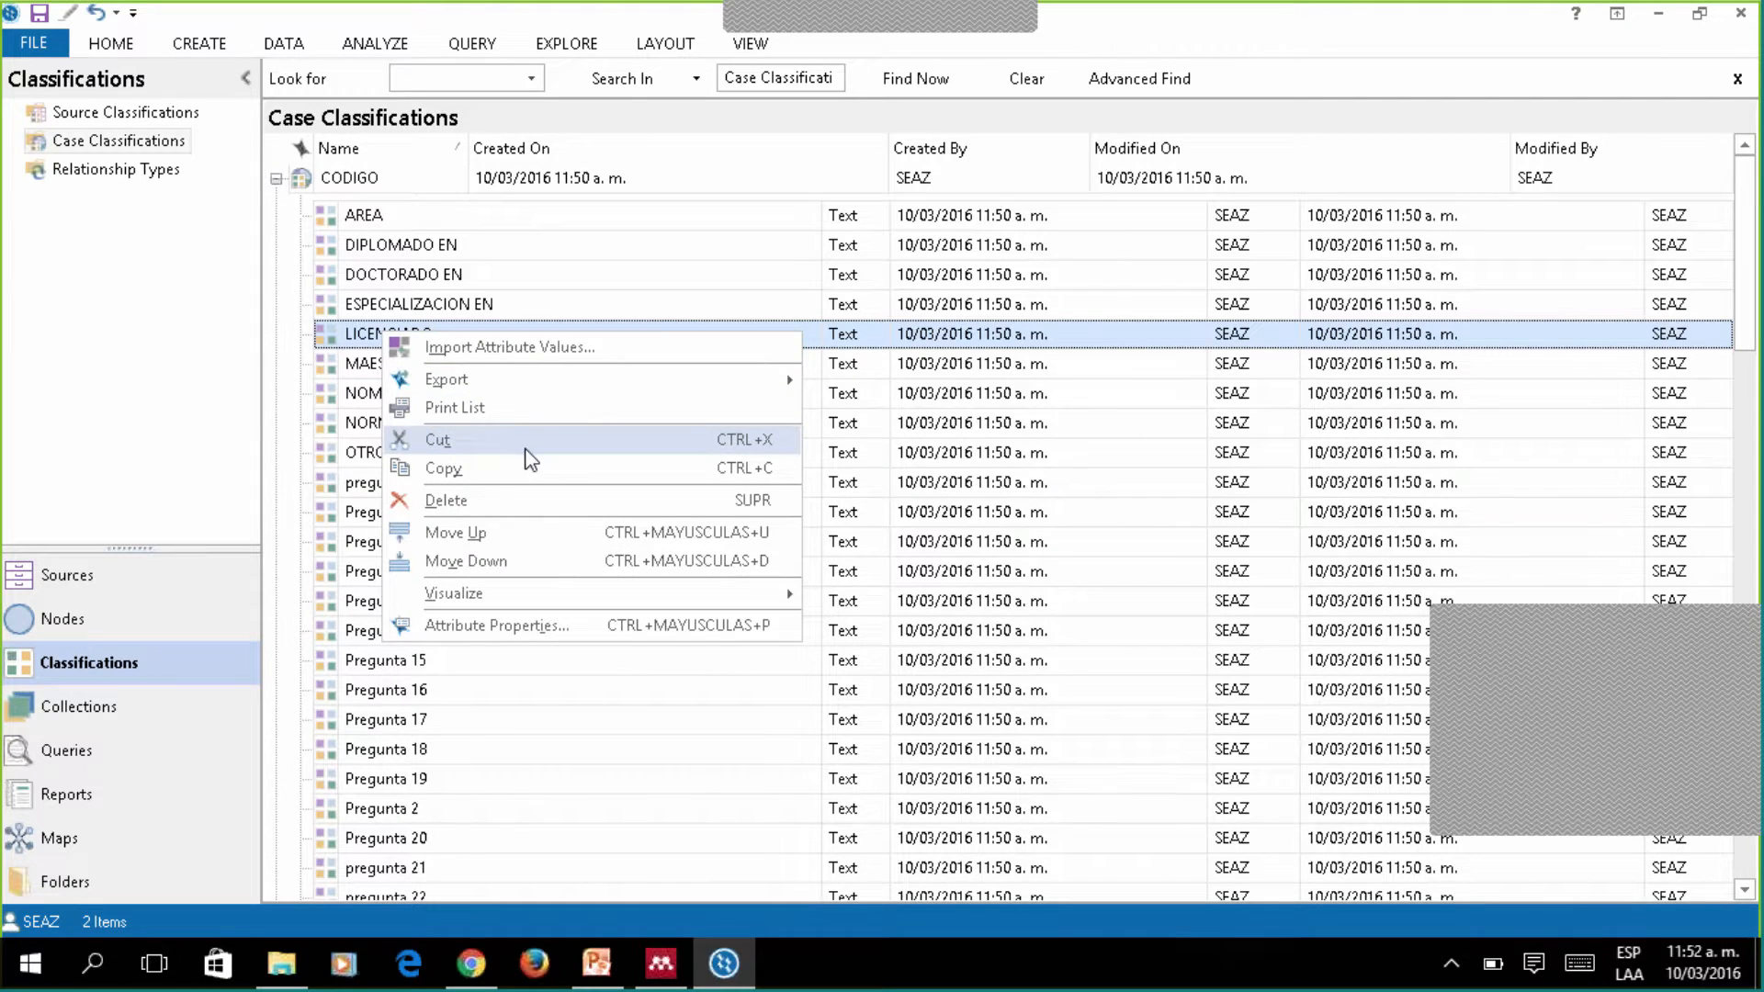
mouse_move(505, 593)
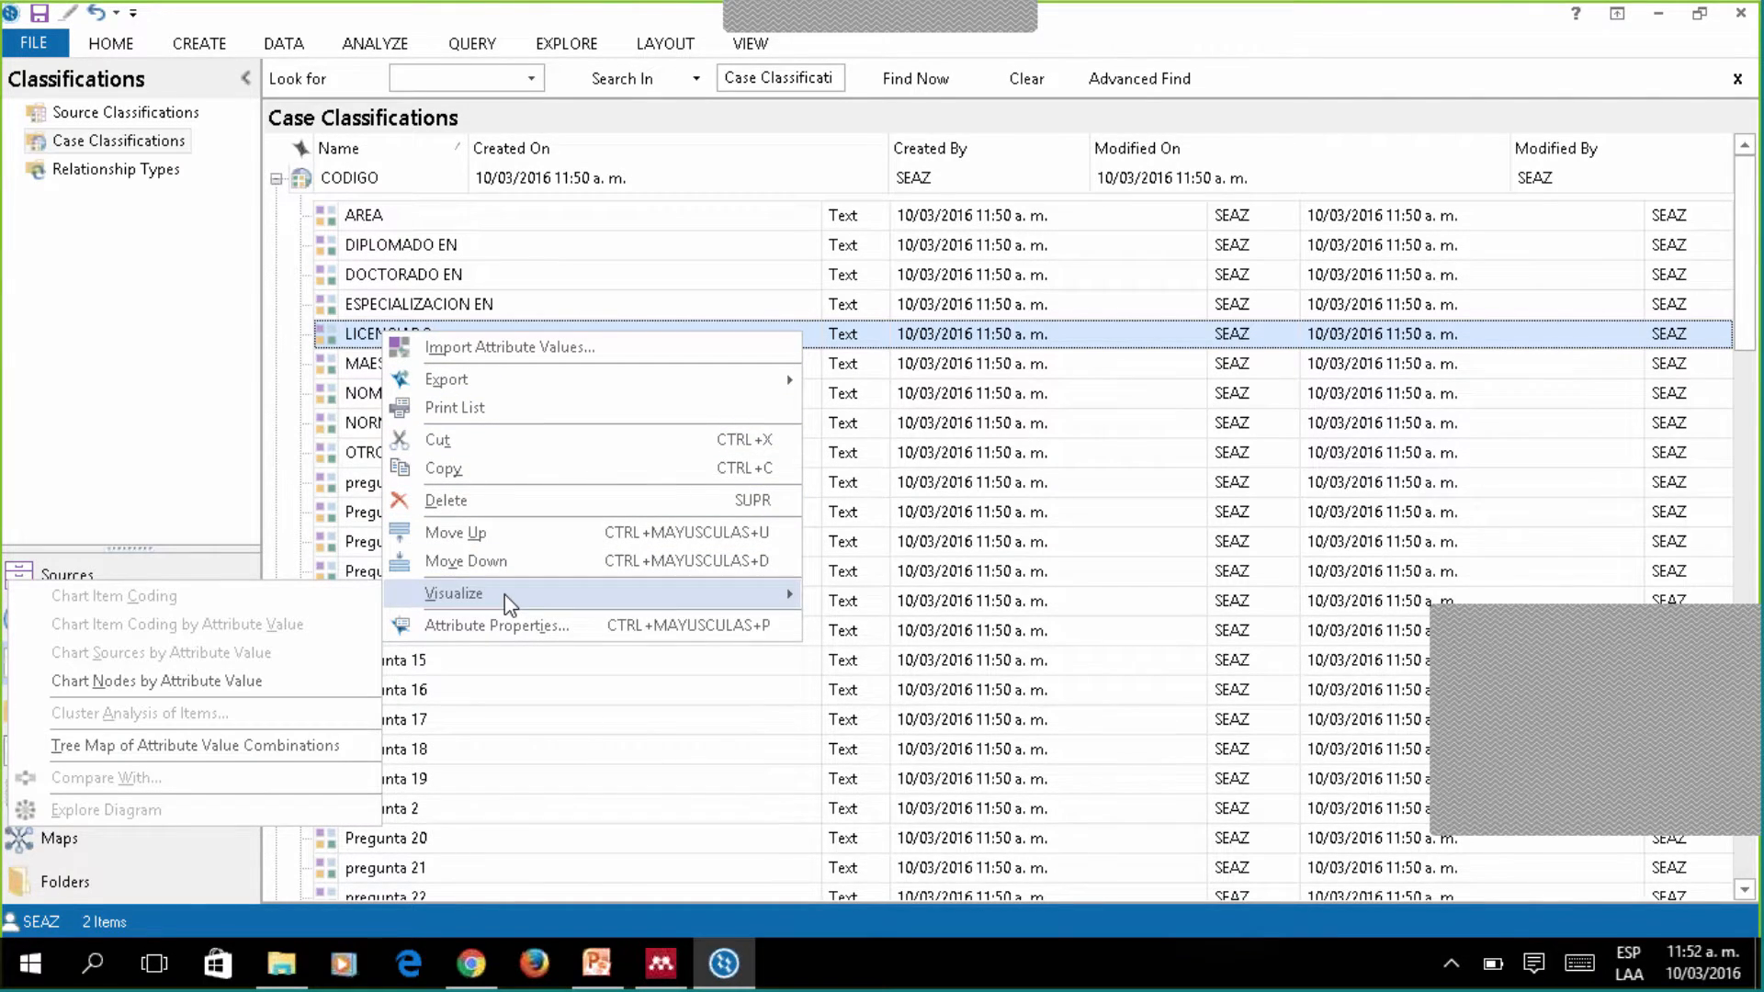
left_click(262, 683)
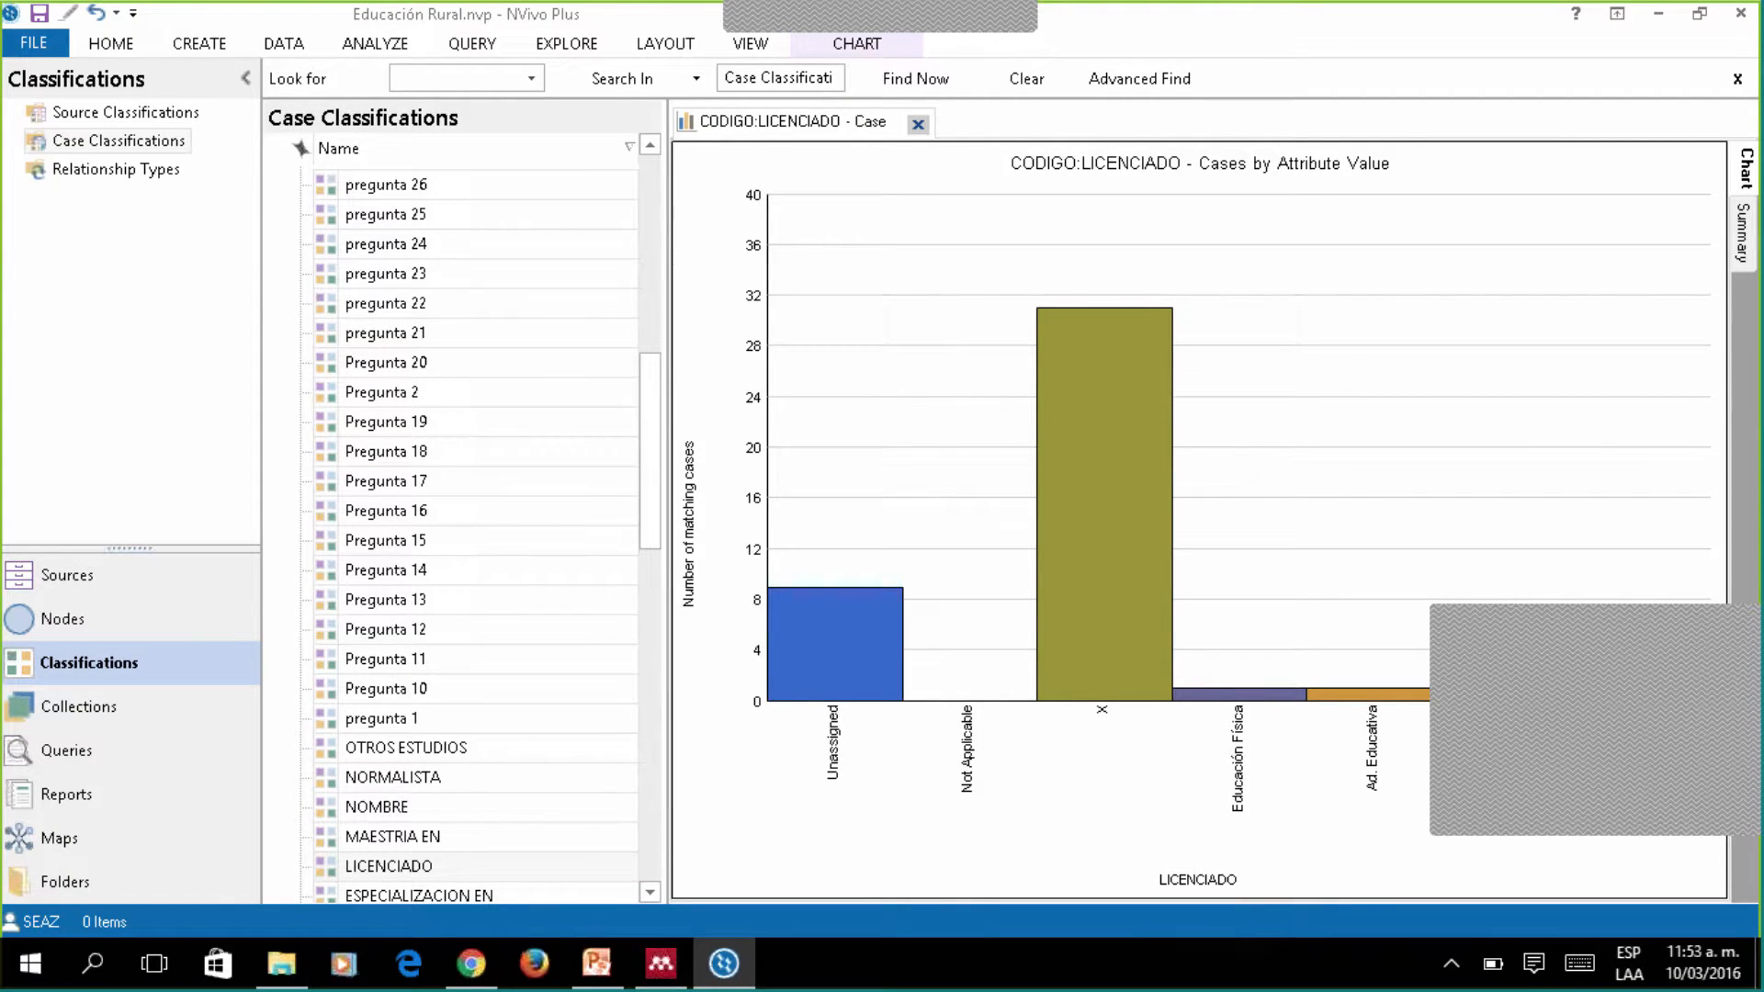
left_click_drag(424, 223, 386, 221)
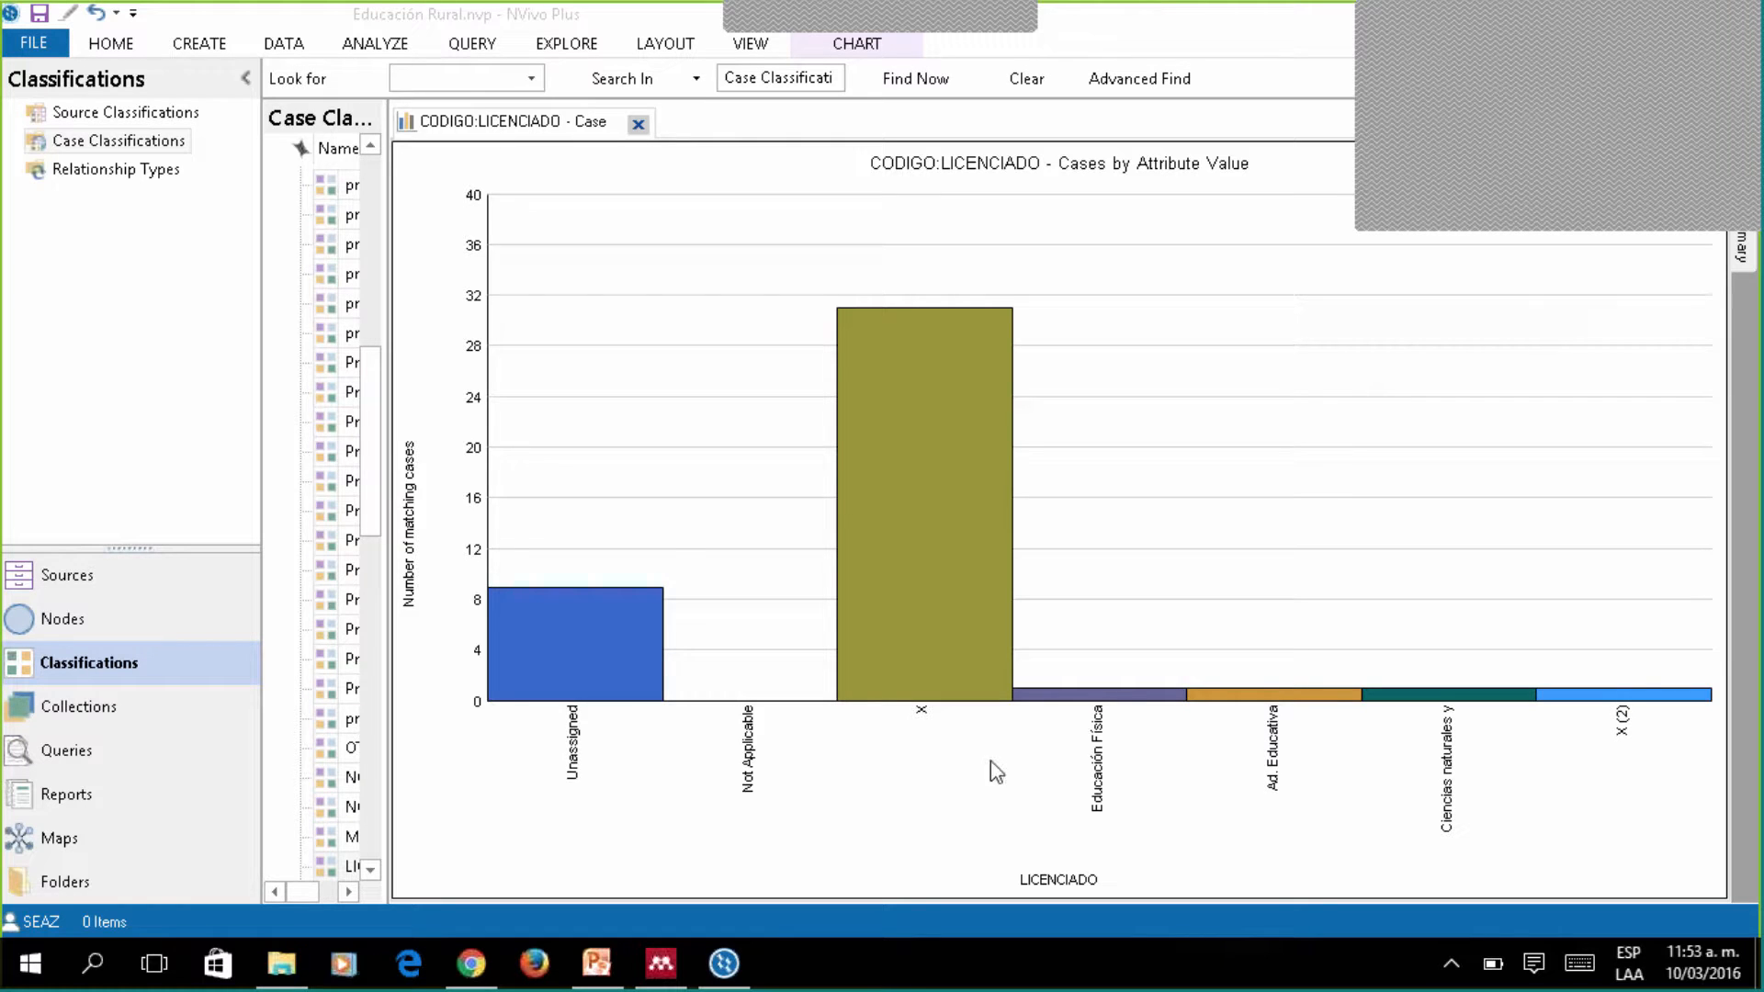
left_click(638, 124)
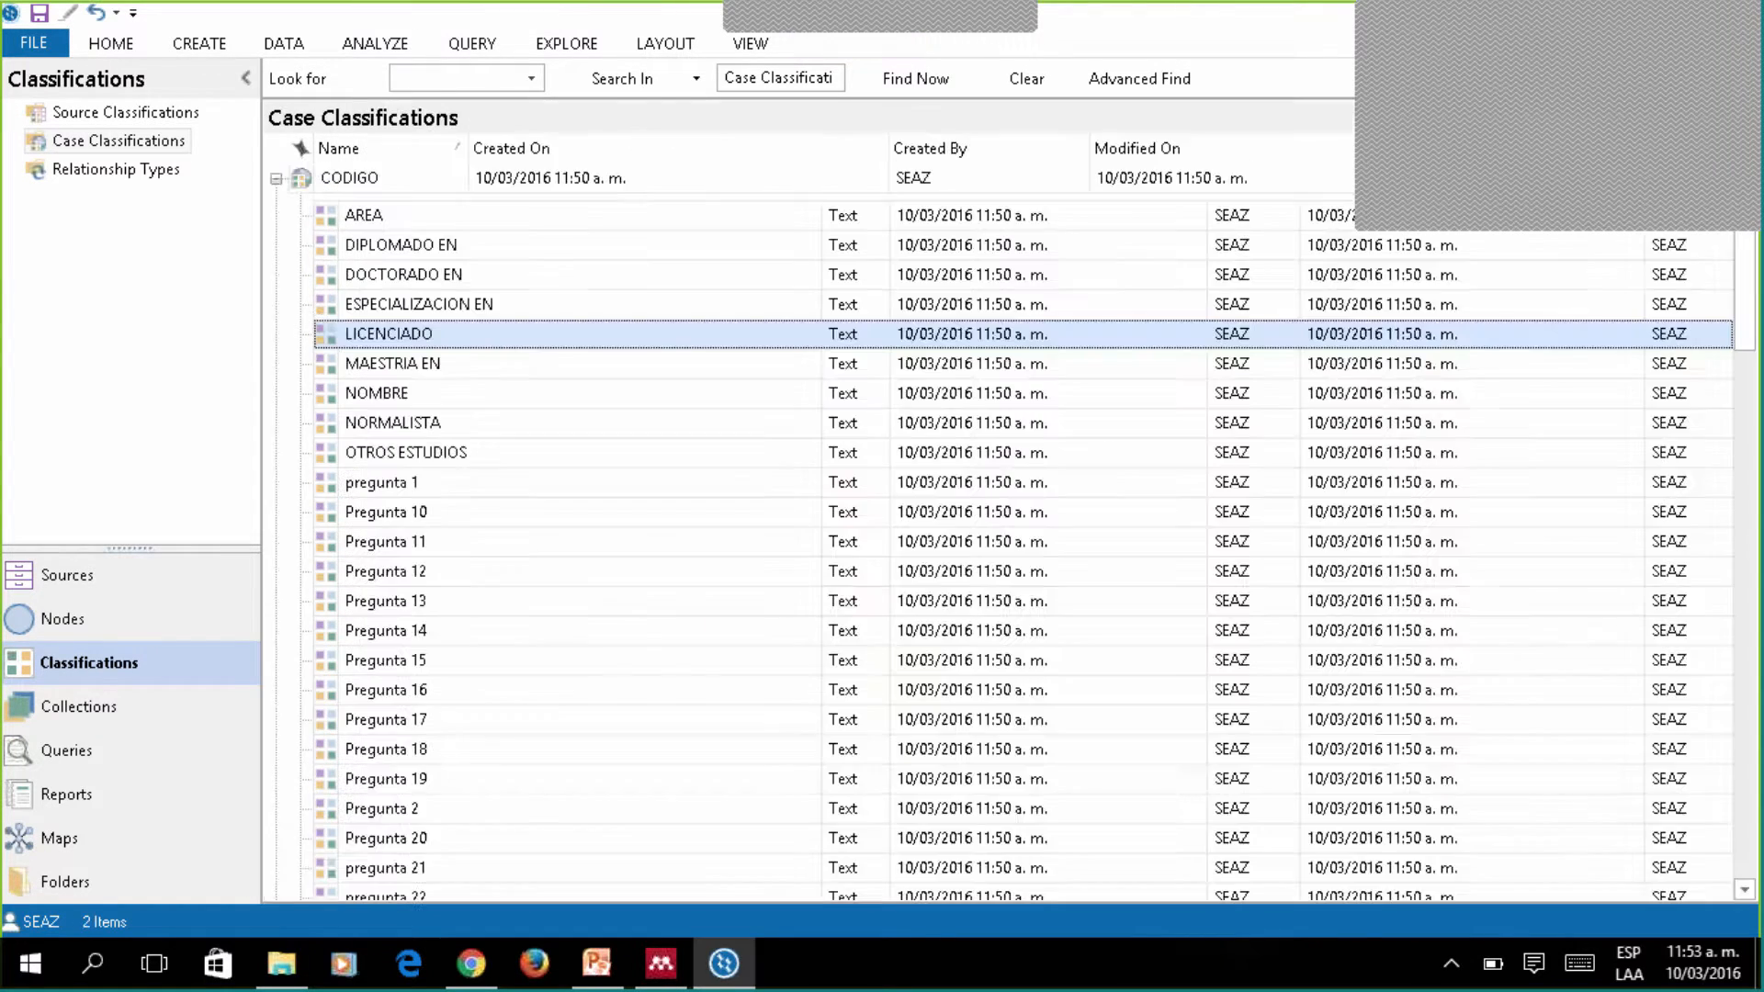
Chart the nodes by attribute value for the AREA attribute of the CODIGO case classification.
right_click(395, 225)
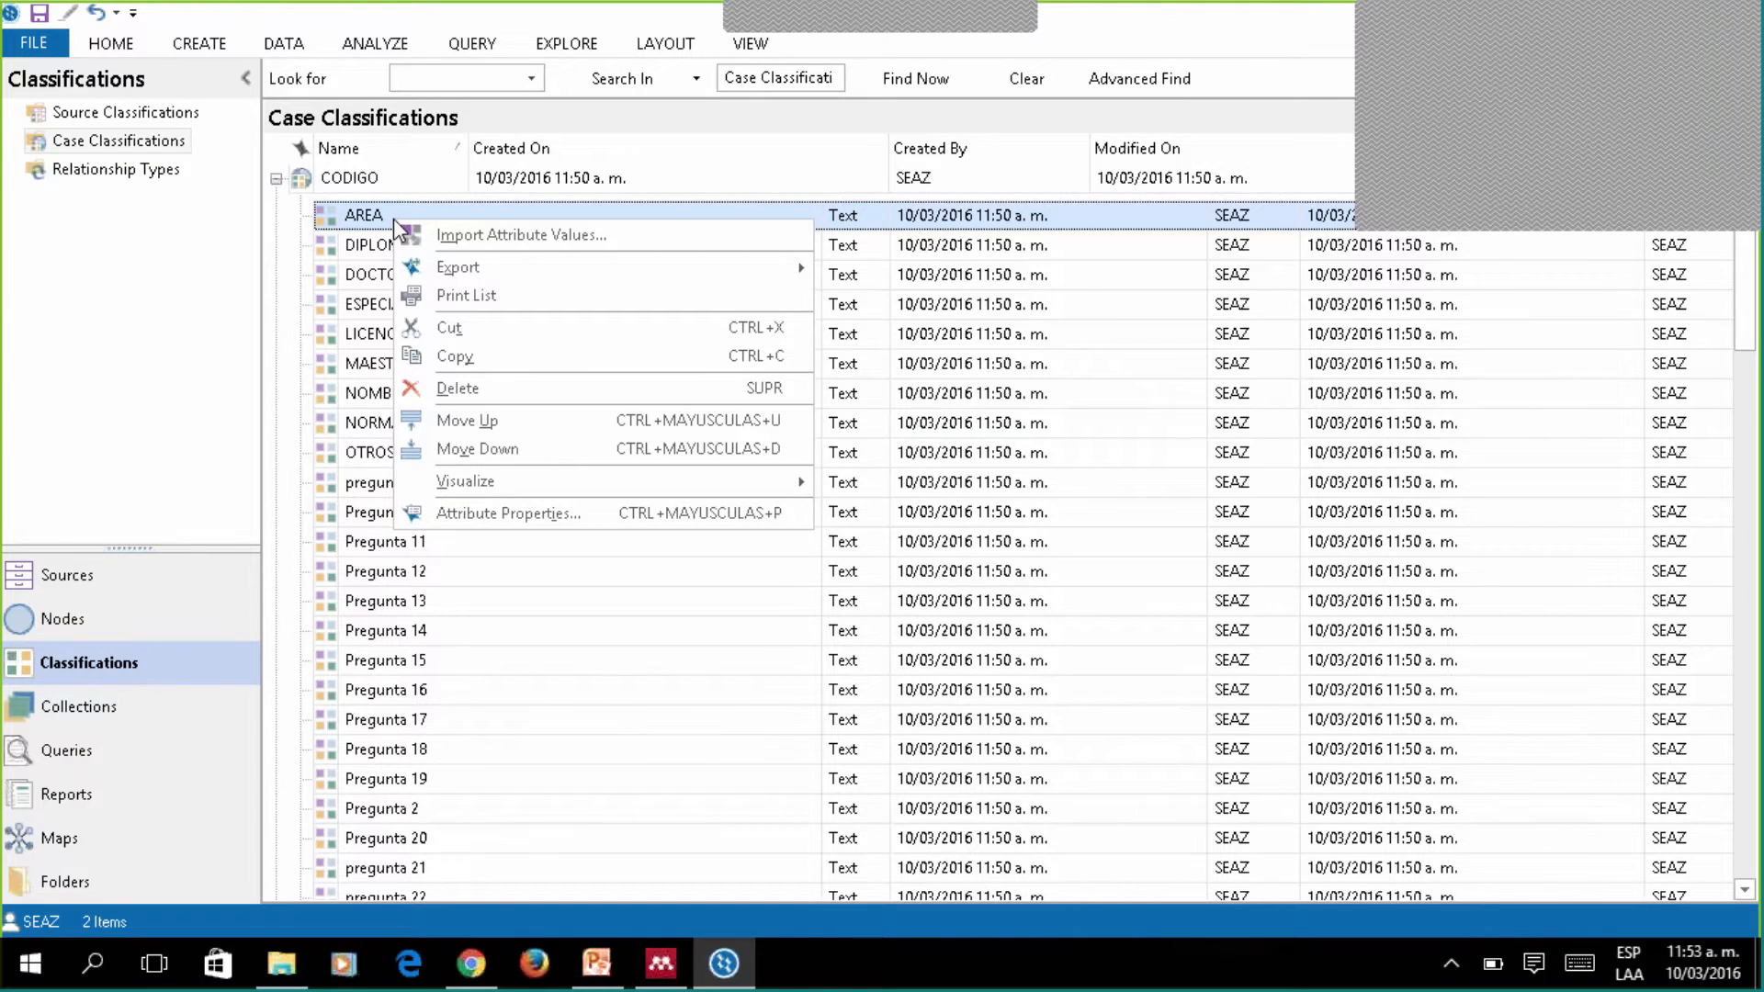
mouse_move(489, 482)
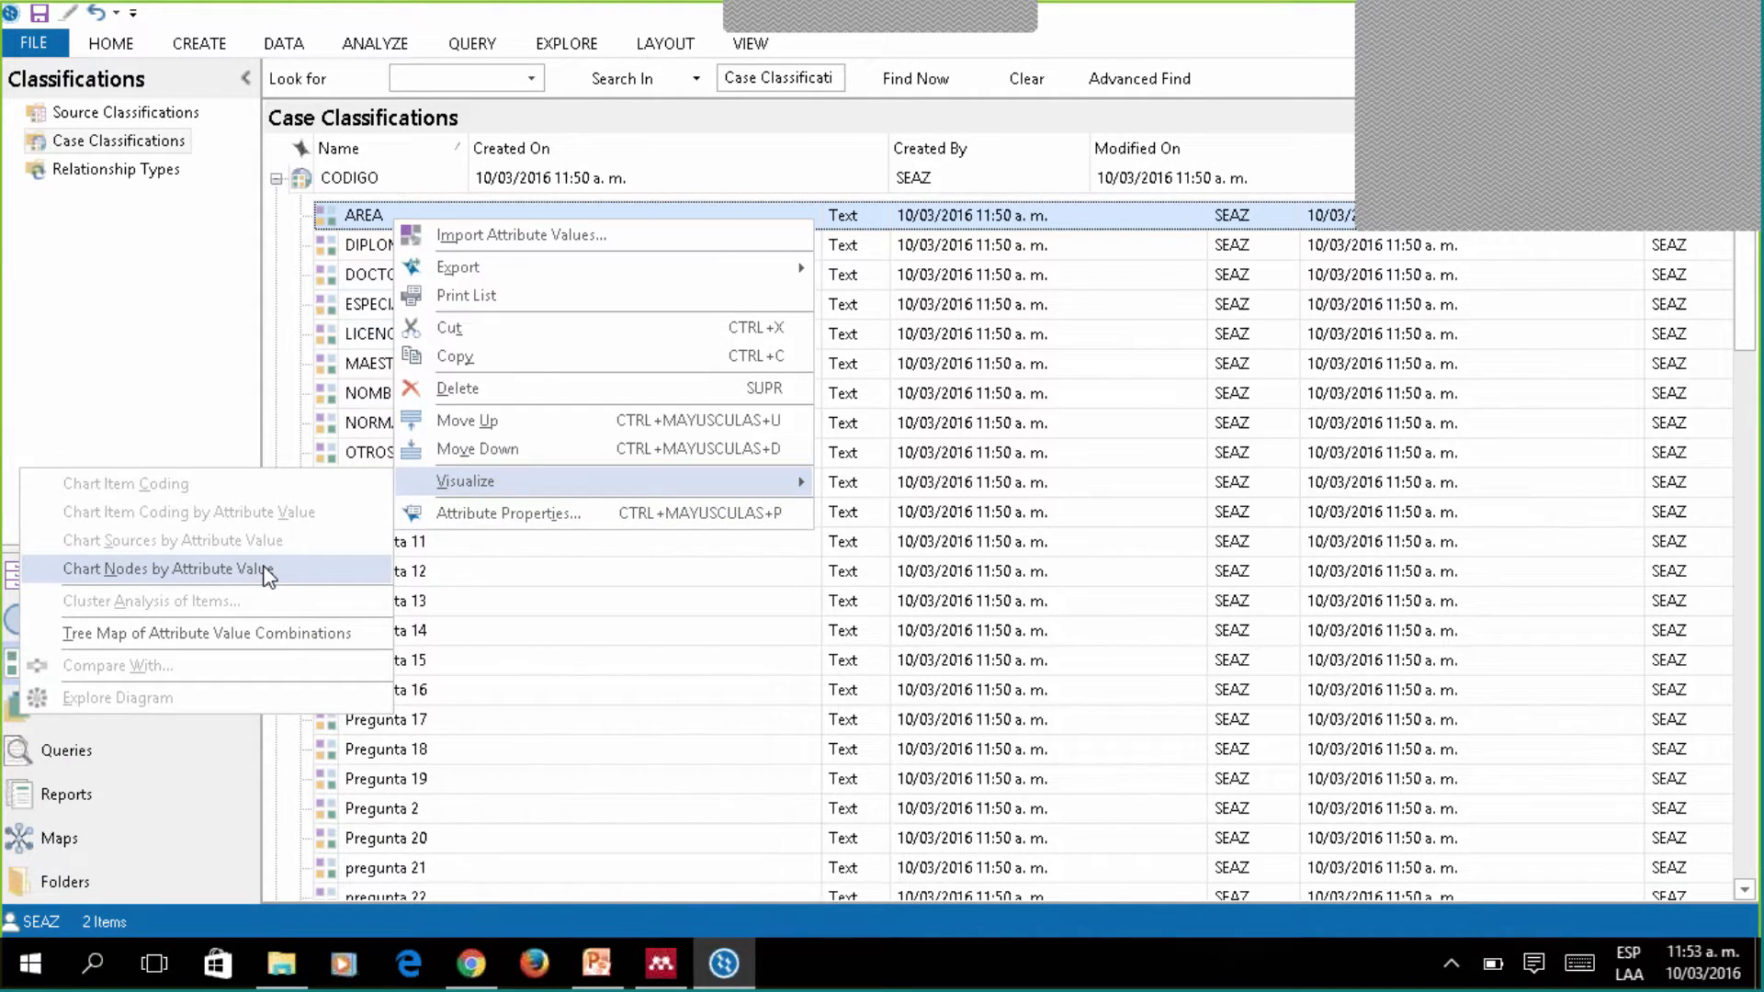
left_click(168, 568)
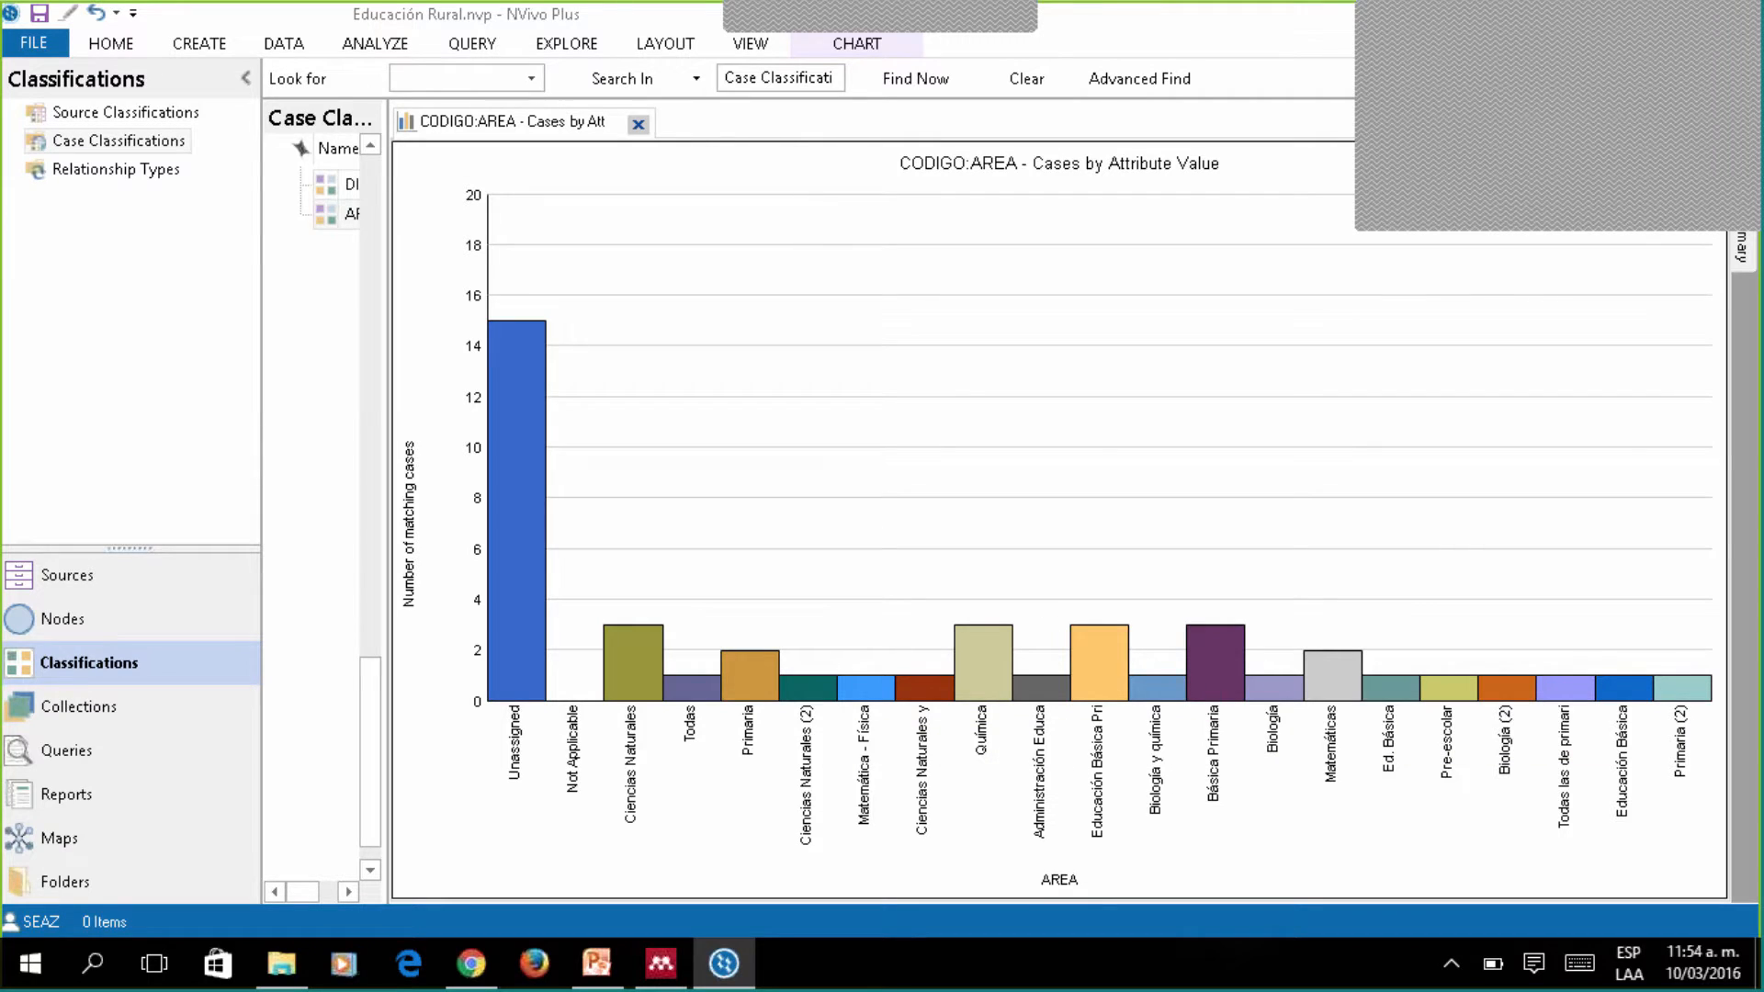
Start exporting the AREA chart and create a folder named "Resultados" inside the desktop folder EJEMPLO CLASIFIC.
right_click(809, 336)
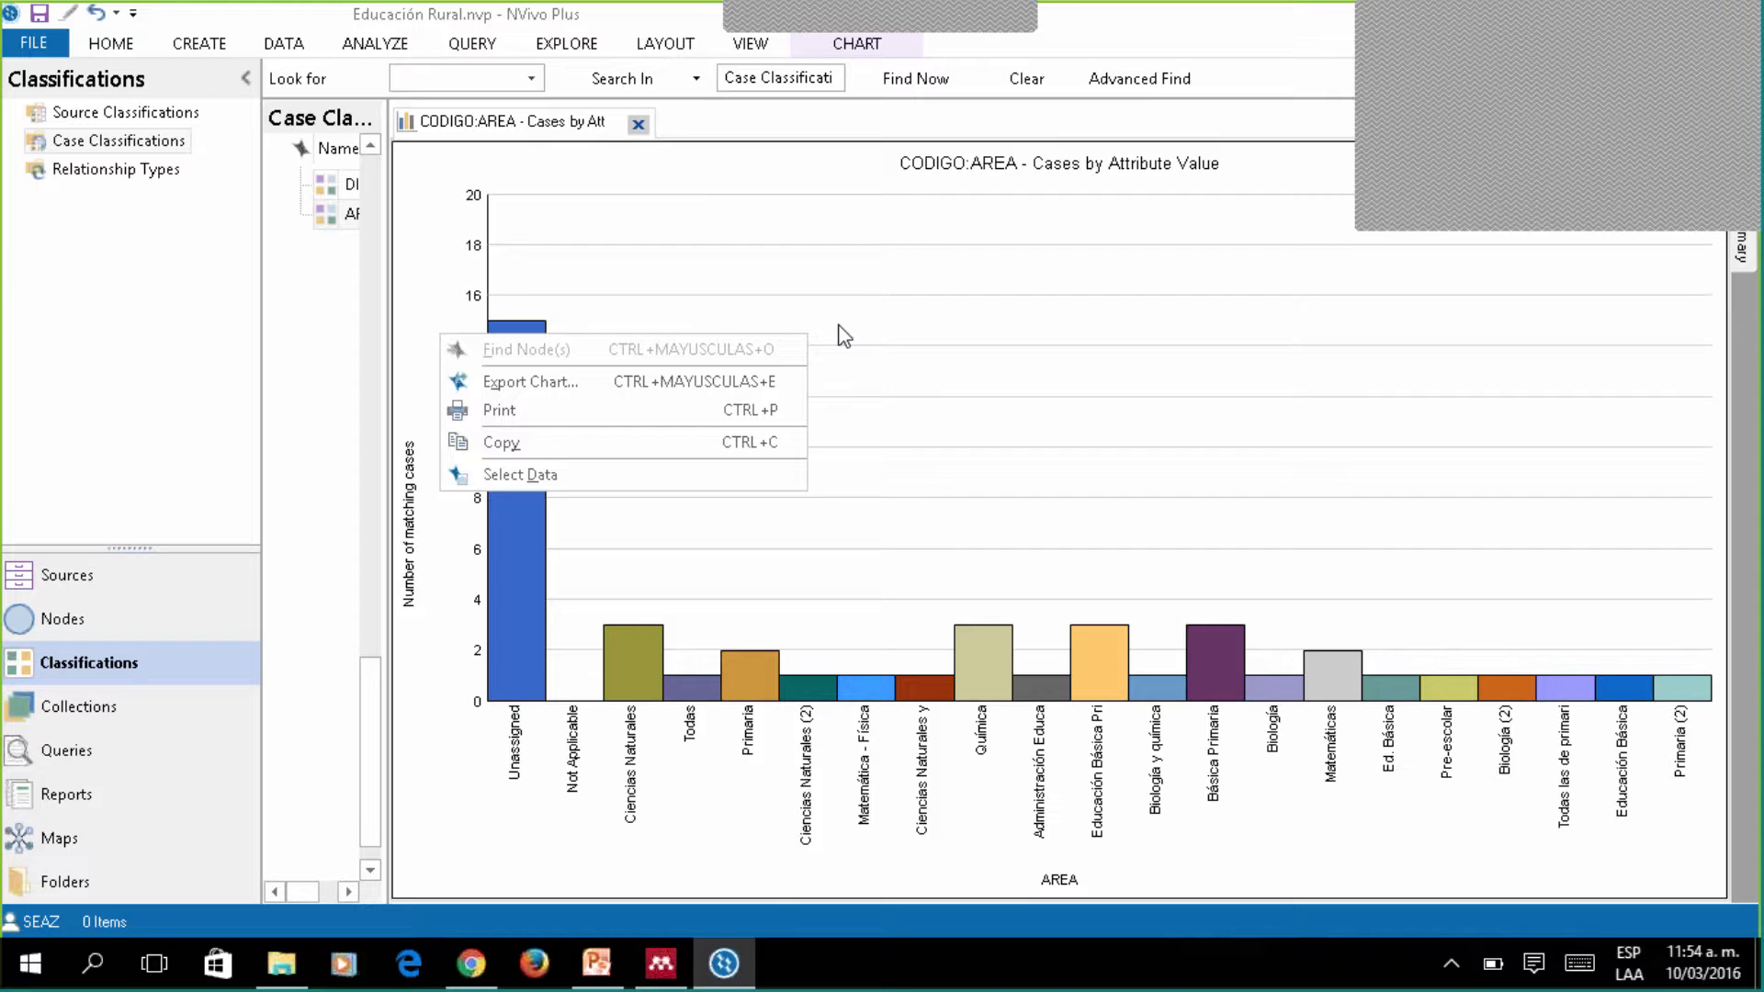
left_click(632, 386)
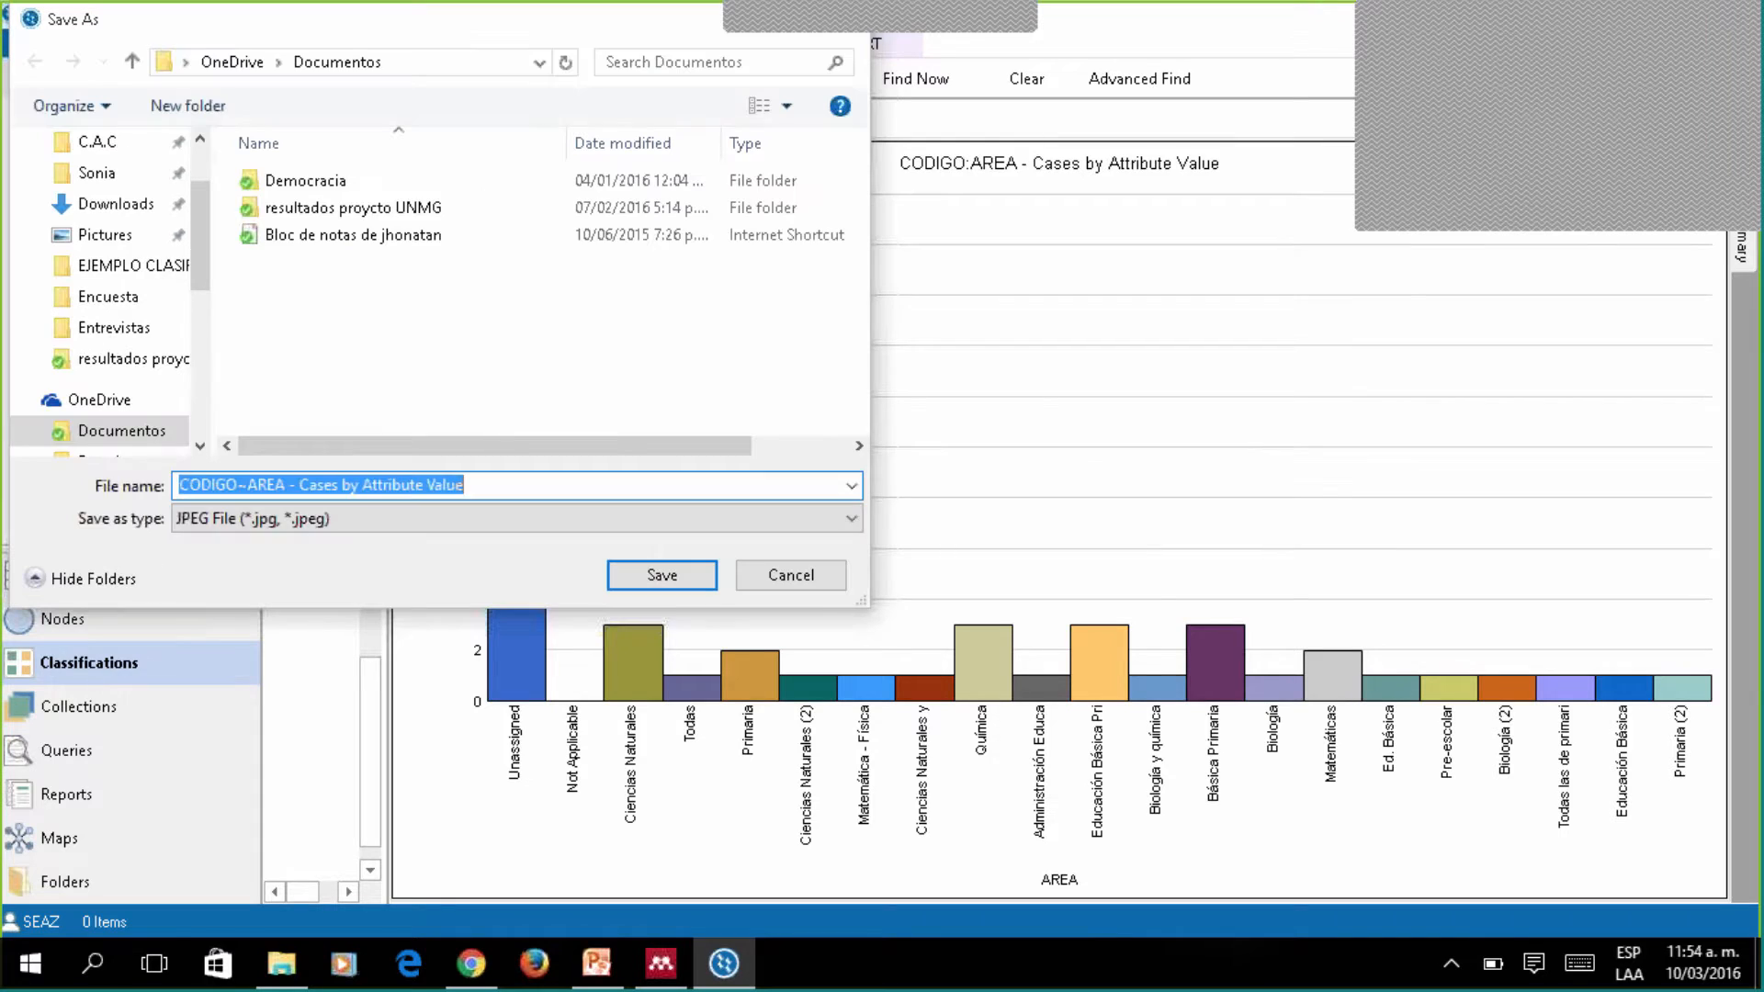
scroll(196, 215, "up", 3)
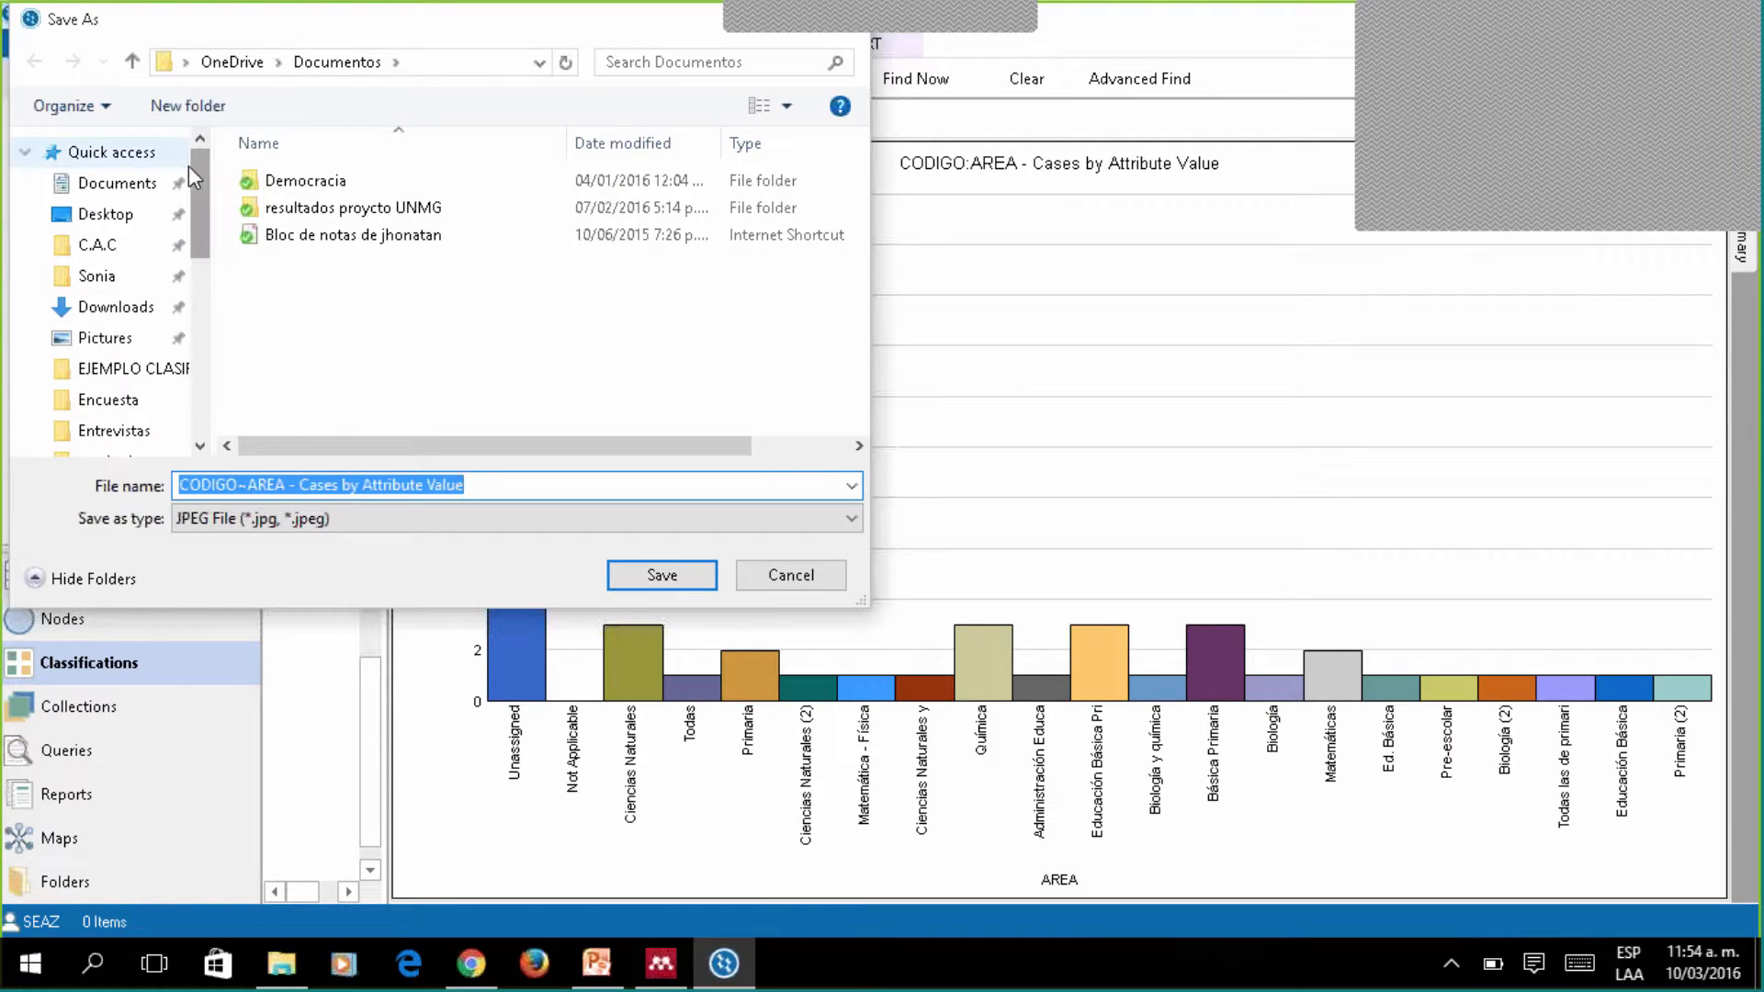
left_click(103, 214)
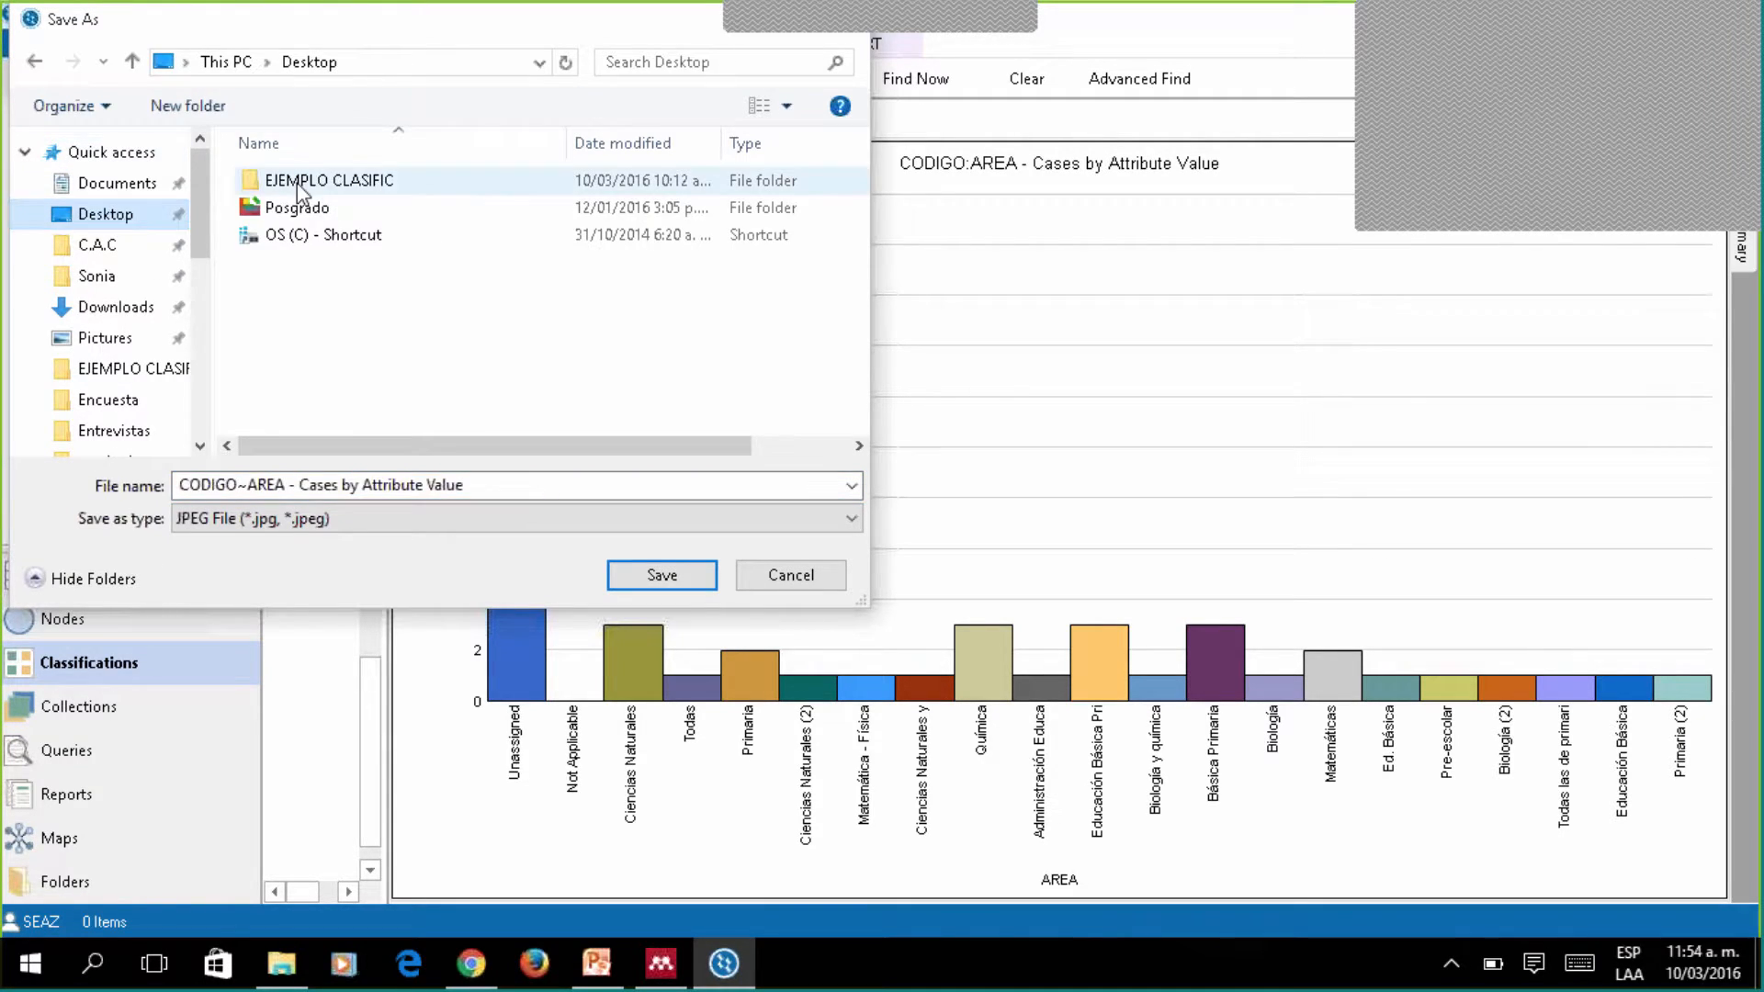
double_click(299, 182)
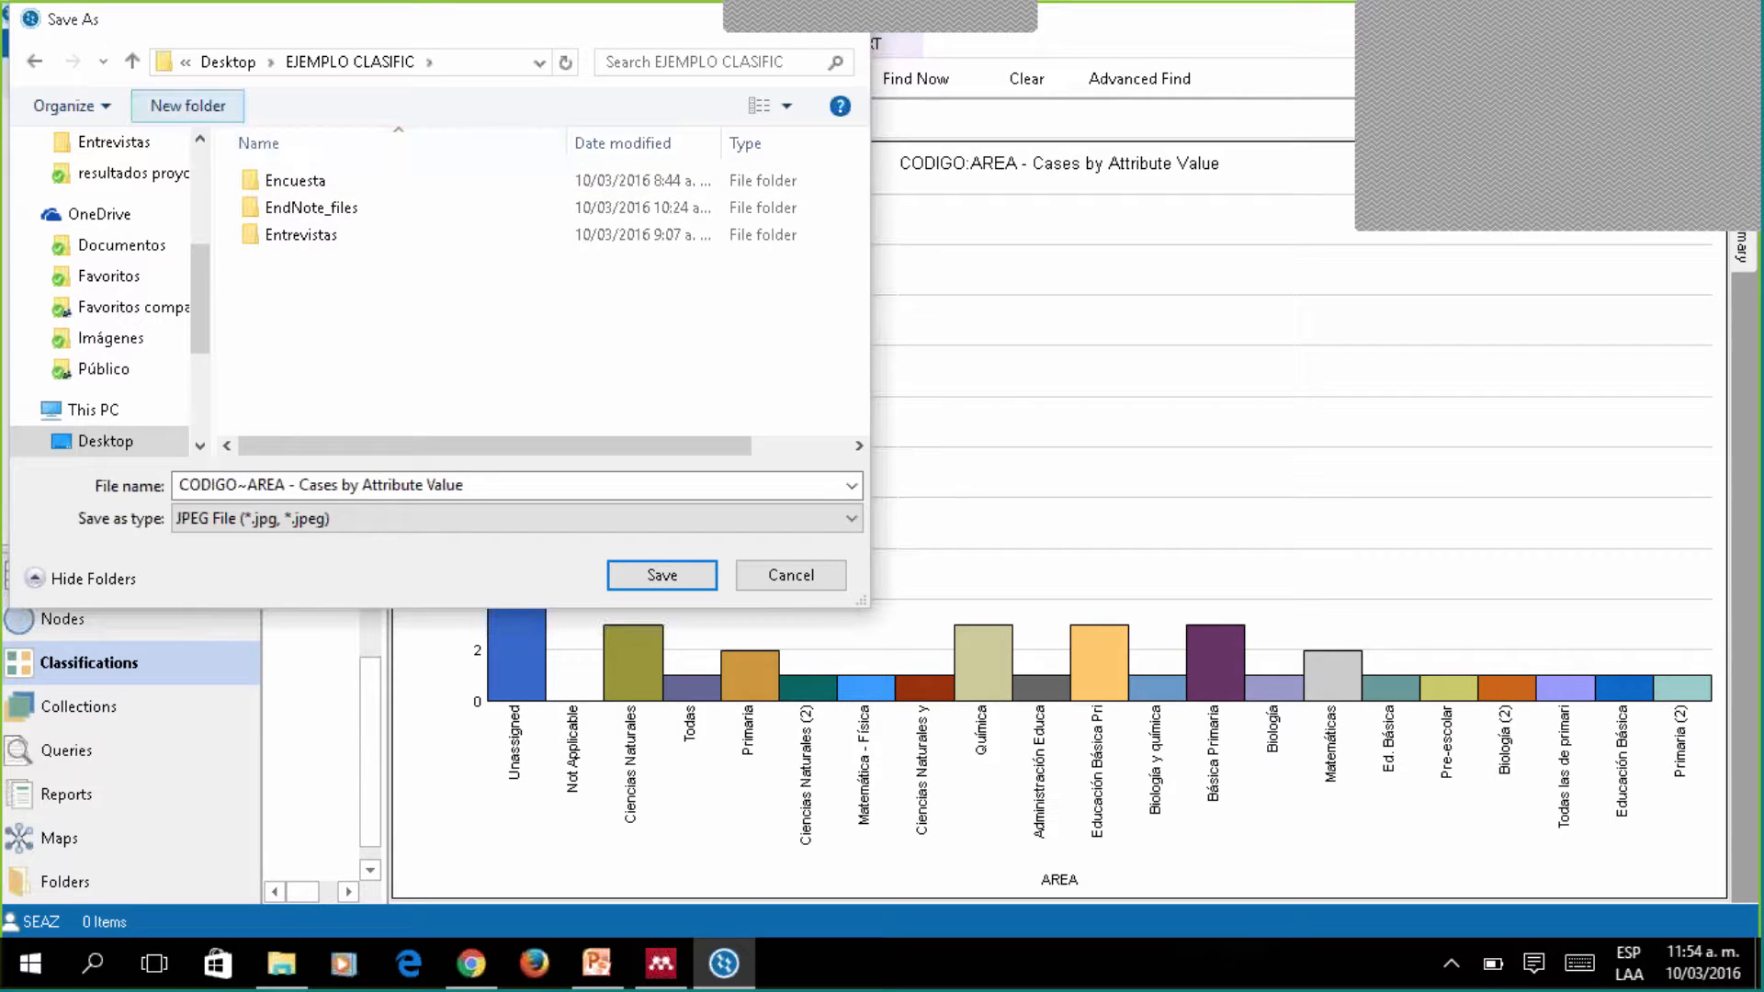
left_click(187, 106)
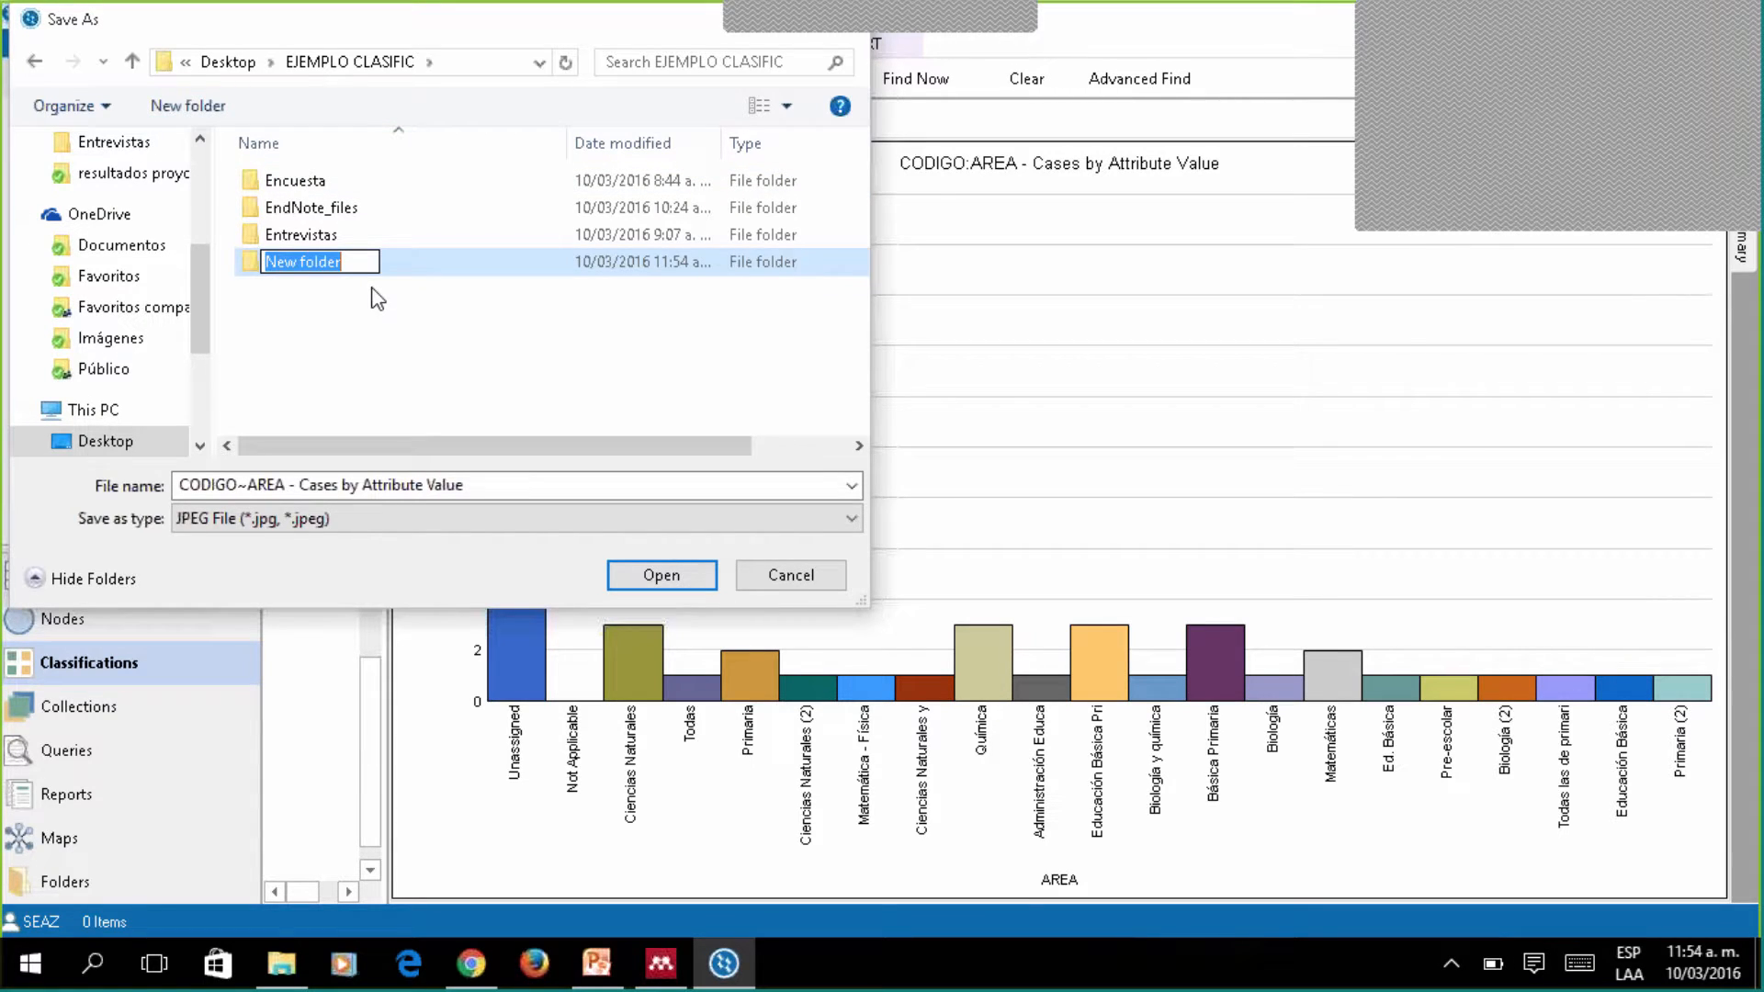
type("Res")
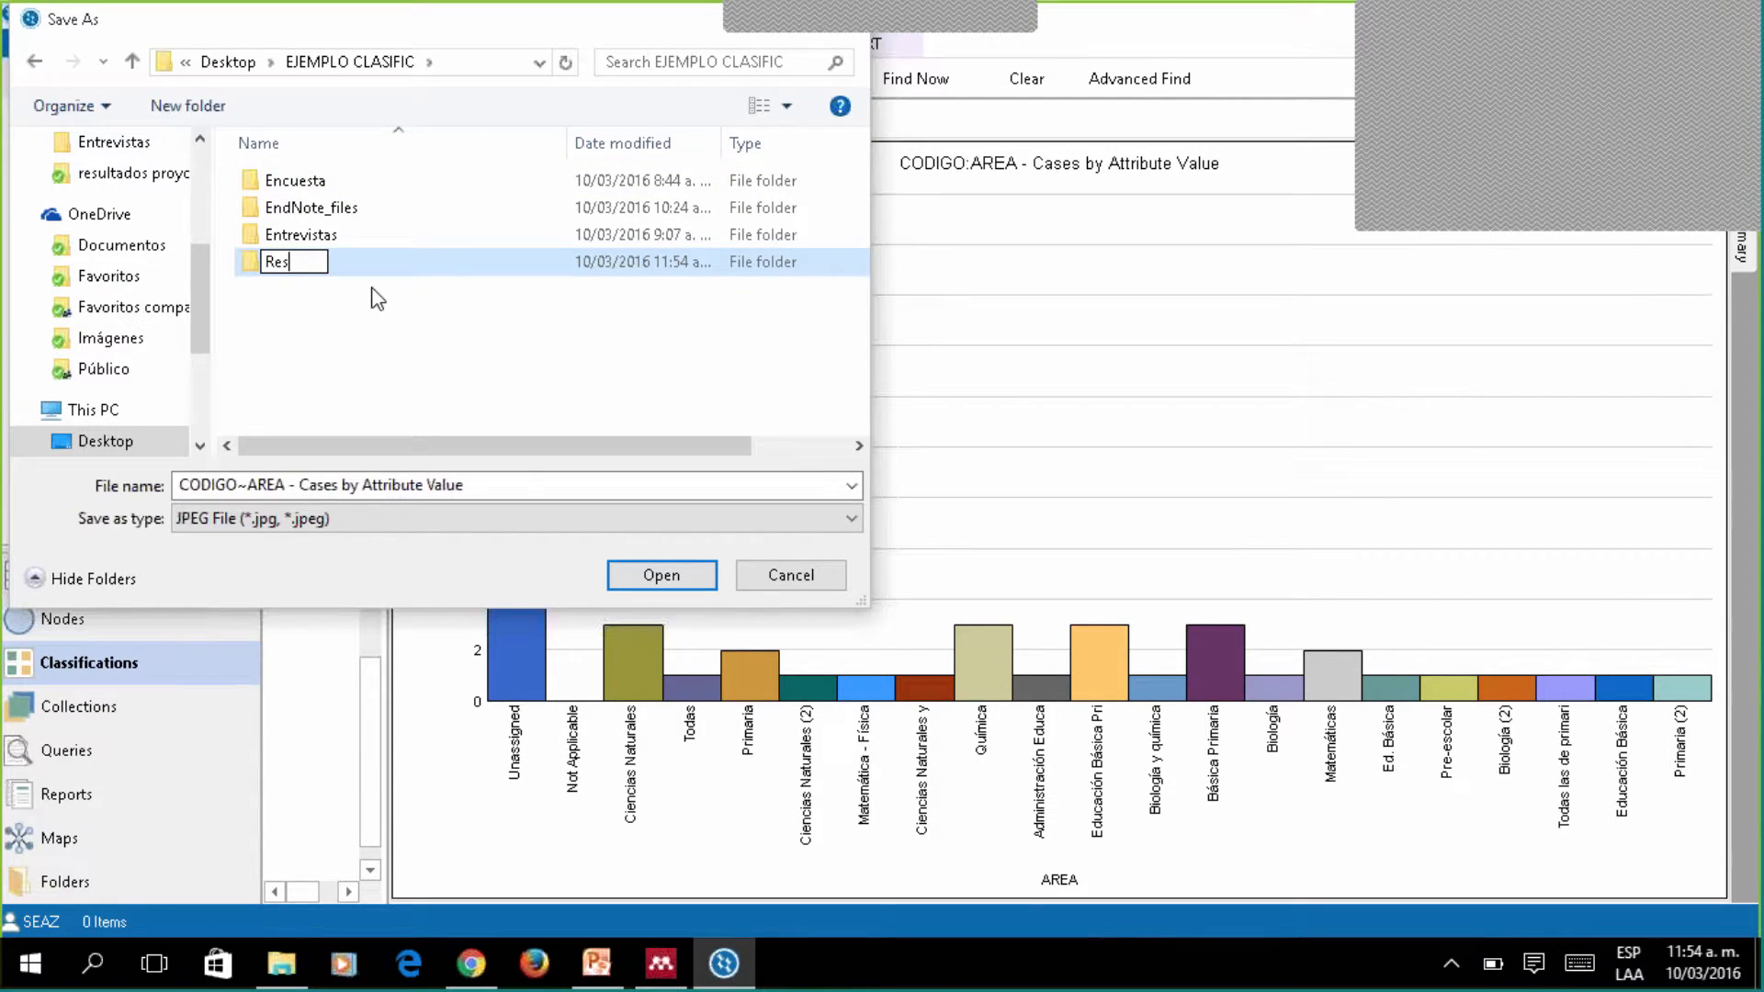
type("ultados")
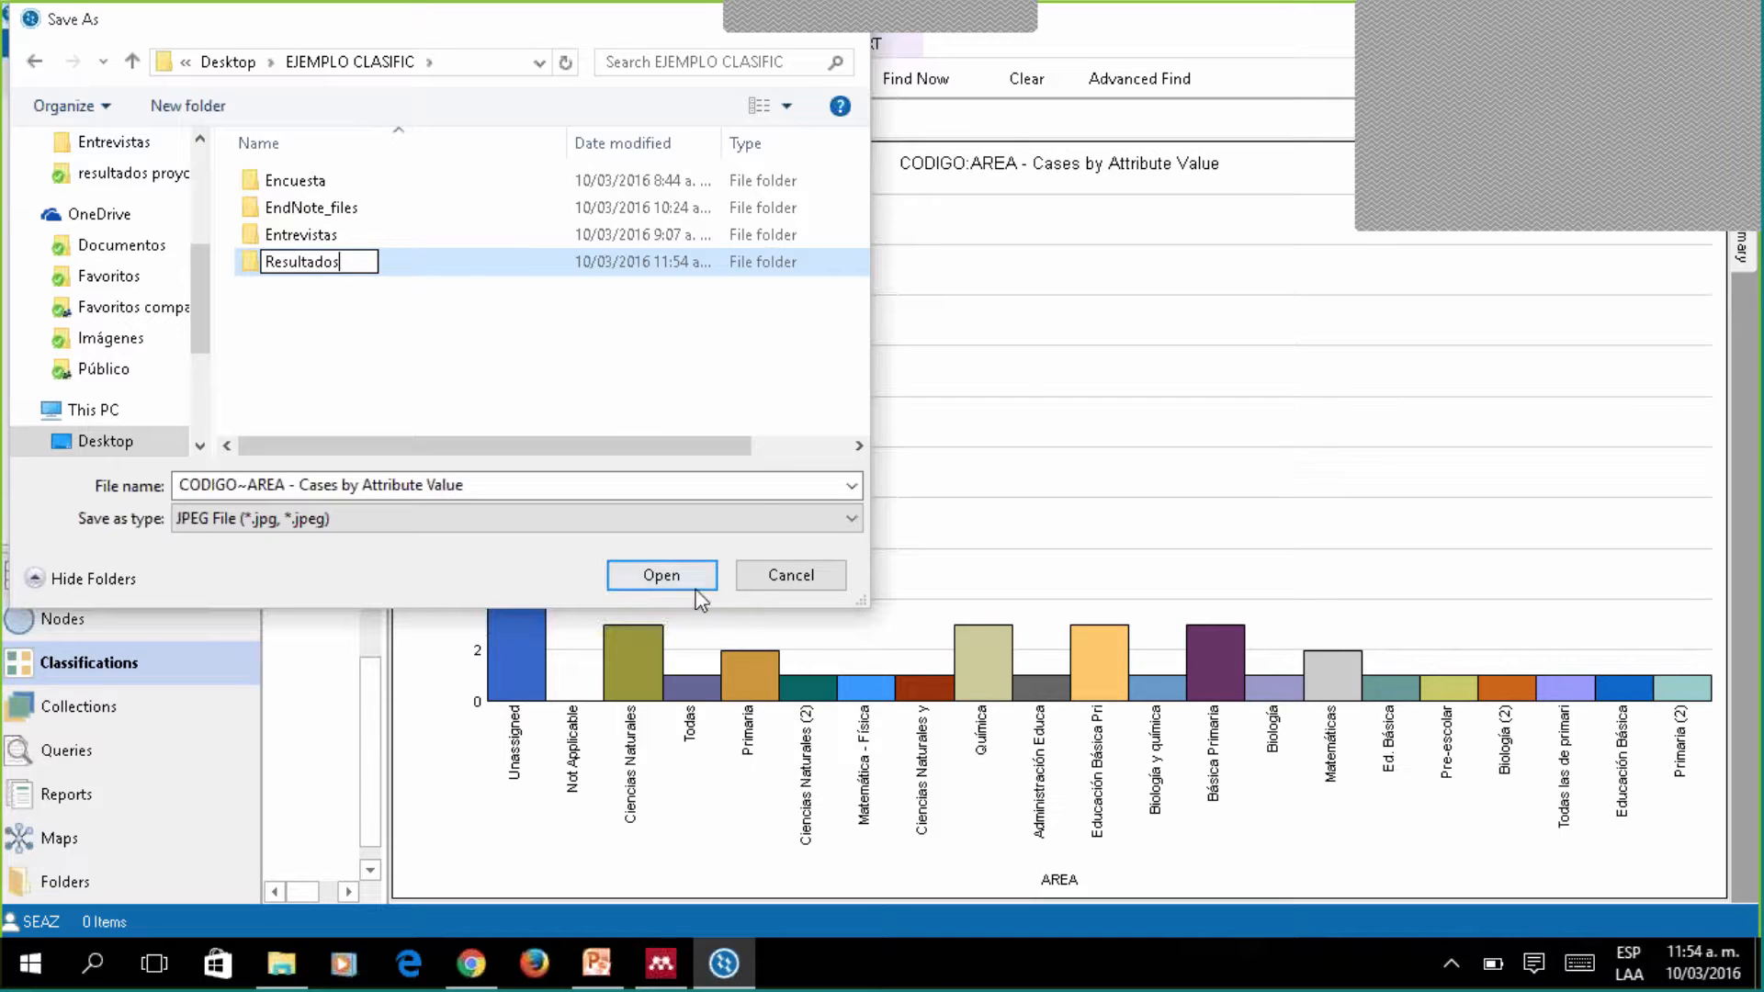
key("Return")
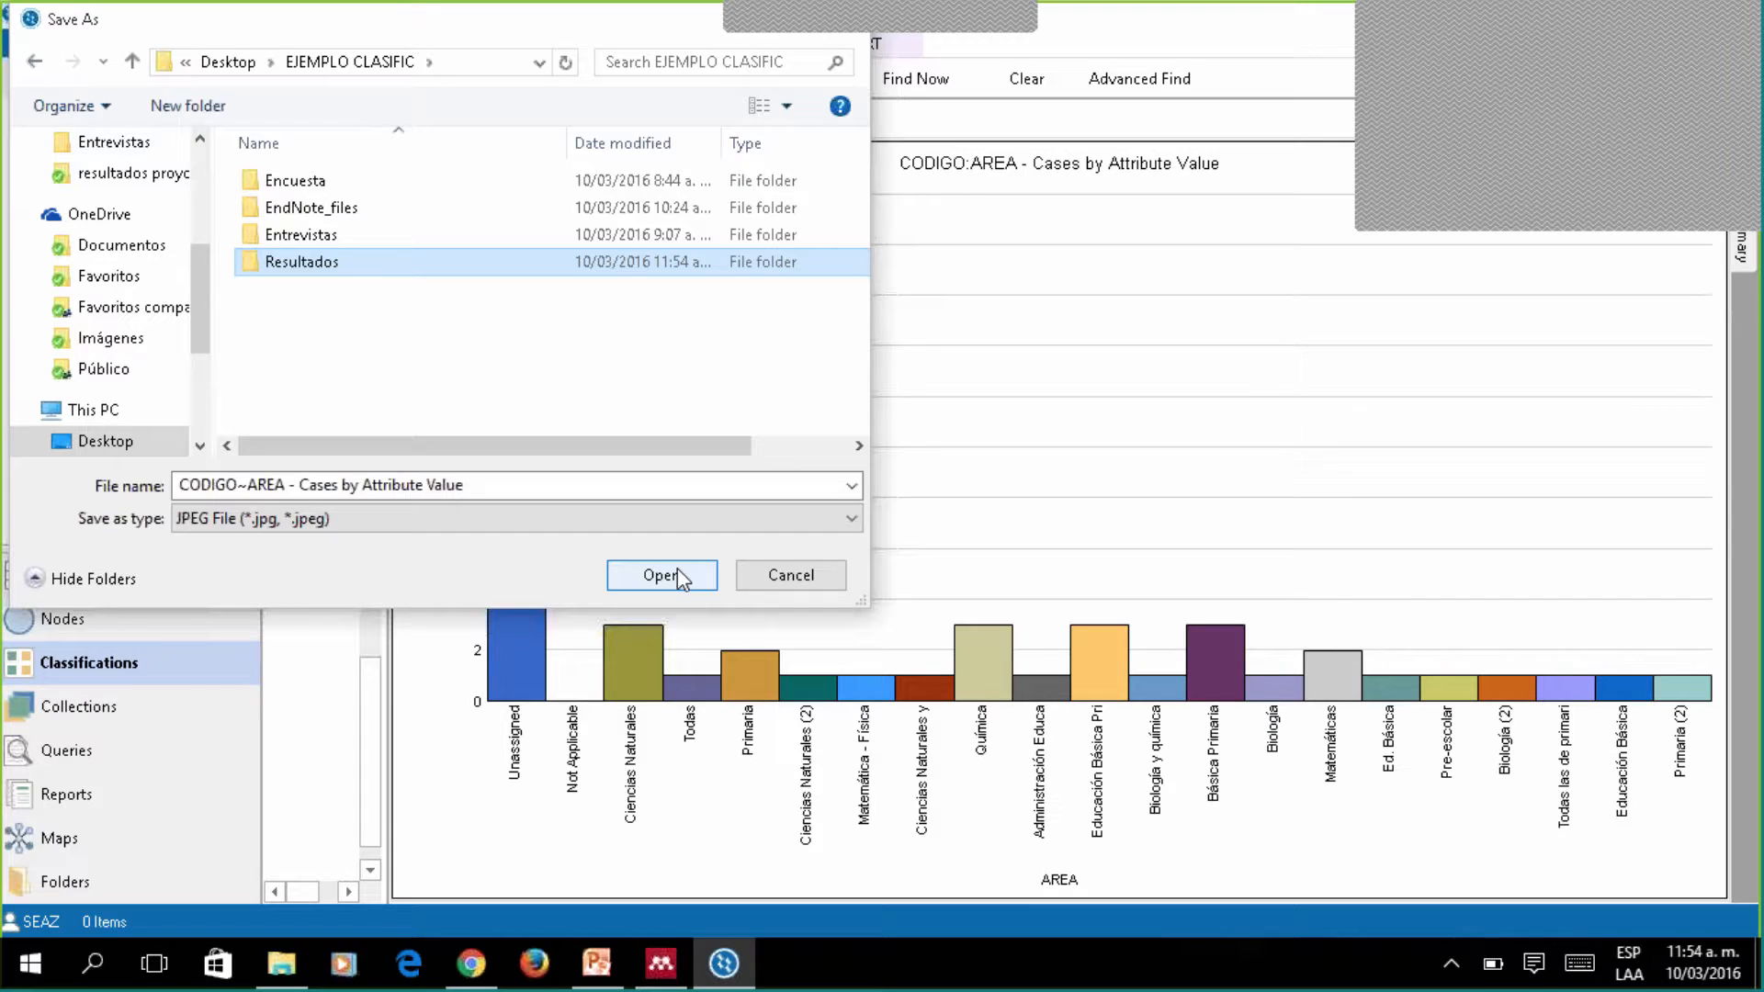
Save the chart as the JPEG "CODIGO~AREA - Cases by Attribute Value" in the Resultados folder, and close the chart.
left_click(678, 570)
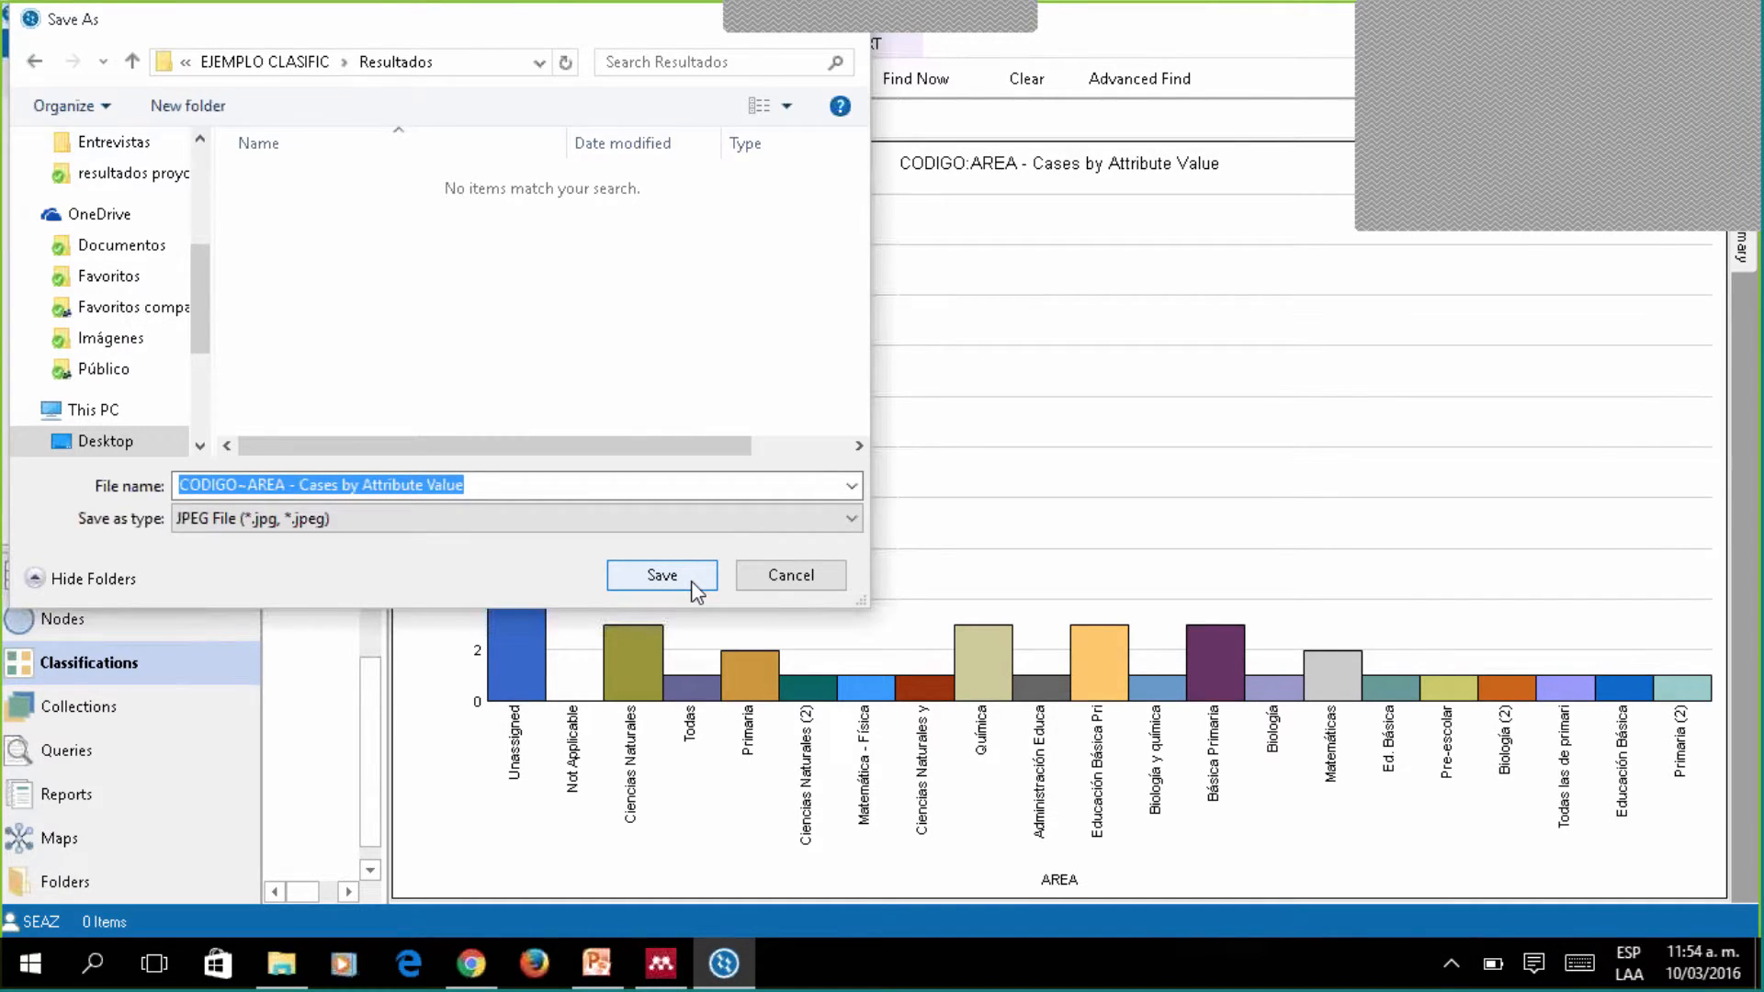
left_click(663, 576)
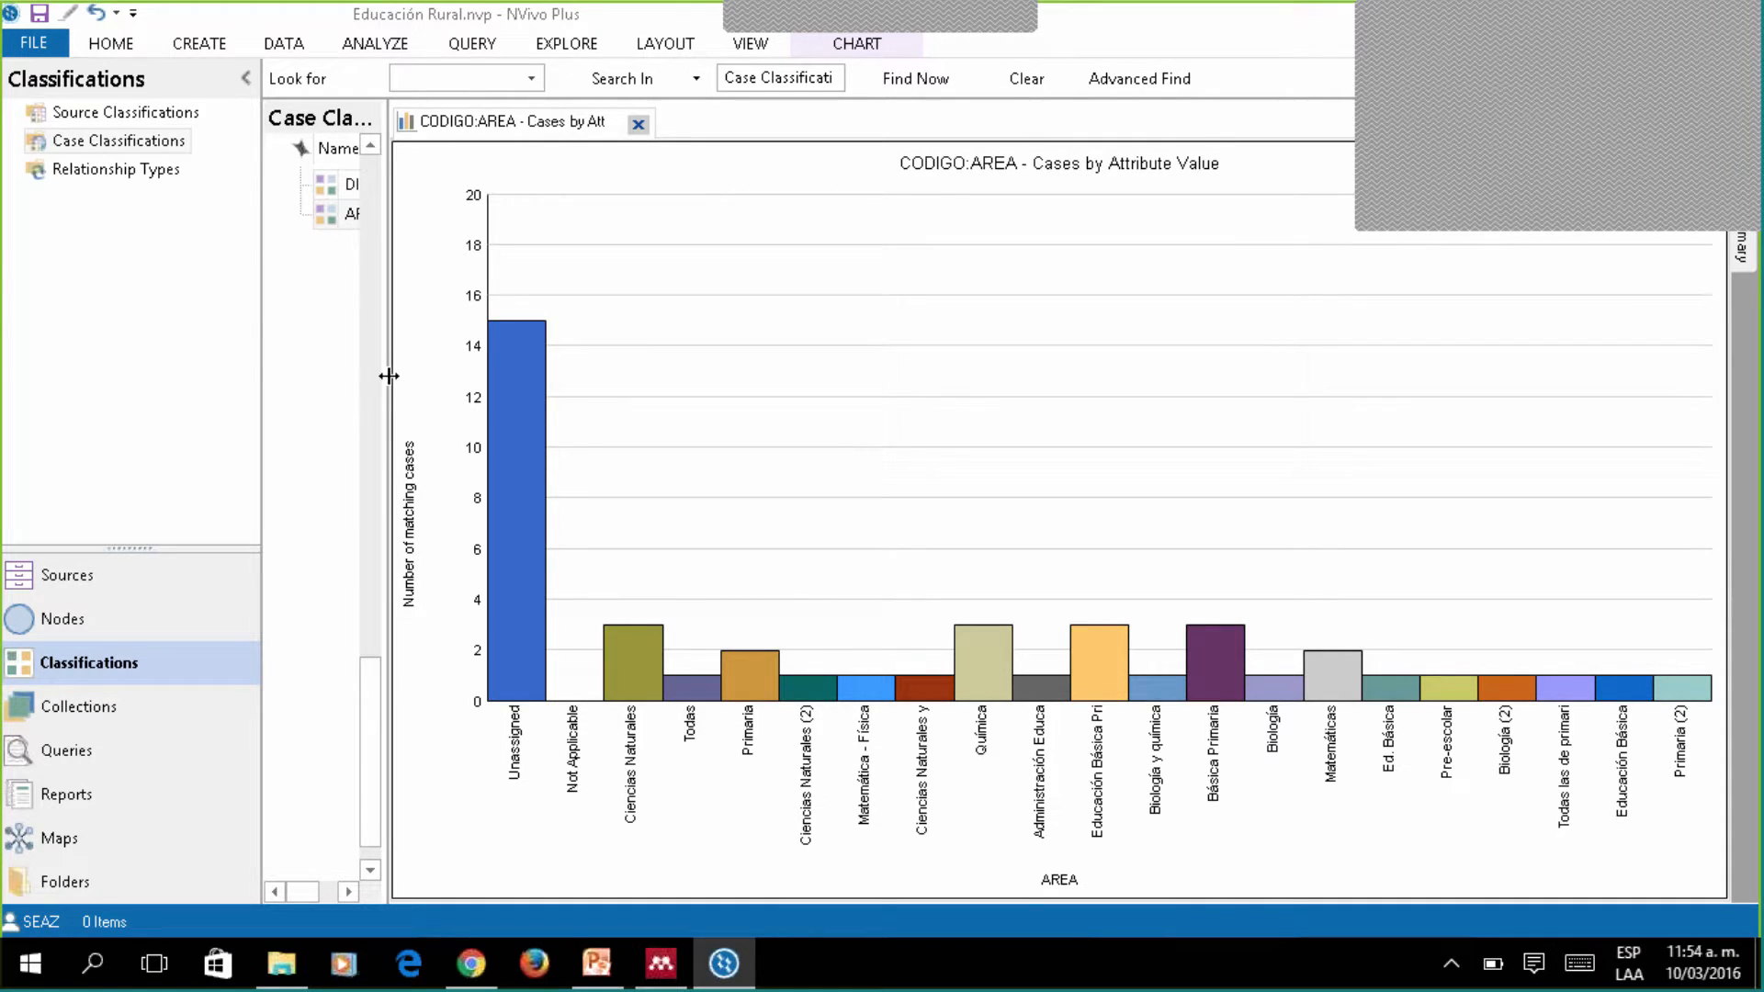
left_click_drag(618, 401, 621, 400)
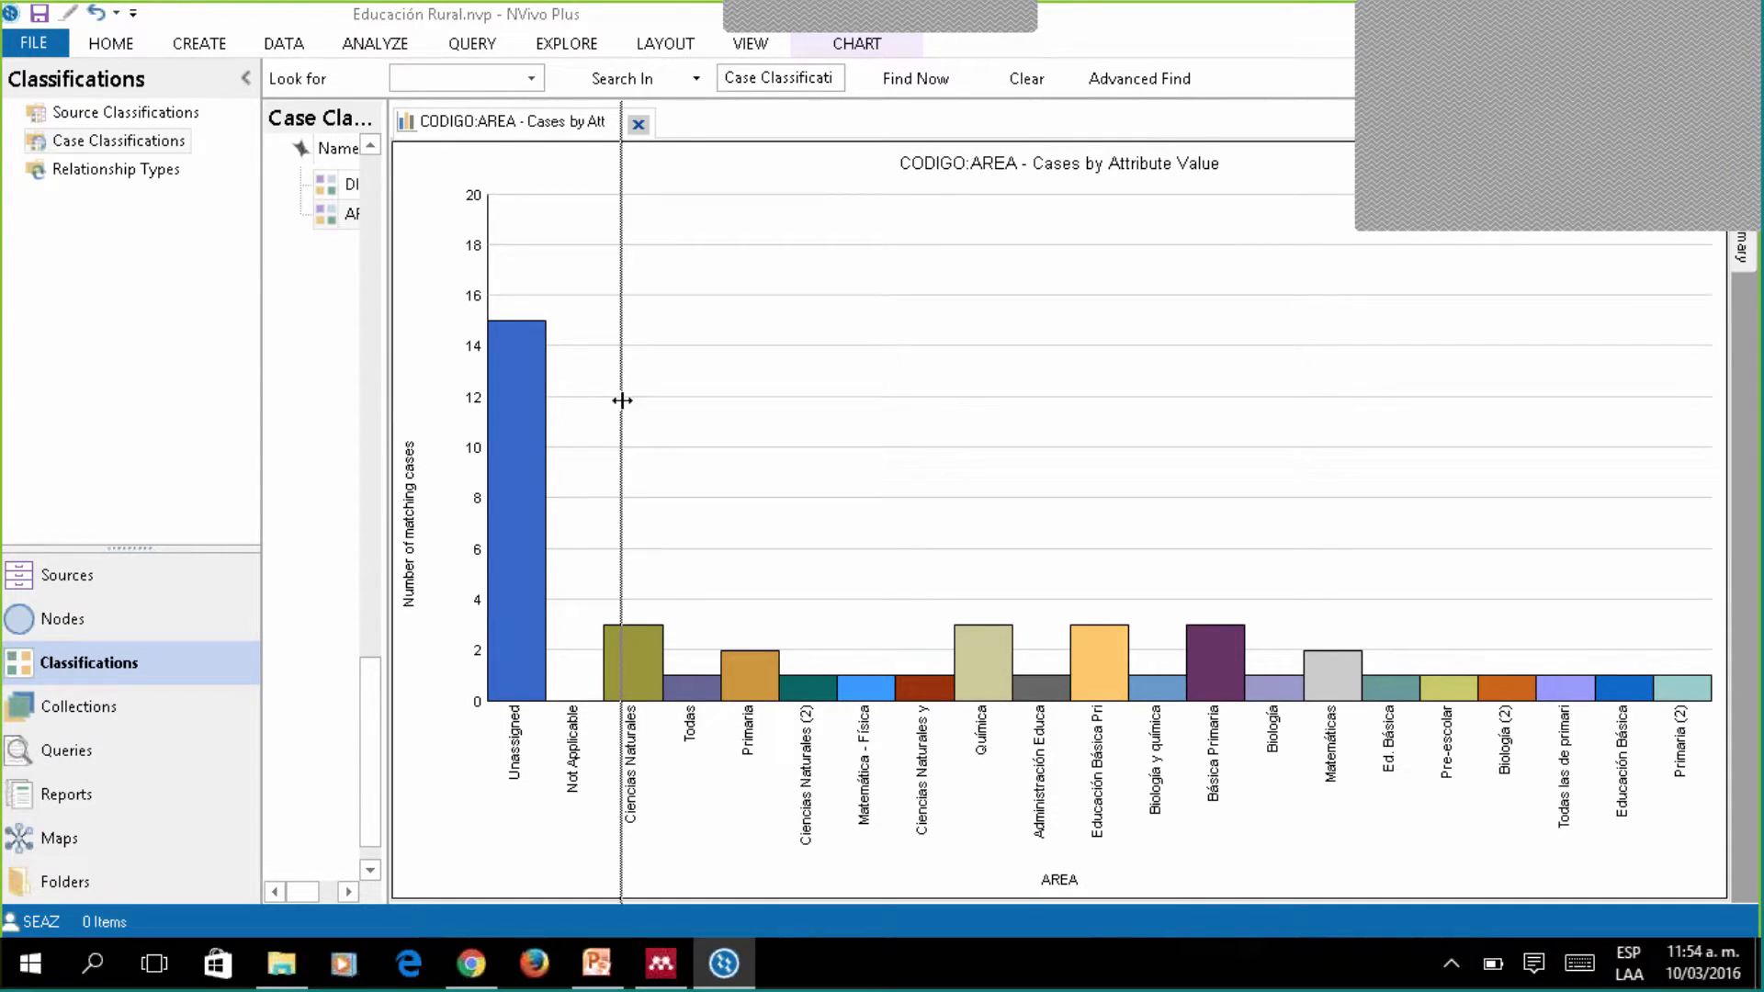
left_click_drag(622, 400, 622, 400)
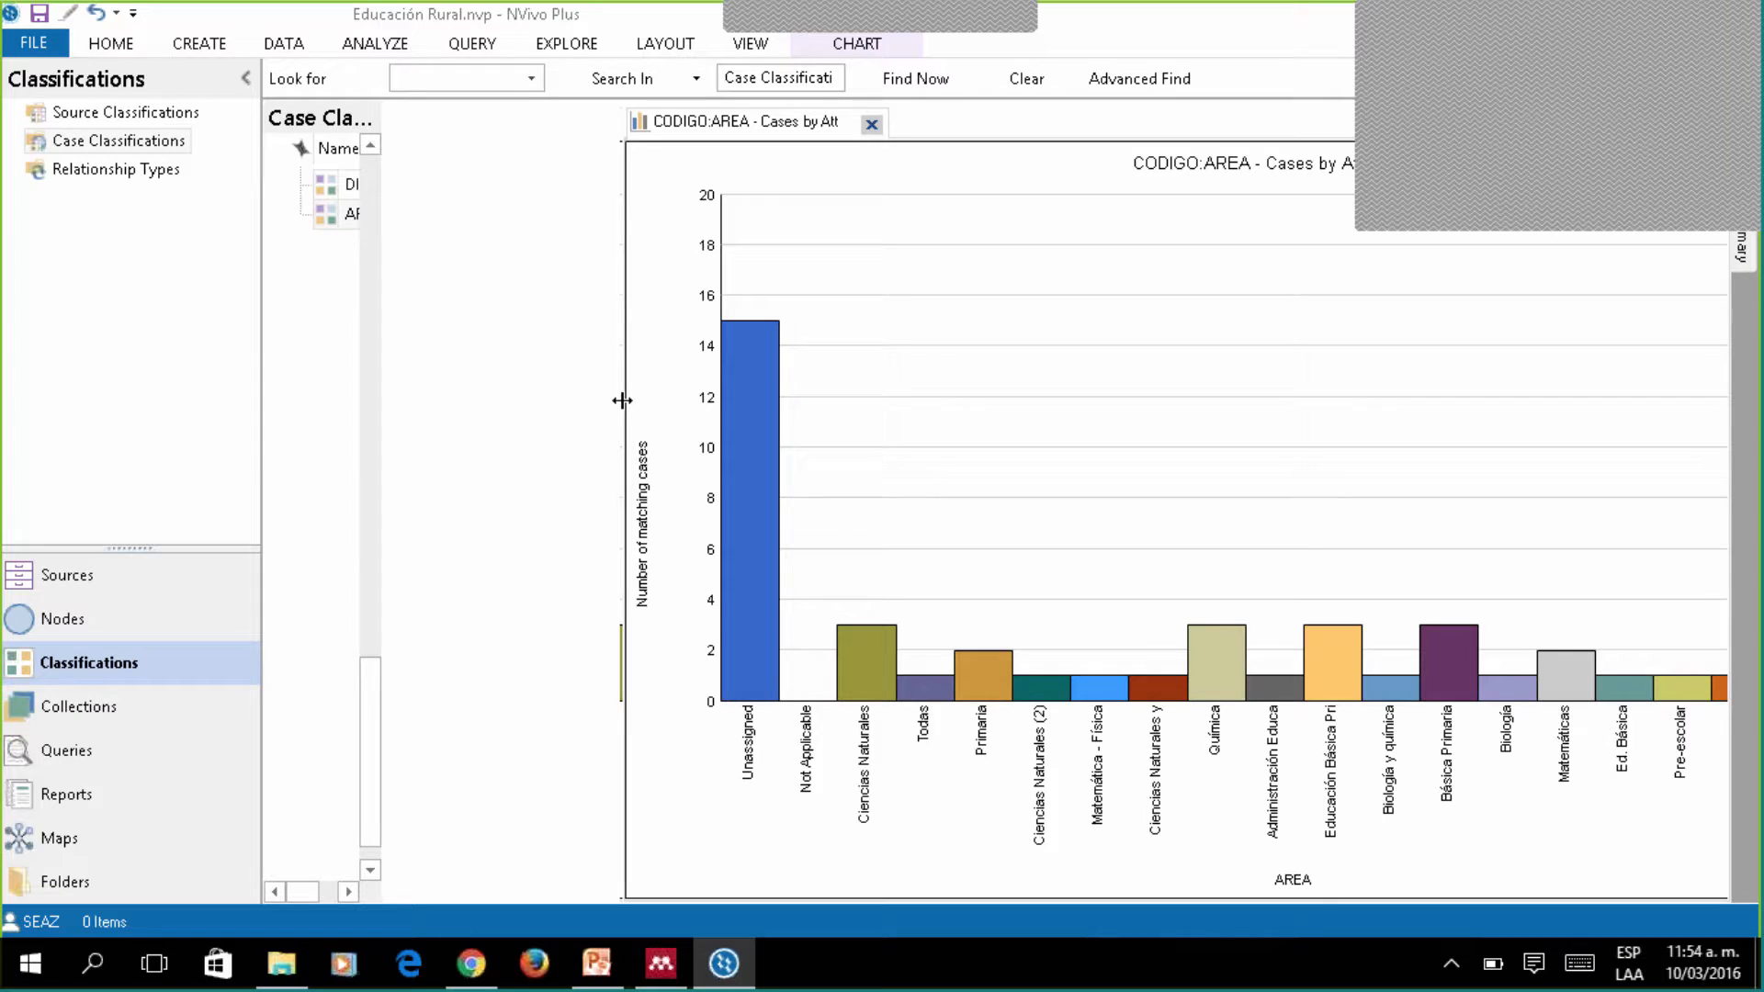
left_click(872, 123)
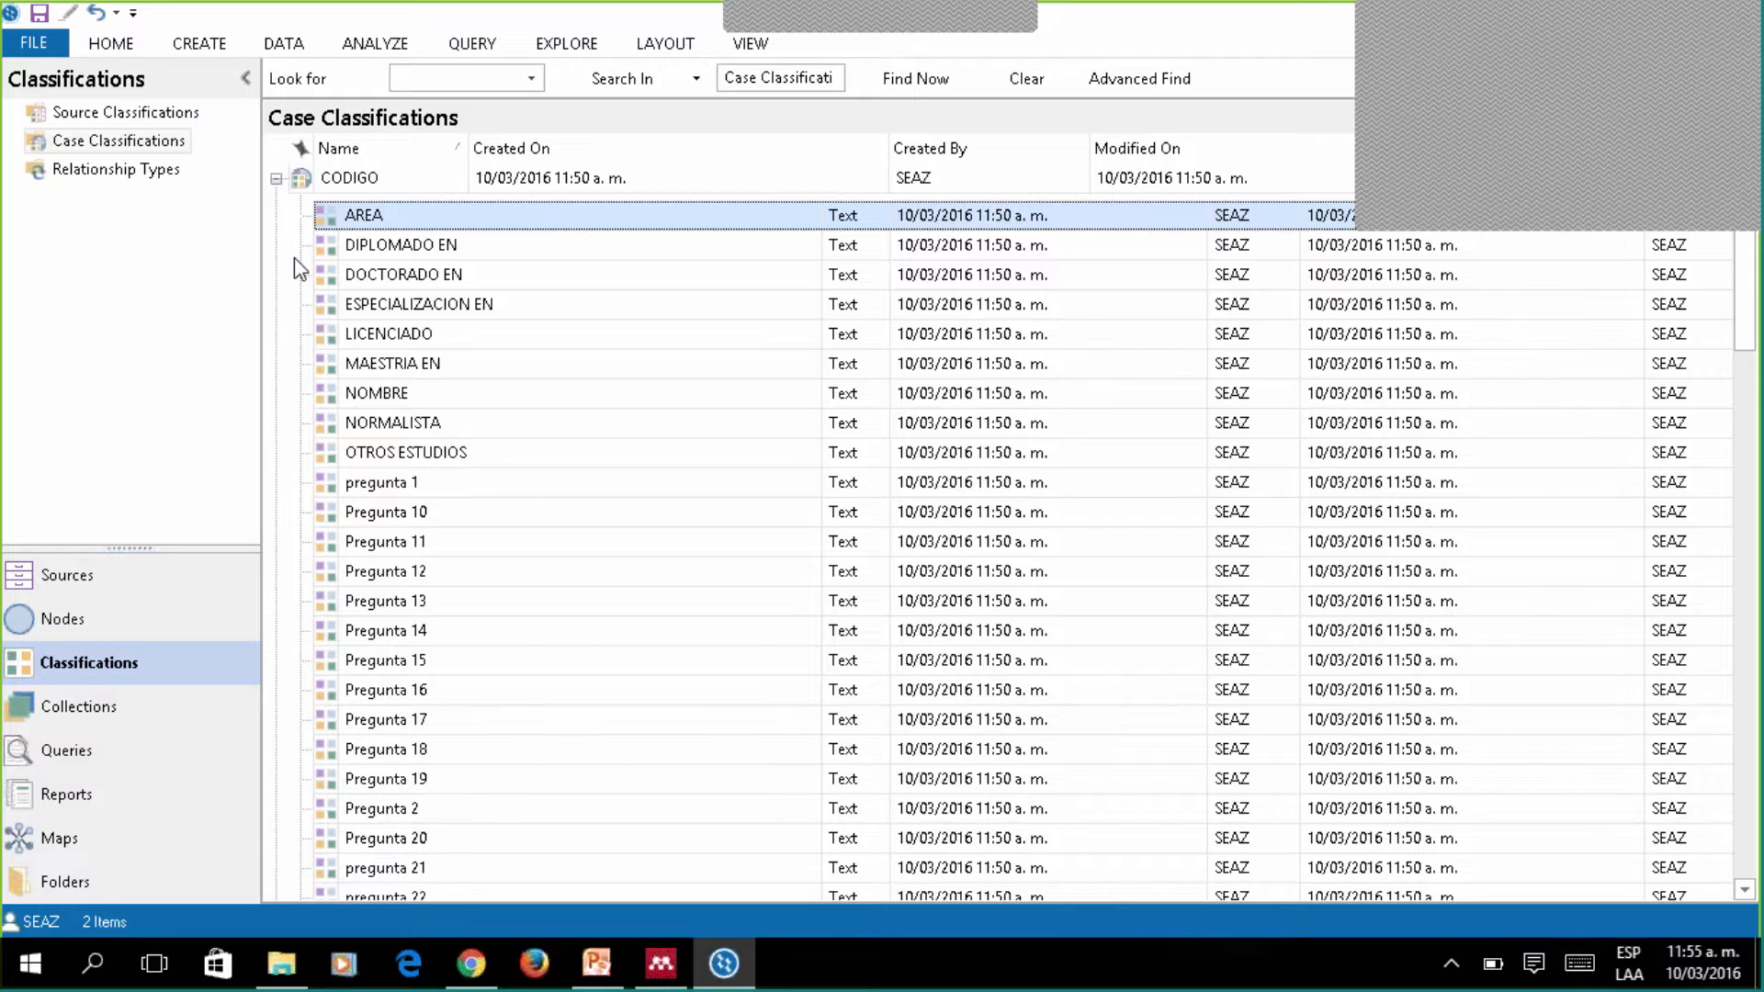
left_click(1480, 65)
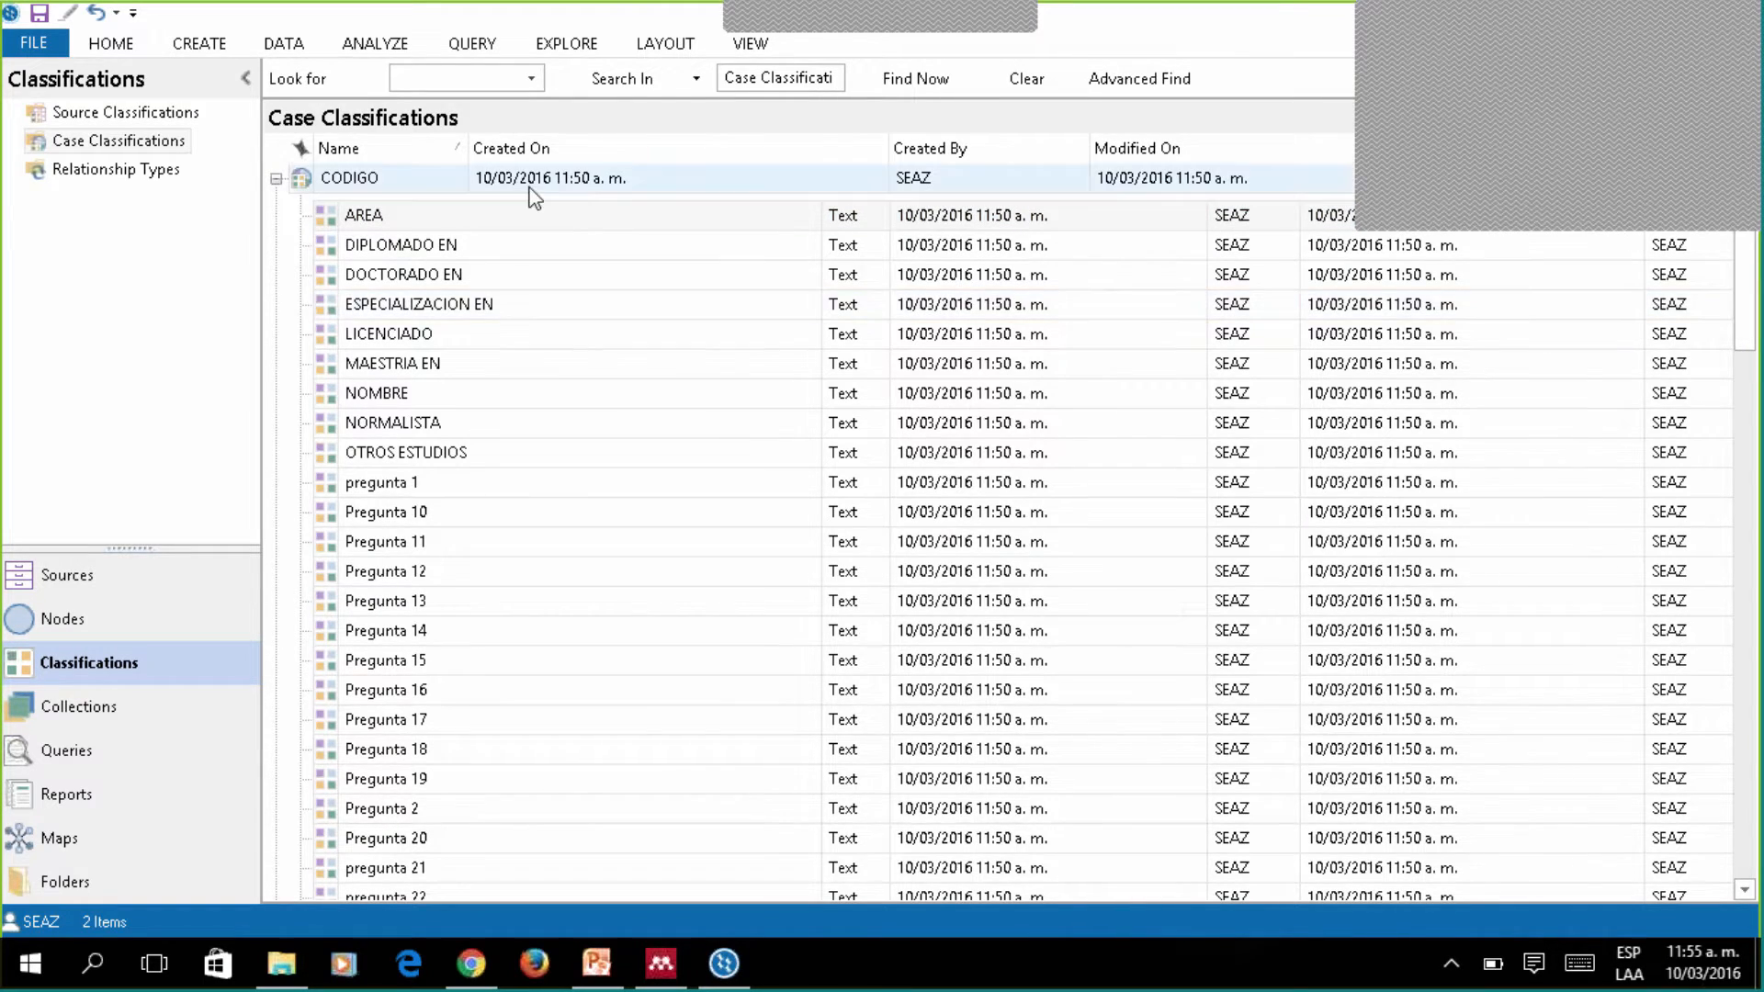
left_click(279, 976)
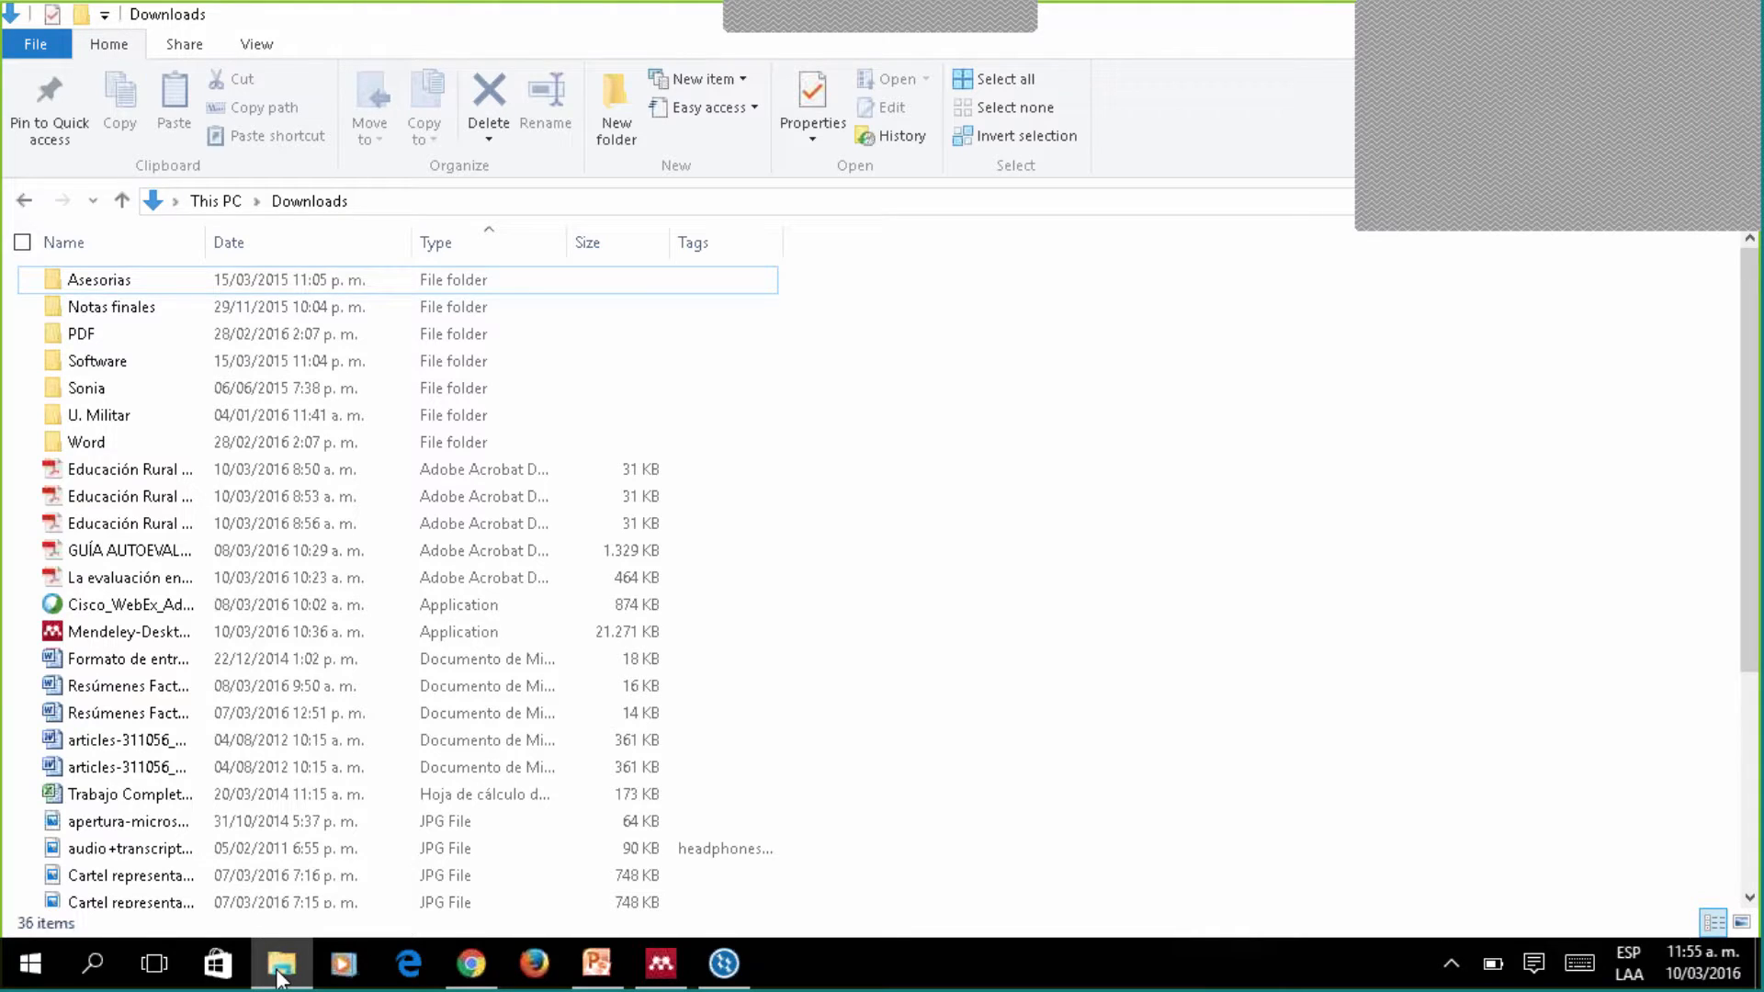
left_click(279, 969)
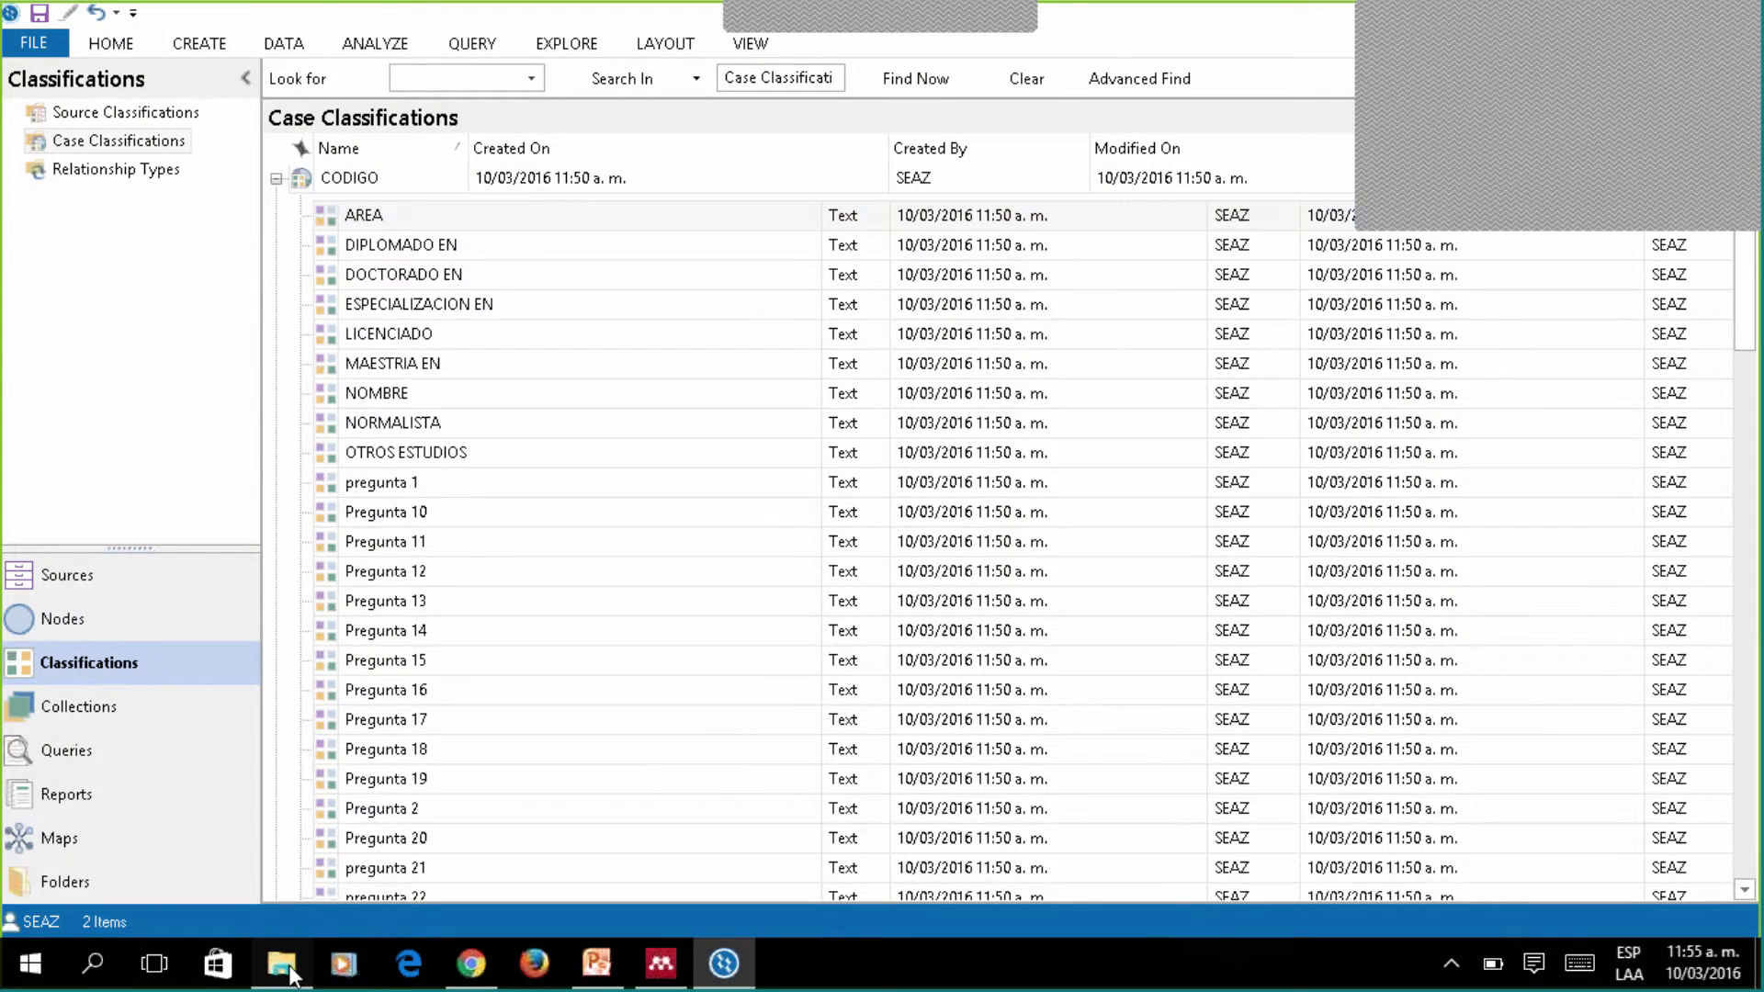
left_click(279, 969)
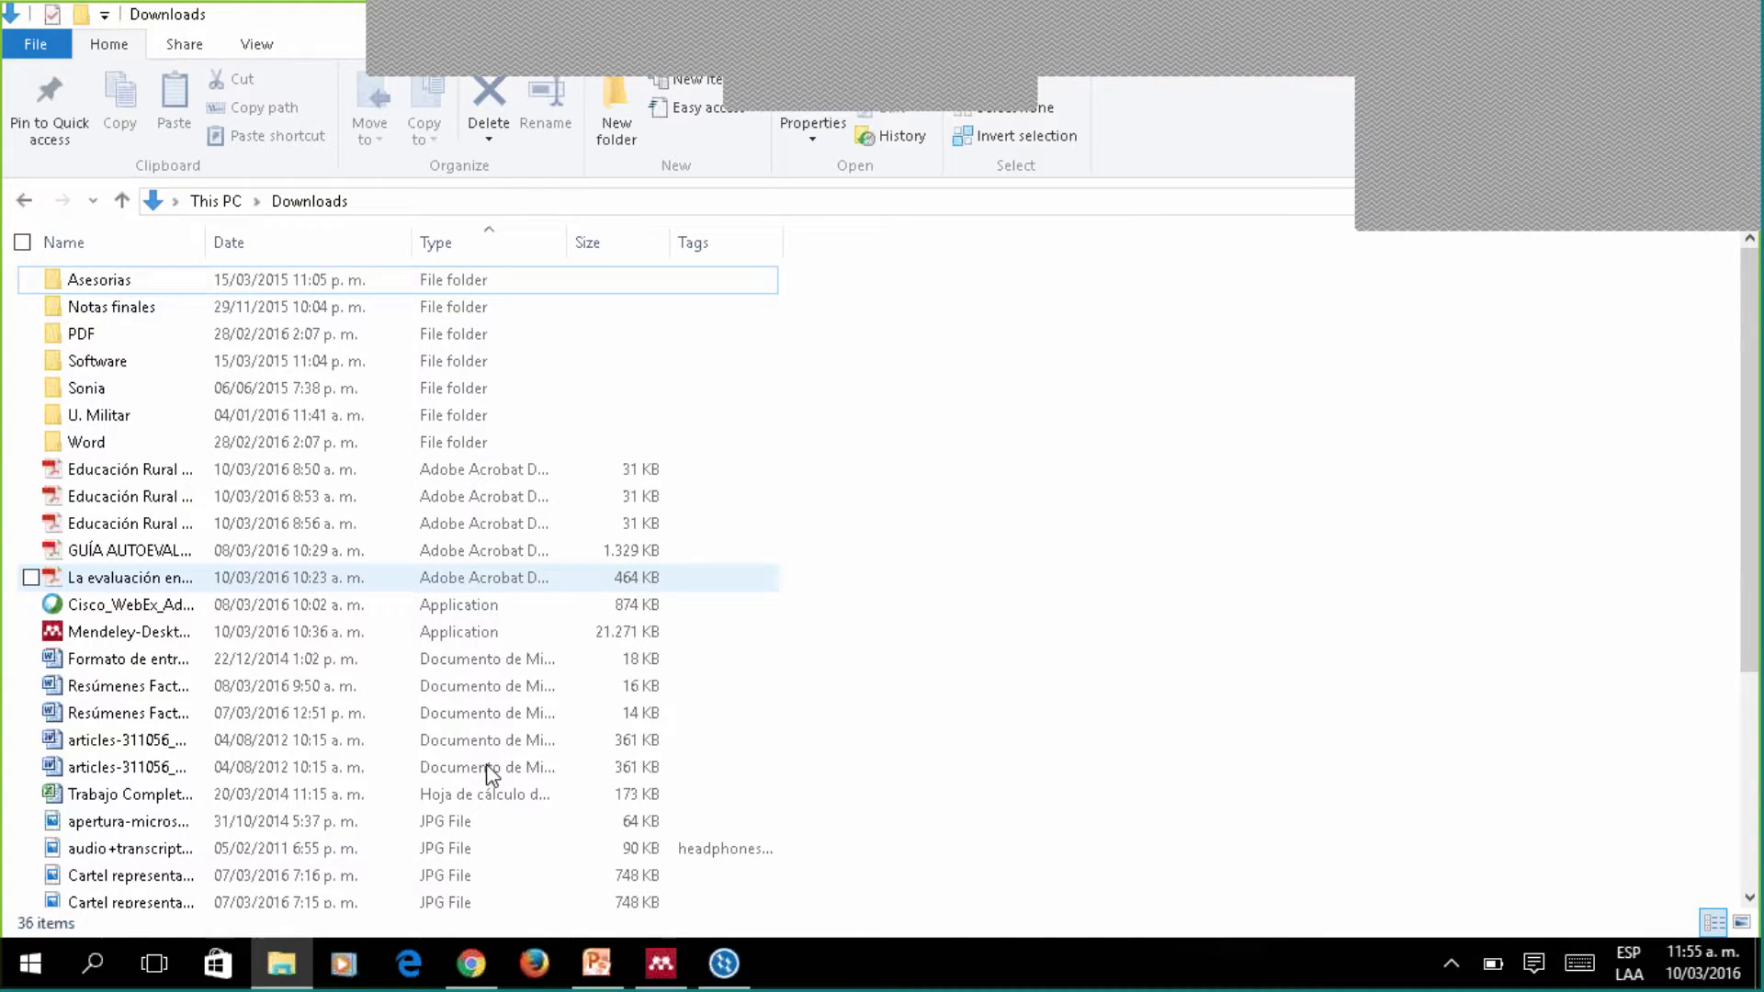
left_click(261, 974)
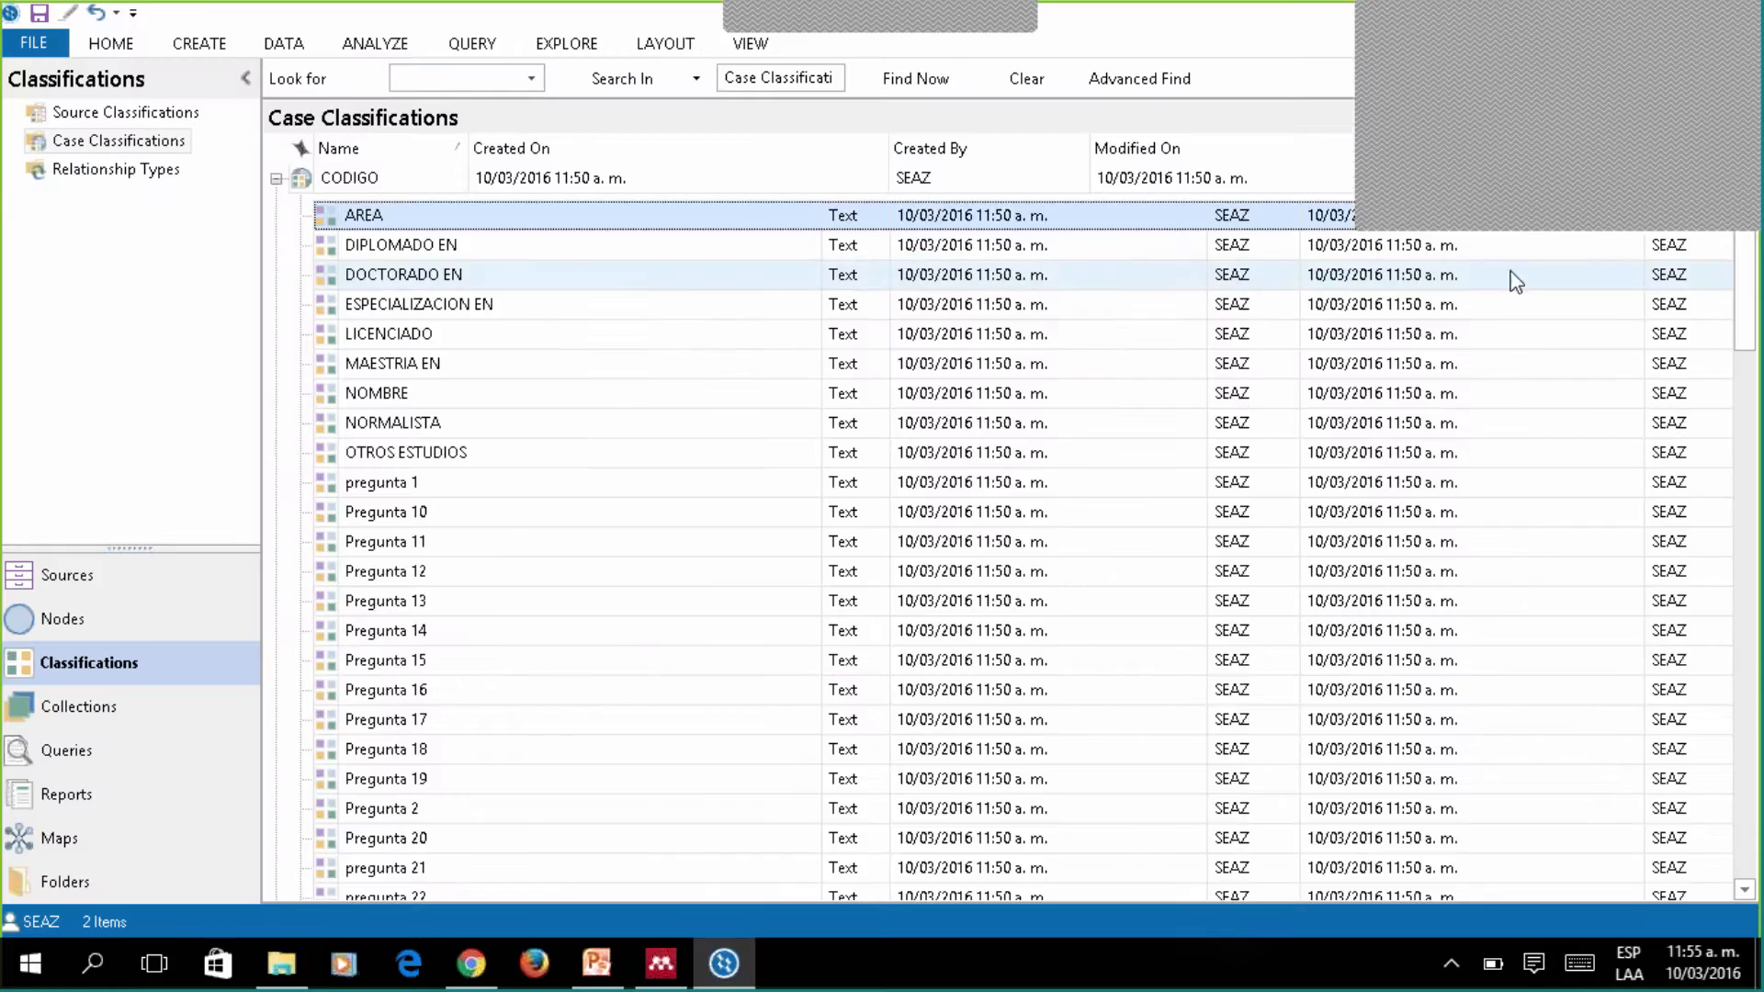
Open the "Encuesta docentes" workbook from the Encuesta subfolder of the desktop folder EJEMPLO CLASIFIC, and dismiss the Office activation notice.
left_click(1649, 11)
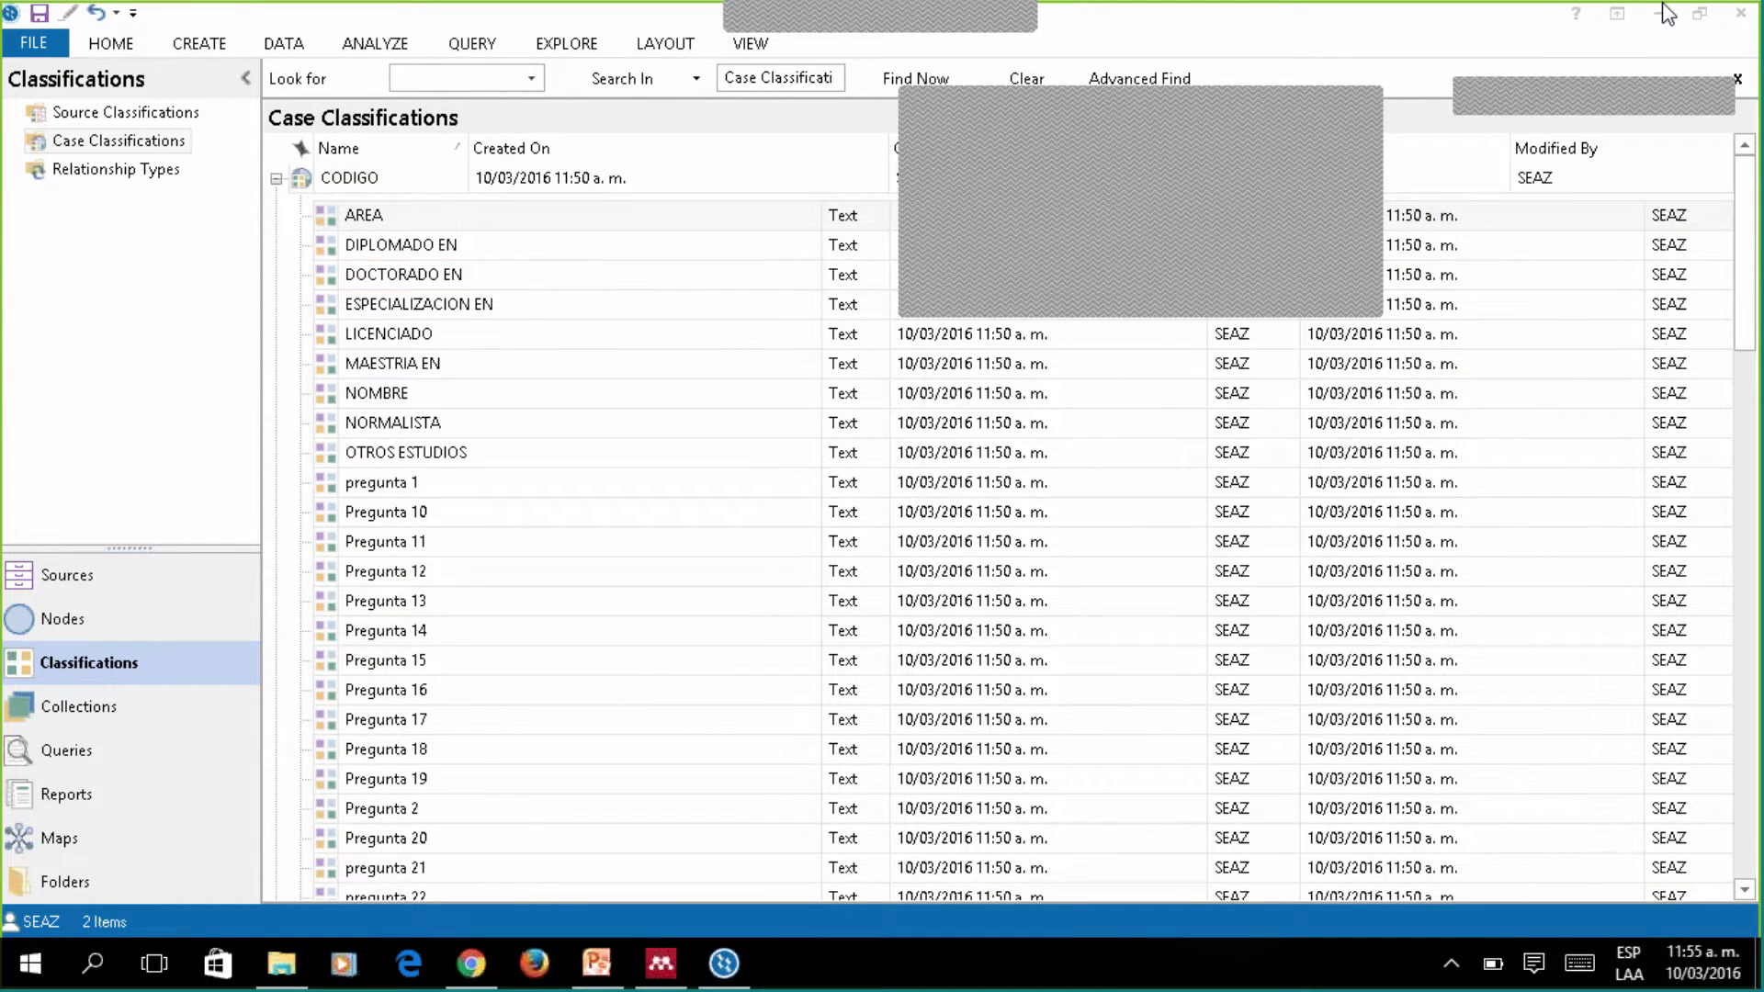
left_click(1656, 14)
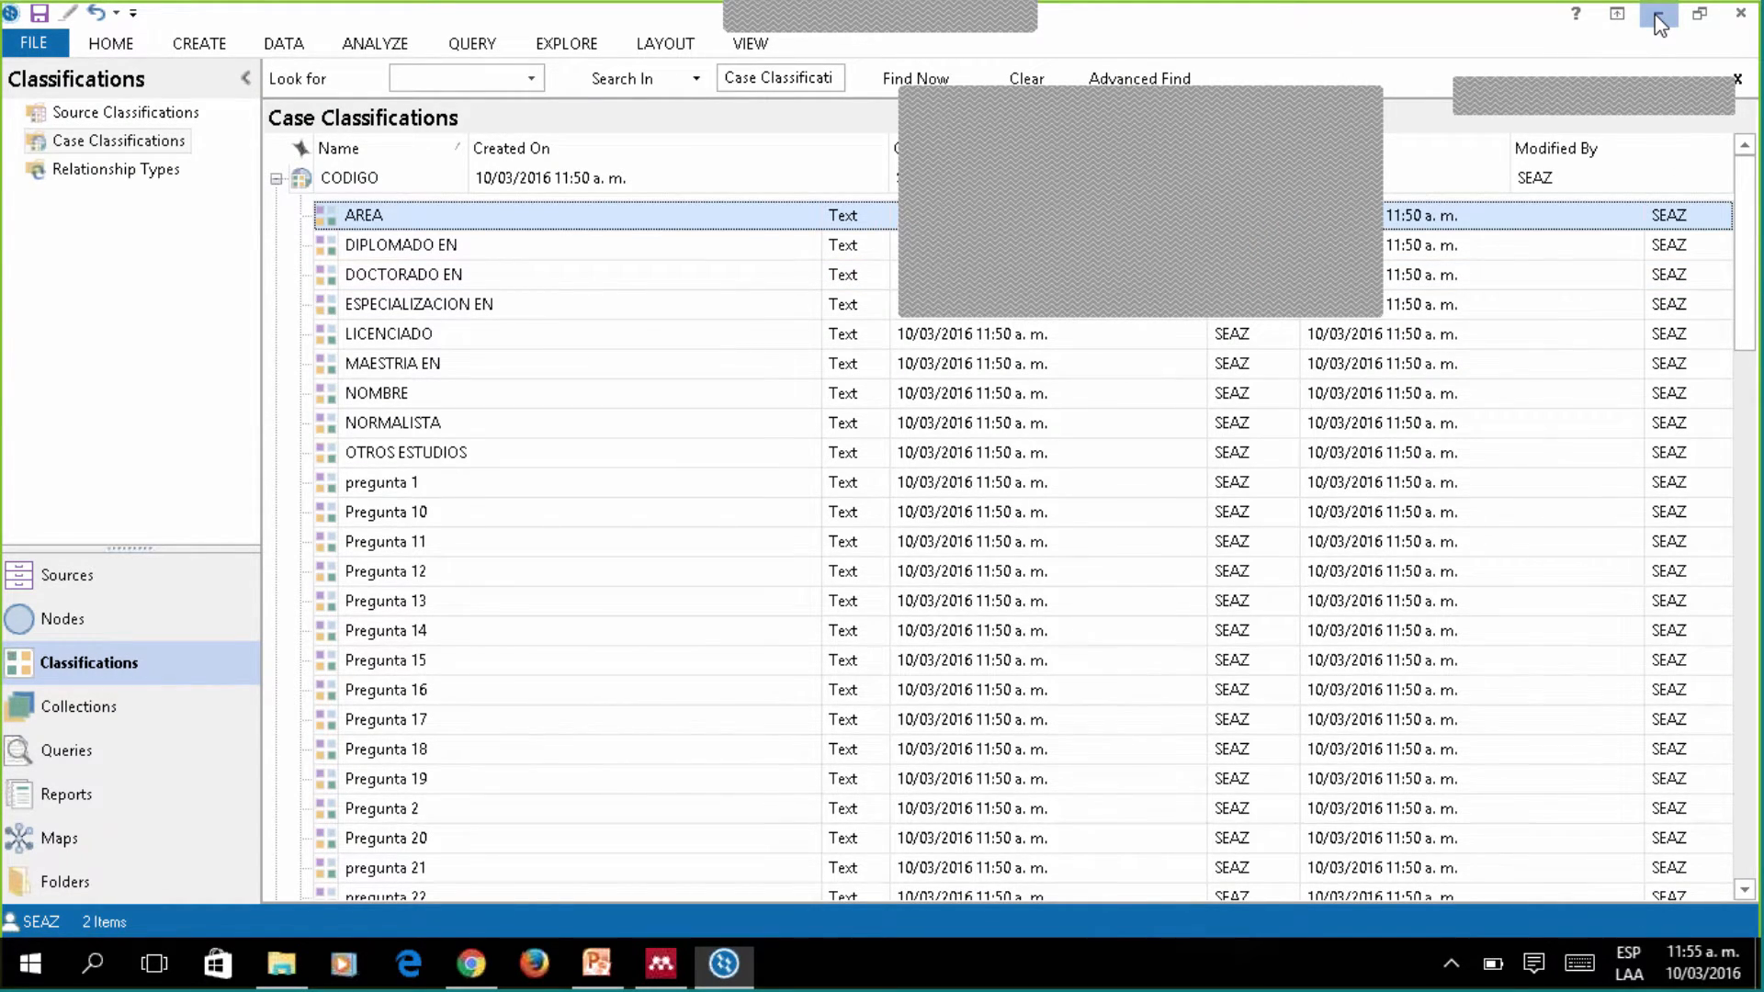
left_click(1658, 19)
double_click(334, 46)
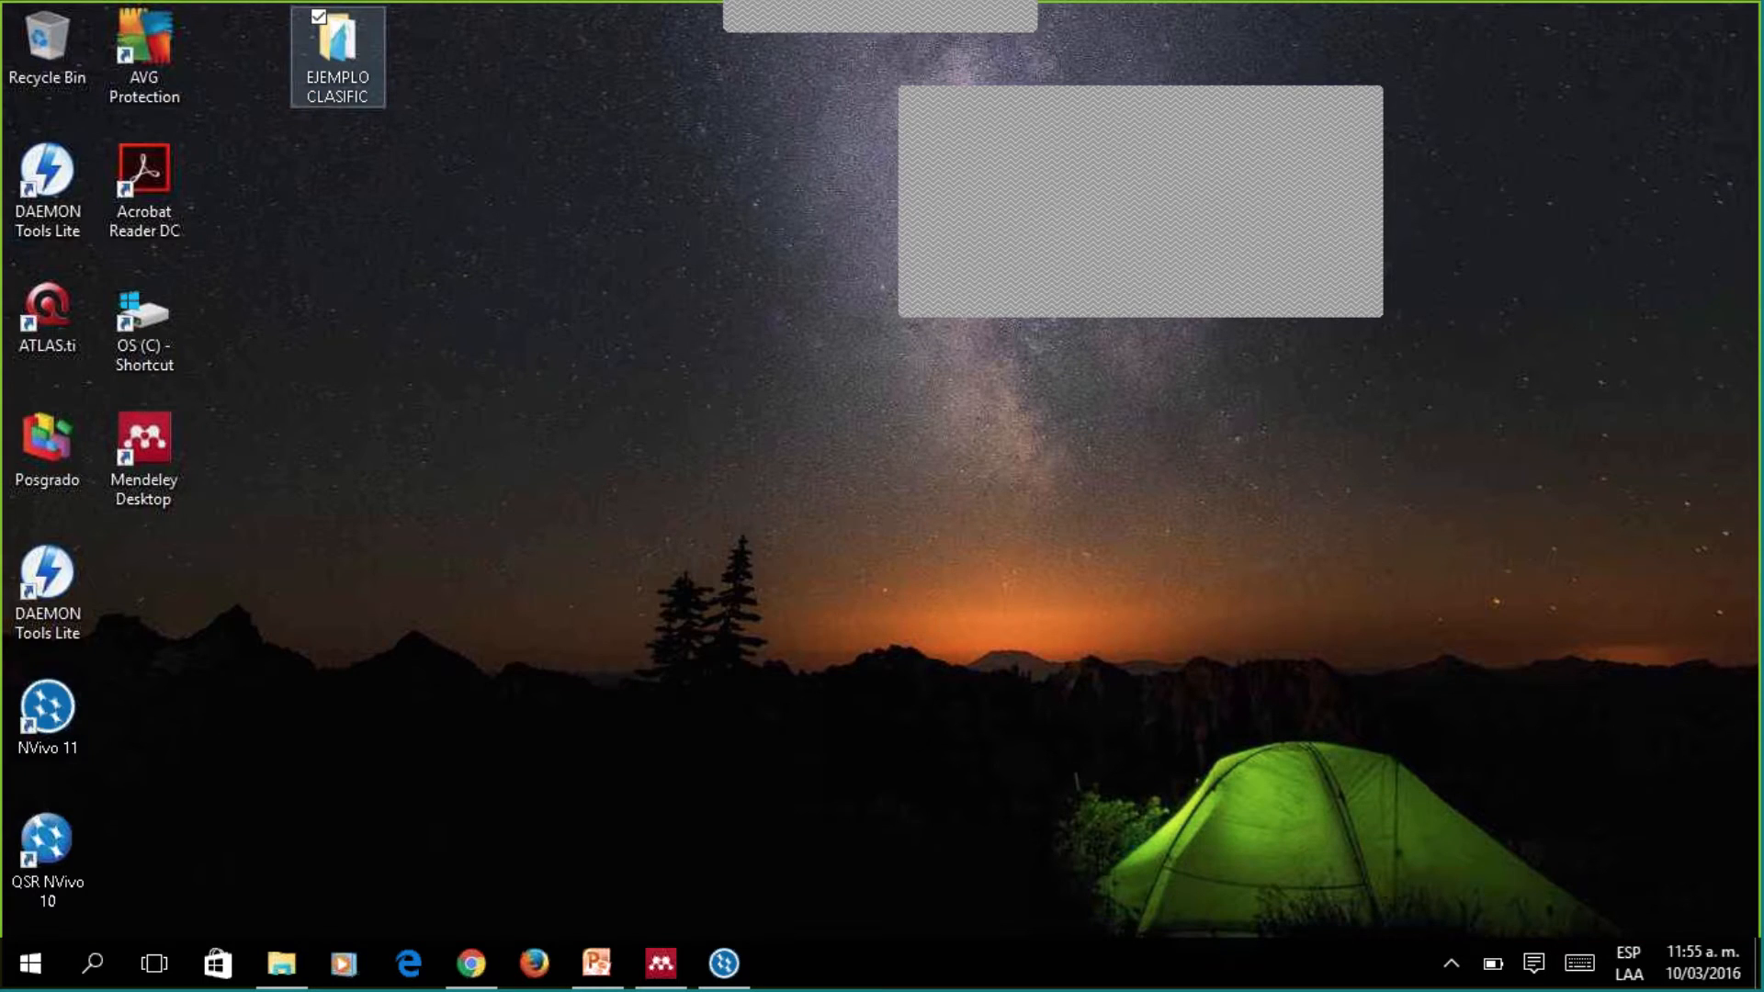
double_click(138, 292)
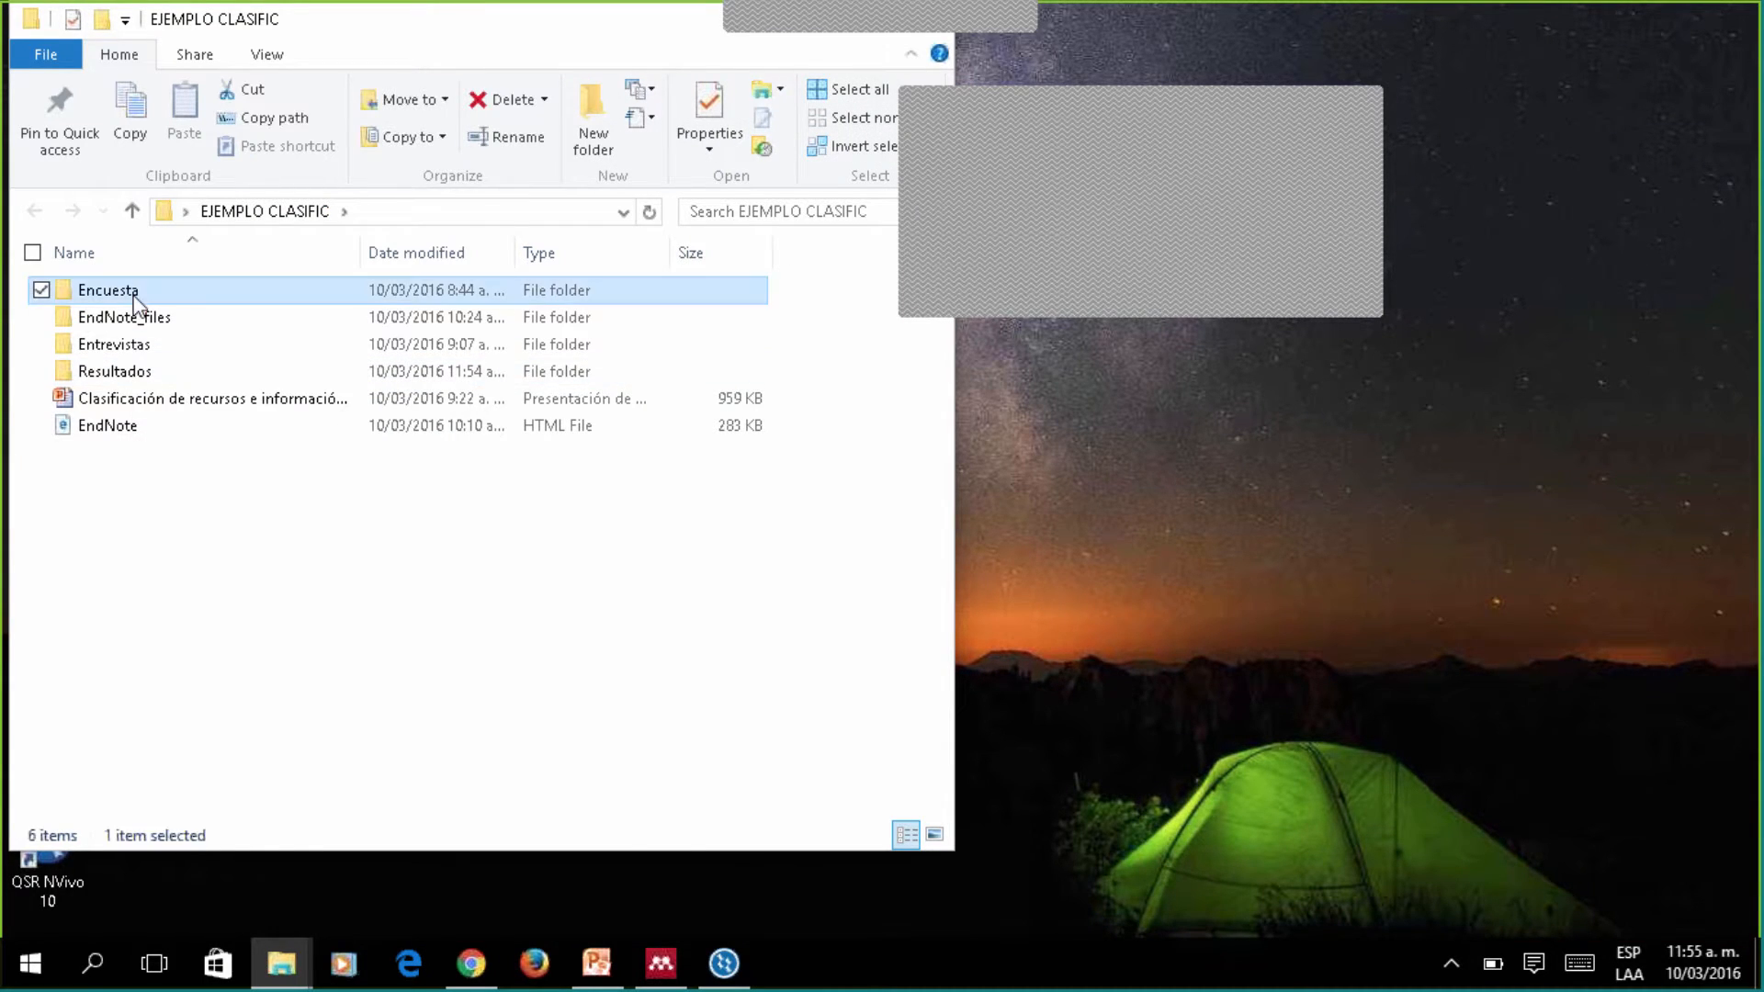
left_click(136, 294)
double_click(136, 294)
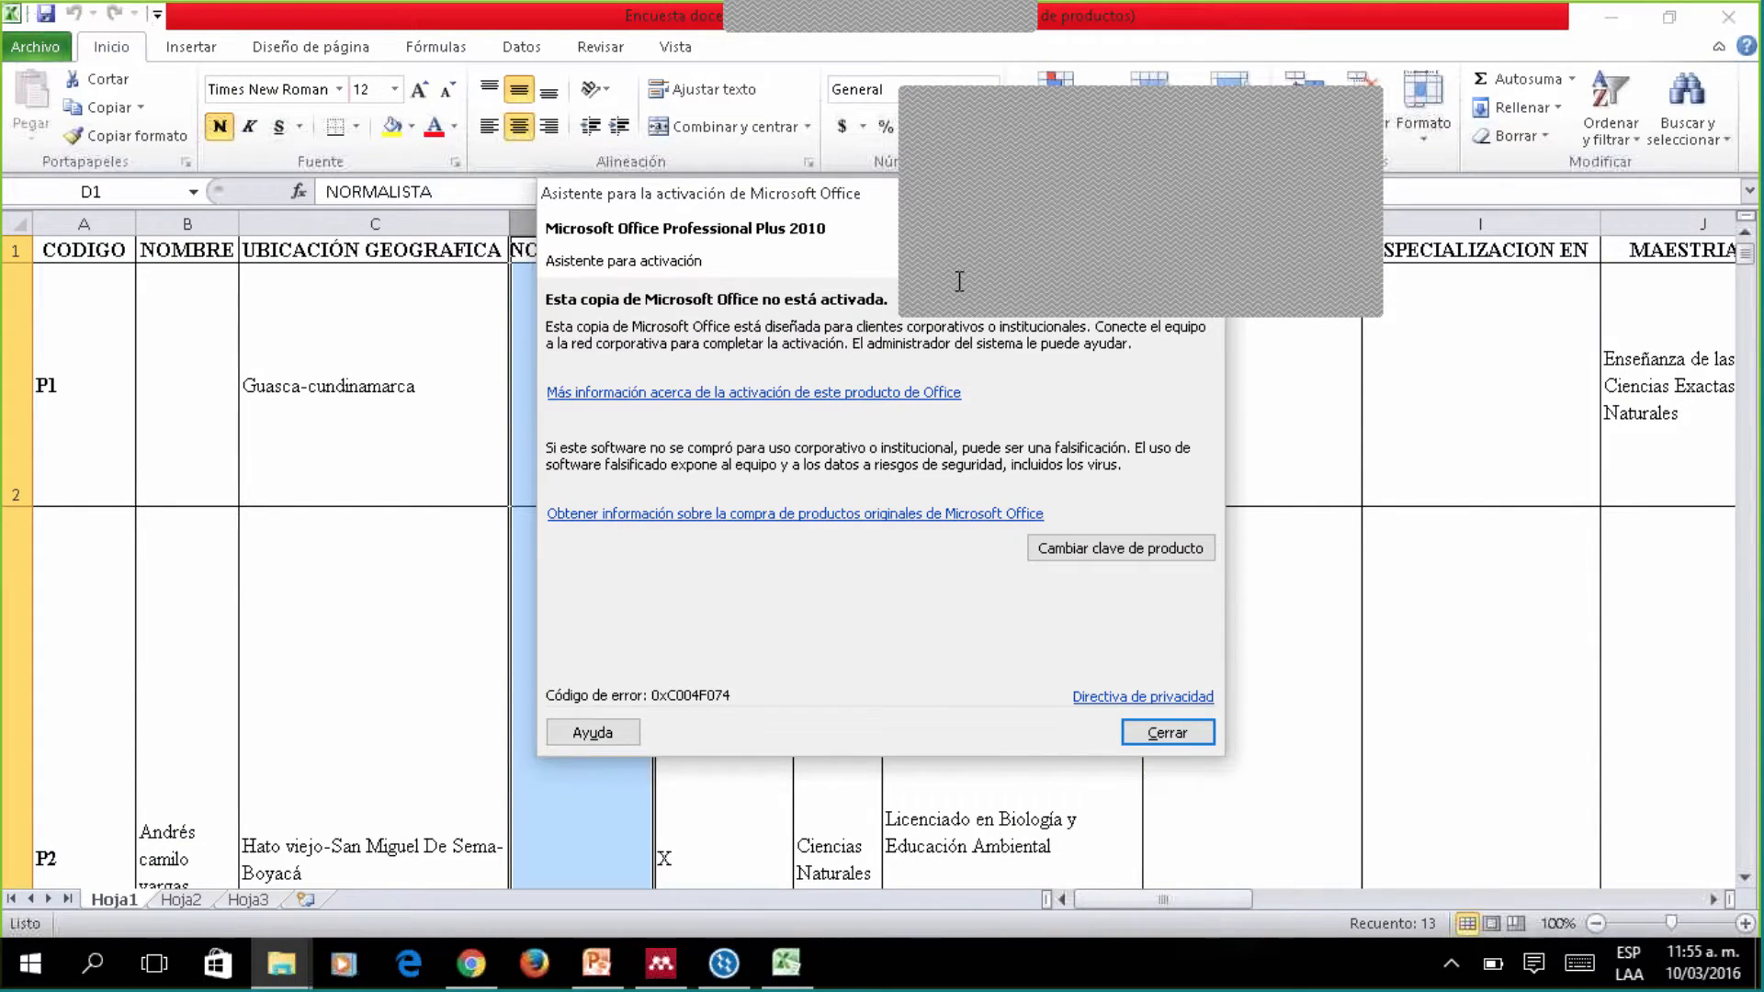
left_click(1165, 733)
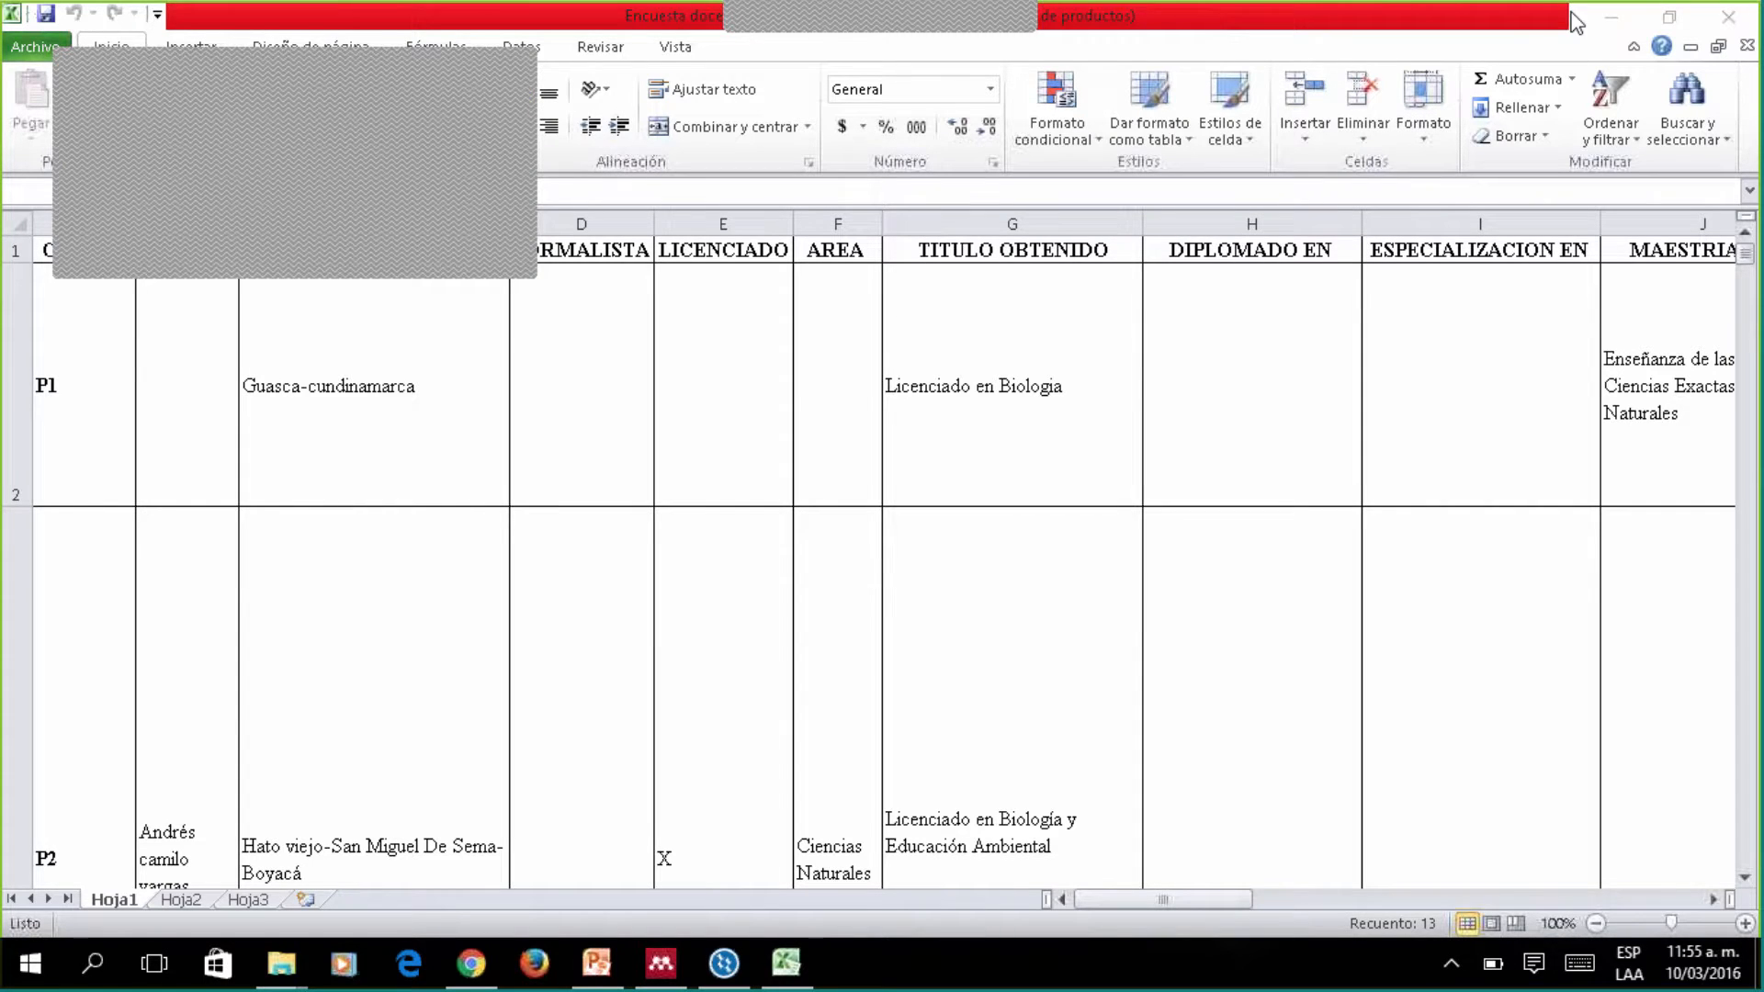
Minimize the survey workbook, move the Encuesta folder window aside, and switch back to NVivo.
left_click(1619, 18)
left_click_drag(591, 36, 1308, 120)
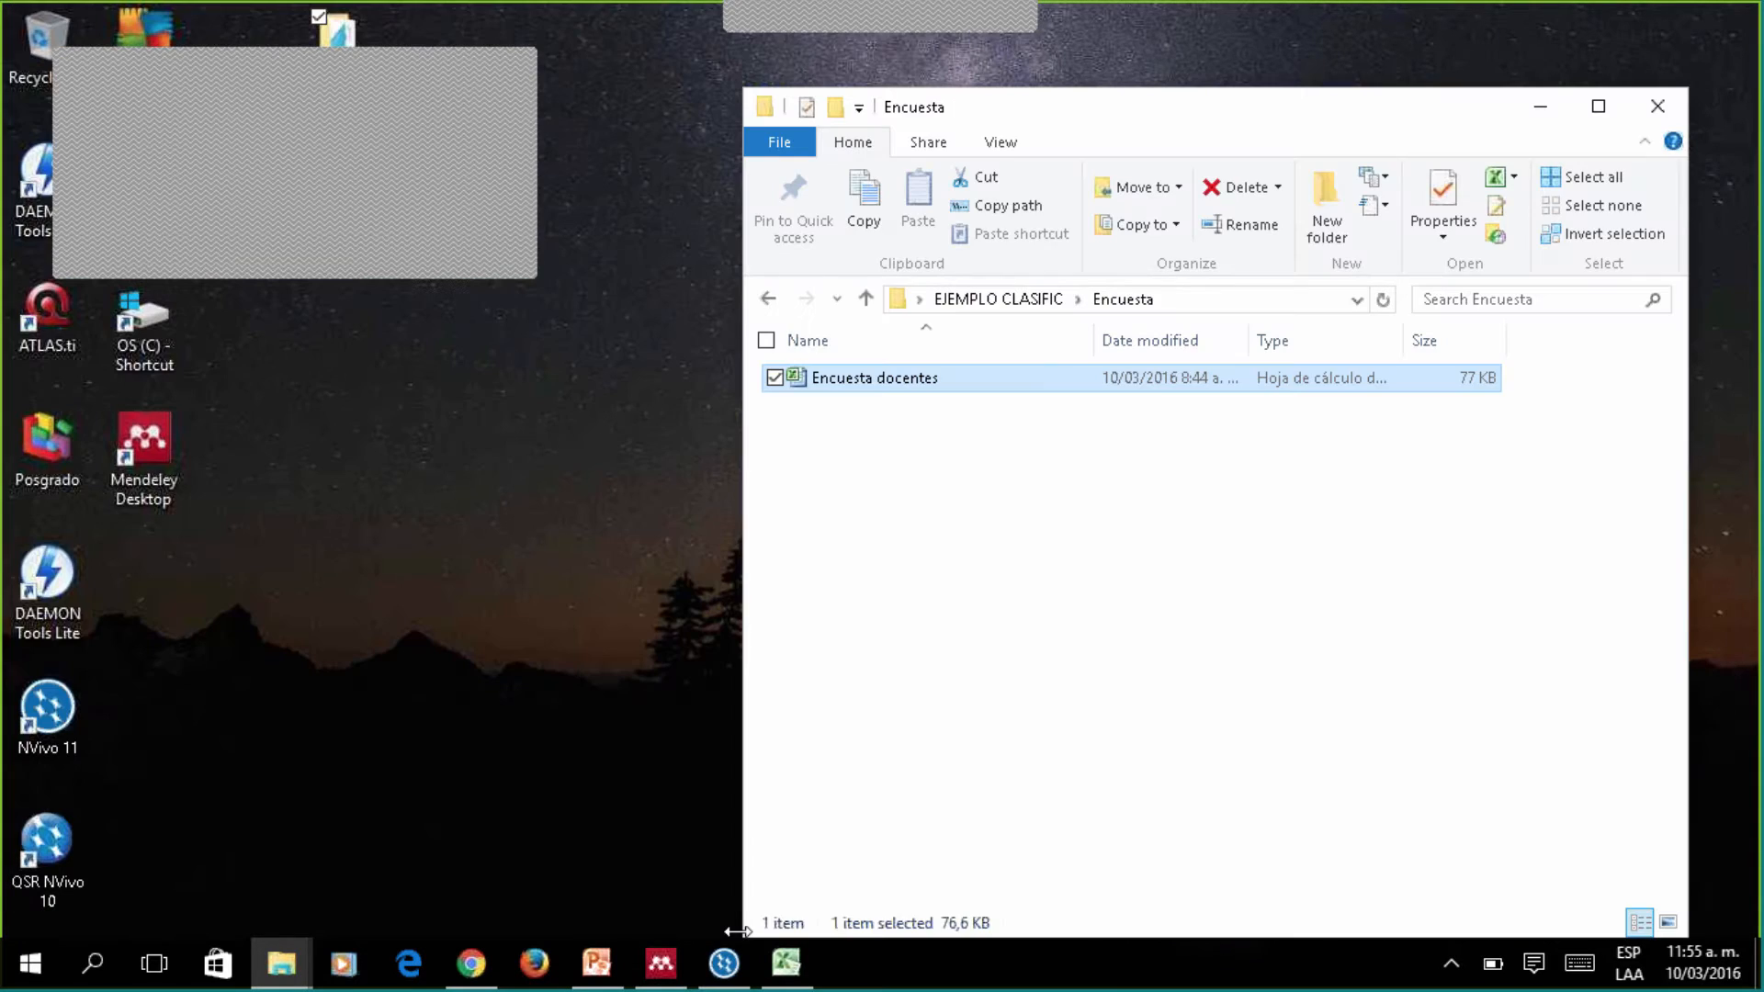
left_click(779, 965)
left_click(781, 964)
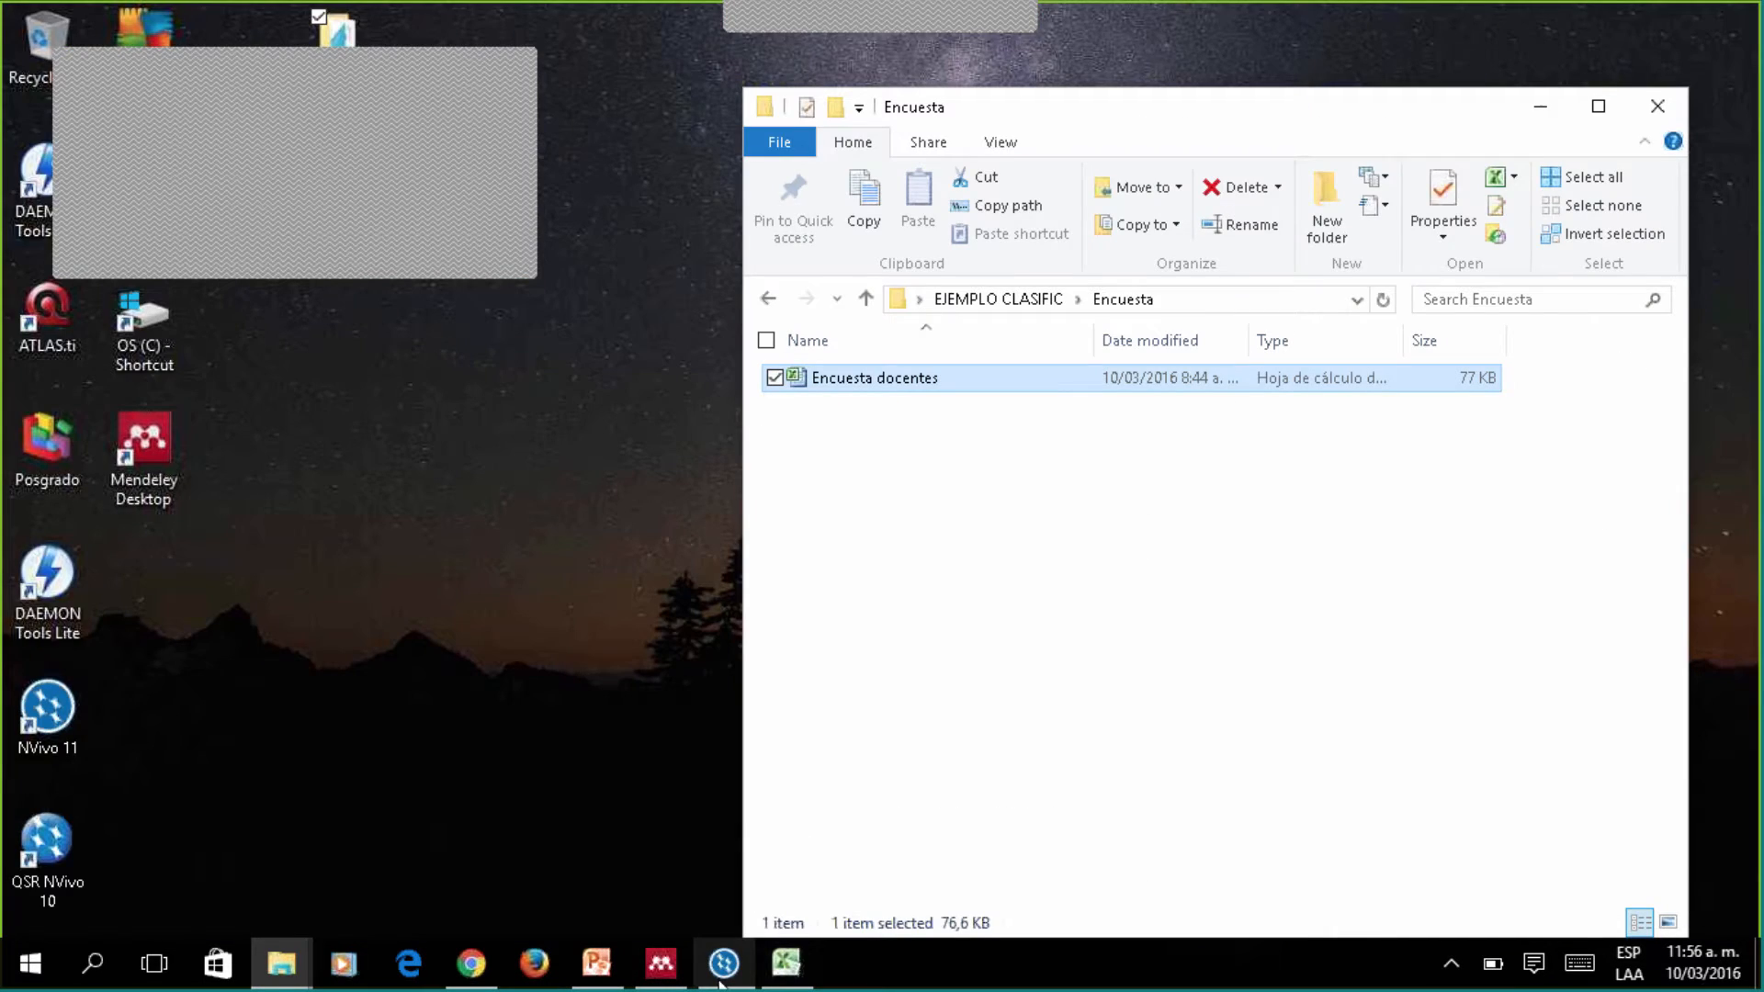
left_click(722, 974)
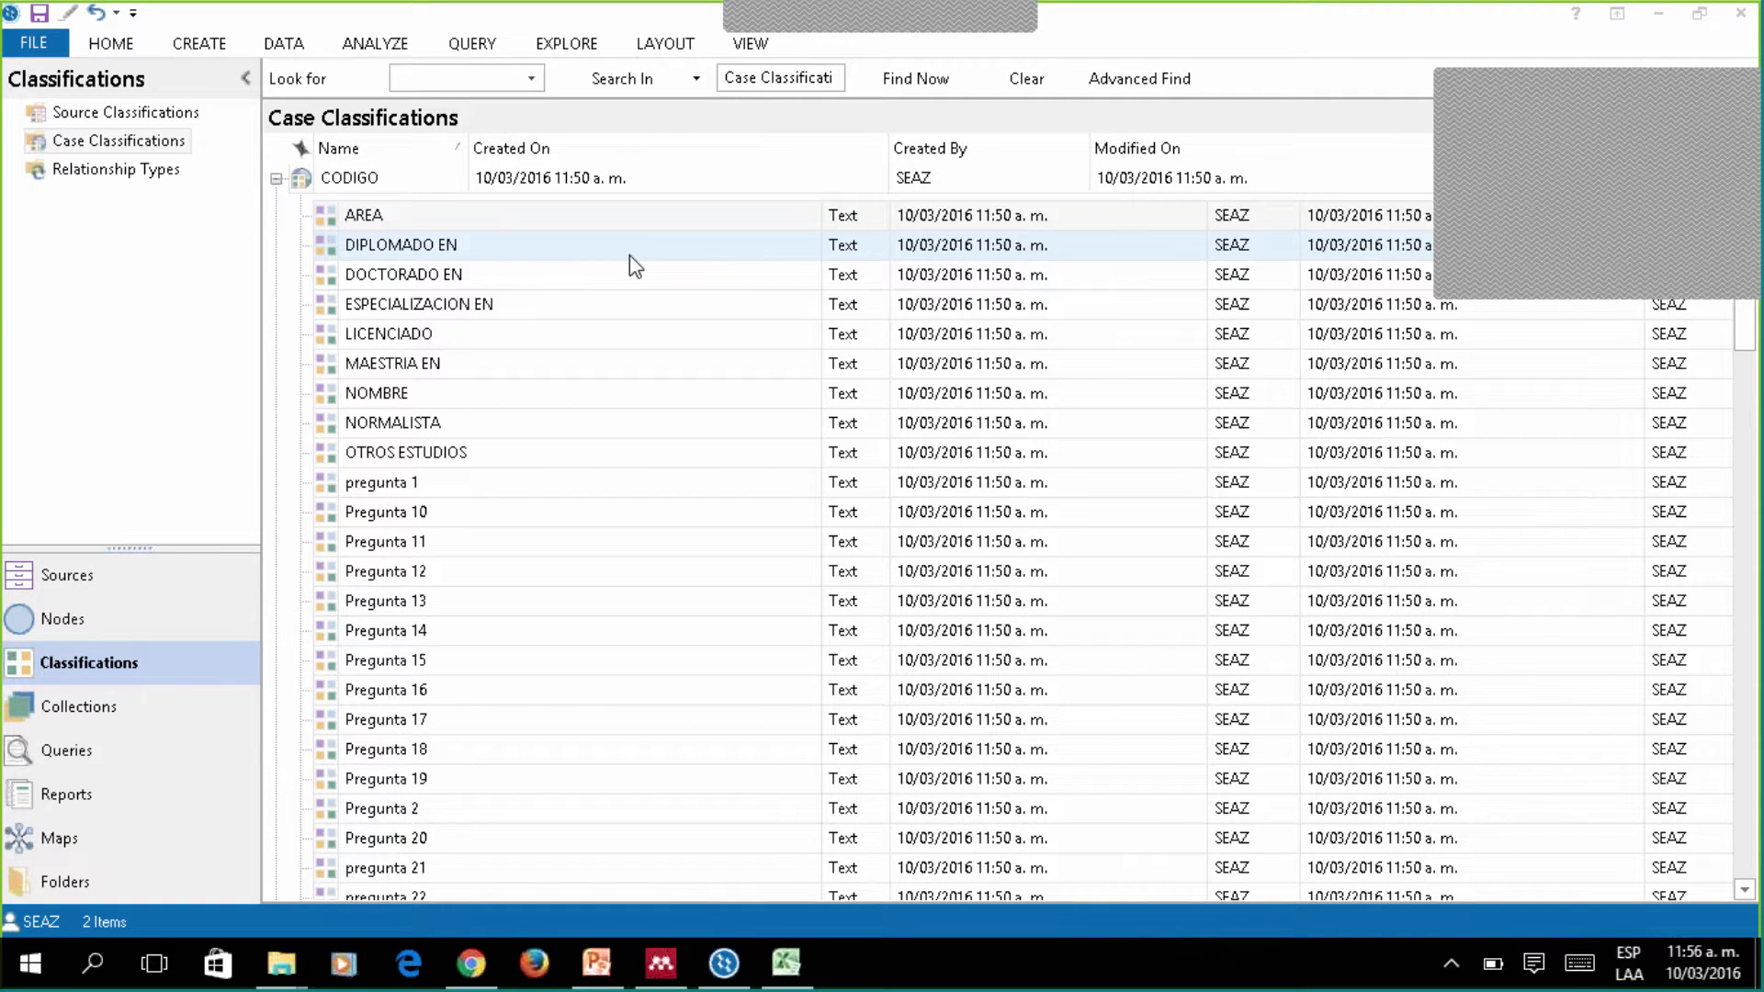
View a tree map of attribute value combinations for the LICENCIADO attribute of CODIGO, and close it.
right_click(400, 328)
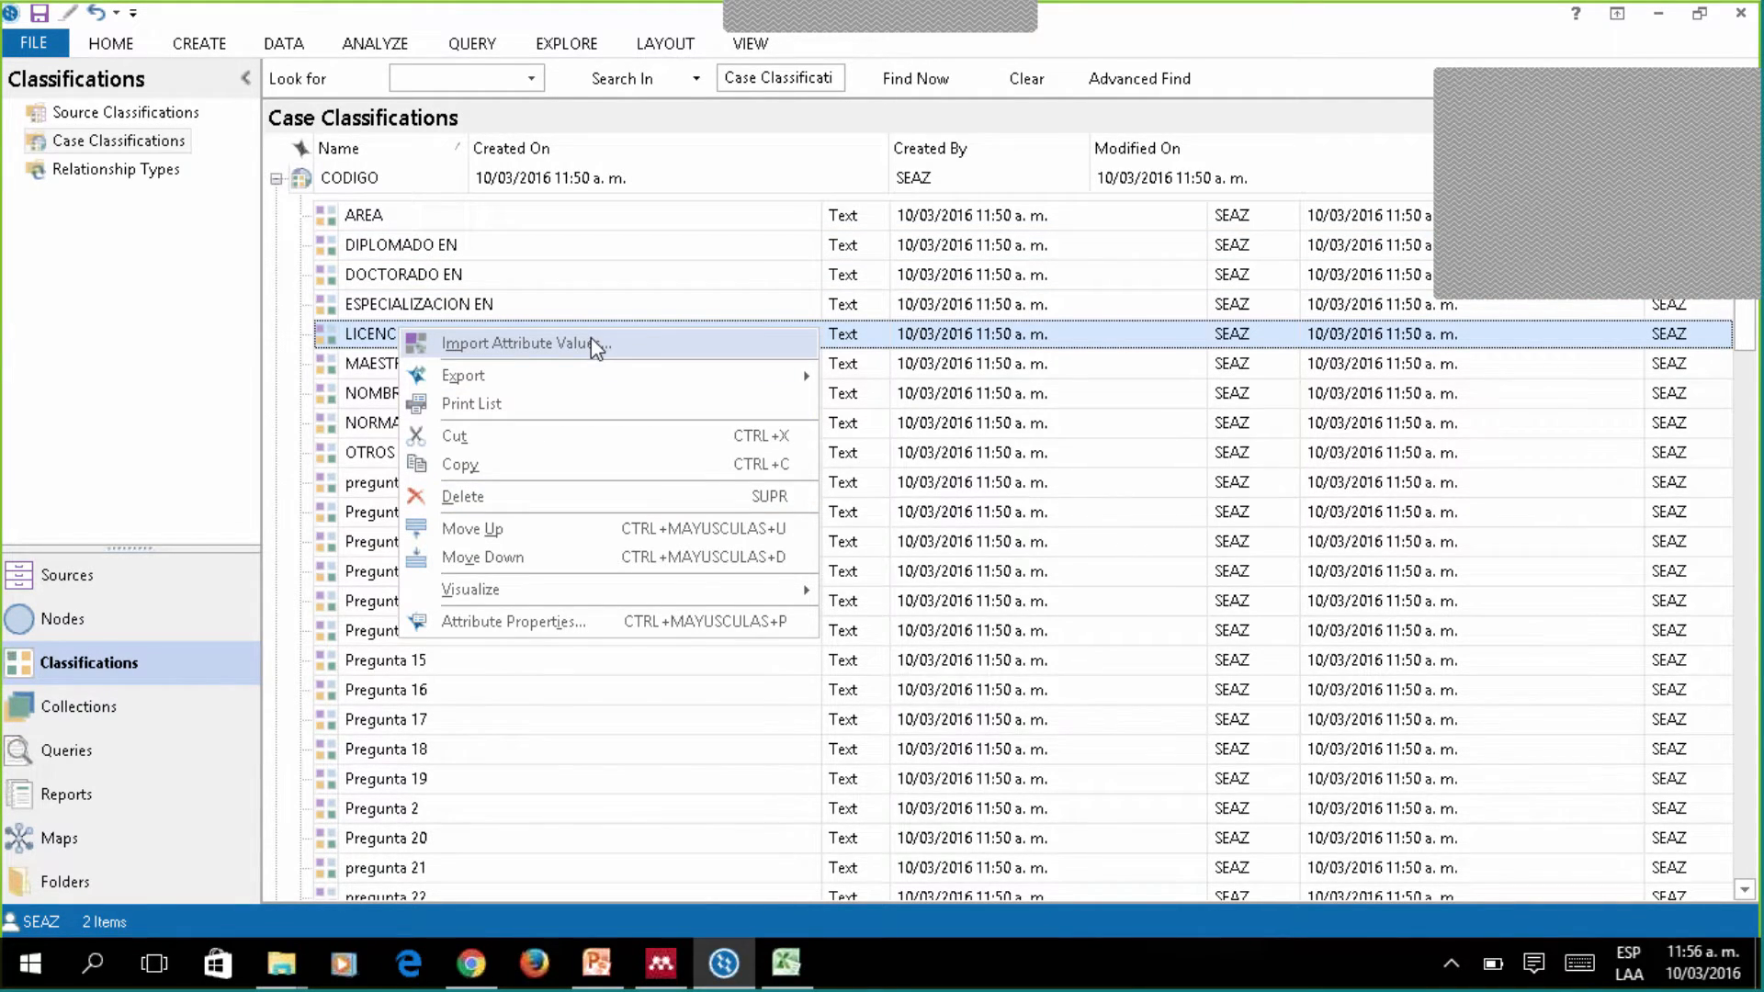
mouse_move(504, 592)
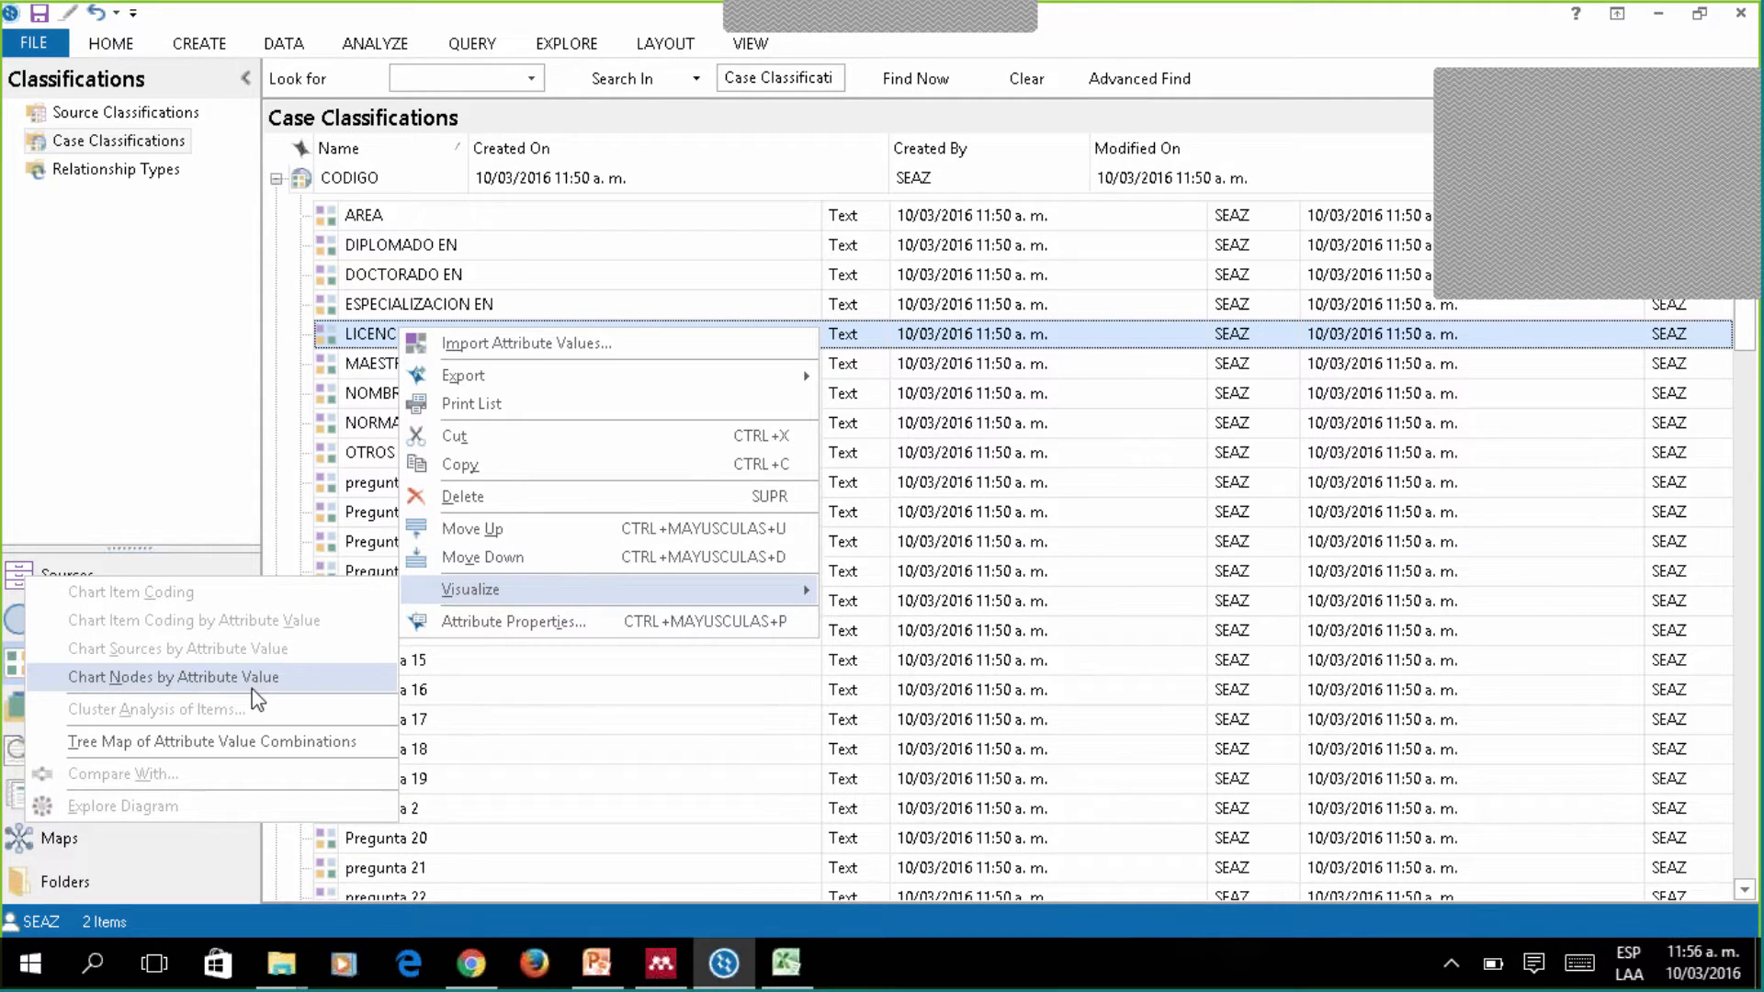
left_click(257, 749)
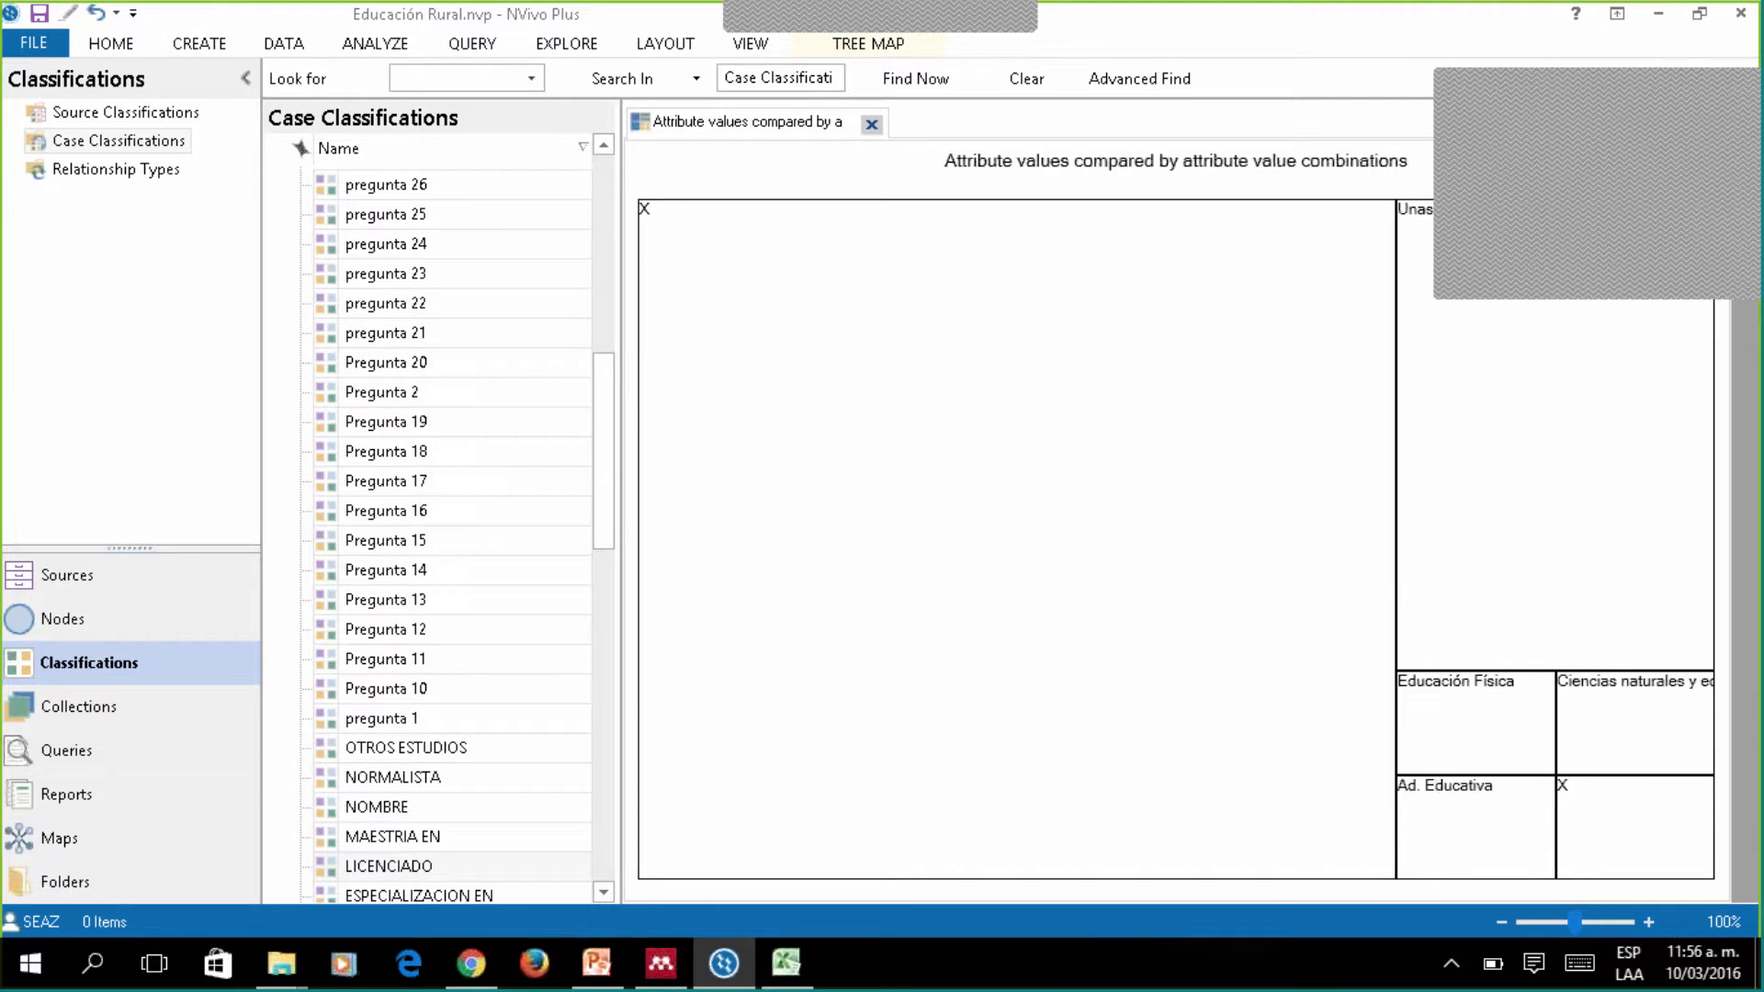
left_click_drag(1577, 84, 134, 54)
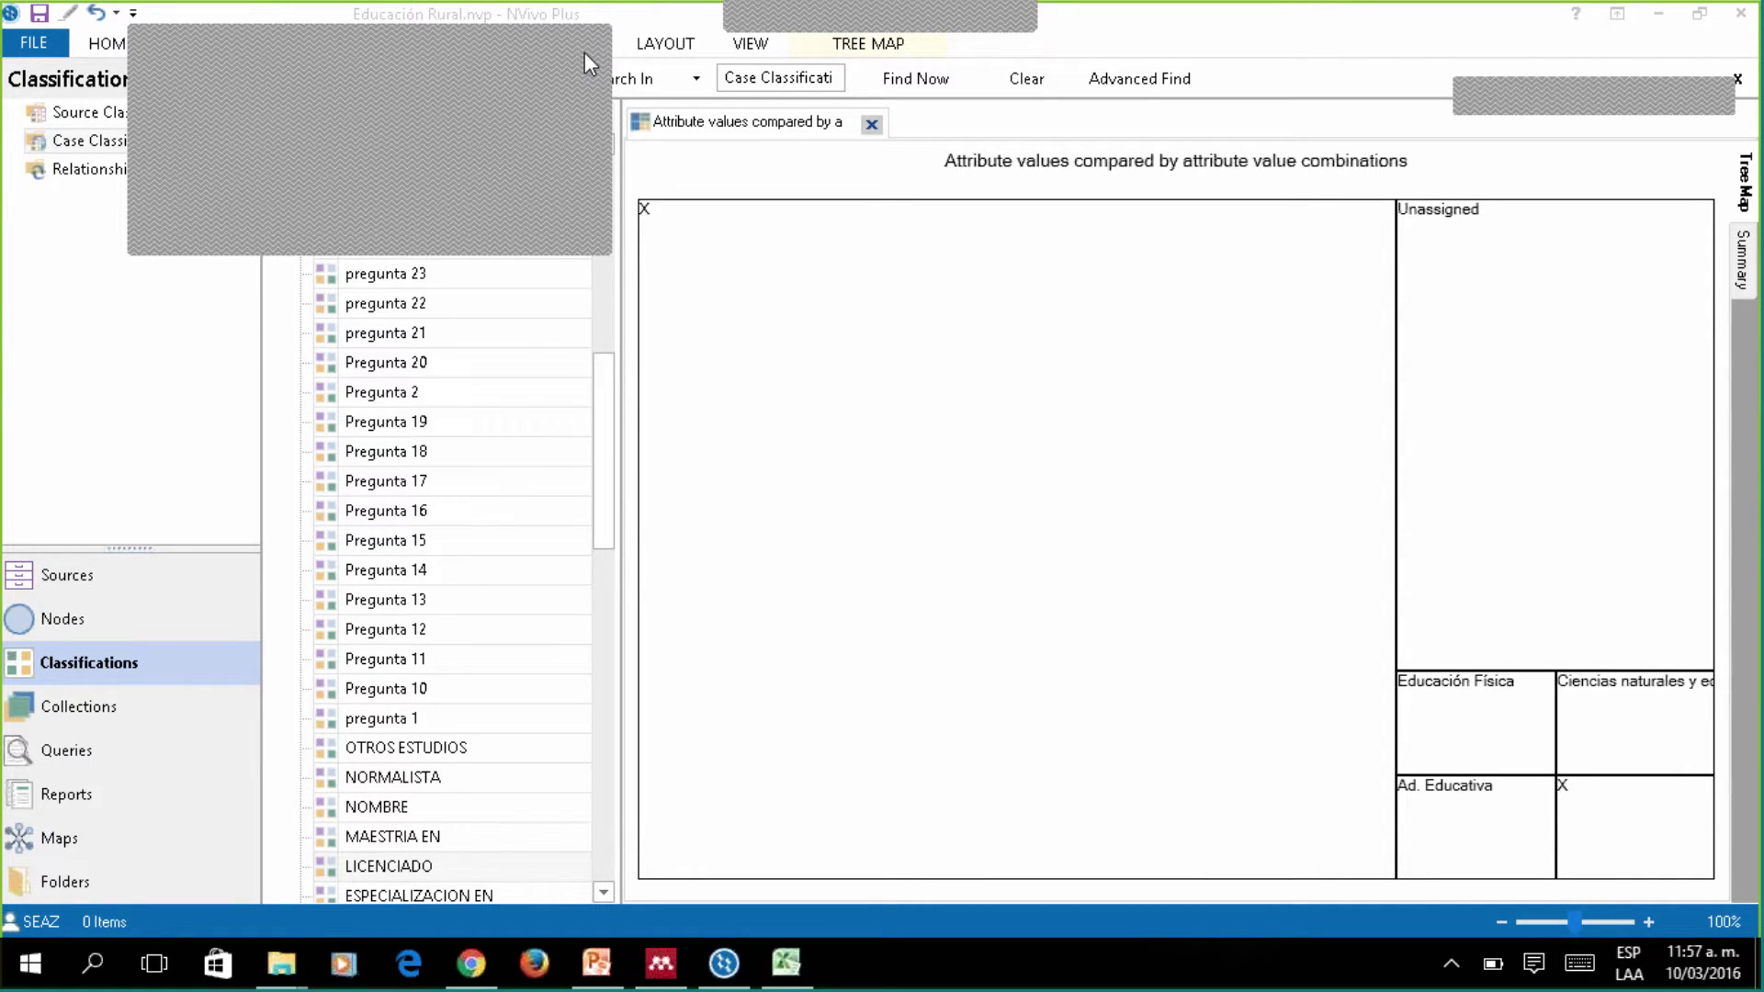
left_click(870, 124)
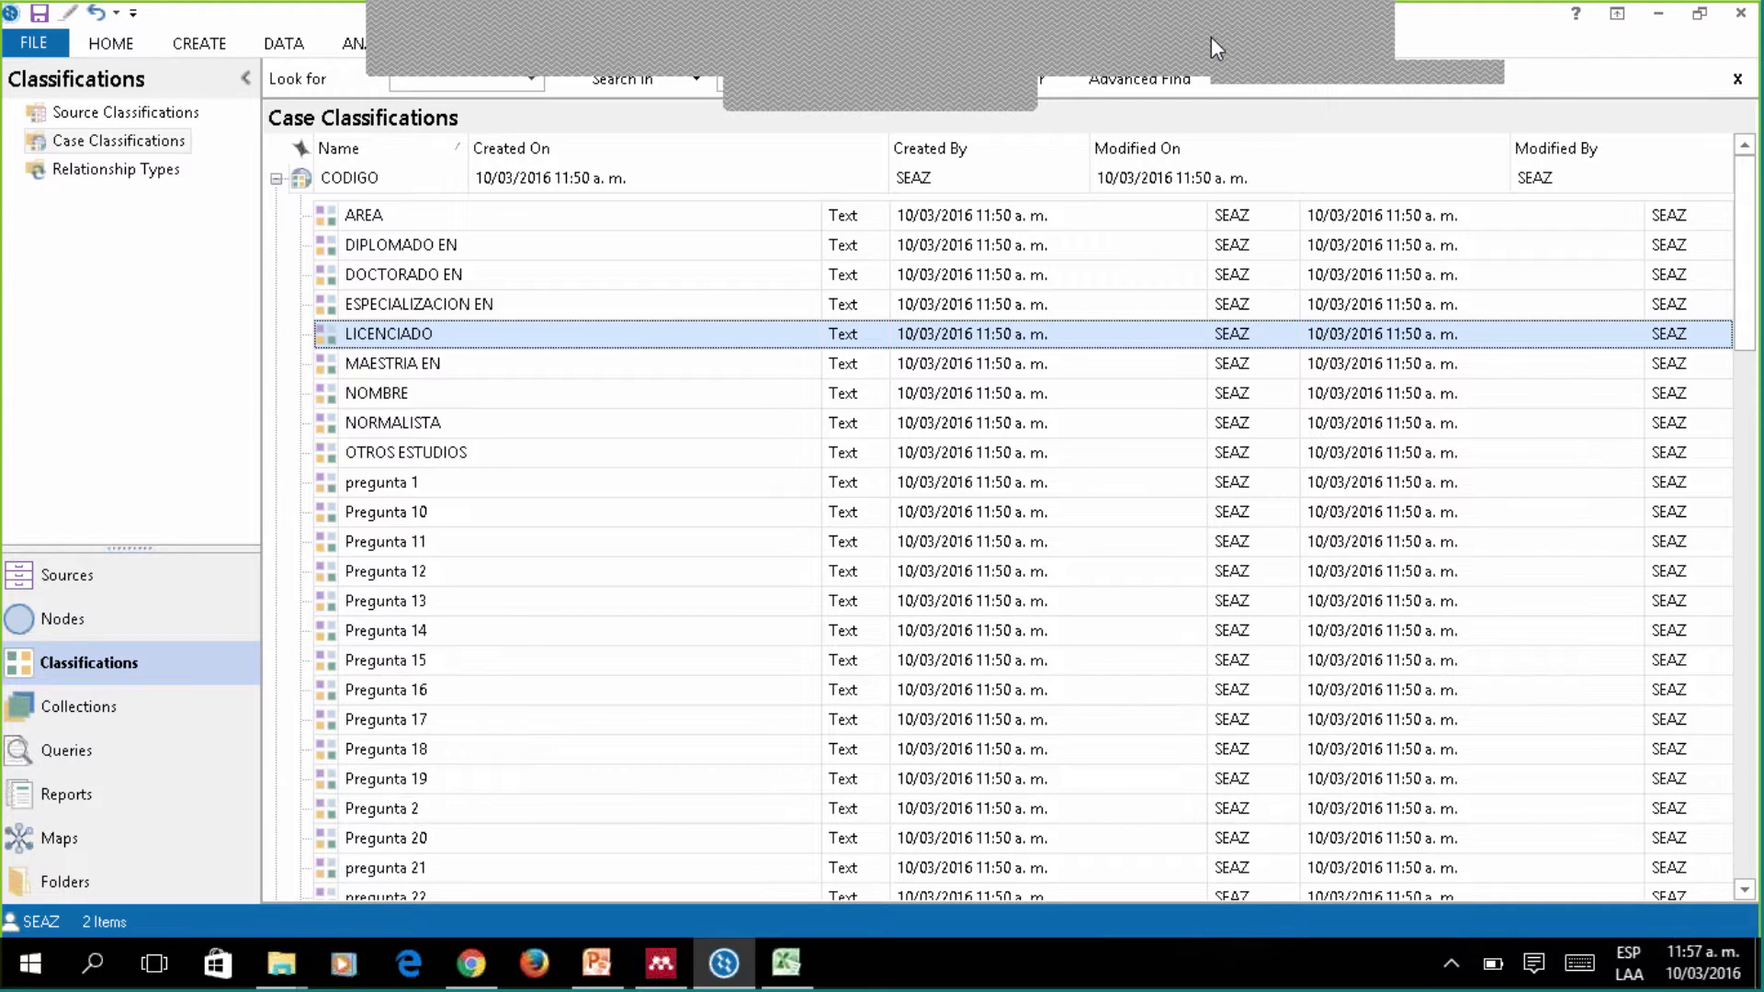
left_click(1211, 37)
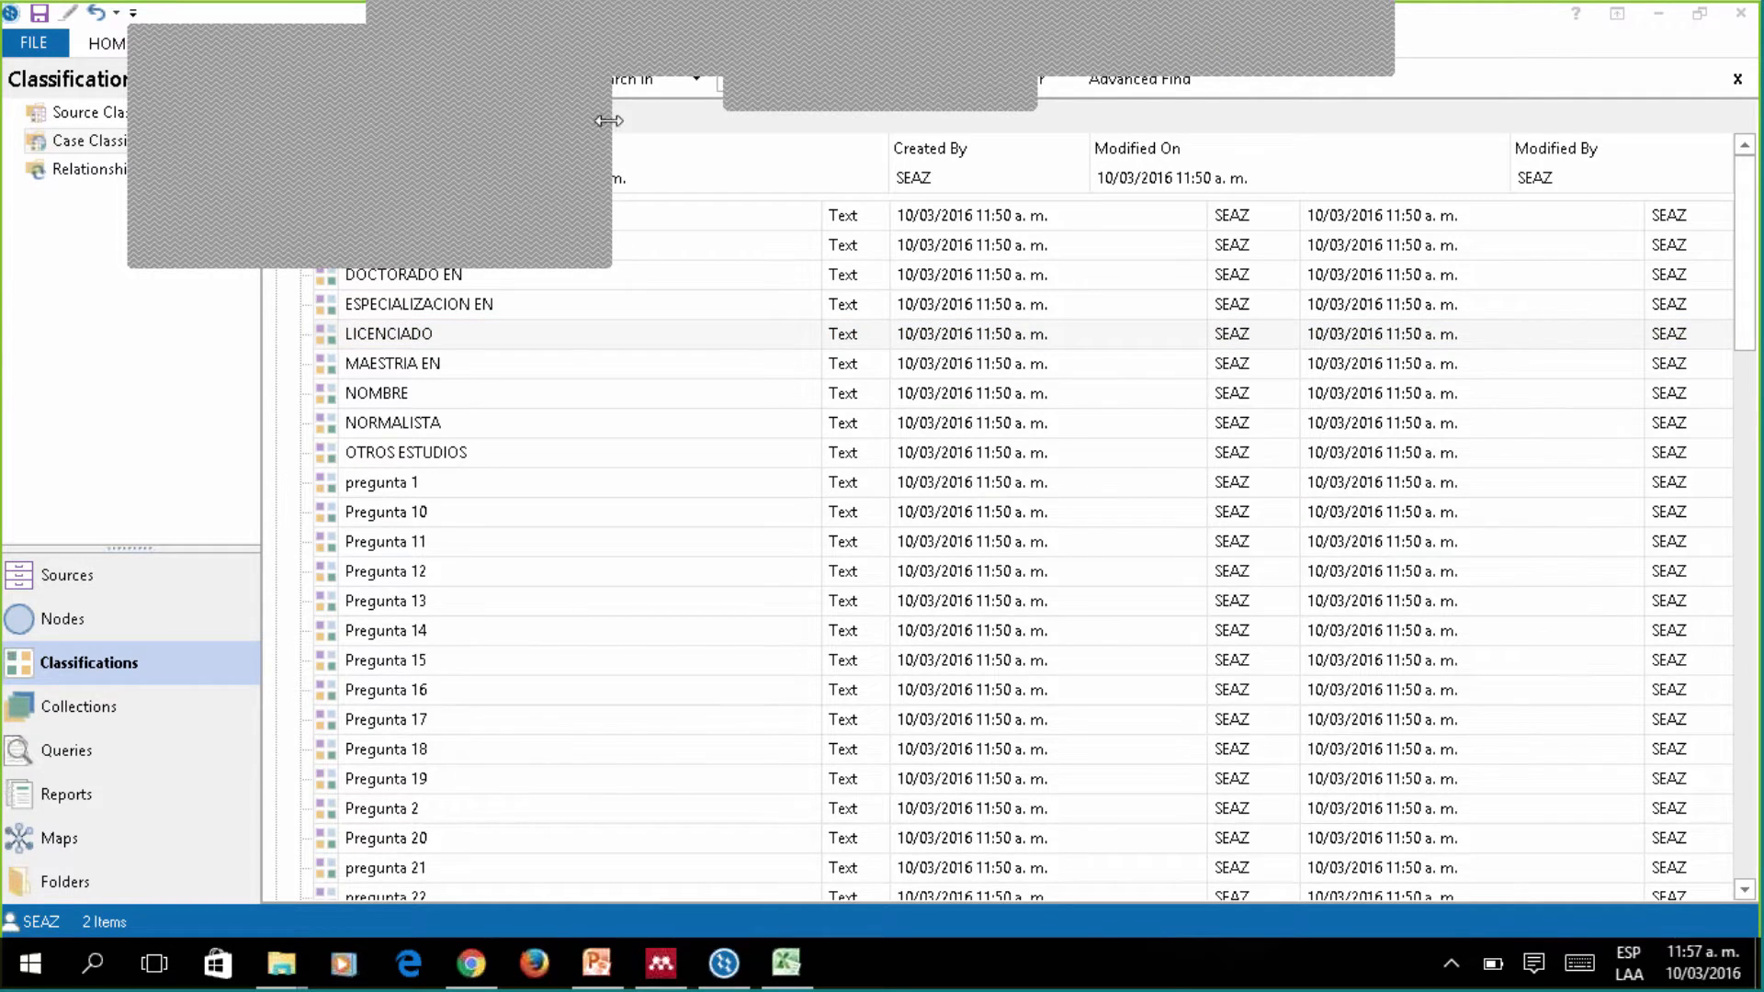